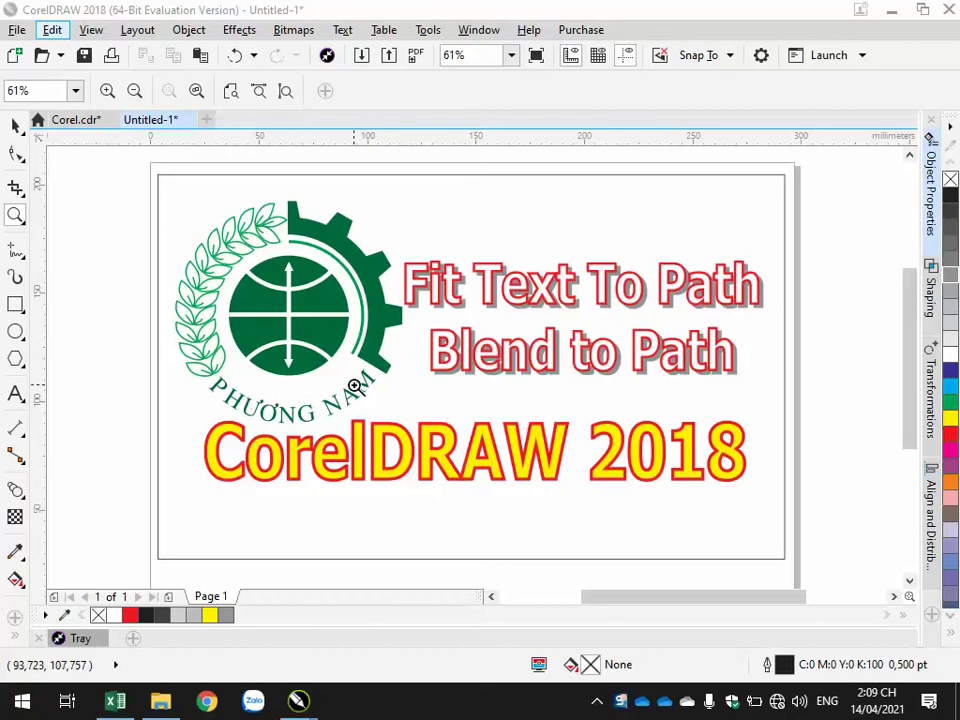
{"action": "left_click", "coordinate": [15, 125]}
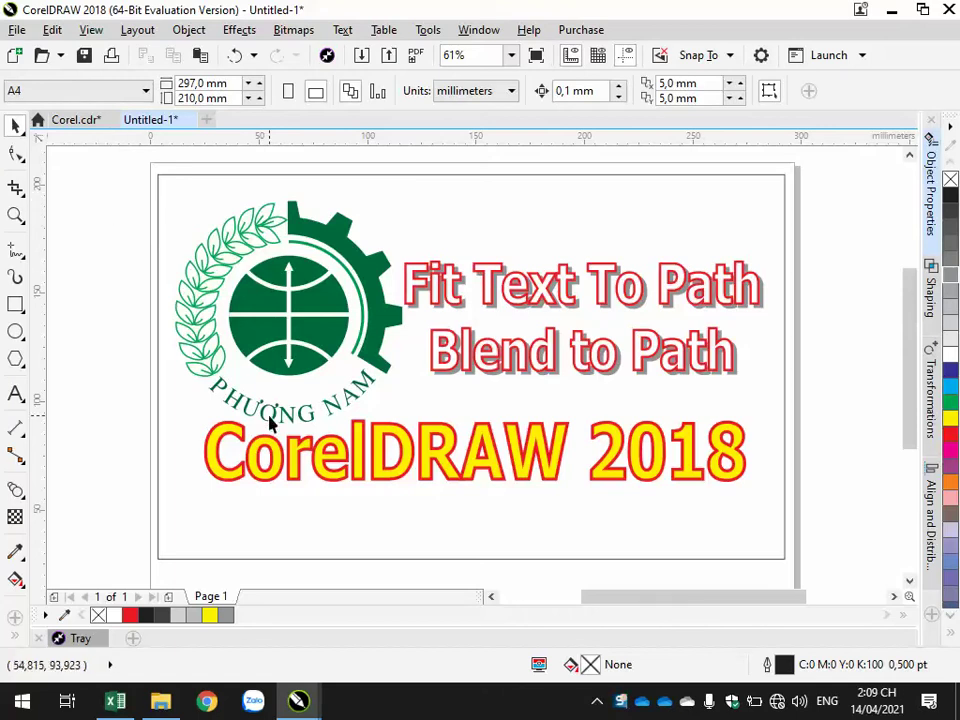
{"action": "left_click", "coordinate": [16, 488]}
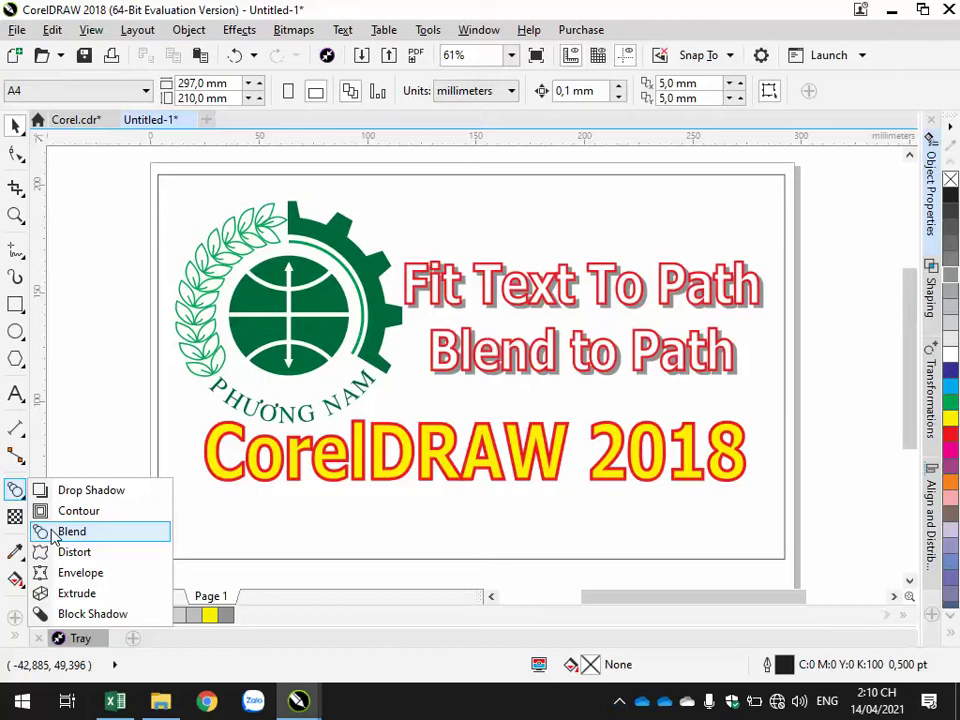
{"action": "left_click", "coordinate": [90, 353]}
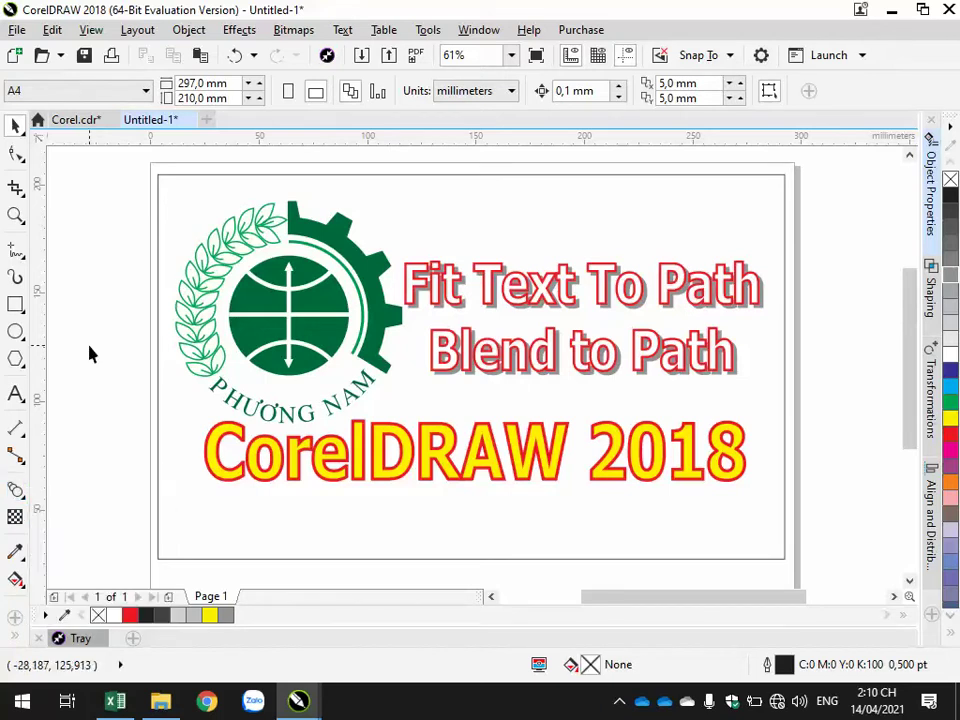
Delete the rectangular frame surrounding the logo and title texts.
{"action": "left_click", "coordinate": [563, 362]}
{"action": "left_click", "coordinate": [373, 529]}
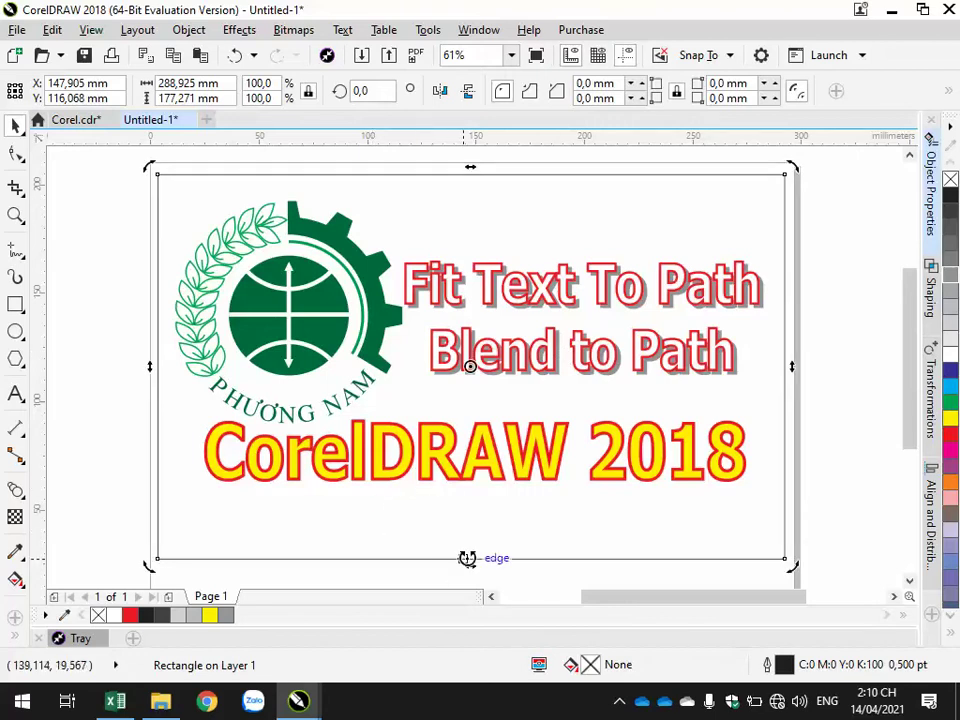
{"action": "left_click", "coordinate": [482, 489]}
Move the "CorelDRAW 2018", "Fit Text To Path" and "Blend to Path" titles above the page, leaving only the logo on it.
{"action": "scroll", "coordinate": [484, 491], "scroll_direction": "down", "scroll_amount": 2}
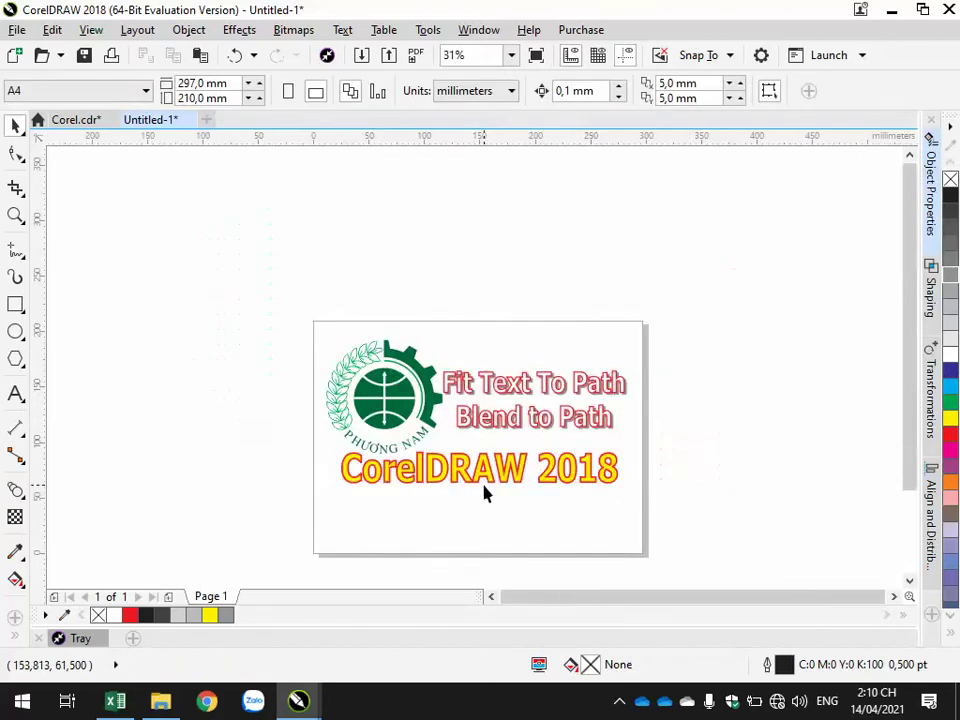
{"action": "left_click_drag", "start_coordinate": [484, 480], "coordinate": [467, 279]}
{"action": "left_click_drag", "start_coordinate": [654, 482], "coordinate": [440, 334]}
{"action": "left_click_drag", "start_coordinate": [495, 380], "coordinate": [431, 205]}
{"action": "left_click", "coordinate": [459, 381]}
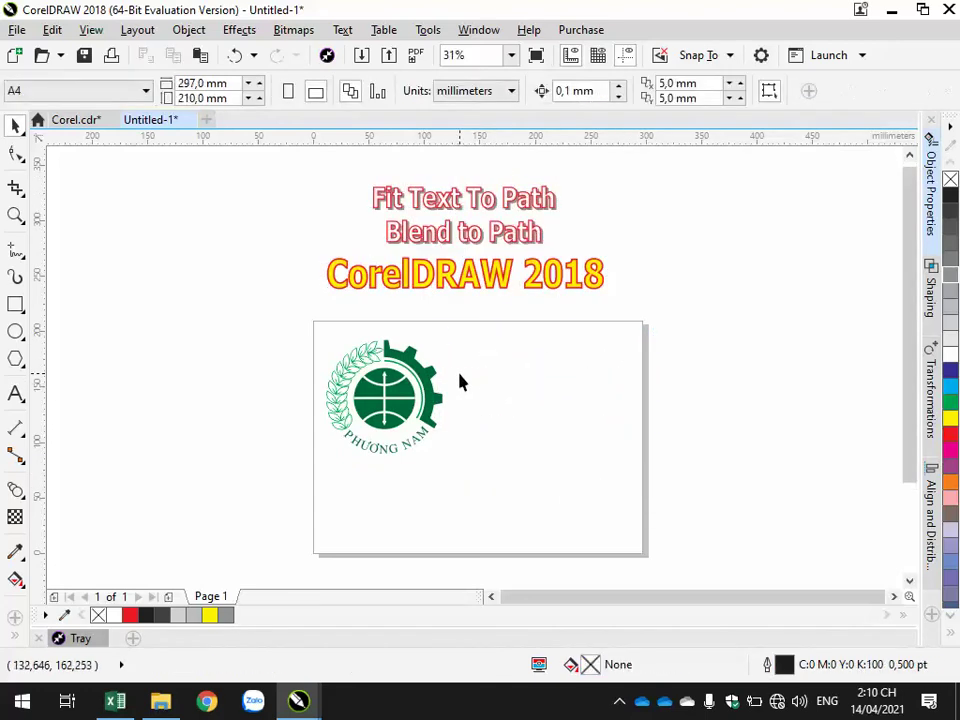
Draw a circle about 107 mm in diameter around the logo with the Ellipse tool.
{"action": "scroll", "coordinate": [497, 400], "scroll_direction": "up", "scroll_amount": 2}
{"action": "left_click", "coordinate": [370, 390]}
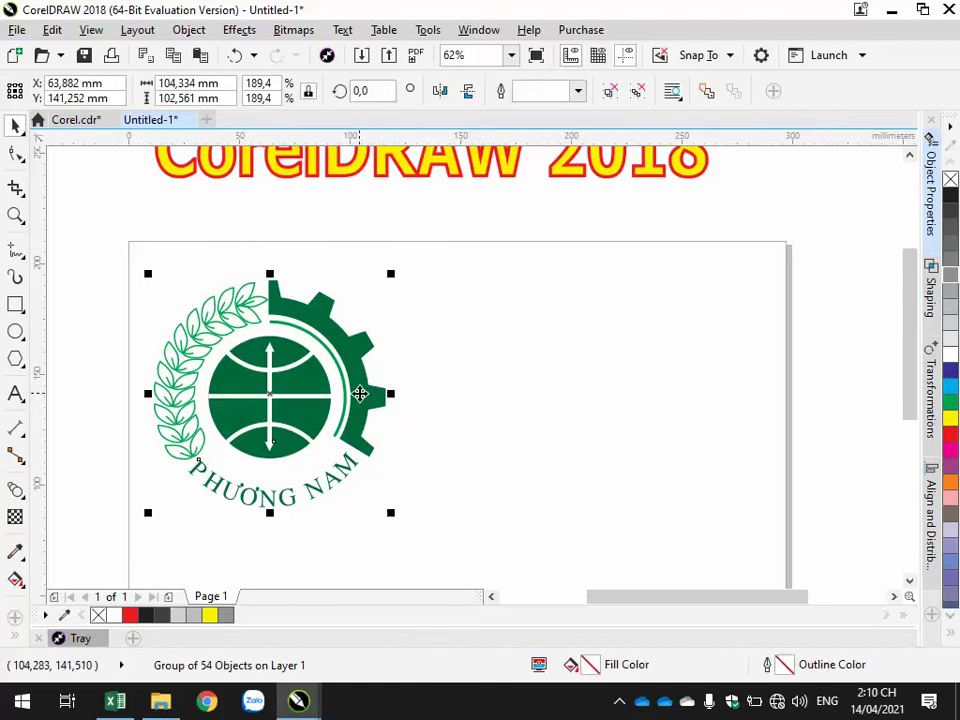
{"action": "left_click", "coordinate": [16, 333]}
{"action": "left_click_drag", "start_coordinate": [150, 280], "coordinate": [390, 497]}
Center the circle on the logo by moving and nudging it to about X 63.2 mm, Y 140.8 mm.
{"action": "left_click", "coordinate": [16, 126]}
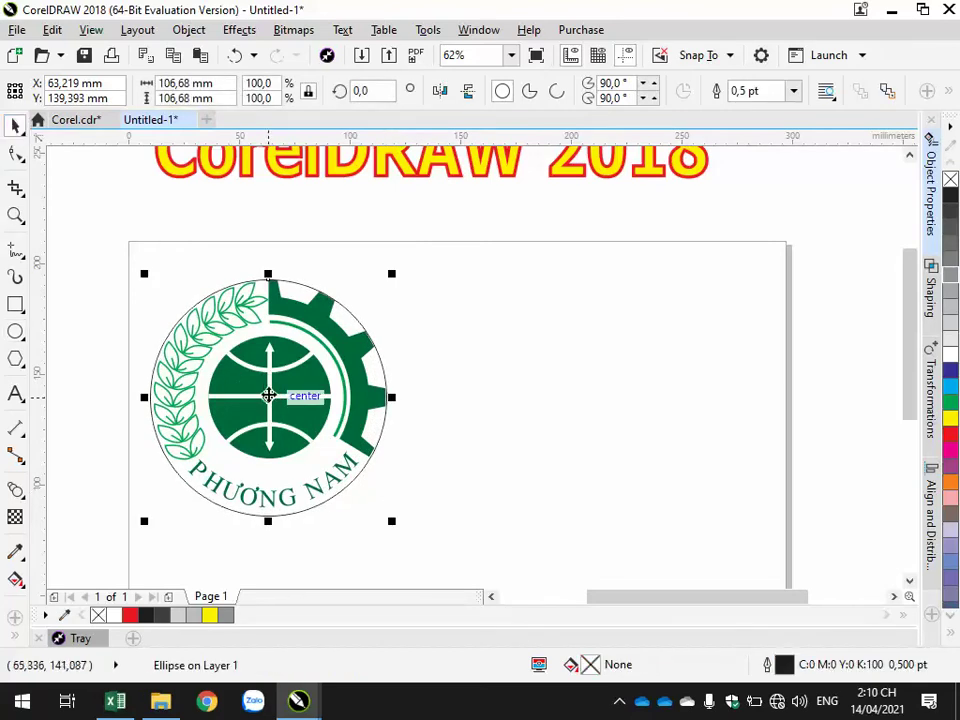
{"action": "left_click_drag", "start_coordinate": [268, 396], "coordinate": [268, 390]}
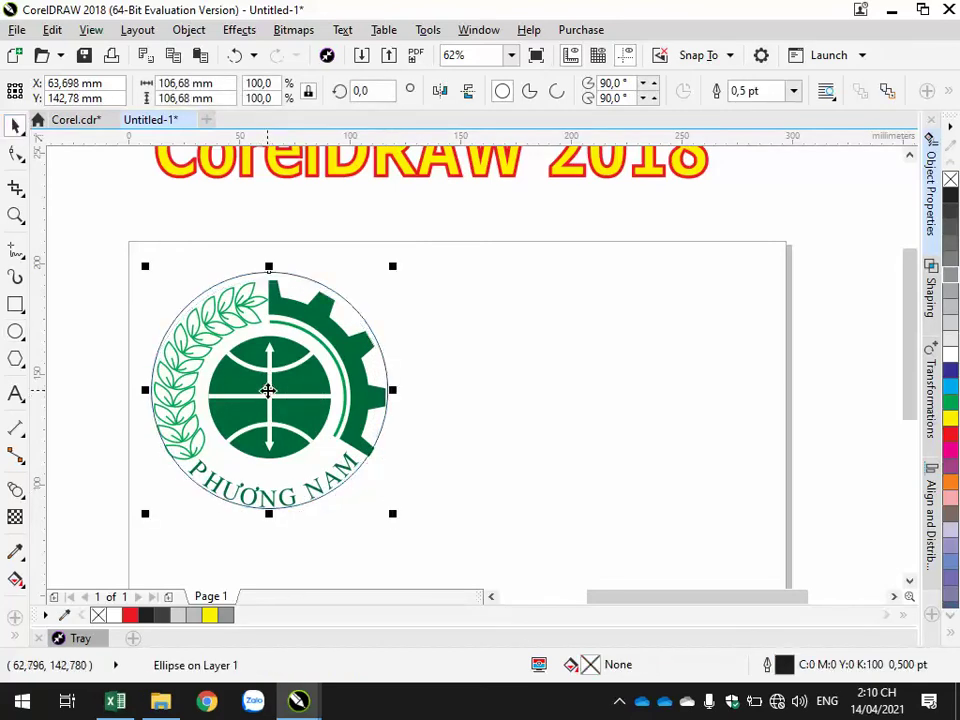
{"action": "key", "text": "Down"}
{"action": "key", "text": "Down"}
{"action": "key", "text": "Down"}
{"action": "key", "text": "Down"}
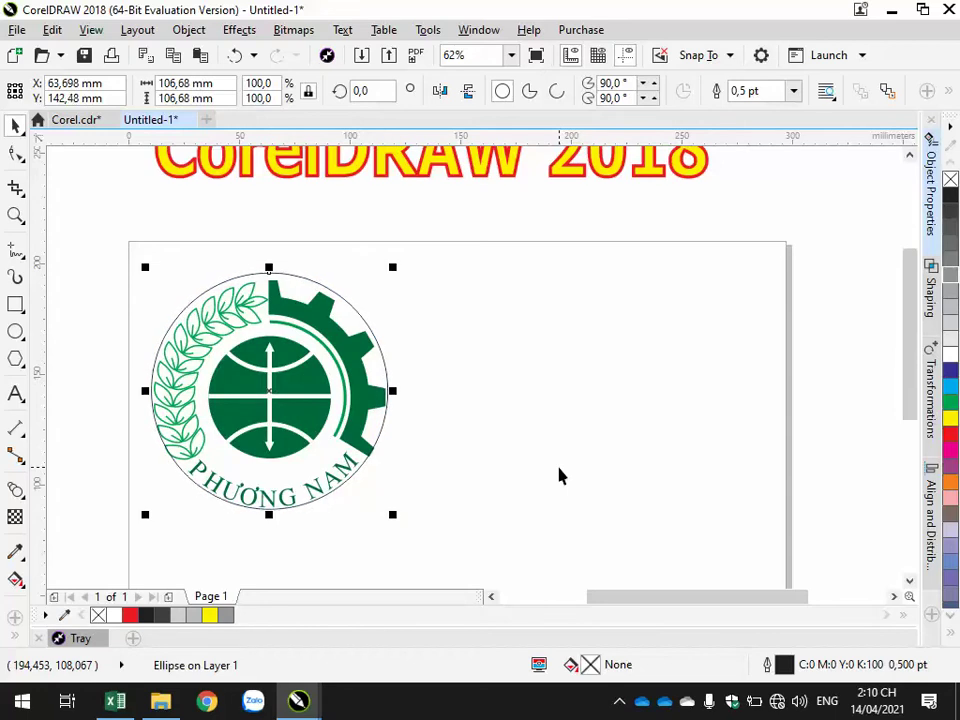
{"action": "key", "text": "Down"}
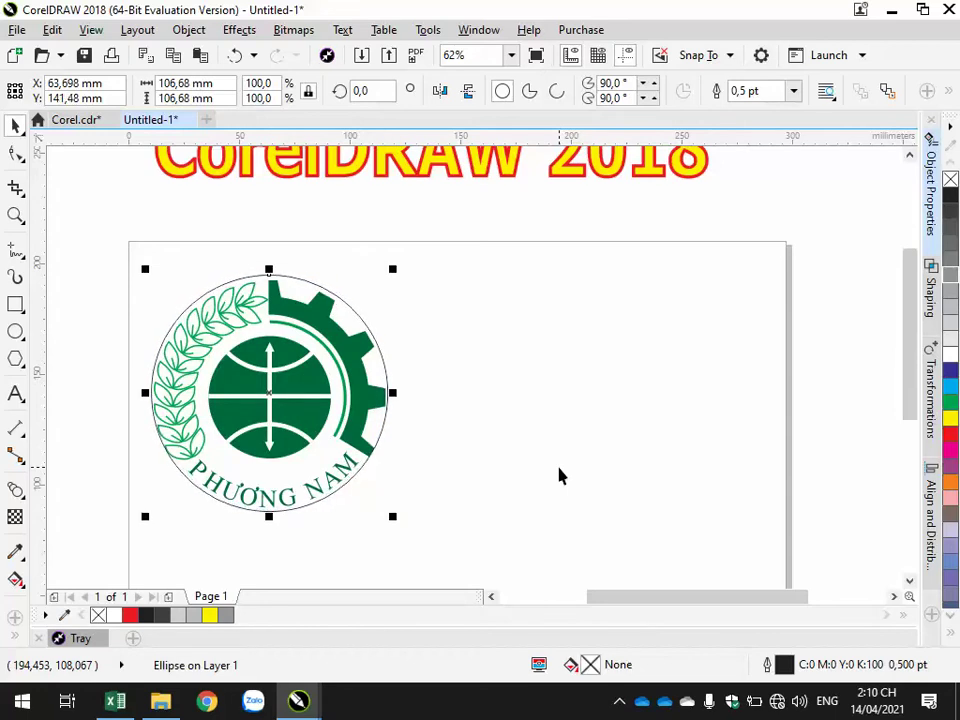
{"action": "key", "text": "Left"}
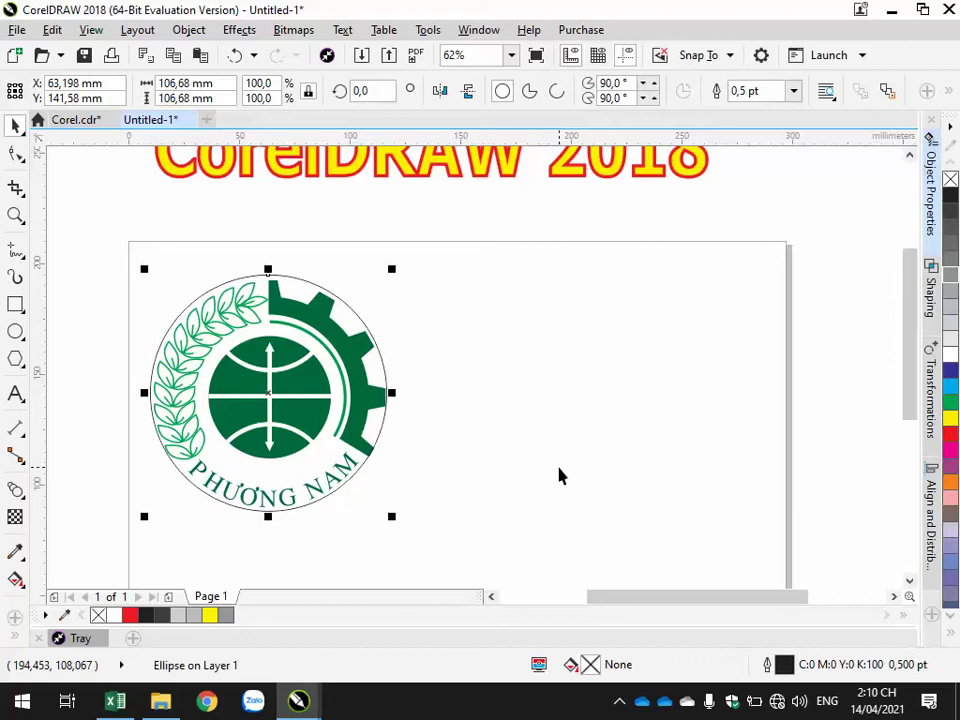
{"action": "key", "text": "Down"}
{"action": "key", "text": "Down"}
{"action": "key", "text": "Down"}
{"action": "key", "text": "Down"}
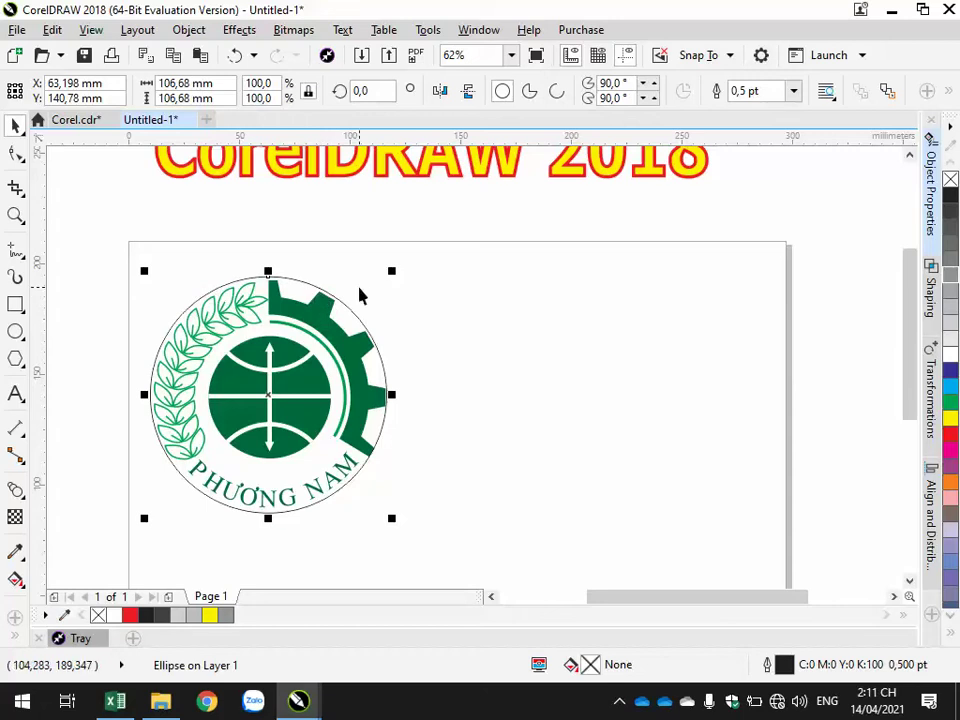
Create three smaller concentric copies of the circle, about 89, 73 and 53 mm in diameter, matching the logo's rings.
{"action": "left_click_drag", "start_coordinate": [394, 269], "coordinate": [377, 315]}
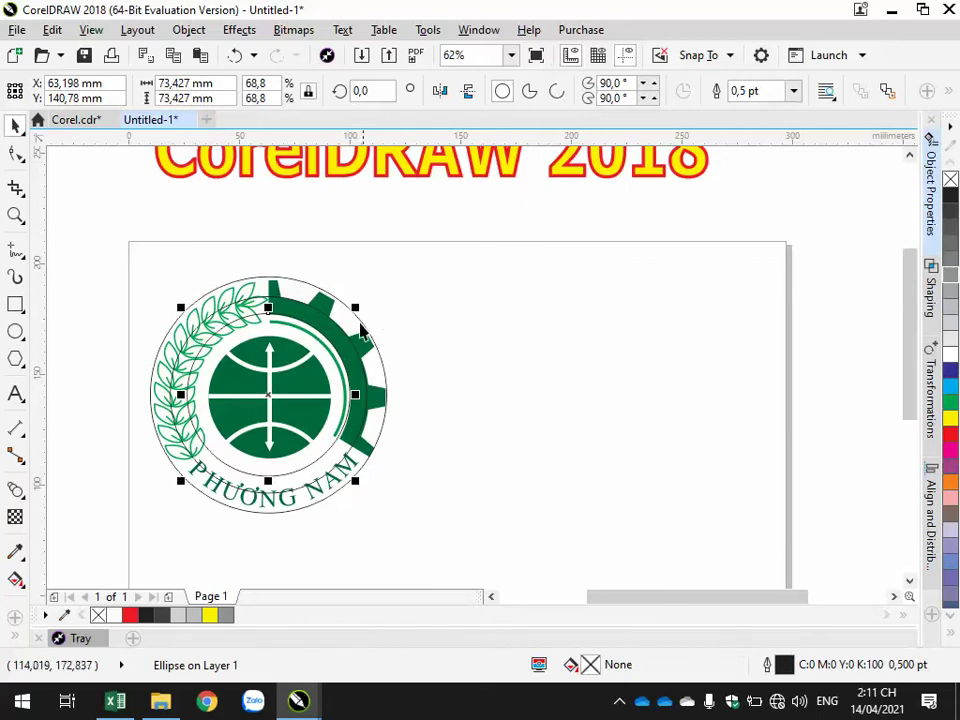
{"action": "left_click_drag", "start_coordinate": [358, 306], "coordinate": [357, 324]}
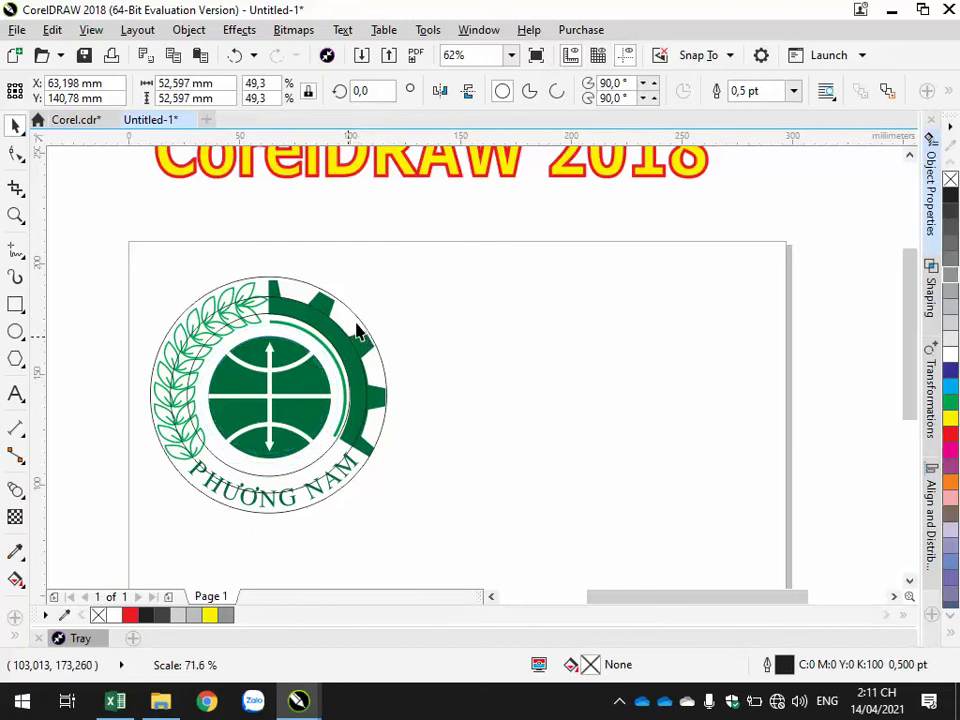
{"action": "left_click", "coordinate": [560, 332]}
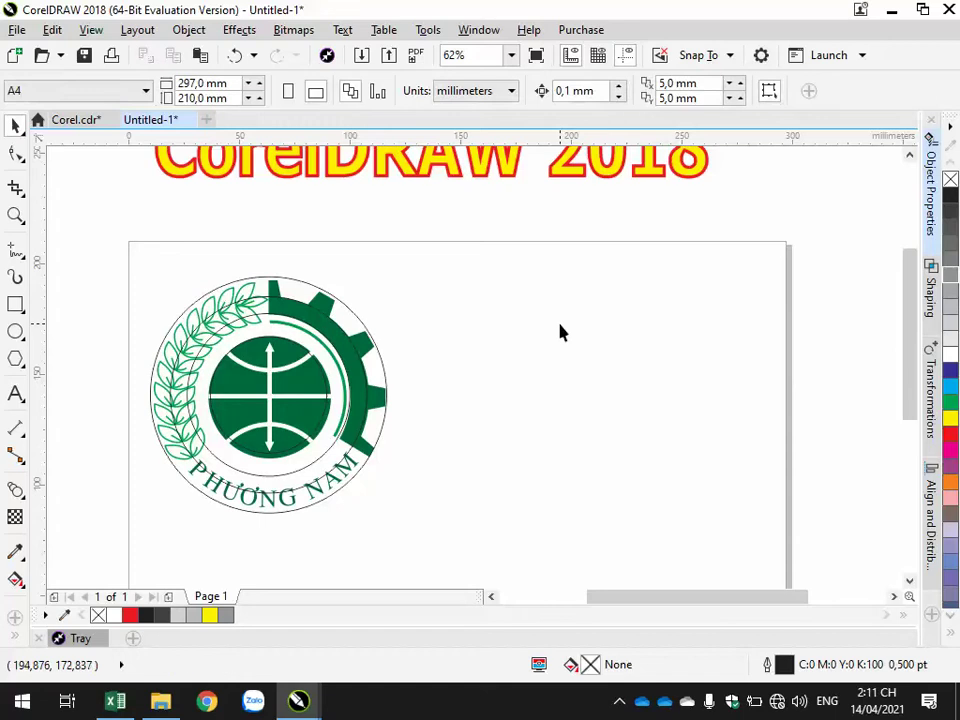
Select all four concentric circles and move them off the logo to the empty page area beside it.
{"action": "left_click", "coordinate": [302, 370]}
{"action": "left_click", "coordinate": [484, 332]}
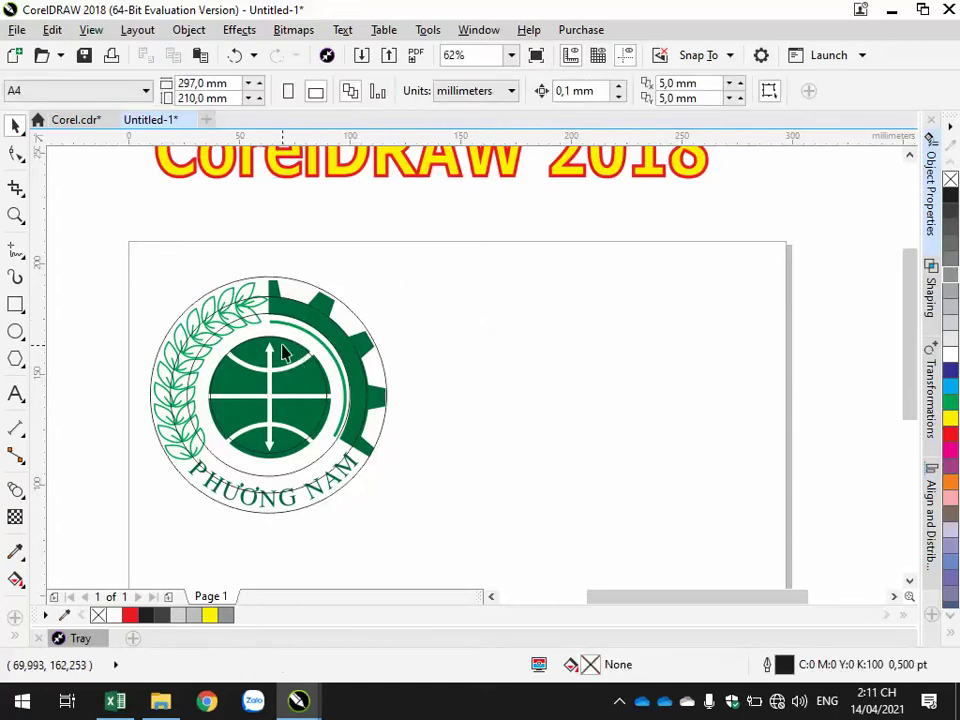
{"action": "left_click", "coordinate": [280, 334]}
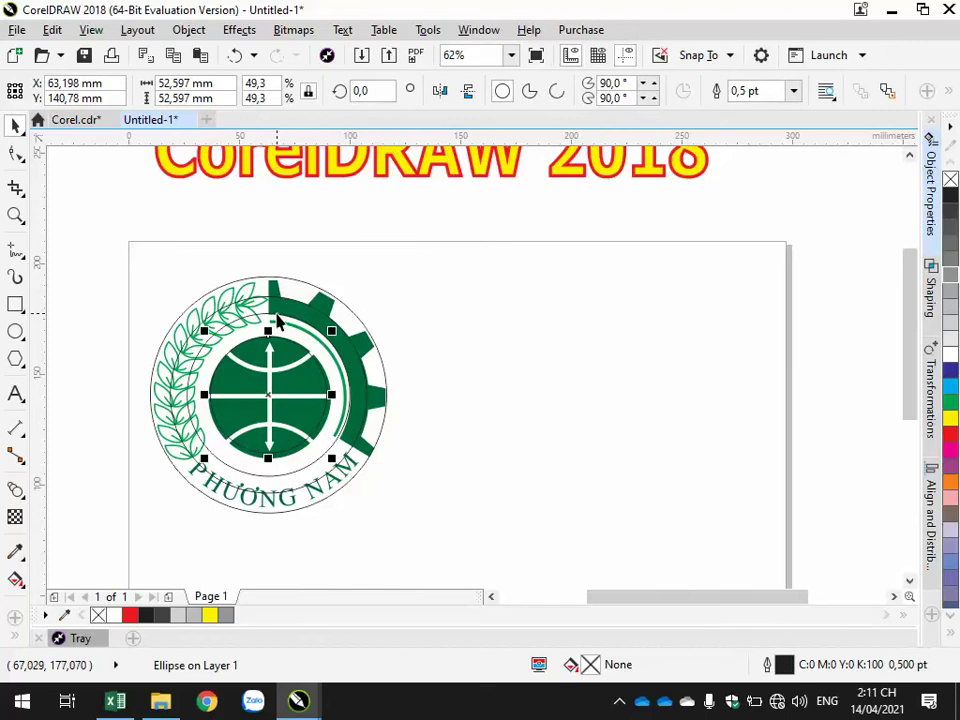
{"action": "left_click", "coordinate": [274, 310]}
{"action": "left_click", "coordinate": [278, 307], "text": "shift"}
{"action": "left_click", "coordinate": [276, 285], "text": "shift"}
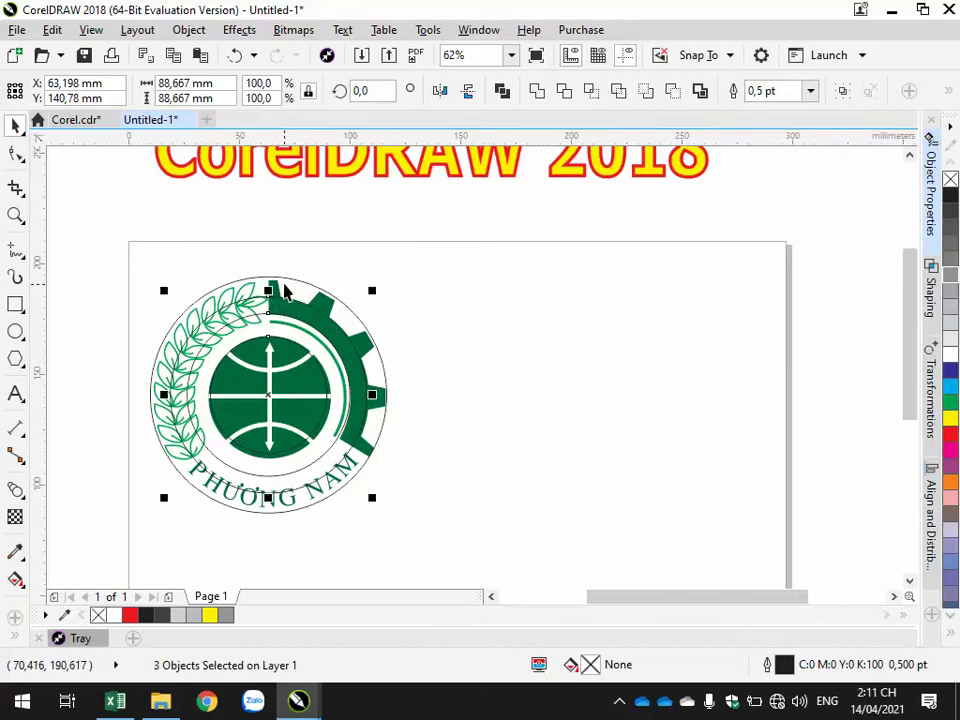
{"action": "left_click", "coordinate": [289, 289], "text": "shift"}
{"action": "left_click_drag", "start_coordinate": [276, 383], "coordinate": [594, 399]}
{"action": "left_click", "coordinate": [463, 515]}
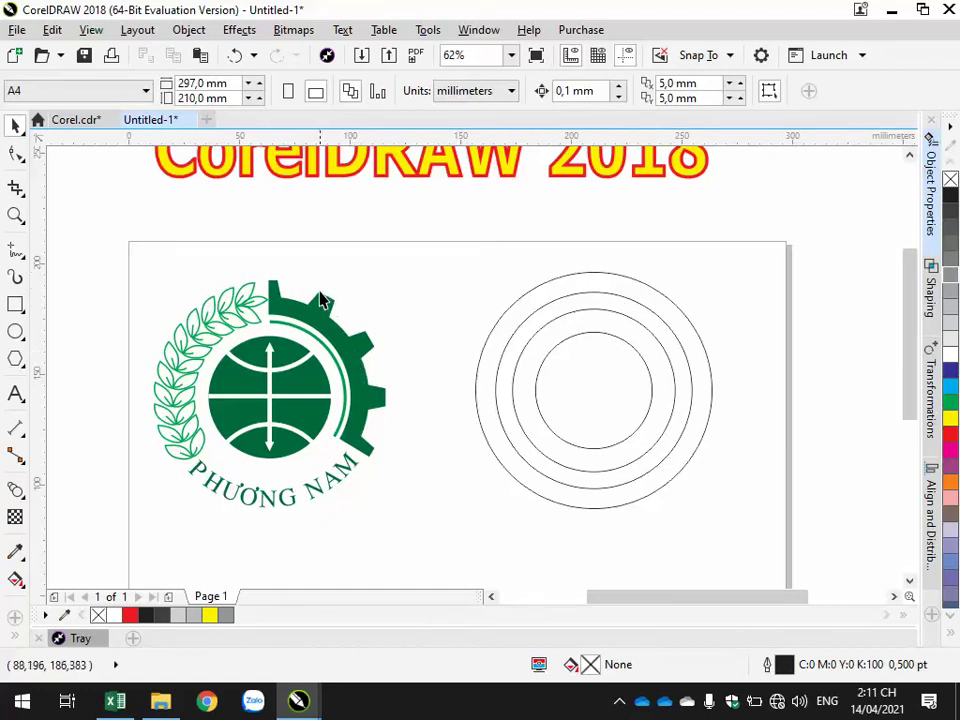
Examine the shape of the gear teeth on the logo's outer ring up close.
{"action": "scroll", "coordinate": [368, 349], "scroll_direction": "up", "scroll_amount": 6}
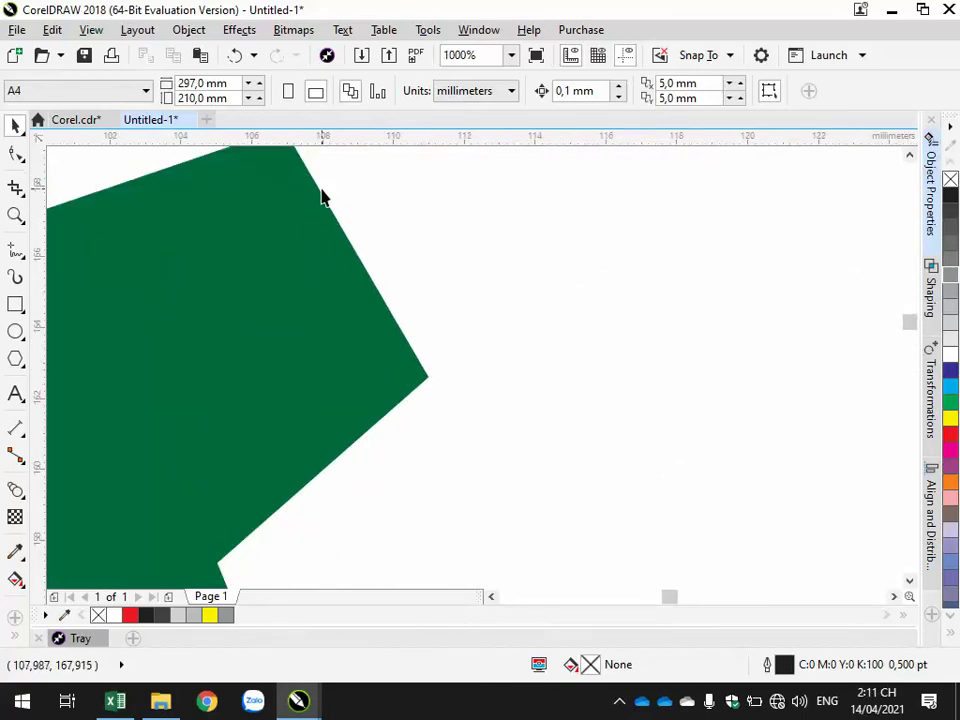
{"action": "scroll", "coordinate": [333, 330], "scroll_direction": "down", "scroll_amount": 2}
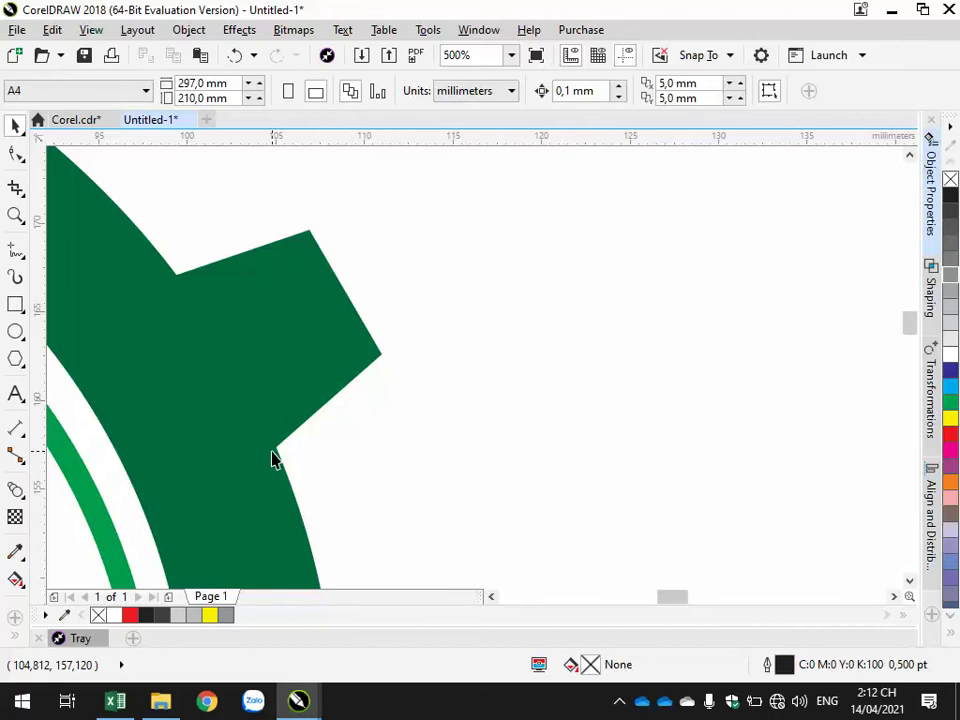
{"action": "scroll", "coordinate": [332, 424], "scroll_direction": "down", "scroll_amount": 4}
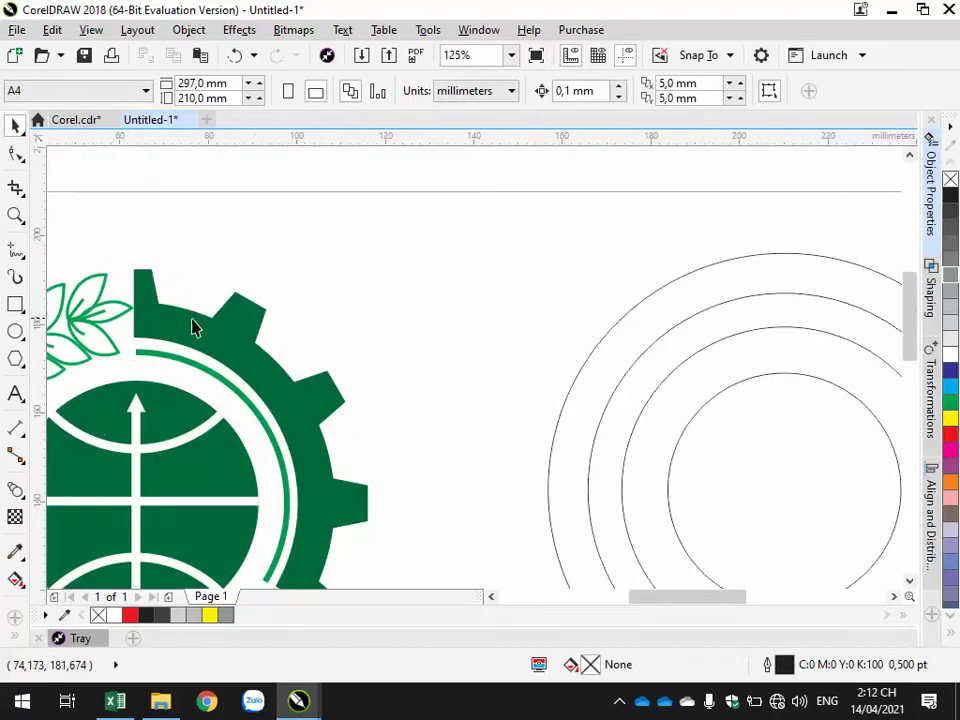
{"action": "scroll", "coordinate": [320, 547], "scroll_direction": "down", "scroll_amount": 2}
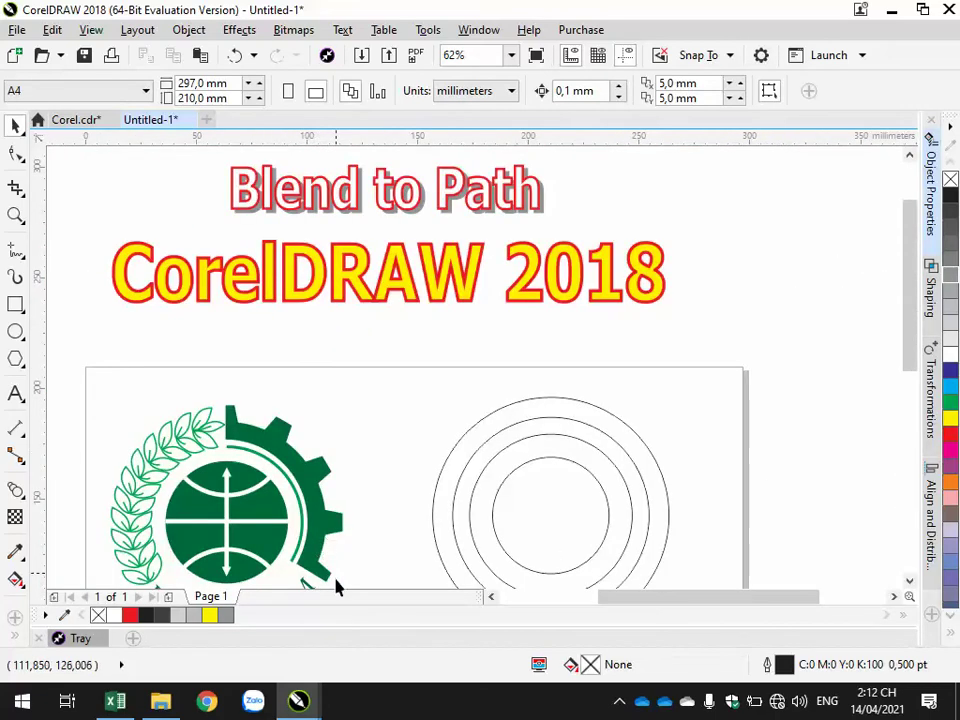
{"action": "left_click", "coordinate": [909, 581]}
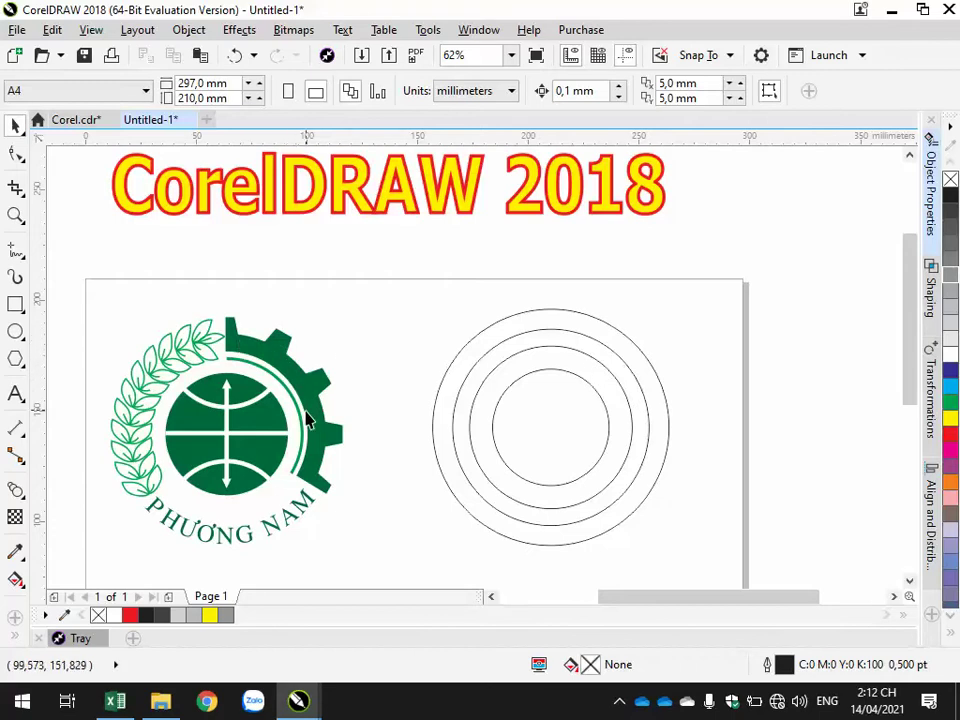
Fill the two middle circles with green (C100 M0 Y100 K0) and combine them into a ring.
{"action": "left_click", "coordinate": [577, 350]}
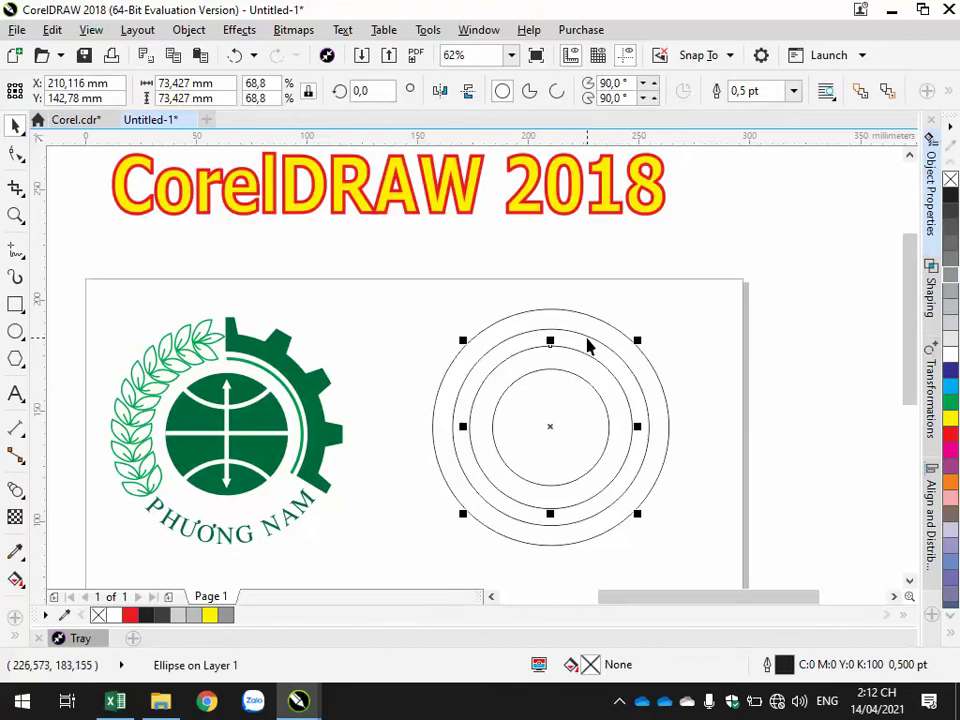
{"action": "left_click", "coordinate": [589, 338]}
{"action": "left_click", "coordinate": [590, 337], "text": "shift"}
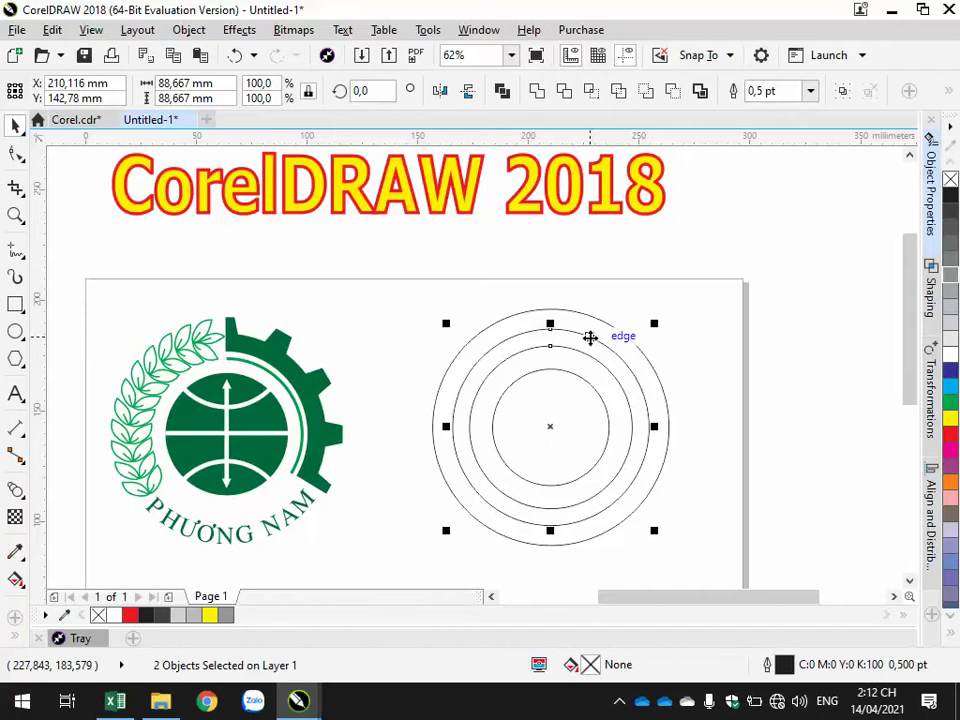
{"action": "left_click", "coordinate": [951, 403]}
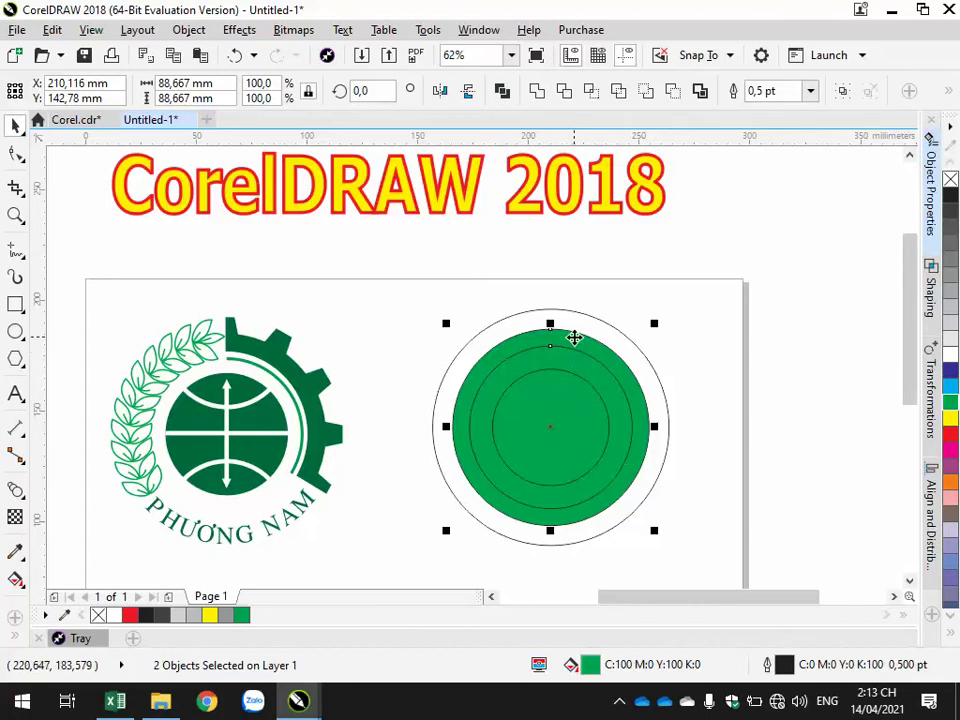
{"action": "left_click", "coordinate": [502, 92]}
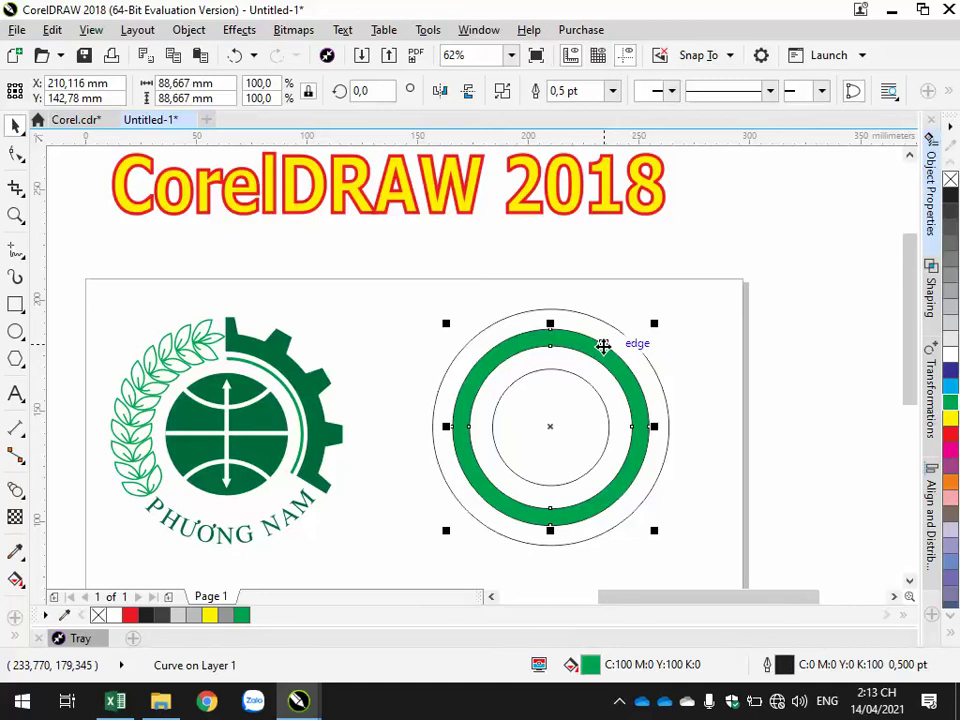
{"action": "left_click", "coordinate": [727, 341]}
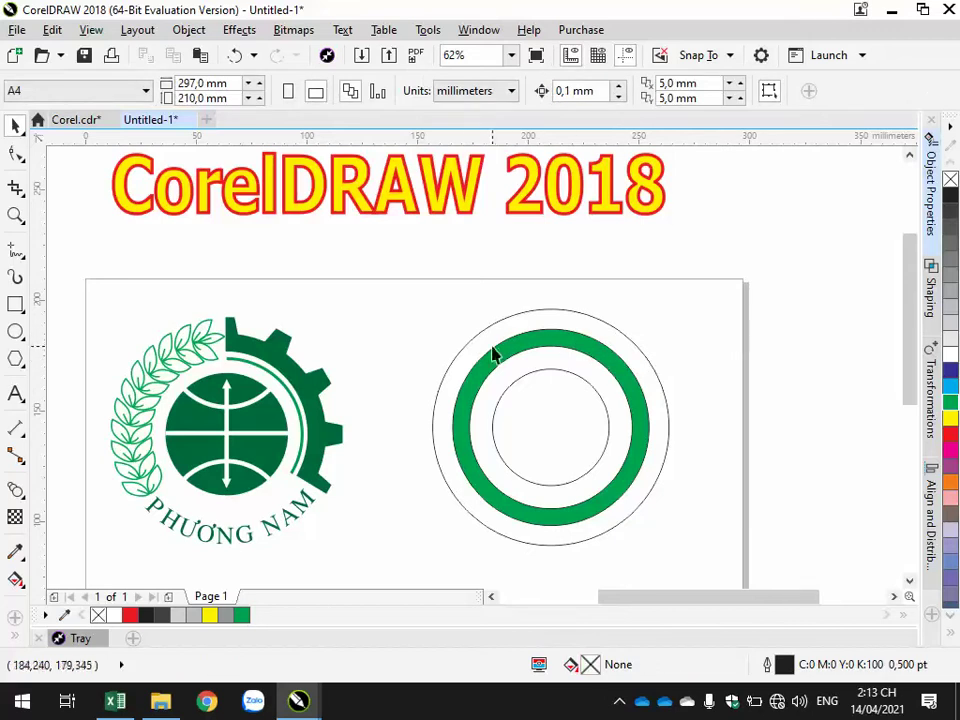
Recolour the ring with the dark green sampled from the logo's gear (C93 M33 Y94 K23).
{"action": "left_click", "coordinate": [546, 342]}
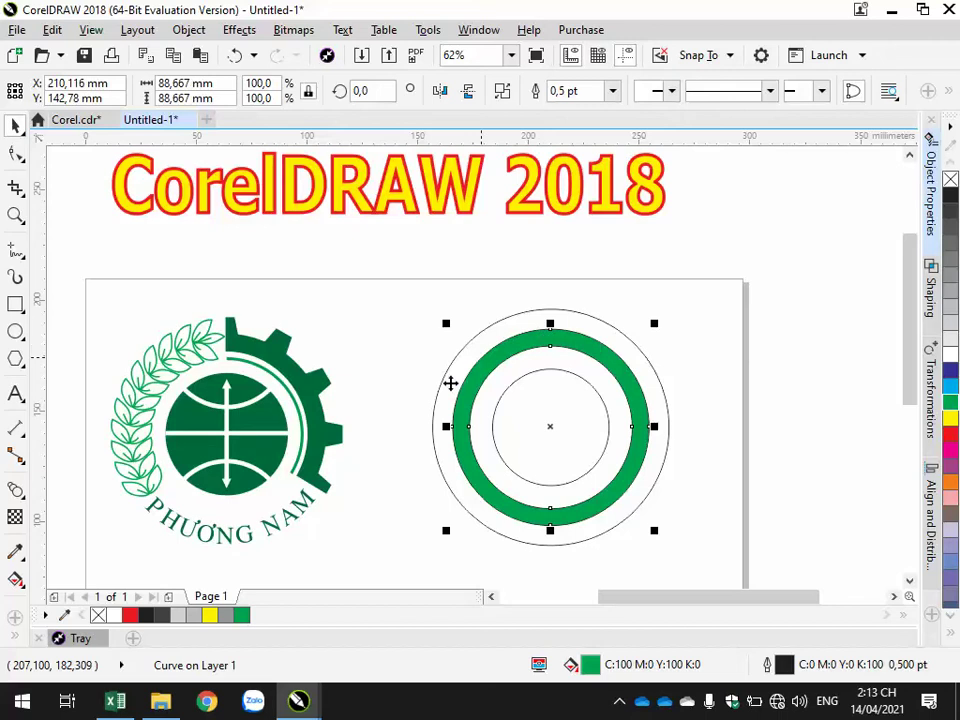
{"action": "left_click", "coordinate": [15, 580]}
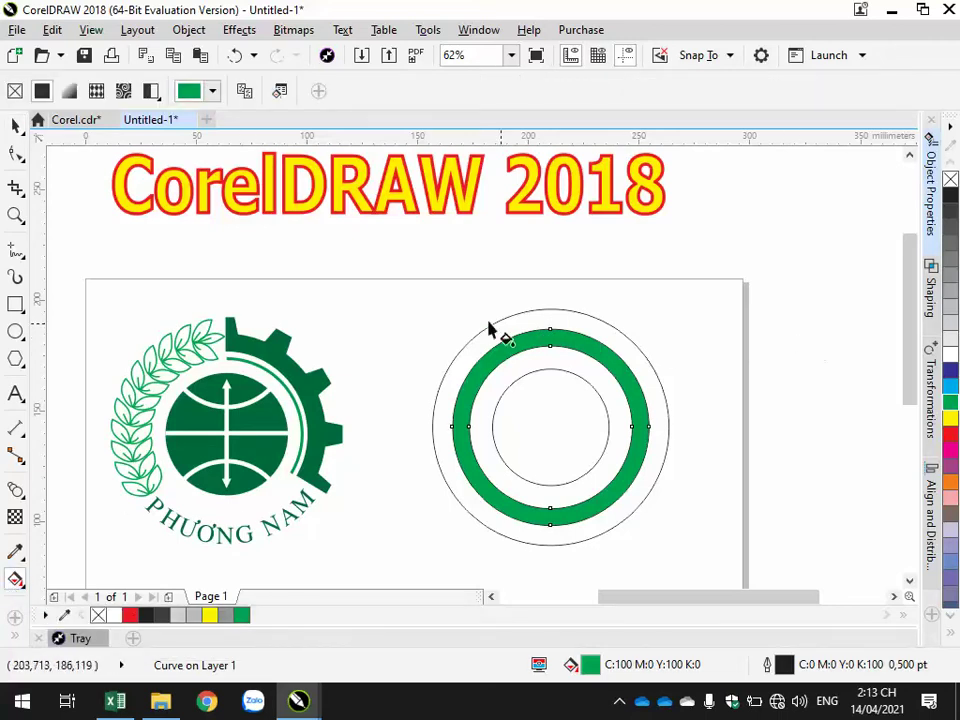
{"action": "left_click", "coordinate": [932, 186]}
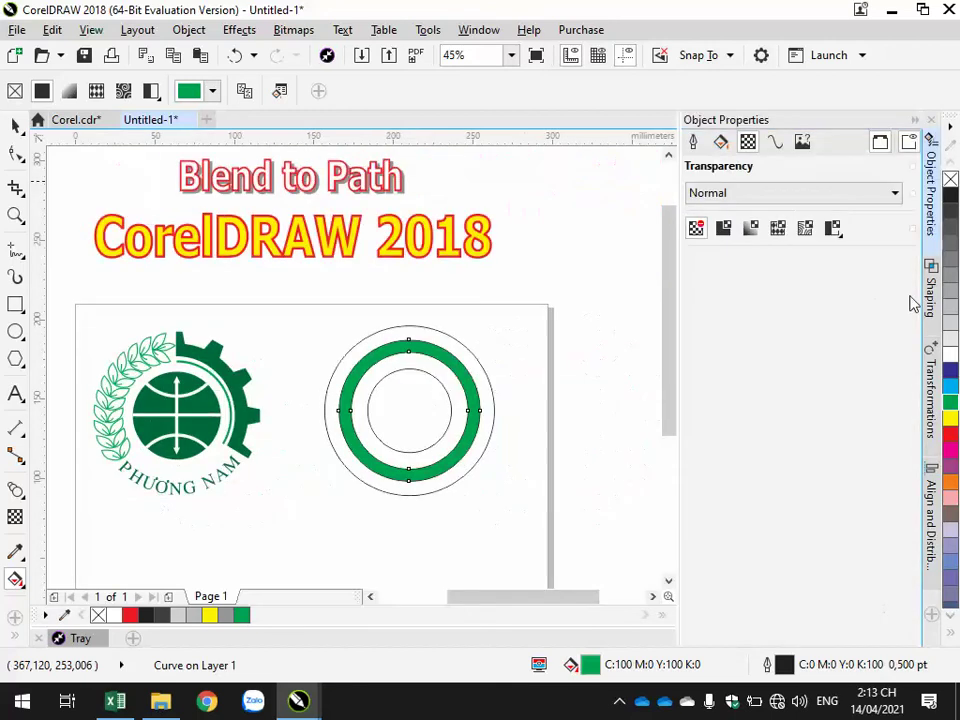
{"action": "left_click", "coordinate": [720, 143]}
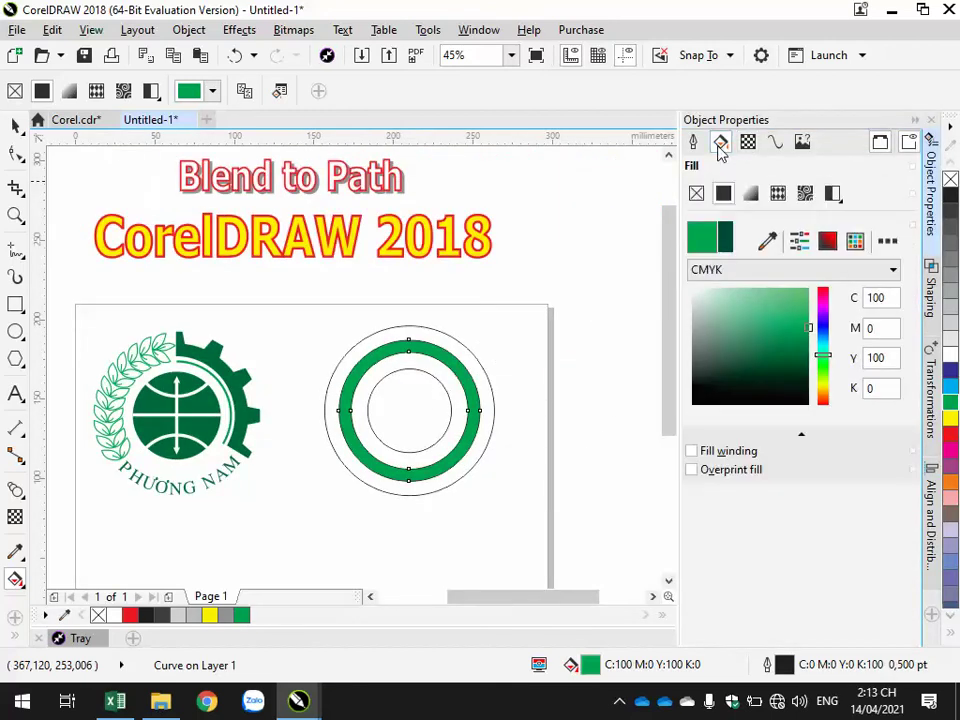
{"action": "left_click", "coordinate": [767, 239]}
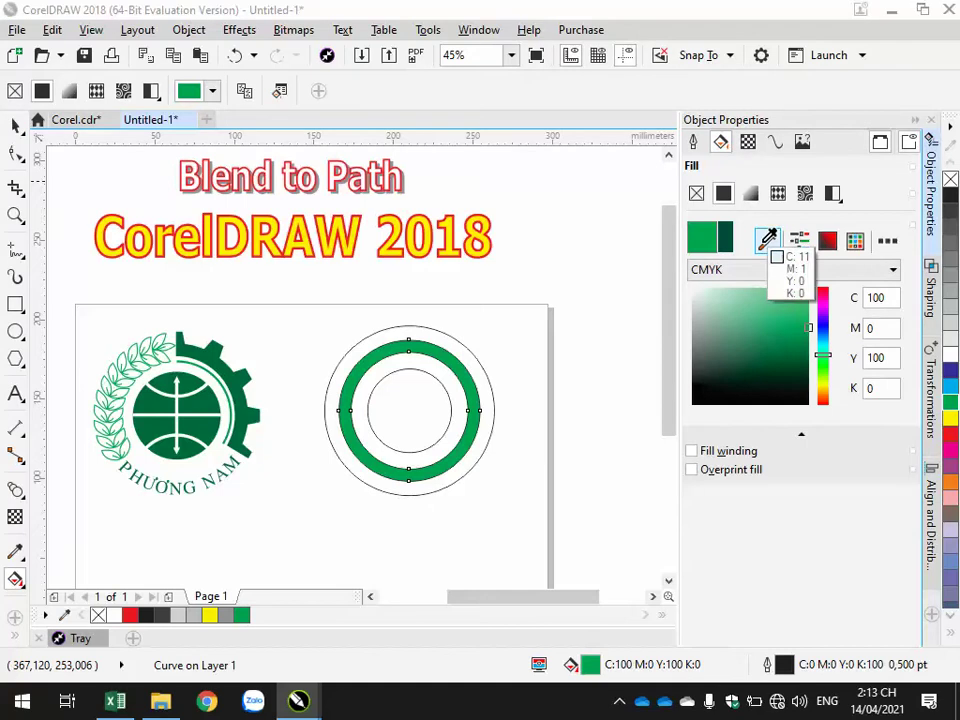
{"action": "left_click", "coordinate": [211, 358]}
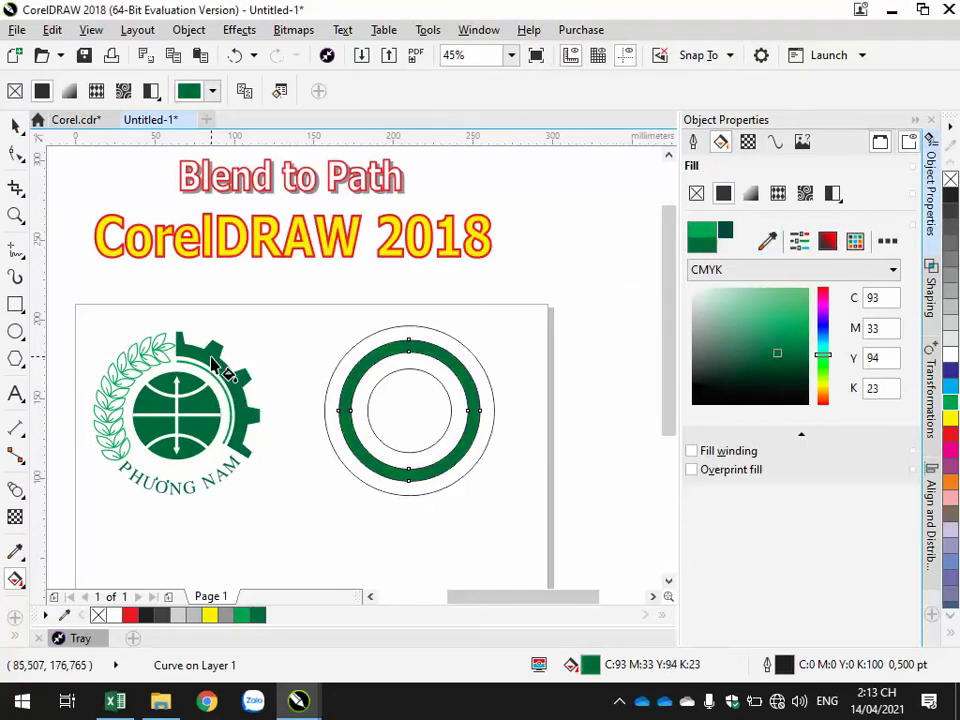
{"action": "left_click", "coordinate": [15, 125]}
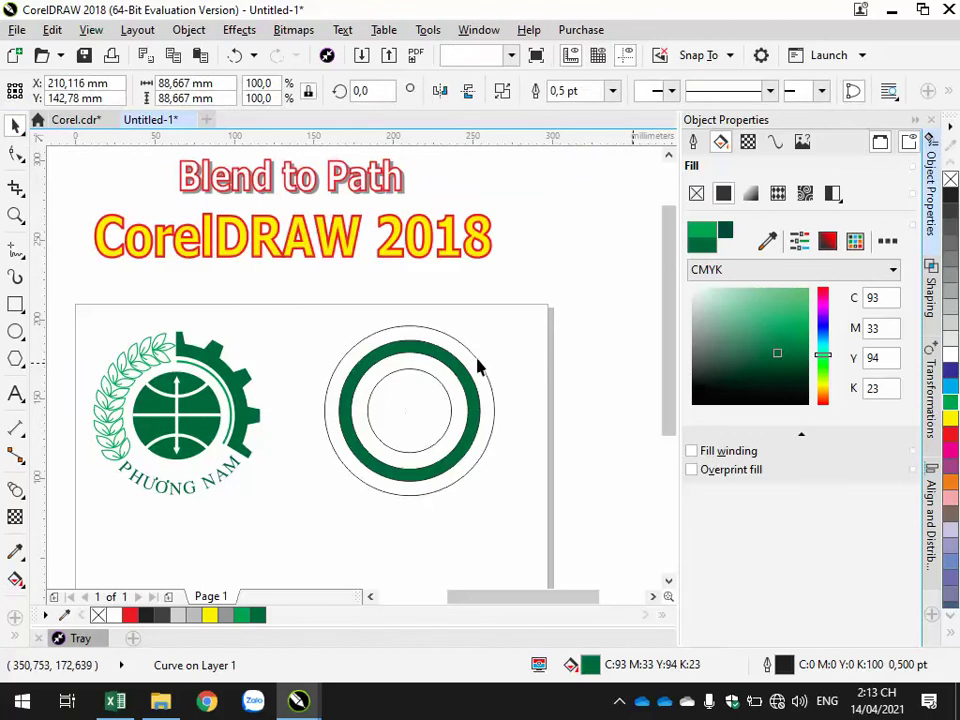
Remove the outline from the dark green ring.
{"action": "left_click", "coordinate": [527, 368]}
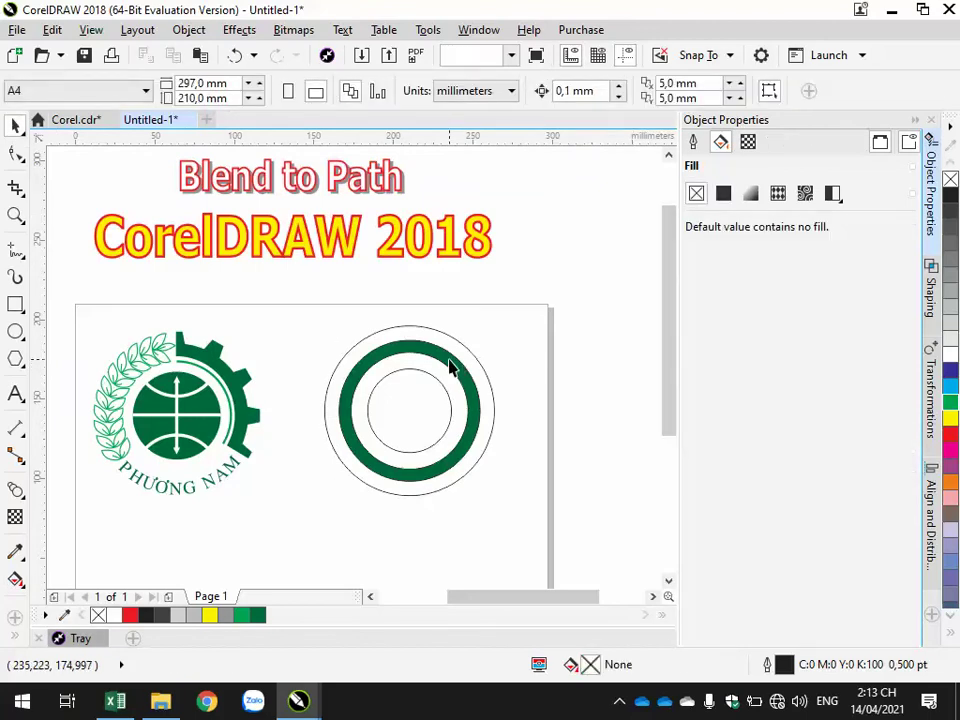
{"action": "left_click", "coordinate": [451, 368]}
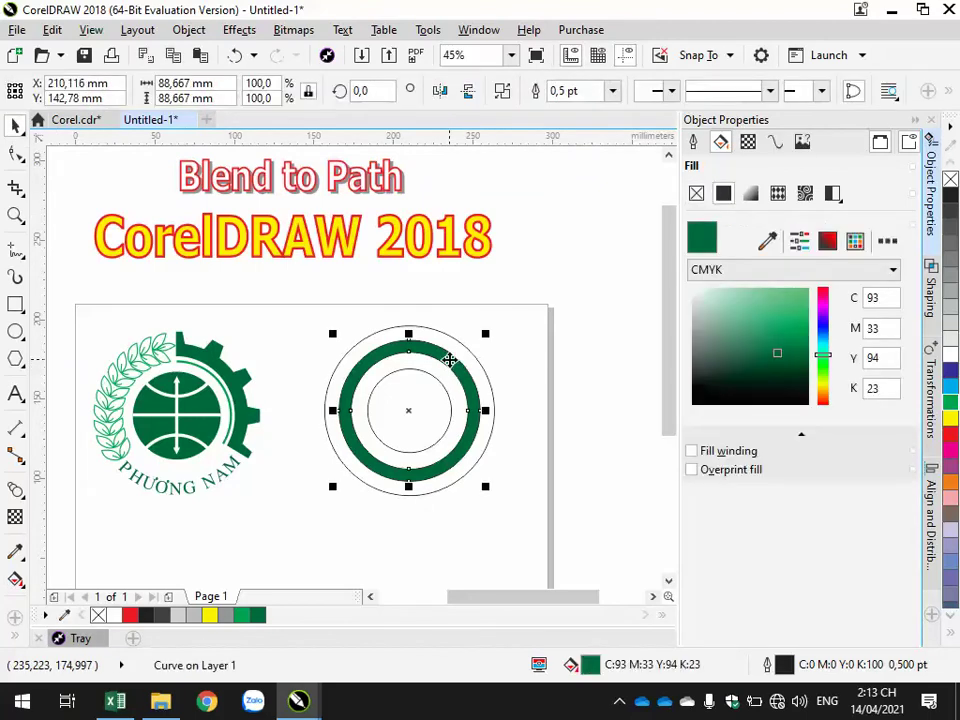
{"action": "right_click", "coordinate": [950, 180]}
{"action": "left_click", "coordinate": [576, 392]}
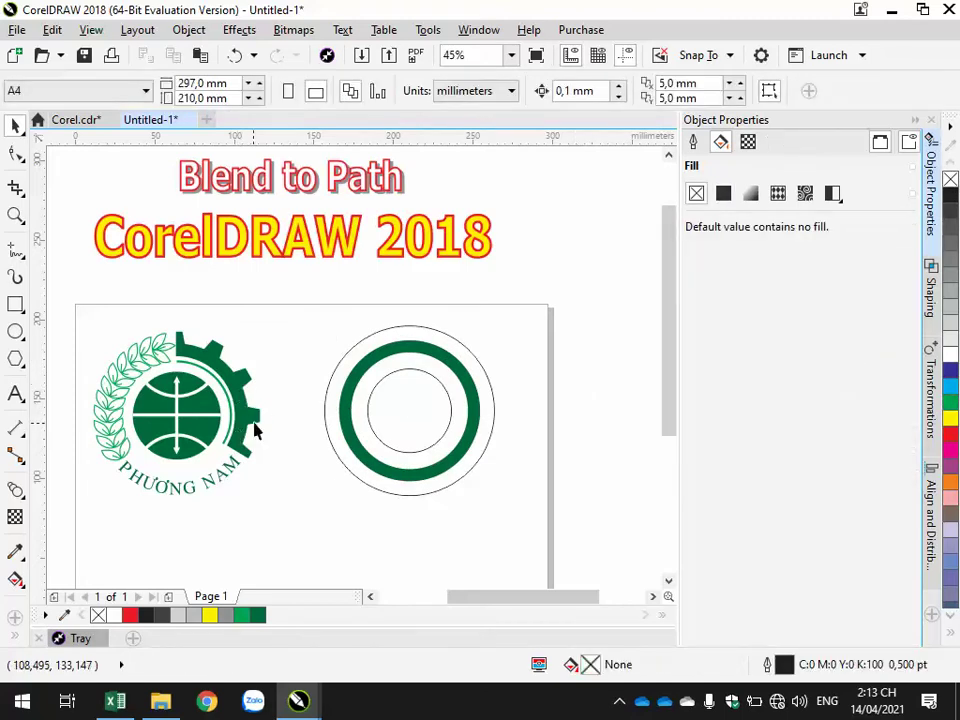
Draw a rectangle about 15 mm high over the logo's top gear tooth and narrow it to about 4 mm wide, matching the tooth's flat top.
{"action": "scroll", "coordinate": [247, 405], "scroll_direction": "up", "scroll_amount": 3}
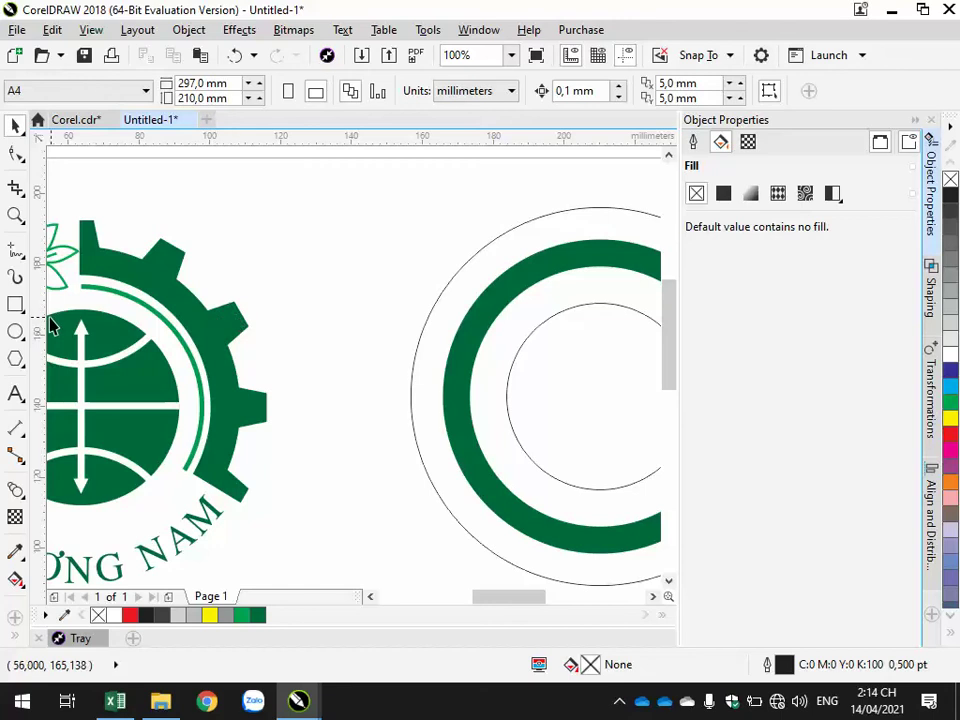
{"action": "left_click", "coordinate": [15, 304]}
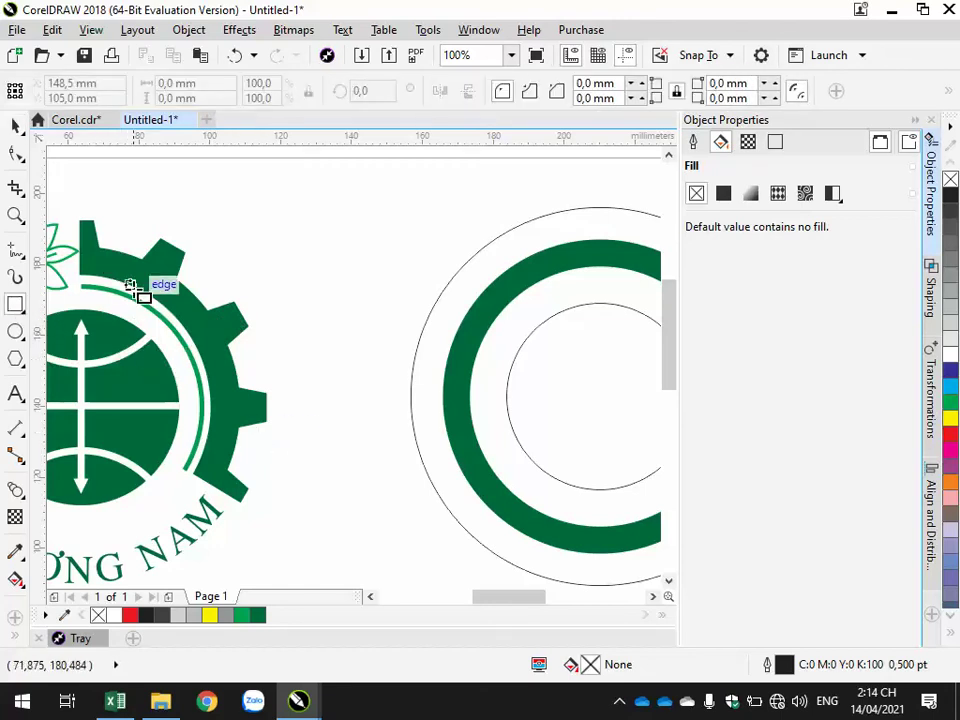
{"action": "scroll", "coordinate": [171, 392], "scroll_direction": "down", "scroll_amount": 3}
{"action": "scroll", "coordinate": [93, 313], "scroll_direction": "up", "scroll_amount": 4}
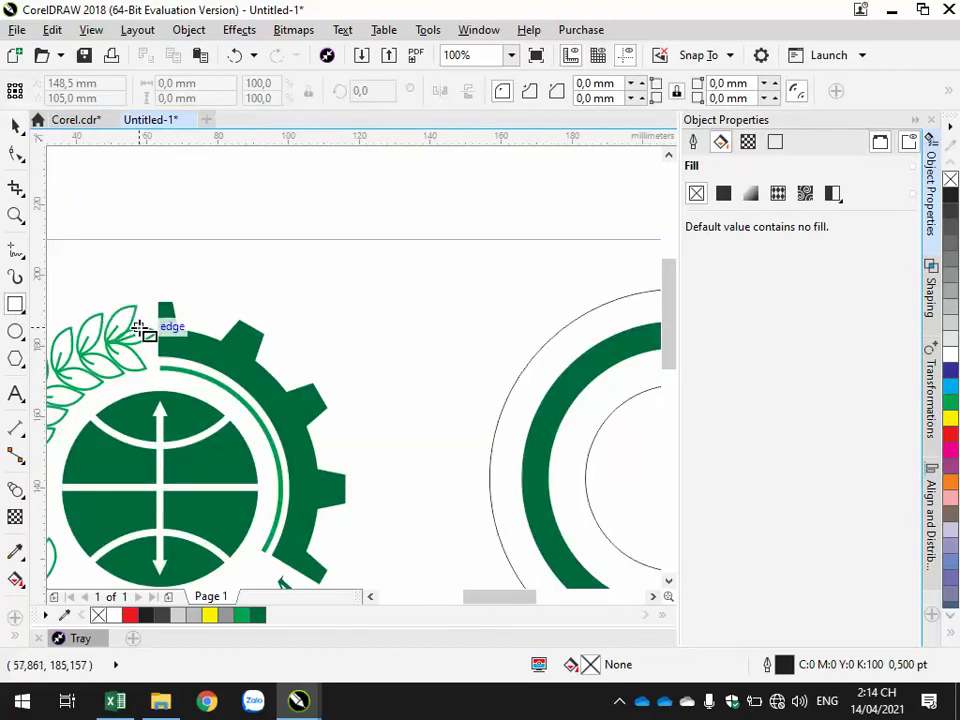
{"action": "left_click_drag", "start_coordinate": [205, 276], "coordinate": [157, 384]}
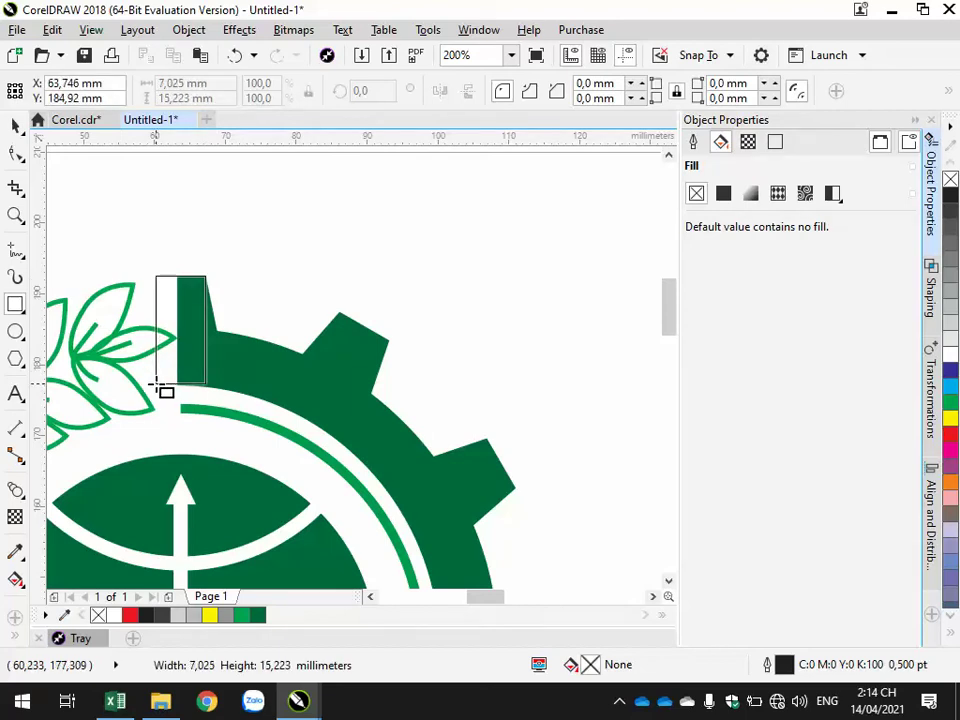
{"action": "left_click_drag", "start_coordinate": [157, 384], "coordinate": [157, 384]}
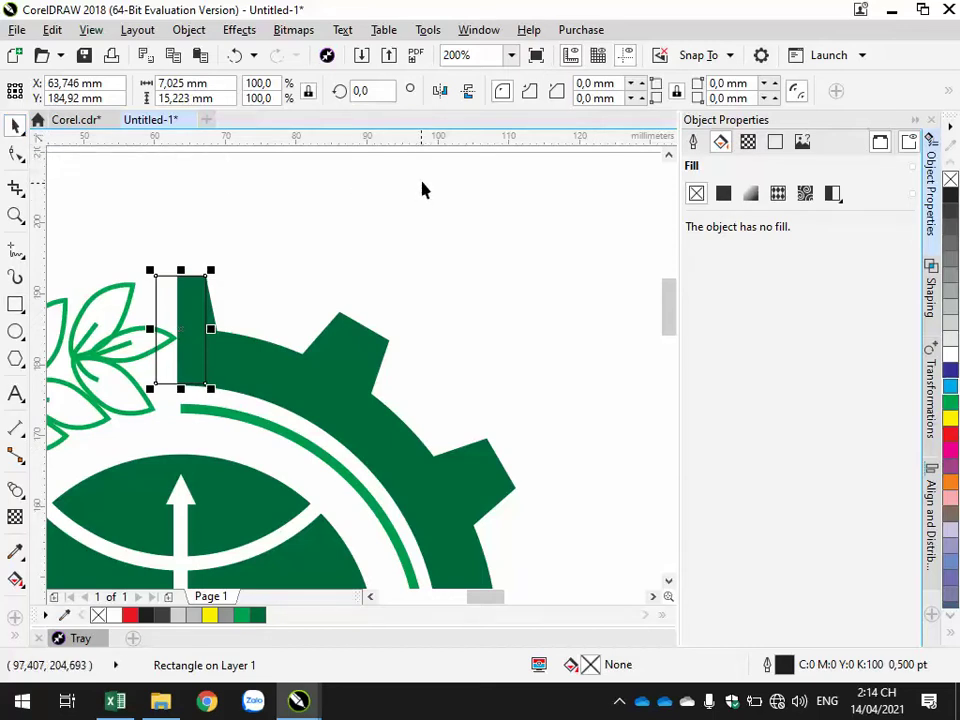
{"action": "left_click", "coordinate": [341, 207]}
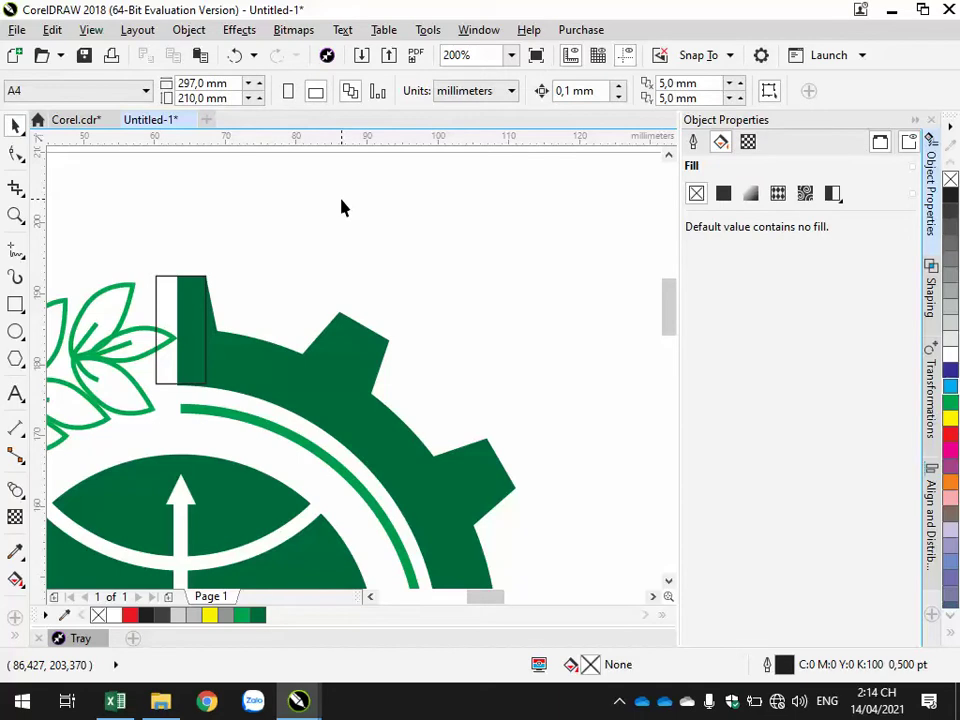
{"action": "left_click", "coordinate": [168, 278]}
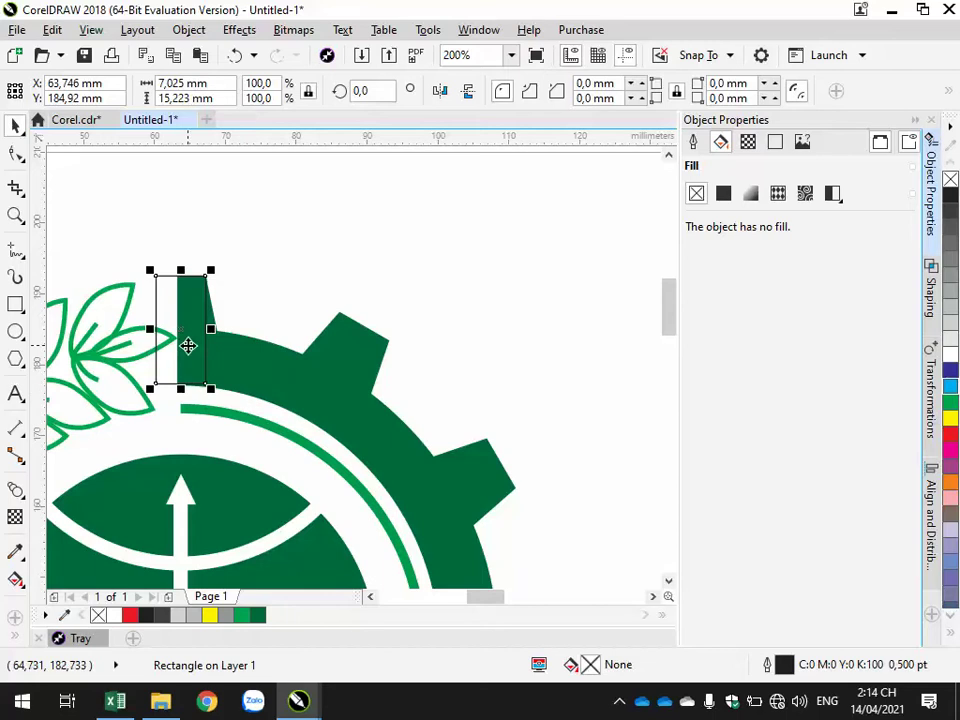
{"action": "left_click_drag", "start_coordinate": [150, 329], "coordinate": [172, 330]}
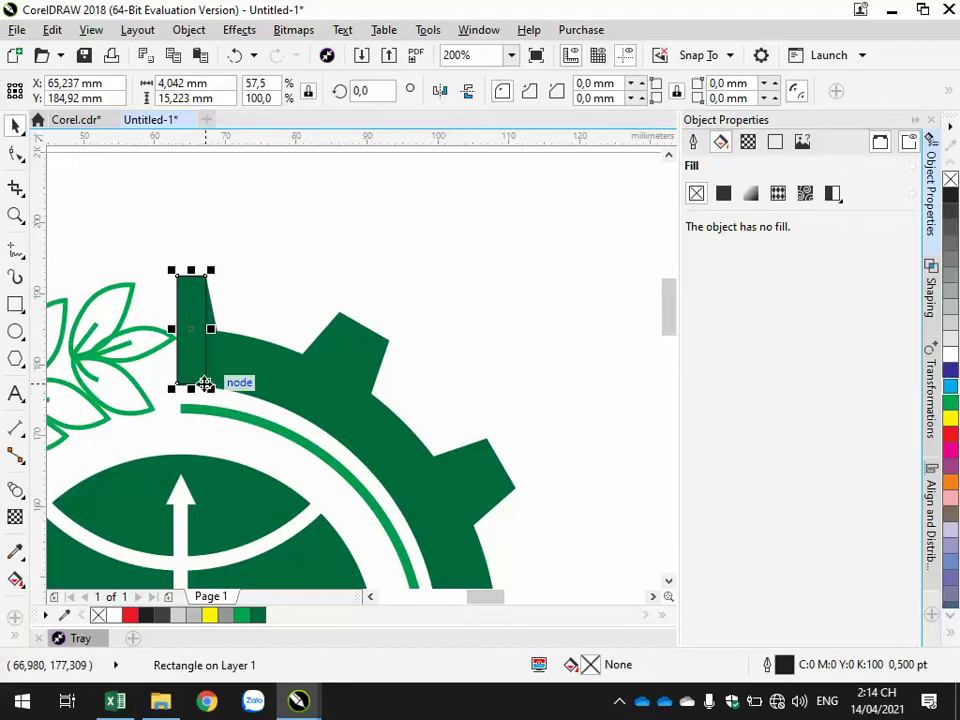
Place a copy of the narrow rectangle in the empty area beyond the gear and round its corners to a radius of about 2 mm.
{"action": "left_click_drag", "start_coordinate": [193, 305], "coordinate": [505, 240]}
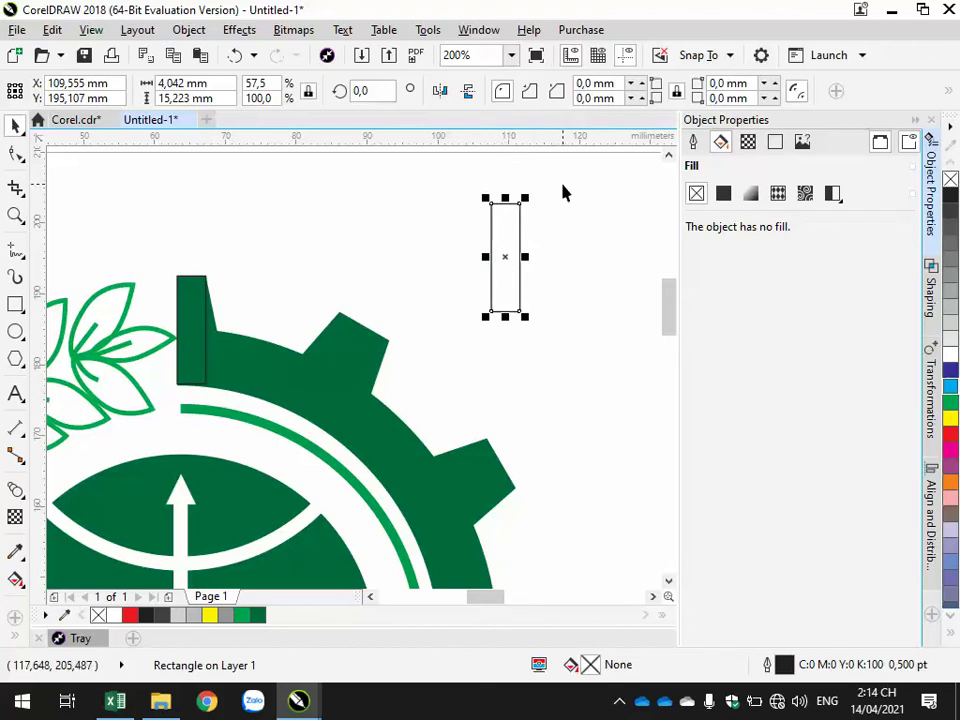
{"action": "left_click", "coordinate": [15, 152]}
{"action": "left_click_drag", "start_coordinate": [521, 205], "coordinate": [531, 253]}
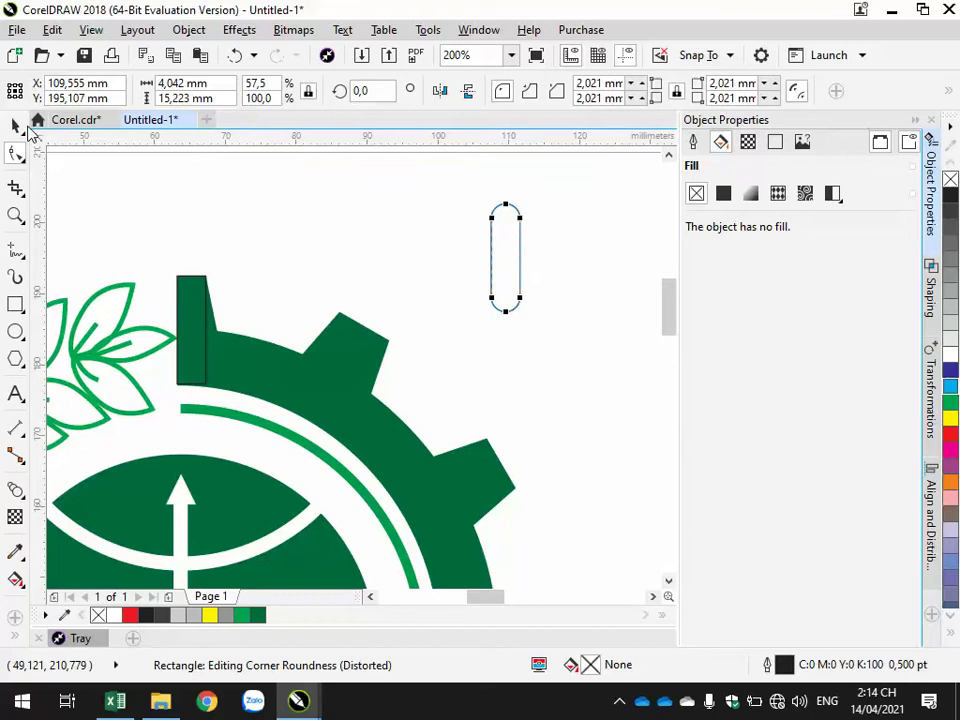
{"action": "left_click", "coordinate": [15, 124]}
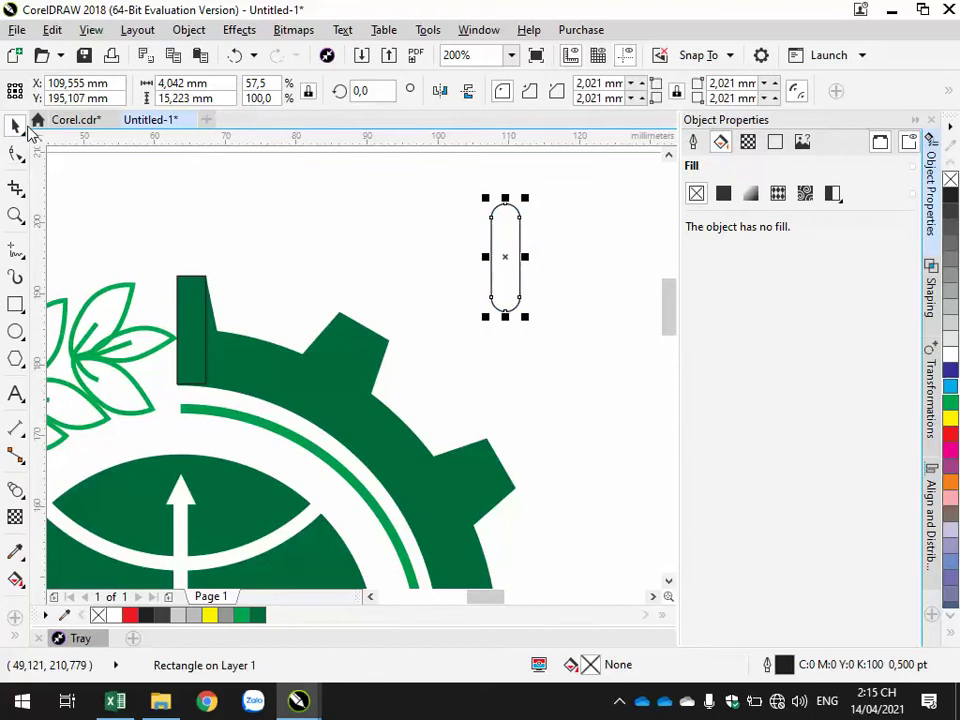
{"action": "left_click", "coordinate": [509, 235]}
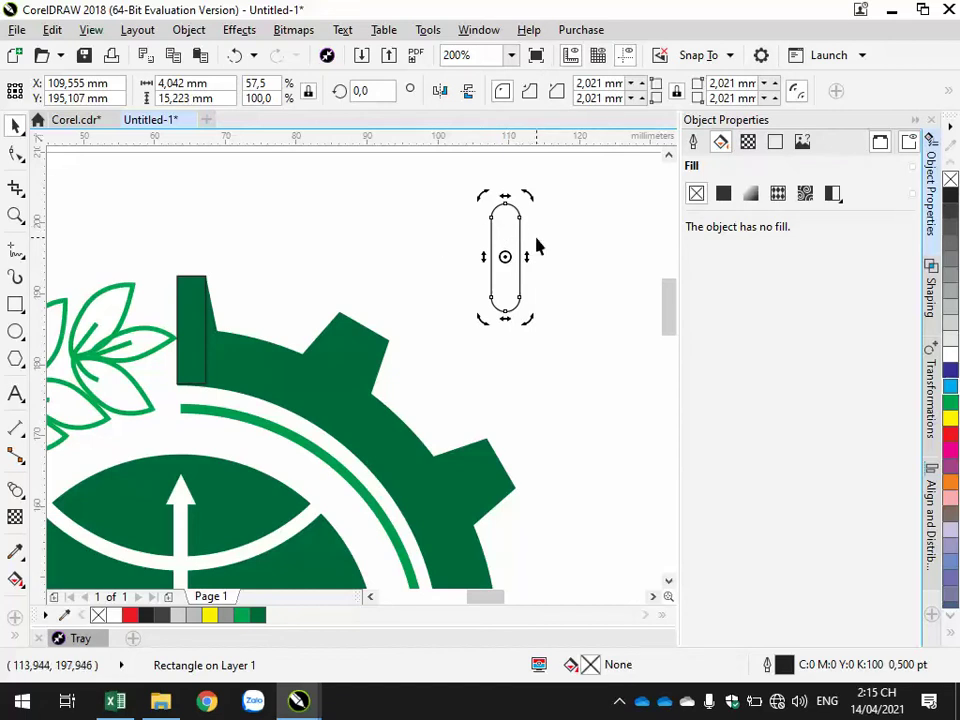
{"action": "left_click", "coordinate": [545, 240]}
{"action": "left_click", "coordinate": [510, 230]}
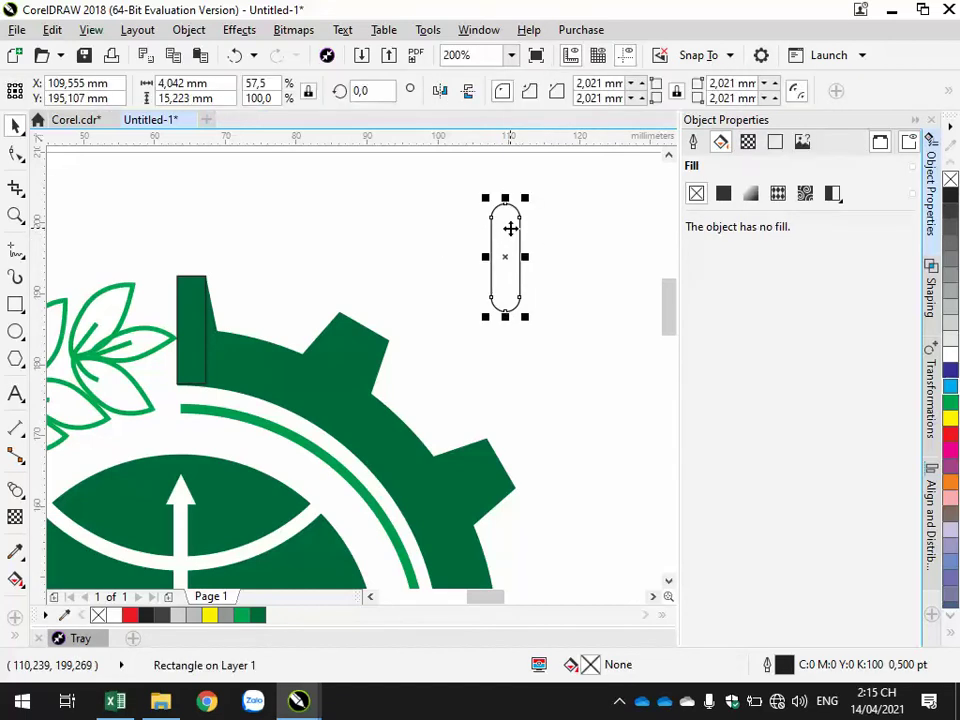
{"action": "left_click", "coordinate": [431, 232]}
Convert the rectangle over the logo's top gear tooth to curves.
{"action": "left_click", "coordinate": [207, 335]}
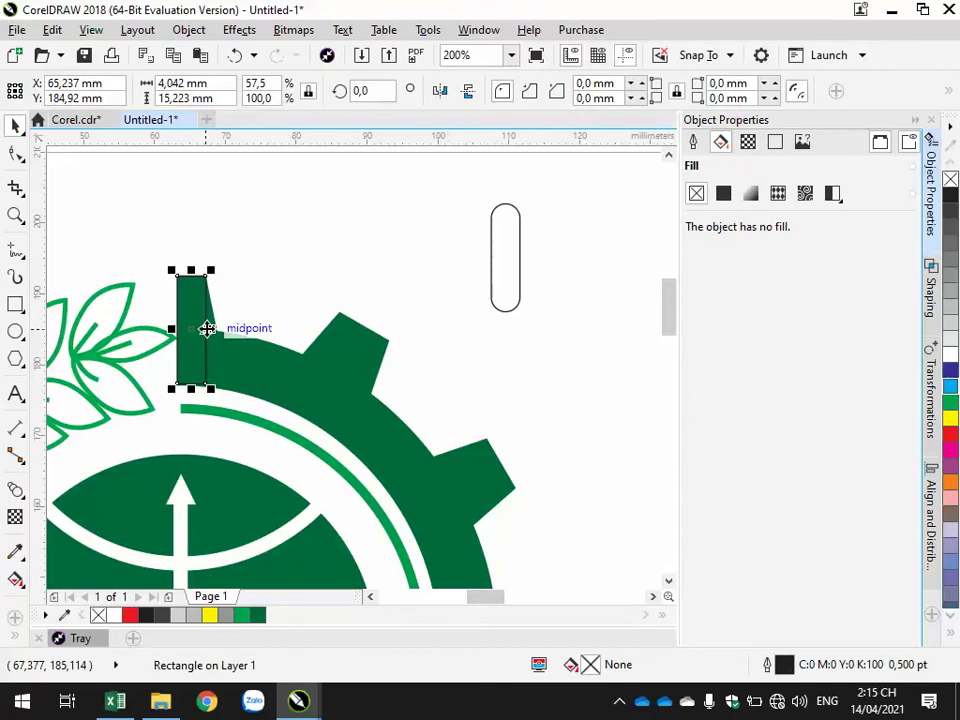
{"action": "right_click", "coordinate": [193, 304]}
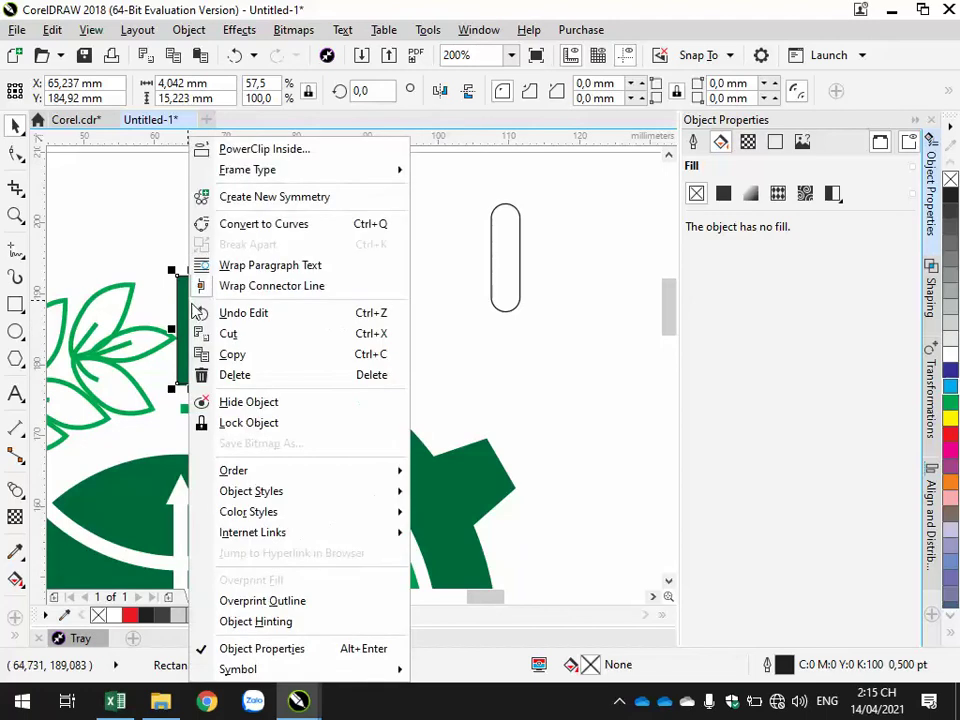
{"action": "left_click", "coordinate": [224, 224]}
Try moving the upper-left node inward on a copy of the converted rectangle, and delete that copy.
{"action": "left_click_drag", "start_coordinate": [191, 317], "coordinate": [439, 247]}
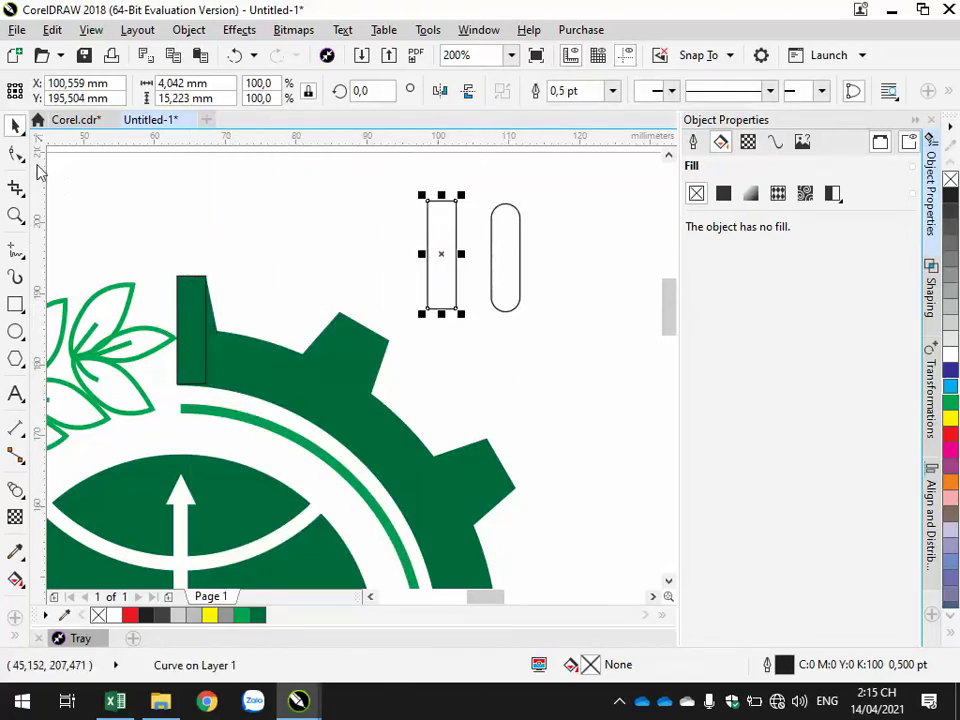
{"action": "key", "text": "F10"}
{"action": "left_click", "coordinate": [428, 203]}
{"action": "left_click_drag", "start_coordinate": [430, 205], "coordinate": [440, 241]}
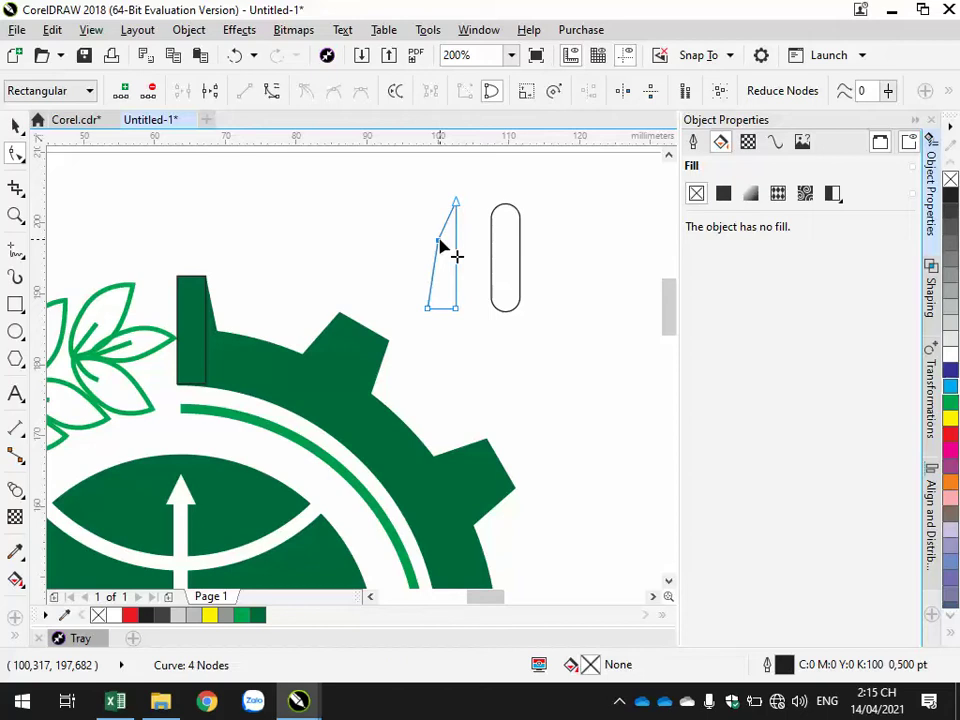
{"action": "key", "text": "space"}
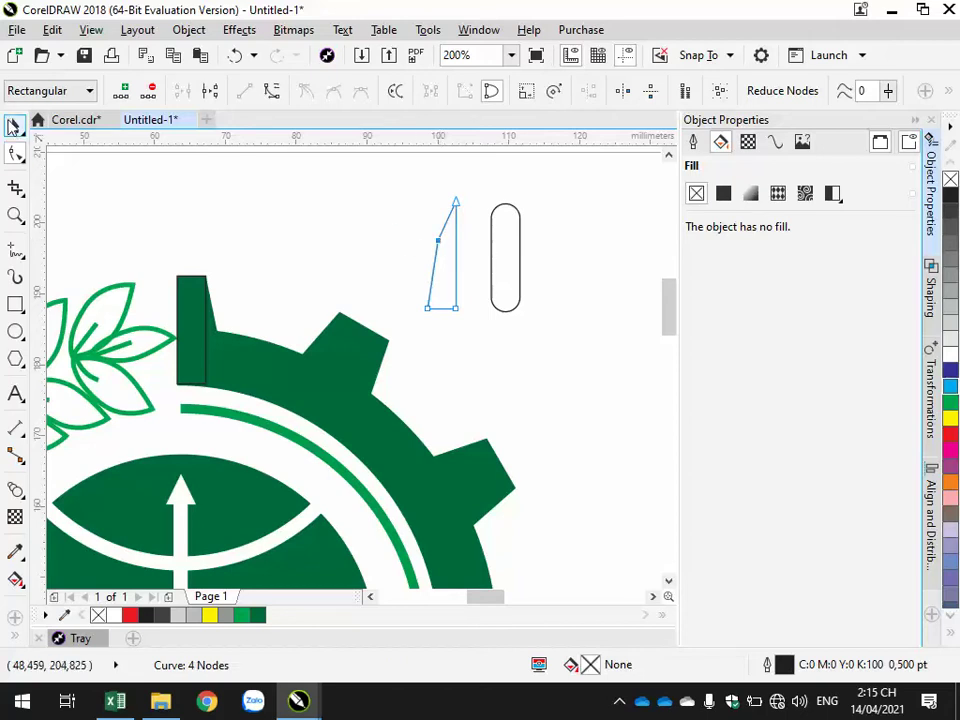
{"action": "key", "text": "Delete"}
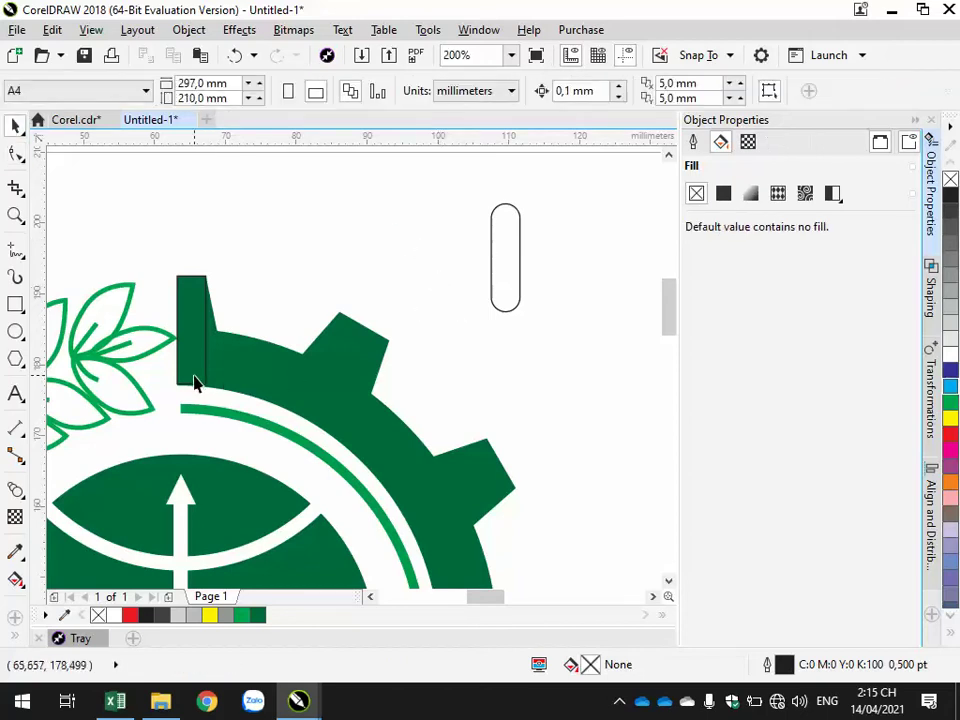
Move the lower-right node of the converted rectangle outward to follow the tooth's slanted side, making the base about 6.8 mm wide.
{"action": "left_click", "coordinate": [193, 384]}
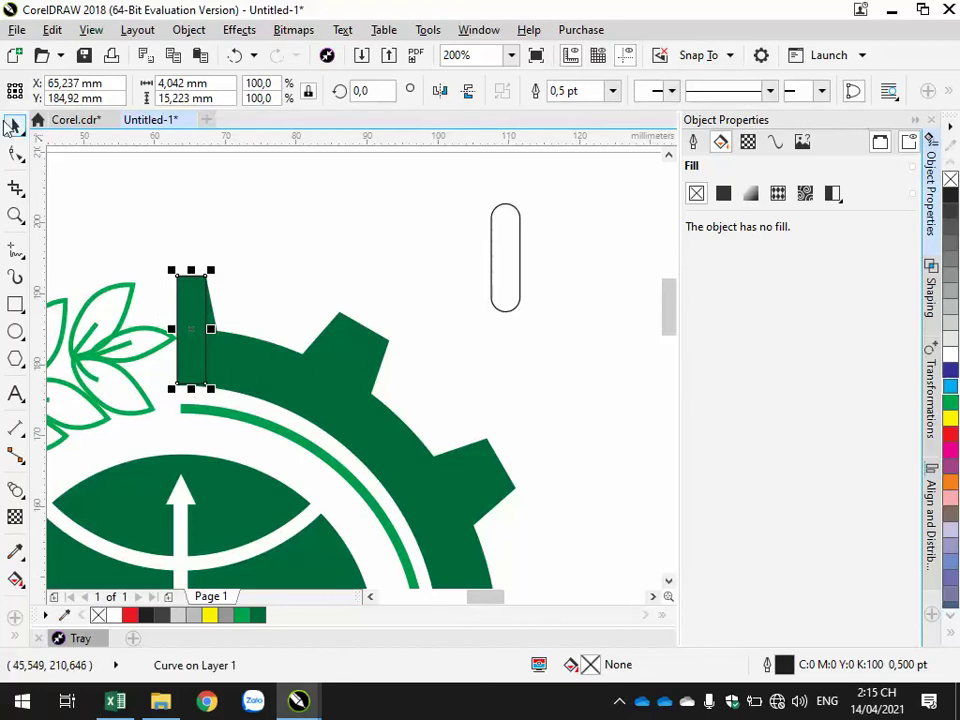
{"action": "left_click", "coordinate": [16, 155]}
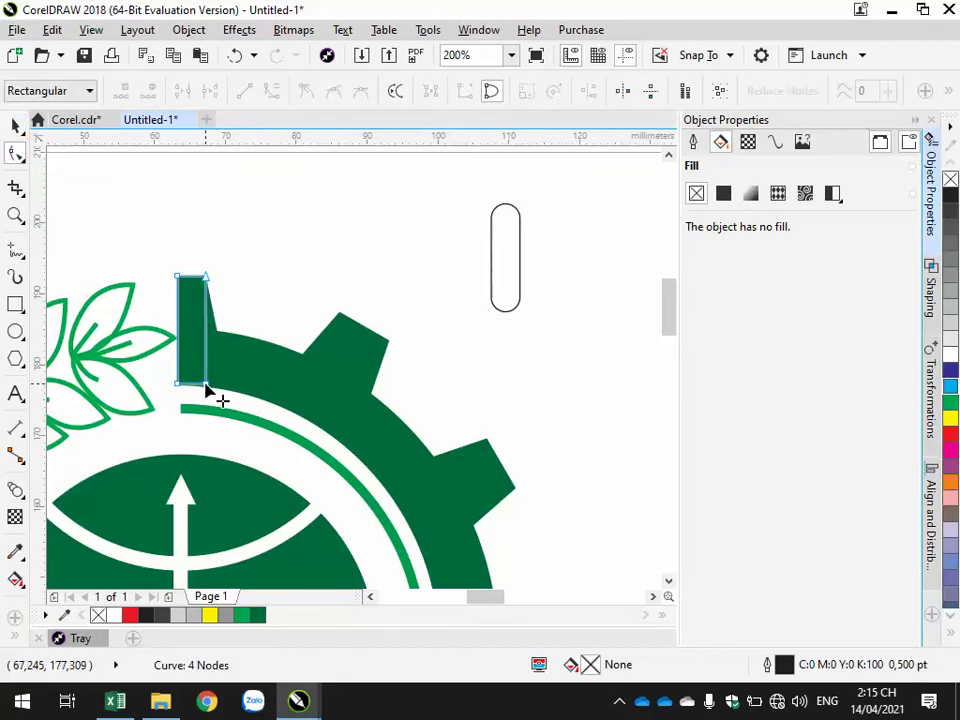
{"action": "left_click_drag", "start_coordinate": [206, 385], "coordinate": [226, 387]}
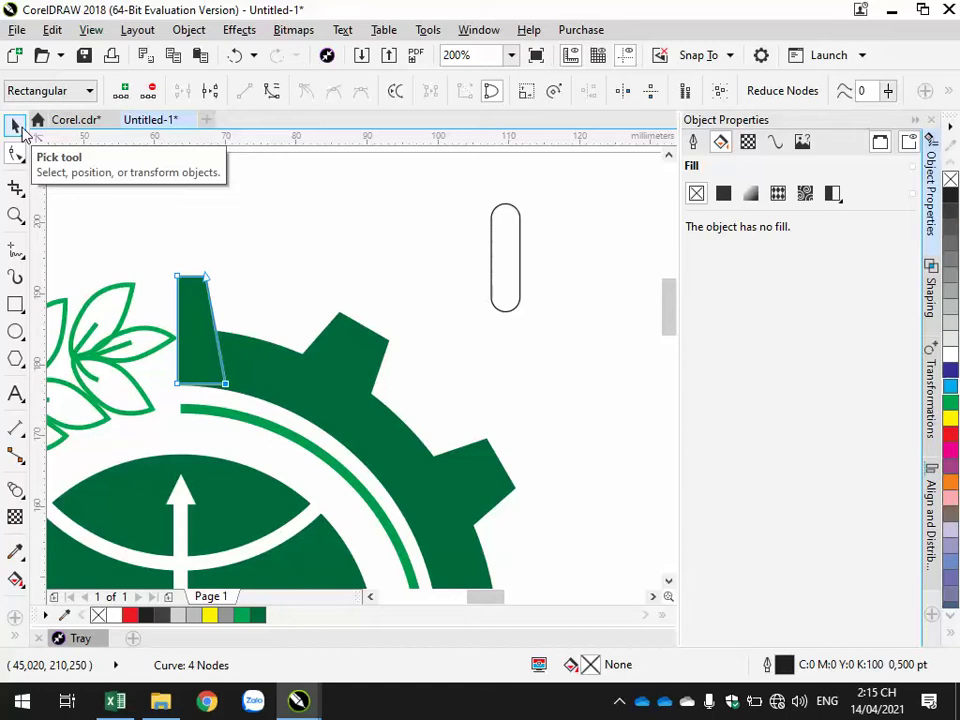
{"action": "left_click", "coordinate": [17, 128]}
{"action": "left_click", "coordinate": [321, 289]}
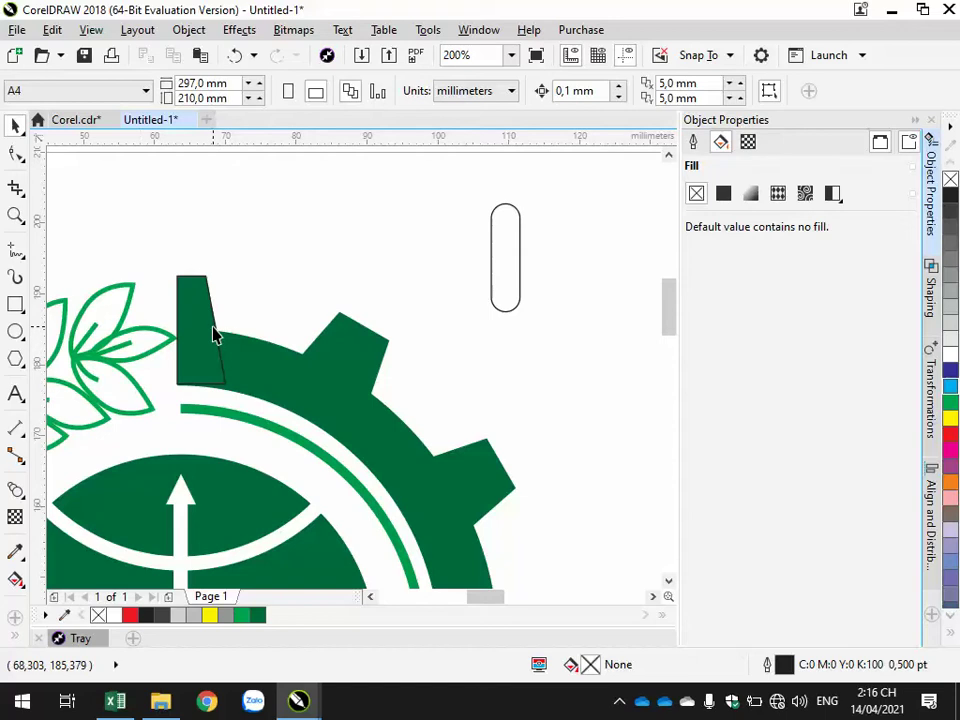
{"action": "left_click", "coordinate": [204, 362]}
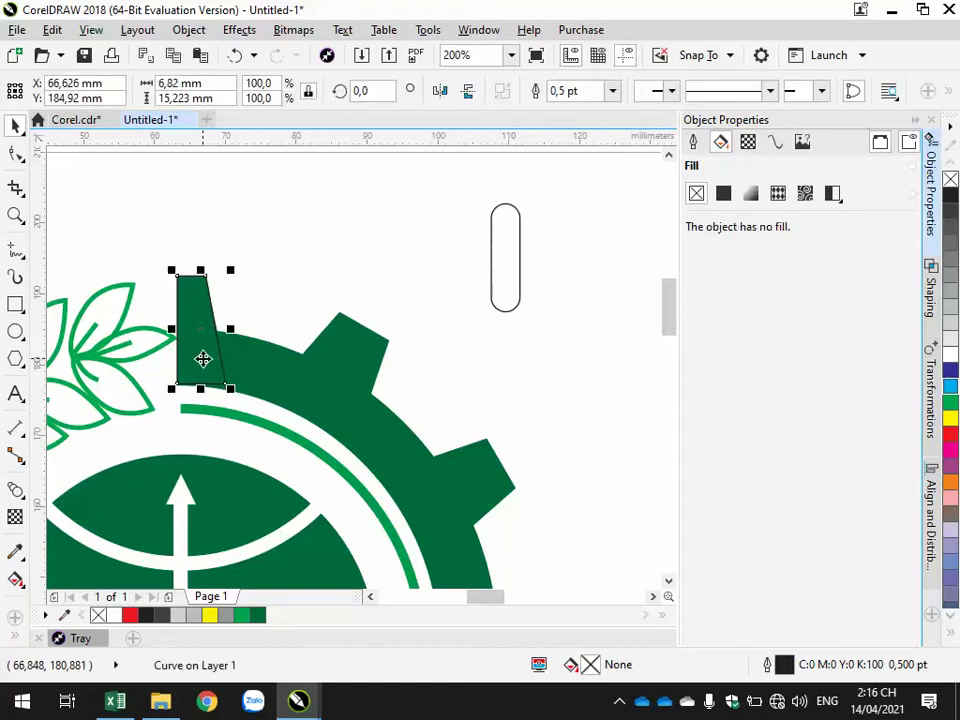
{"action": "left_click", "coordinate": [933, 195]}
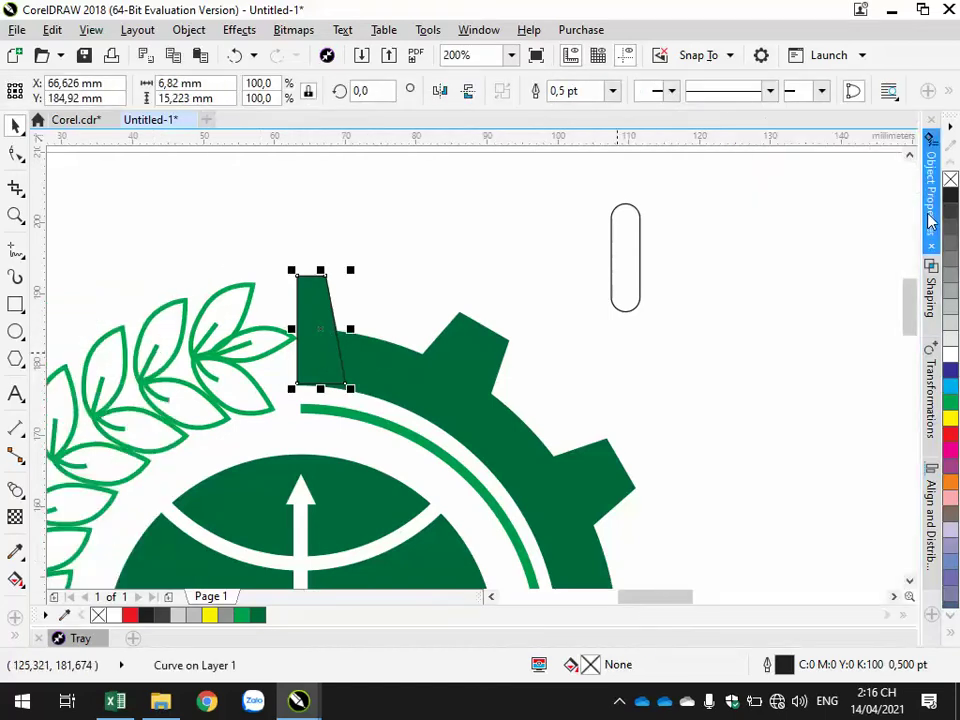
Create one horizontally mirrored copy of the half-tooth shape about its left edge at 100% scale.
{"action": "left_click", "coordinate": [932, 400]}
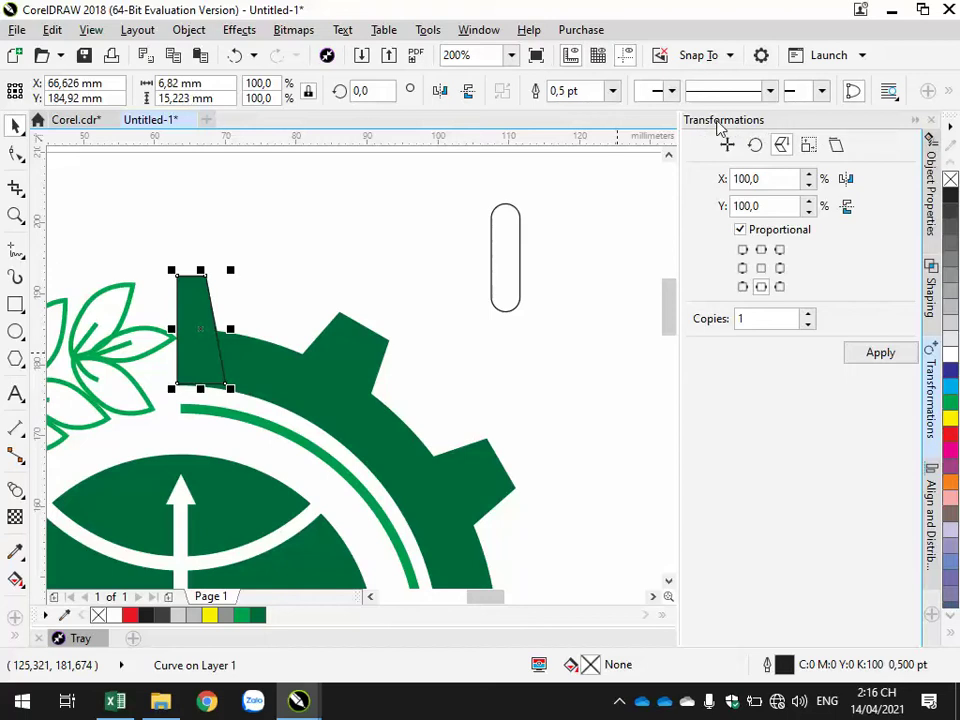
{"action": "left_click", "coordinate": [188, 30]}
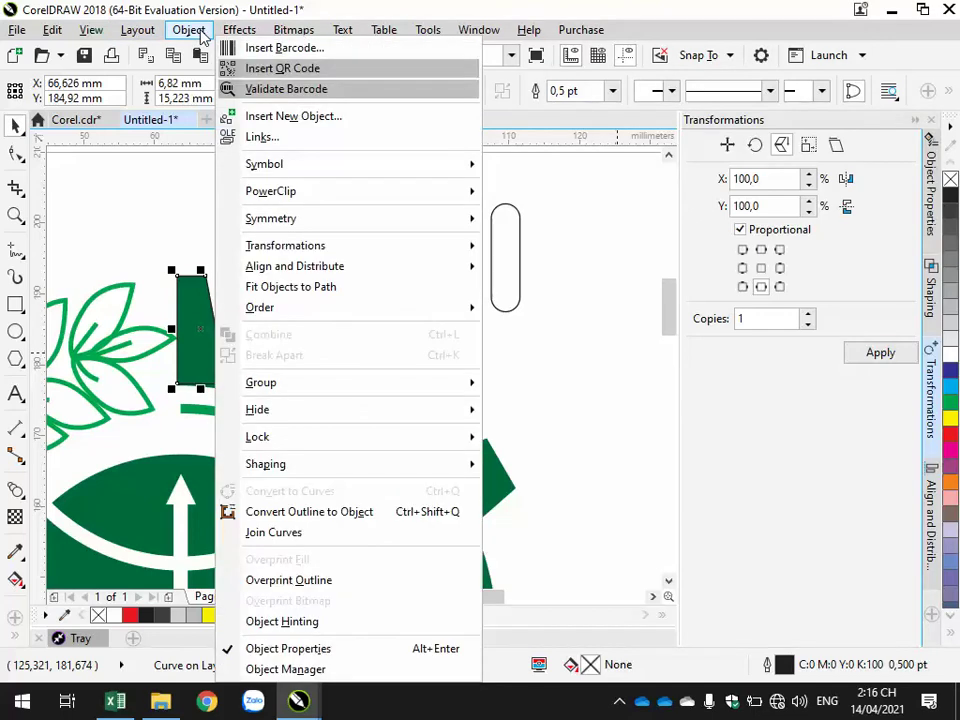
{"action": "mouse_move", "coordinate": [272, 256]}
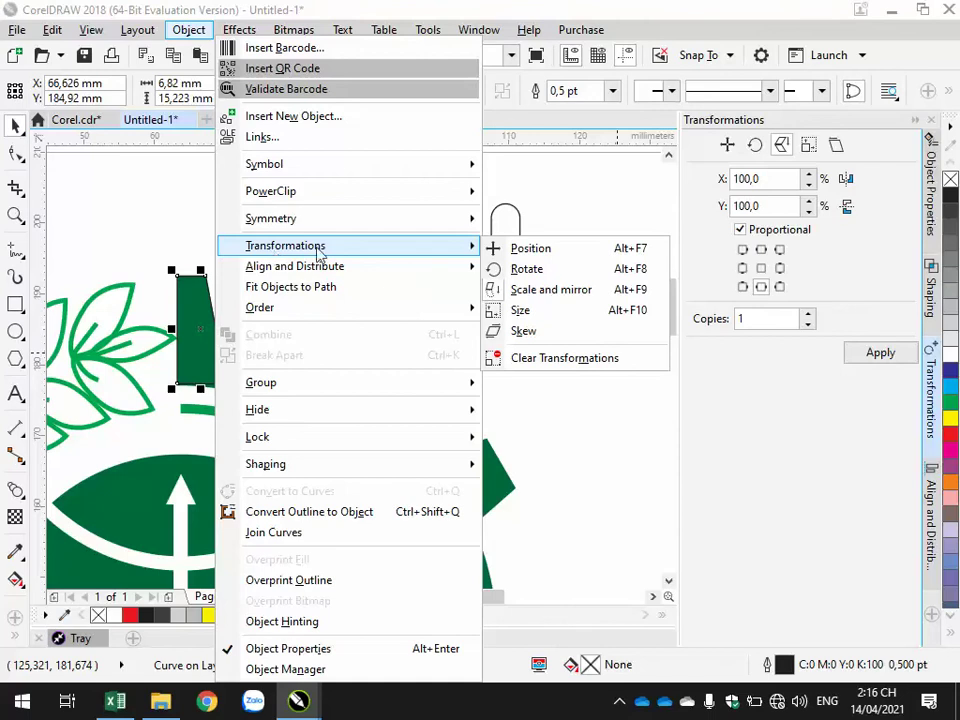
{"action": "mouse_move", "coordinate": [275, 218]}
{"action": "left_click", "coordinate": [849, 186]}
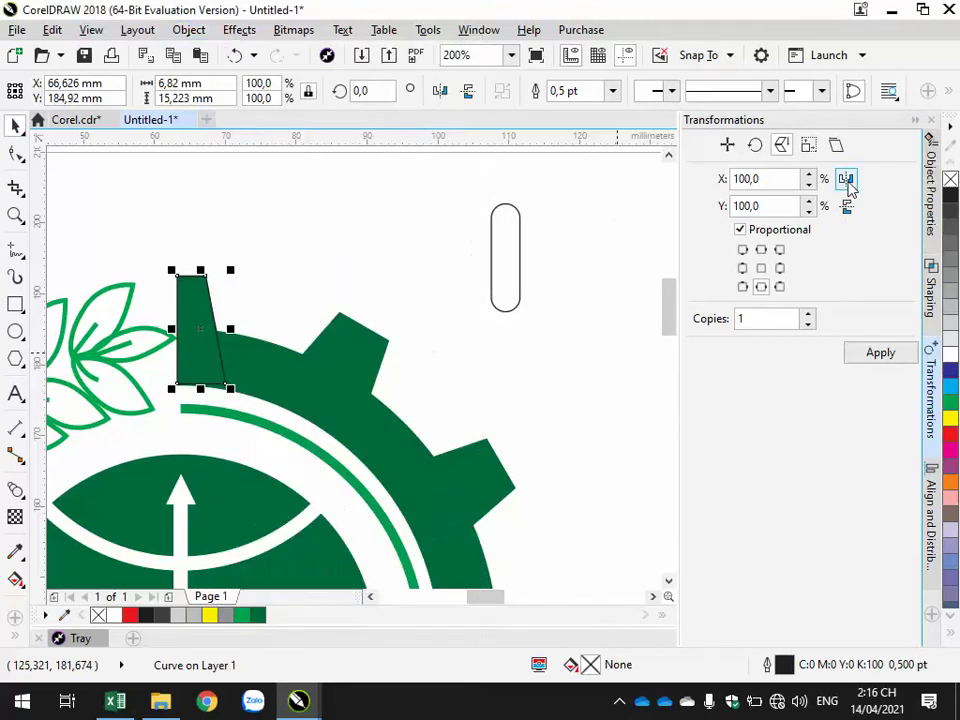
{"action": "left_click", "coordinate": [849, 188]}
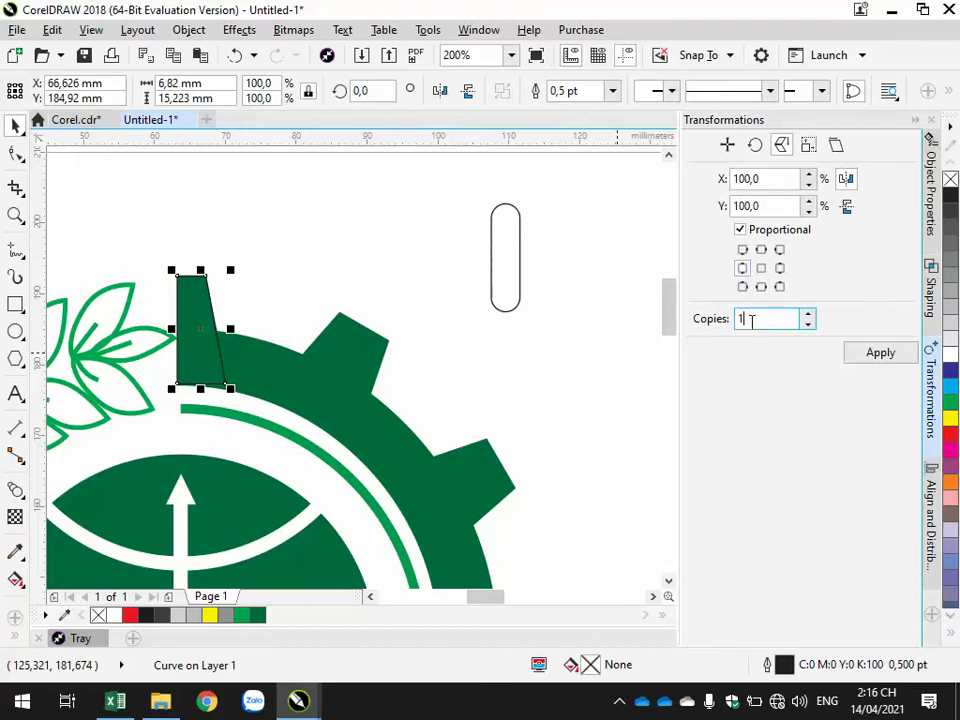
{"action": "left_click", "coordinate": [876, 357]}
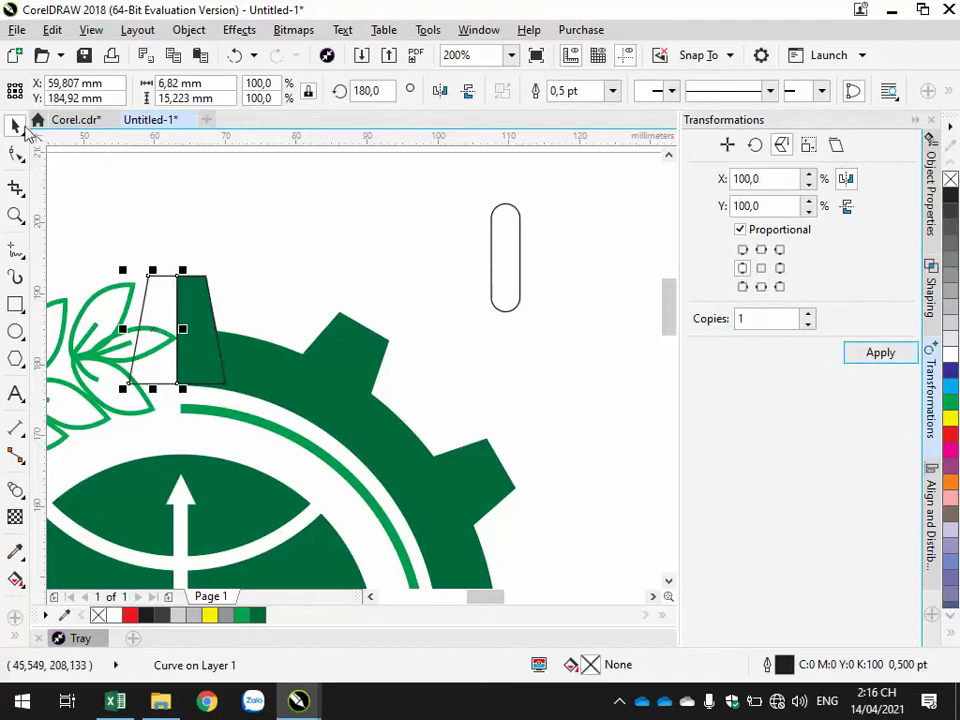
Copy both tooth halves to the empty area above the gear and weld the copies into a single tooth.
{"action": "left_click", "coordinate": [272, 276]}
{"action": "left_click", "coordinate": [159, 279]}
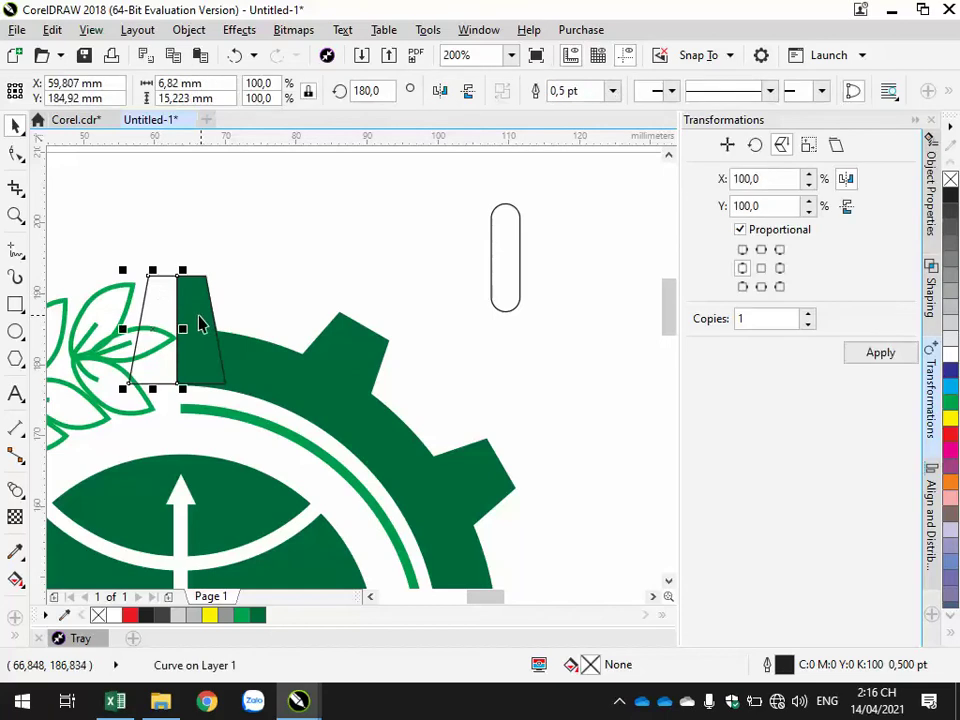
{"action": "left_click", "coordinate": [203, 303], "text": "shift"}
{"action": "left_click_drag", "start_coordinate": [204, 319], "coordinate": [410, 252]}
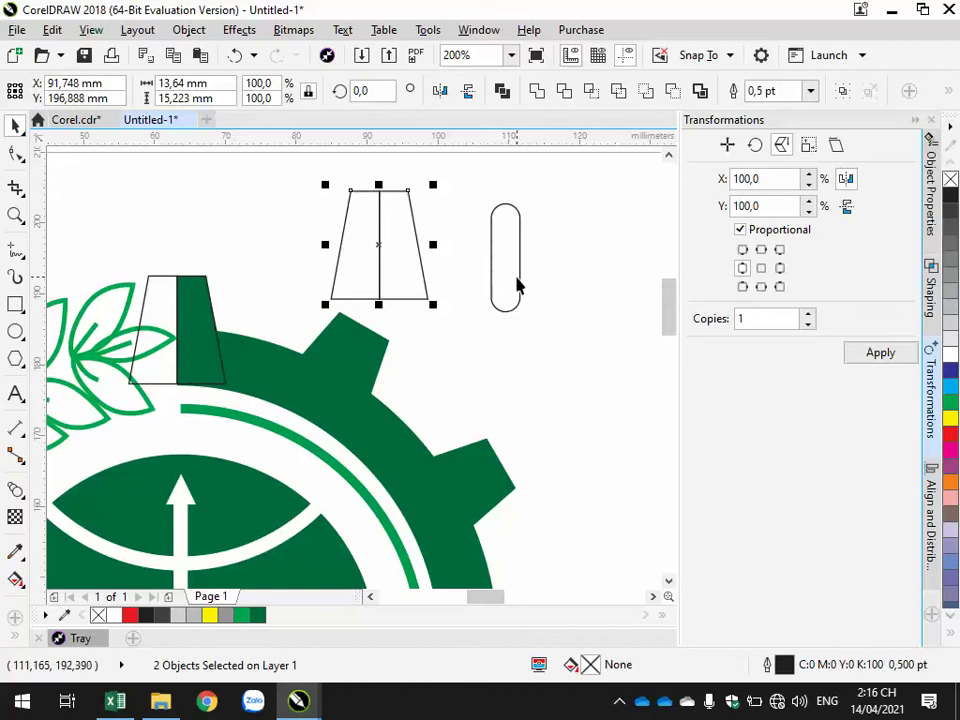
{"action": "left_click", "coordinate": [536, 92]}
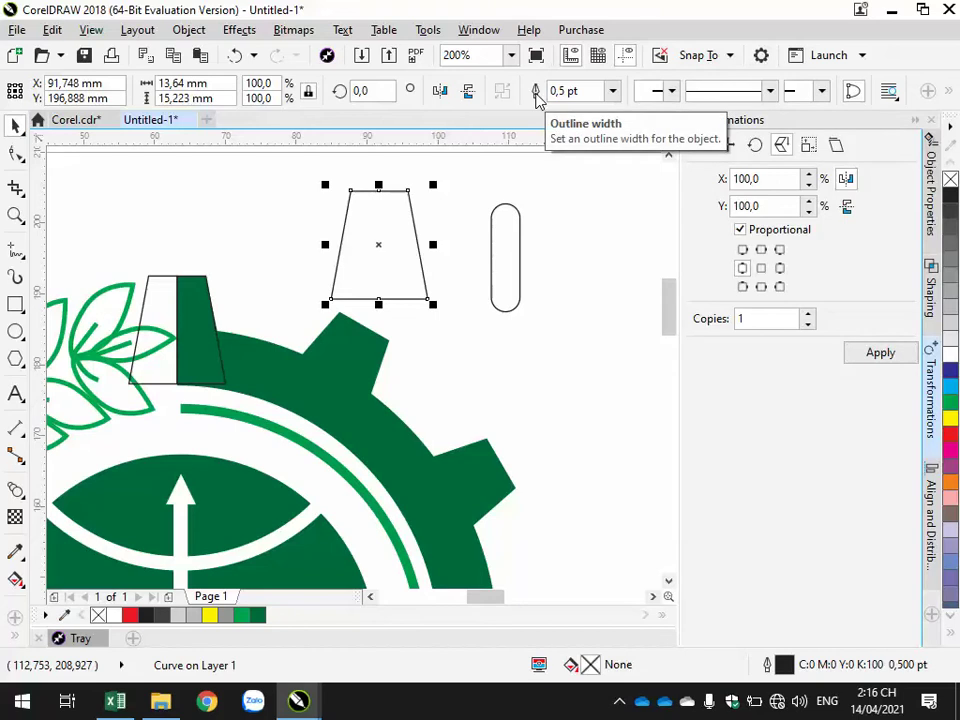
{"action": "left_click", "coordinate": [407, 289]}
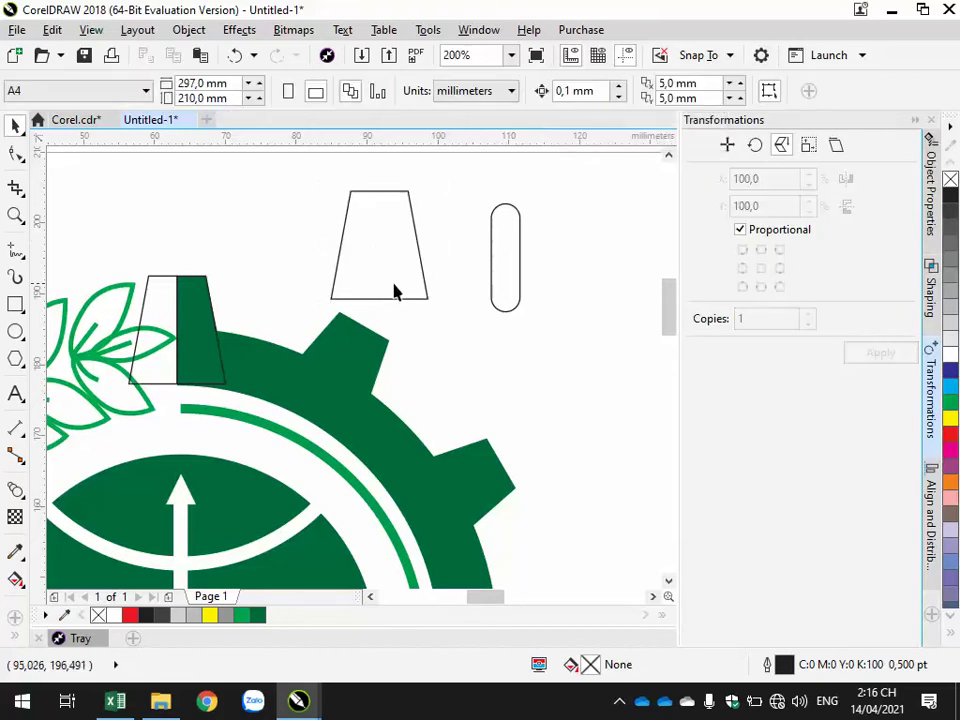
{"action": "left_click", "coordinate": [385, 258]}
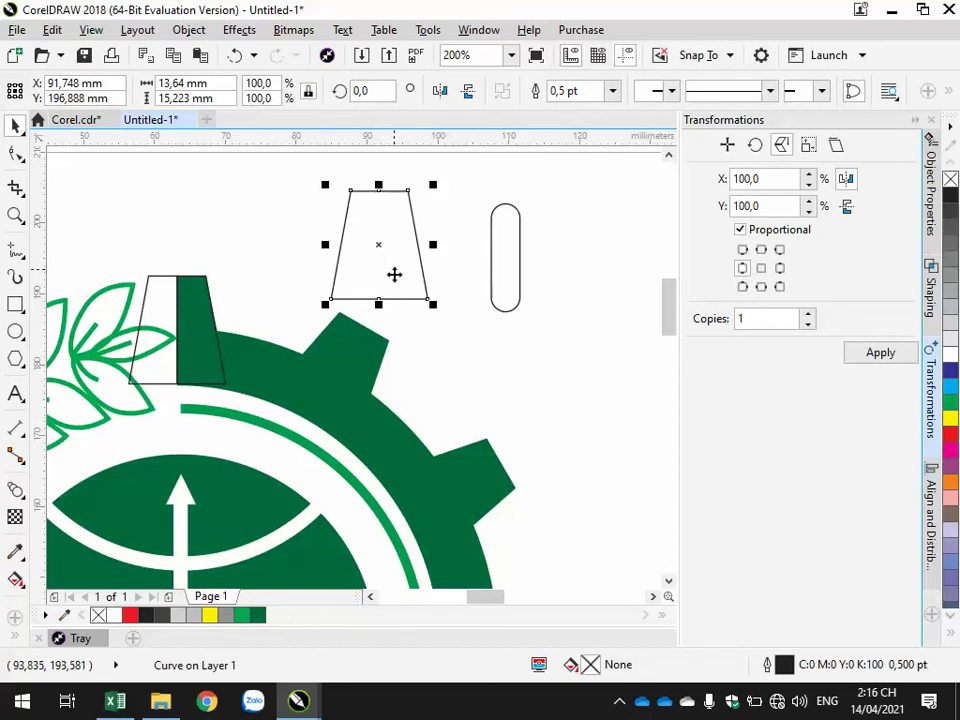
Move the welded tooth onto the green ring, snapping its bottom midpoint to the top node of the ring's inner edge.
{"action": "scroll", "coordinate": [450, 399], "scroll_direction": "down", "scroll_amount": 1}
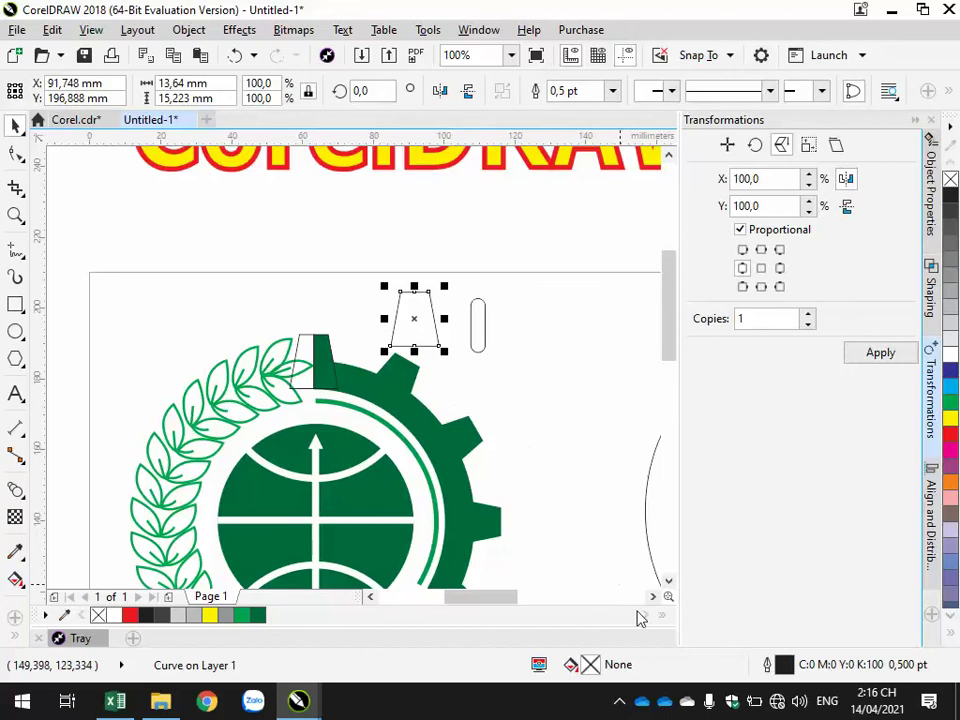
{"action": "left_click_drag", "start_coordinate": [652, 598], "coordinate": [652, 598]}
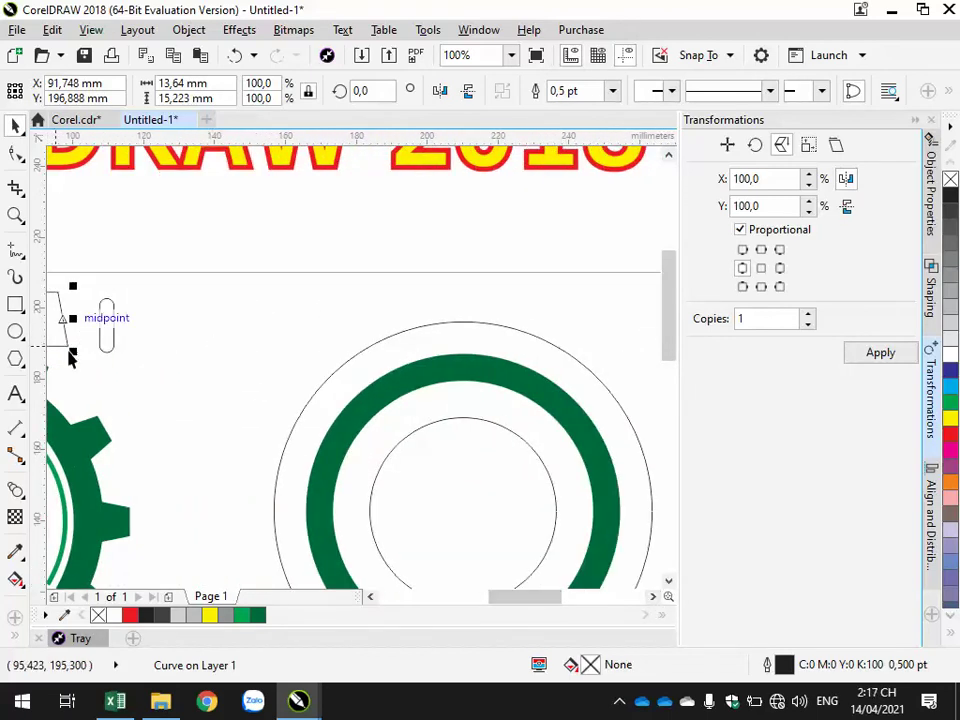
{"action": "left_click_drag", "start_coordinate": [56, 332], "coordinate": [464, 383]}
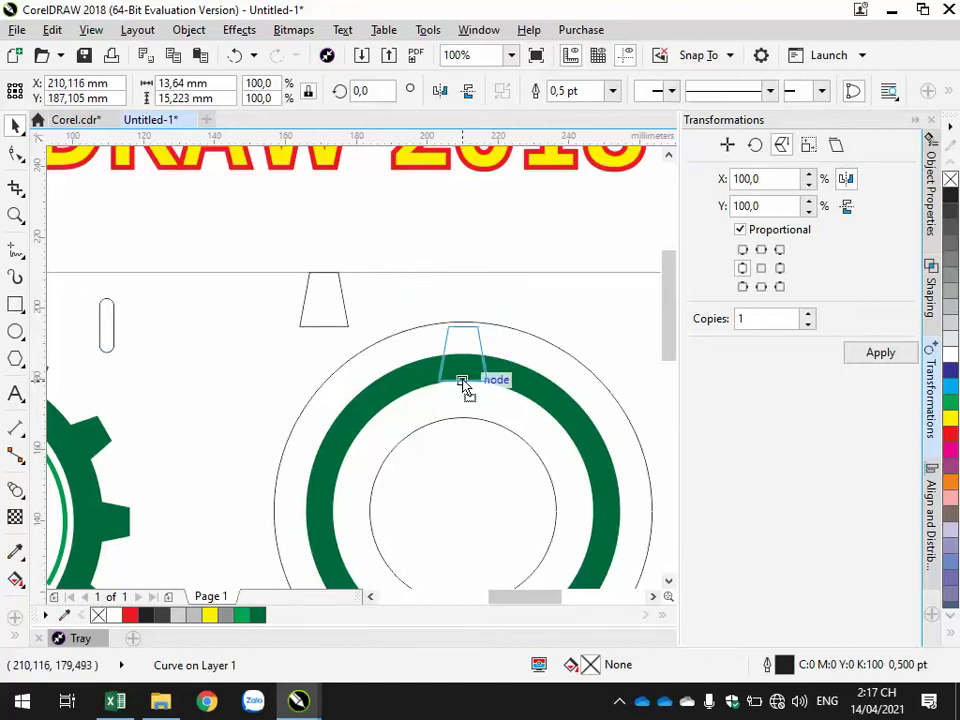
{"action": "left_click_drag", "start_coordinate": [464, 383], "coordinate": [464, 383]}
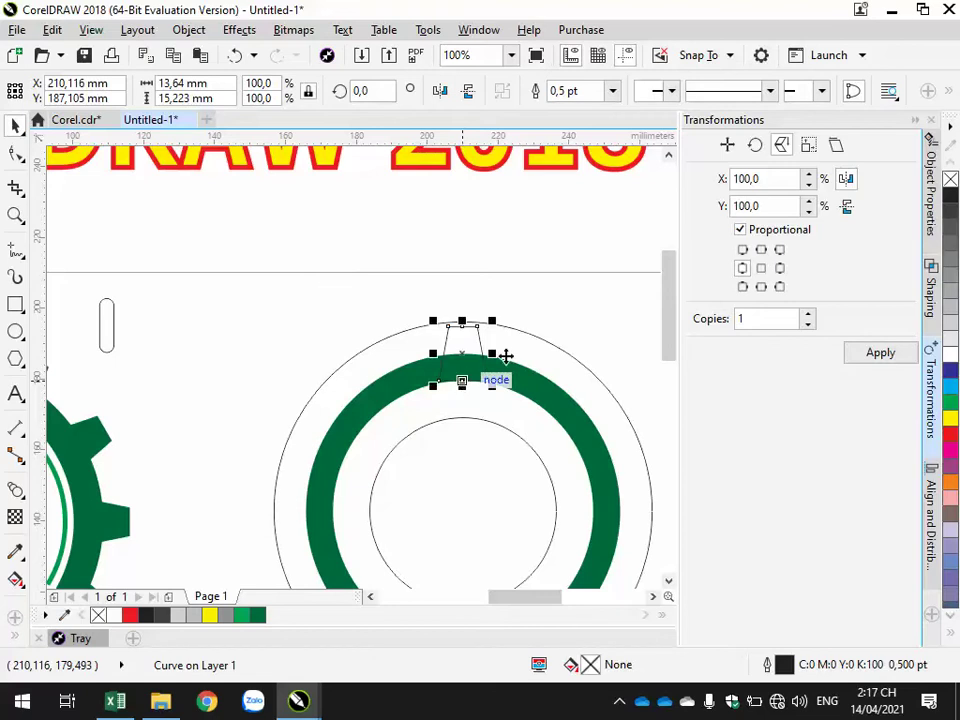
{"action": "left_click", "coordinate": [531, 317]}
Nudge the tooth upward by 0.6 mm so its base sits within the green ring.
{"action": "scroll", "coordinate": [458, 378], "scroll_direction": "up", "scroll_amount": 4}
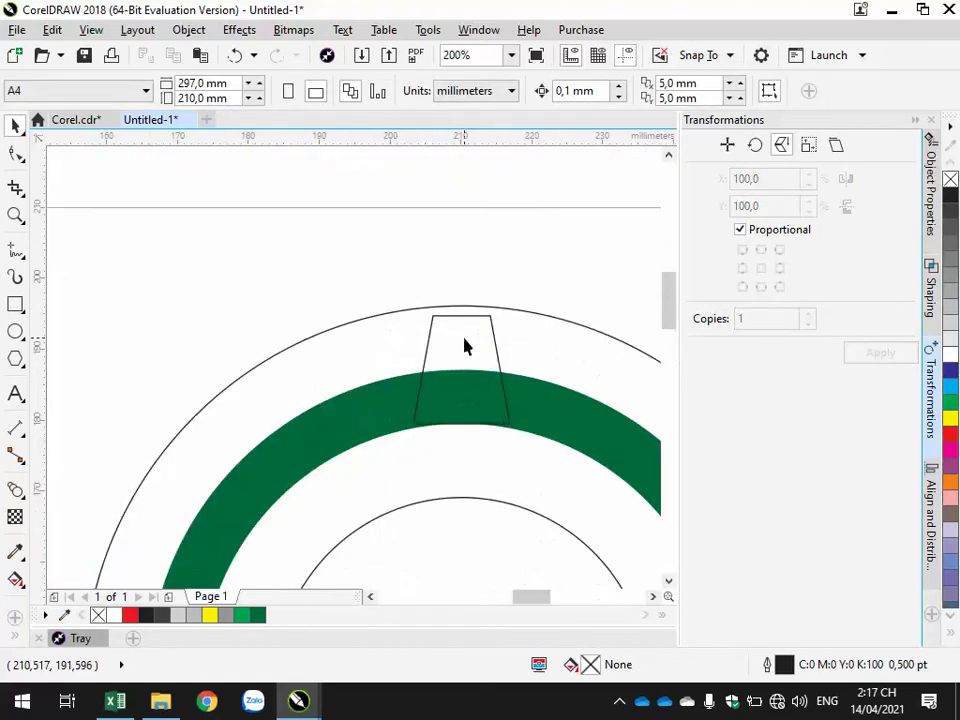
{"action": "left_click", "coordinate": [463, 340]}
{"action": "key", "text": "Up"}
{"action": "key", "text": "Up"}
{"action": "key", "text": "Up"}
{"action": "key", "text": "Up"}
{"action": "key", "text": "Up"}
{"action": "key", "text": "Up"}
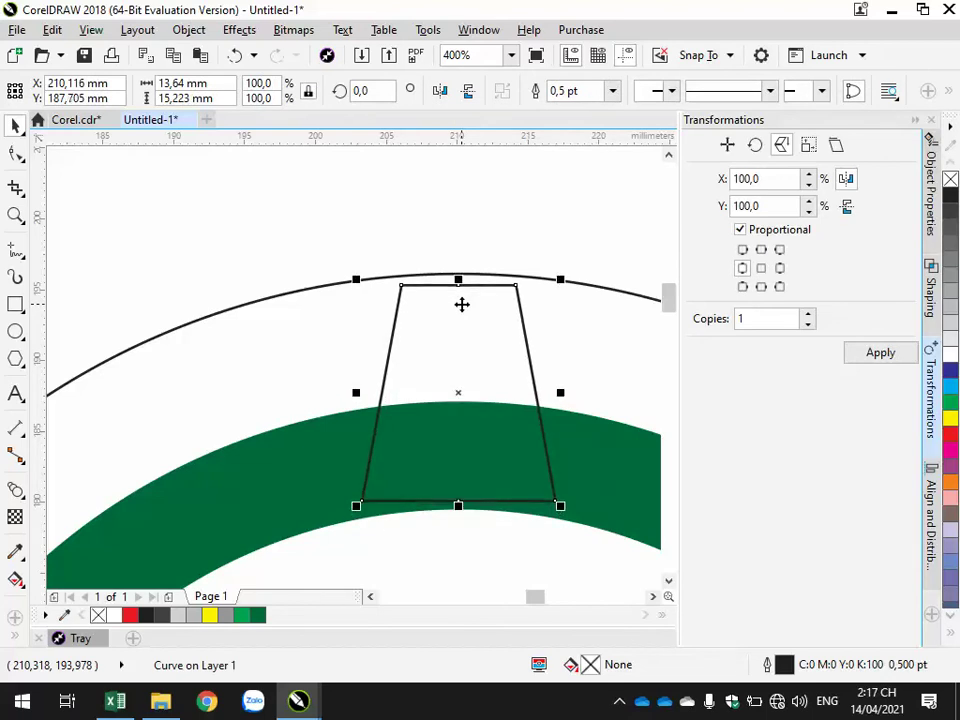
{"action": "left_click", "coordinate": [458, 220]}
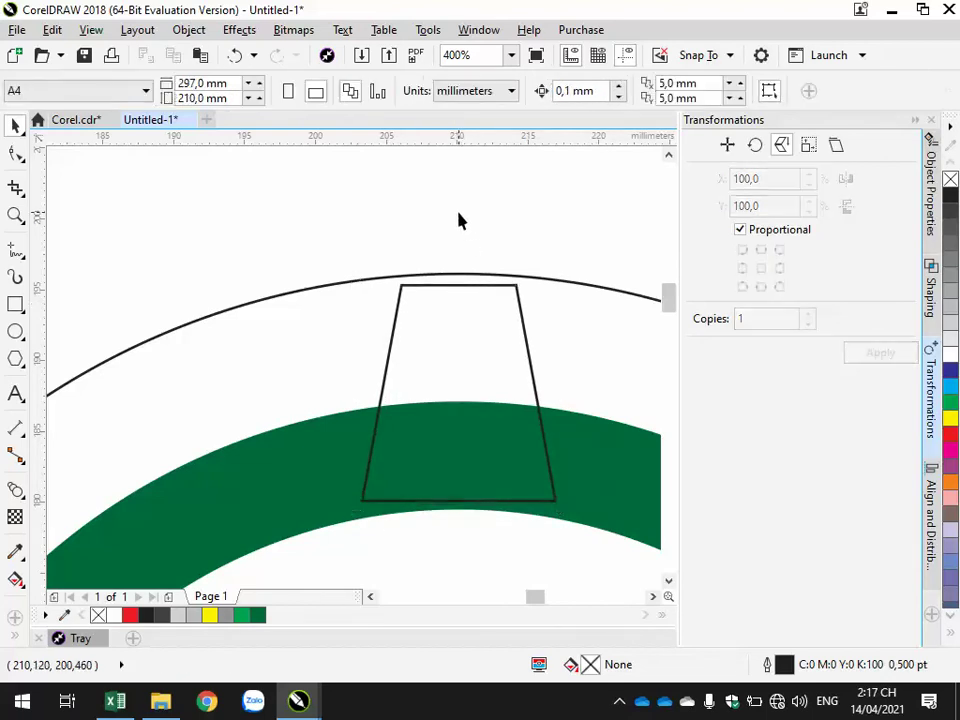
Give the tooth a uniform fill sampled from the green ring (C93 M33 Y94 K23).
{"action": "left_click", "coordinate": [517, 300]}
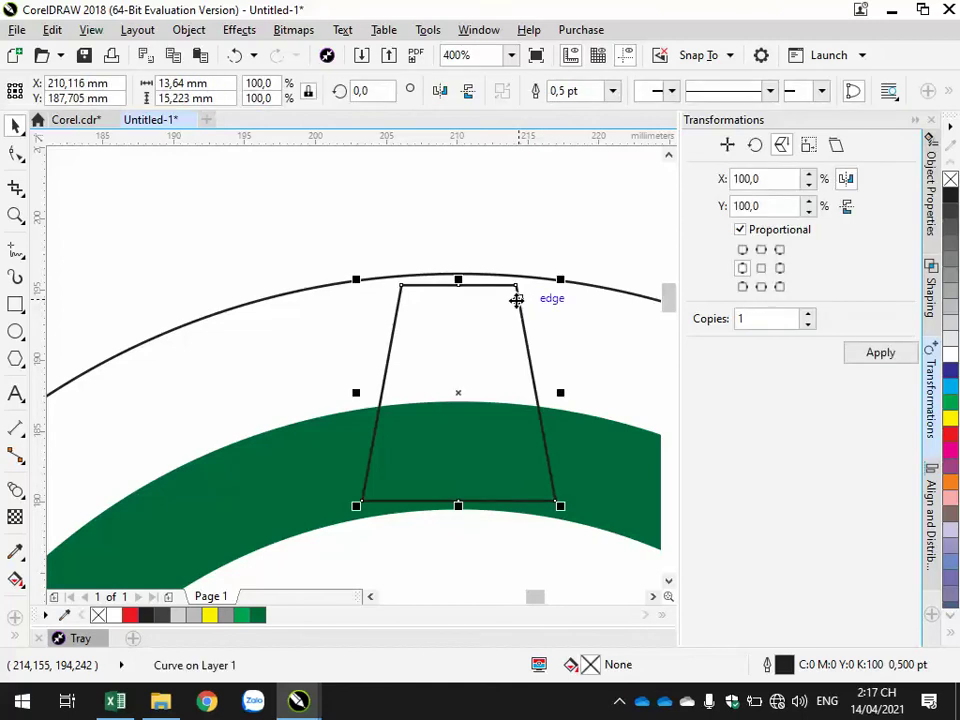
{"action": "left_click", "coordinate": [16, 580]}
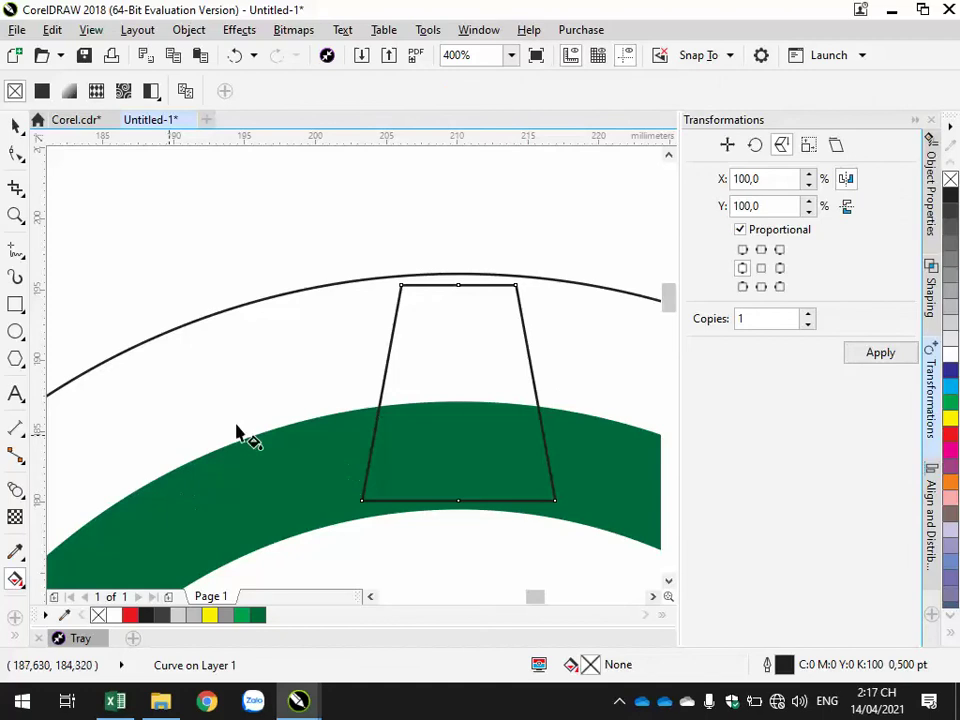
{"action": "left_click", "coordinate": [933, 200]}
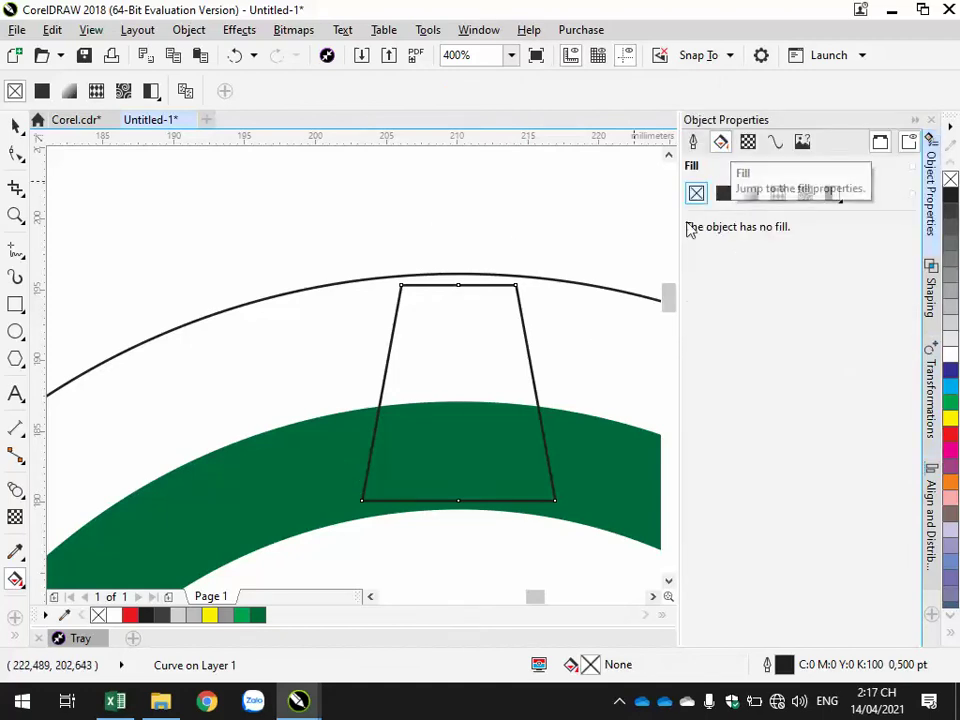
{"action": "left_click", "coordinate": [14, 125]}
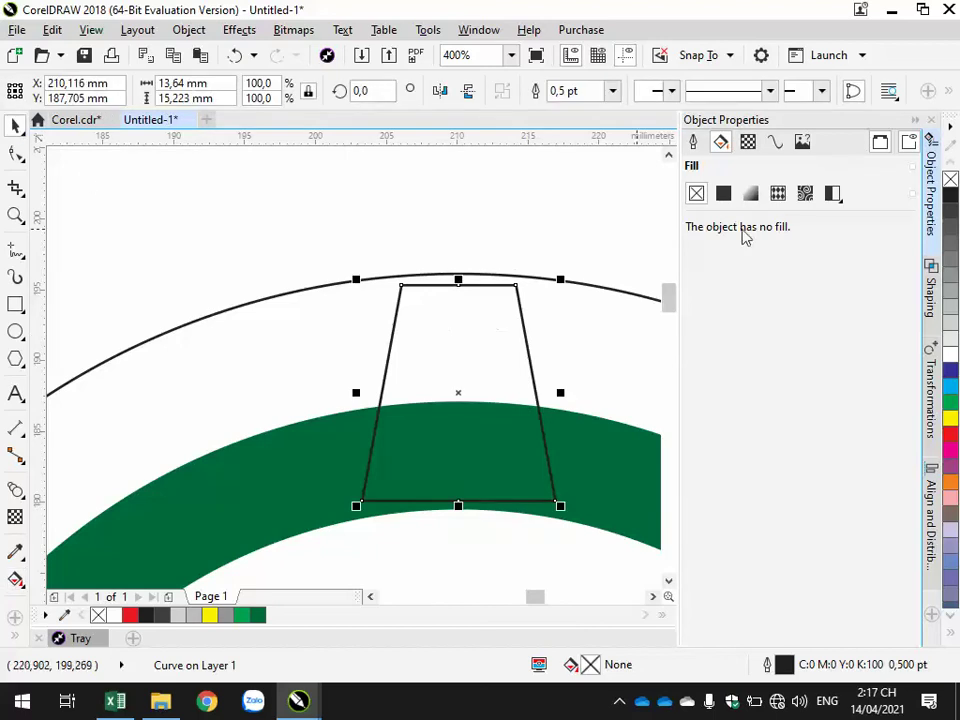
{"action": "left_click", "coordinate": [723, 193]}
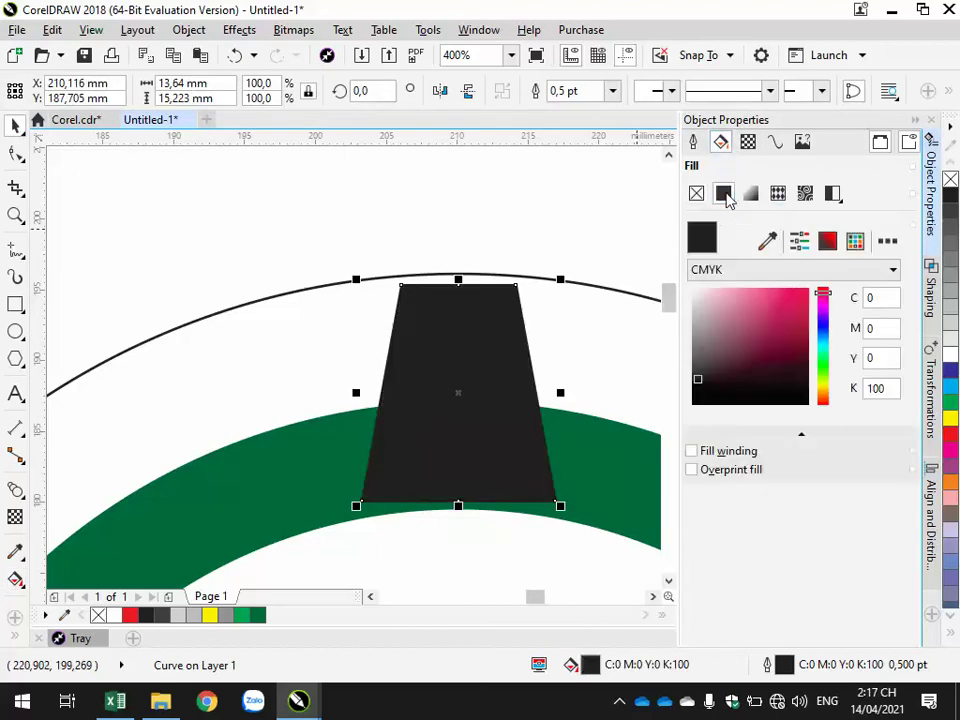
{"action": "left_click", "coordinate": [767, 241]}
{"action": "left_click", "coordinate": [268, 482]}
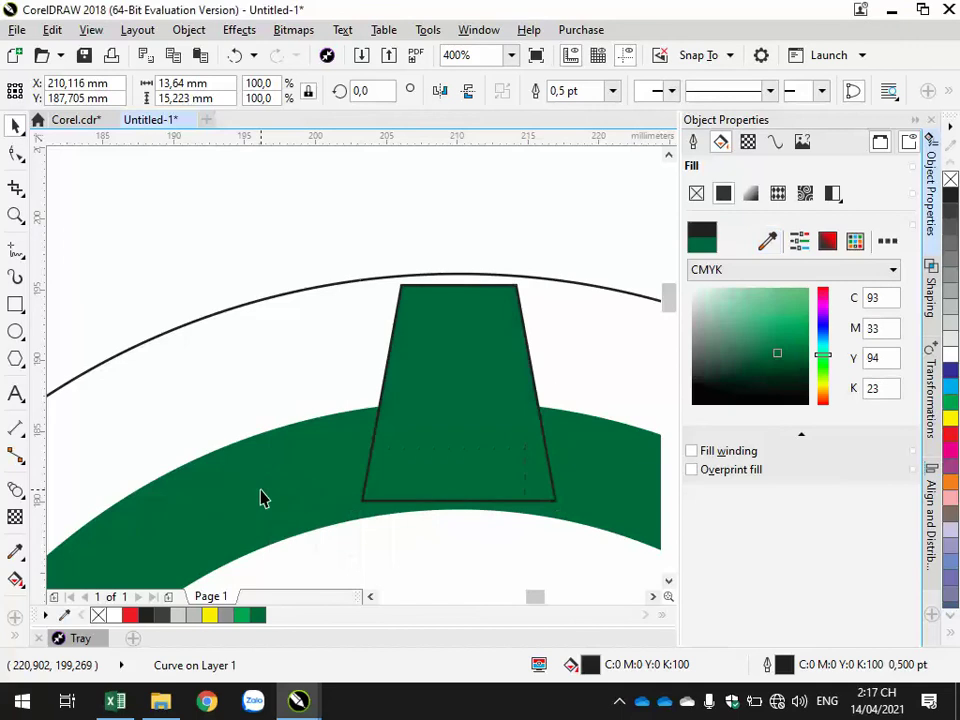
{"action": "left_click", "coordinate": [197, 182]}
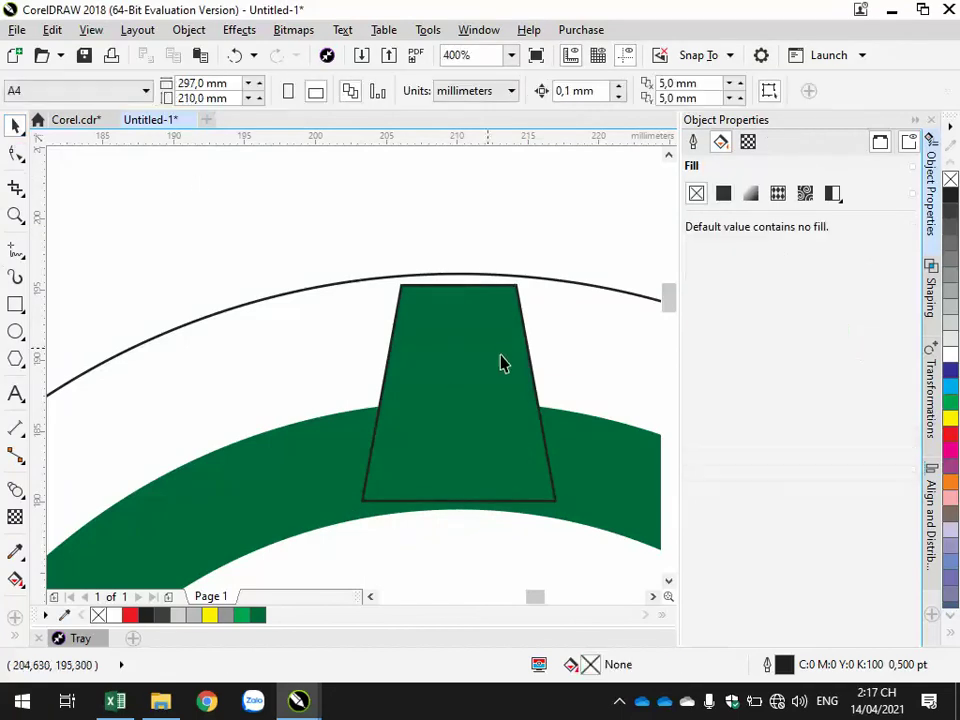
Remove the outline from the green tooth on the ring.
{"action": "left_click", "coordinate": [502, 357]}
{"action": "right_click", "coordinate": [951, 181]}
{"action": "left_click", "coordinate": [551, 216]}
{"action": "scroll", "coordinate": [606, 519], "scroll_direction": "down", "scroll_amount": 2}
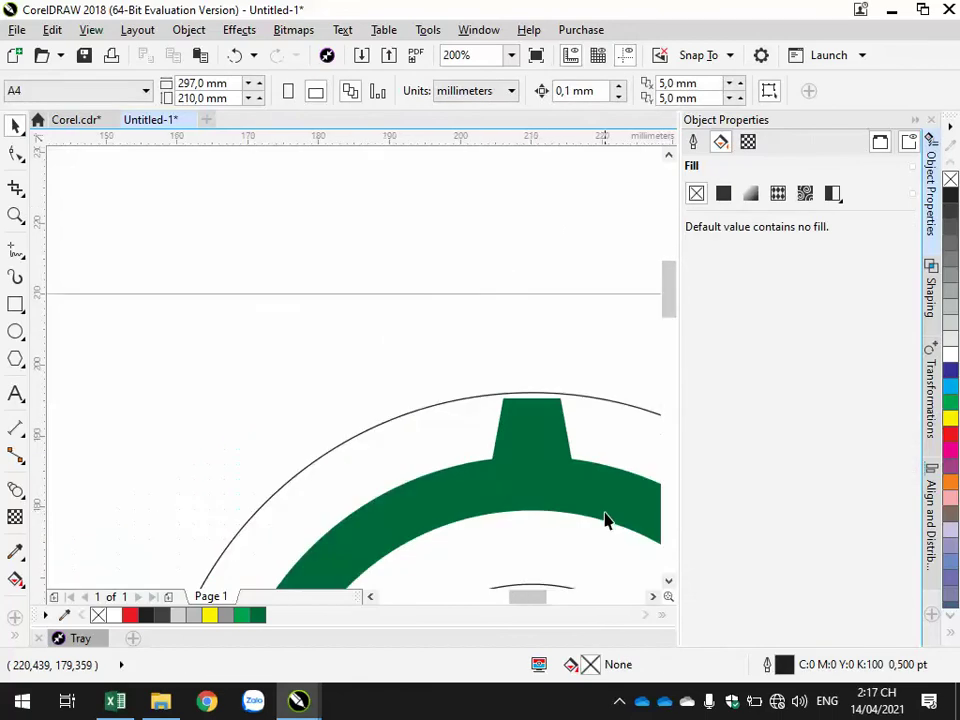
Place the tooth's rotation centre at the ring's centre and create one copy rotated by 30 degrees.
{"action": "left_click", "coordinate": [653, 597]}
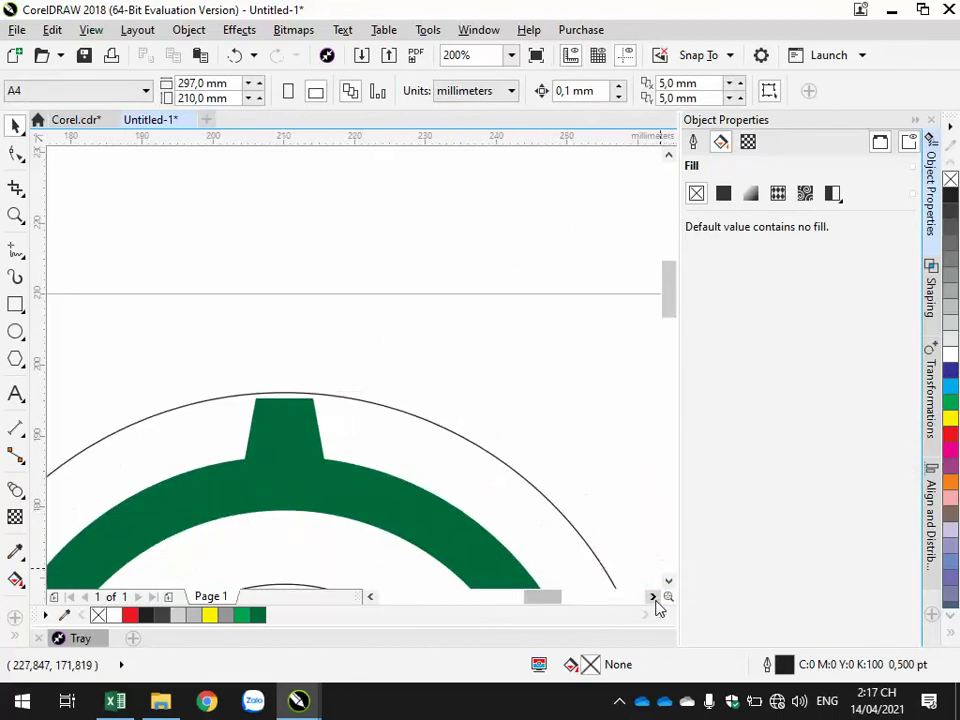
{"action": "left_click", "coordinate": [669, 580]}
{"action": "scroll", "coordinate": [542, 521], "scroll_direction": "down", "scroll_amount": 1}
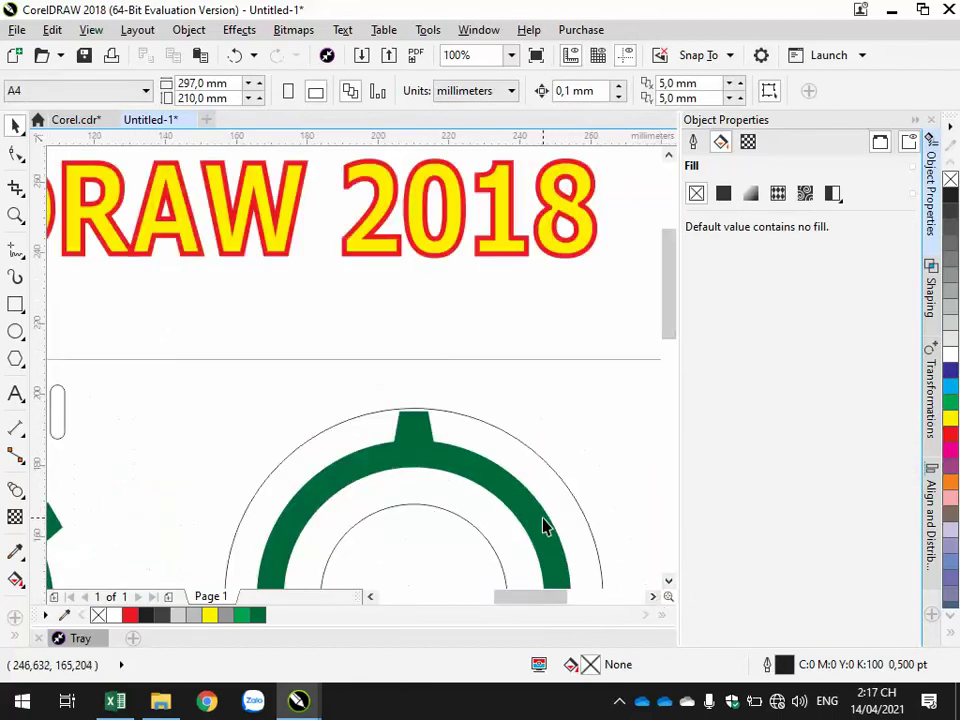
{"action": "left_click", "coordinate": [669, 580]}
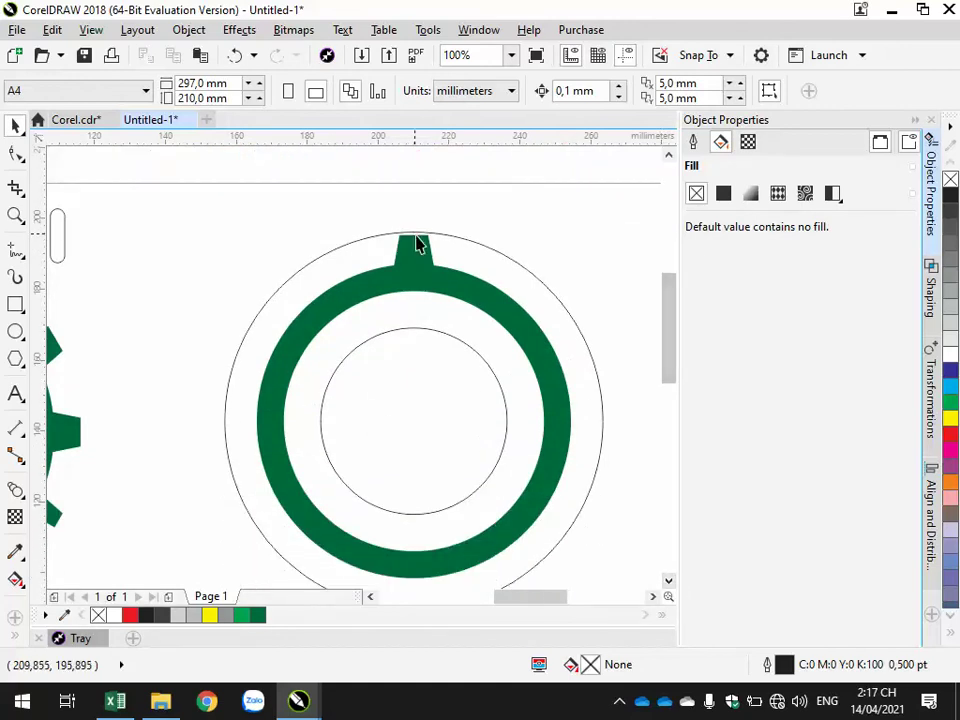
{"action": "left_click", "coordinate": [422, 252]}
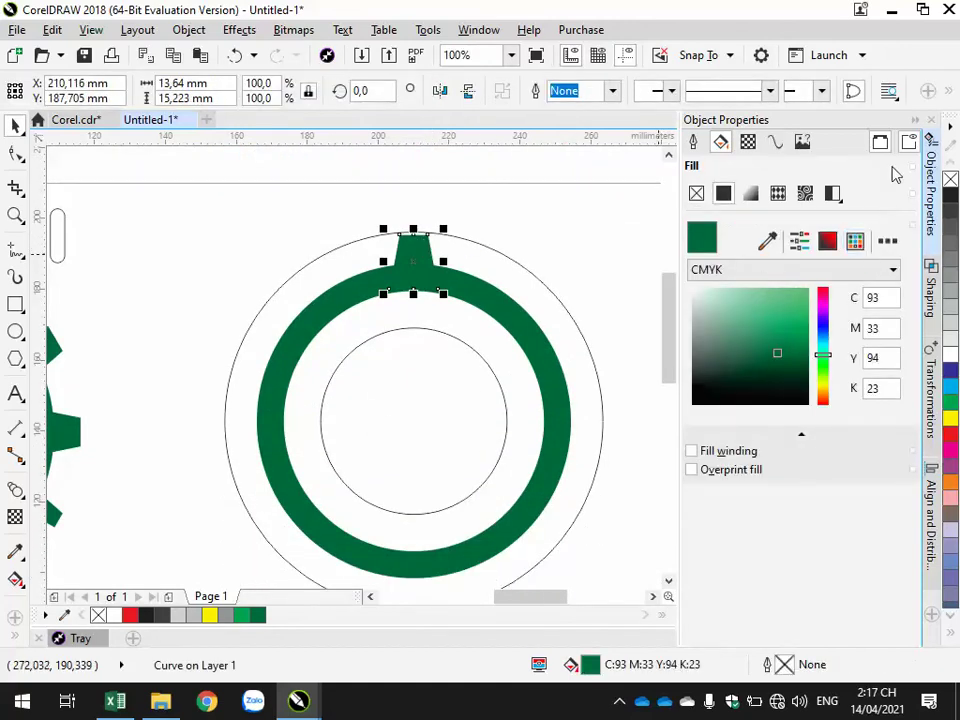
{"action": "left_click", "coordinate": [941, 192]}
{"action": "left_click", "coordinate": [933, 245]}
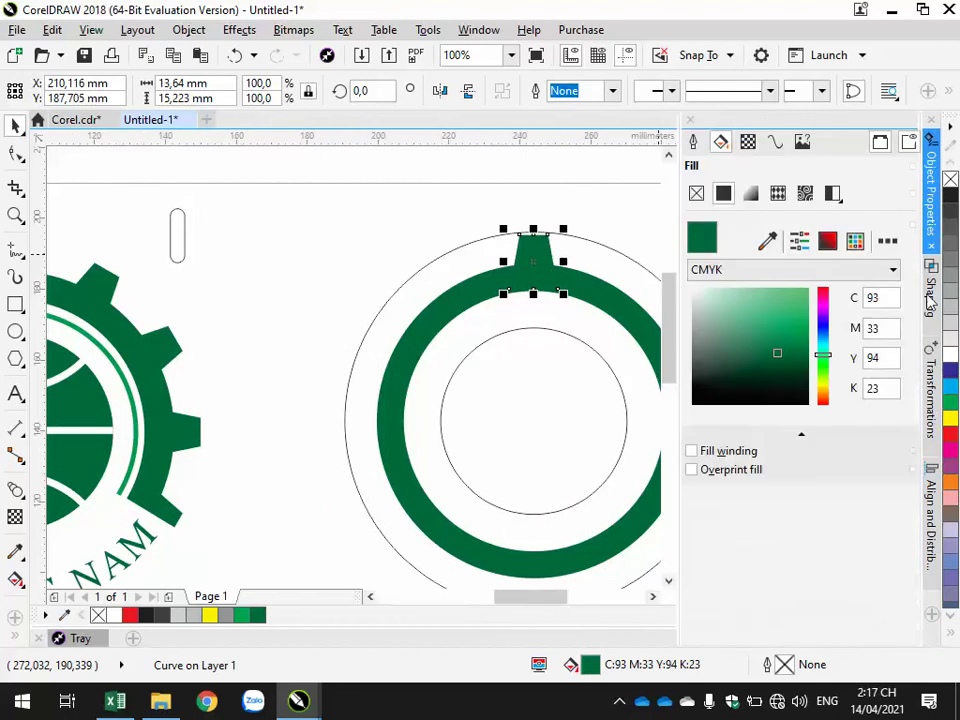
{"action": "left_click", "coordinate": [931, 292]}
{"action": "left_click", "coordinate": [933, 375]}
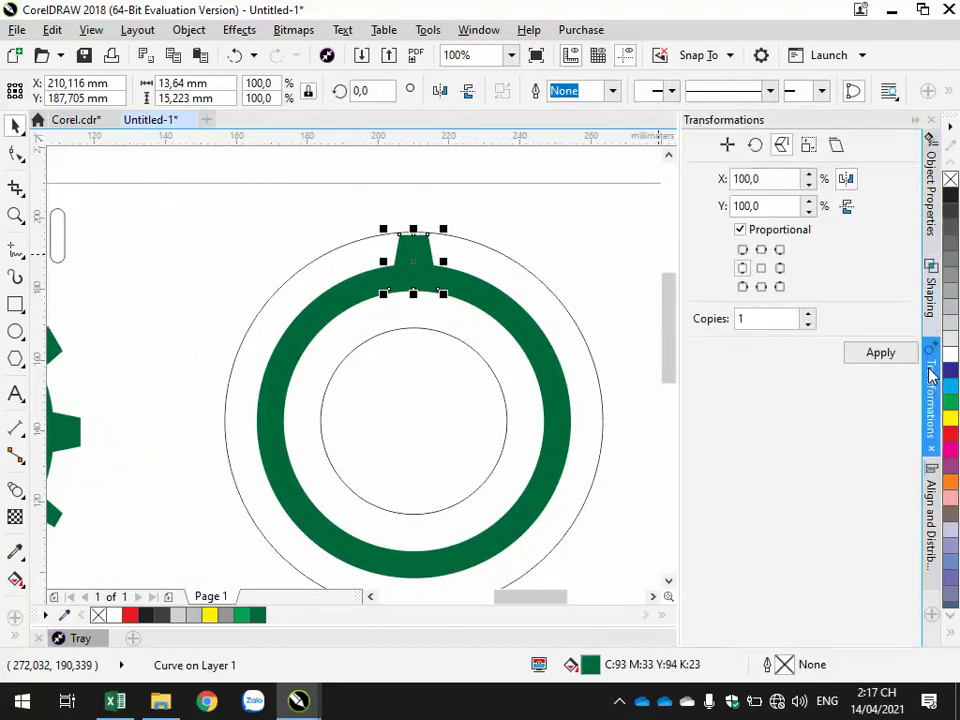
{"action": "left_click", "coordinate": [755, 145]}
{"action": "type", "text": "30"}
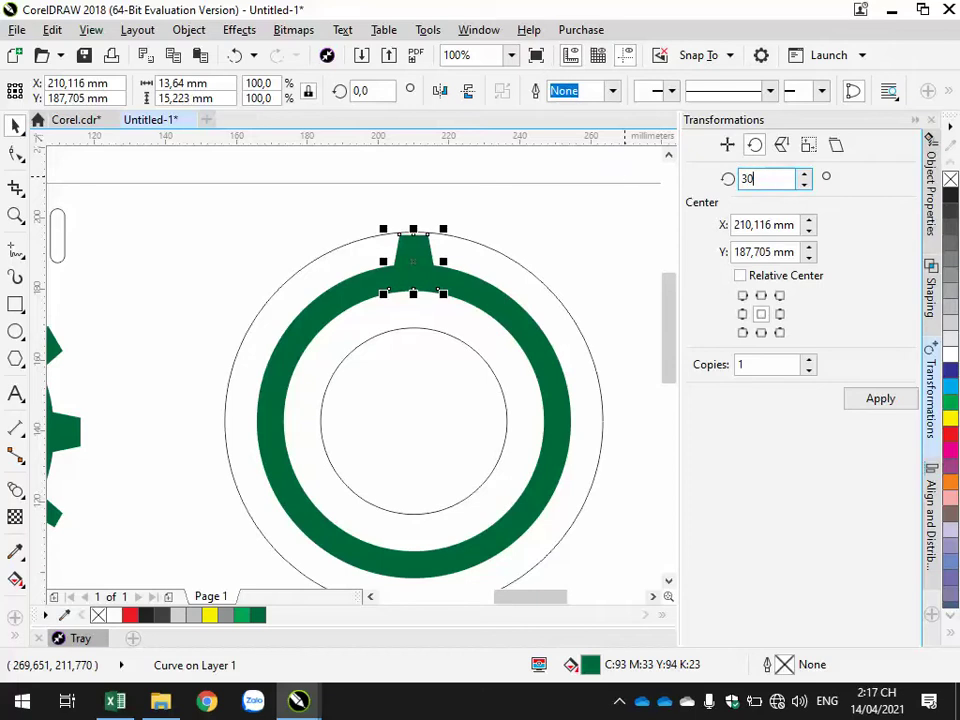
{"action": "left_click", "coordinate": [415, 249]}
{"action": "left_click_drag", "start_coordinate": [415, 249], "coordinate": [414, 420]}
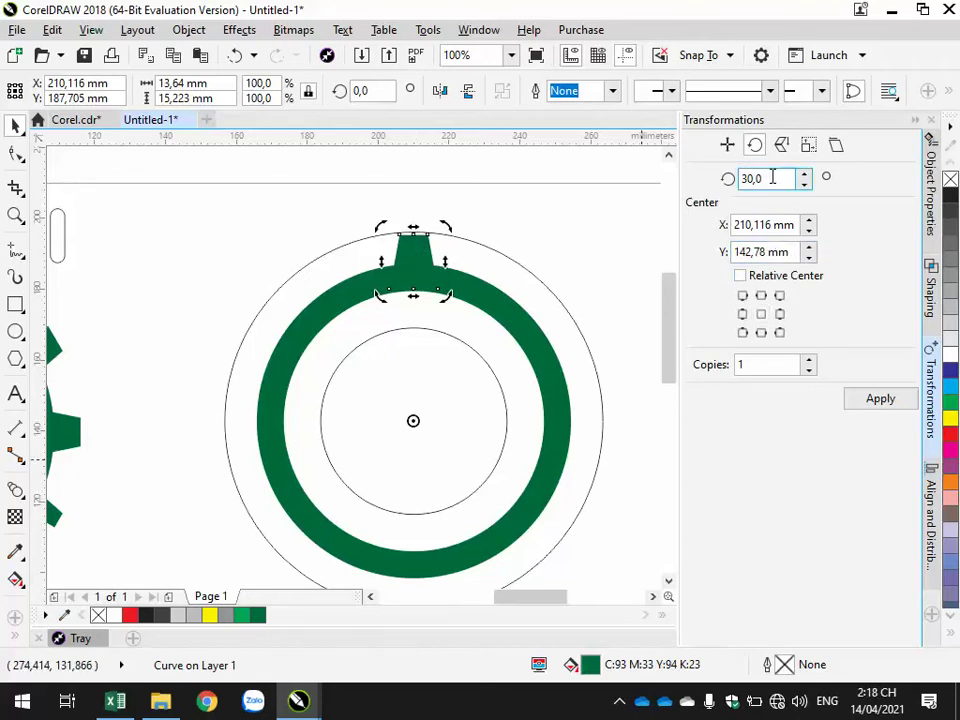
{"action": "left_click", "coordinate": [889, 401]}
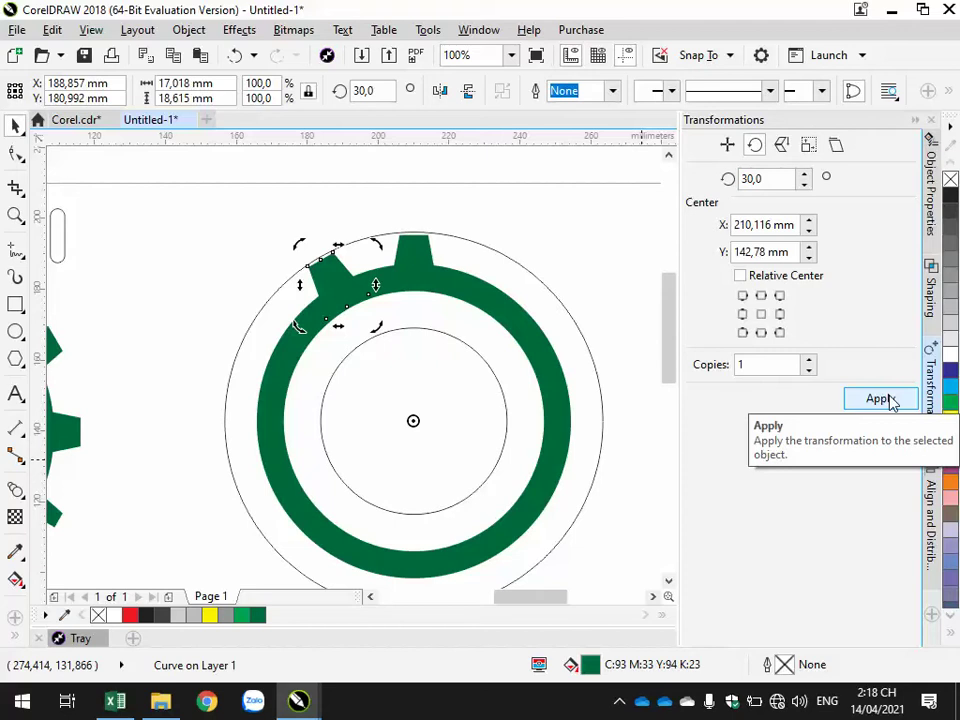
Undo the last tooth copy and create four successive copies, each rotated by -30 degrees about the ring's centre.
{"action": "key", "text": "ctrl+z"}
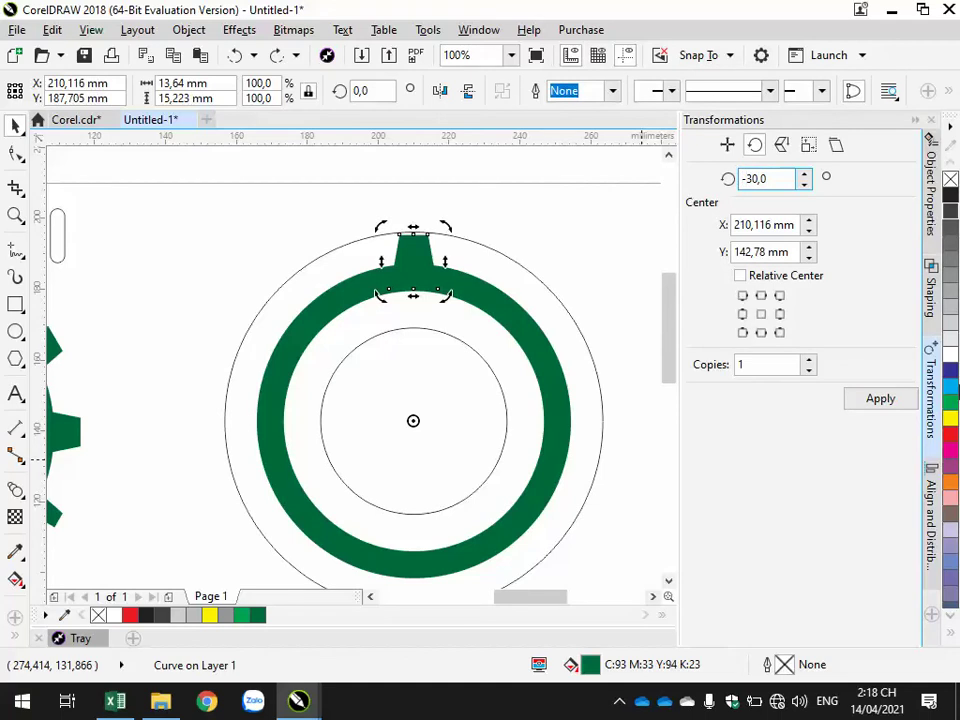
{"action": "left_click", "coordinate": [880, 398]}
{"action": "left_click", "coordinate": [880, 398]}
{"action": "left_click", "coordinate": [880, 398]}
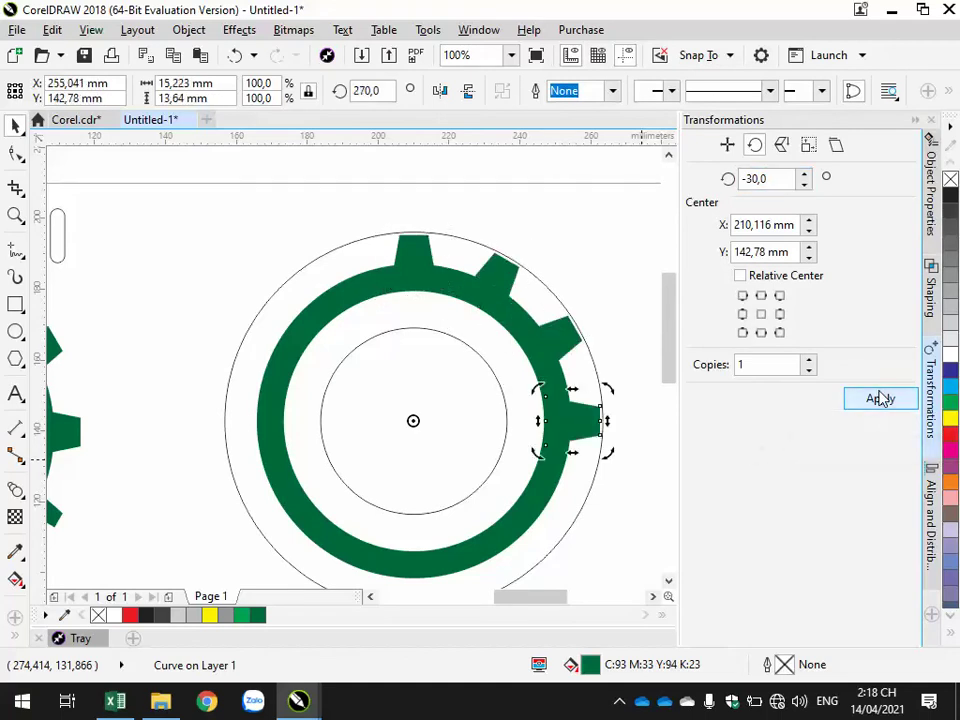
{"action": "left_click", "coordinate": [880, 398]}
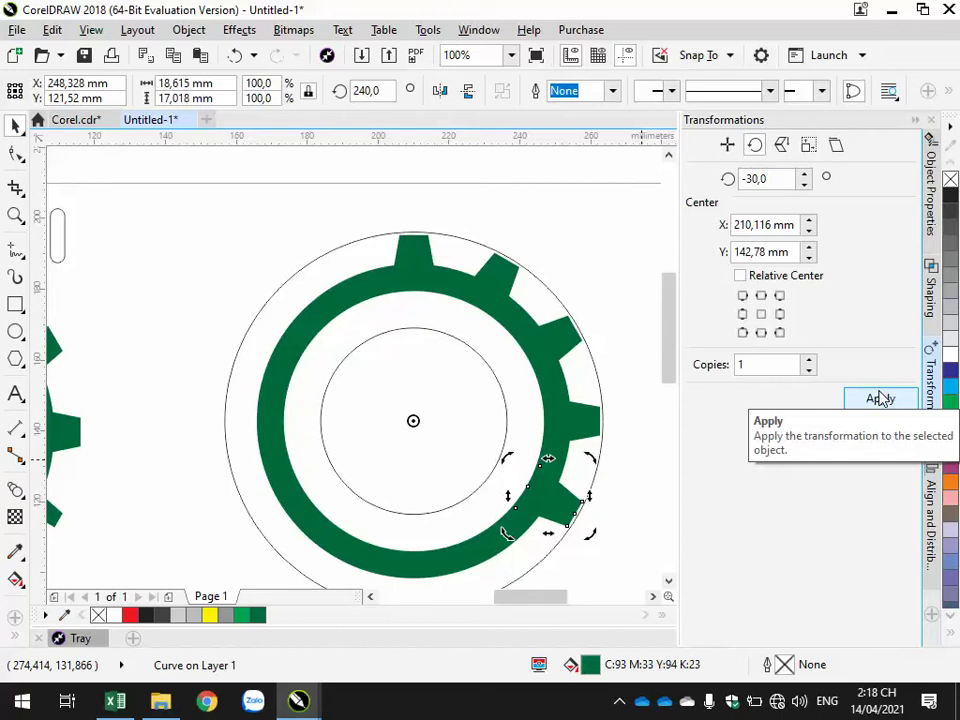
{"action": "left_click", "coordinate": [567, 251]}
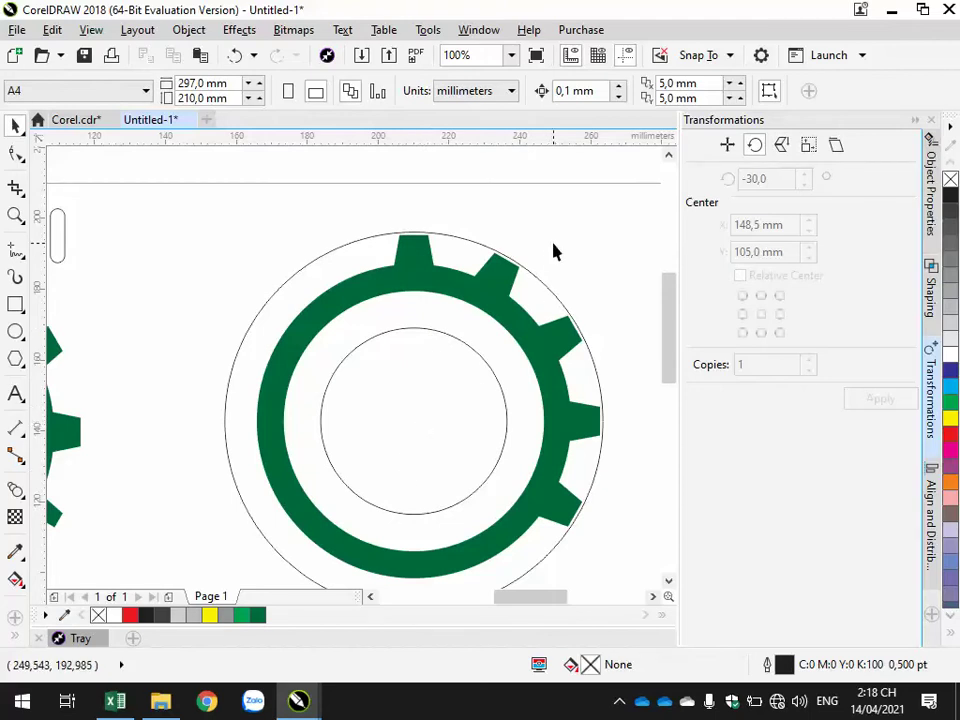
Draw a rectangle about 77 by 63 mm over the ring's upper-left quarter, with its lower-right corner at the ring's centre.
{"action": "left_click", "coordinate": [16, 305]}
{"action": "left_click_drag", "start_coordinate": [140, 198], "coordinate": [414, 420]}
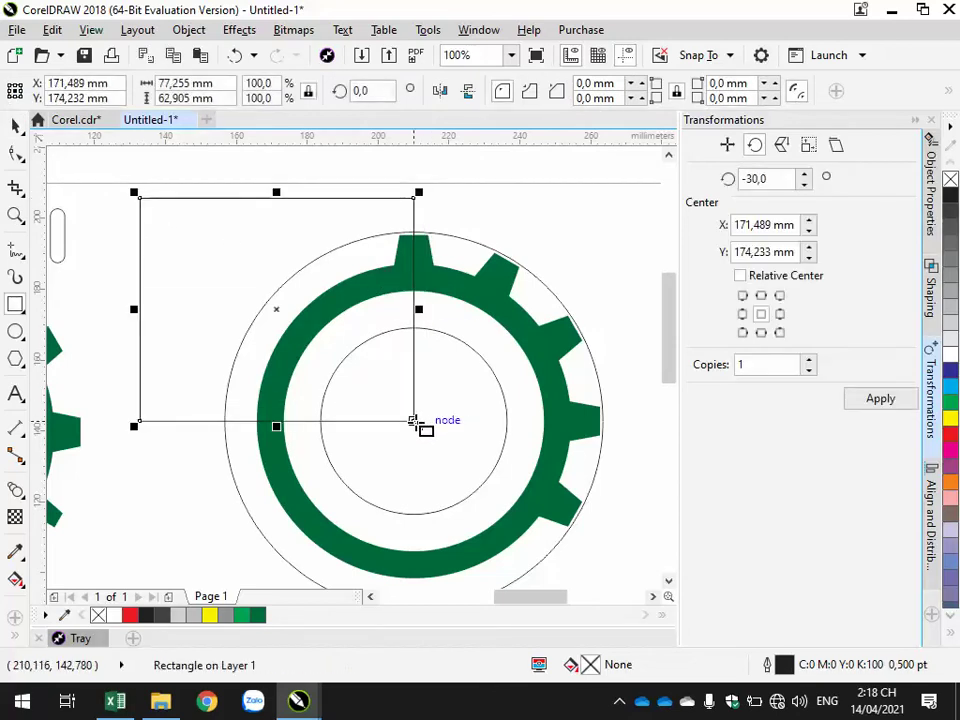
{"action": "left_click", "coordinate": [15, 124]}
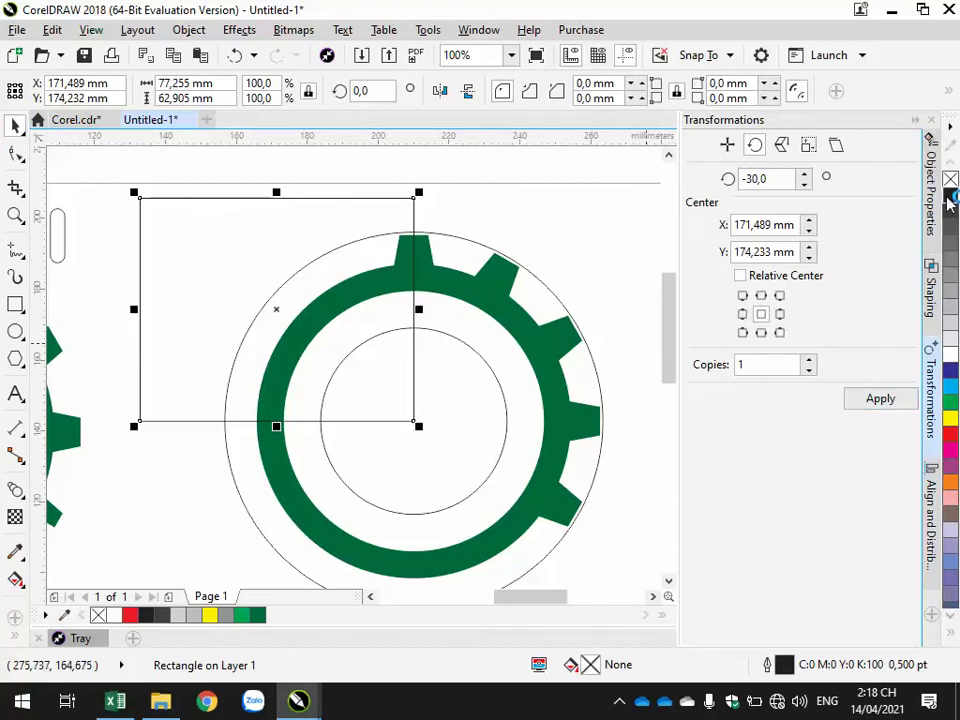
Set the Shaping operation to Trim for the rectangle.
{"action": "left_click", "coordinate": [931, 290]}
{"action": "left_click", "coordinate": [829, 150]}
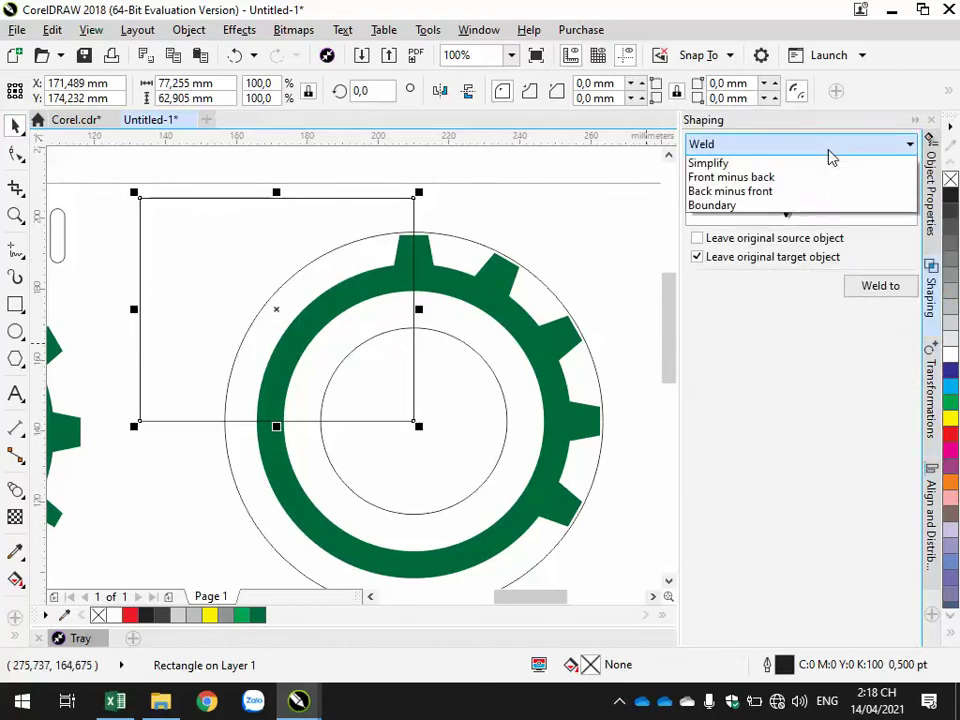
{"action": "left_click", "coordinate": [771, 180]}
Try to trim the top tooth with the rectangle without leaving the original source object.
{"action": "left_click", "coordinate": [880, 286]}
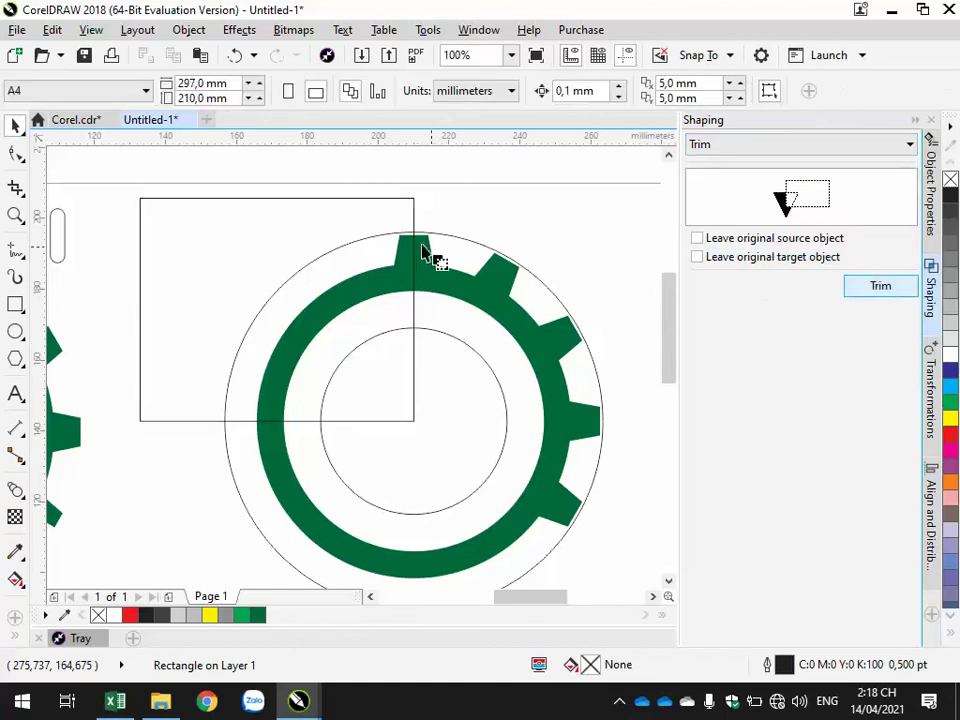
{"action": "left_click", "coordinate": [437, 257]}
{"action": "left_click", "coordinate": [589, 212]}
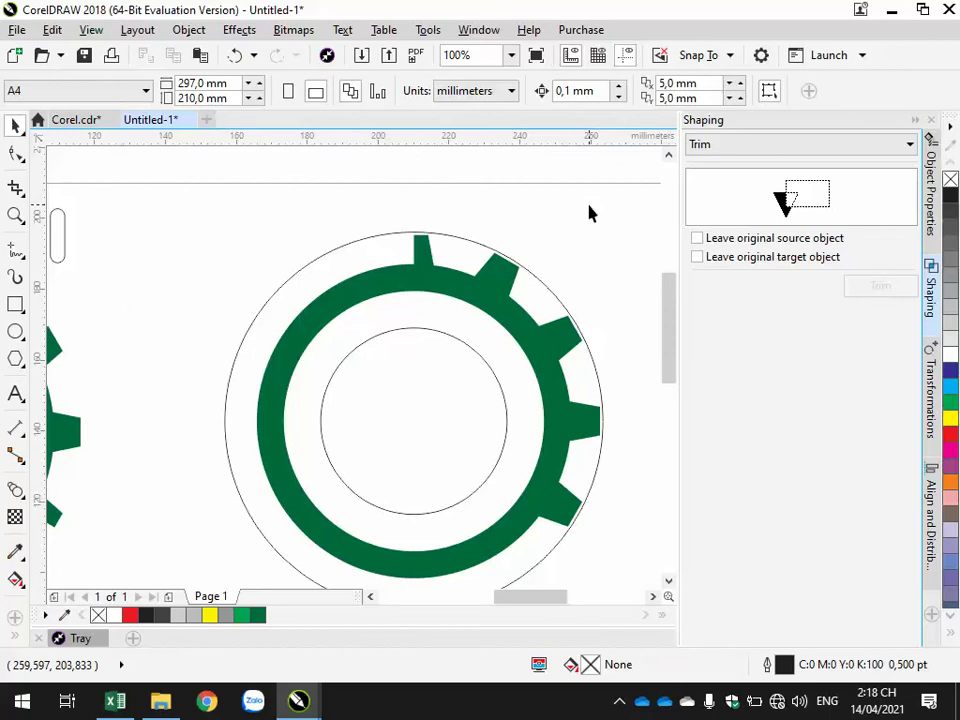
{"action": "key", "text": "ctrl+z"}
Stretch the rectangle downward to about 122.5 mm tall so it covers the whole left half of the ring.
{"action": "scroll", "coordinate": [339, 407], "scroll_direction": "down", "scroll_amount": 2}
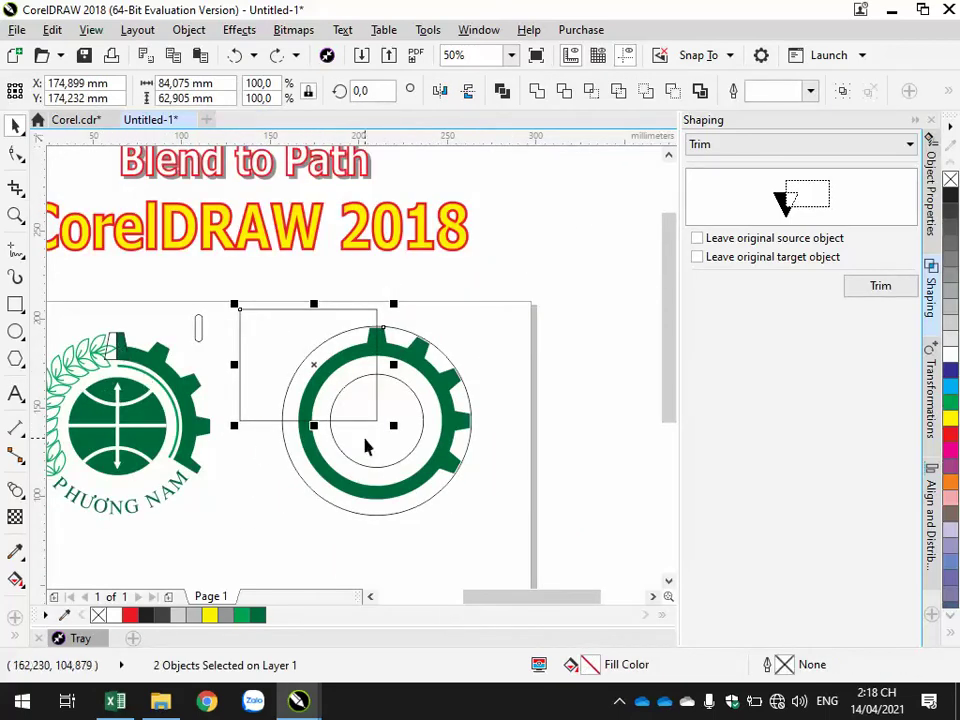
{"action": "left_click_drag", "start_coordinate": [314, 426], "coordinate": [314, 538]}
{"action": "key", "text": "ctrl+z"}
{"action": "left_click", "coordinate": [261, 388]}
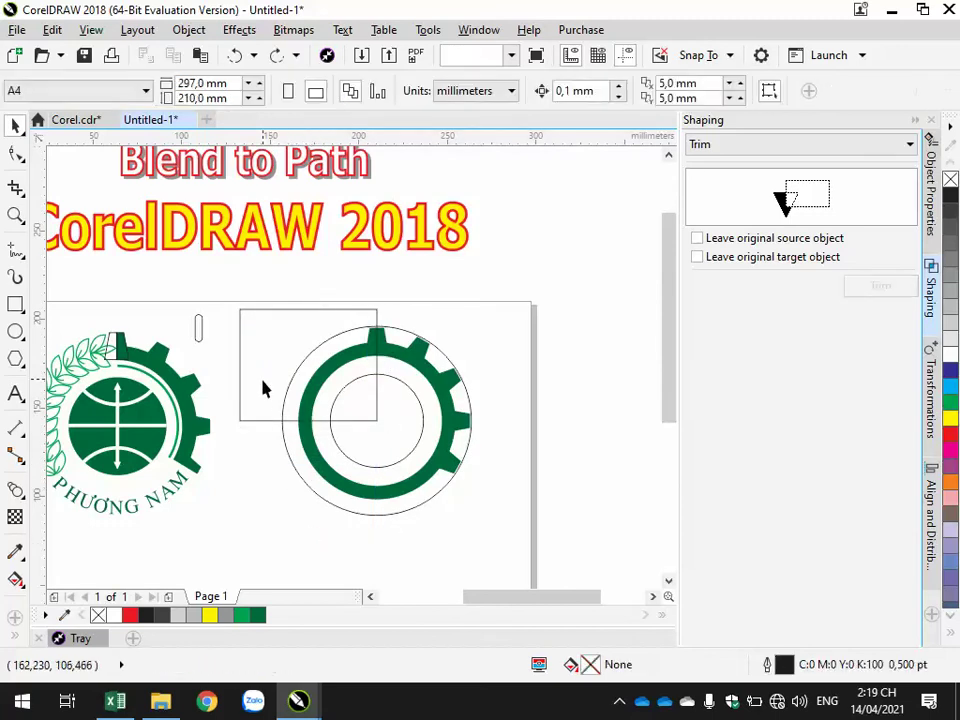
{"action": "left_click", "coordinate": [257, 418]}
{"action": "left_click_drag", "start_coordinate": [306, 425], "coordinate": [313, 525]}
{"action": "key", "text": "ctrl+z"}
{"action": "left_click_drag", "start_coordinate": [306, 428], "coordinate": [309, 526]}
{"action": "left_click", "coordinate": [443, 541]}
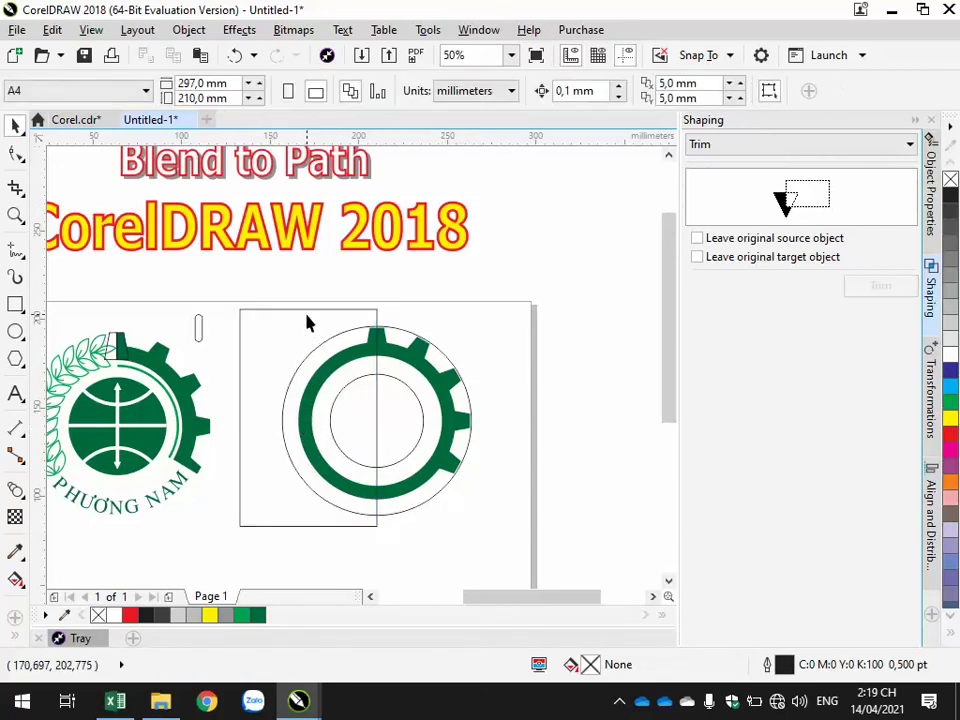
Trim the left half off the green ring with the rectangle, leaving the original source object.
{"action": "left_click", "coordinate": [310, 308]}
{"action": "left_click", "coordinate": [804, 243]}
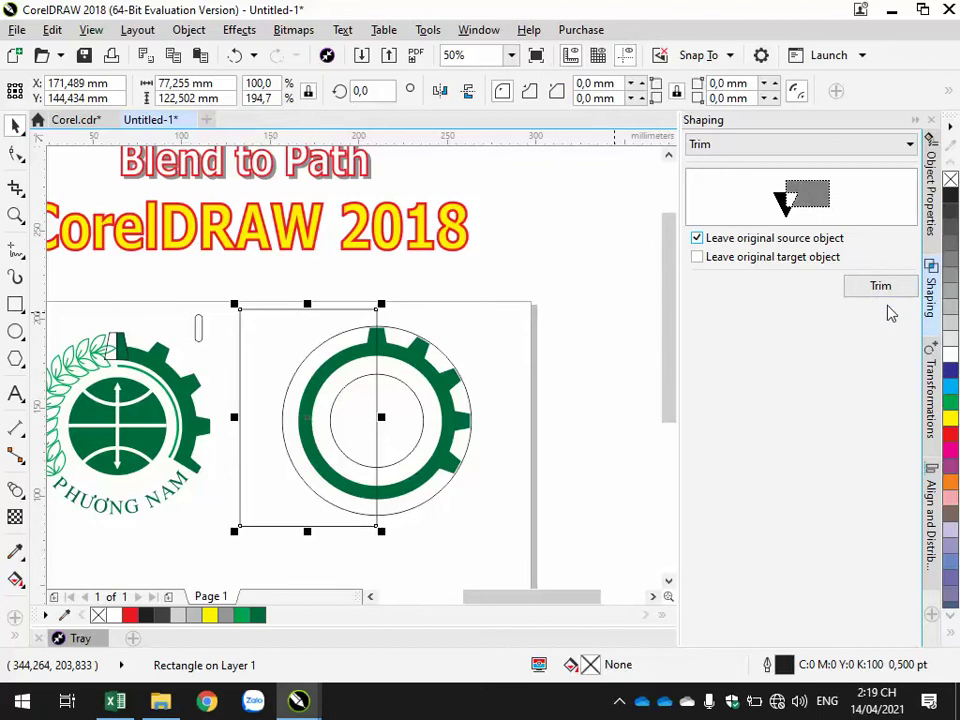
{"action": "left_click", "coordinate": [880, 289]}
{"action": "left_click", "coordinate": [405, 366]}
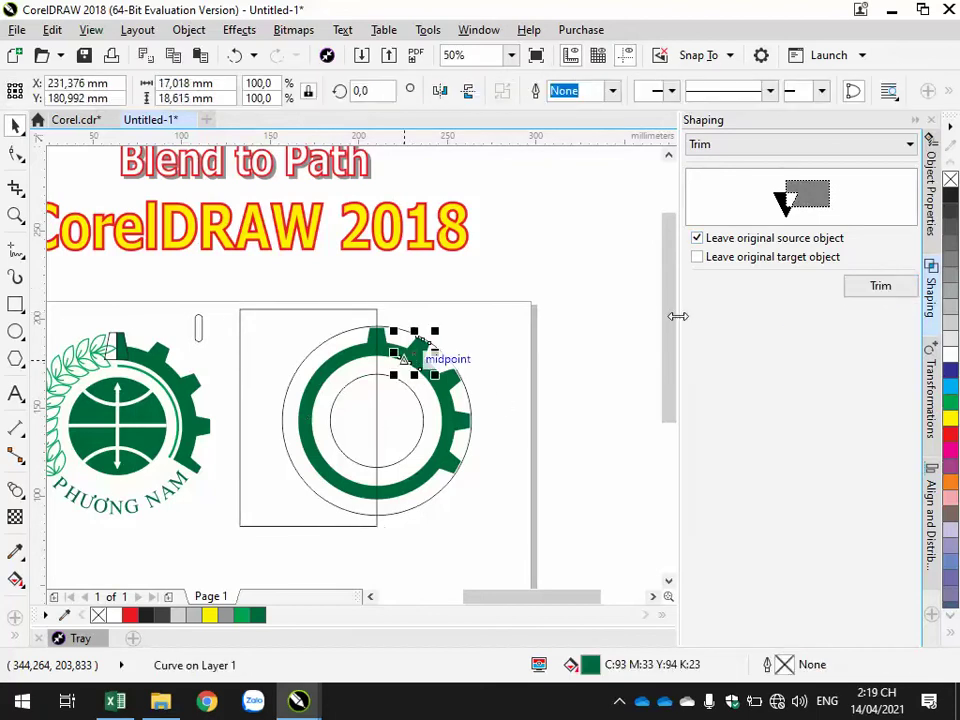
{"action": "left_click", "coordinate": [281, 313], "text": "shift"}
{"action": "left_click", "coordinate": [422, 333]}
{"action": "left_click", "coordinate": [332, 317]}
{"action": "left_click", "coordinate": [375, 308]}
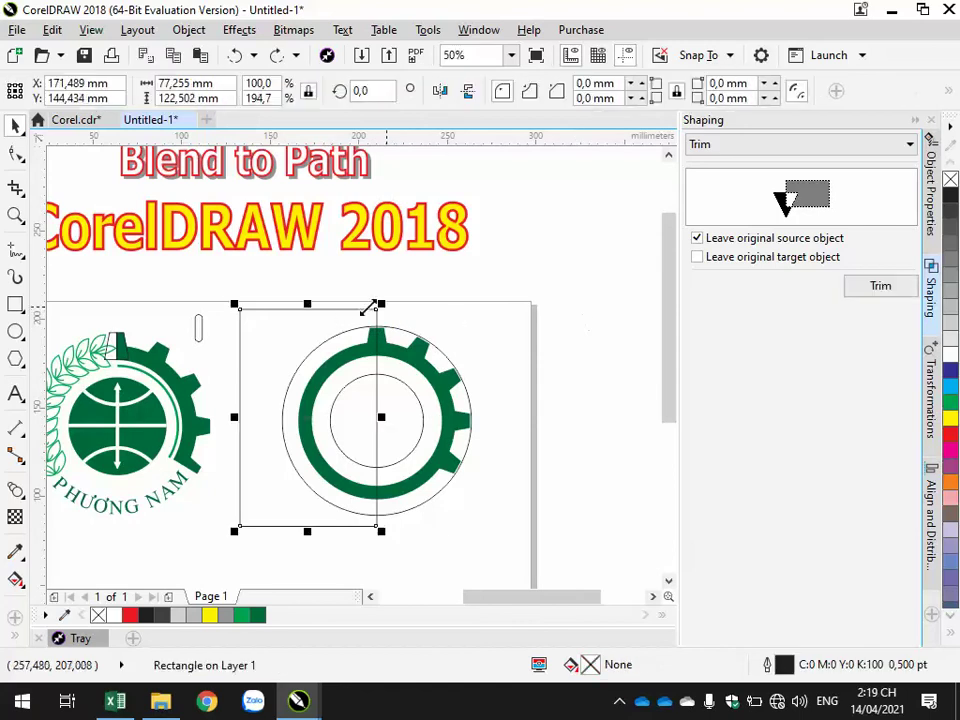
{"action": "left_click", "coordinate": [876, 287]}
{"action": "left_click", "coordinate": [407, 482]}
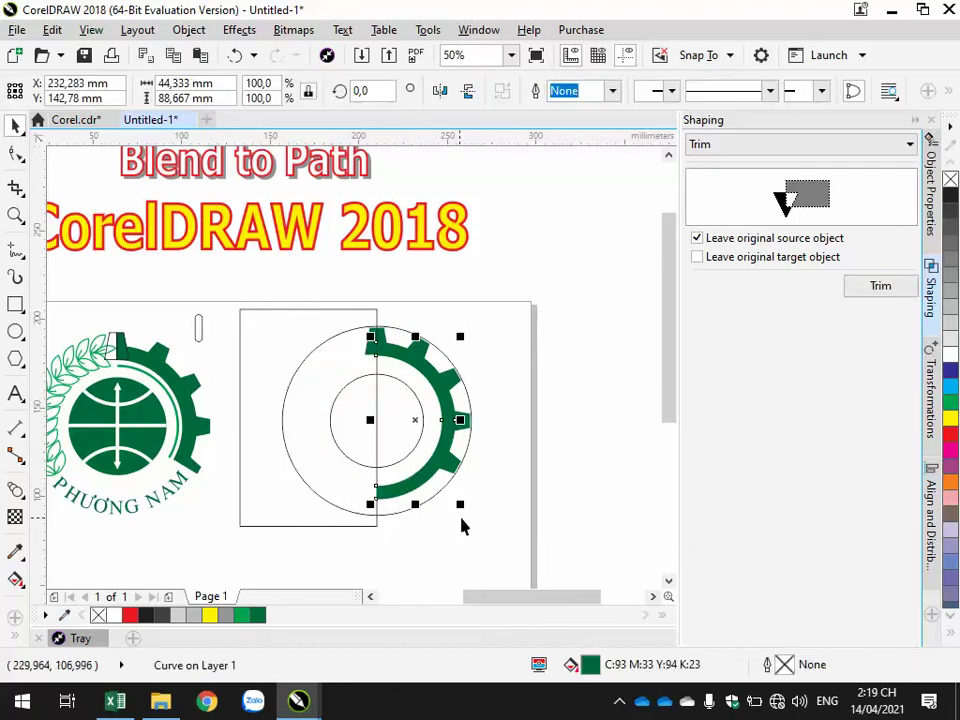
{"action": "left_click", "coordinate": [358, 540]}
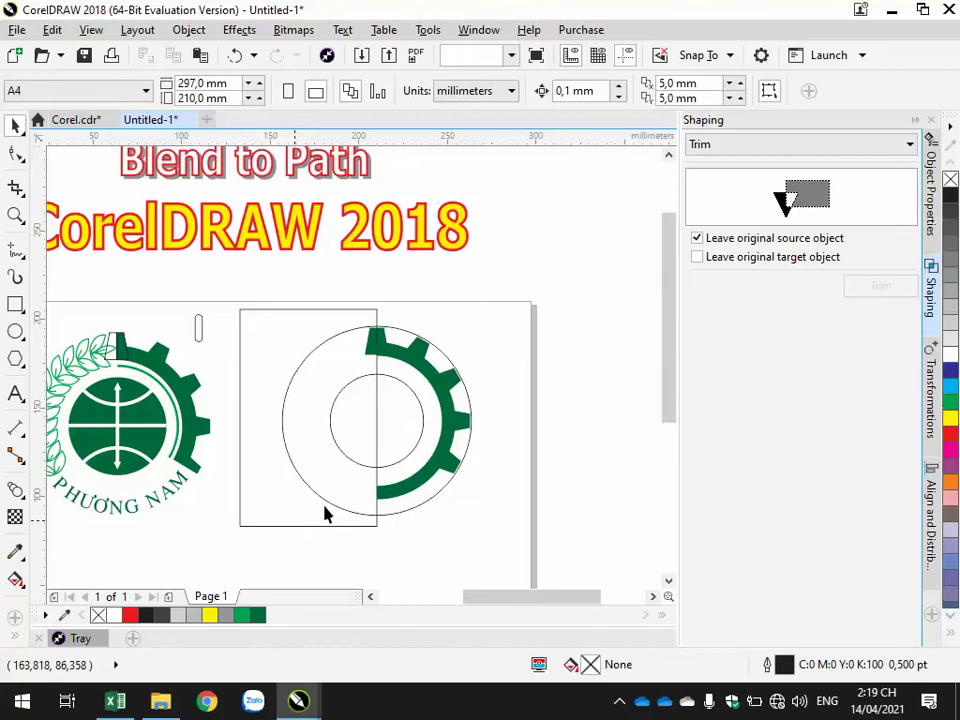
Trim the left half off the top tooth with the same rectangle, leaving the original source object.
{"action": "left_click", "coordinate": [288, 465]}
{"action": "left_click", "coordinate": [820, 242]}
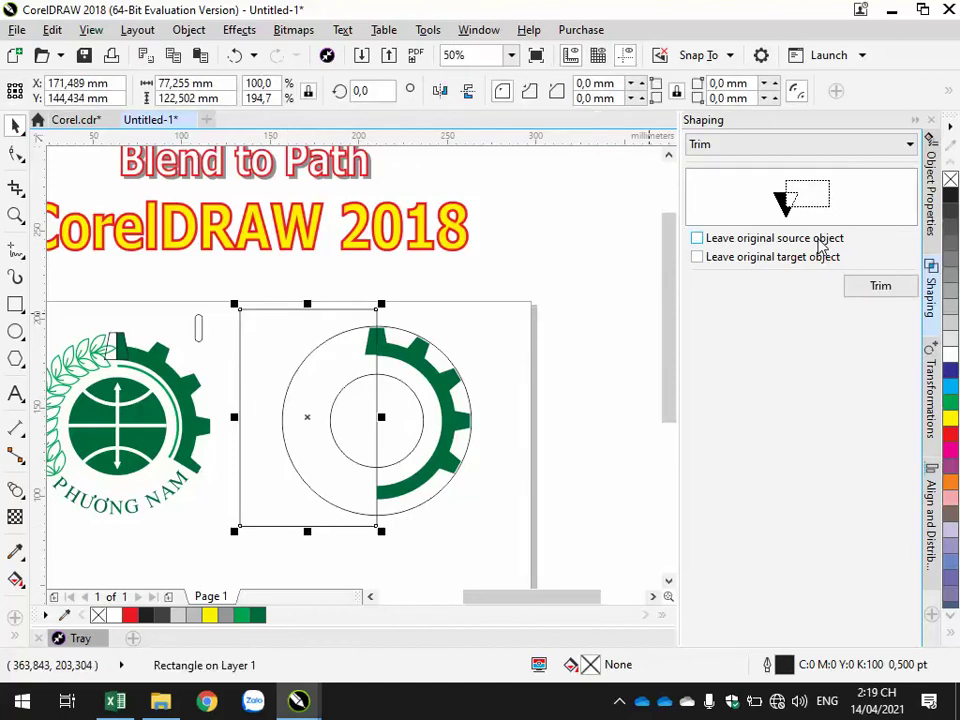
{"action": "left_click", "coordinate": [820, 243]}
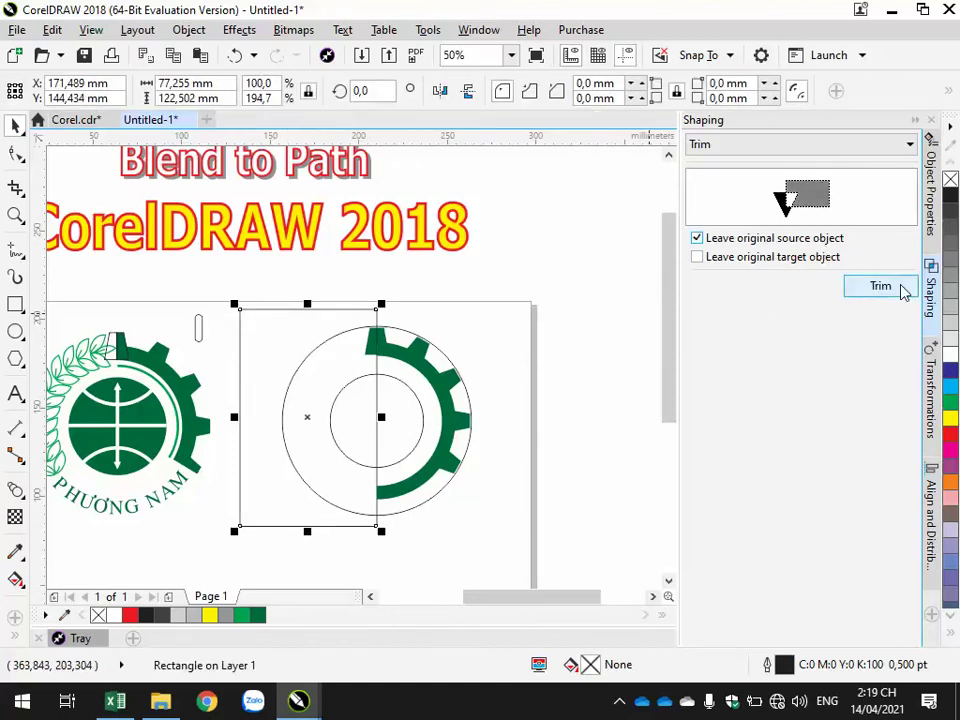
{"action": "left_click", "coordinate": [900, 285]}
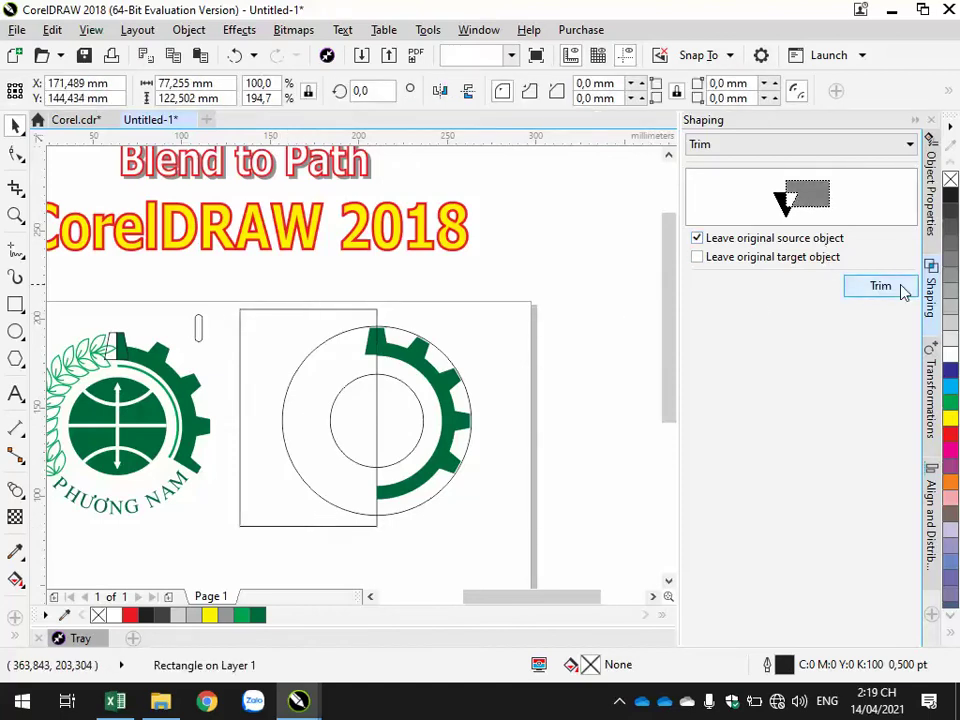
{"action": "left_click", "coordinate": [386, 336]}
{"action": "left_click", "coordinate": [563, 301]}
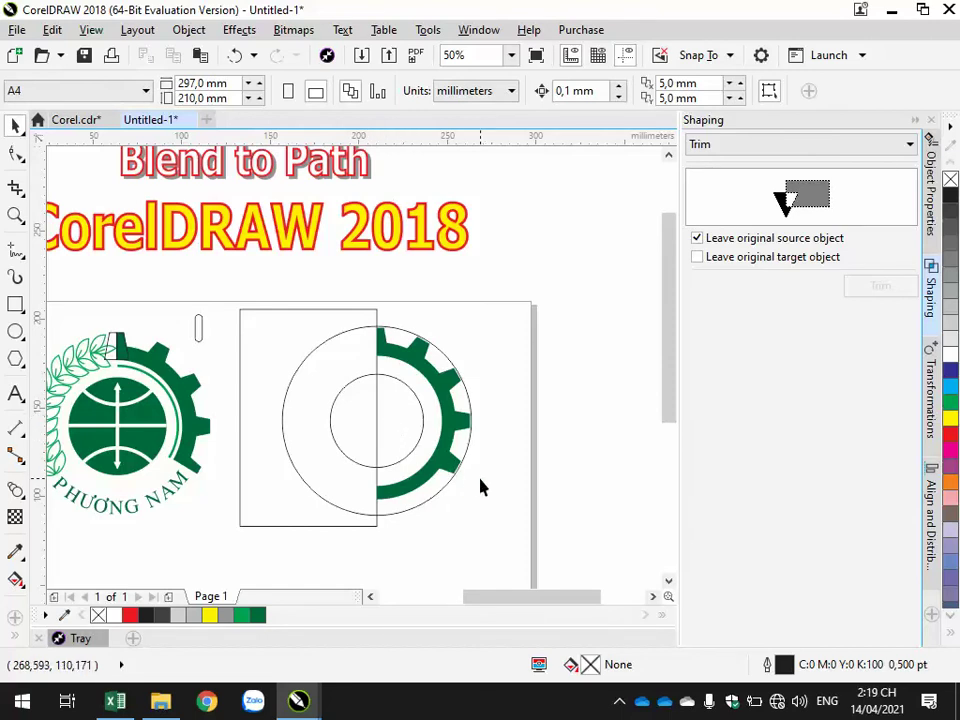
Move the rectangle's lower-left corner to the ring's centre and widen the rectangle to about 135 mm.
{"action": "left_click", "coordinate": [283, 350]}
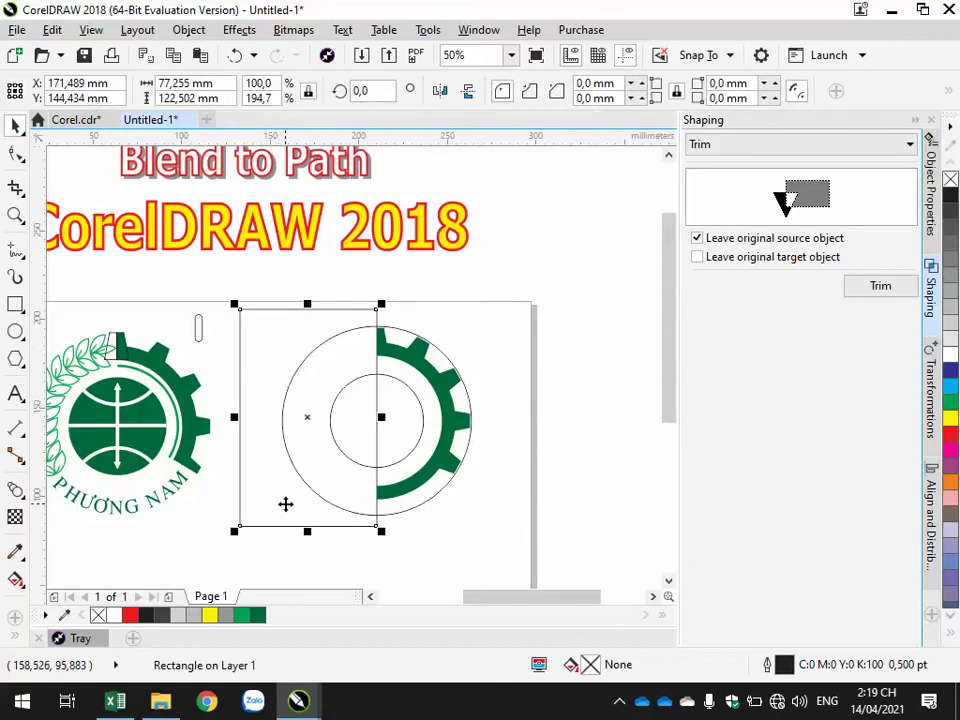
{"action": "left_click_drag", "start_coordinate": [285, 504], "coordinate": [377, 422]}
{"action": "left_click_drag", "start_coordinate": [519, 312], "coordinate": [622, 312]}
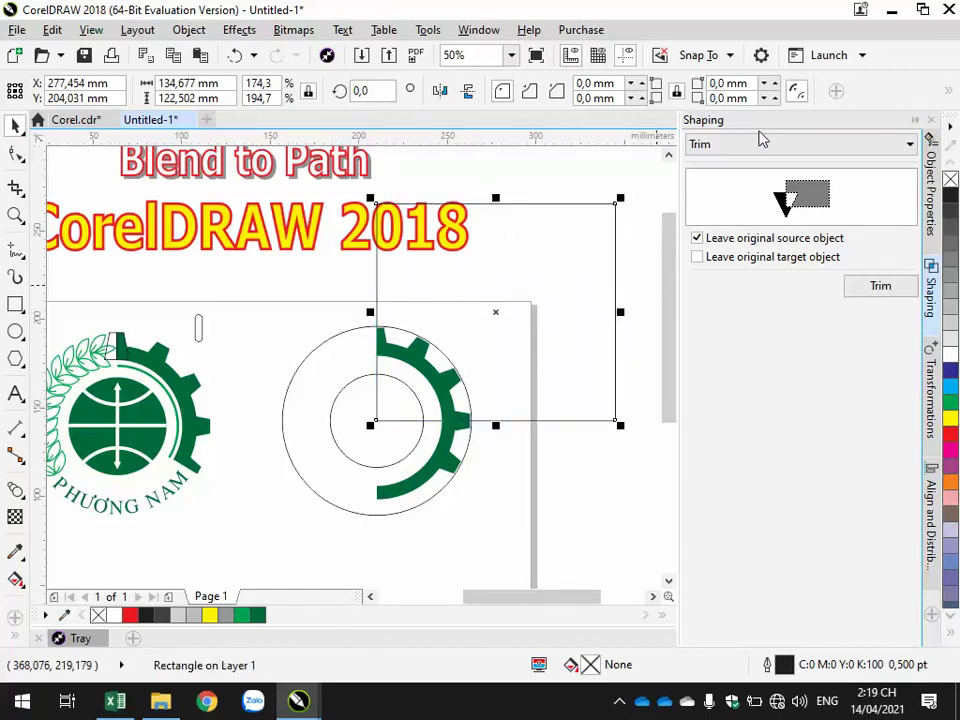
Rotate the rectangle about its lower-left corner at the ring's centre by -30 degrees four times, with 0 copies.
{"action": "left_click", "coordinate": [927, 396]}
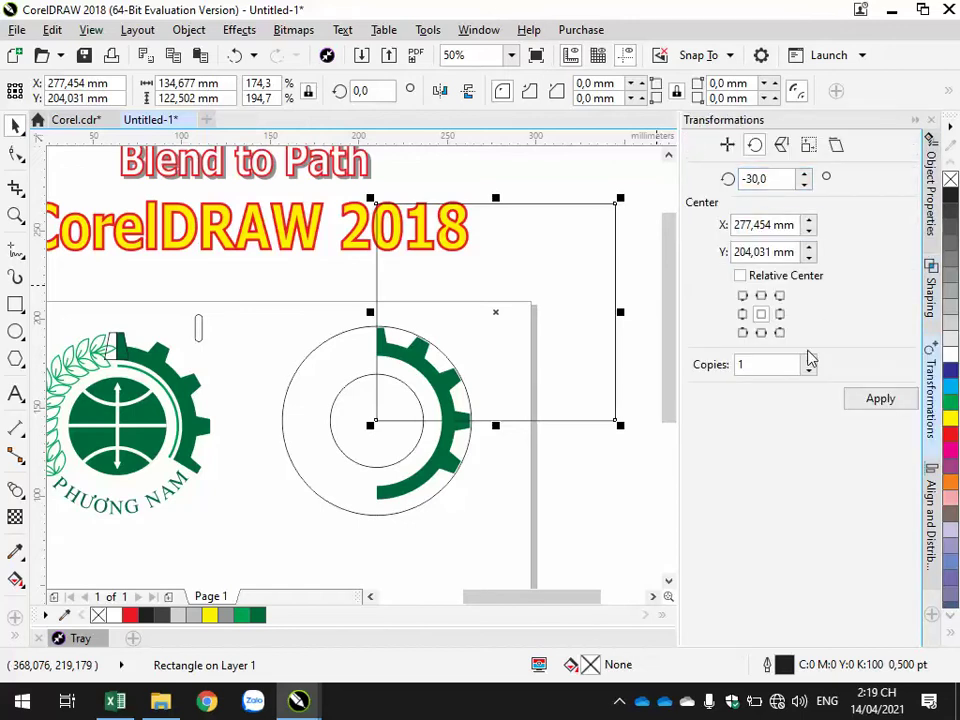
{"action": "left_click", "coordinate": [861, 405]}
{"action": "key", "text": "ctrl+z"}
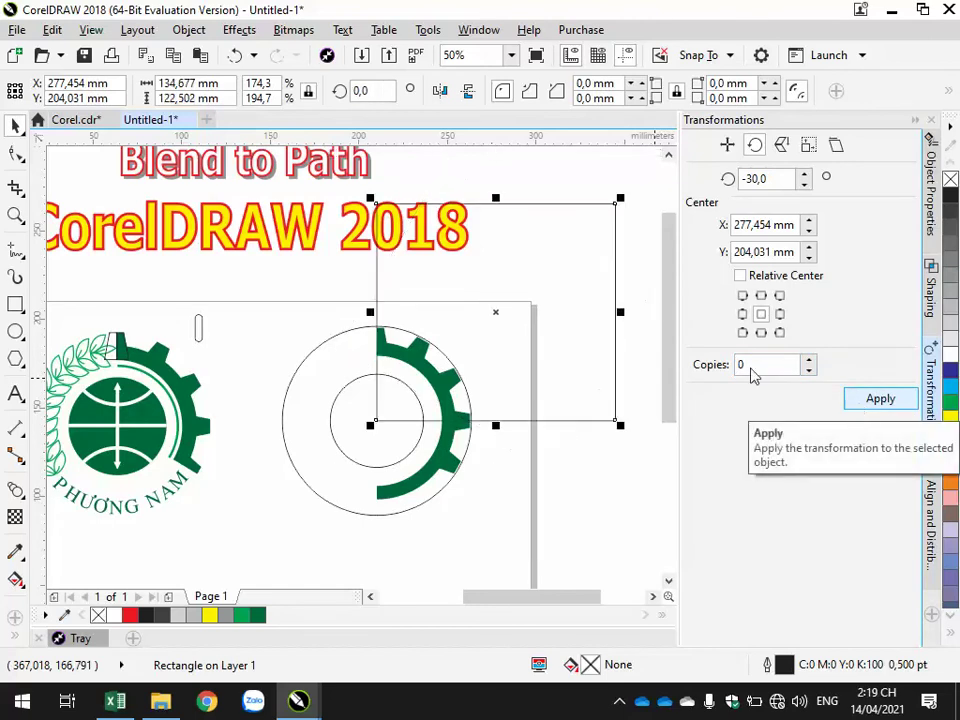
{"action": "left_click", "coordinate": [742, 332]}
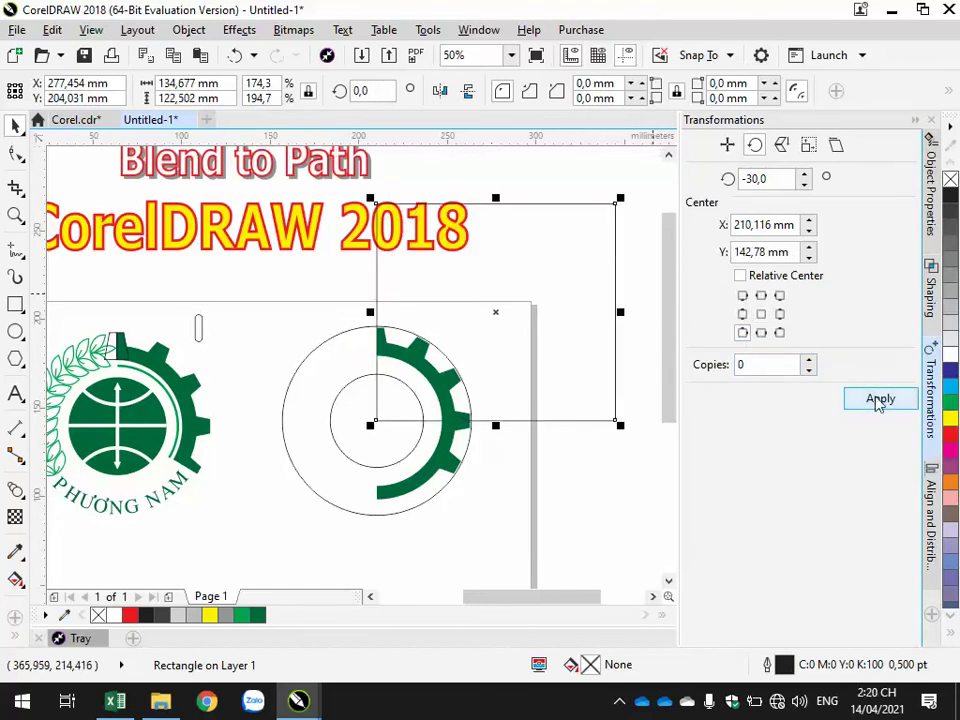
{"action": "left_click", "coordinate": [879, 398]}
{"action": "left_click", "coordinate": [879, 399]}
{"action": "left_click", "coordinate": [879, 399]}
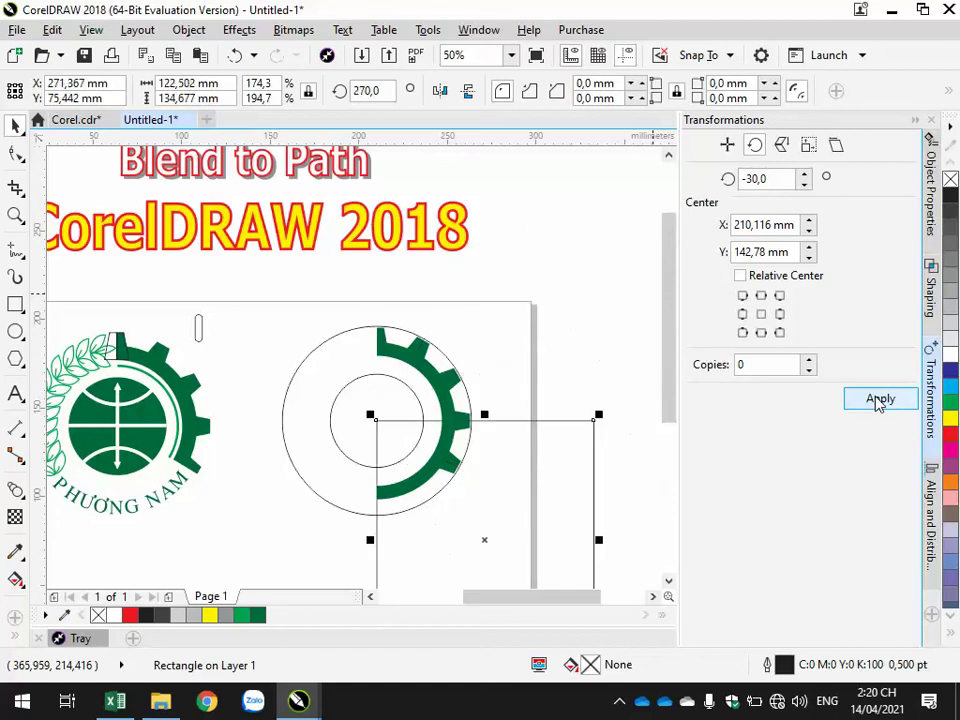
{"action": "left_click", "coordinate": [879, 399]}
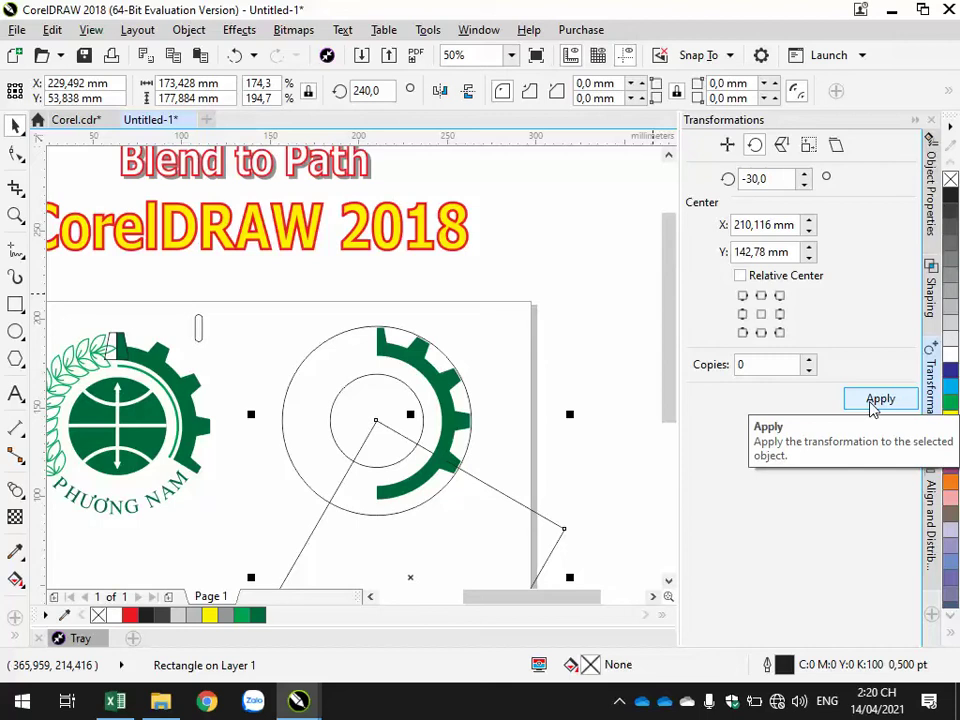
Trim the lower end of the half ring with the rotated rectangle, leaving the original source object.
{"action": "left_click", "coordinate": [564, 544]}
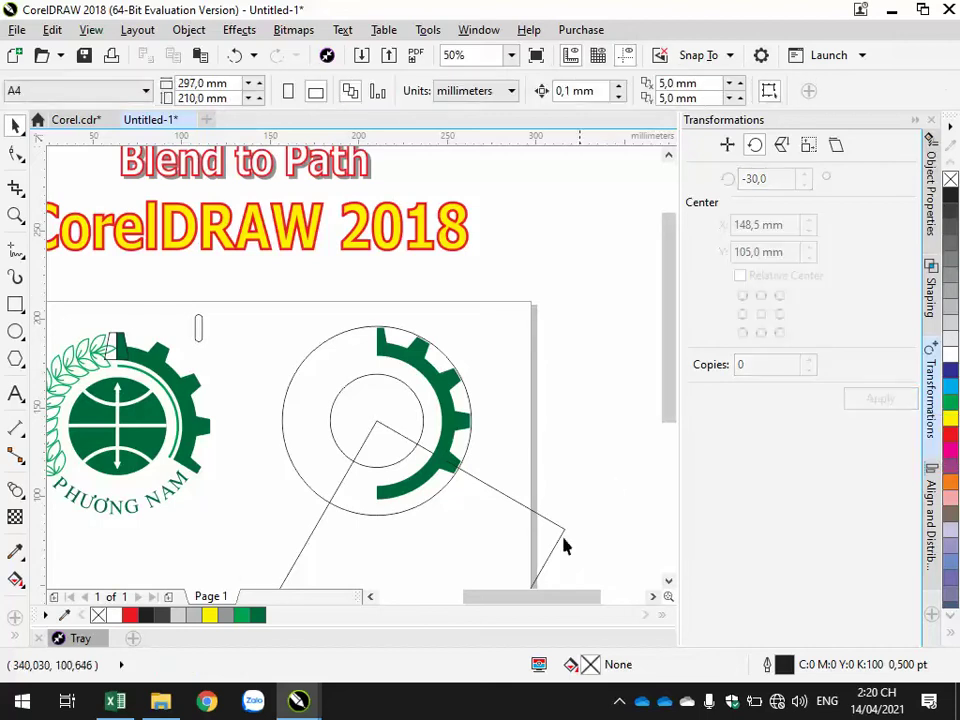
{"action": "left_click", "coordinate": [507, 505]}
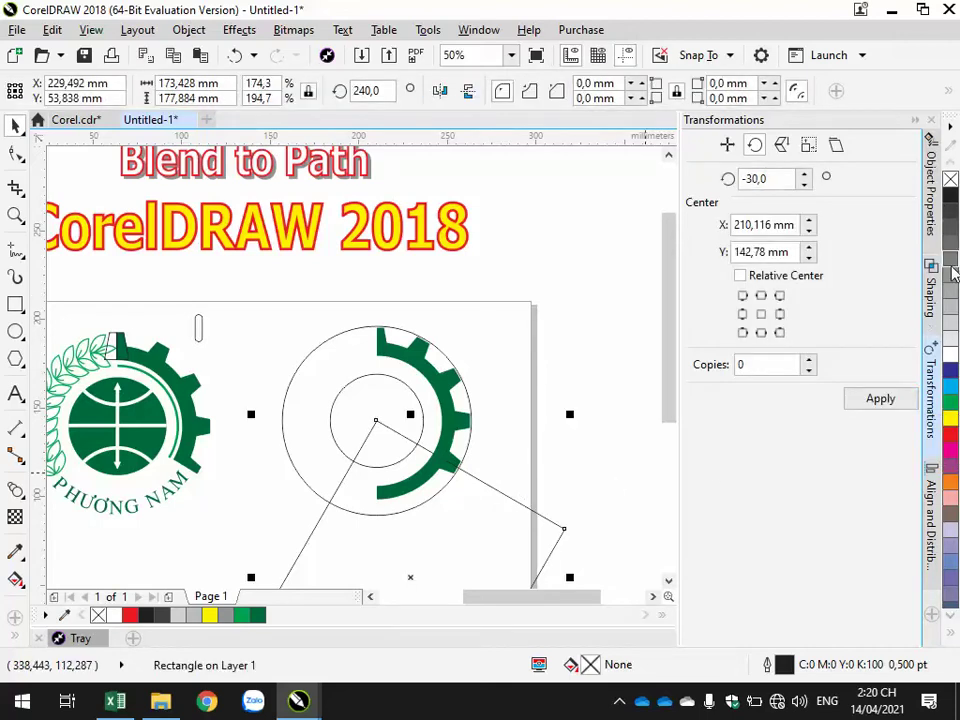
{"action": "left_click", "coordinate": [931, 288]}
{"action": "left_click", "coordinate": [889, 288]}
{"action": "left_click", "coordinate": [429, 376]}
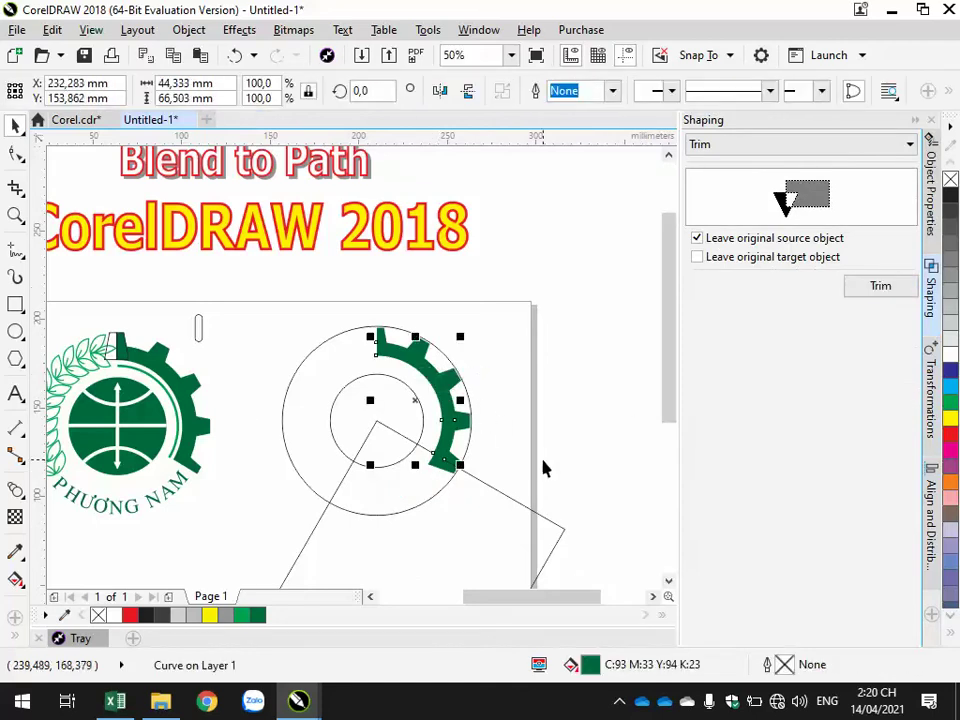
Trim the lowest tooth with the rotated rectangle without leaving the original source object.
{"action": "left_click", "coordinate": [500, 494]}
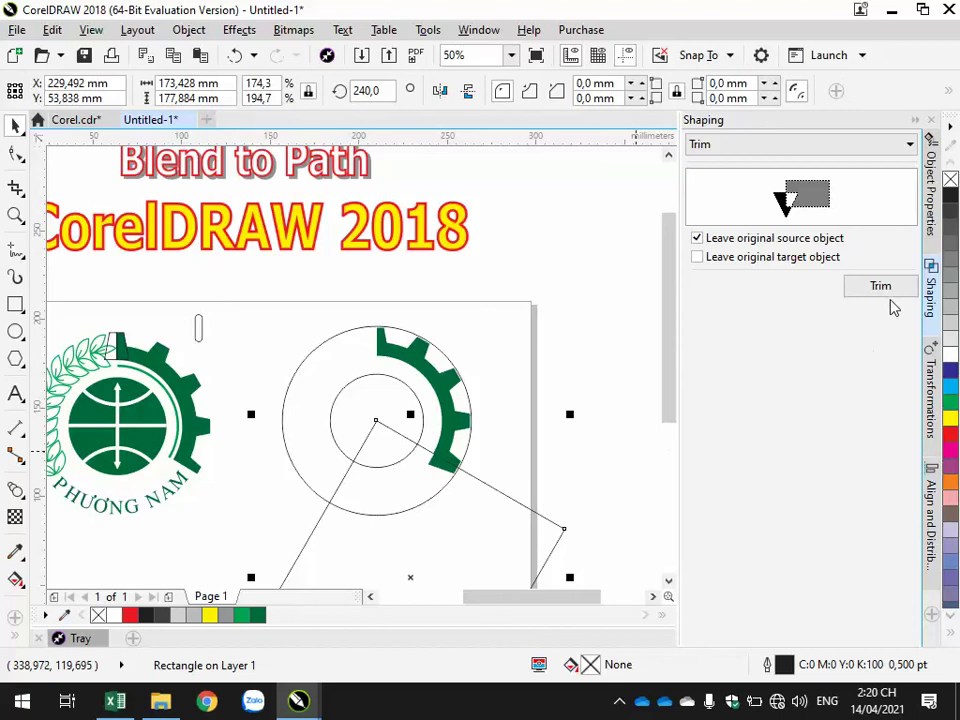
{"action": "left_click", "coordinate": [818, 239]}
{"action": "left_click", "coordinate": [870, 287]}
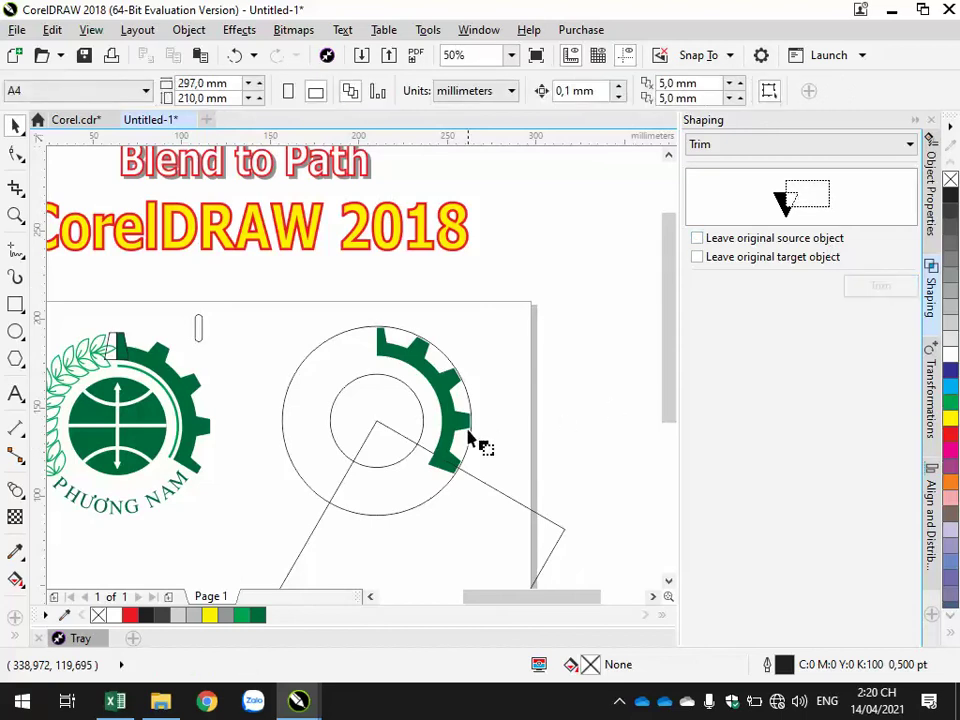
{"action": "left_click", "coordinate": [453, 462]}
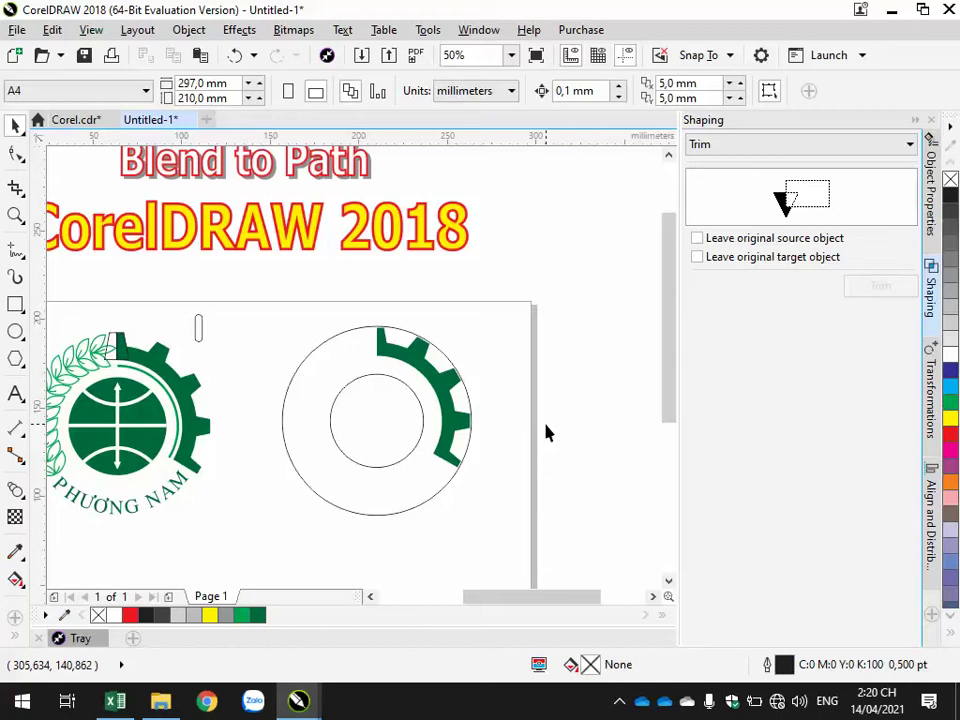
Create a concentric copy of the large outer circle about 68 mm in diameter, just inside the gear arc.
{"action": "left_click", "coordinate": [450, 490]}
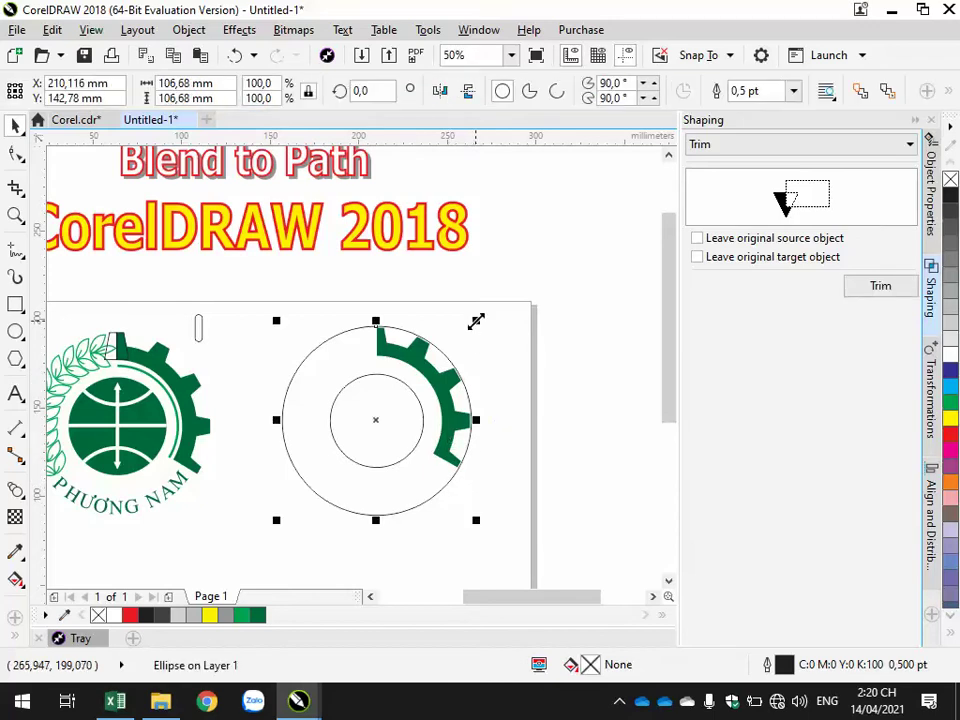
{"action": "left_click_drag", "start_coordinate": [476, 321], "coordinate": [508, 369]}
{"action": "left_click", "coordinate": [611, 364]}
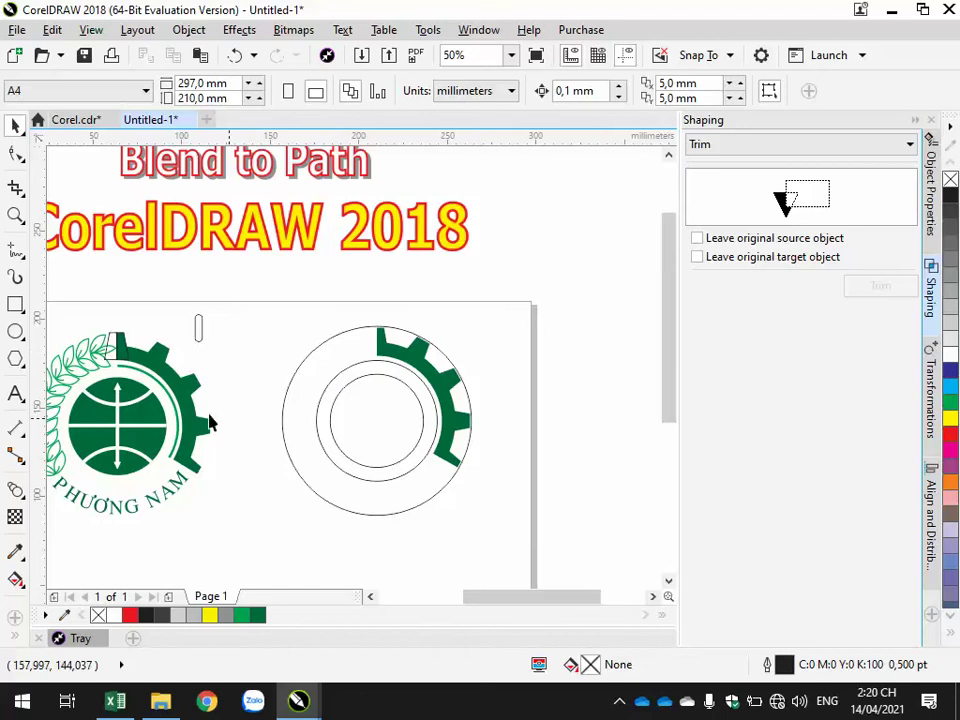
Examine the thin light-green arc between the globe and the gear in the reference logo.
{"action": "scroll", "coordinate": [145, 392], "scroll_direction": "up", "scroll_amount": 2}
{"action": "scroll", "coordinate": [145, 392], "scroll_direction": "up", "scroll_amount": 4}
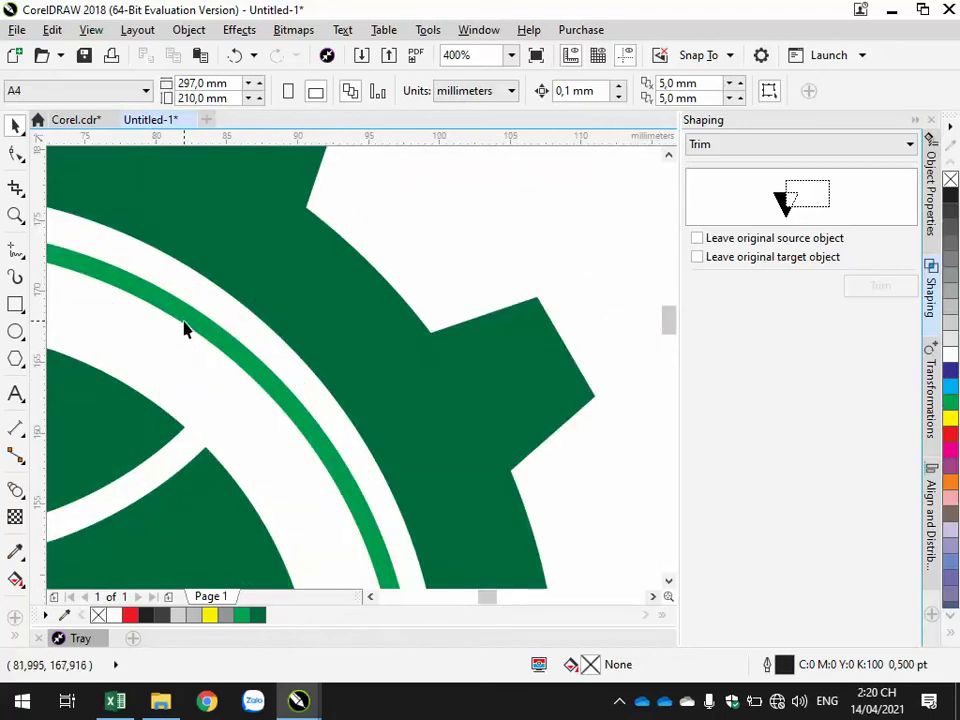
{"action": "left_click", "coordinate": [178, 316]}
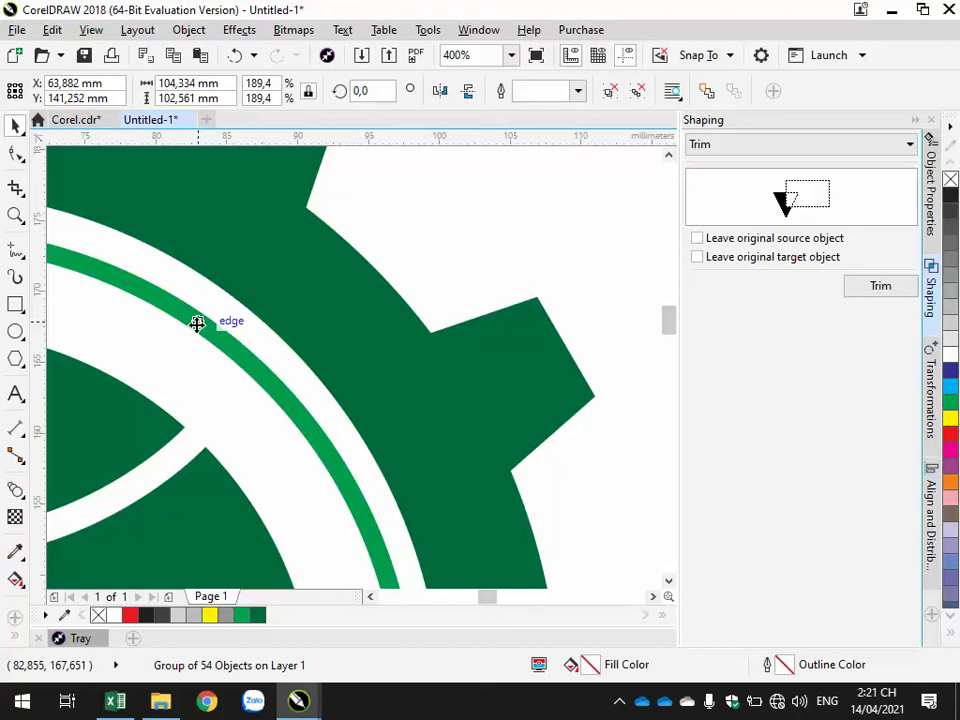
{"action": "scroll", "coordinate": [326, 336], "scroll_direction": "down", "scroll_amount": 2}
{"action": "scroll", "coordinate": [452, 371], "scroll_direction": "down", "scroll_amount": 1}
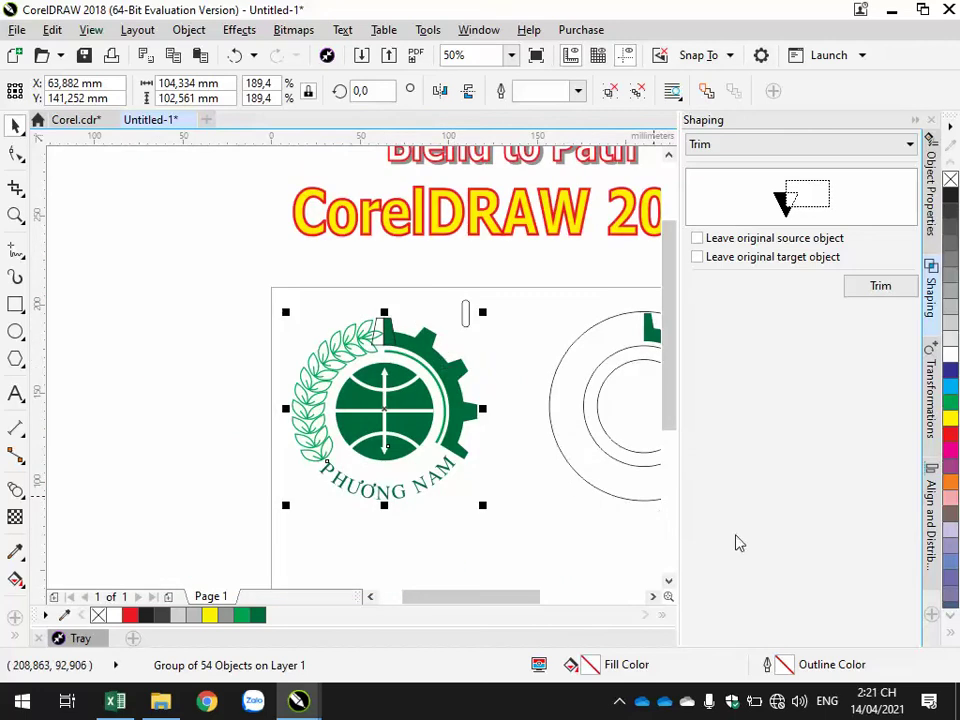
{"action": "left_click", "coordinate": [652, 596]}
{"action": "left_click", "coordinate": [652, 596]}
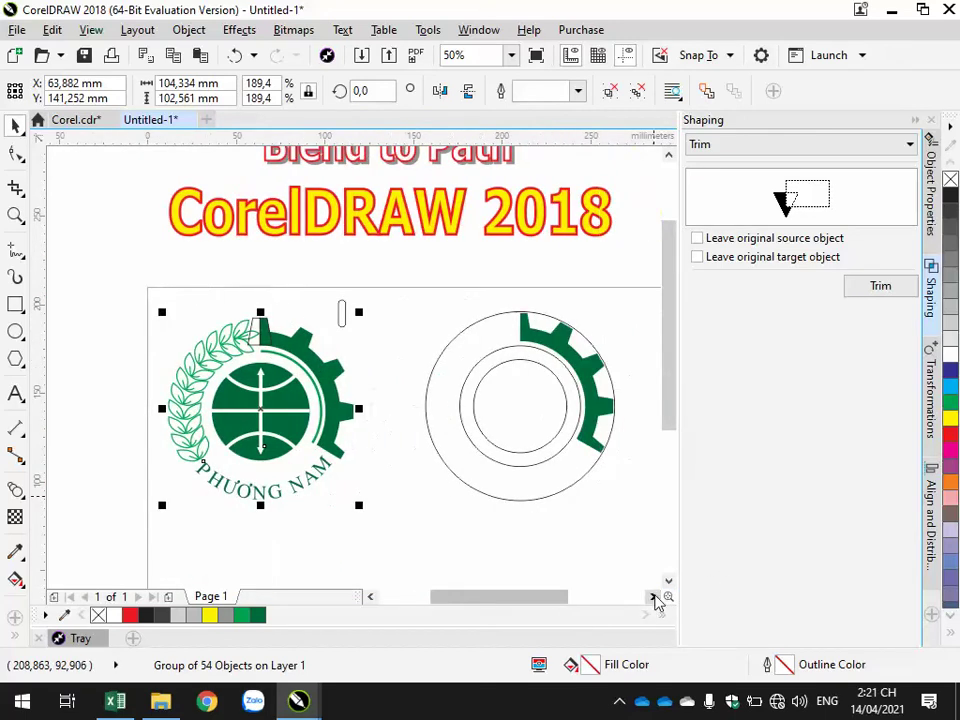
Try outline widths of 3 pt and 4 pt on the circle just inside the gear arc.
{"action": "left_click", "coordinate": [534, 347]}
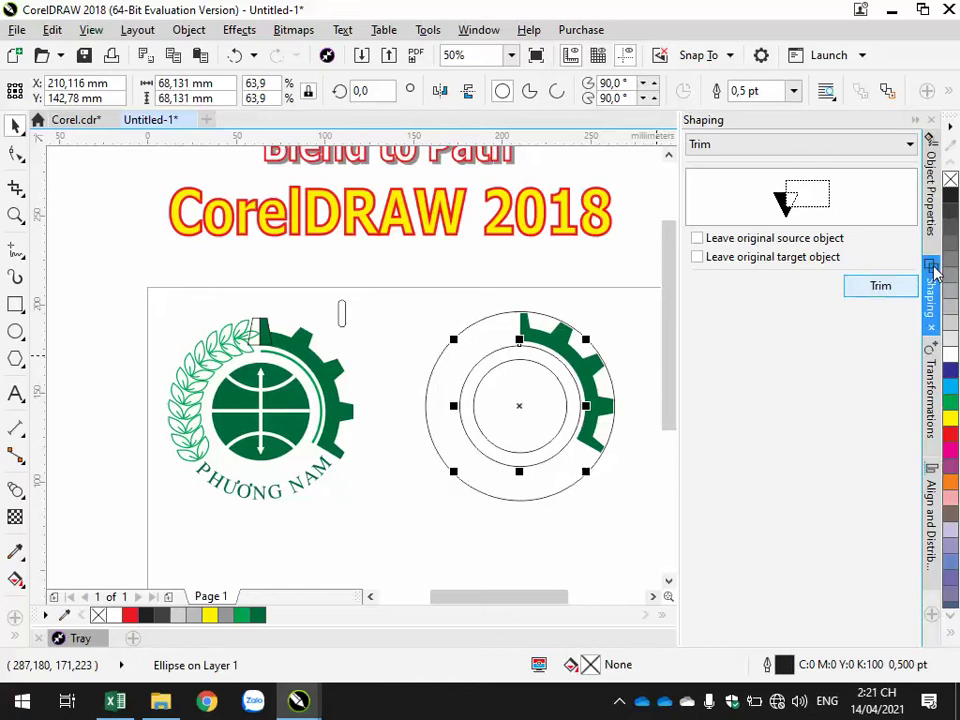
{"action": "left_click", "coordinate": [931, 185]}
{"action": "left_click", "coordinate": [694, 142]}
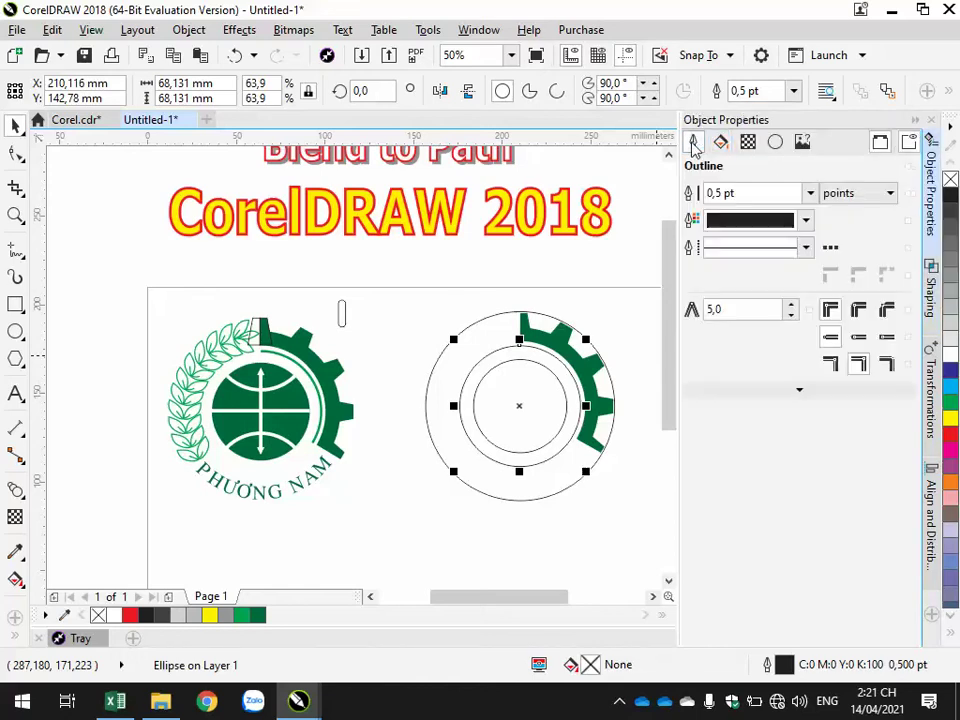
{"action": "left_click", "coordinate": [810, 193]}
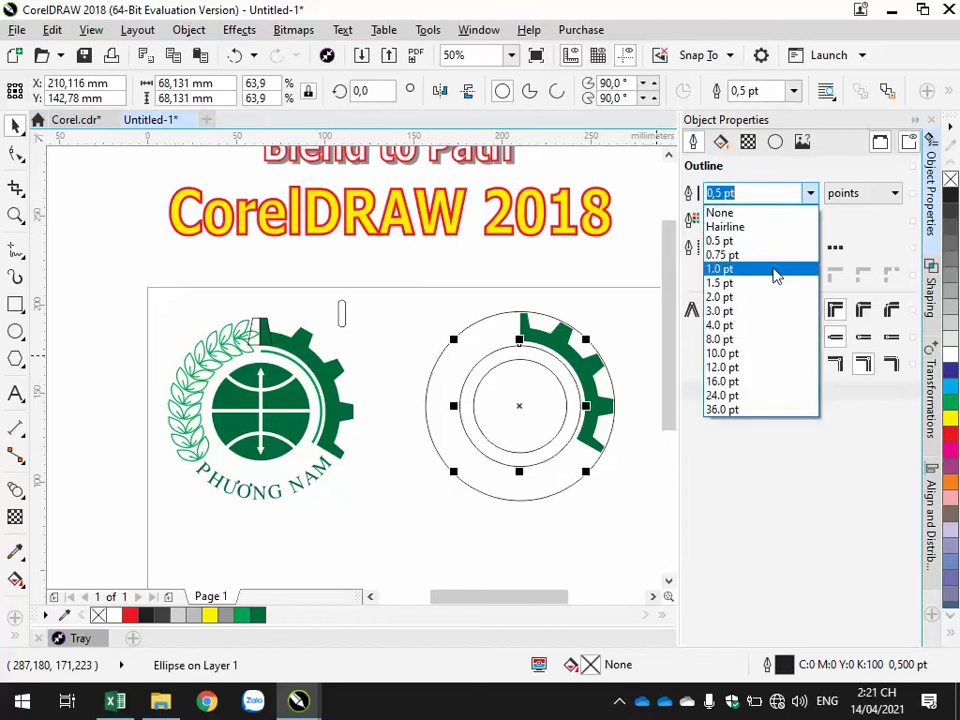
{"action": "left_click", "coordinate": [746, 312]}
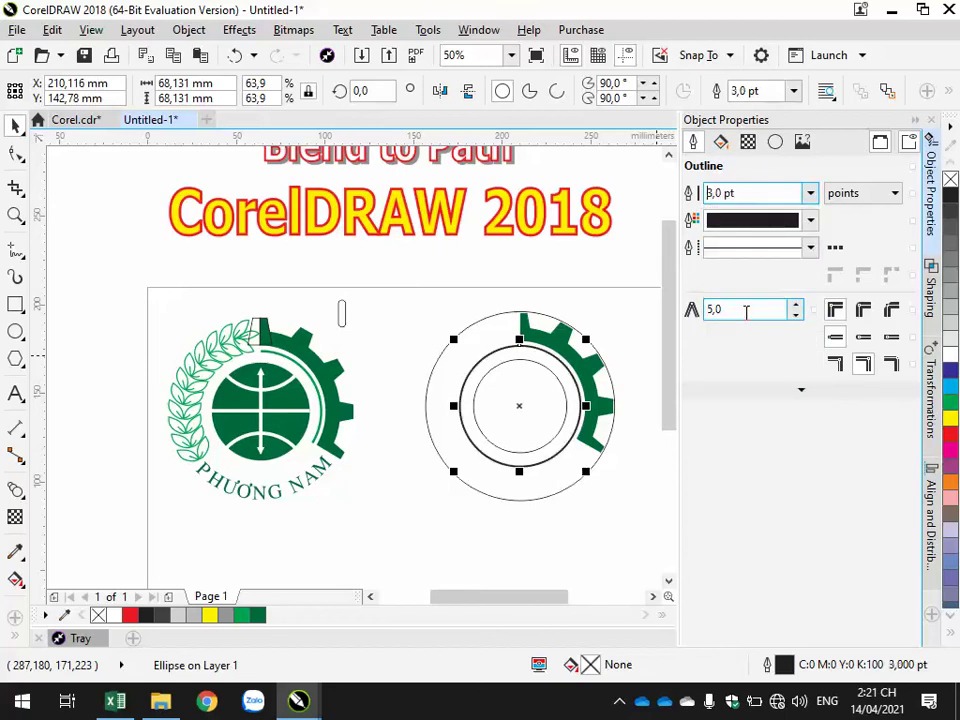
{"action": "left_click", "coordinate": [810, 193]}
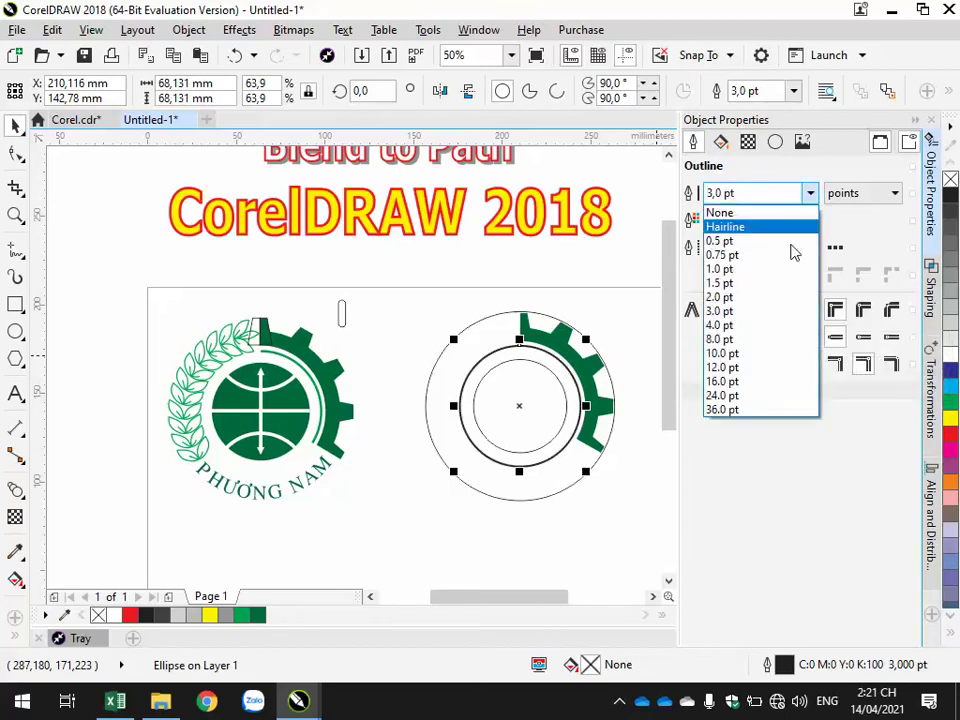
{"action": "left_click", "coordinate": [766, 326]}
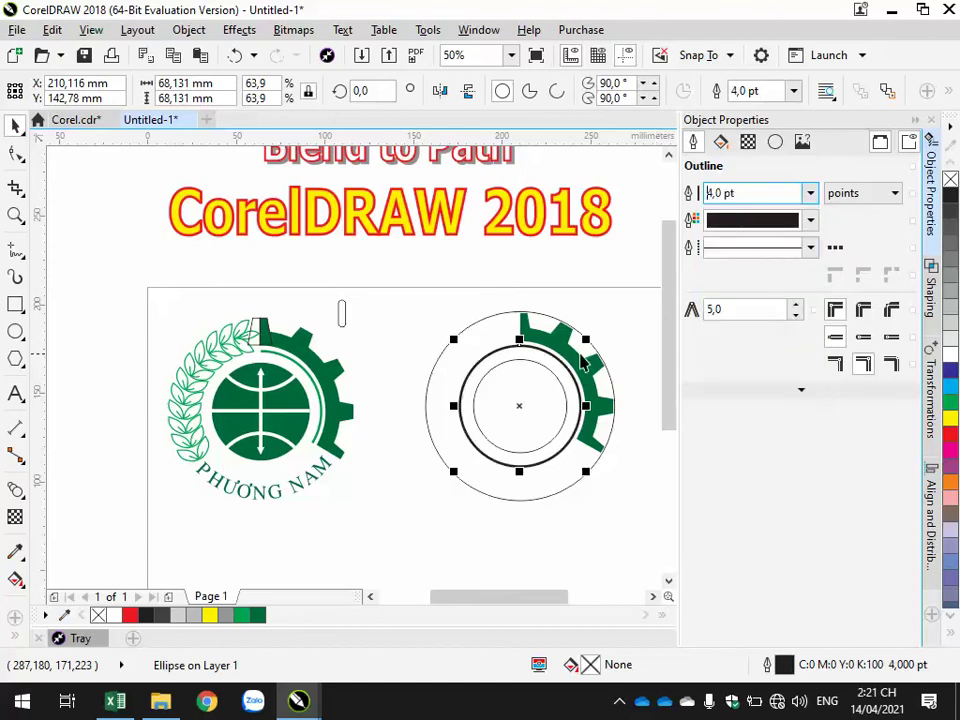
{"action": "left_click", "coordinate": [634, 544]}
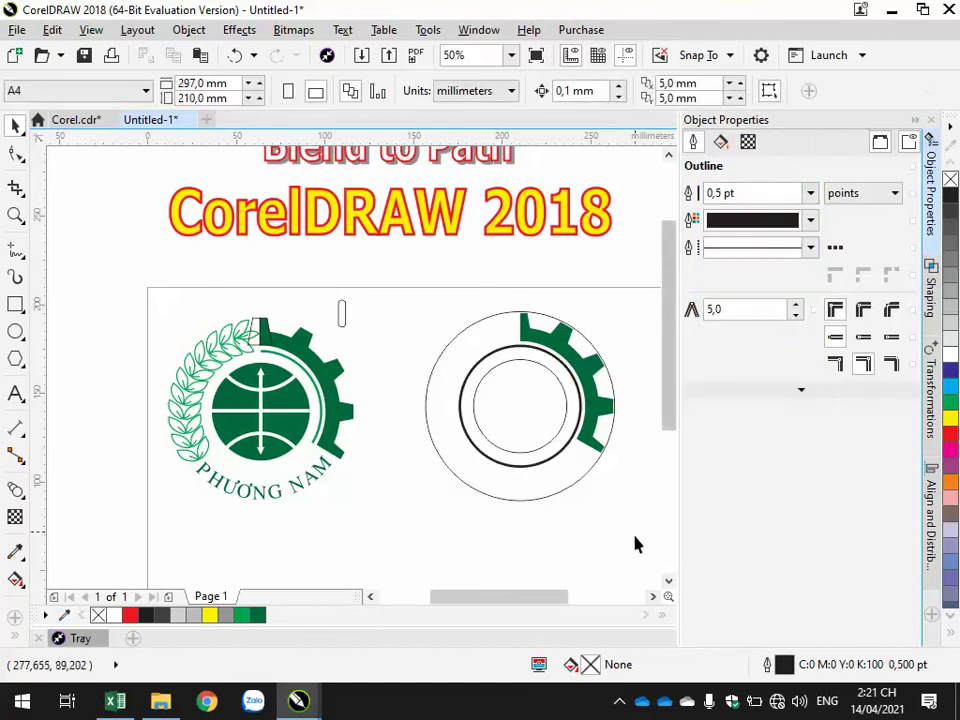
Test-scale the circles and gear together to about 19 mm and to about 1,442 mm, undoing each resize.
{"action": "left_click", "coordinate": [652, 597]}
{"action": "left_click", "coordinate": [652, 597]}
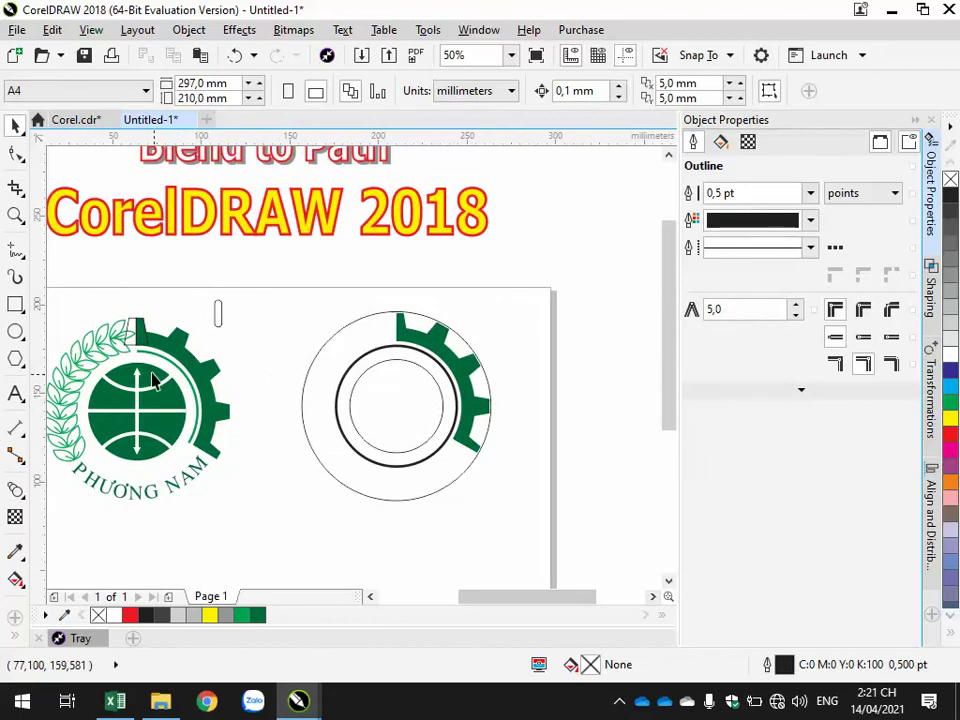
{"action": "left_click_drag", "start_coordinate": [285, 300], "coordinate": [527, 538]}
{"action": "left_click_drag", "start_coordinate": [496, 305], "coordinate": [399, 466]}
{"action": "scroll", "coordinate": [311, 508], "scroll_direction": "up", "scroll_amount": 3}
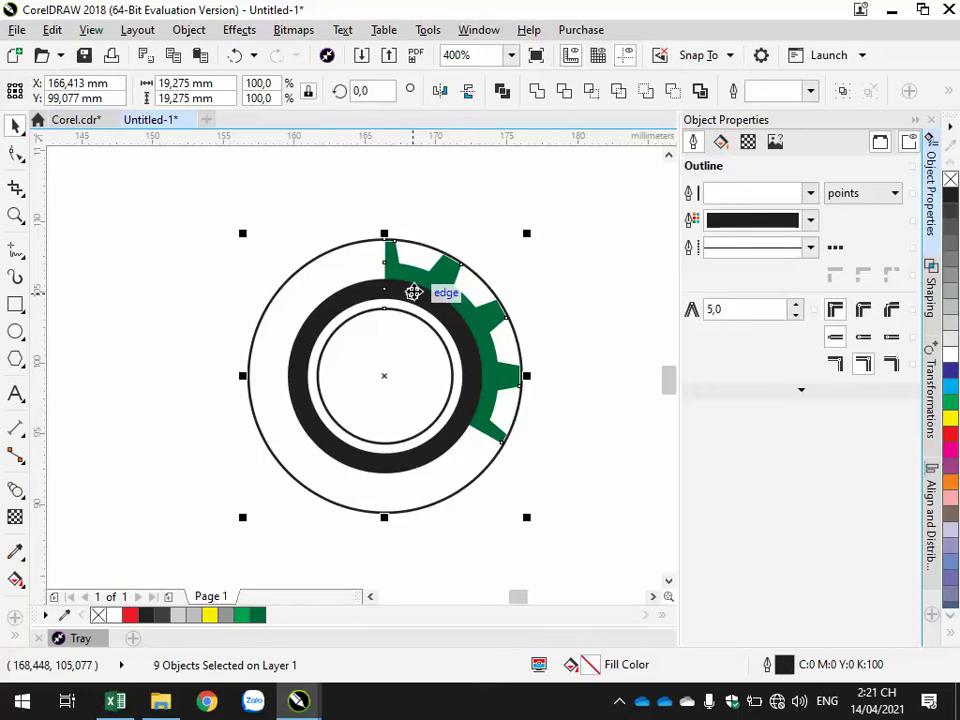
{"action": "scroll", "coordinate": [413, 292], "scroll_direction": "down", "scroll_amount": 5}
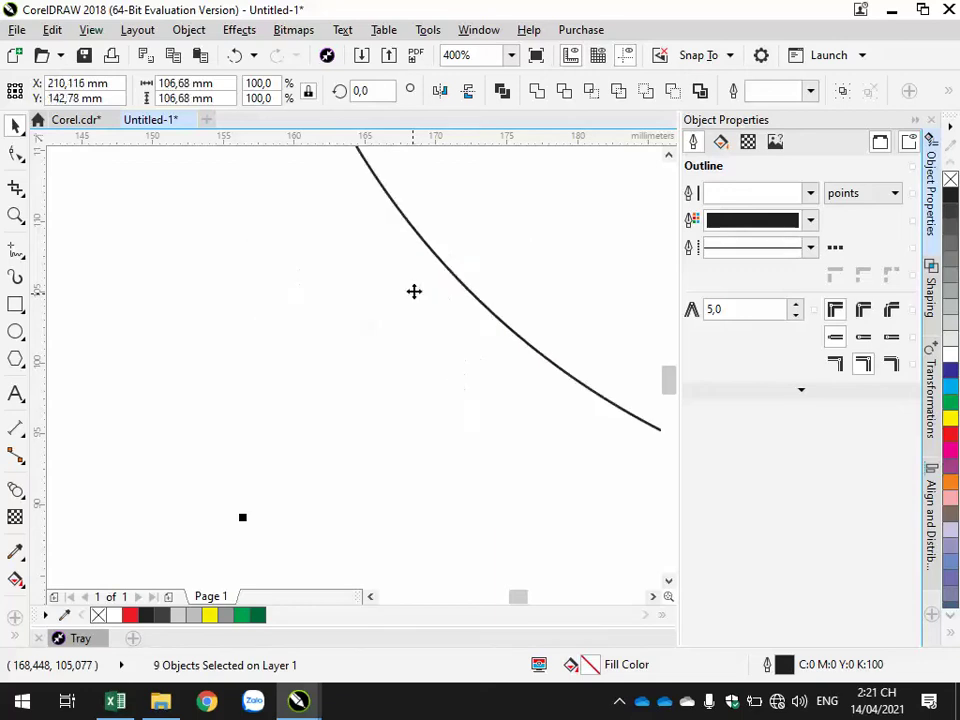
{"action": "left_click_drag", "start_coordinate": [469, 392], "coordinate": [670, 163]}
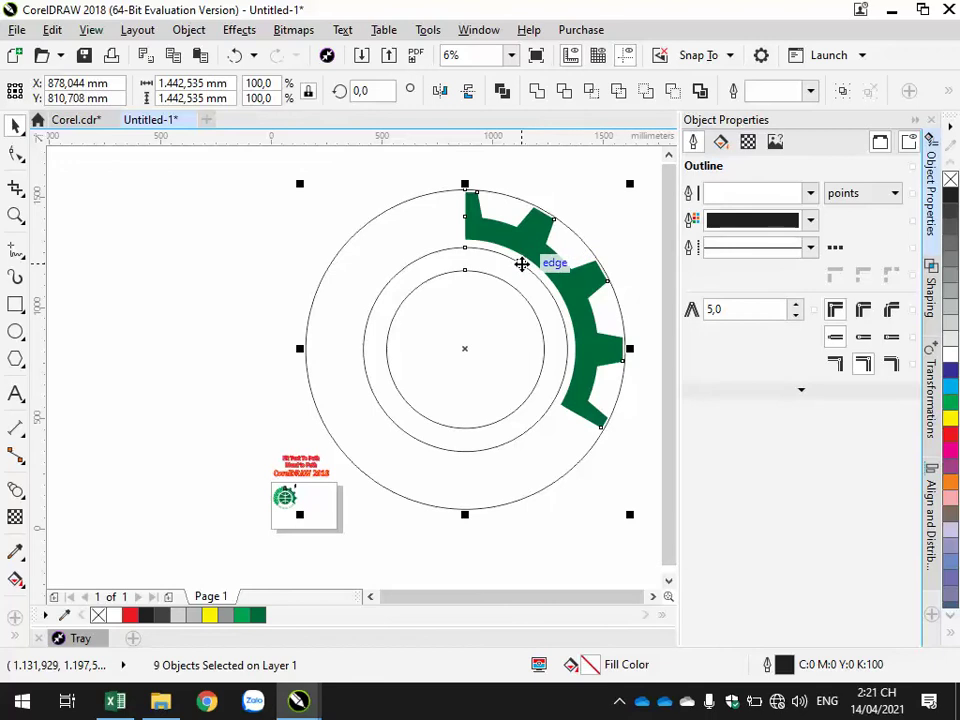
{"action": "key", "text": "ctrl+z"}
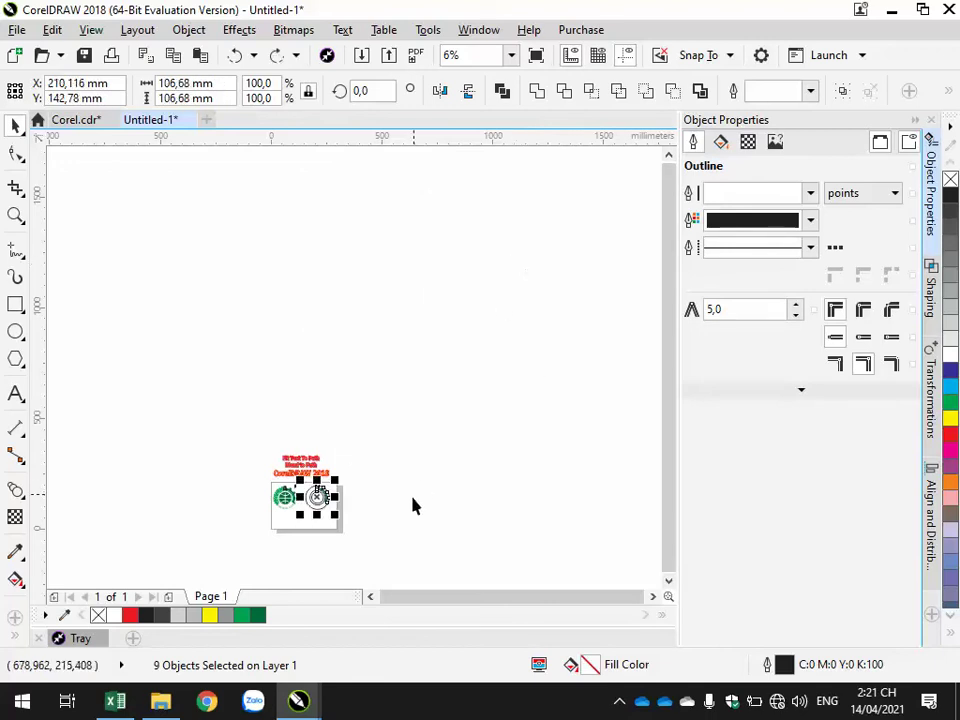
{"action": "left_click", "coordinate": [298, 570]}
Set the outline width of the circle just inside the gear arc to Hairline.
{"action": "scroll", "coordinate": [314, 534], "scroll_direction": "up", "scroll_amount": 3}
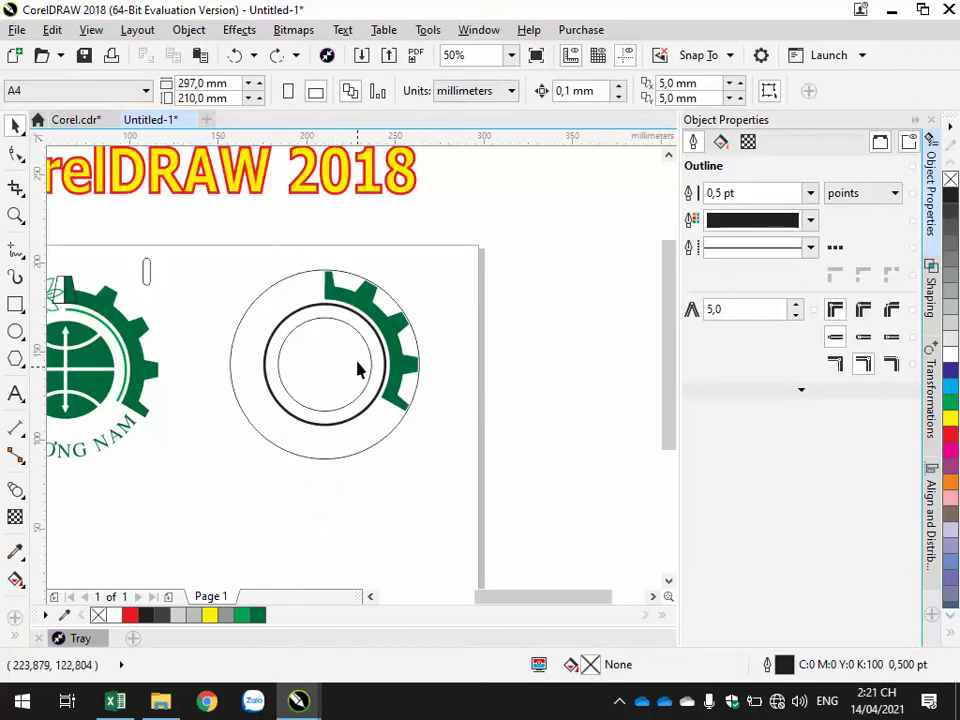
{"action": "left_click", "coordinate": [349, 310]}
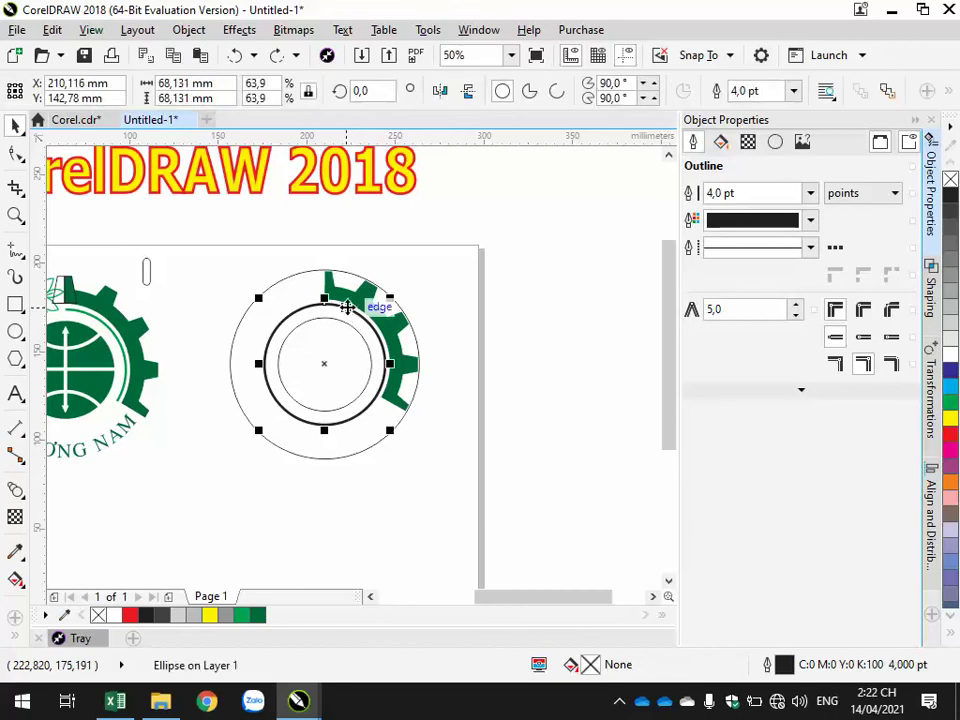
{"action": "left_click", "coordinate": [810, 193]}
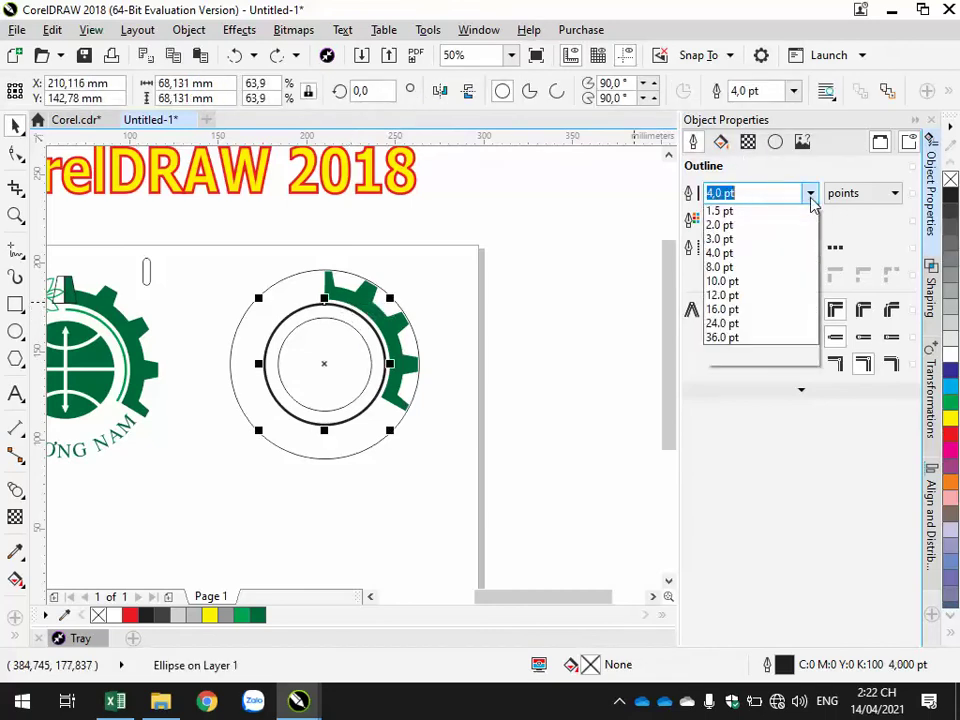
{"action": "left_click", "coordinate": [771, 228]}
{"action": "left_click", "coordinate": [336, 519]}
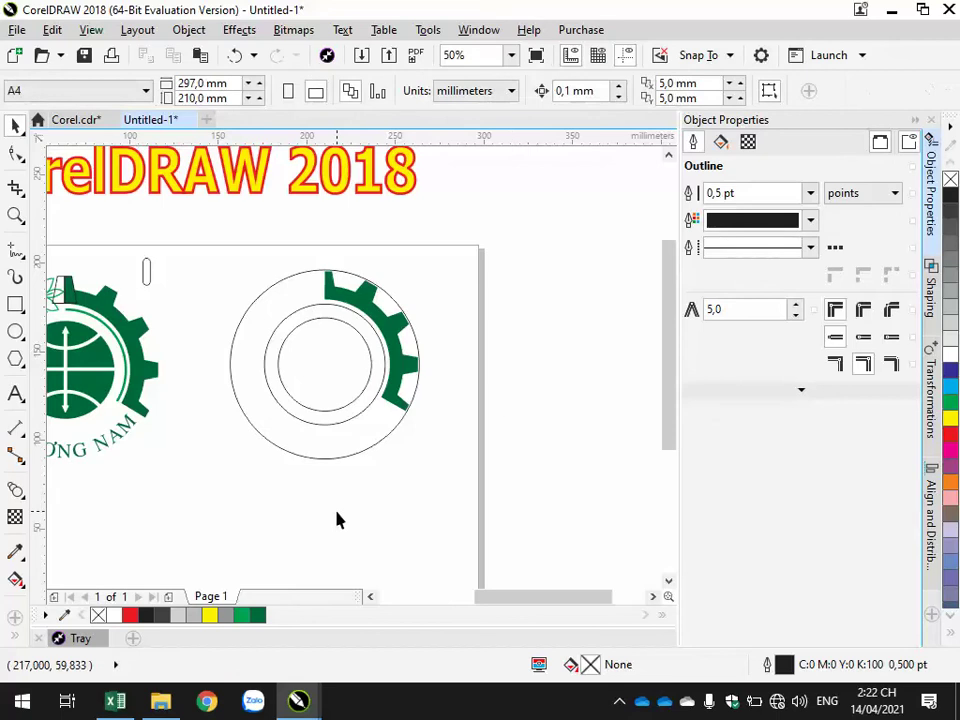
Create a slightly smaller concentric copy of the hairline circle to form a thin ring inside the gear.
{"action": "left_click", "coordinate": [355, 424]}
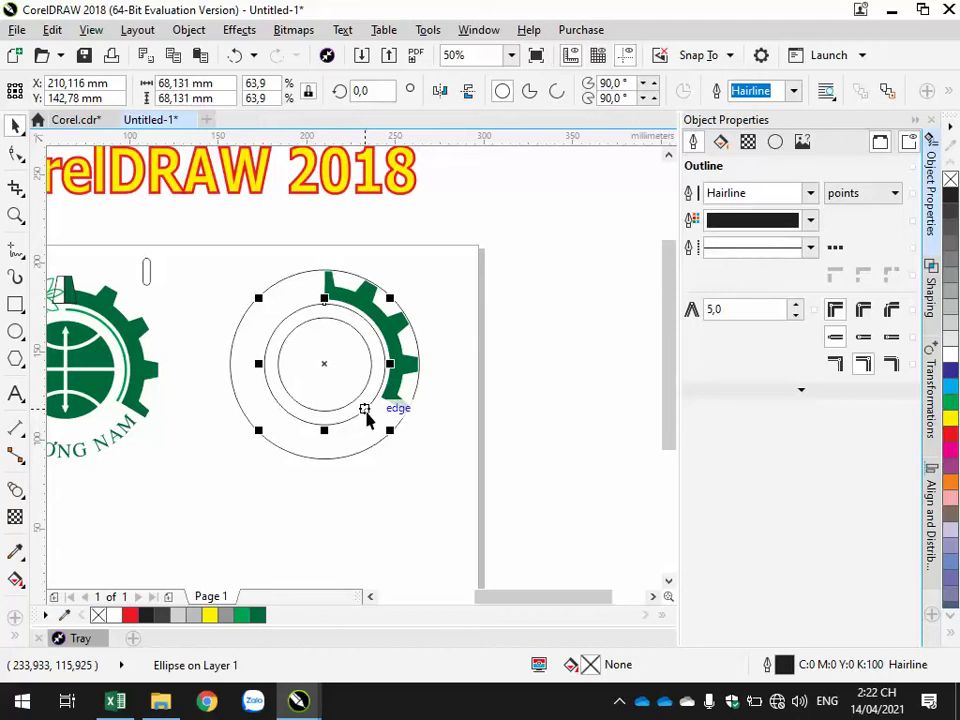
{"action": "scroll", "coordinate": [347, 337], "scroll_direction": "up", "scroll_amount": 2}
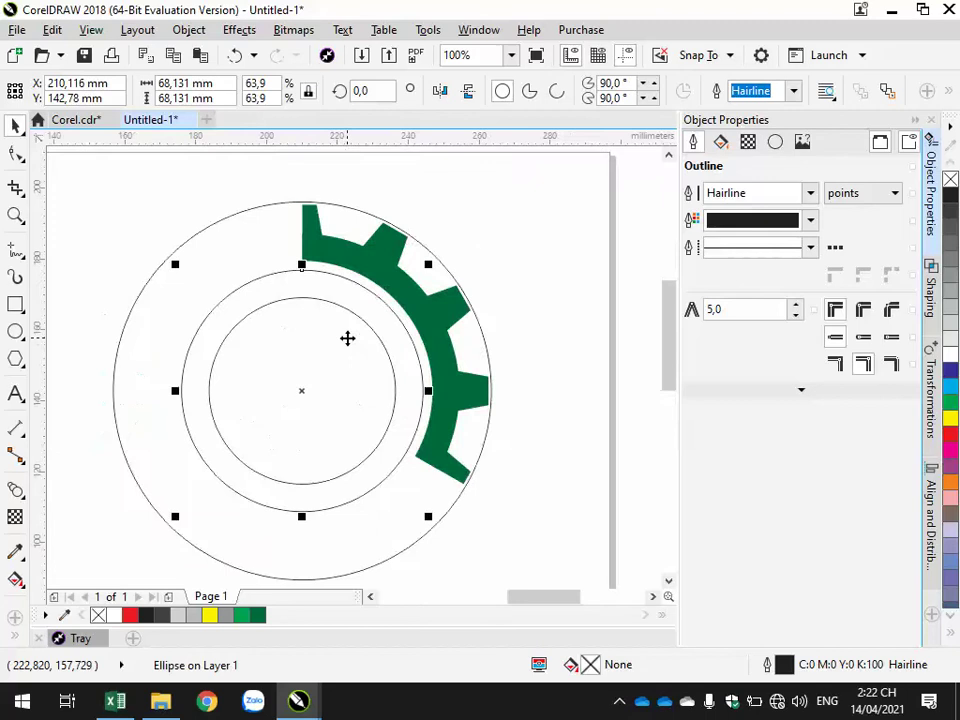
{"action": "left_click_drag", "start_coordinate": [506, 195], "coordinate": [514, 210]}
{"action": "left_click", "coordinate": [598, 186]}
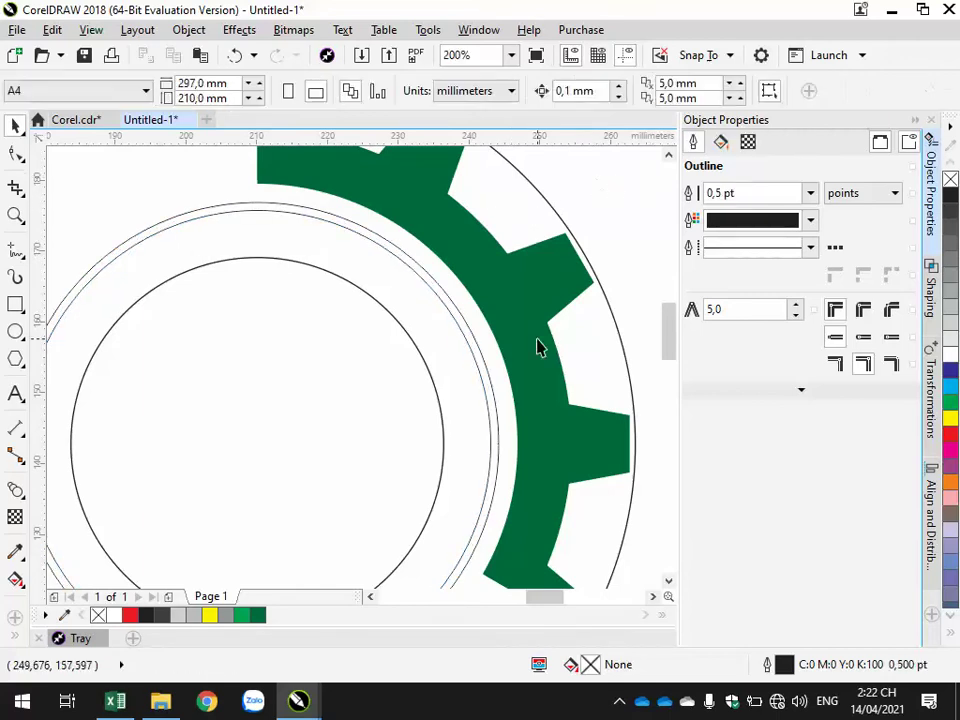
Combine the two hairline circles into one ring and fill it with green C:100 M:0 Y:100 K:0.
{"action": "scroll", "coordinate": [537, 346], "scroll_direction": "down", "scroll_amount": 2}
{"action": "scroll", "coordinate": [375, 261], "scroll_direction": "up", "scroll_amount": 2}
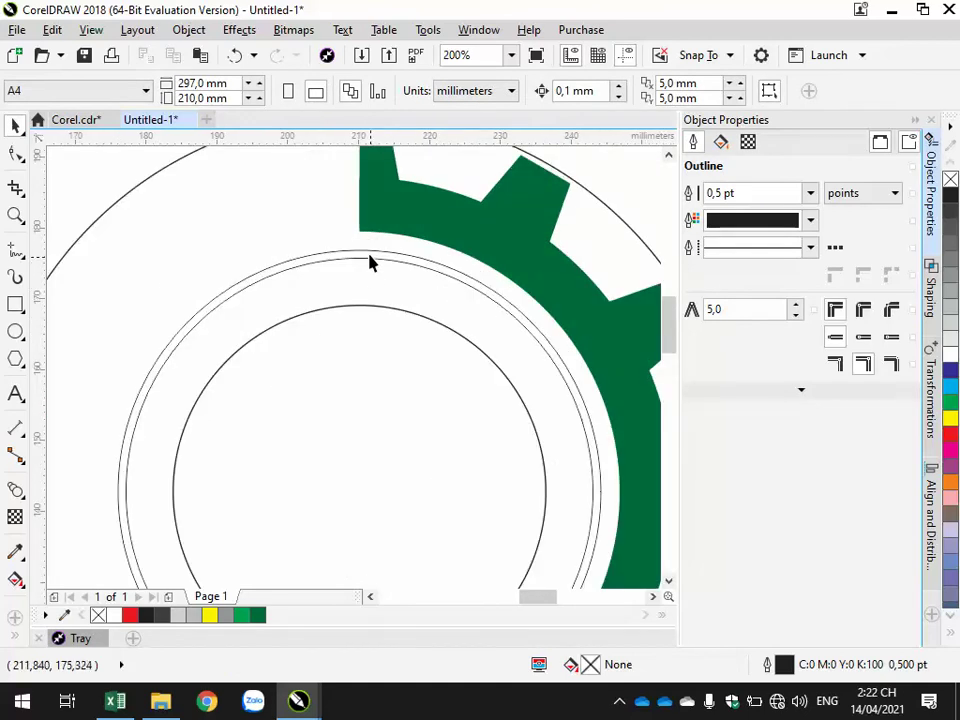
{"action": "left_click", "coordinate": [343, 257]}
{"action": "left_click", "coordinate": [344, 250], "text": "shift"}
{"action": "left_click", "coordinate": [502, 92]}
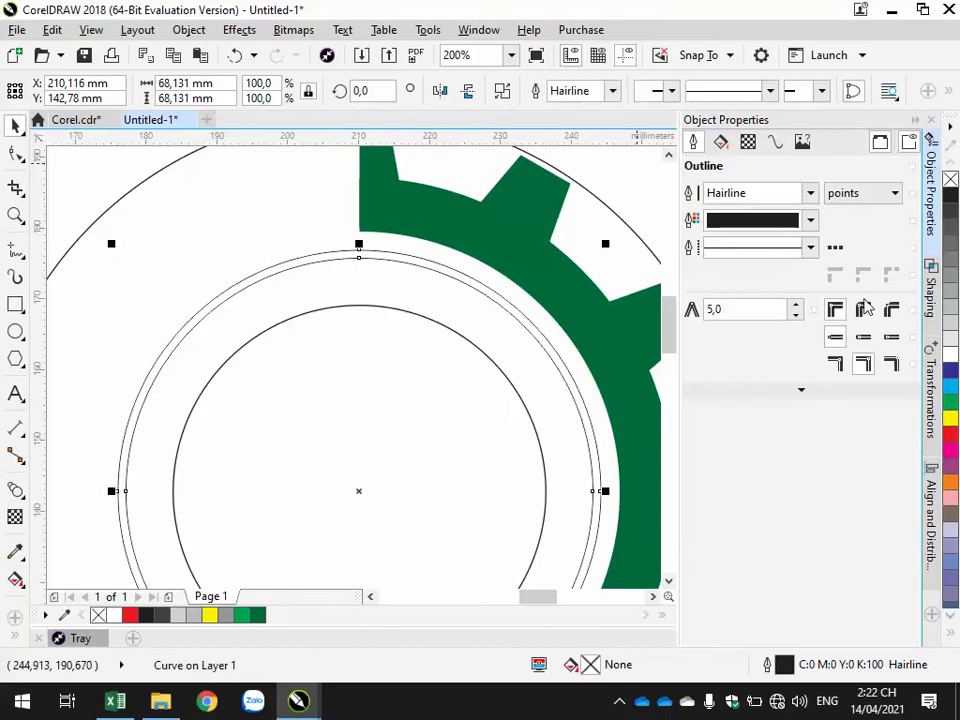
{"action": "left_click", "coordinate": [951, 410]}
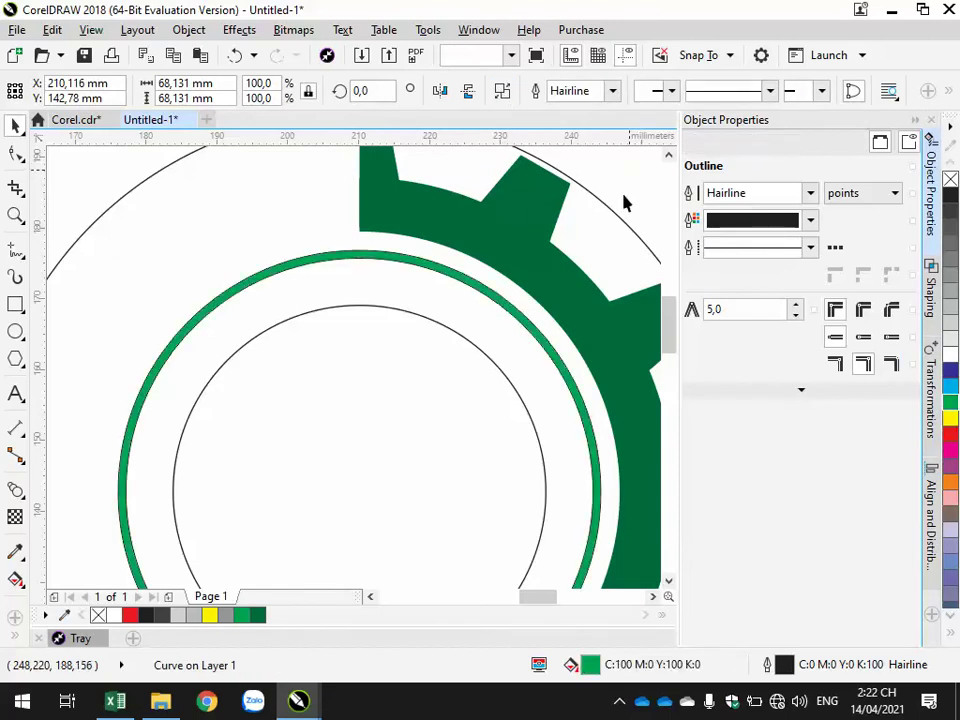
{"action": "left_click", "coordinate": [588, 473]}
Draw a rectangle about 56 mm wide from the circles' centre outward over their left half, and stretch it to about 108 mm high.
{"action": "scroll", "coordinate": [588, 473], "scroll_direction": "down", "scroll_amount": 4}
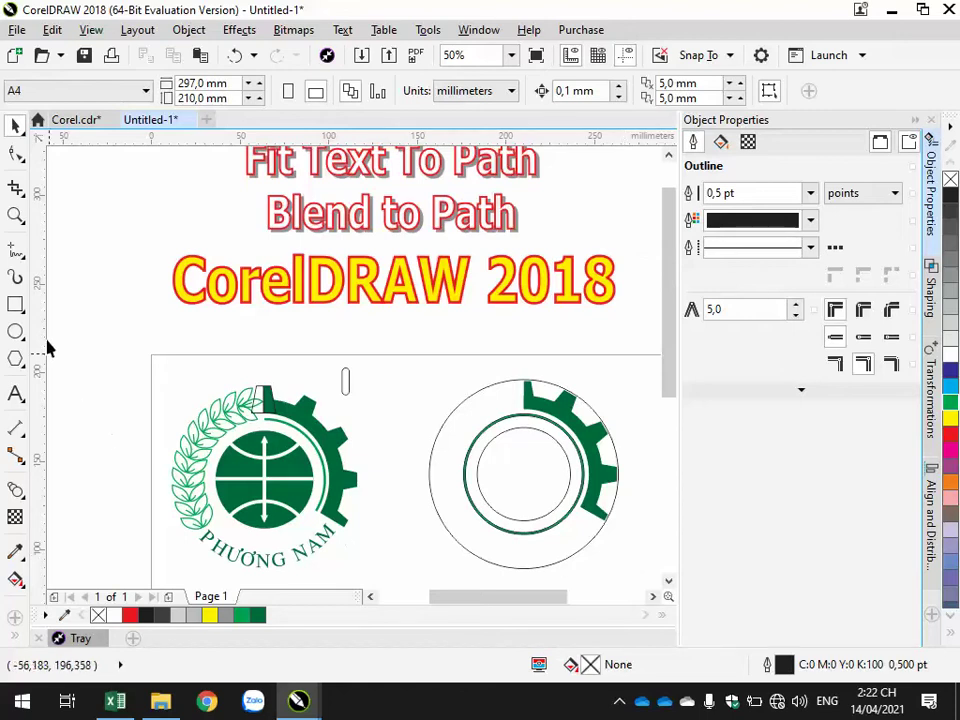
{"action": "left_click", "coordinate": [15, 305]}
{"action": "left_click_drag", "start_coordinate": [424, 370], "coordinate": [523, 476]}
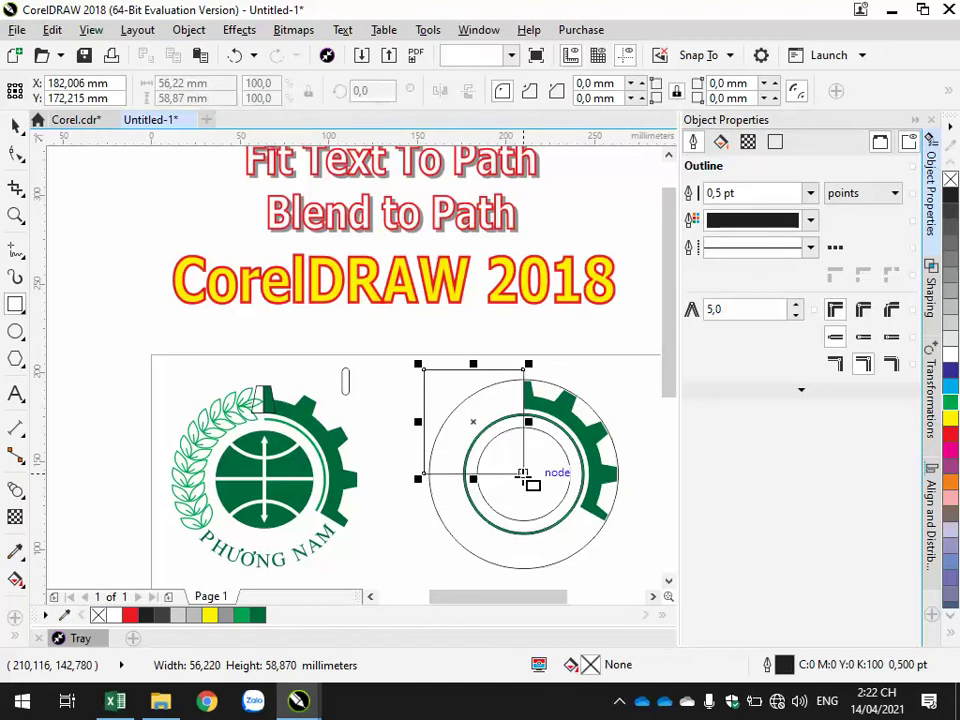
{"action": "left_click", "coordinate": [17, 123]}
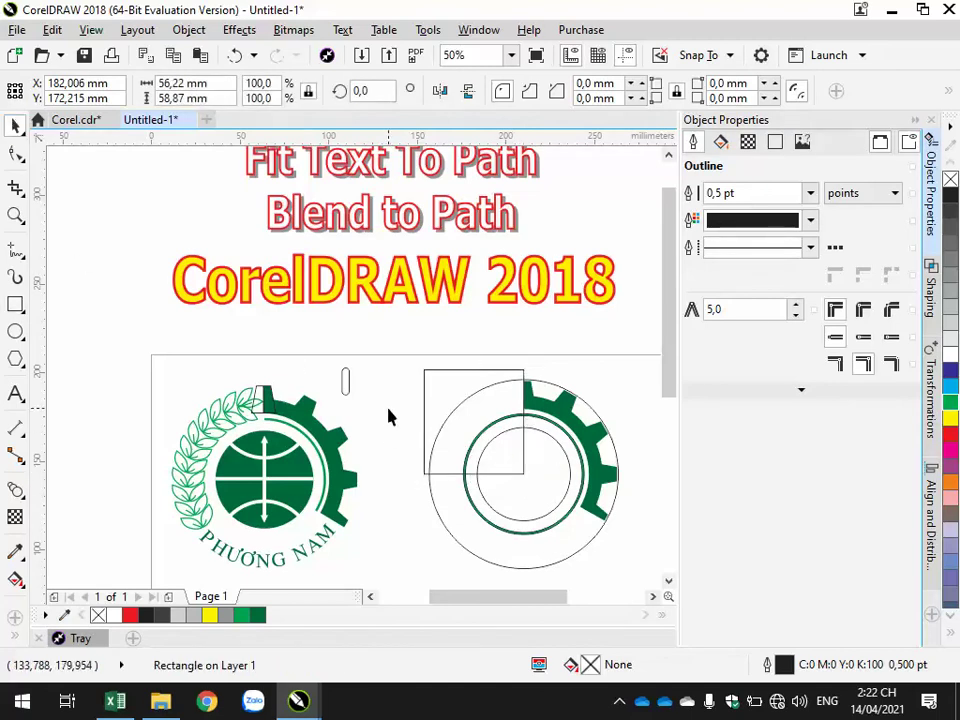
{"action": "left_click", "coordinate": [469, 386]}
{"action": "left_click", "coordinate": [468, 374]}
{"action": "left_click_drag", "start_coordinate": [474, 478], "coordinate": [555, 564]}
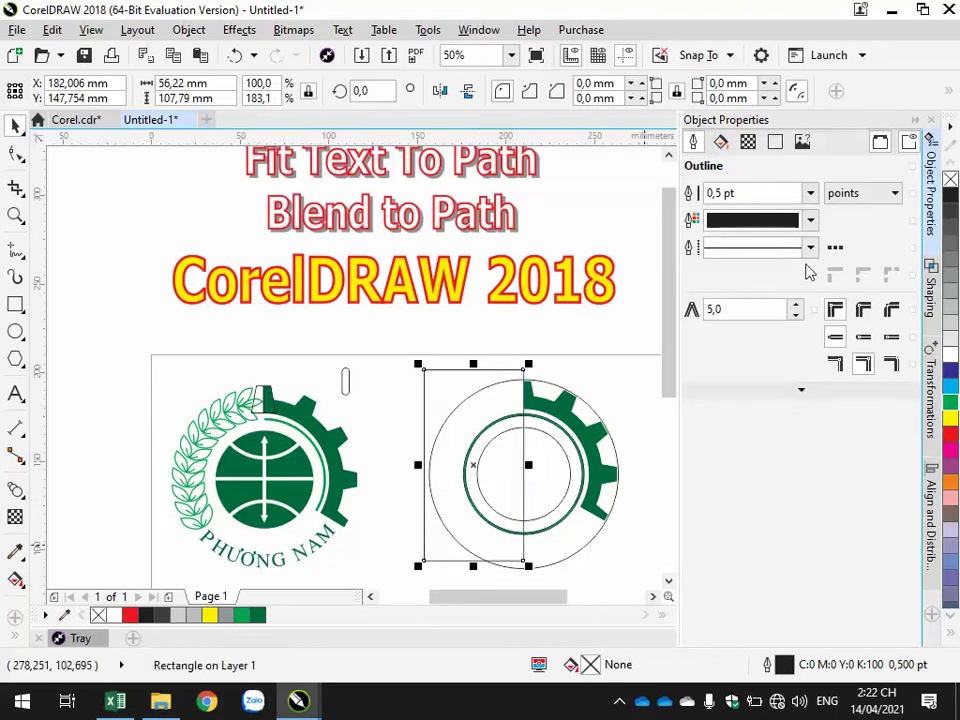
Trim the left half of the thin green ring with the rectangle, leaving the original source object.
{"action": "left_click", "coordinate": [930, 292]}
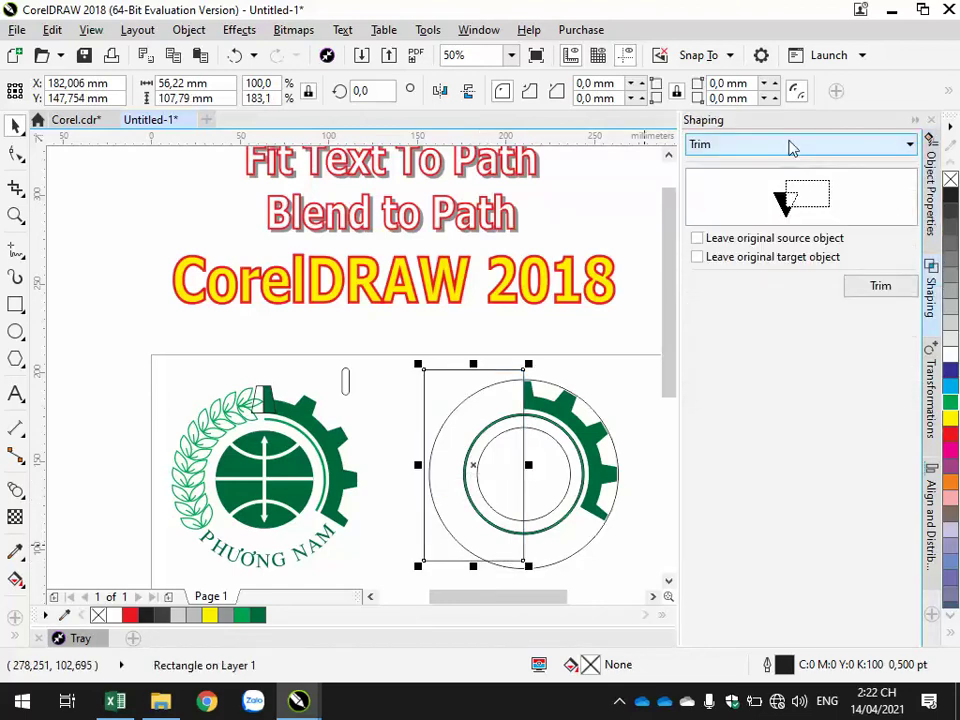
{"action": "left_click", "coordinate": [756, 238]}
{"action": "left_click", "coordinate": [873, 289]}
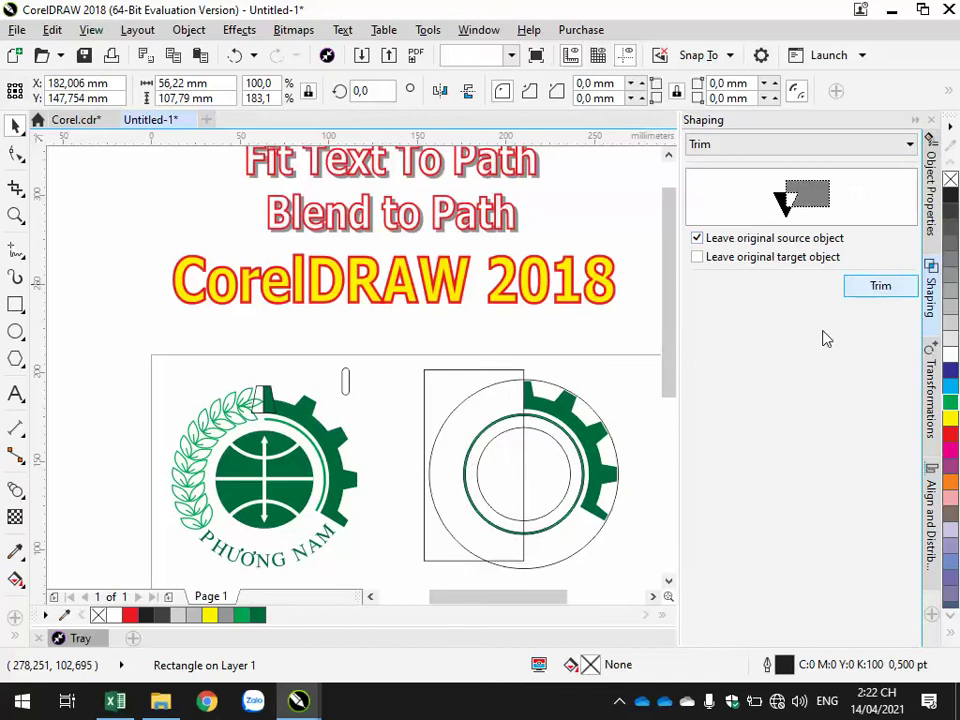
{"action": "left_click", "coordinate": [570, 442]}
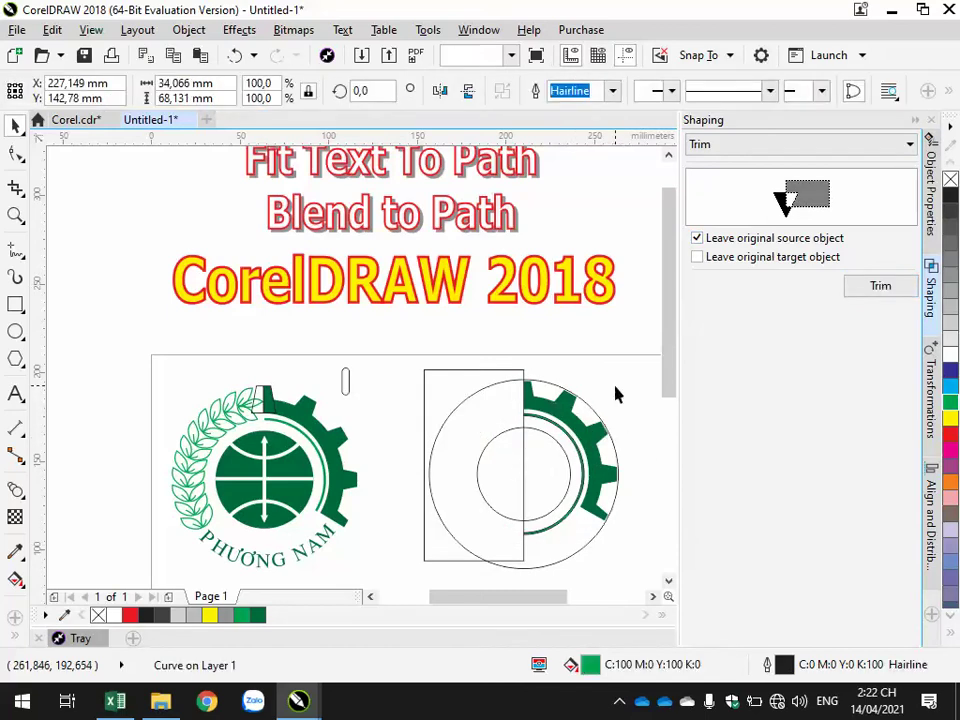
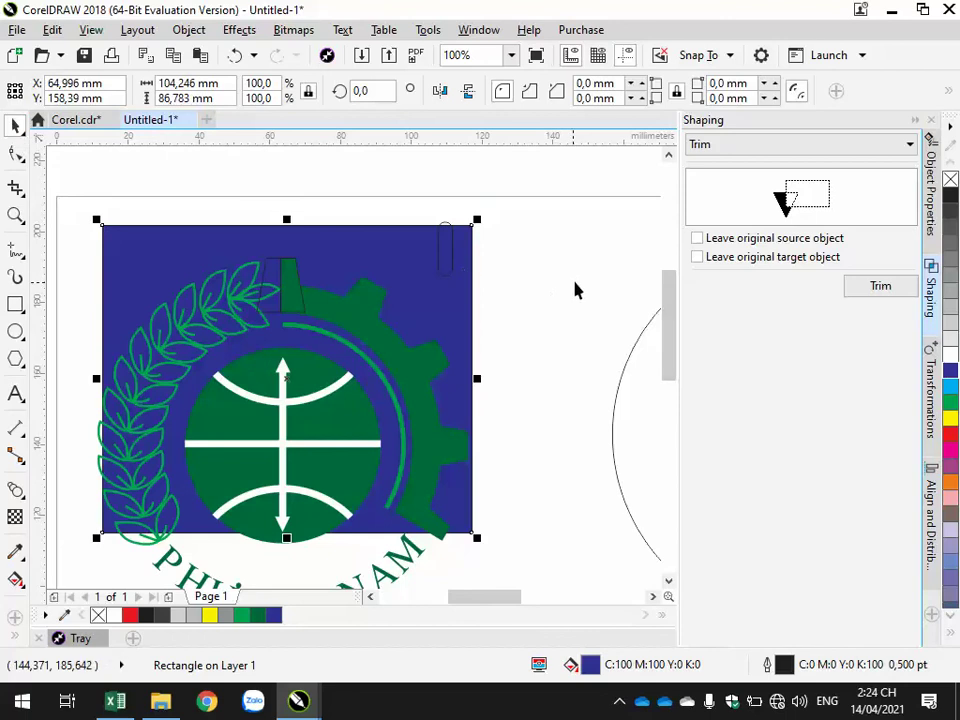
Draw a vertical 2-point line about 53 mm long between the inner circle's top and bottom quadrants.
{"action": "scroll", "coordinate": [288, 427], "scroll_direction": "up", "scroll_amount": 2}
{"action": "scroll", "coordinate": [270, 400], "scroll_direction": "up", "scroll_amount": 2}
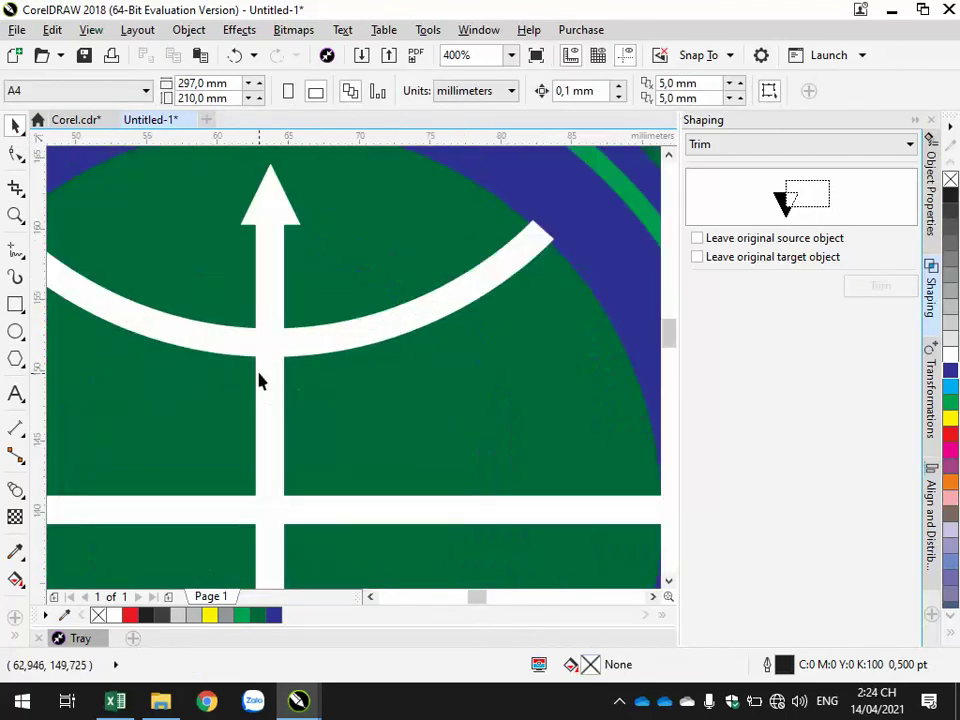
{"action": "scroll", "coordinate": [274, 392], "scroll_direction": "down", "scroll_amount": 2}
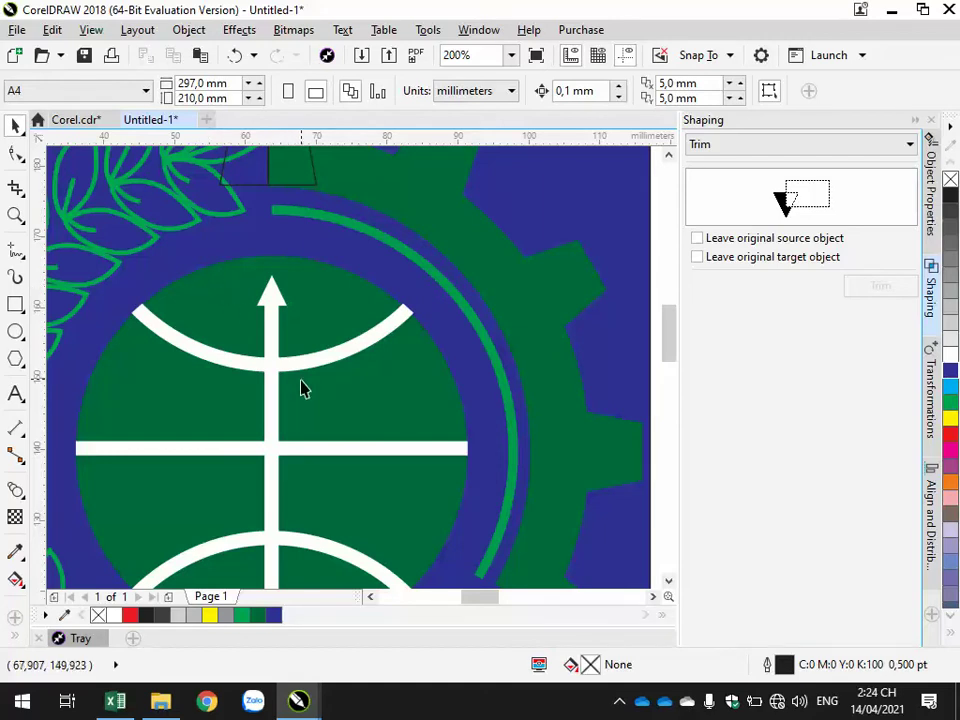
{"action": "scroll", "coordinate": [302, 388], "scroll_direction": "down", "scroll_amount": 2}
{"action": "scroll", "coordinate": [410, 474], "scroll_direction": "down", "scroll_amount": 1}
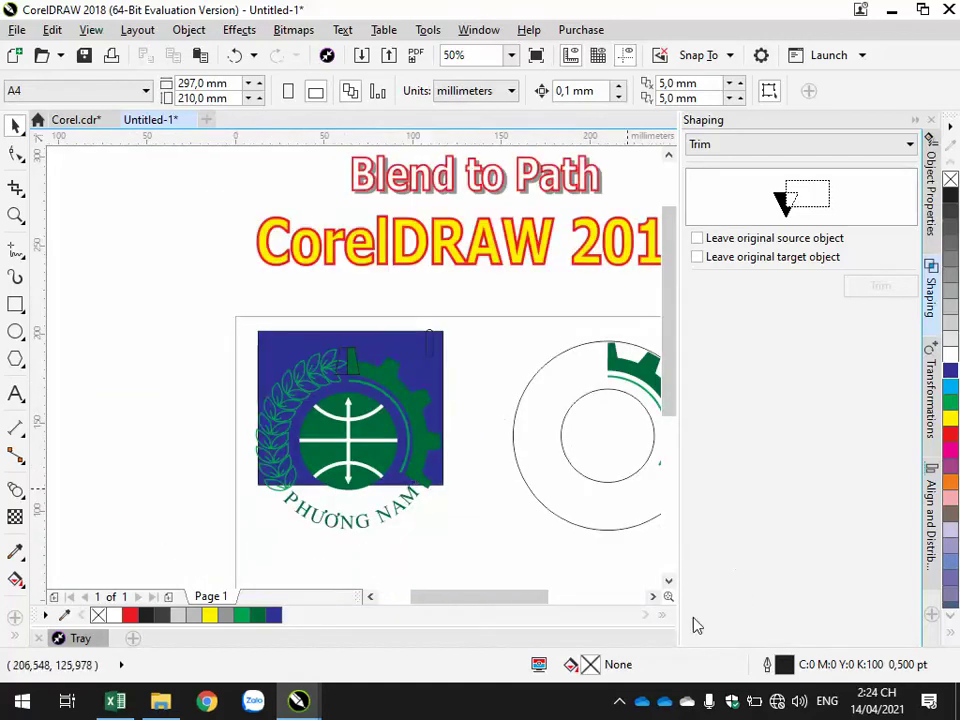
{"action": "left_click", "coordinate": [652, 596]}
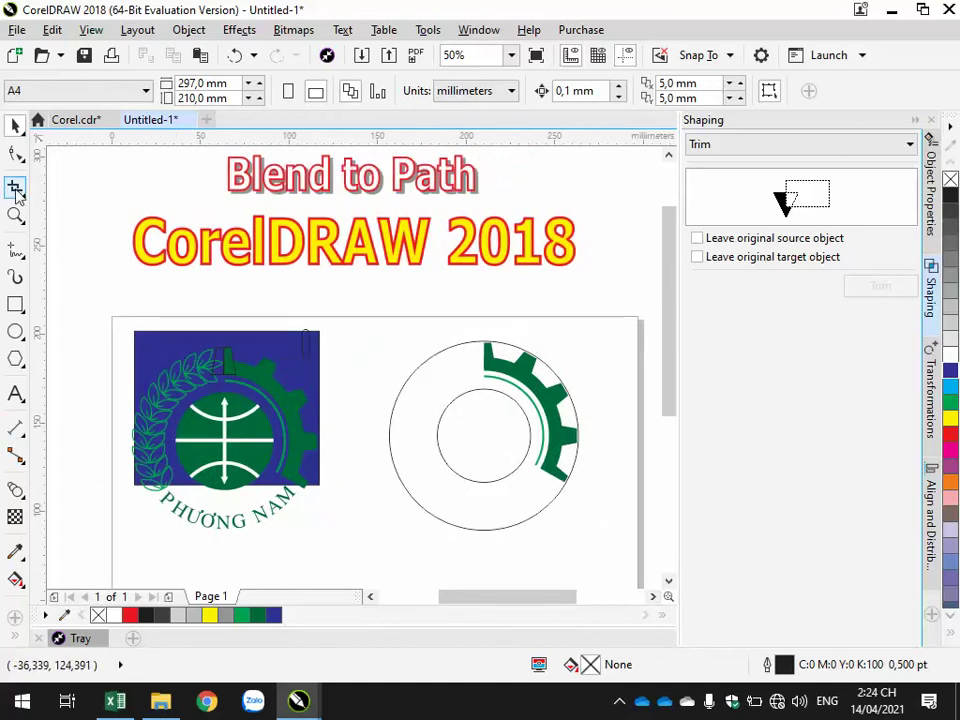
{"action": "left_click", "coordinate": [15, 247]}
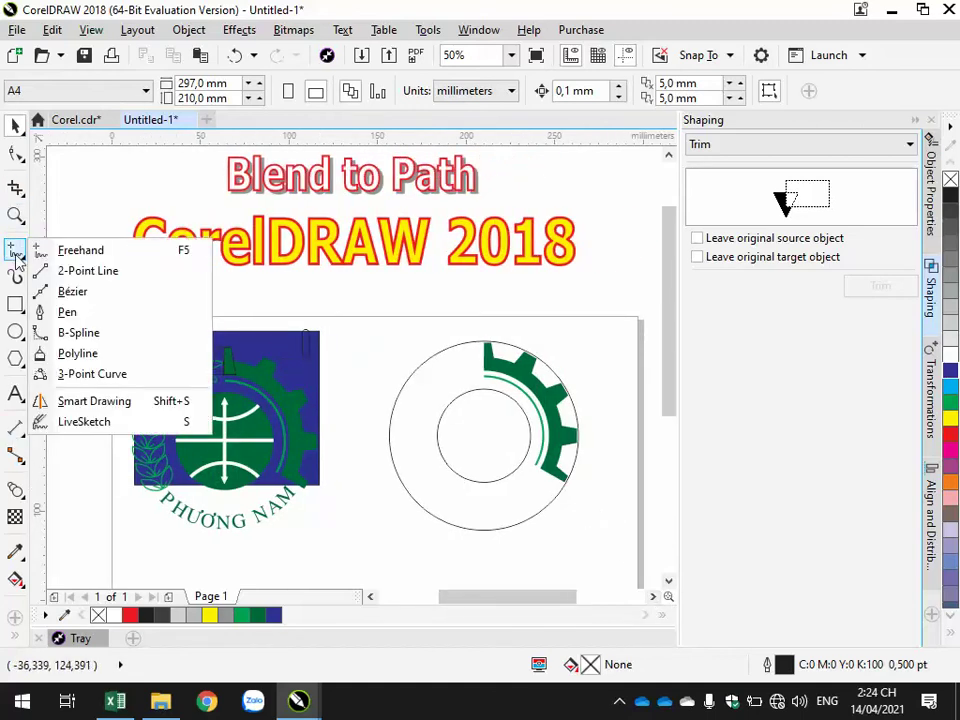
{"action": "left_click", "coordinate": [115, 271]}
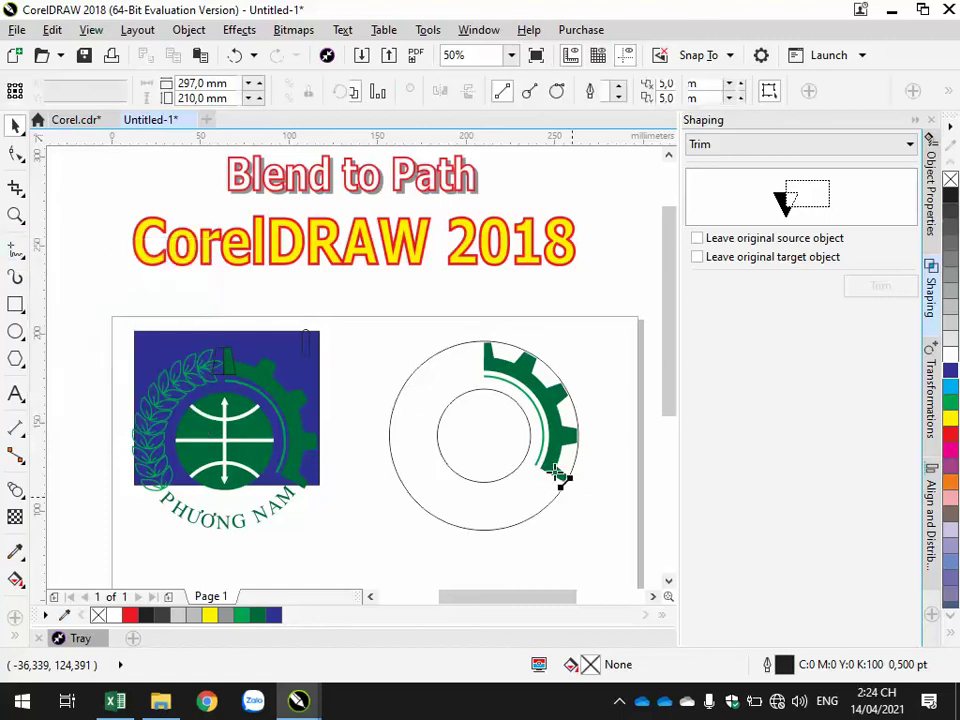
{"action": "scroll", "coordinate": [495, 412], "scroll_direction": "up", "scroll_amount": 2}
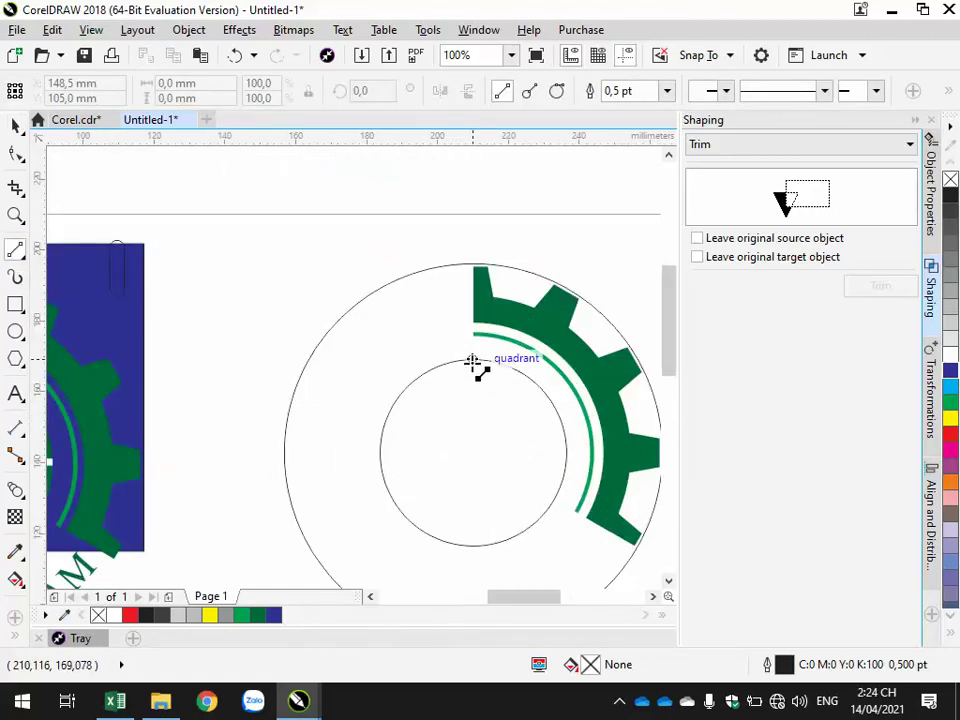
{"action": "left_click_drag", "start_coordinate": [474, 362], "coordinate": [474, 546]}
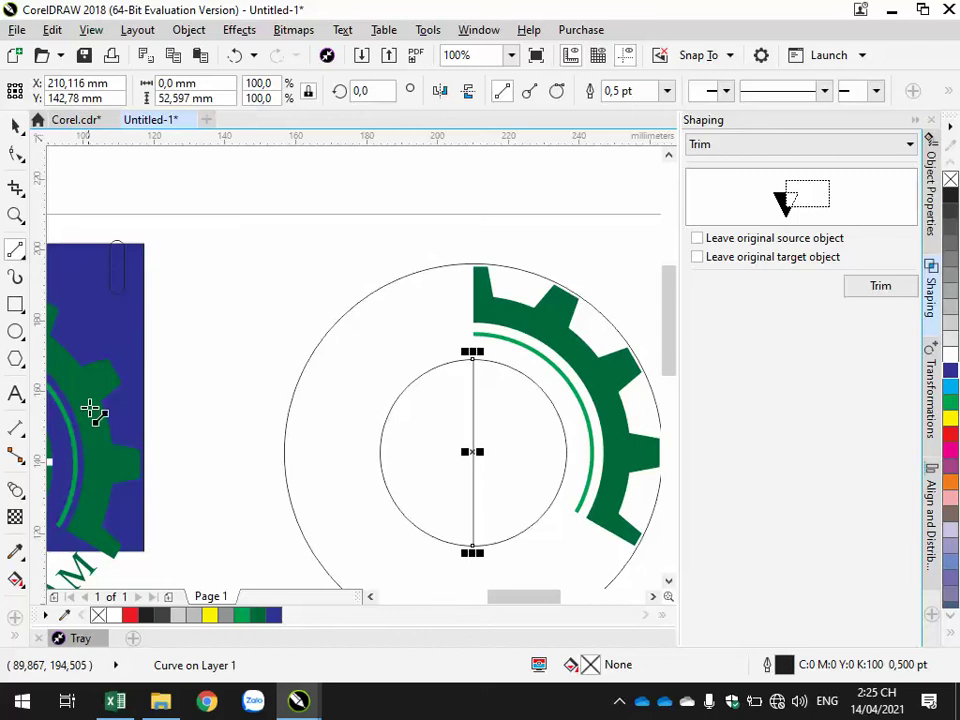
{"action": "left_click", "coordinate": [13, 124]}
{"action": "left_click", "coordinate": [418, 508]}
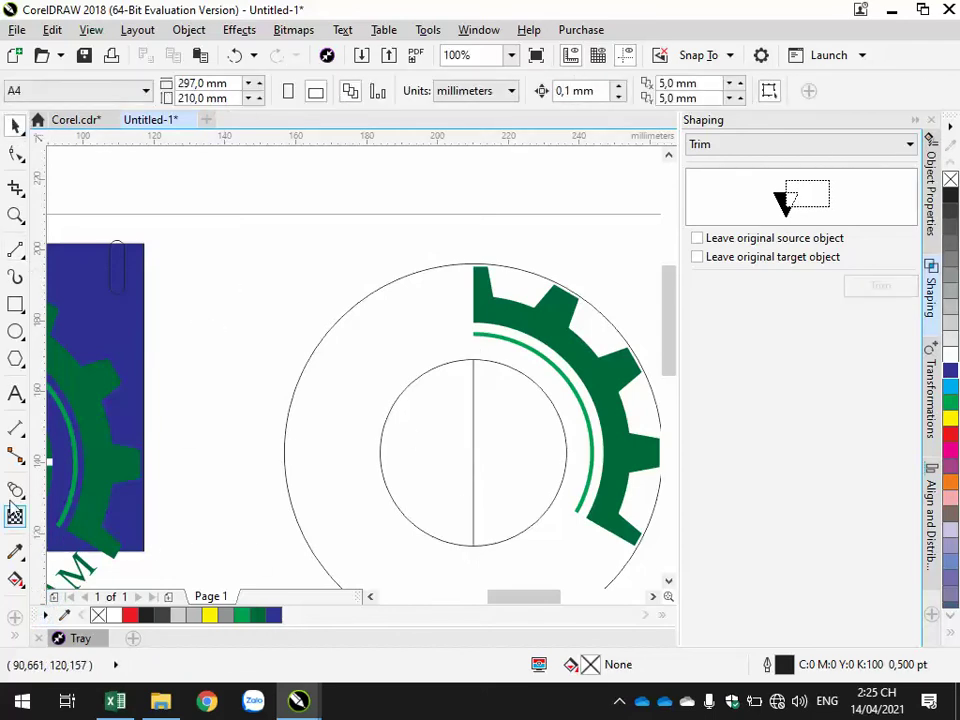
Choose the horizontal double-headed arrow shape and try to draw it from the inner circle's top quadrant.
{"action": "left_click", "coordinate": [22, 366]}
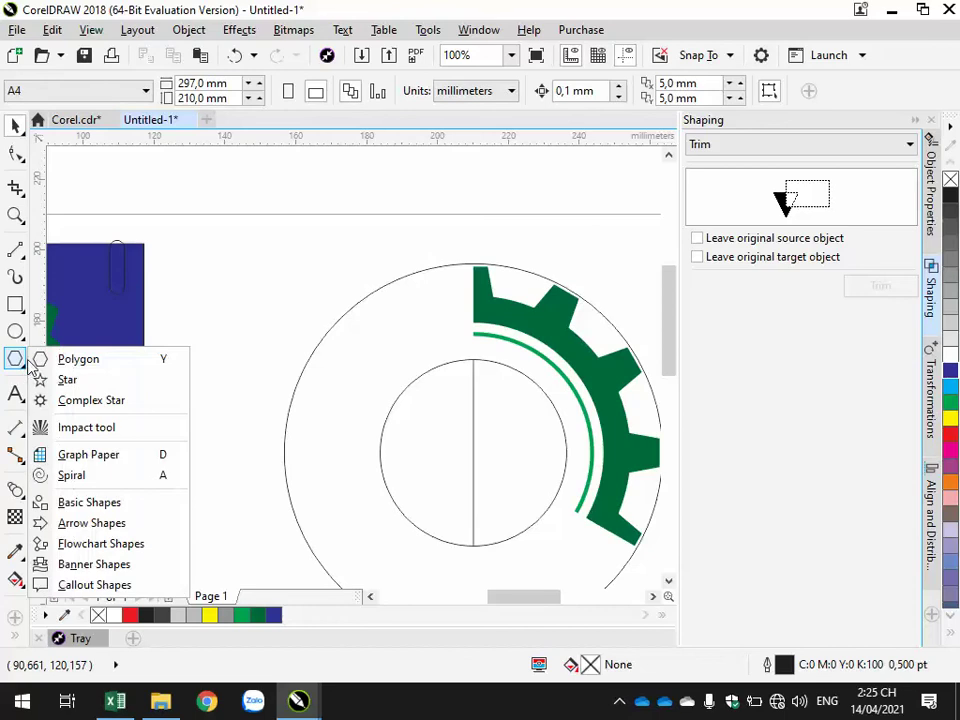
{"action": "left_click", "coordinate": [112, 523]}
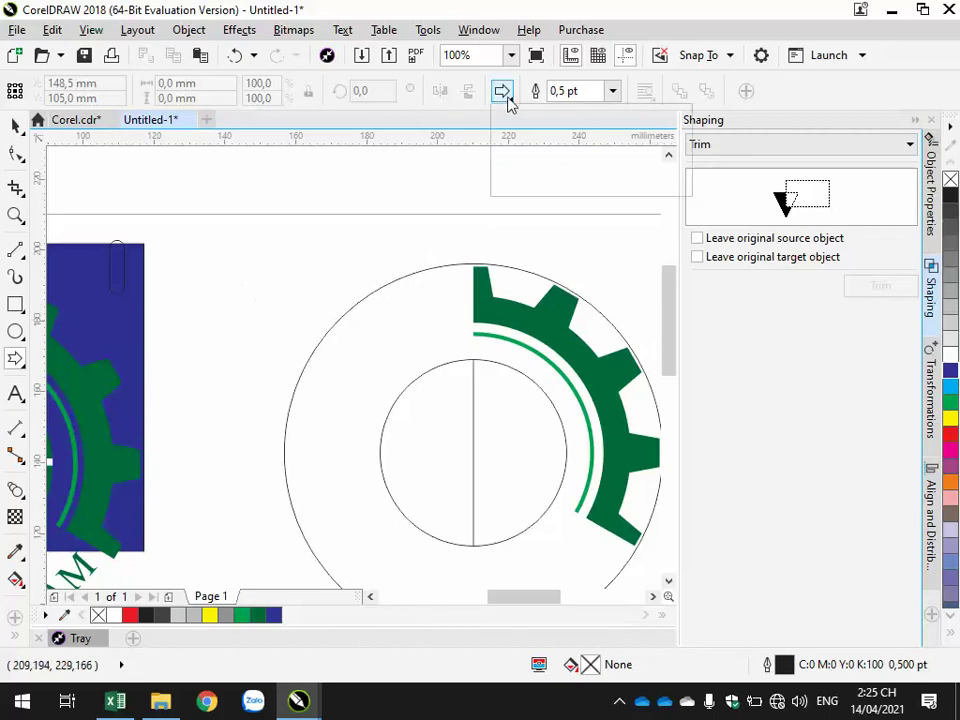
{"action": "left_click", "coordinate": [504, 93]}
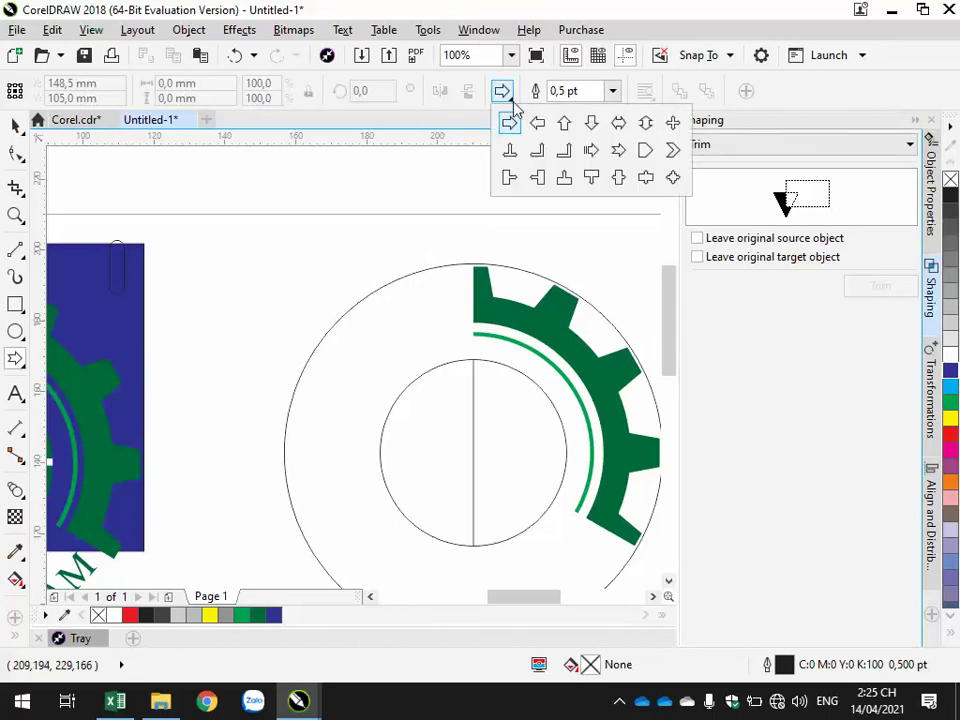
{"action": "left_click", "coordinate": [619, 122]}
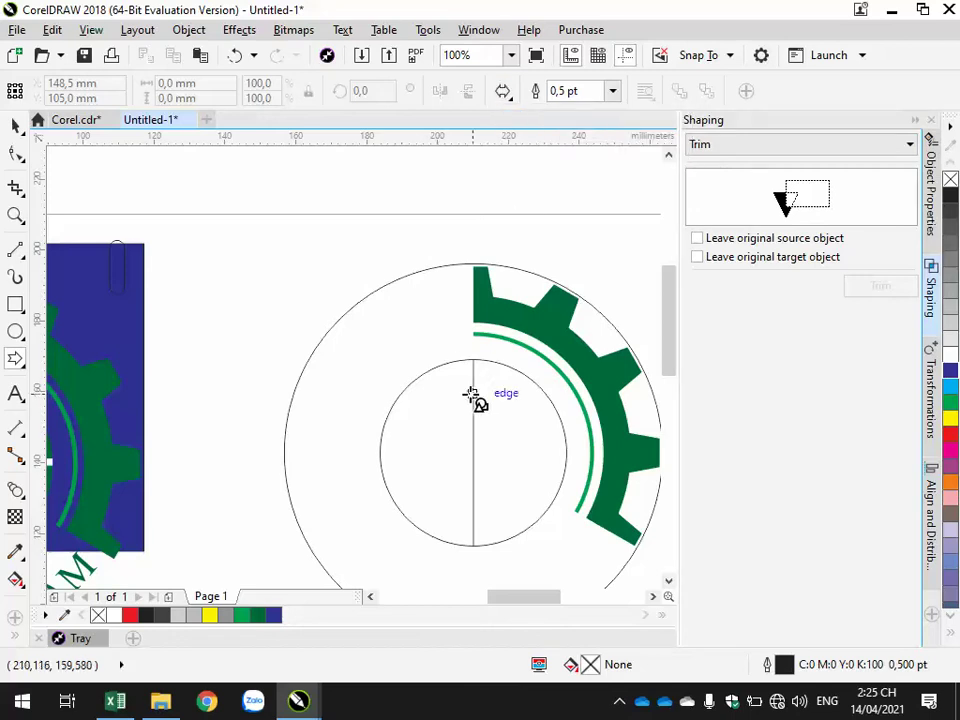
{"action": "left_click_drag", "start_coordinate": [474, 358], "coordinate": [472, 546]}
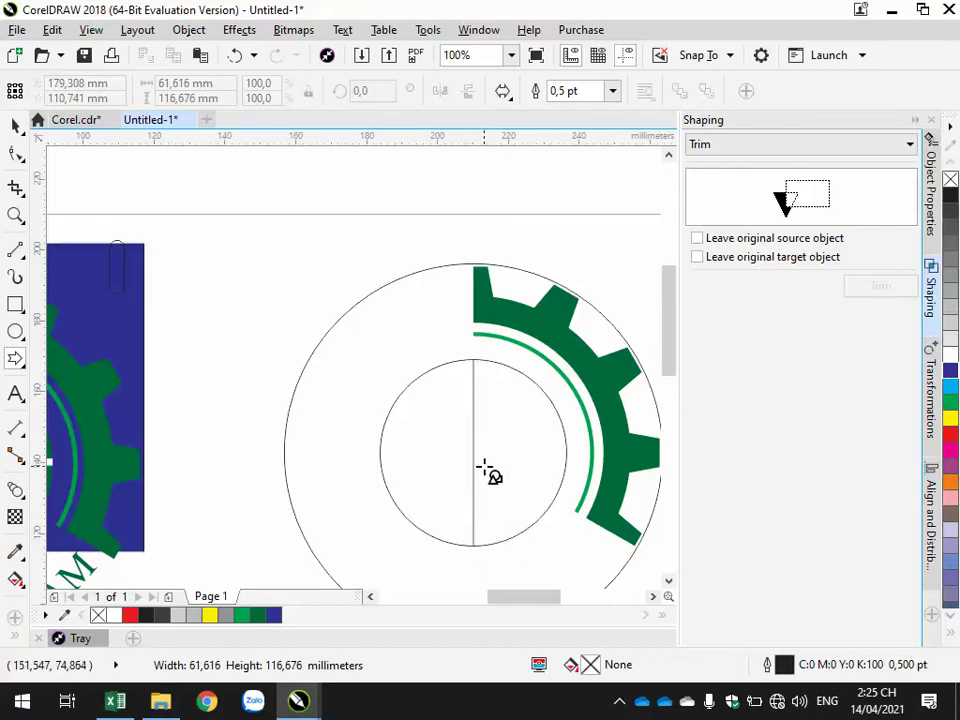
{"action": "key", "text": "space"}
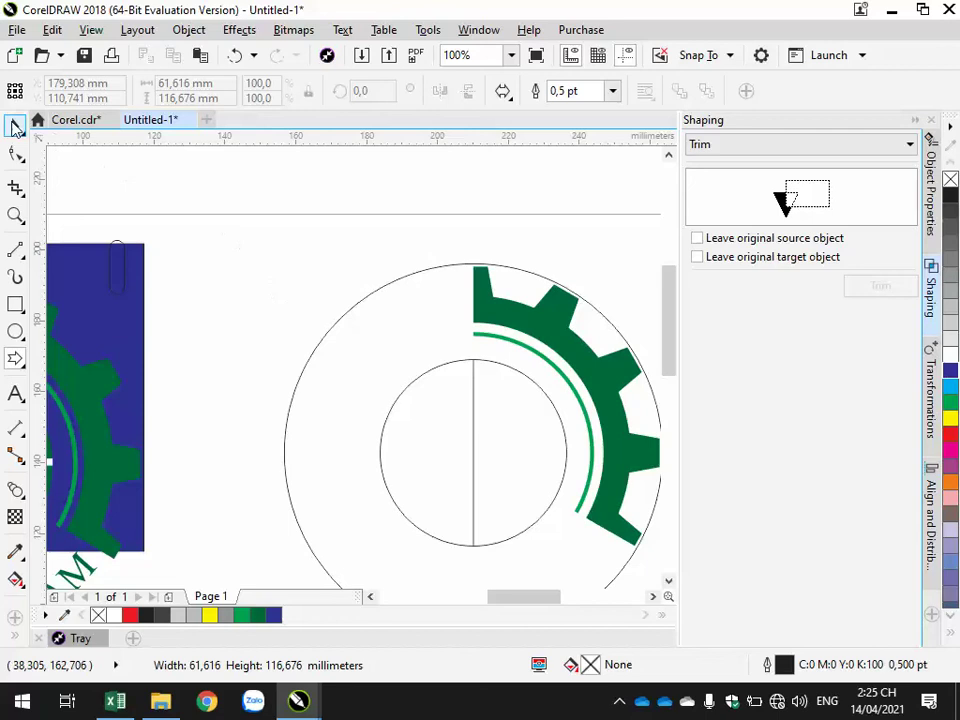
Delete the vertical line across the inner circle.
{"action": "left_click", "coordinate": [430, 458]}
{"action": "left_click", "coordinate": [474, 448]}
{"action": "key", "text": "Delete"}
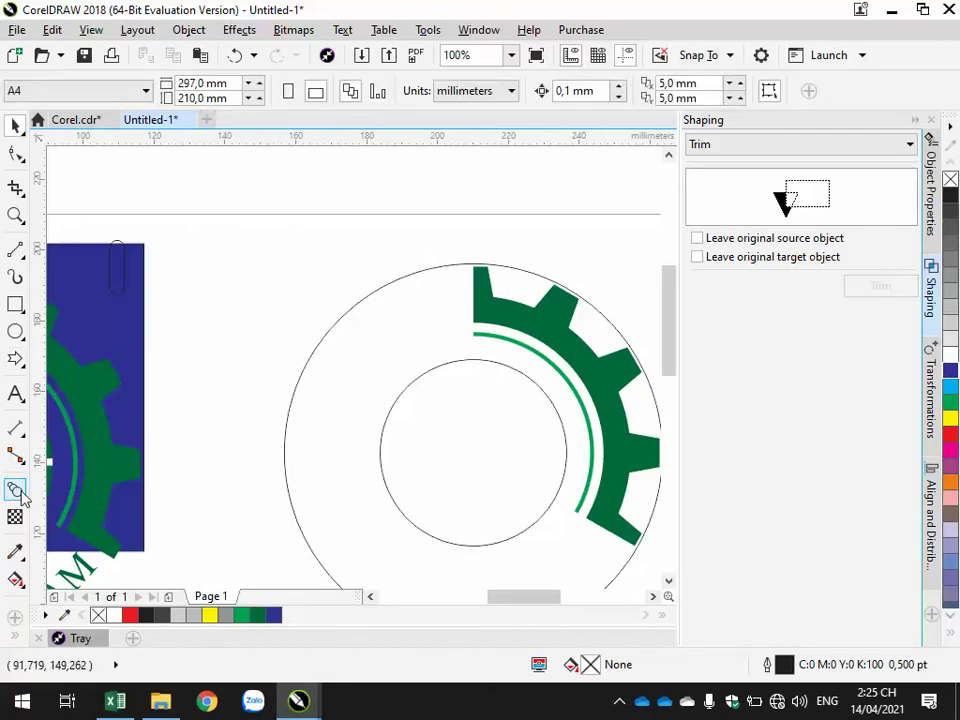
Draw a double-headed arrow about 45 mm long and 21 mm wide, and rotate it 90° to stand upright beside the circles.
{"action": "left_click", "coordinate": [15, 359]}
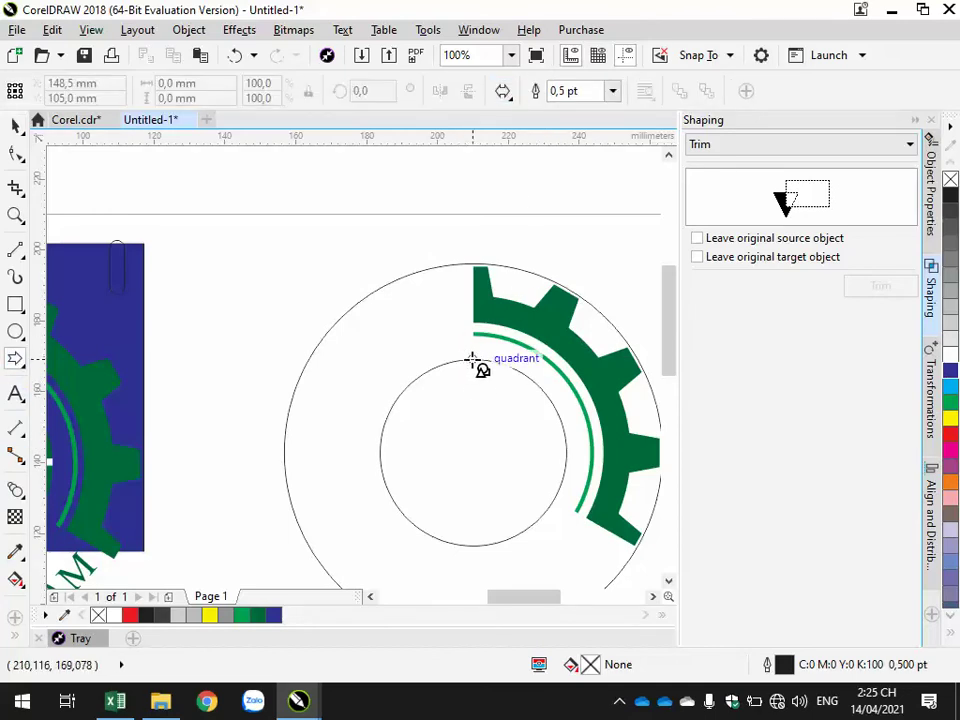
{"action": "left_click_drag", "start_coordinate": [473, 358], "coordinate": [636, 435]}
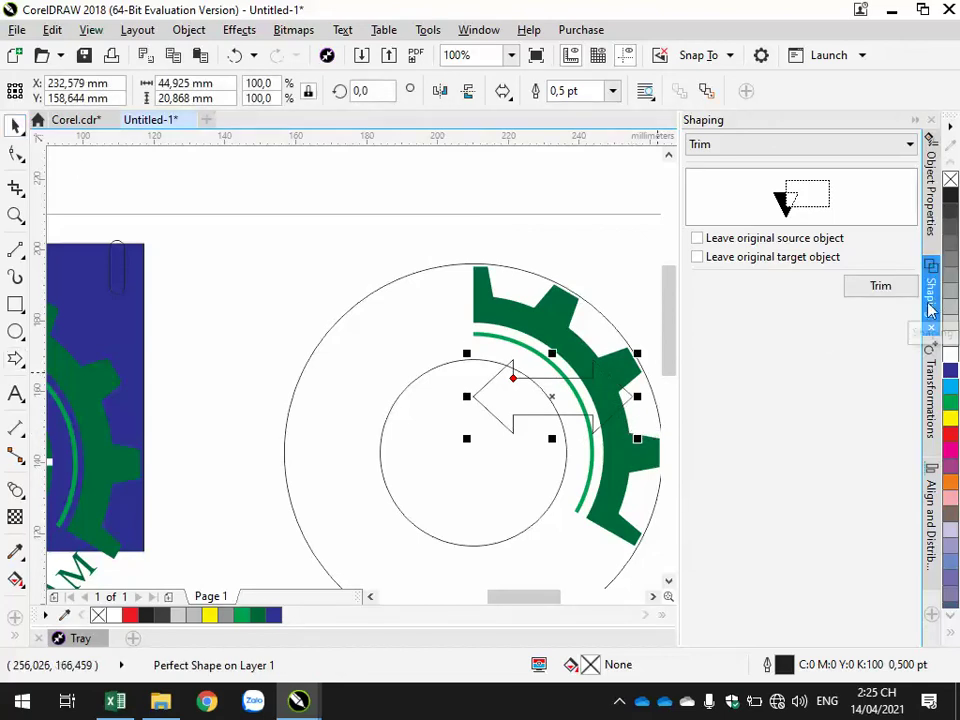
{"action": "left_click", "coordinate": [561, 377]}
{"action": "left_click_drag", "start_coordinate": [641, 351], "coordinate": [515, 327]}
{"action": "left_click_drag", "start_coordinate": [553, 421], "coordinate": [240, 328]}
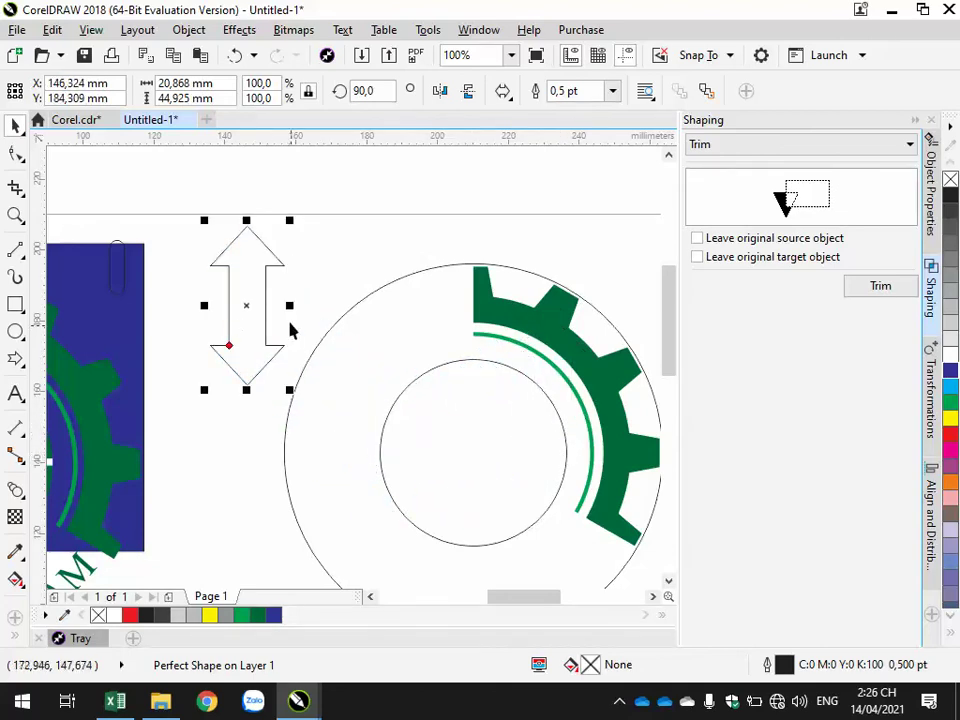
Align the upright double-headed arrow with the inner circle's centre, both horizontally and vertically.
{"action": "left_click", "coordinate": [439, 368], "text": "shift"}
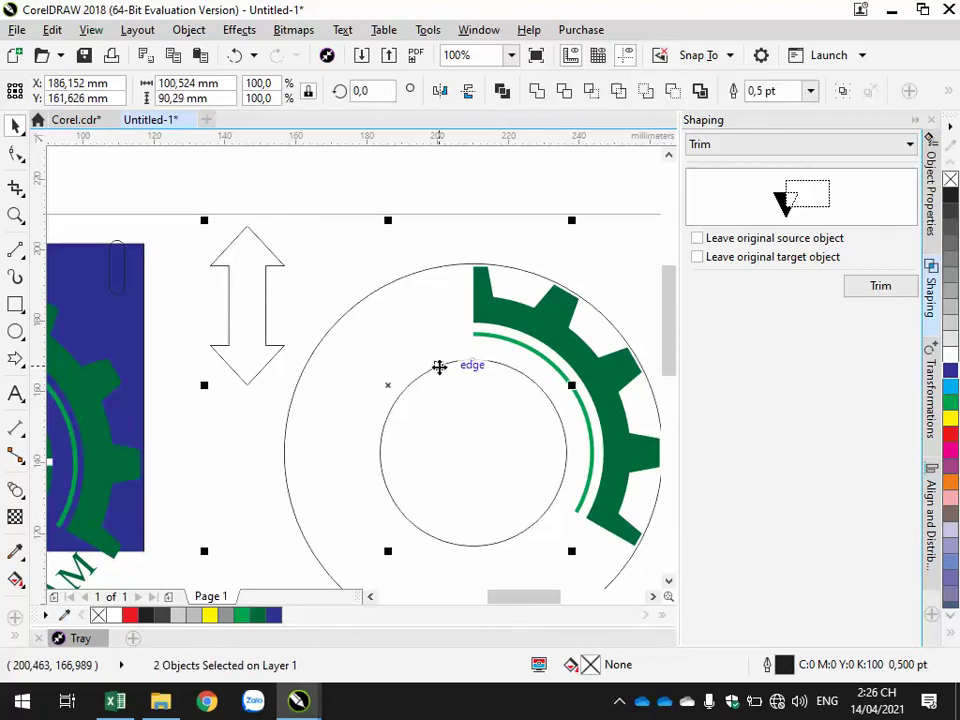
{"action": "key", "text": "c"}
{"action": "key", "text": "e"}
{"action": "key", "text": "Escape"}
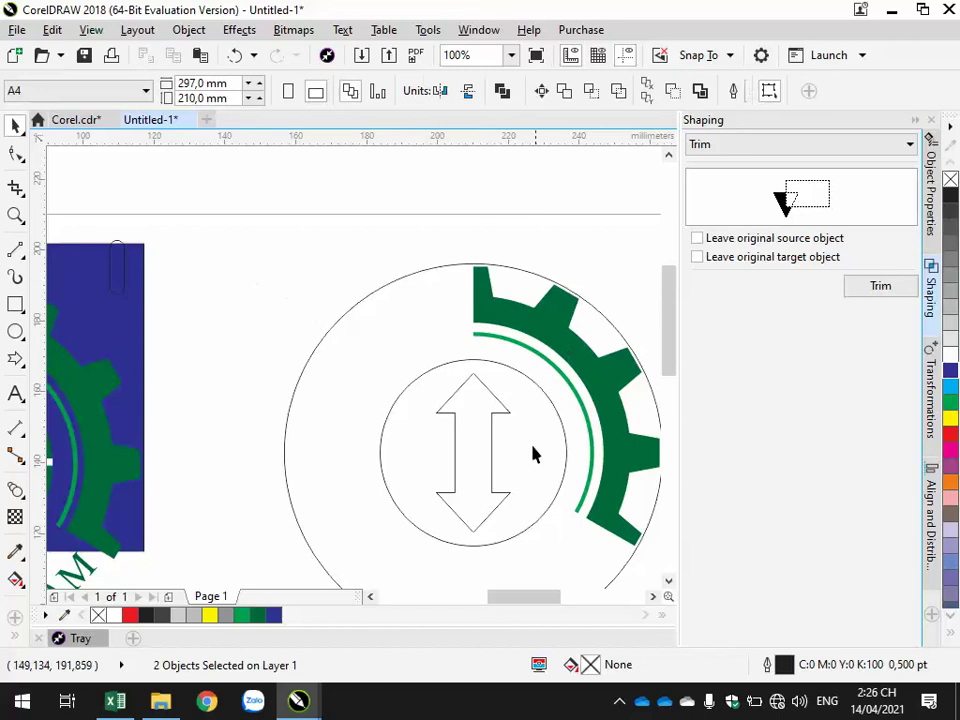
Narrow the double-headed arrow symmetrically about its centre to 50% of its width, about 10.4 mm.
{"action": "left_click", "coordinate": [495, 418]}
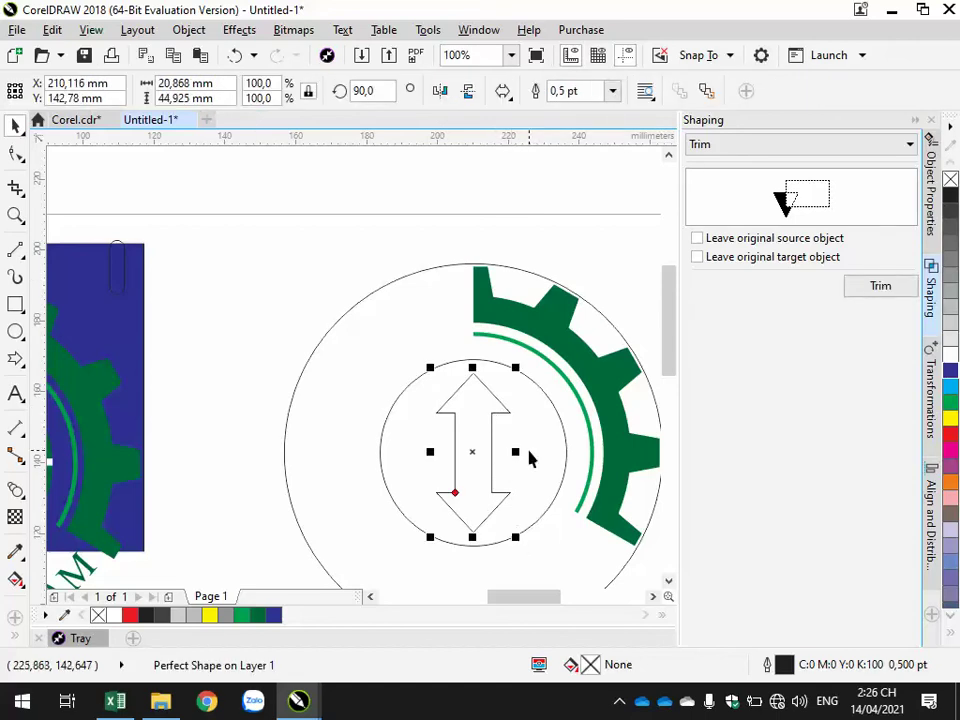
{"action": "left_click_drag", "start_coordinate": [516, 451], "coordinate": [505, 453]}
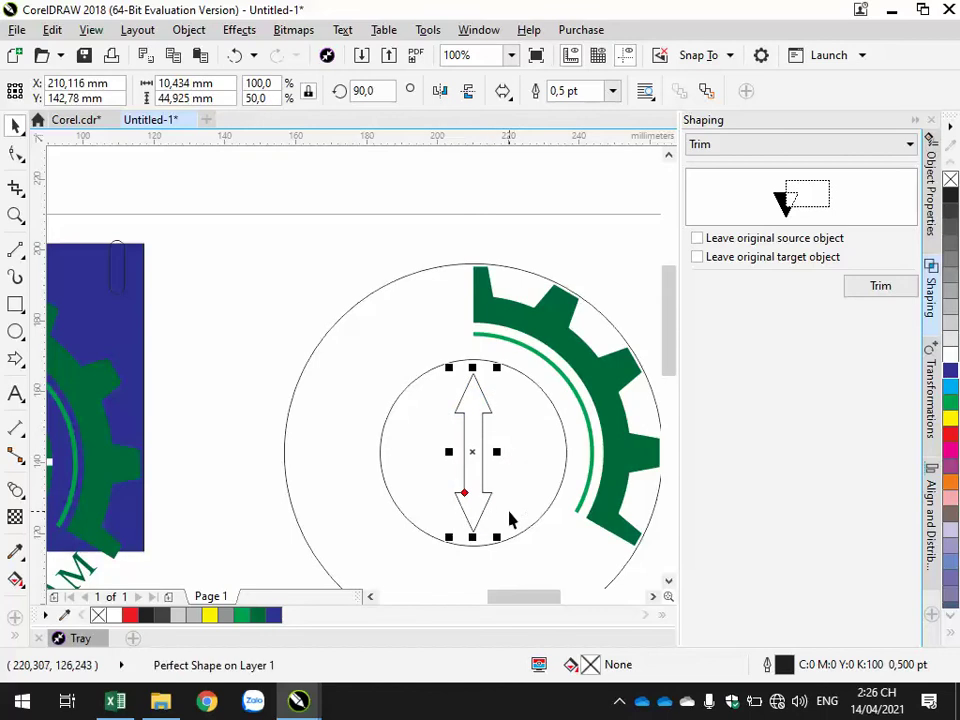
{"action": "scroll", "coordinate": [172, 485], "scroll_direction": "down", "scroll_amount": 1}
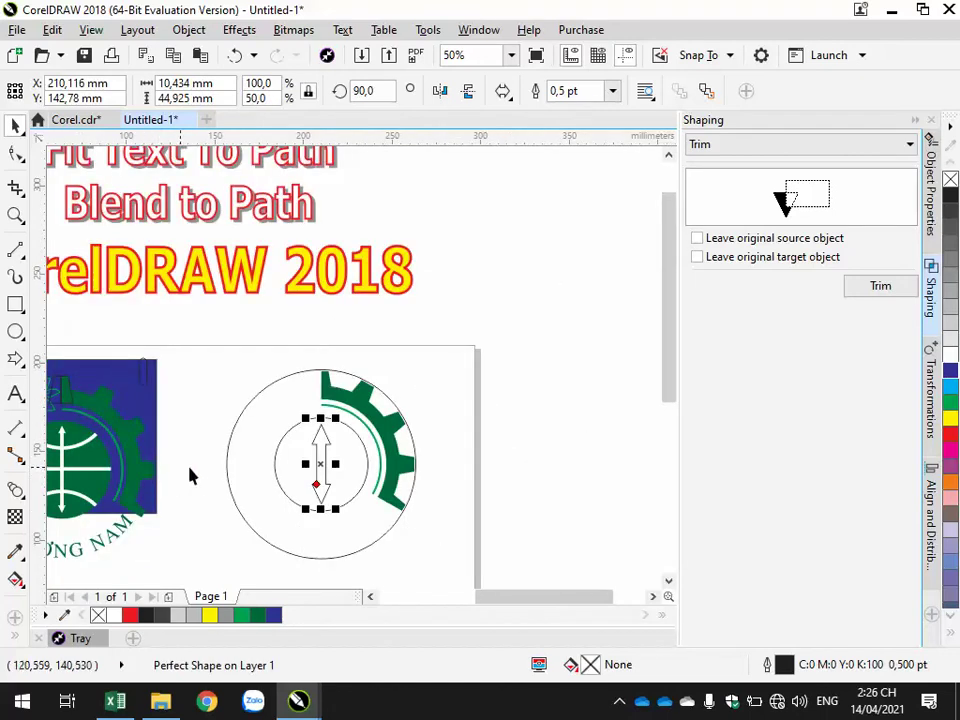
{"action": "scroll", "coordinate": [306, 486], "scroll_direction": "up", "scroll_amount": 2}
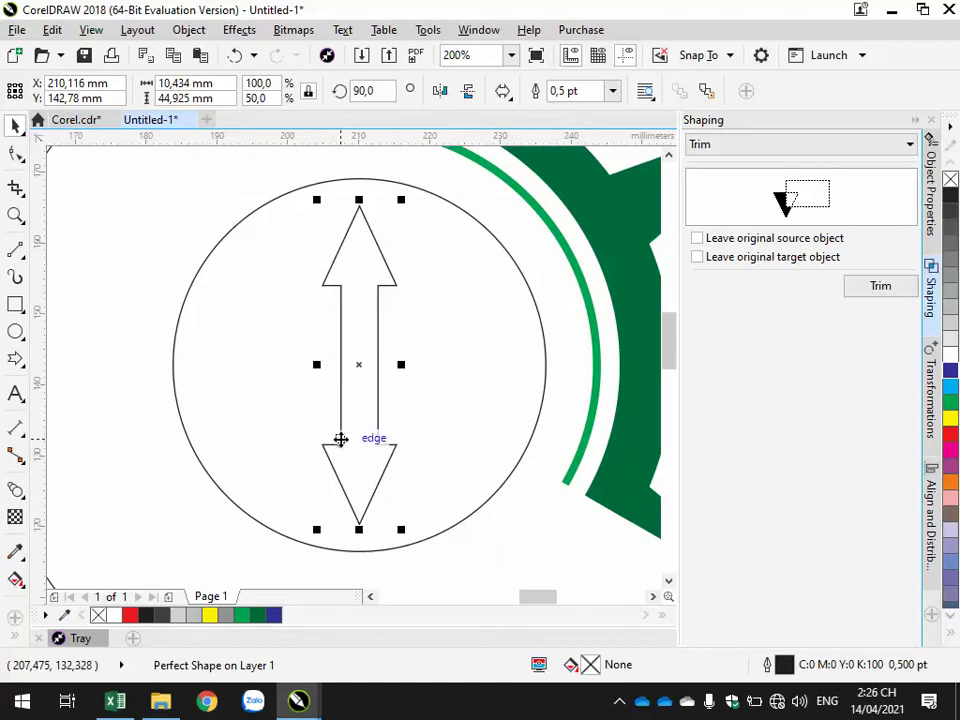
Reshape the double-headed arrow so both heads are much shorter and the shaft is slightly thinner.
{"action": "key", "text": "F10"}
{"action": "left_click_drag", "start_coordinate": [341, 447], "coordinate": [343, 489]}
{"action": "left_click", "coordinate": [167, 360]}
{"action": "scroll", "coordinate": [167, 360], "scroll_direction": "down", "scroll_amount": 1}
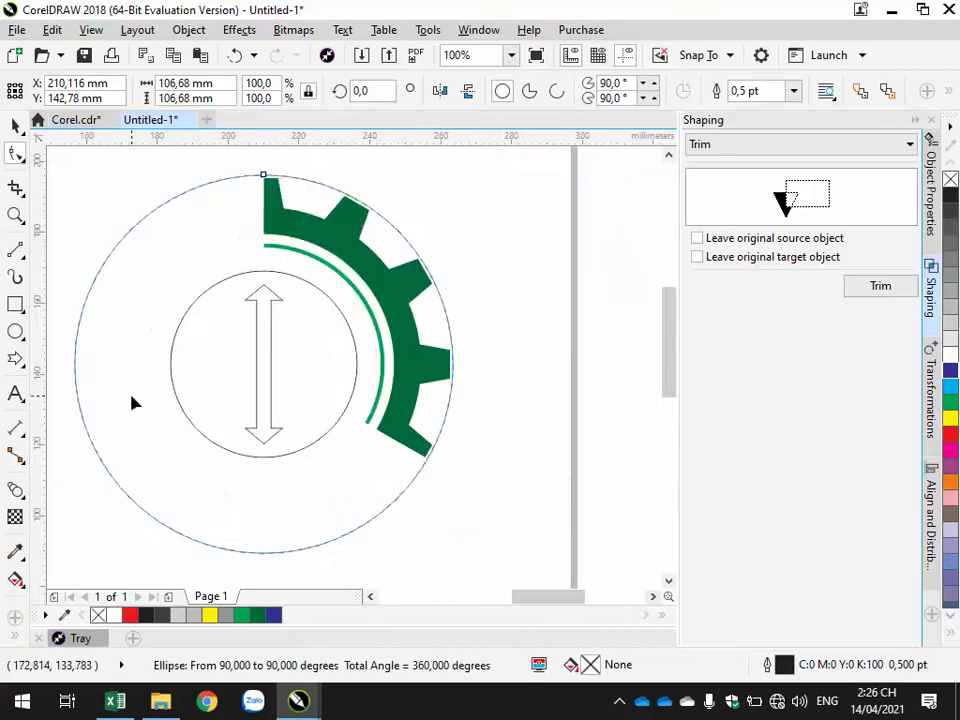
{"action": "scroll", "coordinate": [137, 401], "scroll_direction": "down", "scroll_amount": 1}
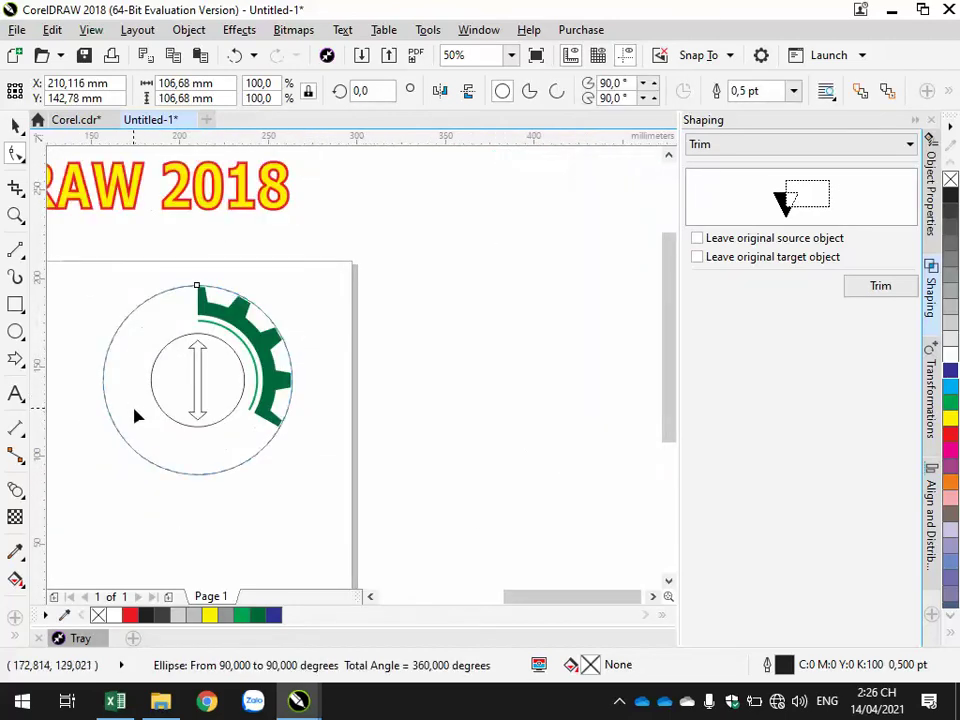
{"action": "left_click", "coordinate": [372, 597]}
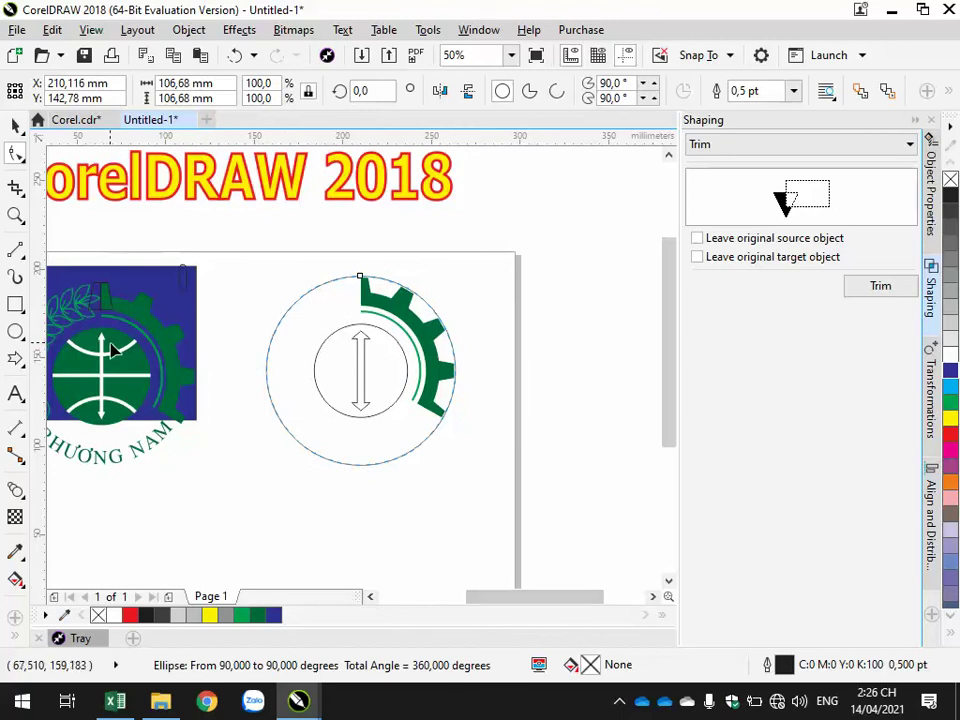
Widen the arrow's shaft to a little over half the width of its short heads.
{"action": "scroll", "coordinate": [363, 404], "scroll_direction": "up", "scroll_amount": 3}
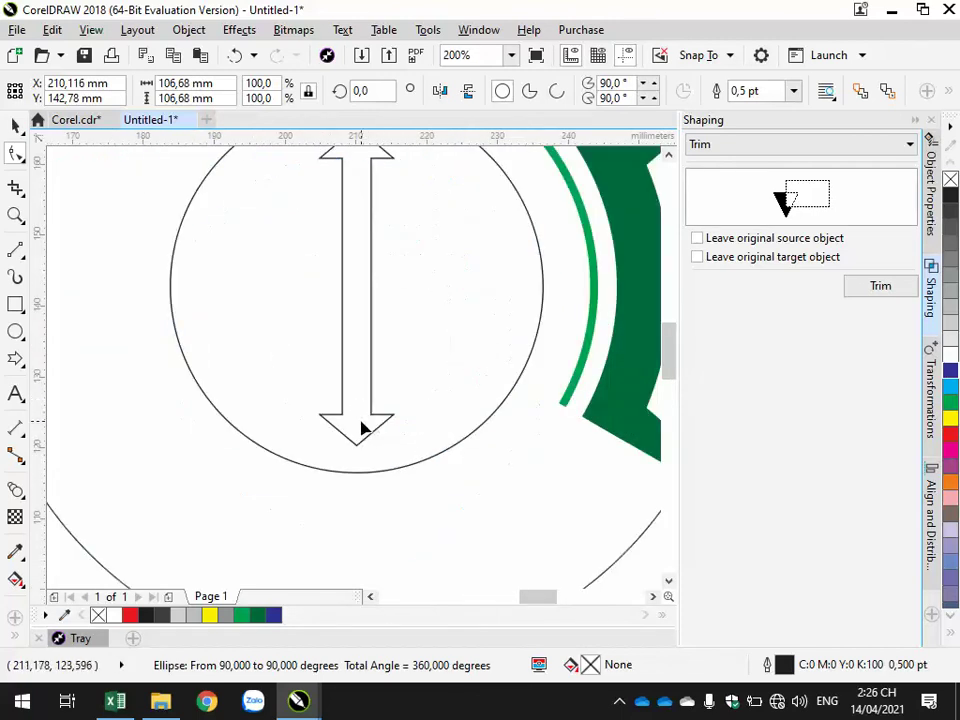
{"action": "left_click", "coordinate": [338, 418]}
{"action": "left_click_drag", "start_coordinate": [336, 421], "coordinate": [337, 420]}
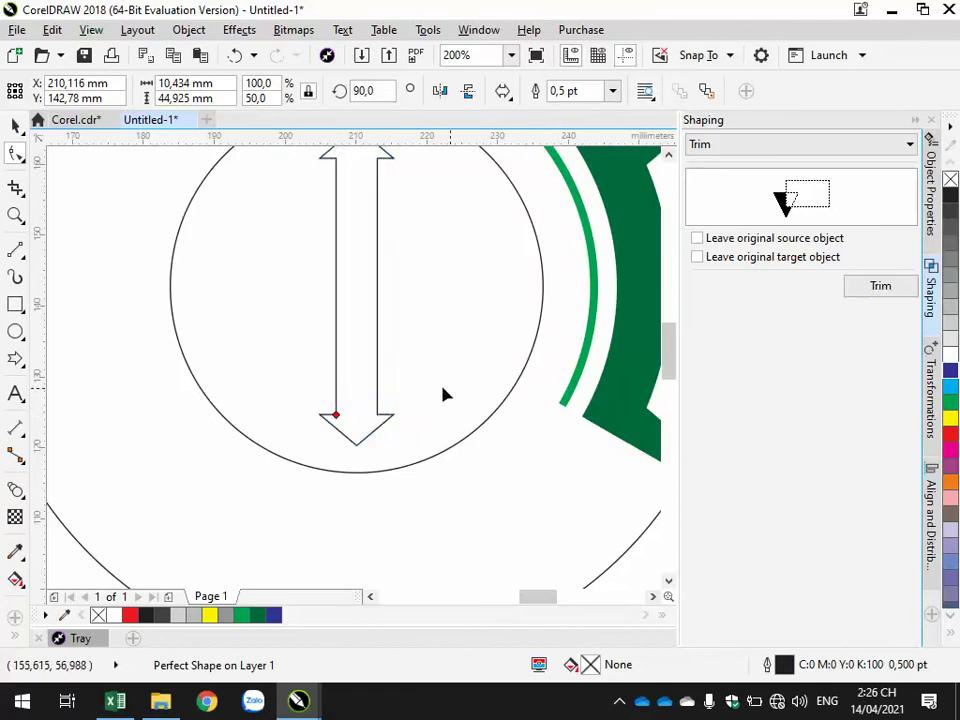
Narrow the whole double-headed arrow symmetrically to about 5.8 mm wide, keeping it centred in the inner circle.
{"action": "left_click", "coordinate": [15, 124]}
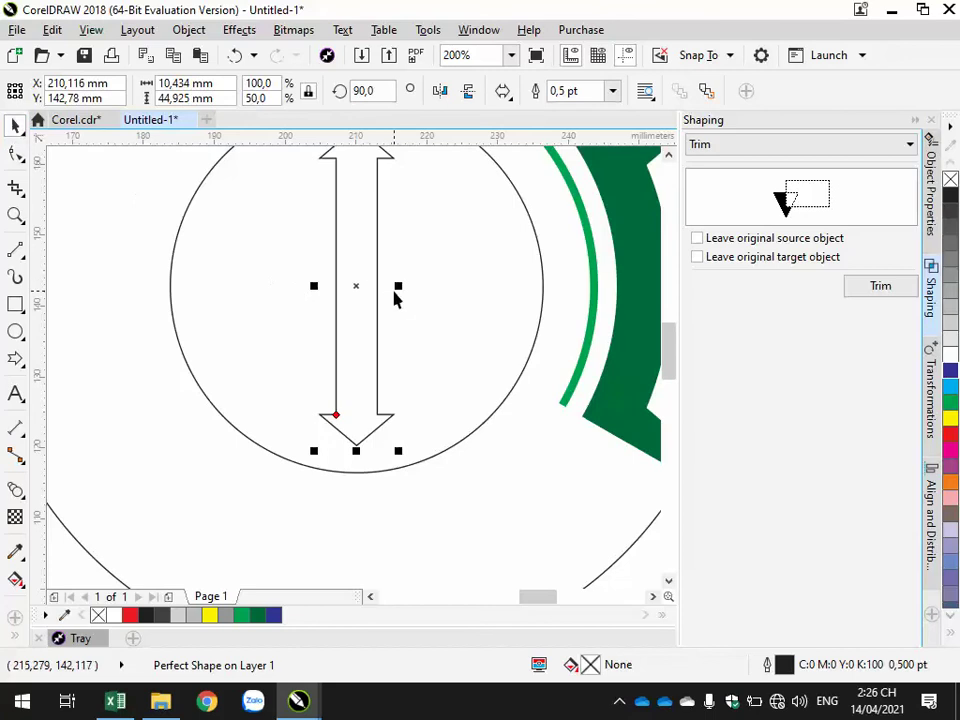
{"action": "left_click_drag", "start_coordinate": [403, 286], "coordinate": [393, 287]}
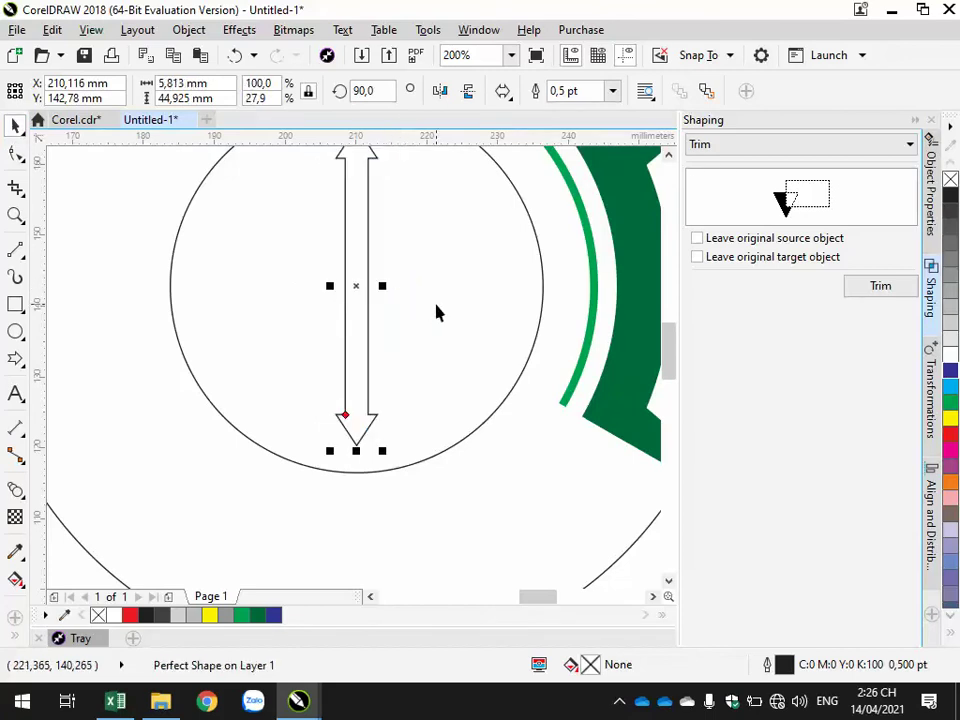
{"action": "left_click", "coordinate": [137, 218]}
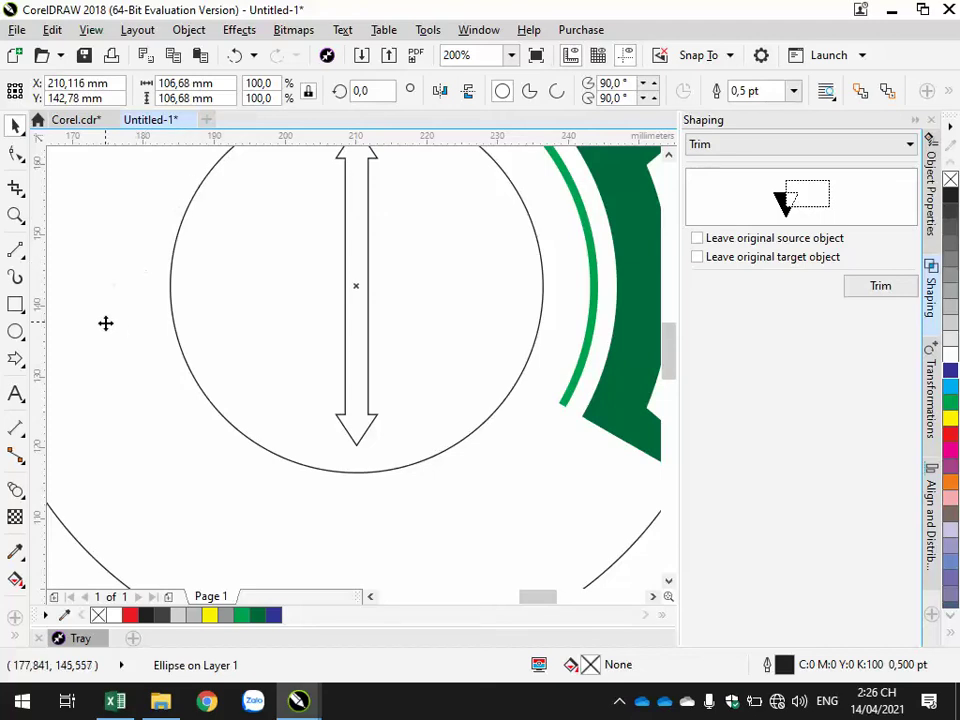
{"action": "scroll", "coordinate": [105, 321], "scroll_direction": "down", "scroll_amount": 2}
{"action": "left_click", "coordinate": [241, 307]}
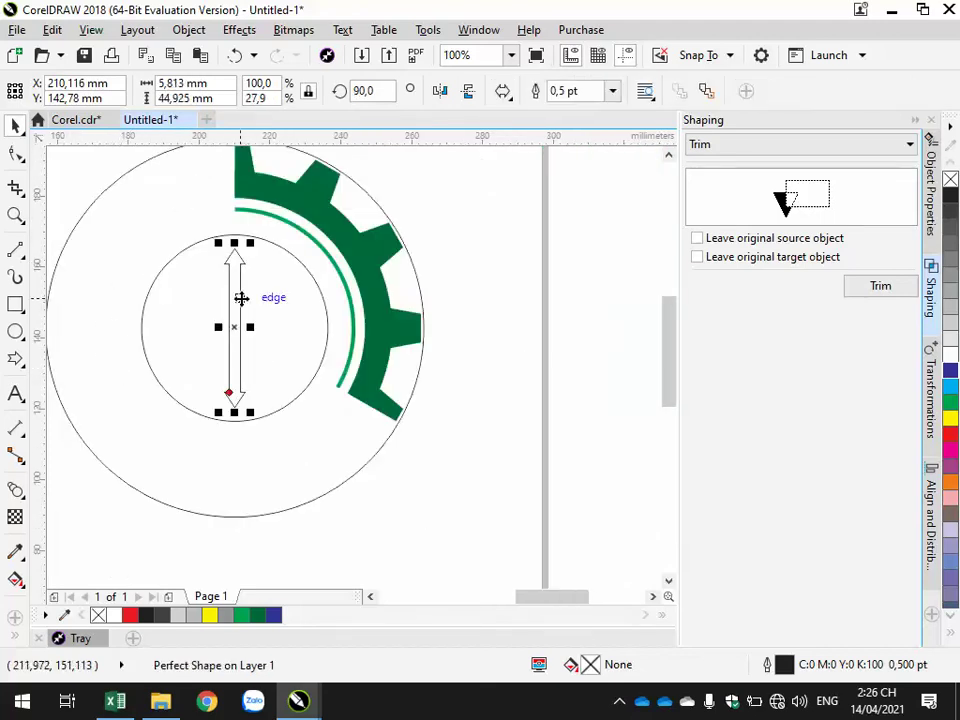
Draw a rectangle about 3.2 mm wide and 9.3 mm high, snapped across the arrow's shaft inside the inner circle.
{"action": "left_click", "coordinate": [370, 596]}
{"action": "left_click", "coordinate": [388, 570]}
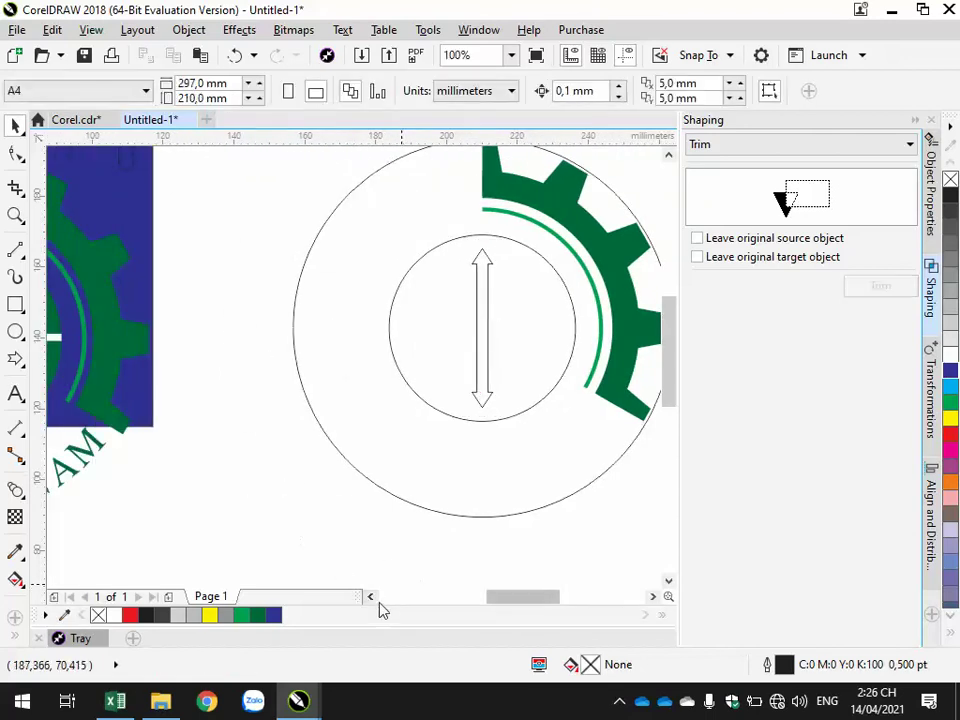
{"action": "left_click", "coordinate": [370, 596]}
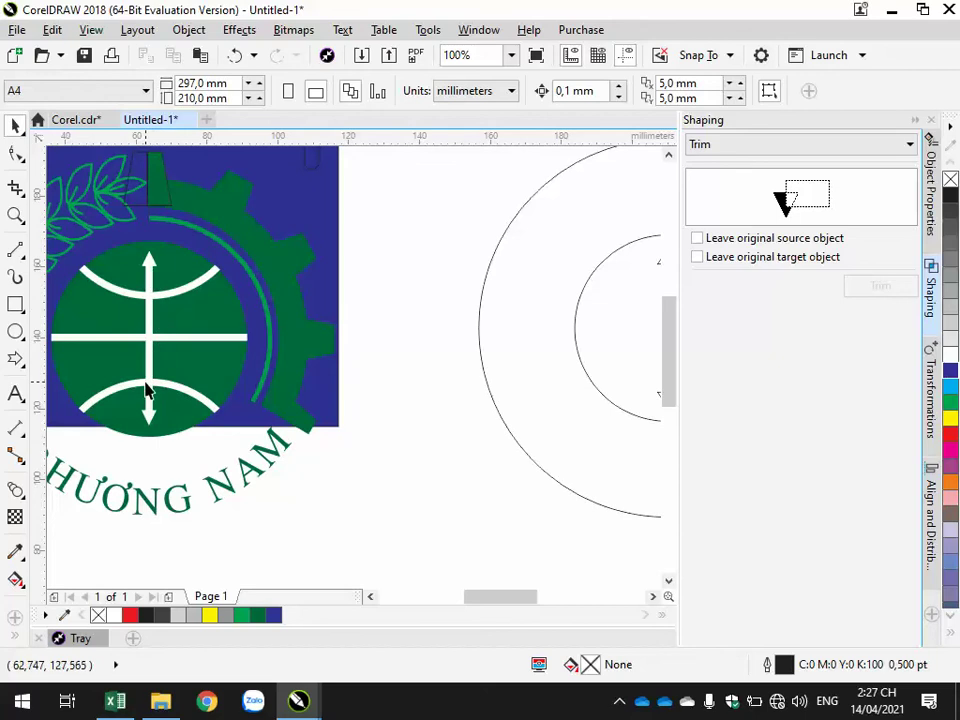
{"action": "left_click", "coordinate": [654, 597]}
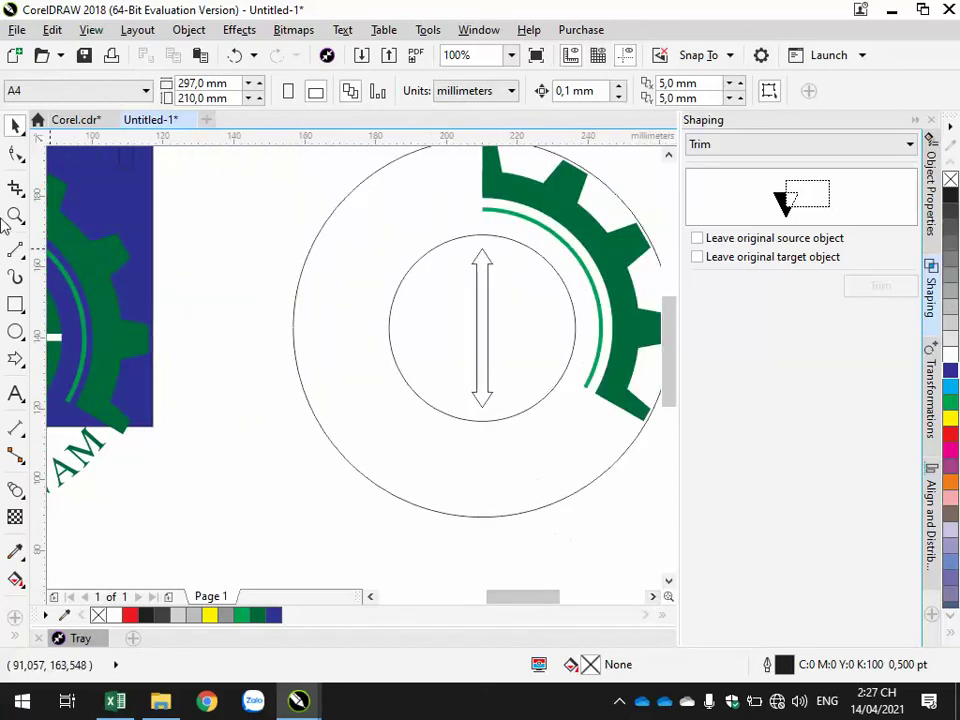
{"action": "left_click", "coordinate": [15, 304]}
{"action": "scroll", "coordinate": [521, 399], "scroll_direction": "up", "scroll_amount": 3}
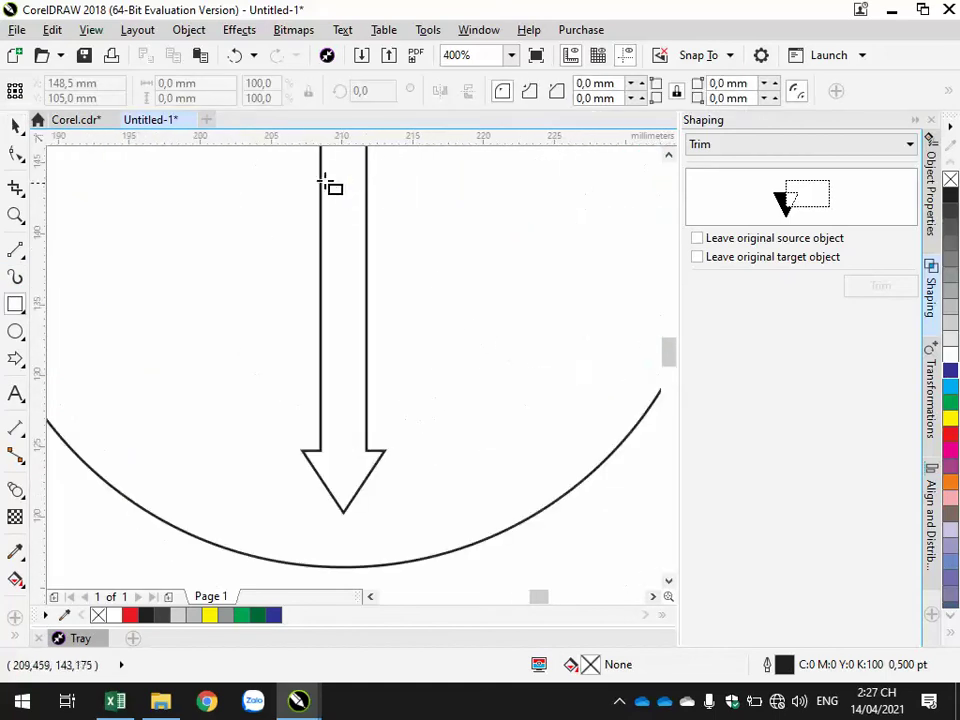
{"action": "left_click_drag", "start_coordinate": [321, 173], "coordinate": [366, 306]}
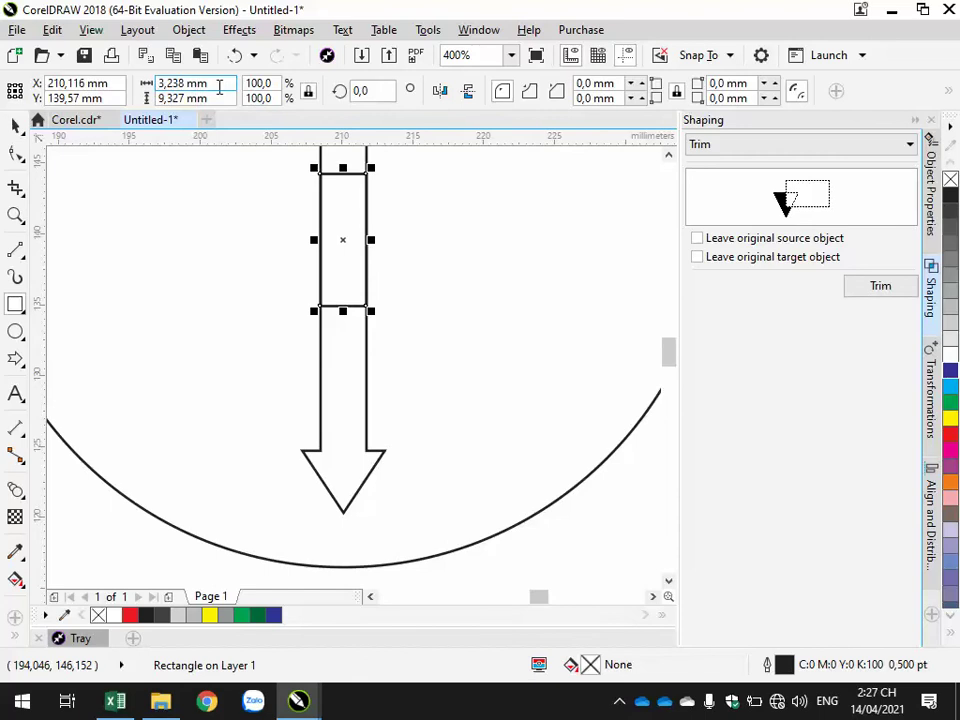
{"action": "left_click", "coordinate": [219, 86]}
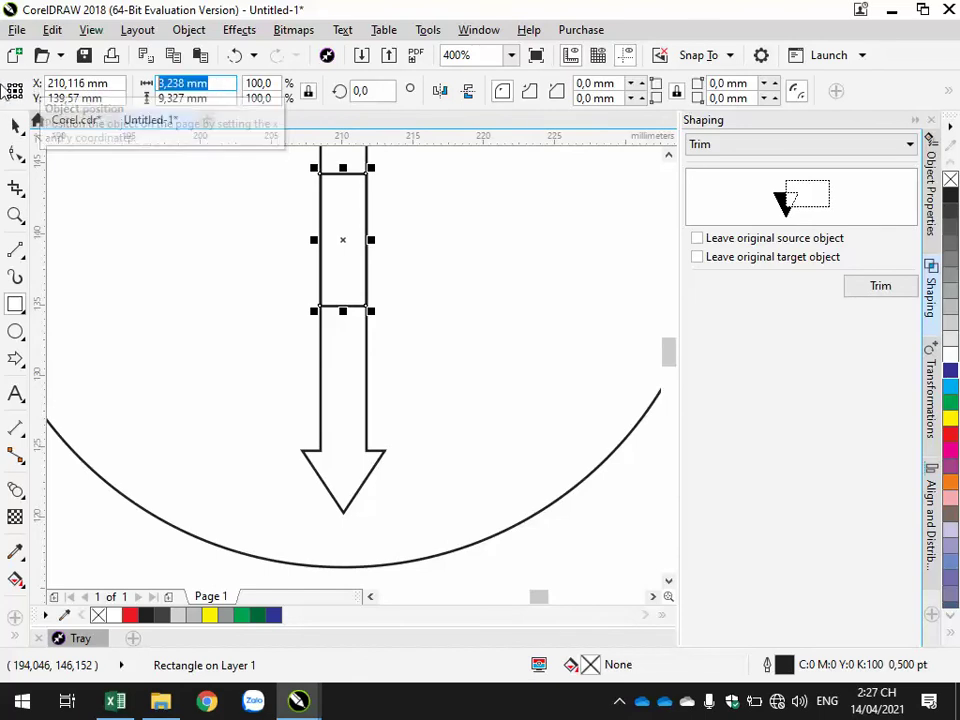
Rotate the rectangle 90°, centre it on the inner circle and stretch it symmetrically to about 56.4 mm, past both sides of the circle.
{"action": "left_click", "coordinate": [17, 124]}
{"action": "scroll", "coordinate": [326, 441], "scroll_direction": "down", "scroll_amount": 2}
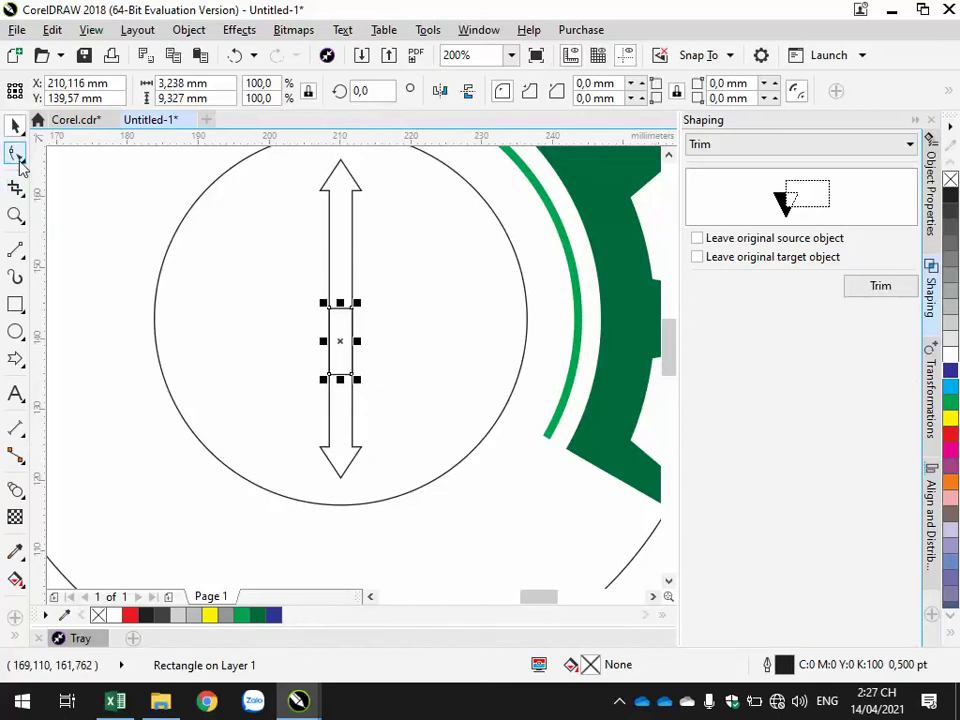
{"action": "left_click", "coordinate": [339, 367]}
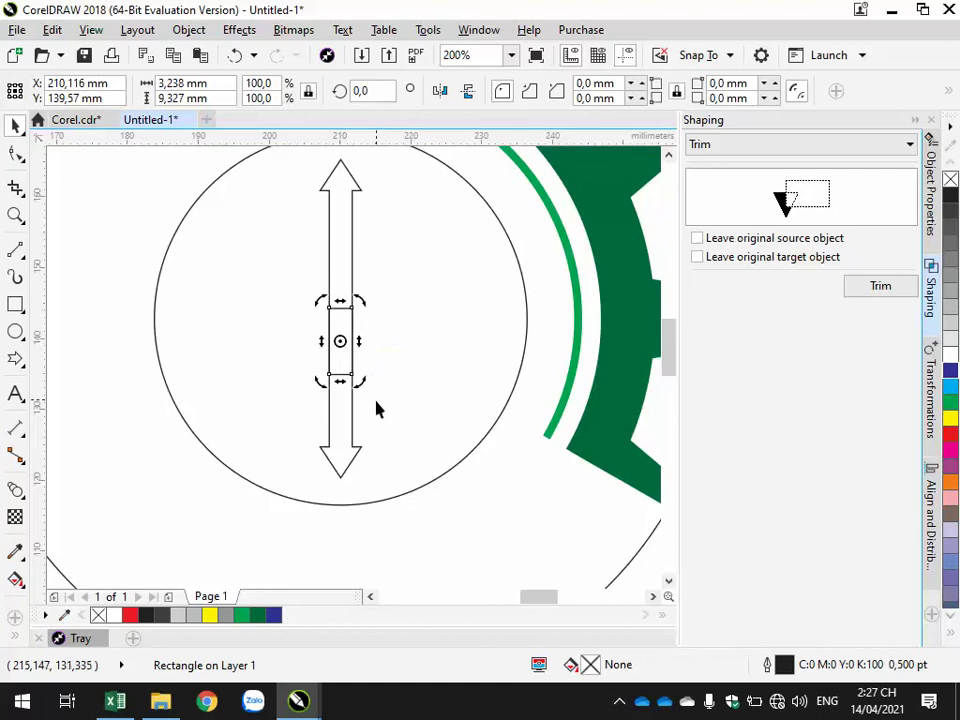
{"action": "left_click_drag", "start_coordinate": [362, 379], "coordinate": [420, 310]}
{"action": "left_click_drag", "start_coordinate": [362, 345], "coordinate": [547, 317]}
{"action": "scroll", "coordinate": [136, 487], "scroll_direction": "down", "scroll_amount": 2}
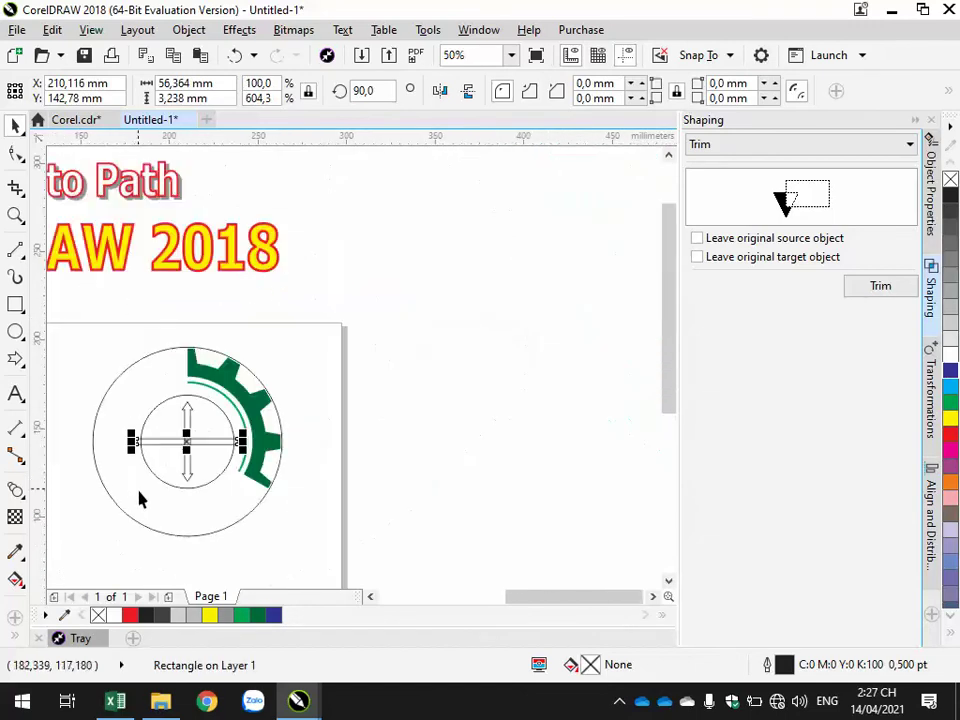
Intersect the inner circle with the horizontal bar, keeping the original source object, so the bar's ends follow the circle.
{"action": "left_click", "coordinate": [372, 598]}
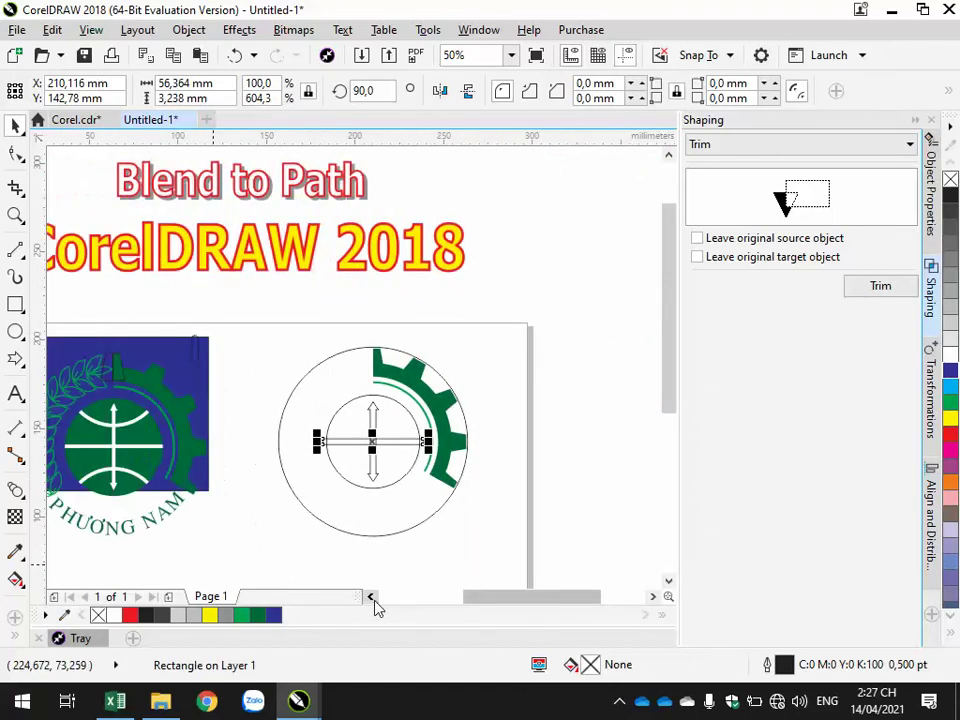
{"action": "scroll", "coordinate": [420, 500], "scroll_direction": "up", "scroll_amount": 2}
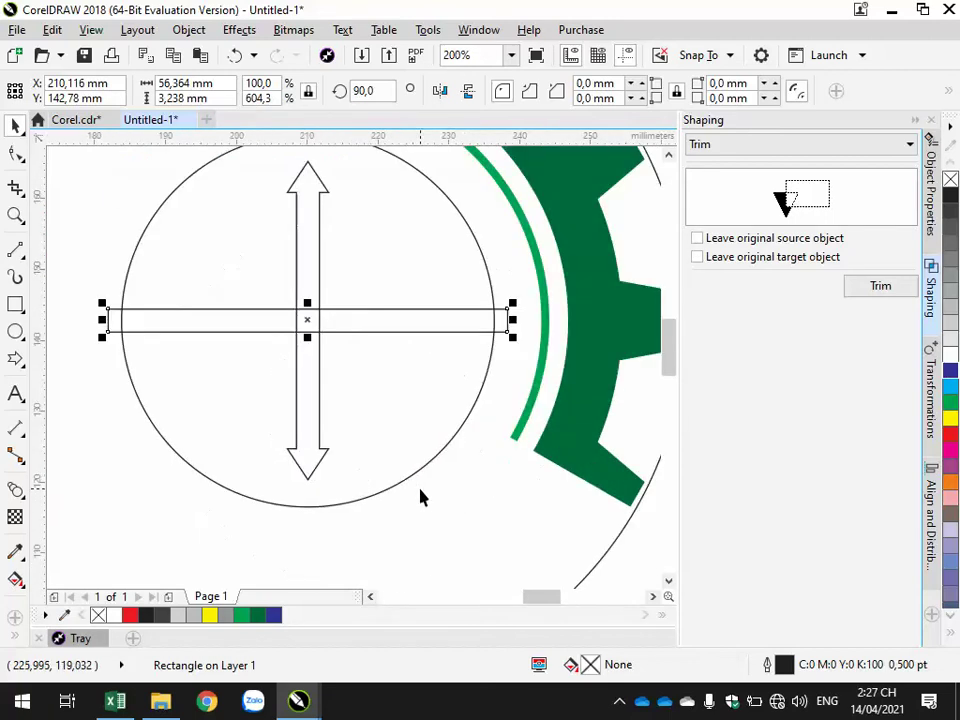
{"action": "left_click", "coordinate": [77, 176]}
{"action": "left_click", "coordinate": [124, 324]}
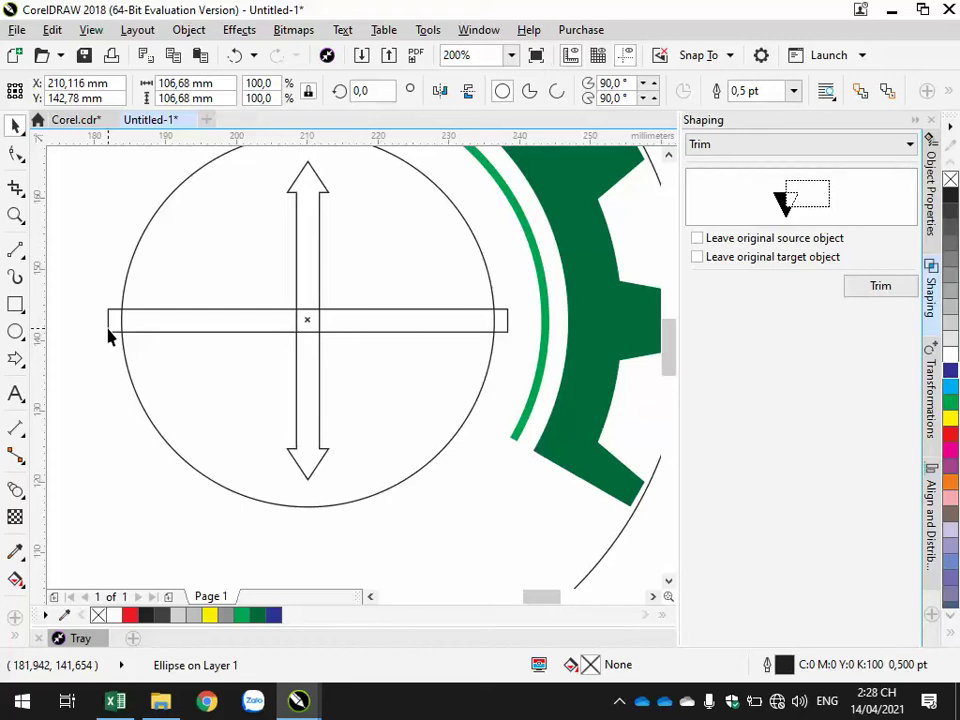
{"action": "left_click", "coordinate": [162, 207]}
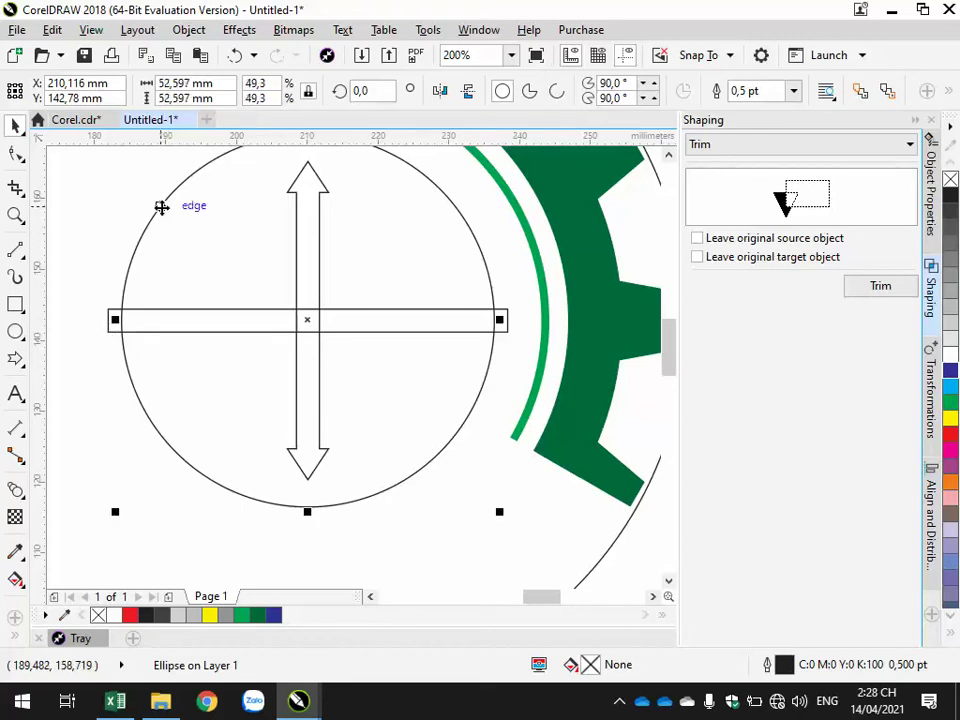
{"action": "left_click", "coordinate": [931, 285]}
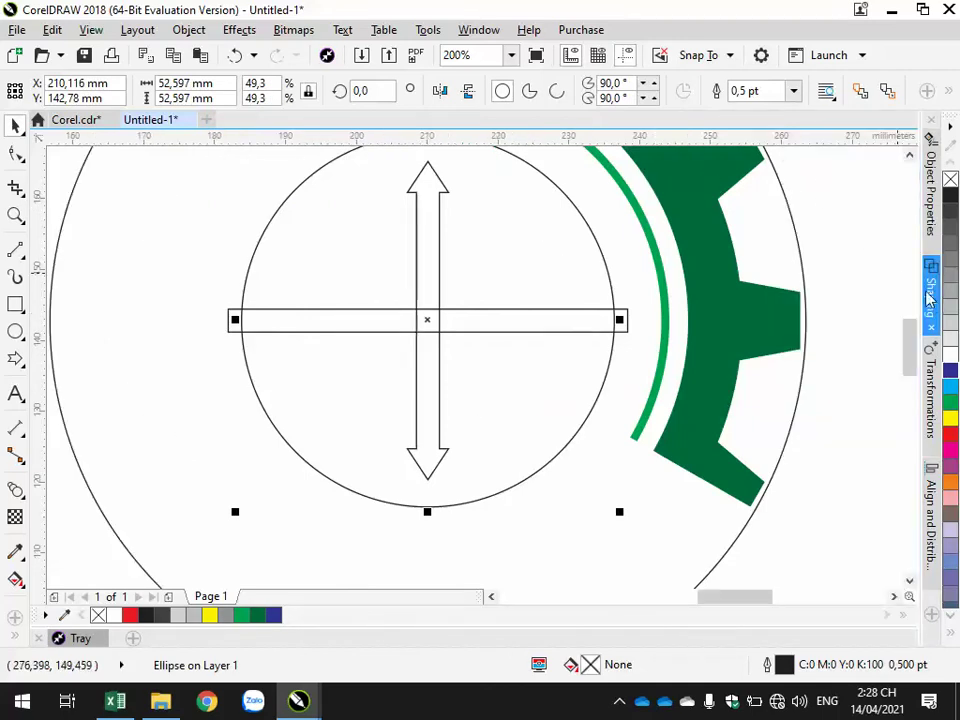
{"action": "left_click", "coordinate": [800, 147]}
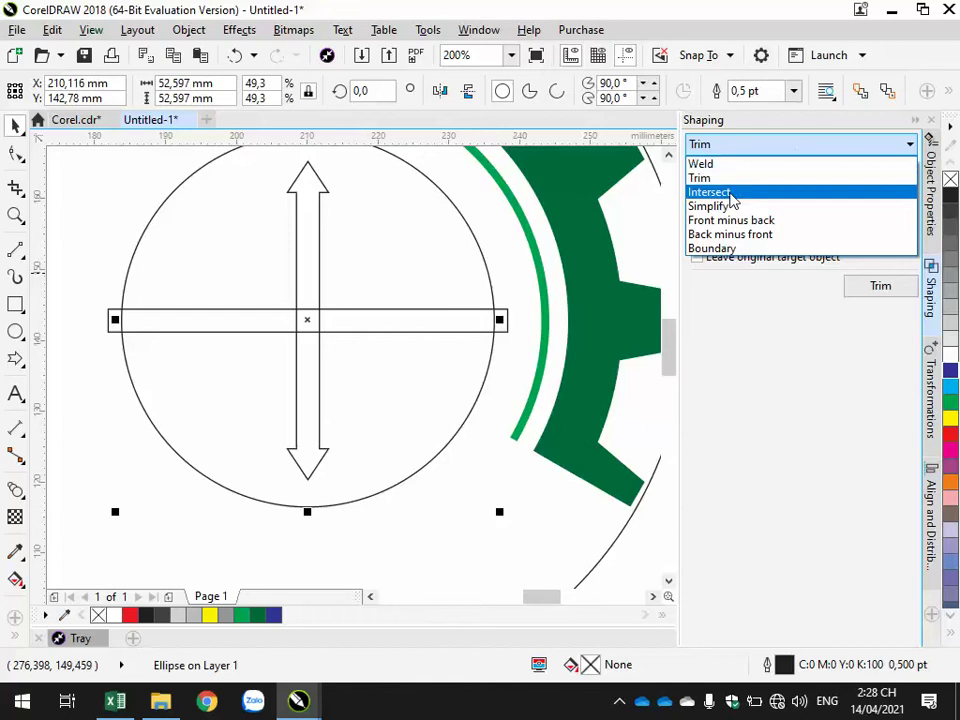
{"action": "left_click", "coordinate": [731, 192]}
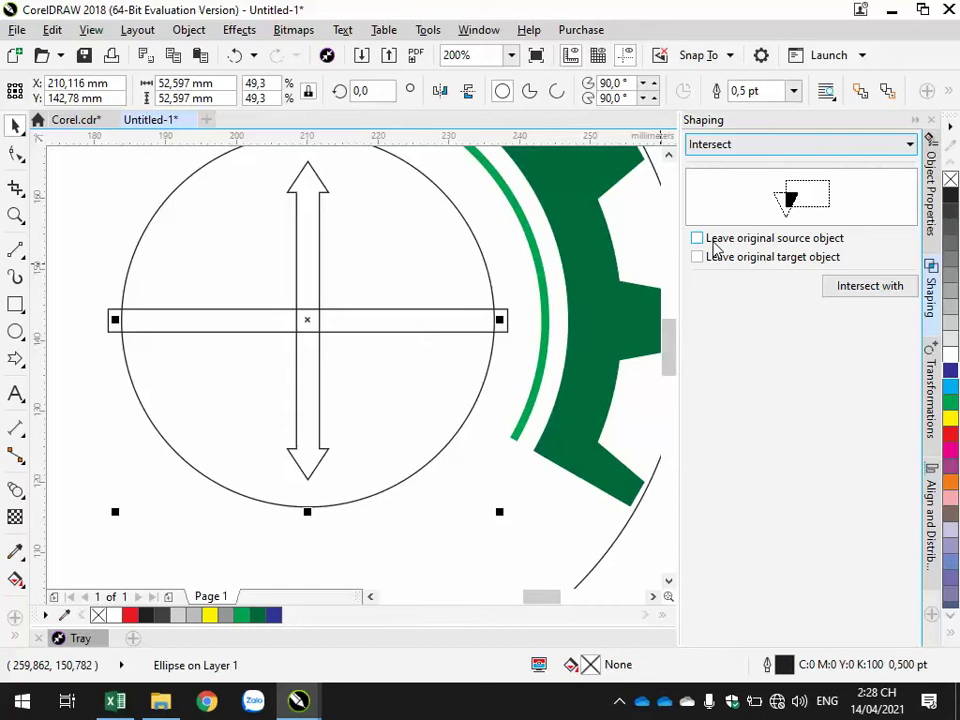
{"action": "left_click", "coordinate": [700, 241]}
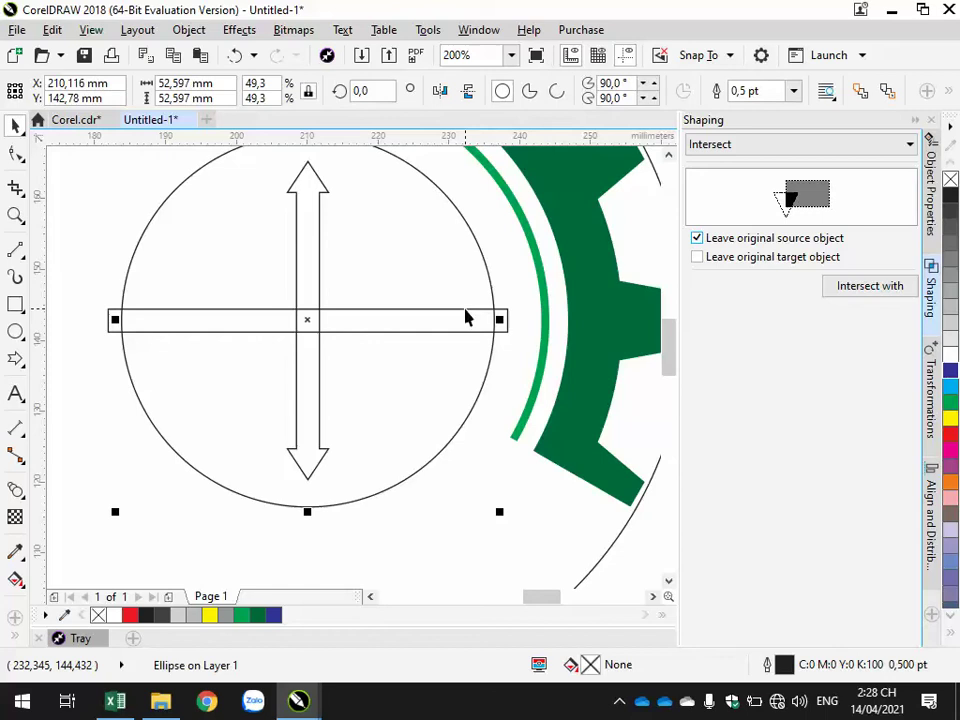
{"action": "left_click", "coordinate": [797, 285]}
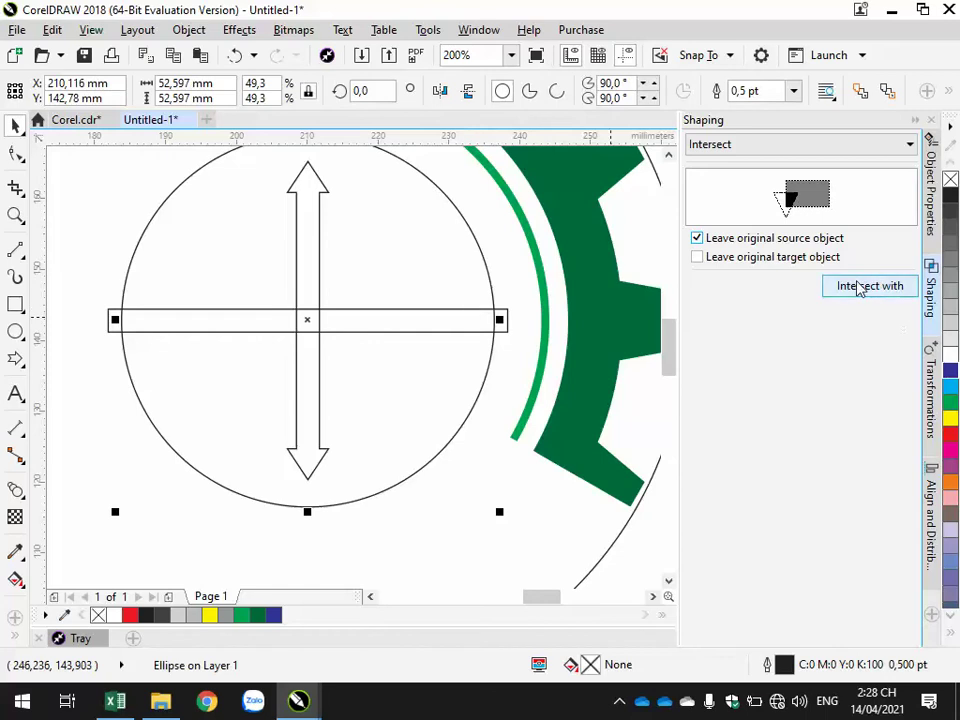
{"action": "left_click", "coordinate": [504, 336]}
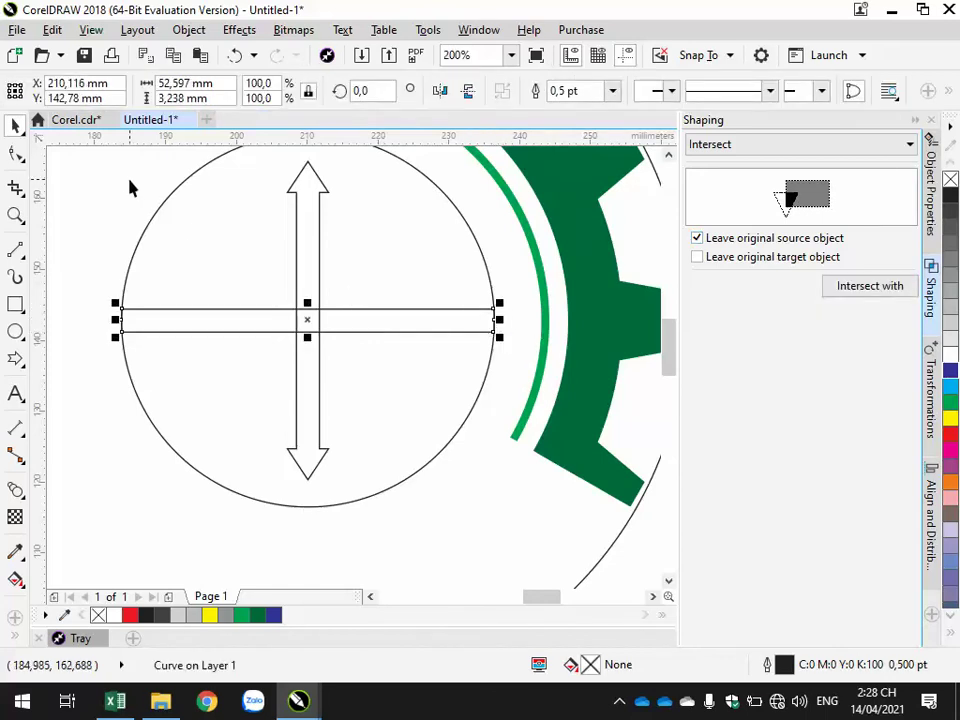
Fill the inner circle with green (C100 M0 Y100 K0) and fill the horizontal bar and the double-headed arrow with white.
{"action": "left_click", "coordinate": [208, 171]}
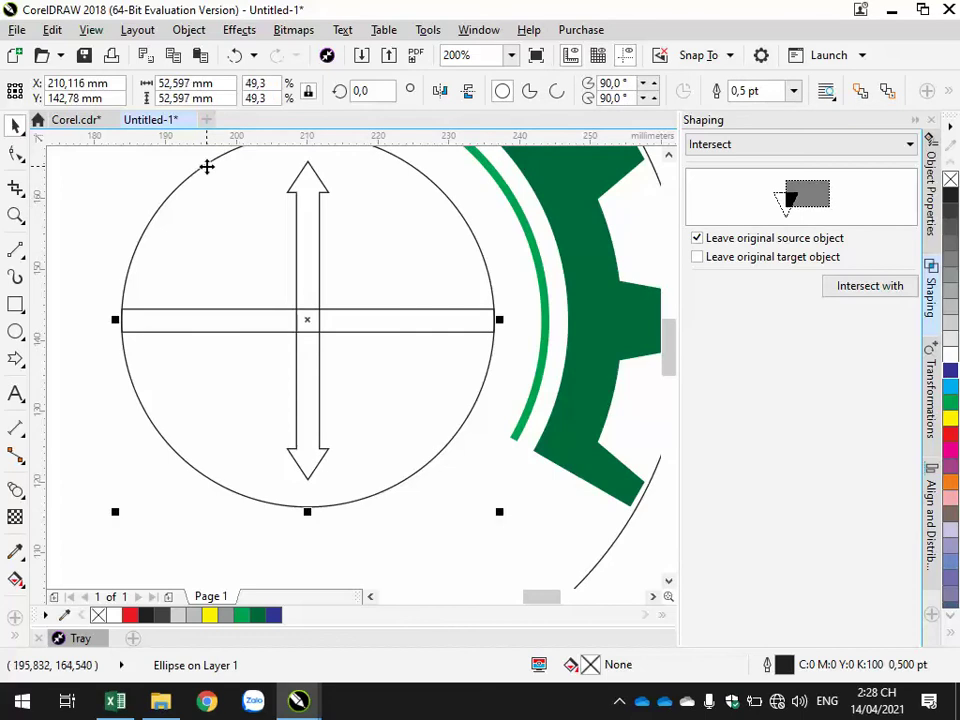
{"action": "left_click", "coordinate": [950, 402]}
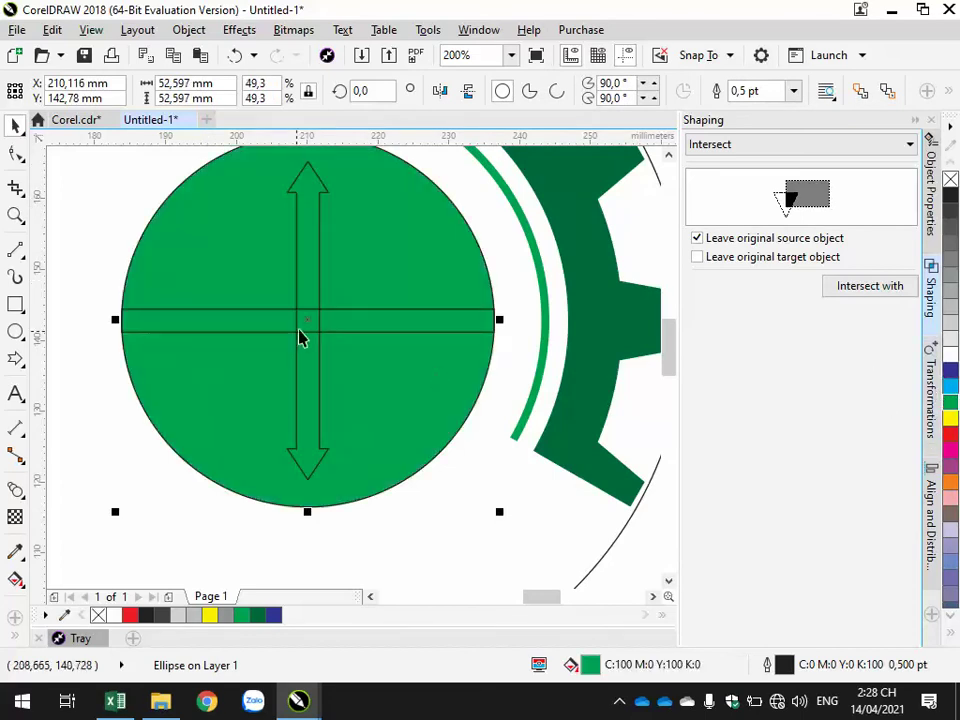
{"action": "left_click", "coordinate": [381, 320]}
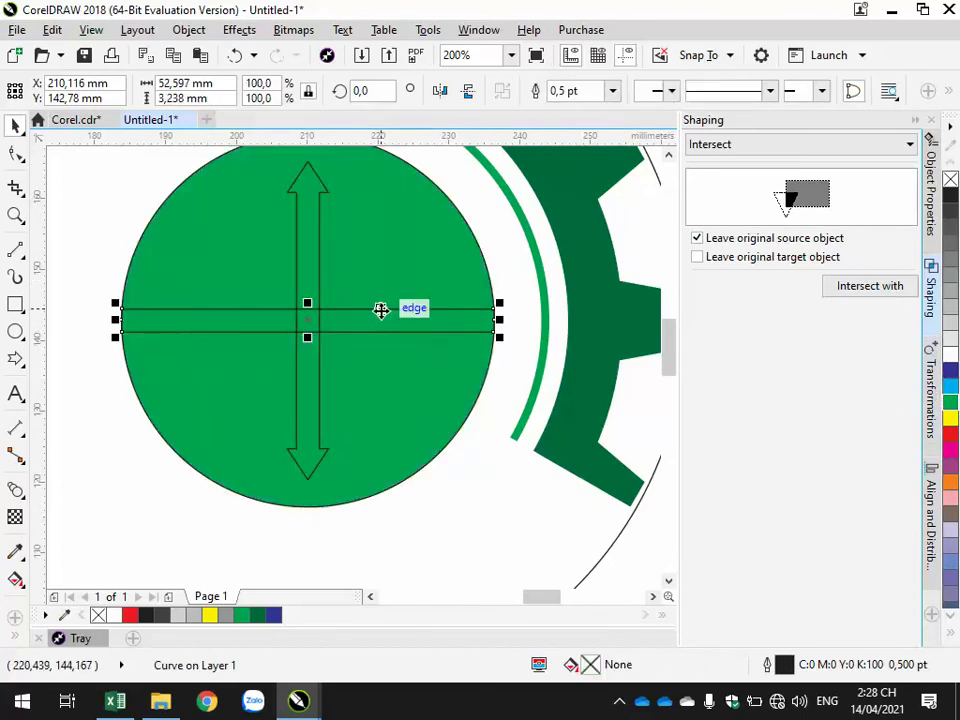
{"action": "left_click", "coordinate": [950, 356]}
{"action": "left_click", "coordinate": [300, 229]}
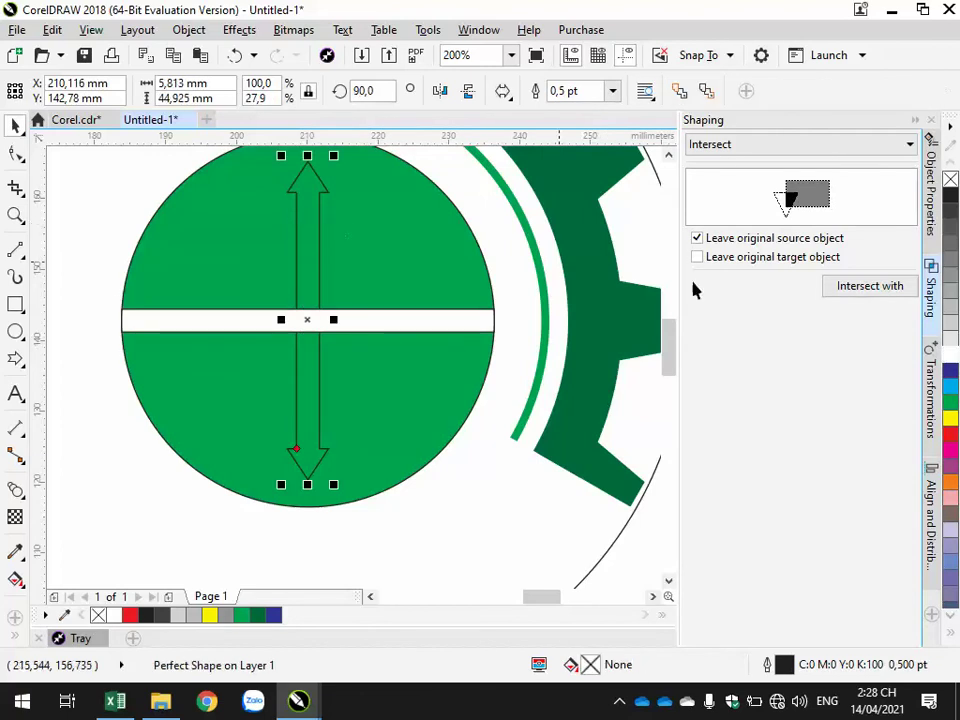
{"action": "left_click", "coordinate": [950, 356]}
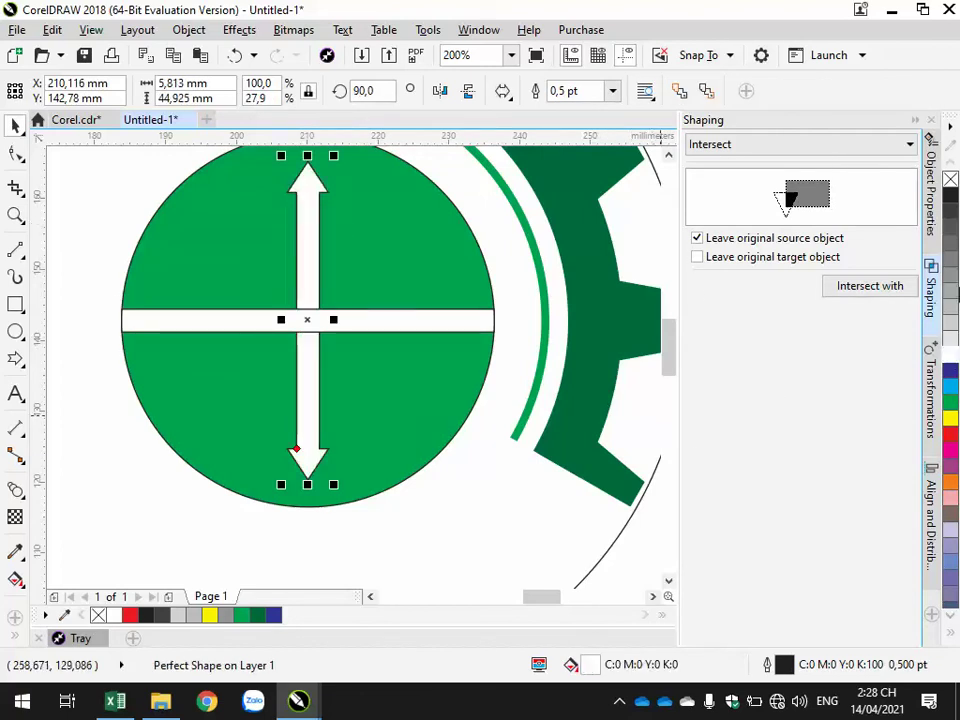
Remove the outlines from the double-headed arrow and the horizontal bar.
{"action": "right_click", "coordinate": [950, 185]}
{"action": "left_click", "coordinate": [452, 326]}
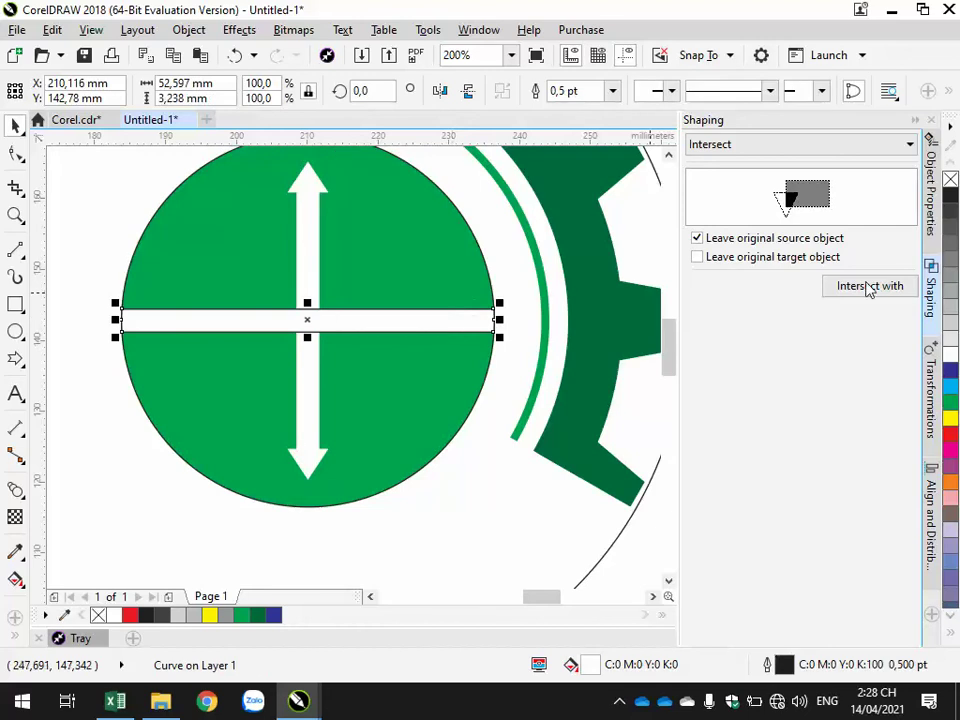
{"action": "right_click", "coordinate": [950, 180]}
{"action": "left_click", "coordinate": [460, 507]}
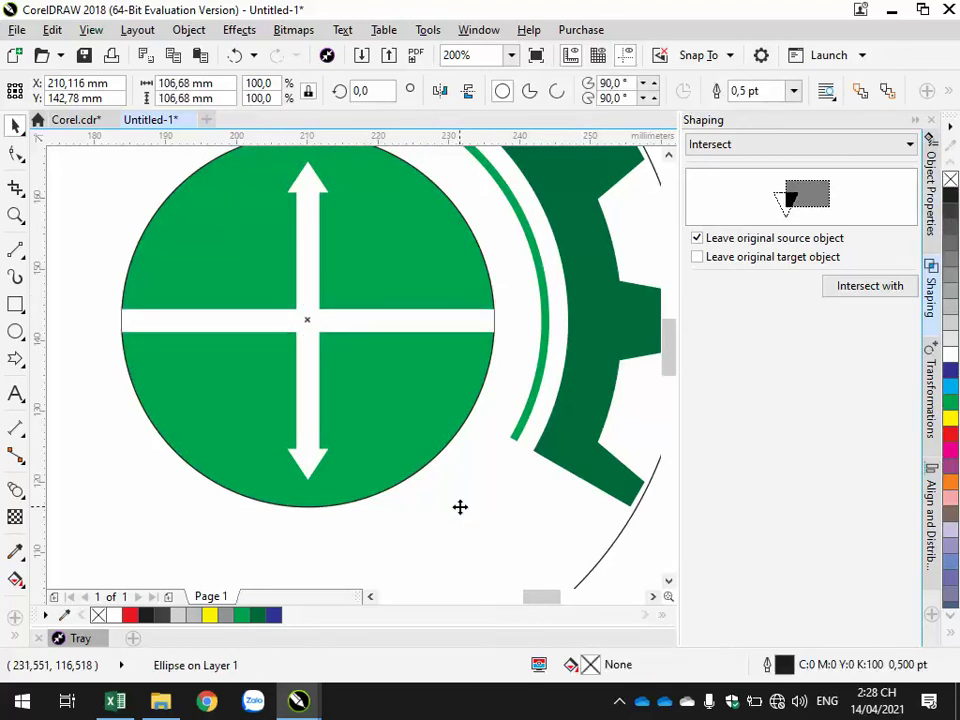
Draw a circle about 50.6 mm in diameter over the reference logo, sized to its globe's upper curved line.
{"action": "scroll", "coordinate": [250, 510], "scroll_direction": "down", "scroll_amount": 2}
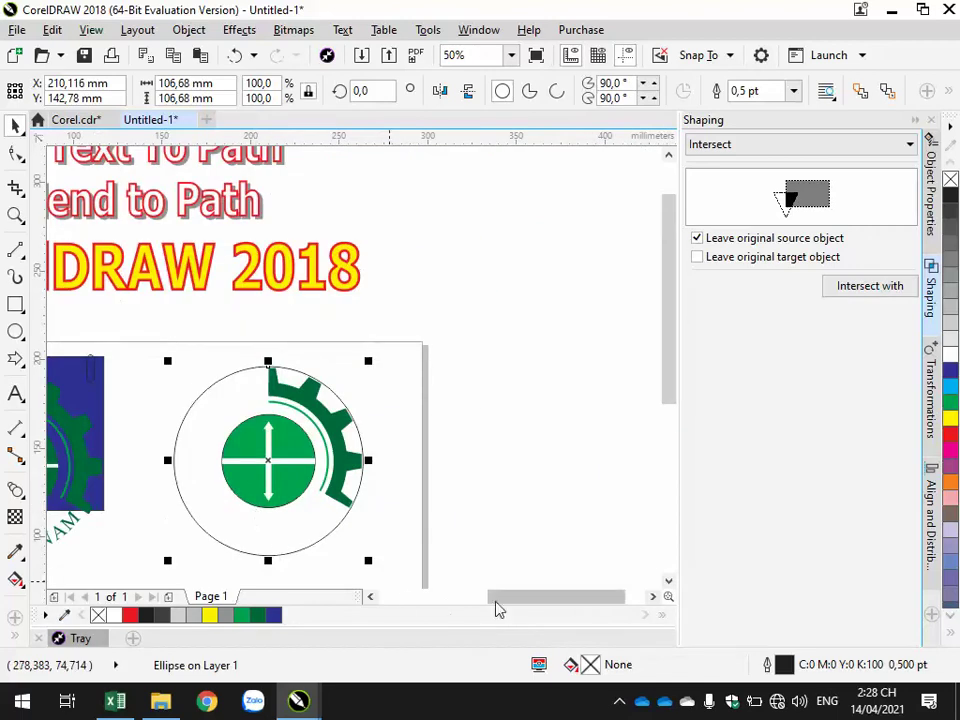
{"action": "left_click", "coordinate": [370, 597]}
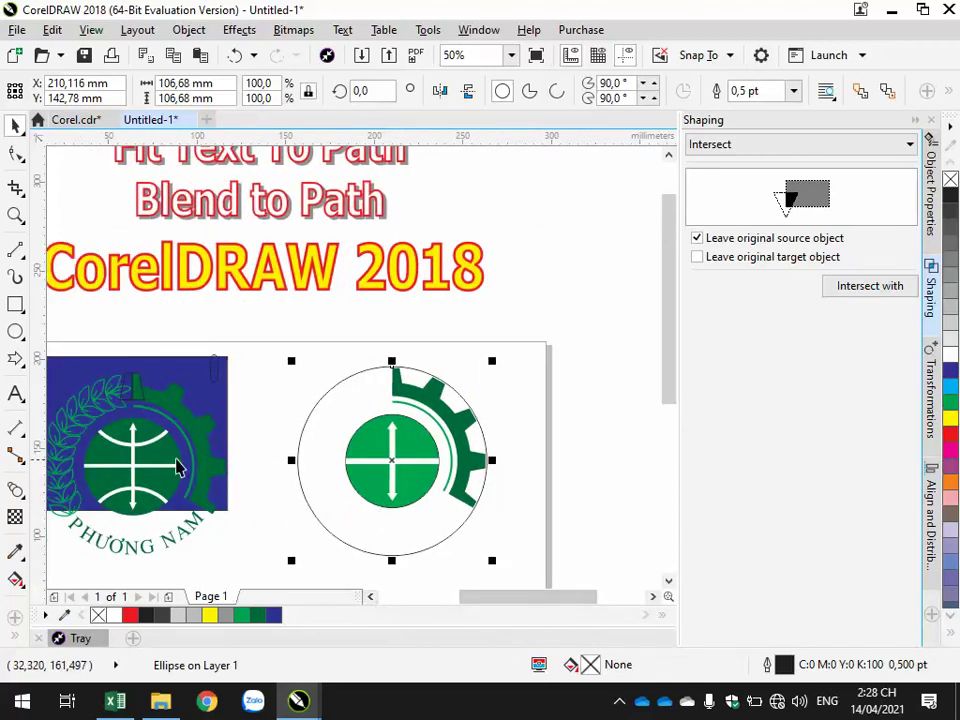
{"action": "left_click", "coordinate": [16, 333]}
{"action": "left_click_drag", "start_coordinate": [347, 361], "coordinate": [412, 421]}
{"action": "left_click_drag", "start_coordinate": [118, 422], "coordinate": [128, 404]}
{"action": "left_click_drag", "start_coordinate": [166, 370], "coordinate": [202, 352]}
{"action": "left_click_drag", "start_coordinate": [84, 347], "coordinate": [77, 337]}
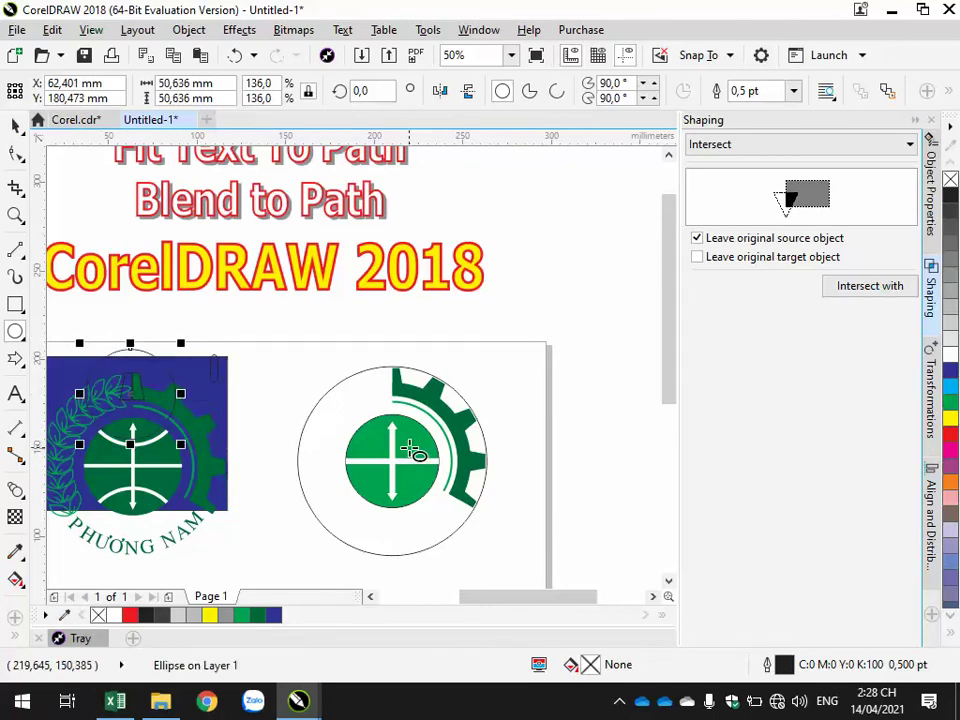
Move the circle from the reference logo onto the new logo so it overlaps the upper part of the green globe.
{"action": "scroll", "coordinate": [113, 458], "scroll_direction": "up", "scroll_amount": 2}
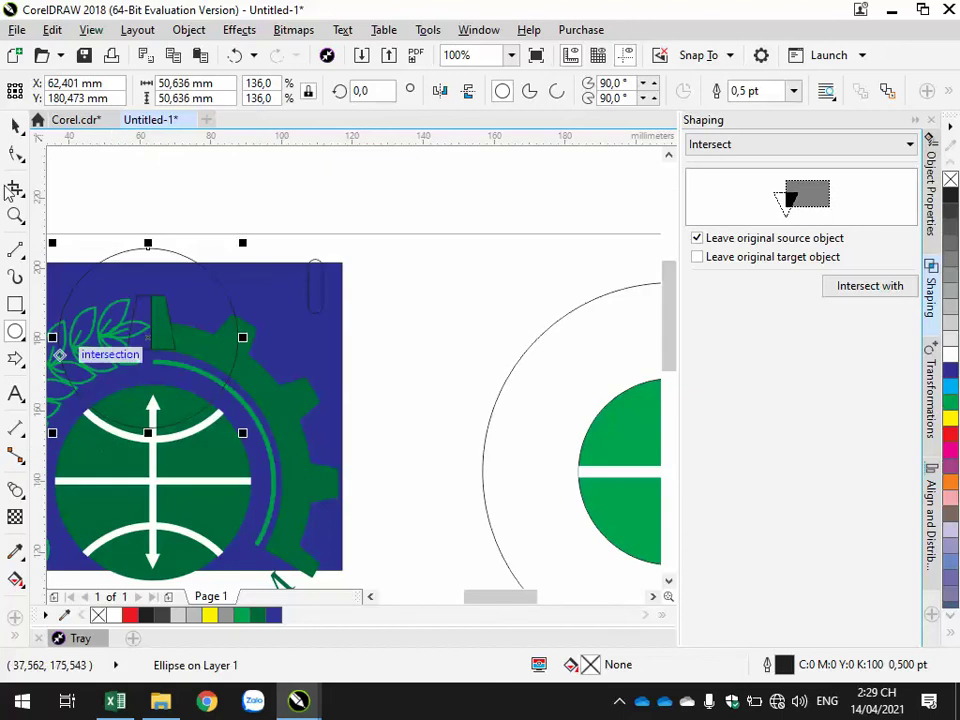
{"action": "left_click_drag", "start_coordinate": [150, 336], "coordinate": [469, 356]}
{"action": "left_click", "coordinate": [655, 598]}
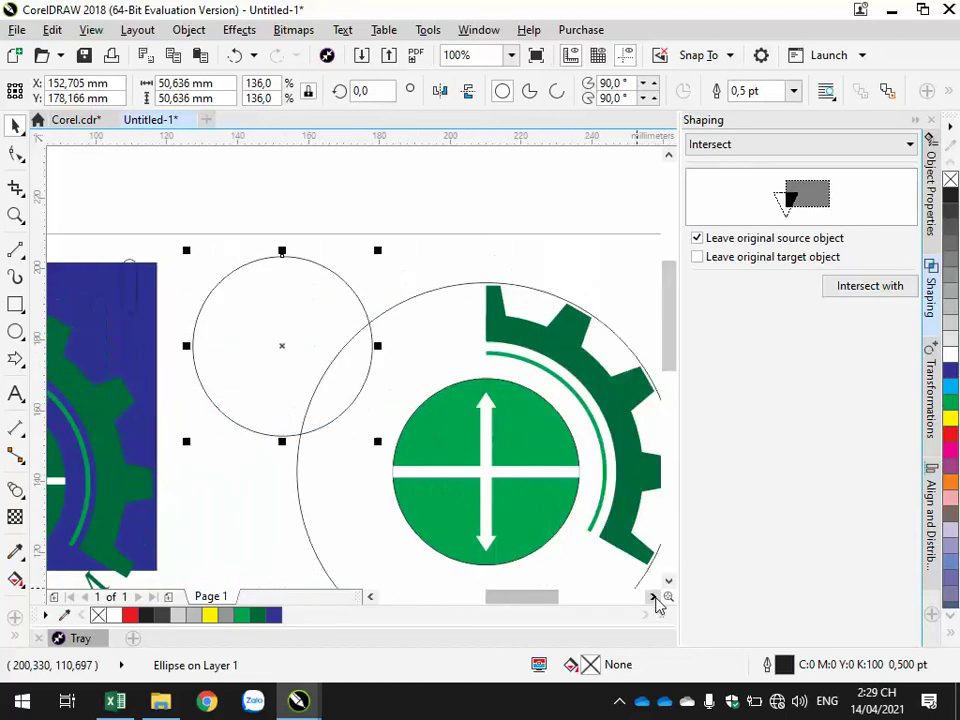
{"action": "left_click_drag", "start_coordinate": [221, 345], "coordinate": [417, 352]}
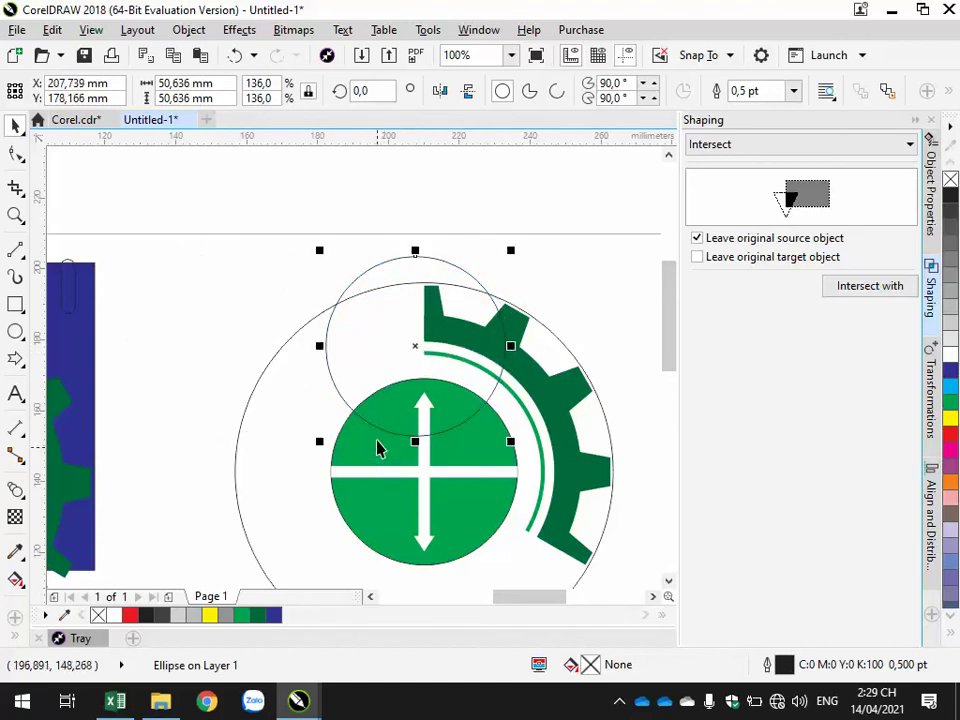
{"action": "left_click", "coordinate": [378, 480]}
{"action": "left_click", "coordinate": [378, 477]}
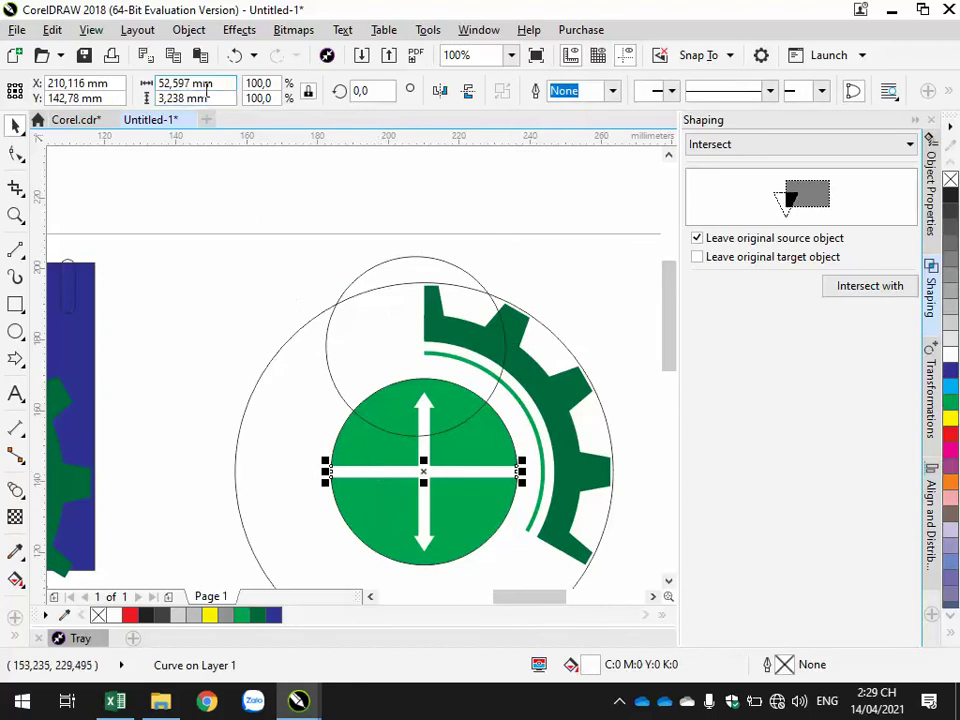
{"action": "double_click", "coordinate": [170, 98]}
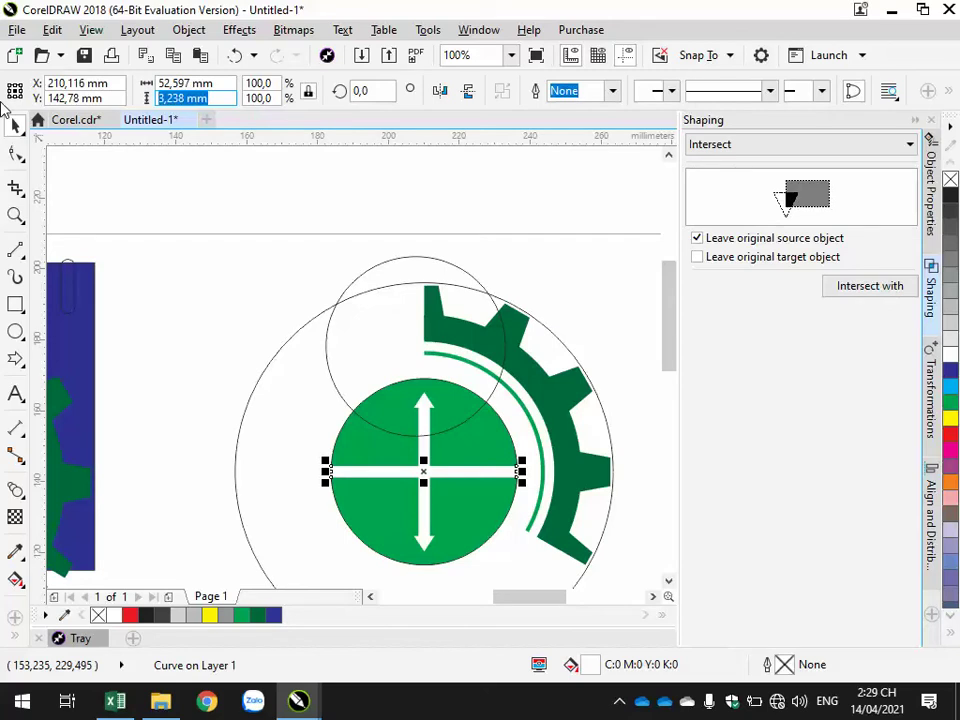
{"action": "left_click", "coordinate": [406, 259]}
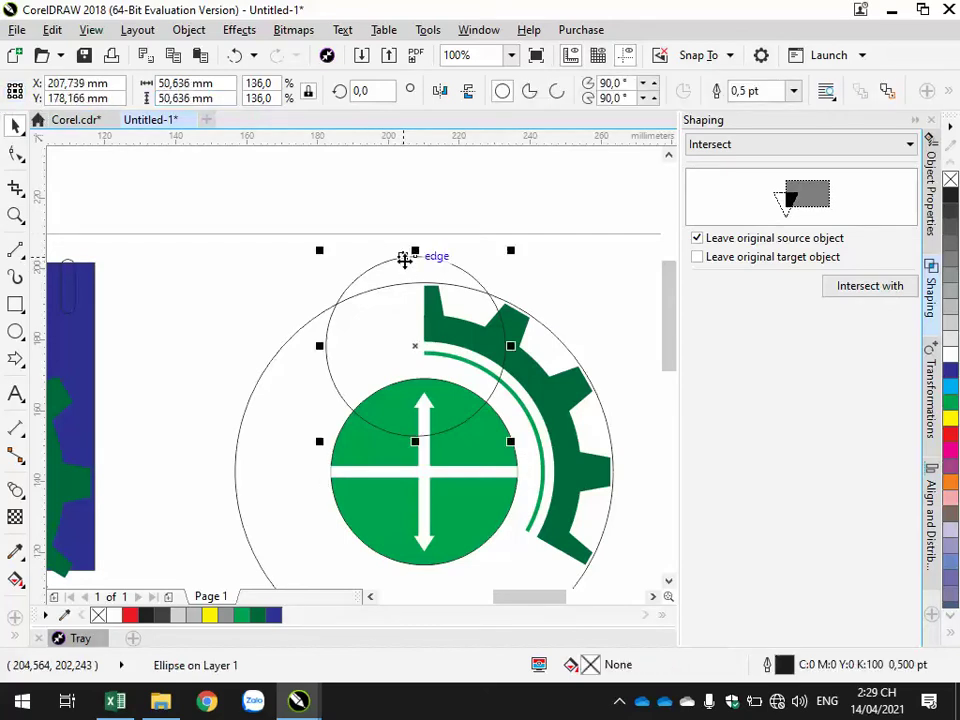
{"action": "left_click", "coordinate": [15, 490]}
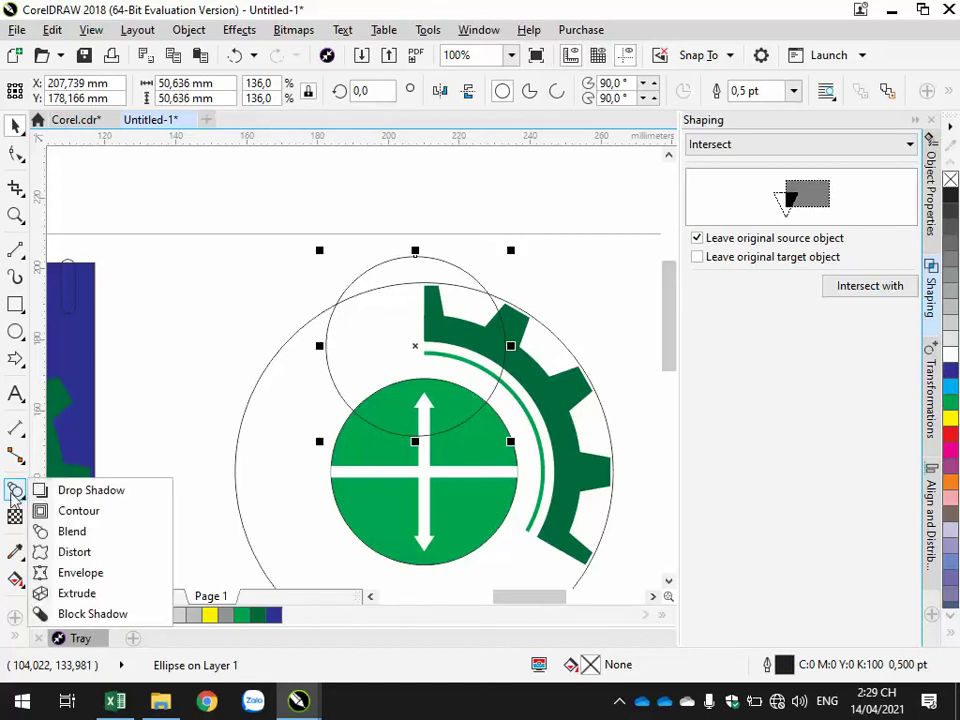
{"action": "left_click", "coordinate": [16, 491]}
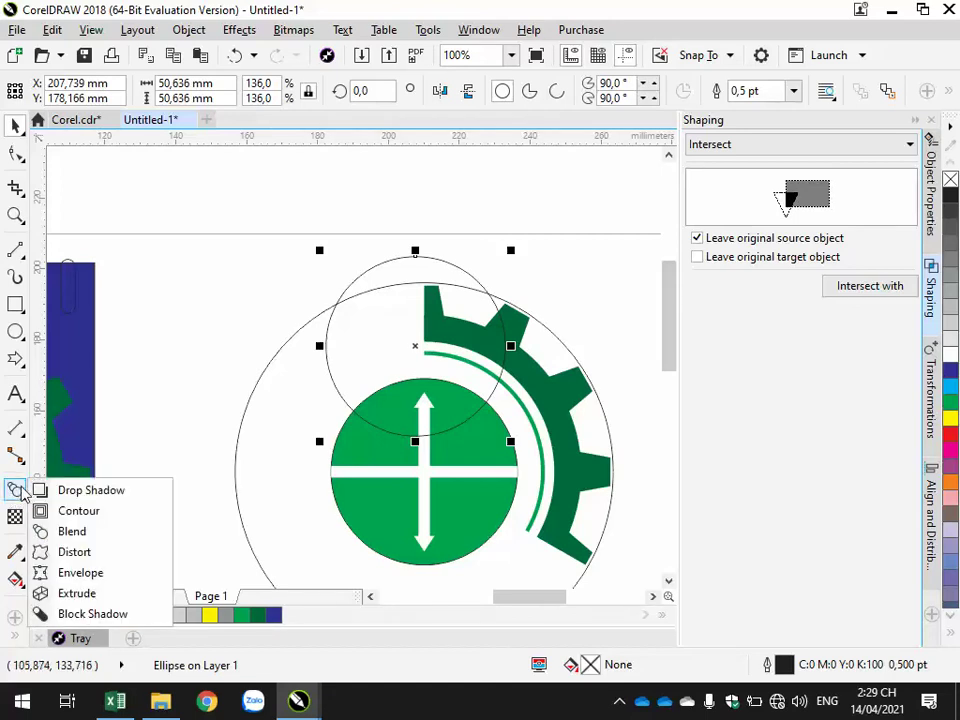
{"action": "left_click", "coordinate": [68, 514]}
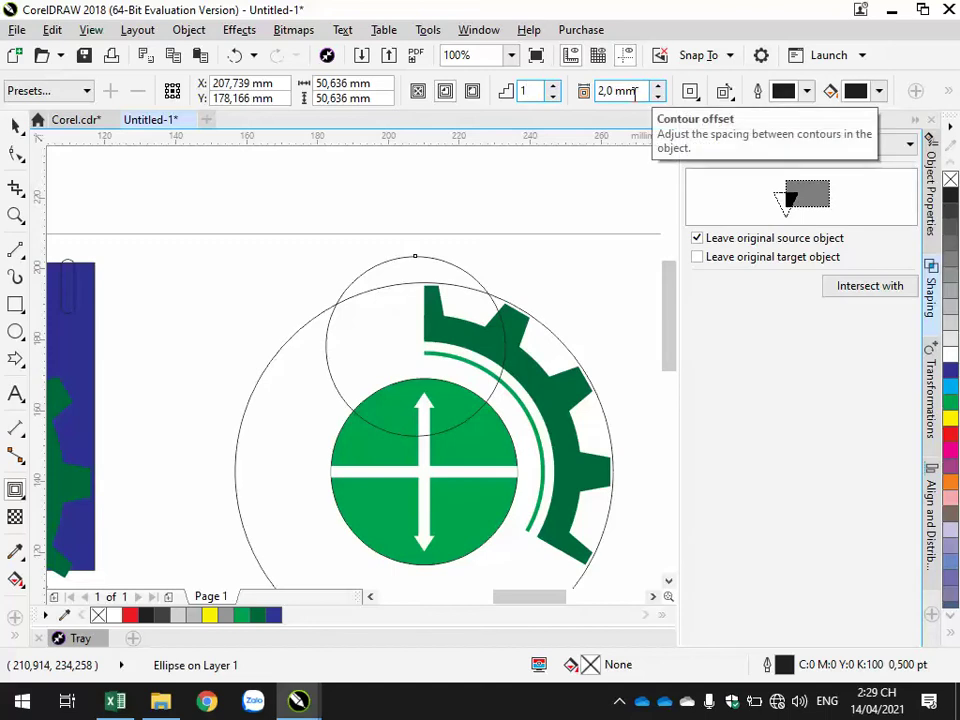
{"action": "left_click", "coordinate": [15, 125]}
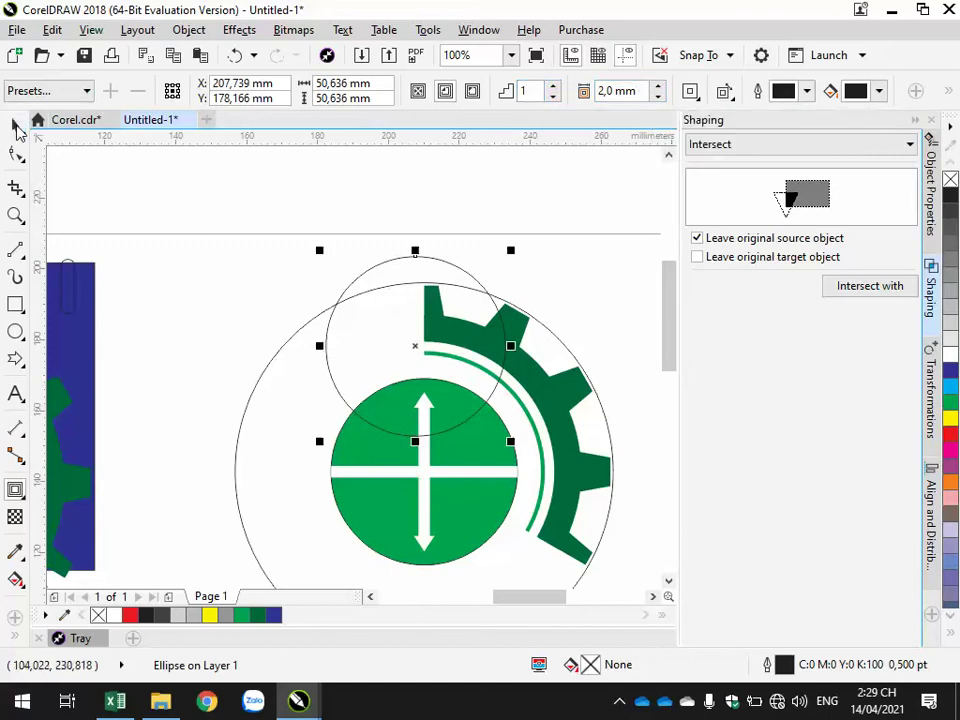
Apply a one-step outside contour to the circle over the globe, with the offset of 3,238 mm copied from the white horizontal bar's height.
{"action": "left_click", "coordinate": [392, 478]}
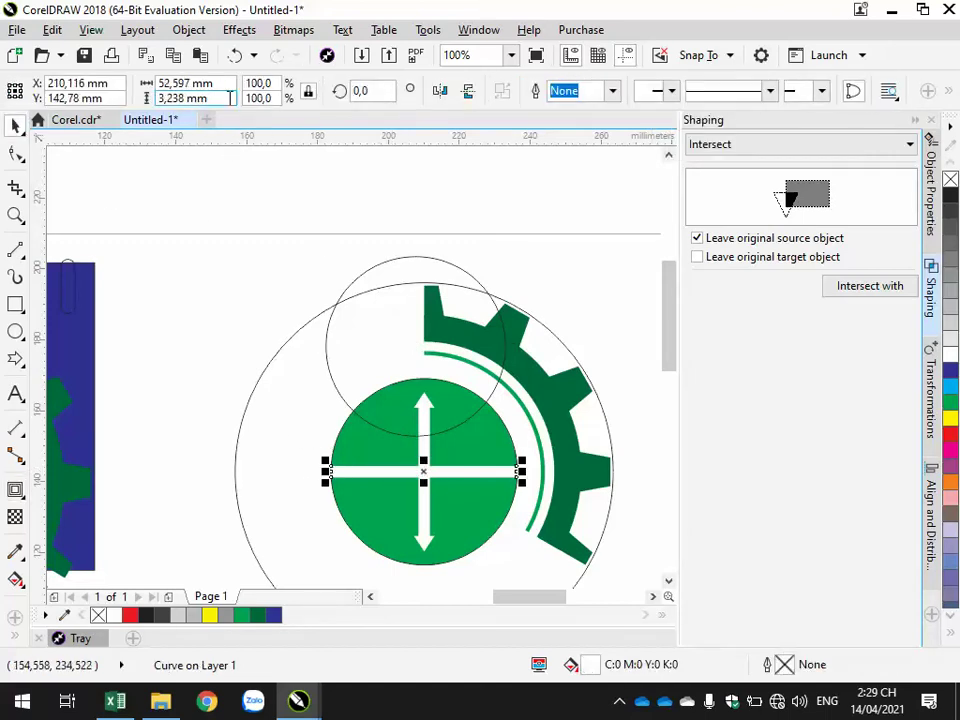
{"action": "left_click", "coordinate": [230, 97]}
{"action": "key", "text": "ctrl+c"}
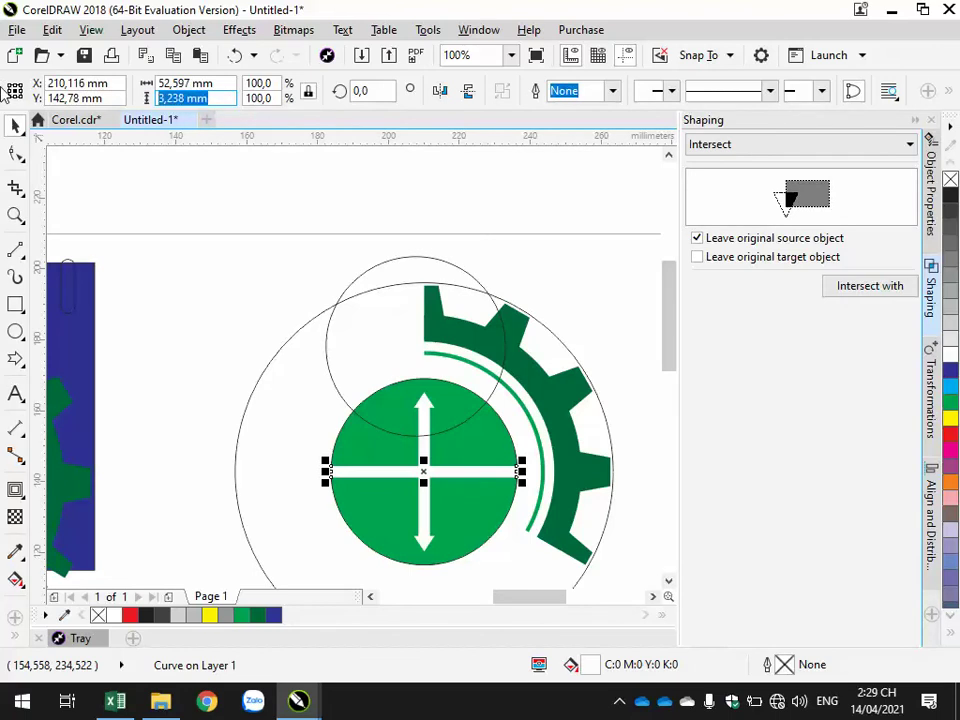
{"action": "left_click", "coordinate": [416, 258]}
{"action": "left_click", "coordinate": [18, 492]}
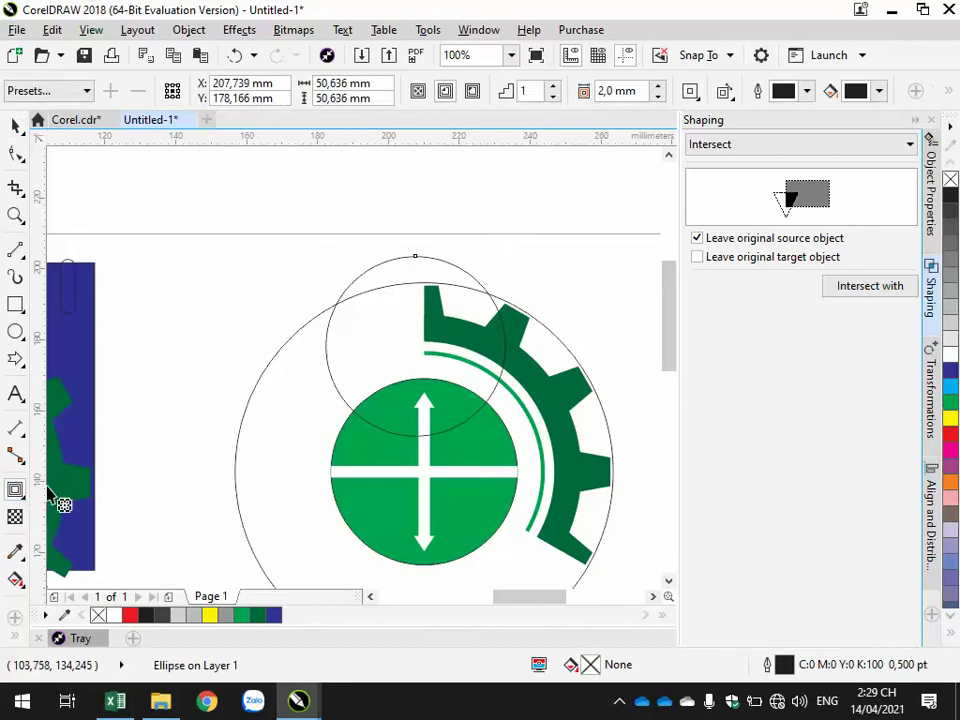
{"action": "left_click", "coordinate": [617, 91]}
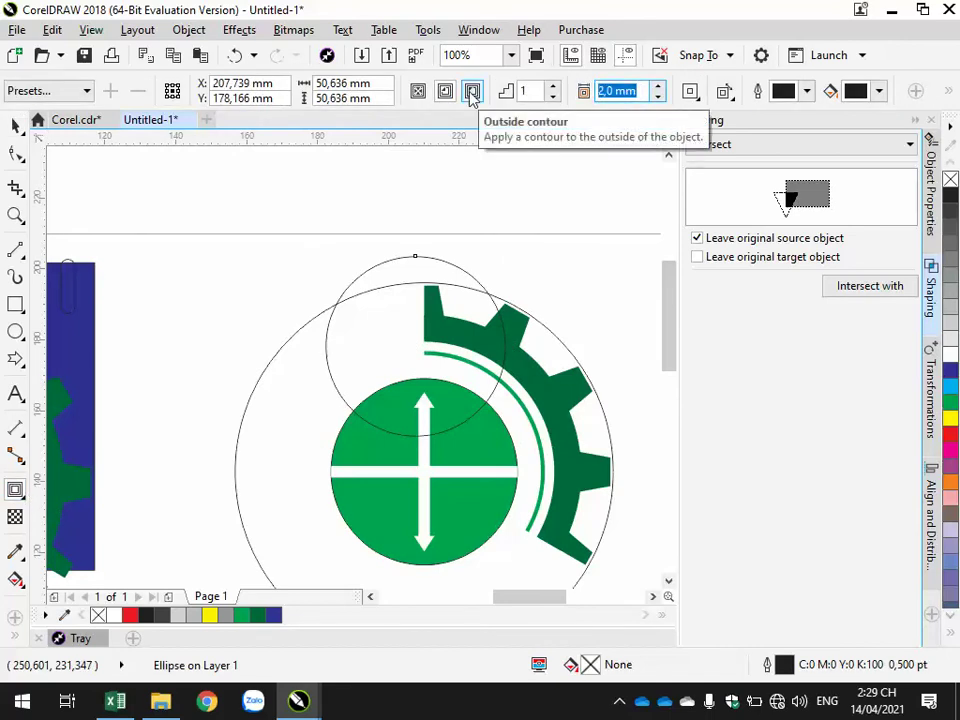
{"action": "key", "text": "ctrl+v"}
{"action": "left_click", "coordinate": [471, 93]}
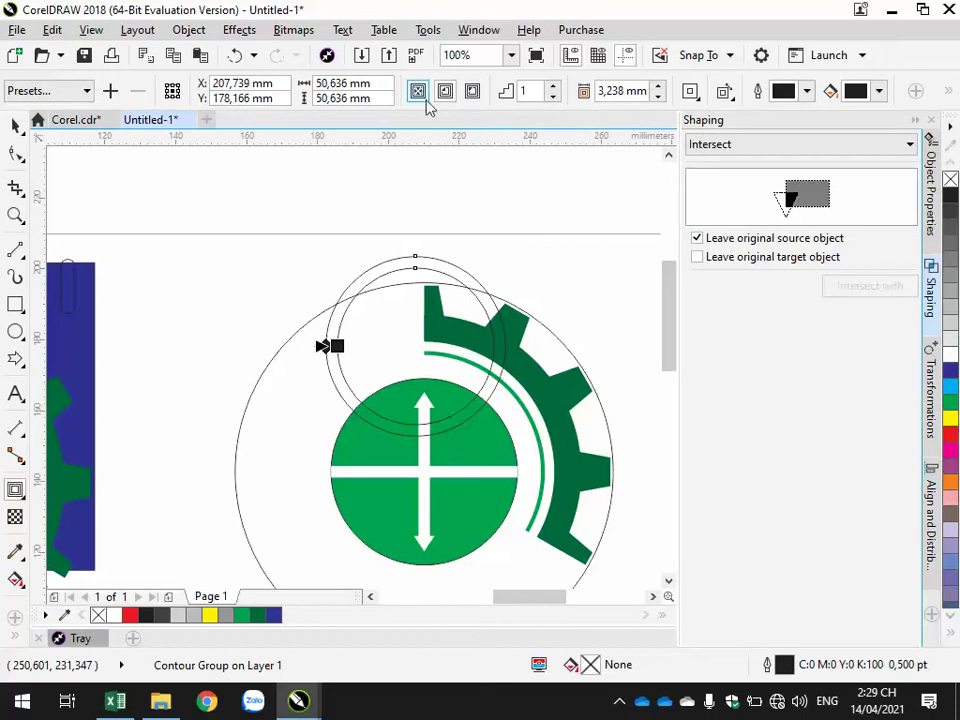
{"action": "left_click", "coordinate": [476, 95]}
{"action": "key", "text": "space"}
{"action": "left_click", "coordinate": [264, 216]}
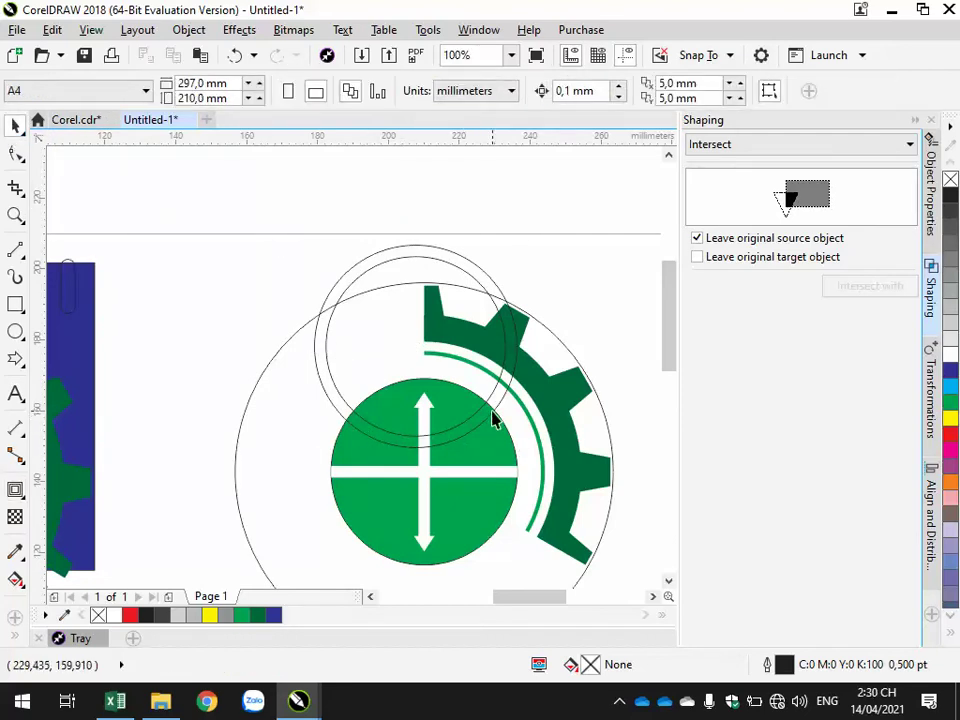
{"action": "left_click", "coordinate": [384, 472]}
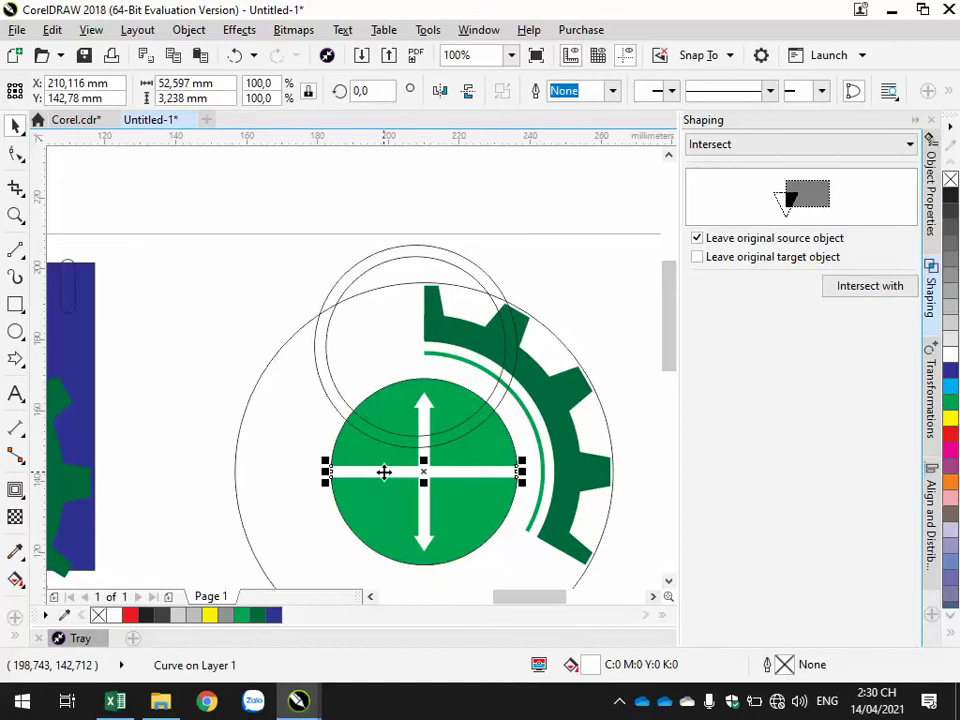
{"action": "left_click", "coordinate": [15, 489]}
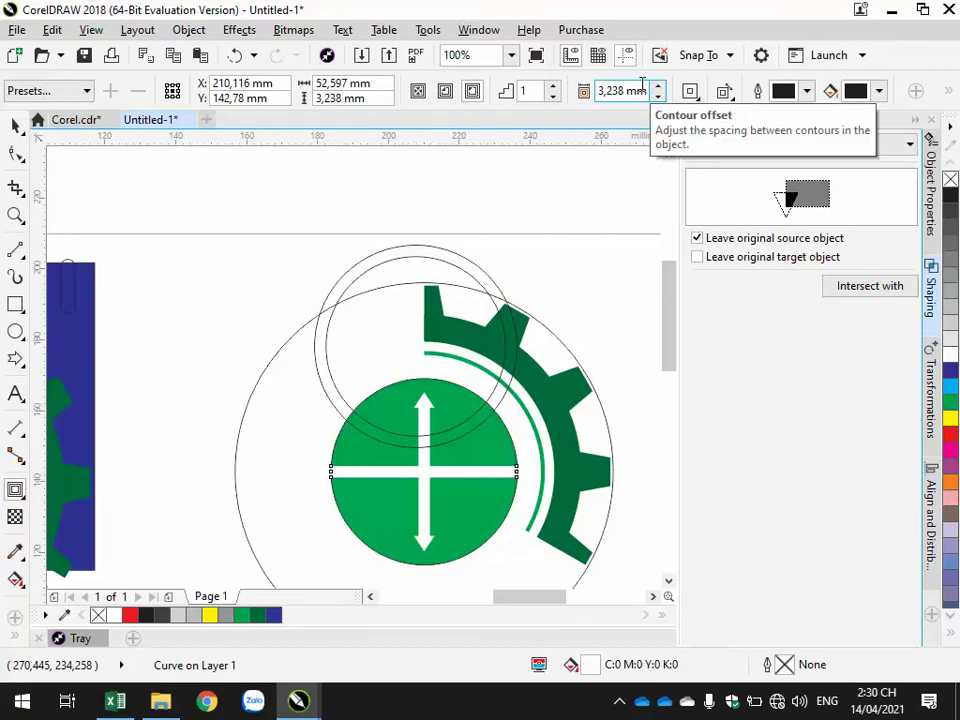
{"action": "left_click", "coordinate": [15, 125]}
{"action": "left_click", "coordinate": [203, 321]}
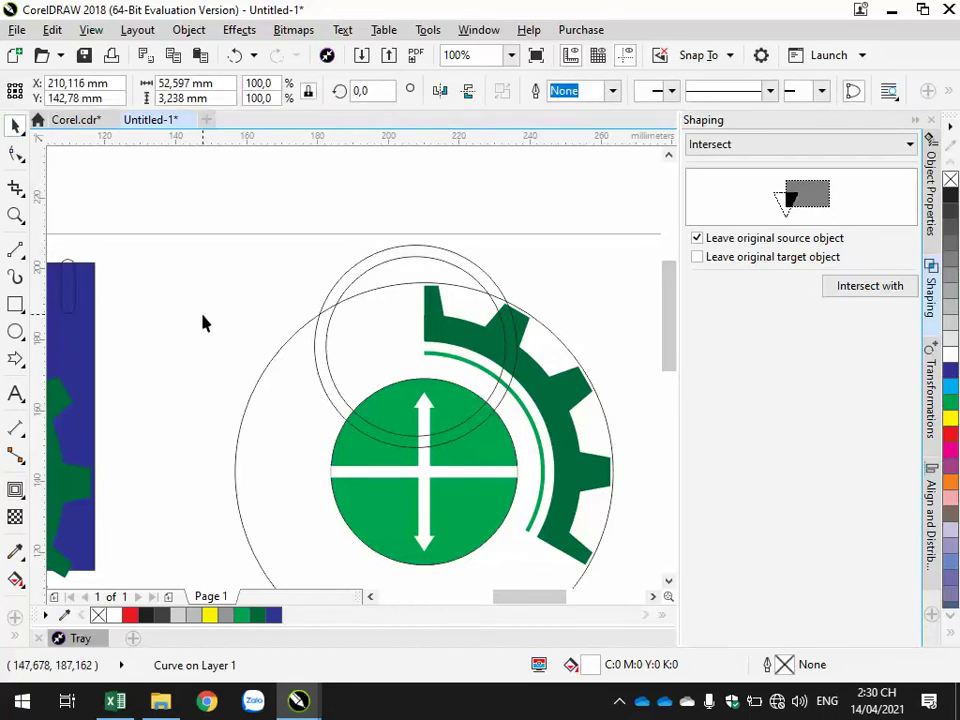
{"action": "left_click", "coordinate": [328, 338]}
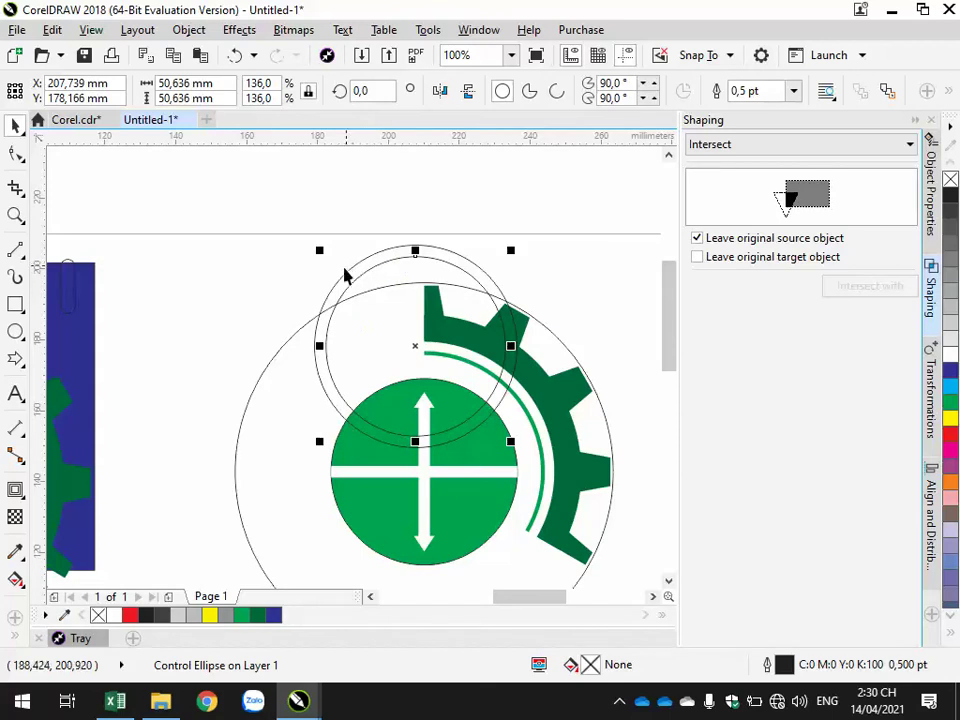
{"action": "left_click", "coordinate": [350, 288]}
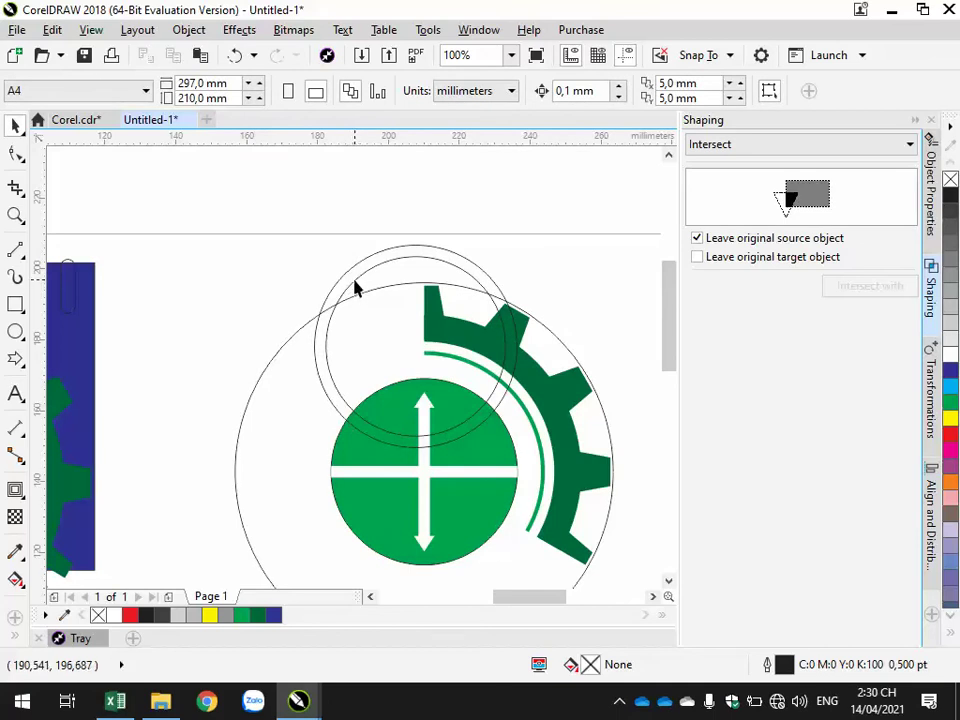
{"action": "left_click", "coordinate": [355, 275]}
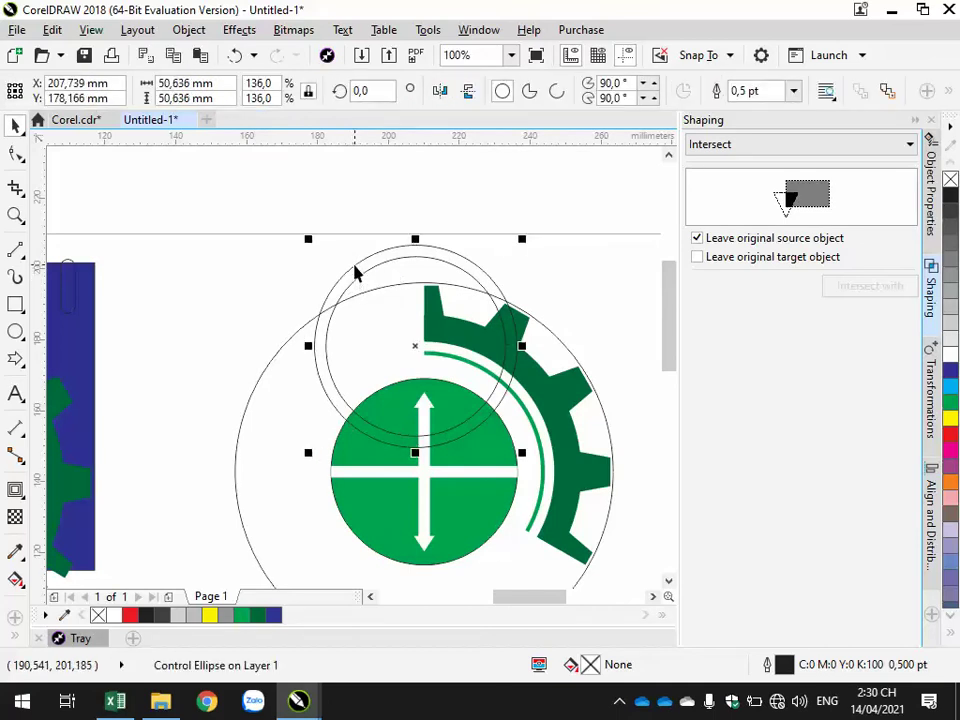
{"action": "left_click", "coordinate": [356, 266]}
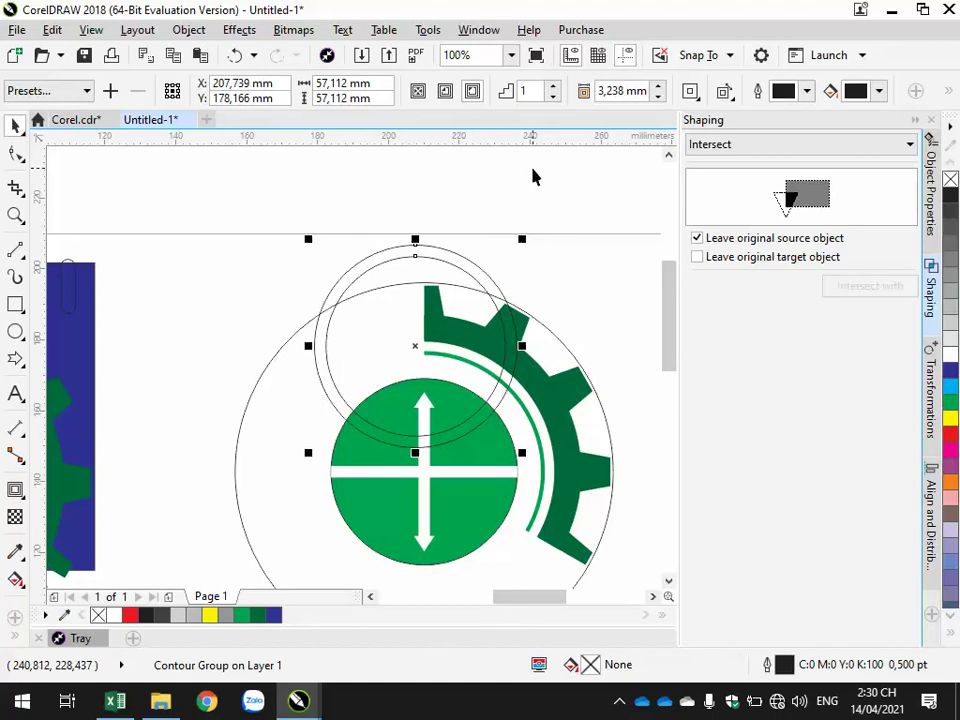
{"action": "right_click", "coordinate": [400, 260]}
{"action": "left_click", "coordinate": [275, 271]}
{"action": "left_click", "coordinate": [393, 271]}
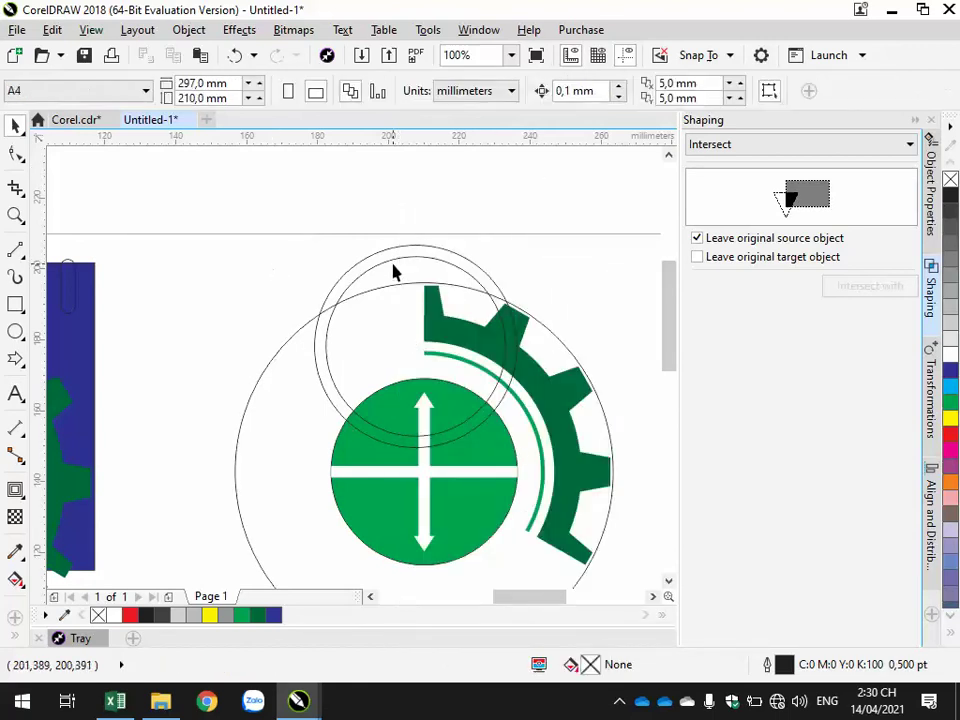
{"action": "left_click", "coordinate": [393, 270]}
{"action": "right_click", "coordinate": [395, 268]}
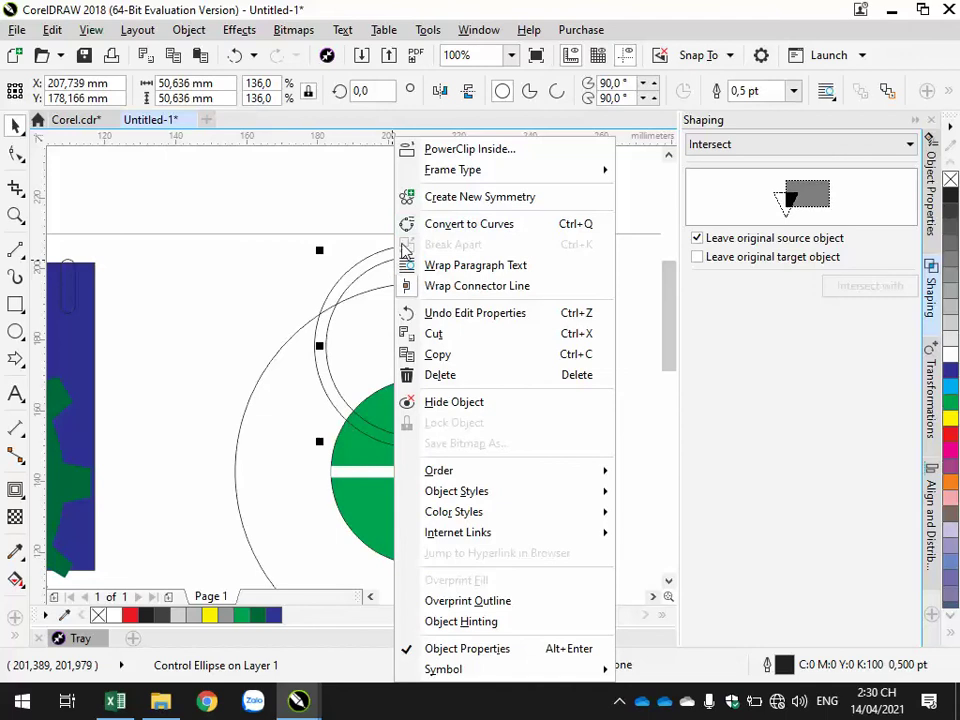
{"action": "left_click", "coordinate": [332, 251]}
{"action": "left_click", "coordinate": [360, 251]}
{"action": "left_click", "coordinate": [369, 258]}
{"action": "right_click", "coordinate": [369, 260]}
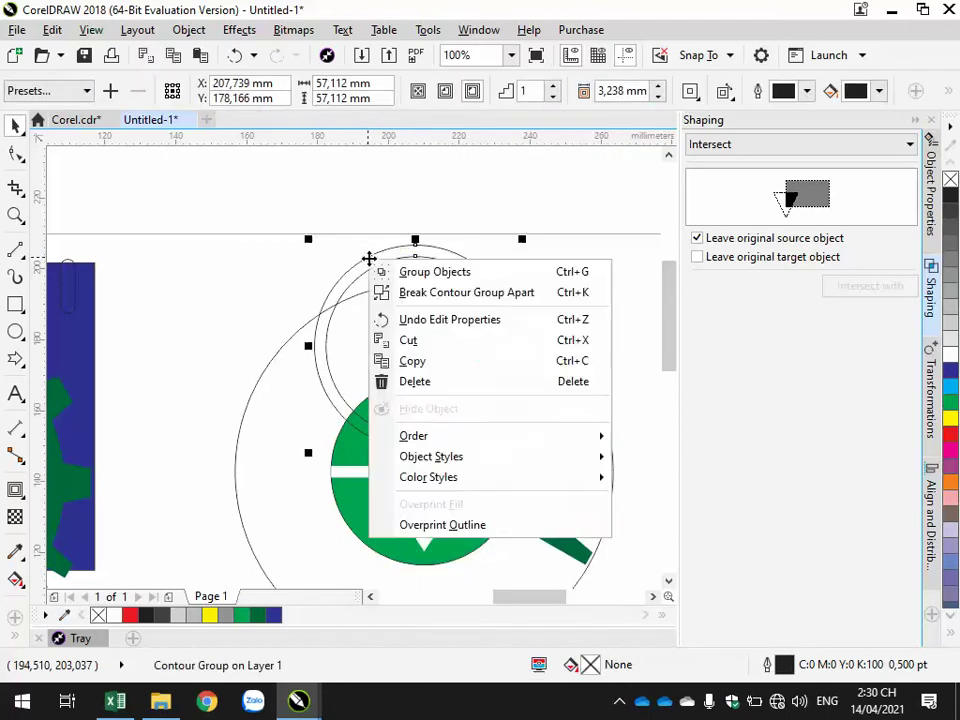
{"action": "left_click", "coordinate": [356, 262]}
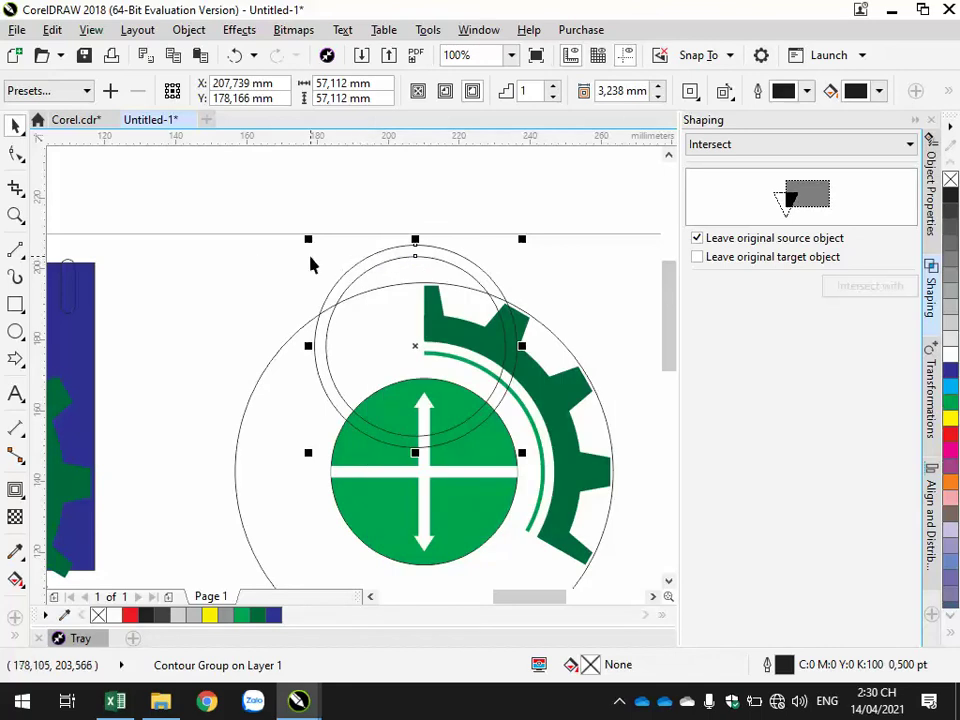
{"action": "left_click", "coordinate": [311, 263]}
Break the contour group over the globe apart into separate inner and outer circles.
{"action": "left_click", "coordinate": [375, 259]}
{"action": "right_click", "coordinate": [375, 257]}
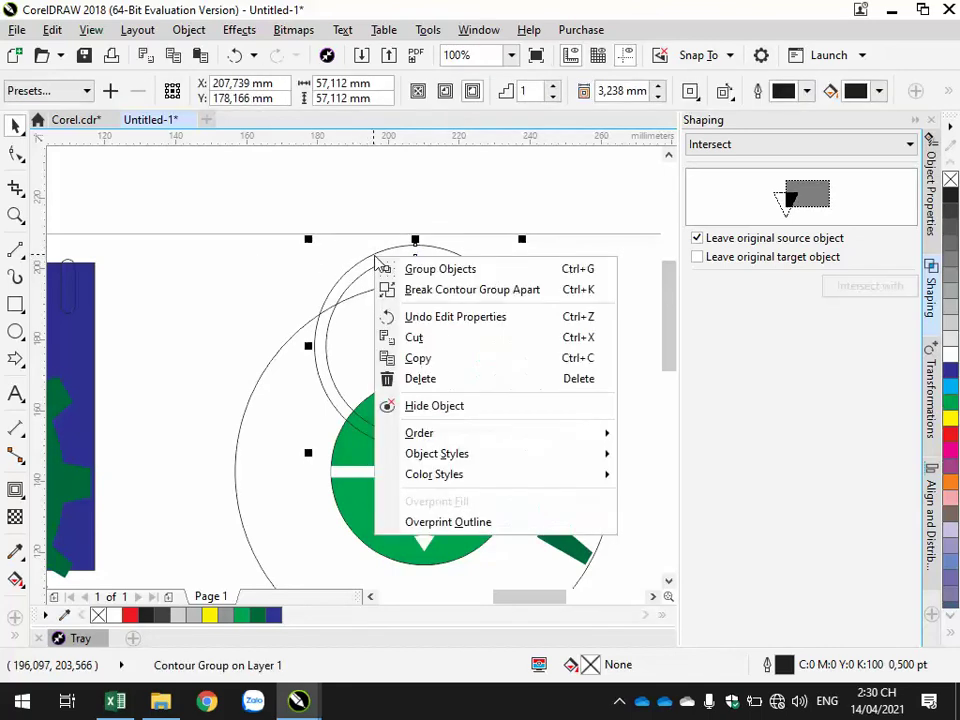
{"action": "left_click", "coordinate": [424, 290]}
{"action": "left_click", "coordinate": [431, 266]}
{"action": "left_click_drag", "start_coordinate": [431, 266], "coordinate": [540, 227]}
{"action": "key", "text": "Escape"}
Combine the two concentric circles into a single ring and fill it with green (C100 M0 Y100 K0).
{"action": "left_click", "coordinate": [434, 257], "text": "shift"}
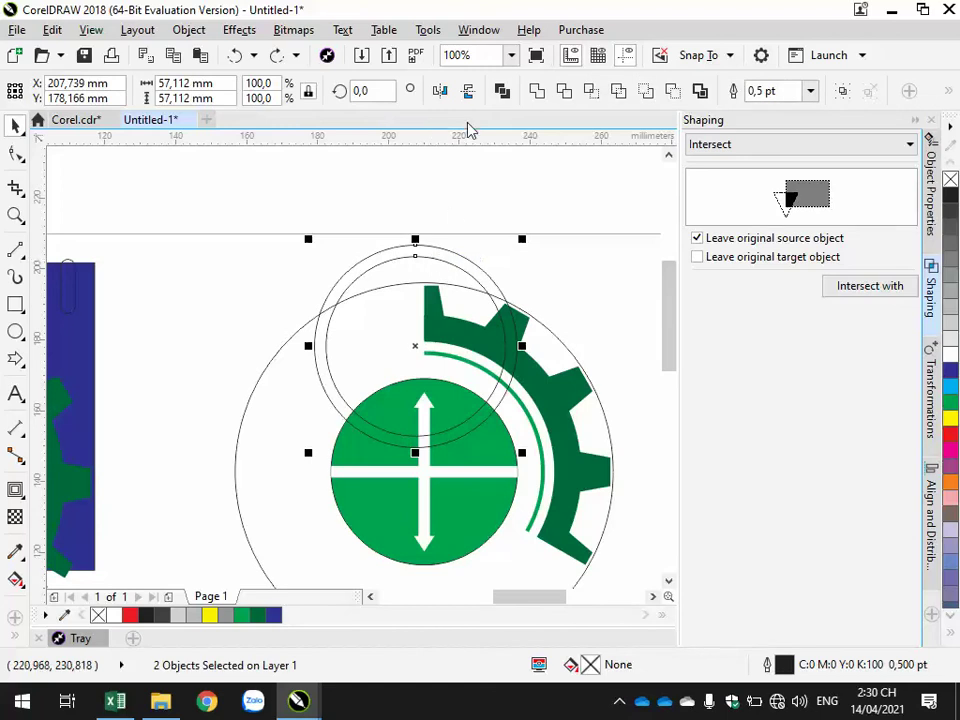
{"action": "left_click", "coordinate": [502, 90]}
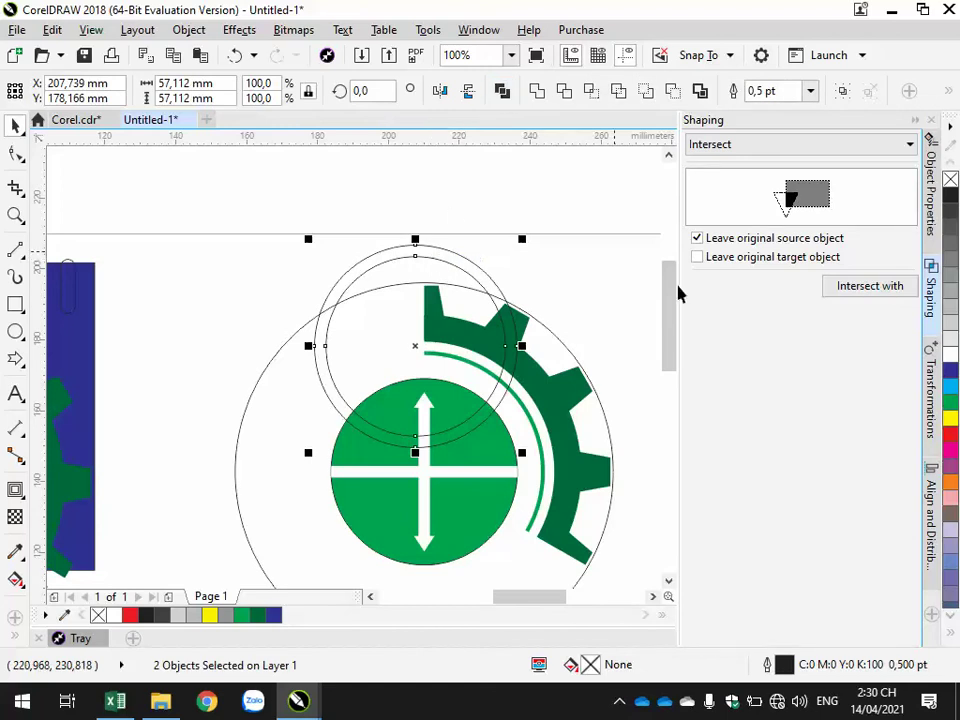
{"action": "left_click", "coordinate": [951, 402]}
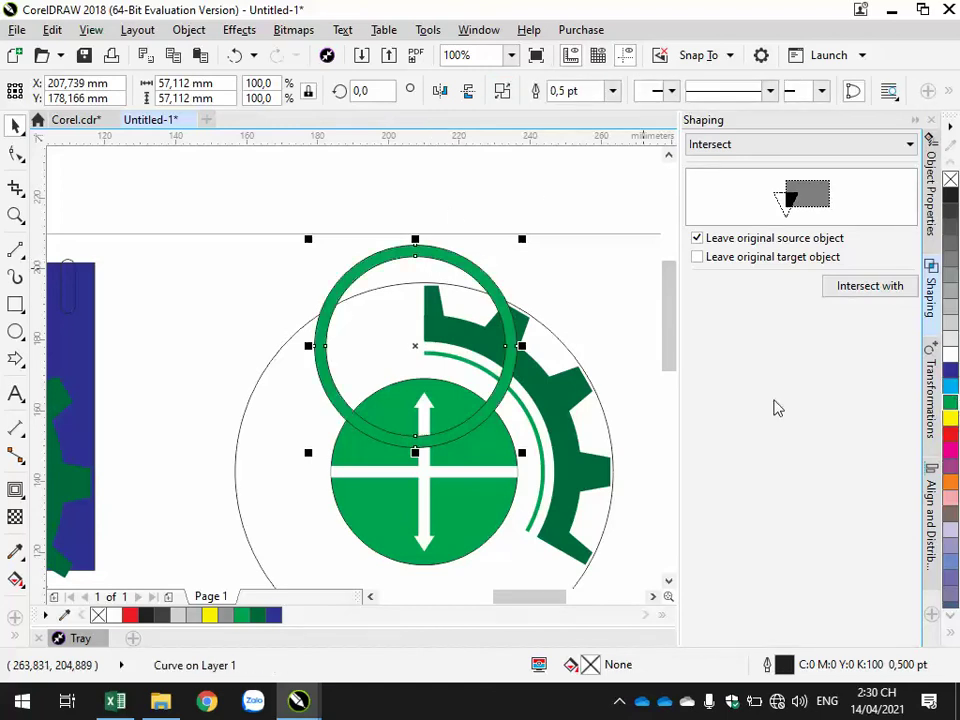
{"action": "left_click", "coordinate": [567, 276]}
Move the green ring up and left of the globe, and align its center with the inner green circle's center on one horizontal axis.
{"action": "left_click", "coordinate": [455, 436]}
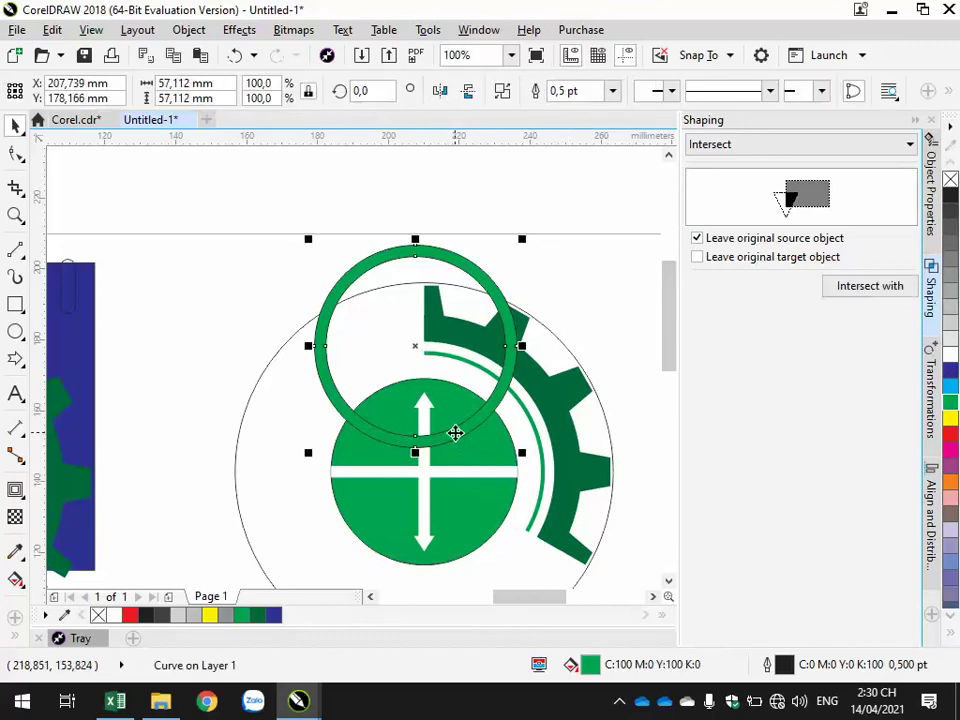
{"action": "left_click_drag", "start_coordinate": [455, 433], "coordinate": [331, 404]}
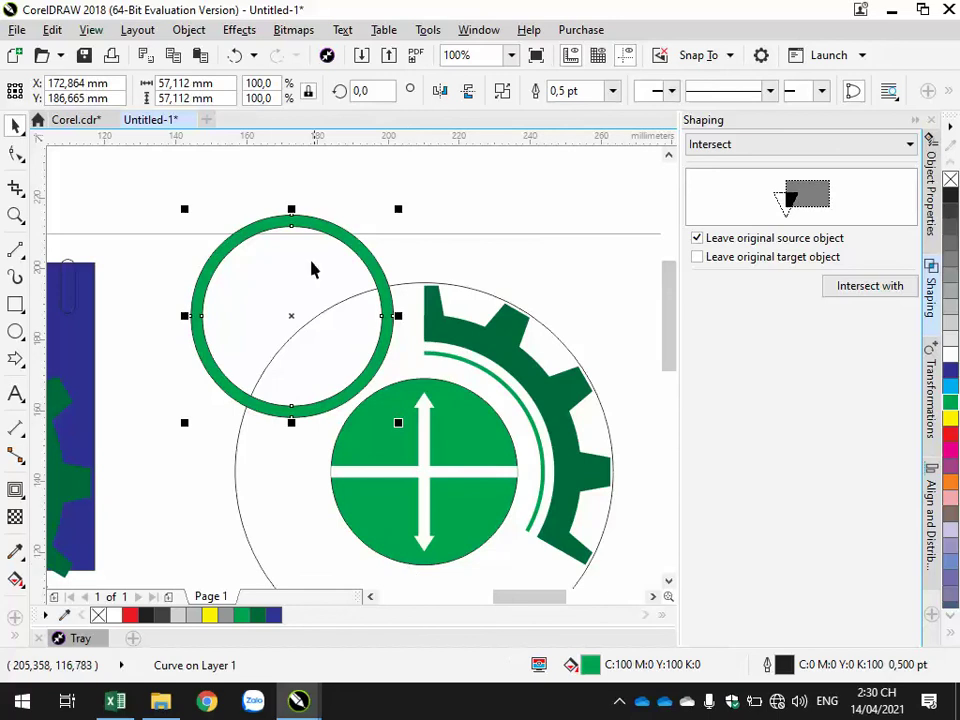
{"action": "left_click", "coordinate": [381, 431], "text": "shift"}
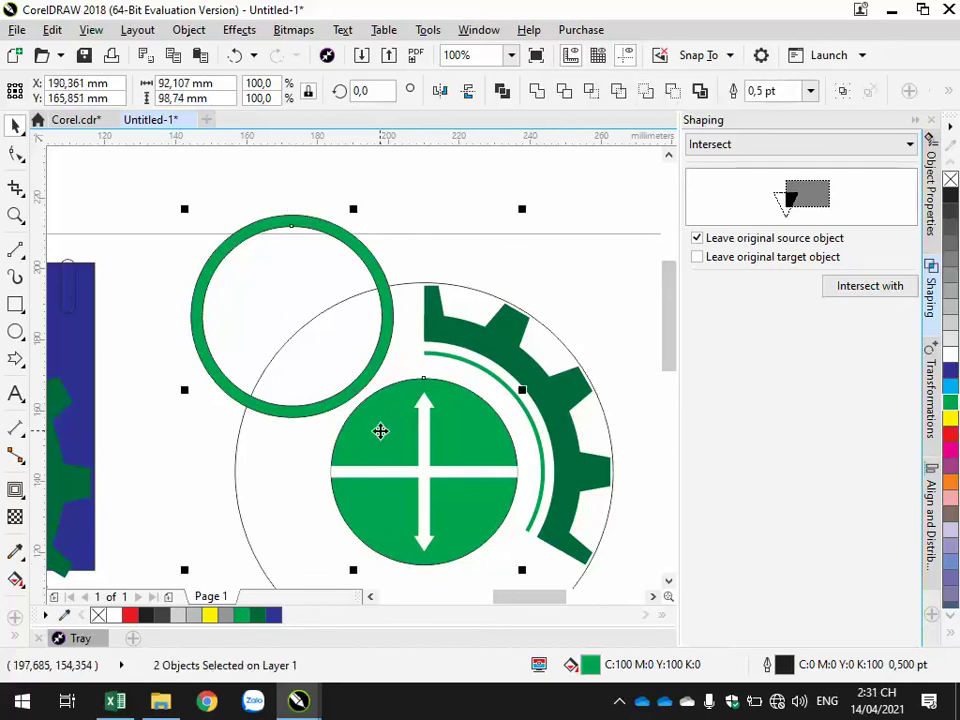
{"action": "key", "text": "e"}
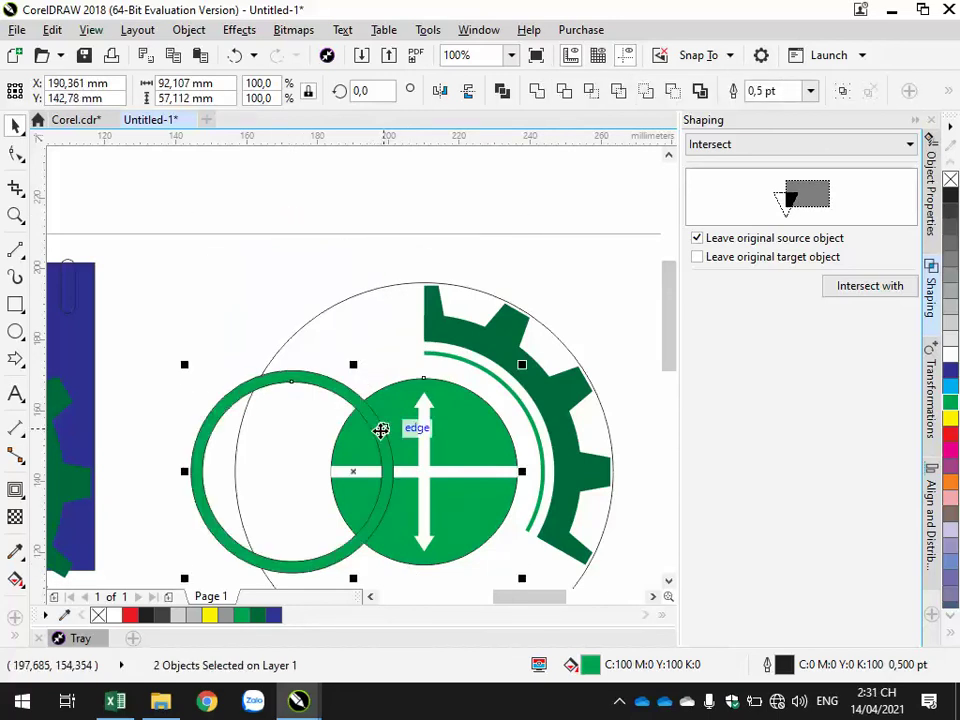
Undo the last alignment and align the green ring and the green circle on a common vertical axis.
{"action": "key", "text": "ctrl+z"}
{"action": "key", "text": "c"}
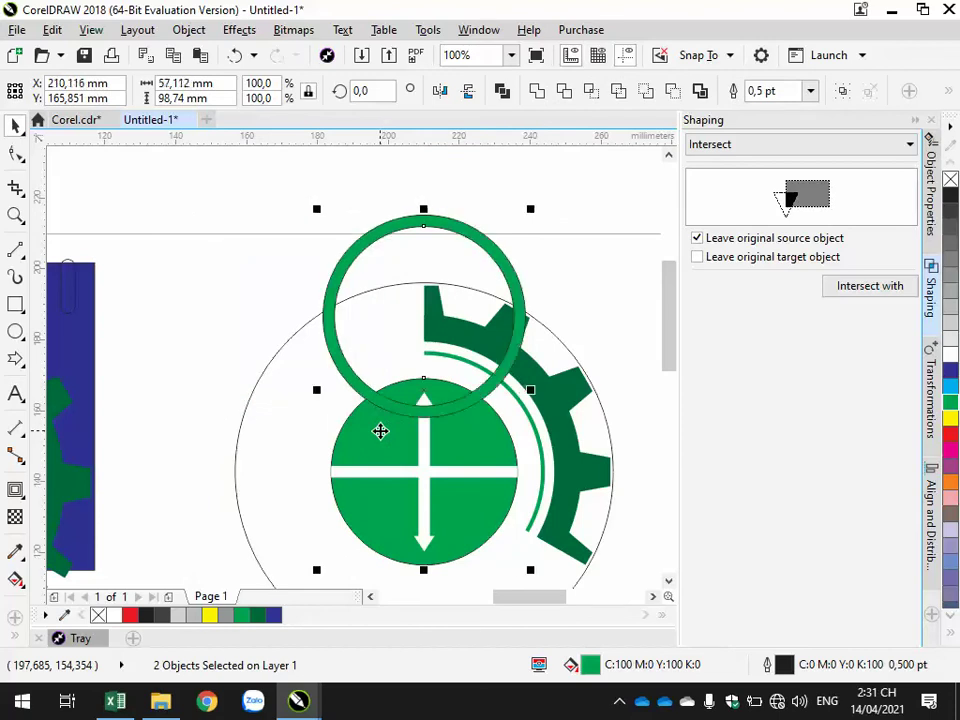
{"action": "left_click", "coordinate": [625, 274]}
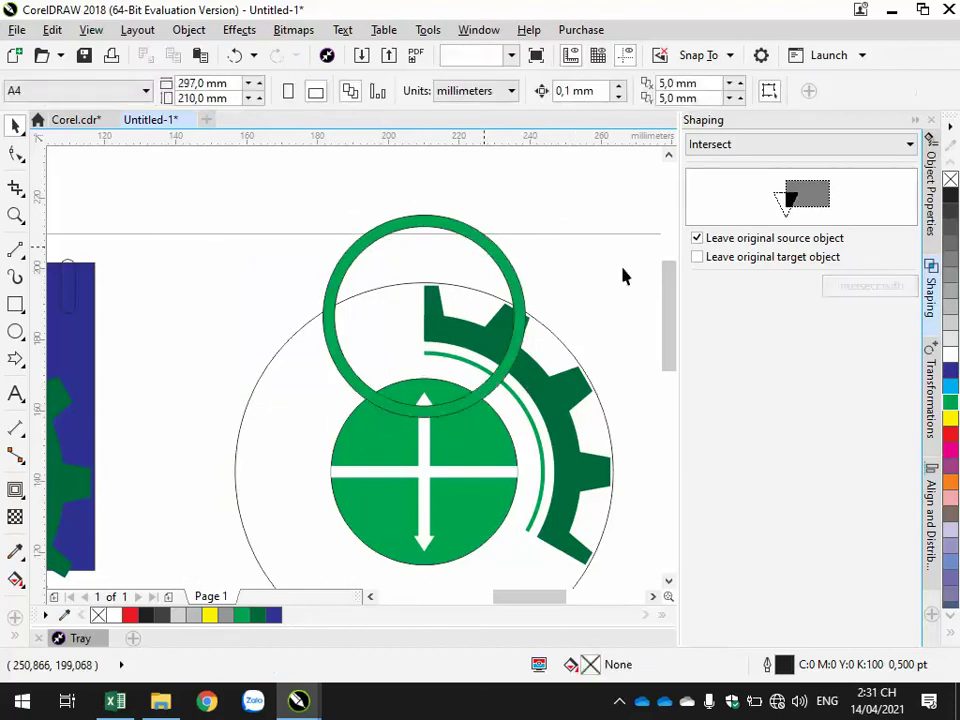
Lower the green ring over the upper part of the green circle, centring it at about Y 179.5 mm.
{"action": "key", "text": "Tab"}
{"action": "key", "text": "Down"}
{"action": "key", "text": "Down"}
{"action": "key", "text": "Down"}
{"action": "key", "text": "Down"}
{"action": "key", "text": "Down"}
{"action": "key", "text": "Down"}
{"action": "key", "text": "Down"}
{"action": "key", "text": "Down"}
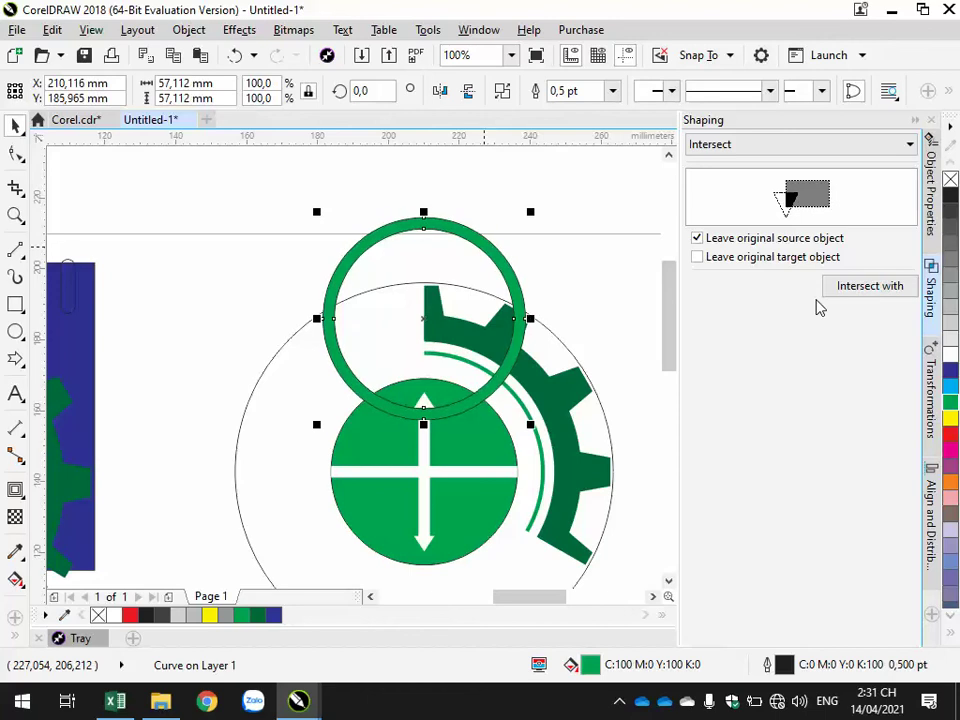
{"action": "mouse_move", "coordinate": [422, 317]}
{"action": "left_mouse_down"}
{"action": "mouse_move", "coordinate": [426, 352]}
{"action": "mouse_move", "coordinate": [424, 341]}
{"action": "left_mouse_up"}
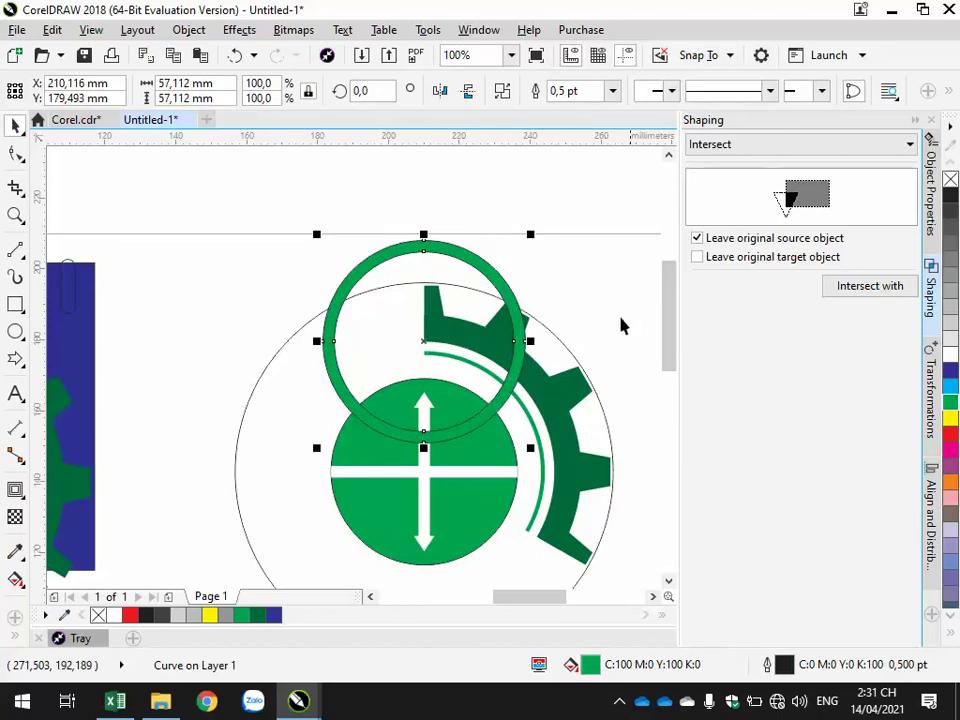
Remove the ring's outline and fill the ring with white.
{"action": "scroll", "coordinate": [420, 570], "scroll_direction": "down", "scroll_amount": 2}
{"action": "scroll", "coordinate": [435, 533], "scroll_direction": "up", "scroll_amount": 2}
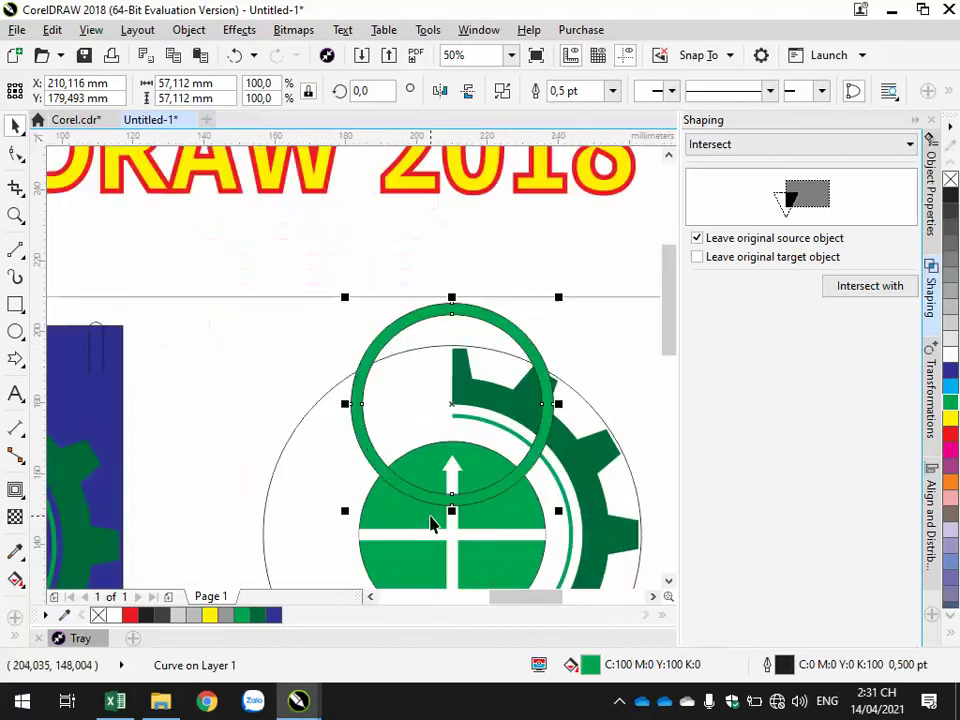
{"action": "left_click", "coordinate": [669, 580]}
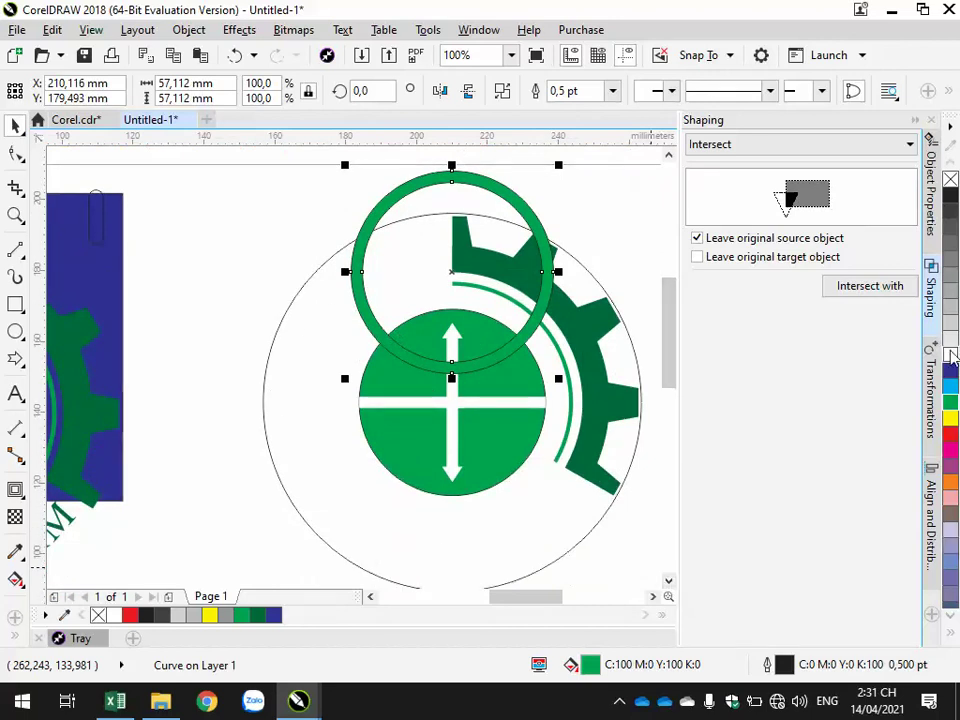
{"action": "right_click", "coordinate": [950, 180]}
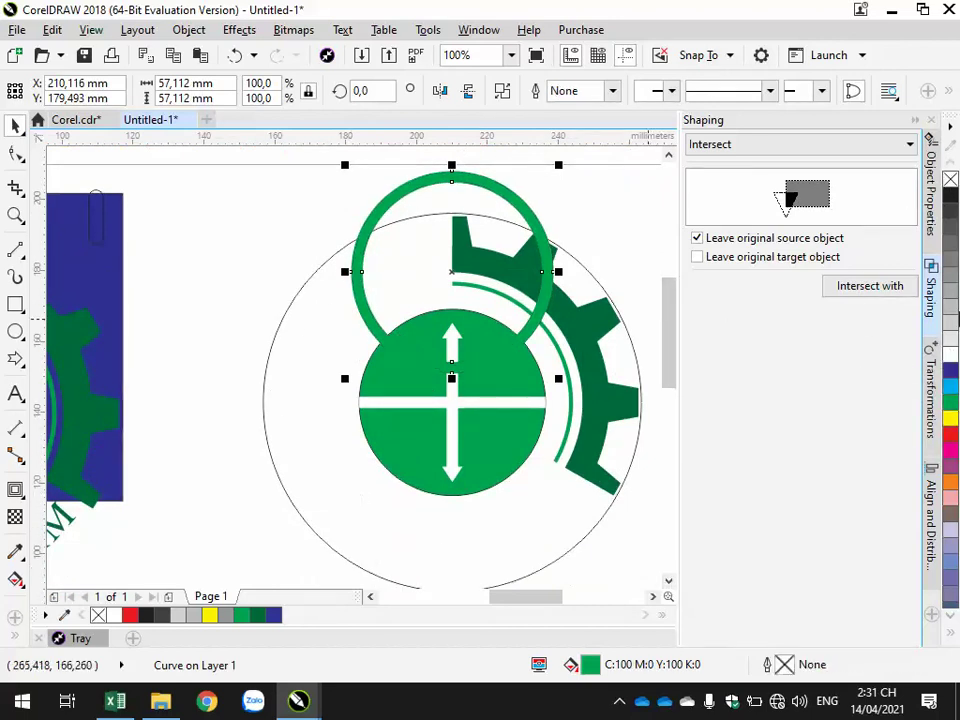
{"action": "left_click", "coordinate": [950, 360]}
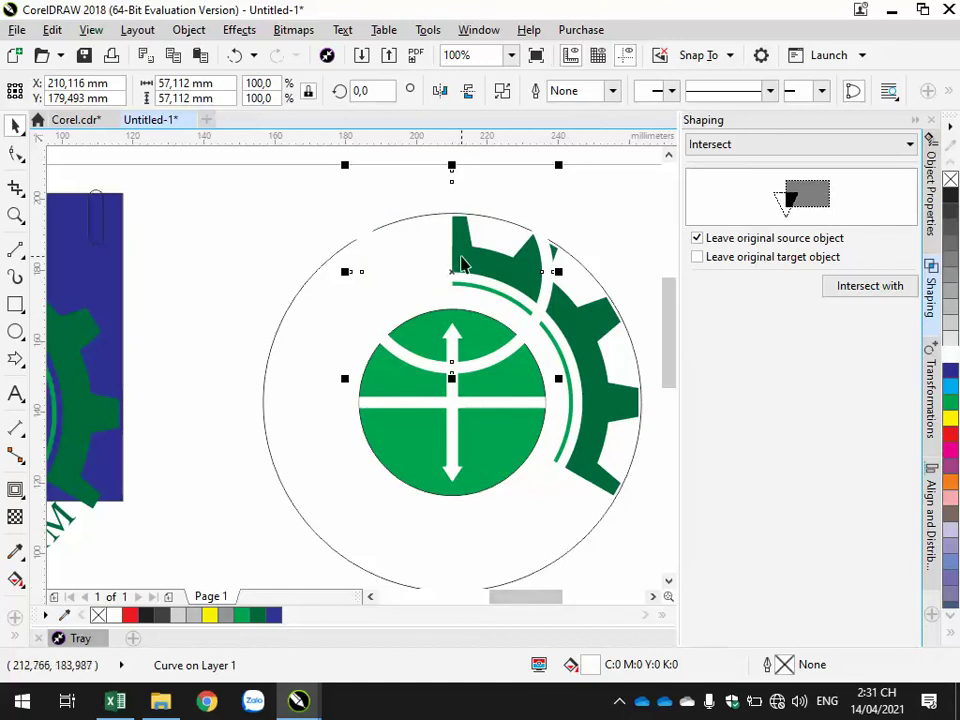
Intersect the green circle with the white ring, keeping the source circle, so only the arc inside the circle remains.
{"action": "left_click", "coordinate": [510, 385]}
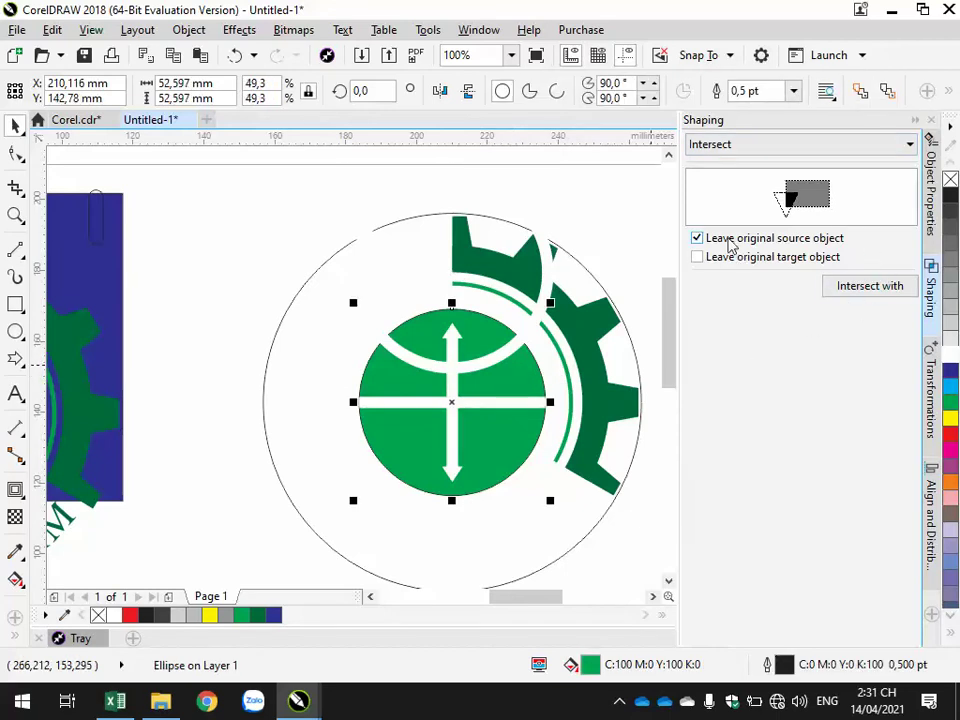
{"action": "left_click", "coordinate": [858, 287]}
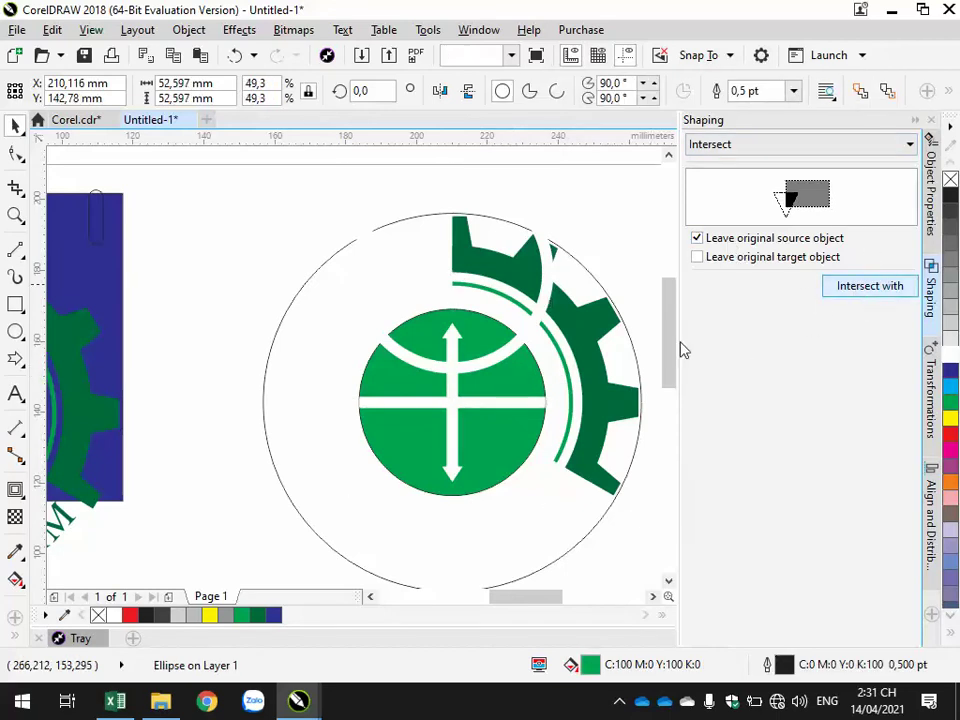
{"action": "left_click", "coordinate": [501, 364]}
{"action": "left_click", "coordinate": [622, 258]}
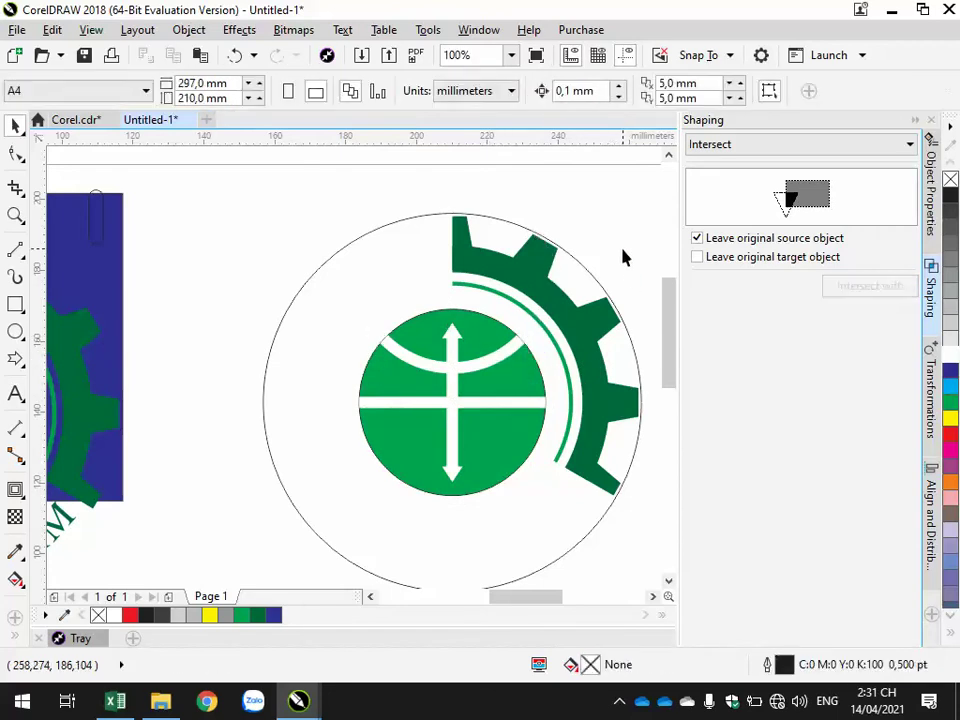
Select the white arc and set its scale-and-mirror transformation to mirror vertically.
{"action": "left_click", "coordinate": [504, 357]}
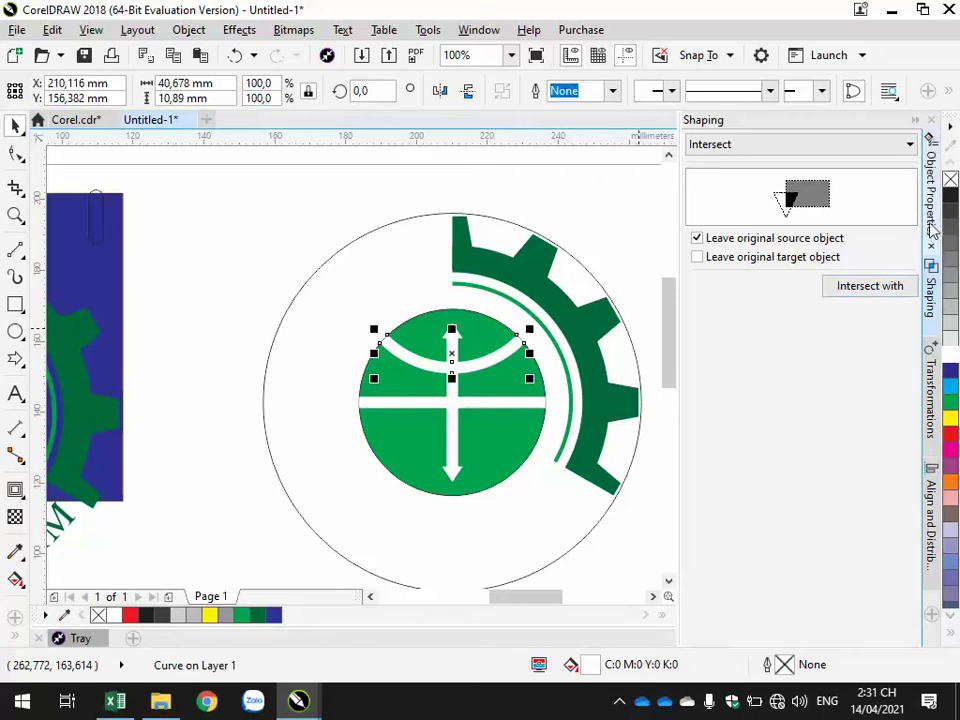
{"action": "left_click", "coordinate": [934, 428]}
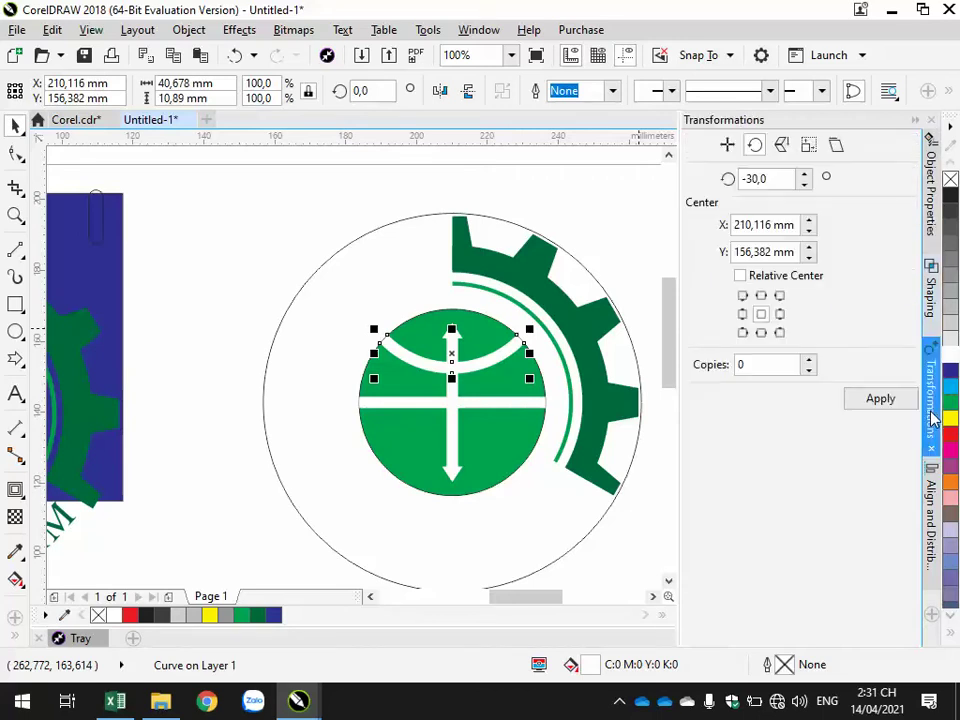
{"action": "left_click", "coordinate": [776, 145]}
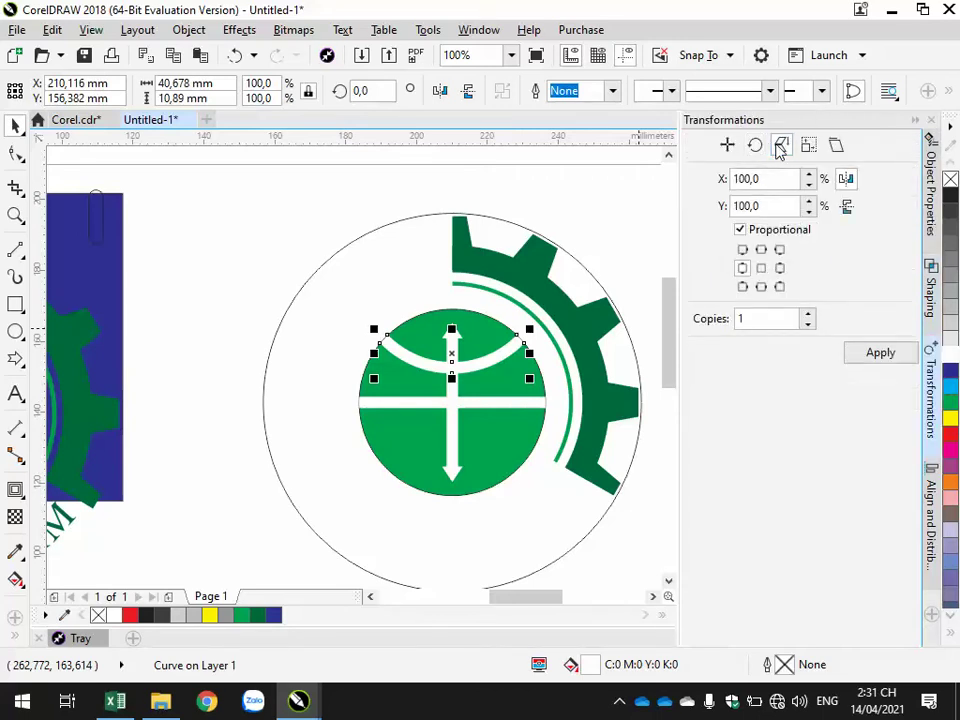
{"action": "left_click", "coordinate": [847, 207]}
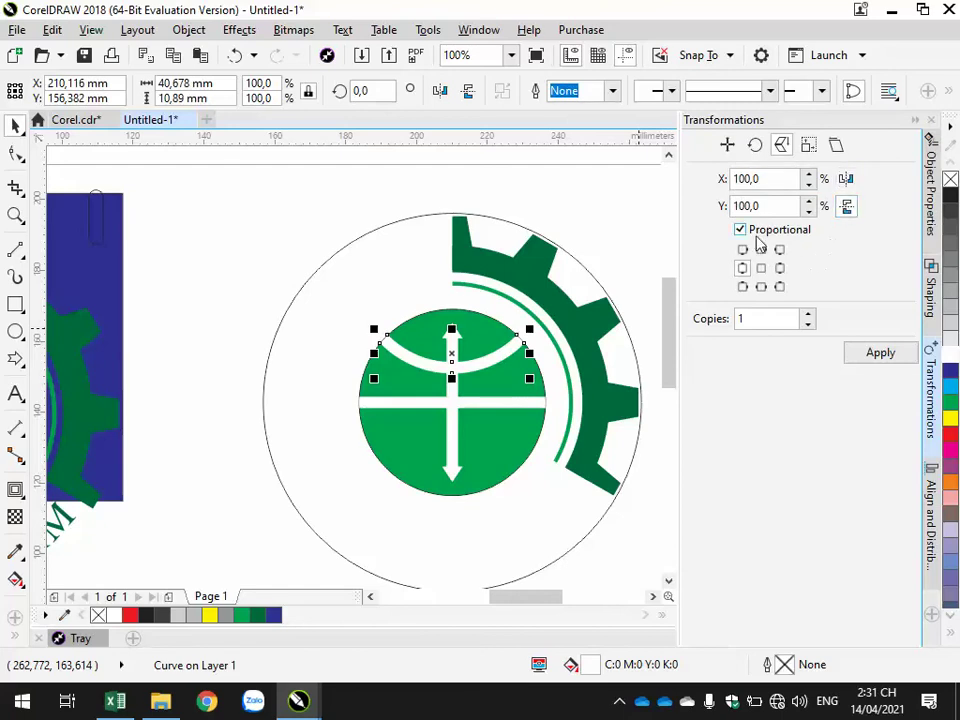
Try mirroring a copy of the arc with its rotation centre moved to the circle's centre, and undo the mirroring.
{"action": "left_click", "coordinate": [453, 353]}
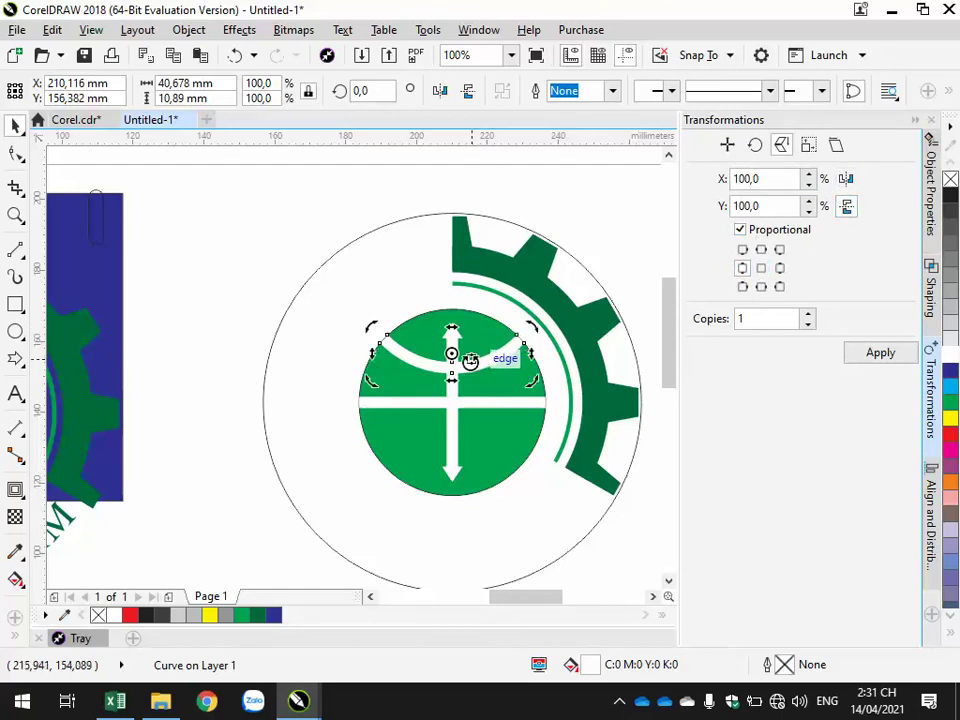
{"action": "left_click_drag", "start_coordinate": [453, 353], "coordinate": [452, 401]}
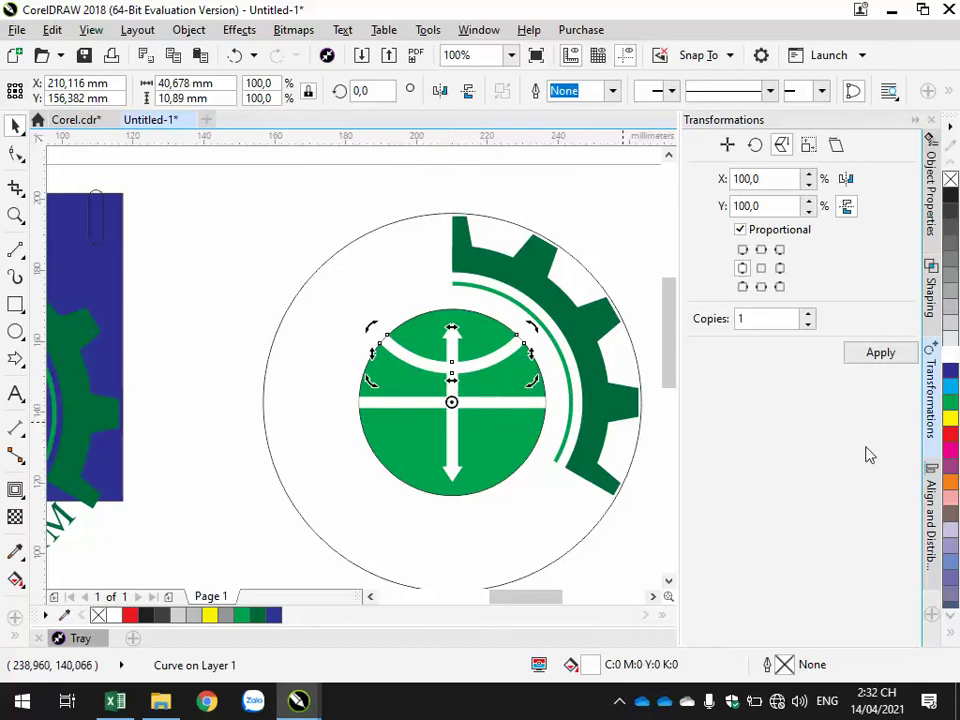
{"action": "left_click", "coordinate": [858, 355]}
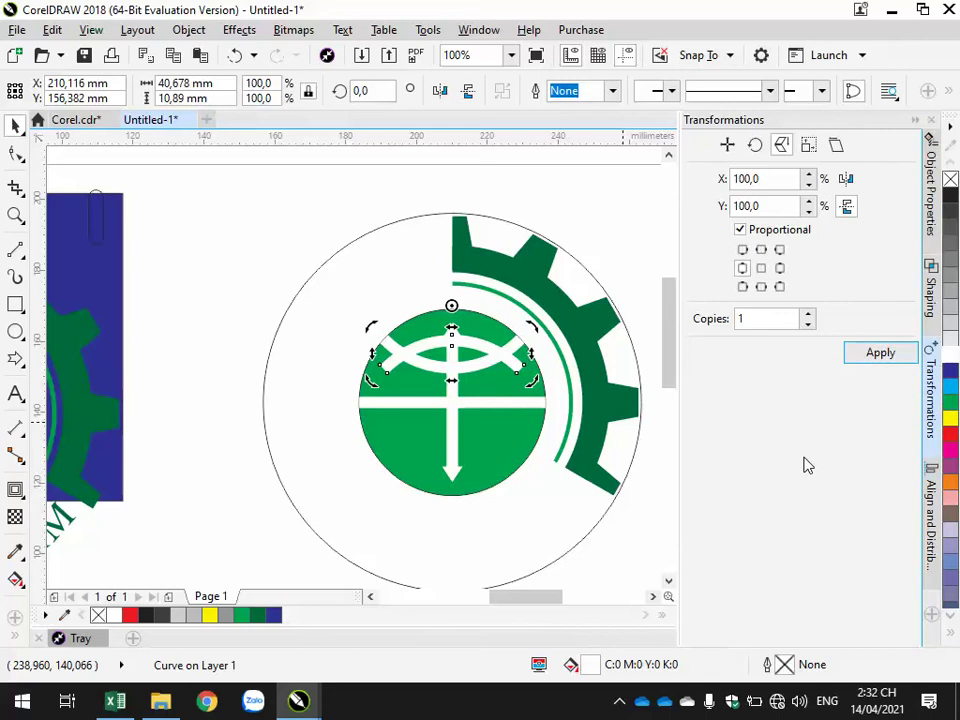
{"action": "key", "text": "ctrl+z"}
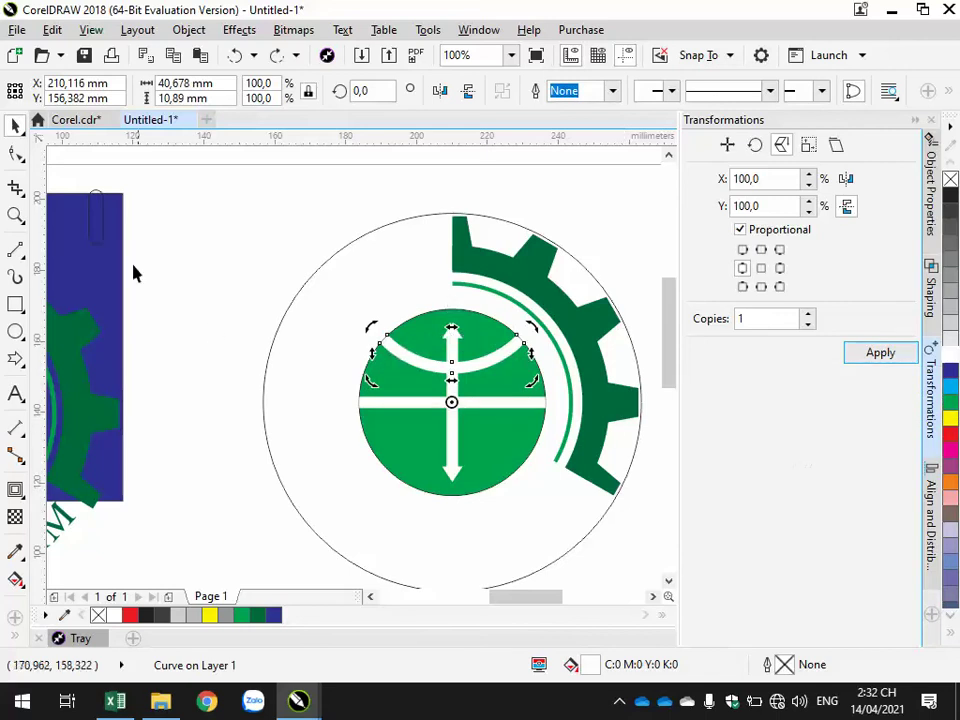
{"action": "left_click", "coordinate": [188, 244]}
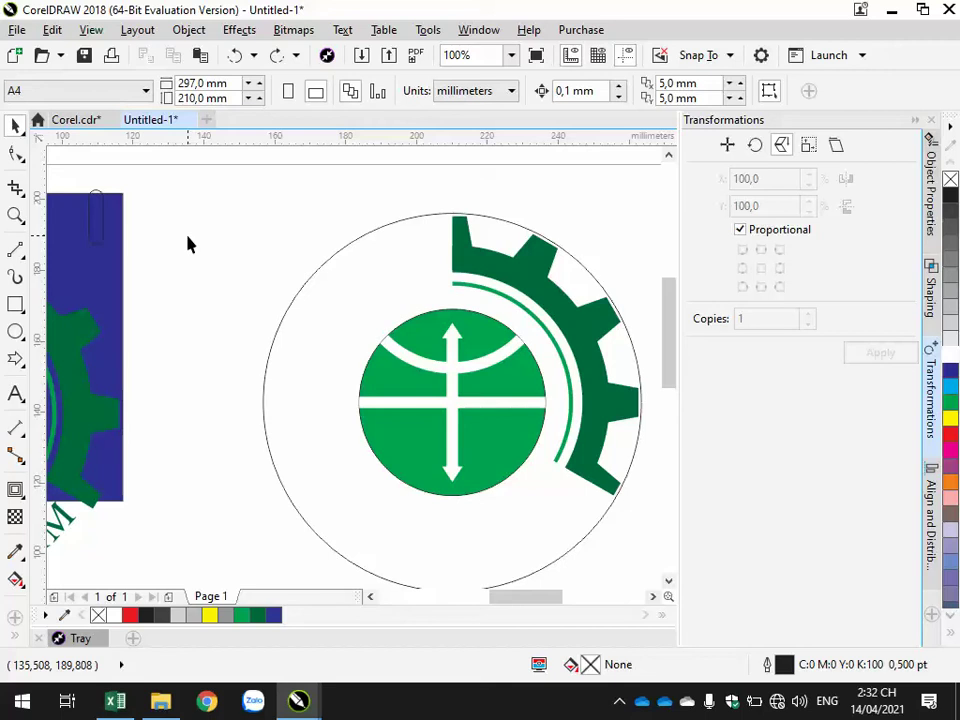
Draw a horizontal 2-point line about 52.6 mm long across the green circle through its centre.
{"action": "left_click", "coordinate": [476, 366]}
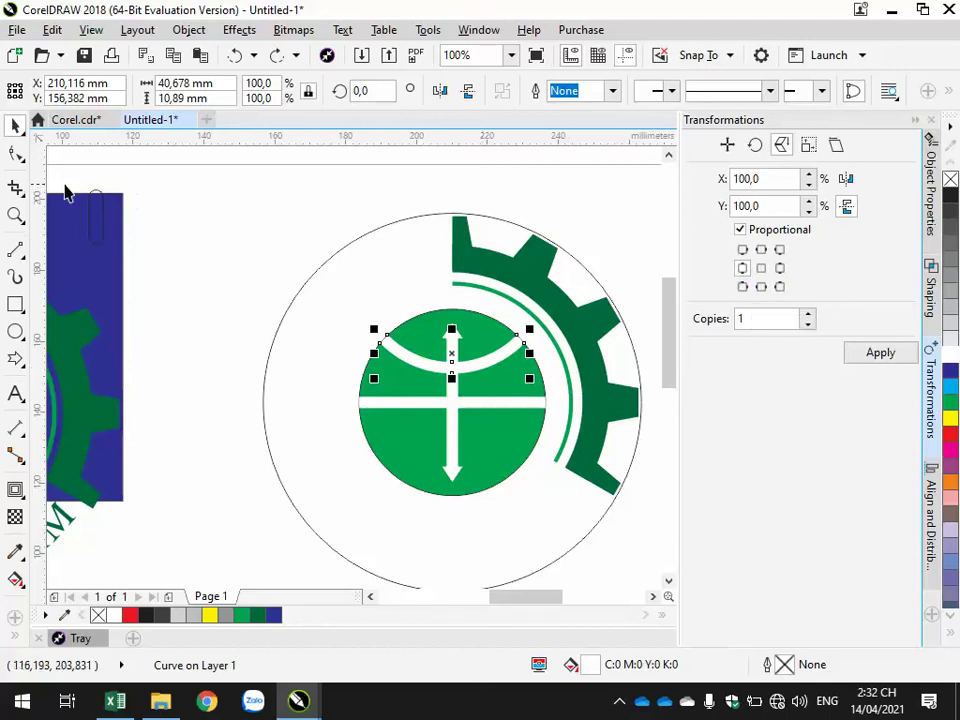
{"action": "left_click", "coordinate": [17, 253]}
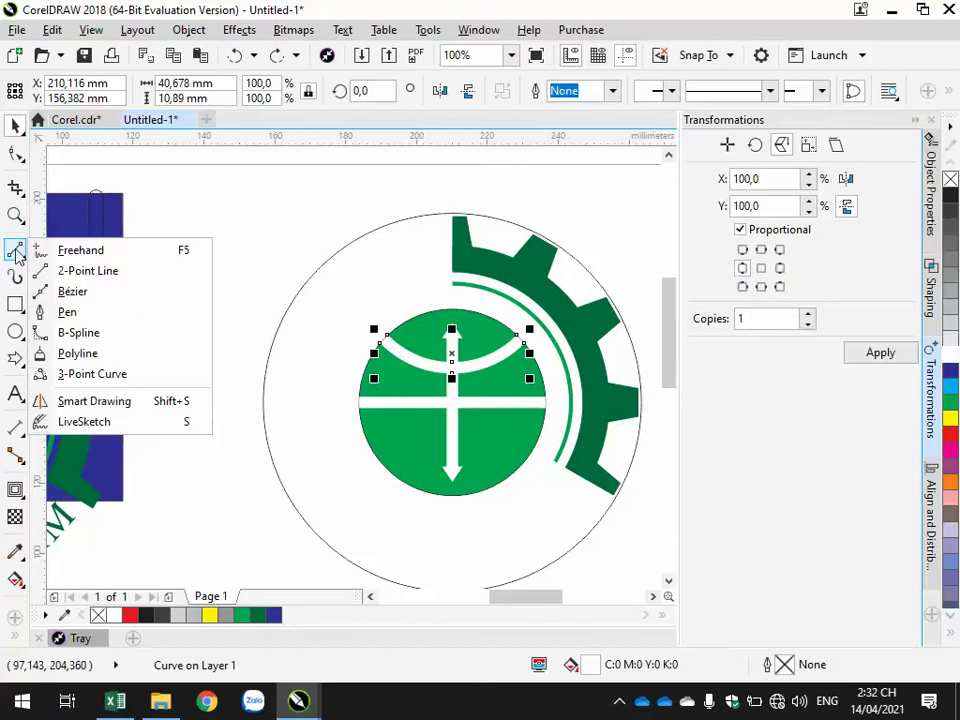
{"action": "left_click", "coordinate": [92, 274]}
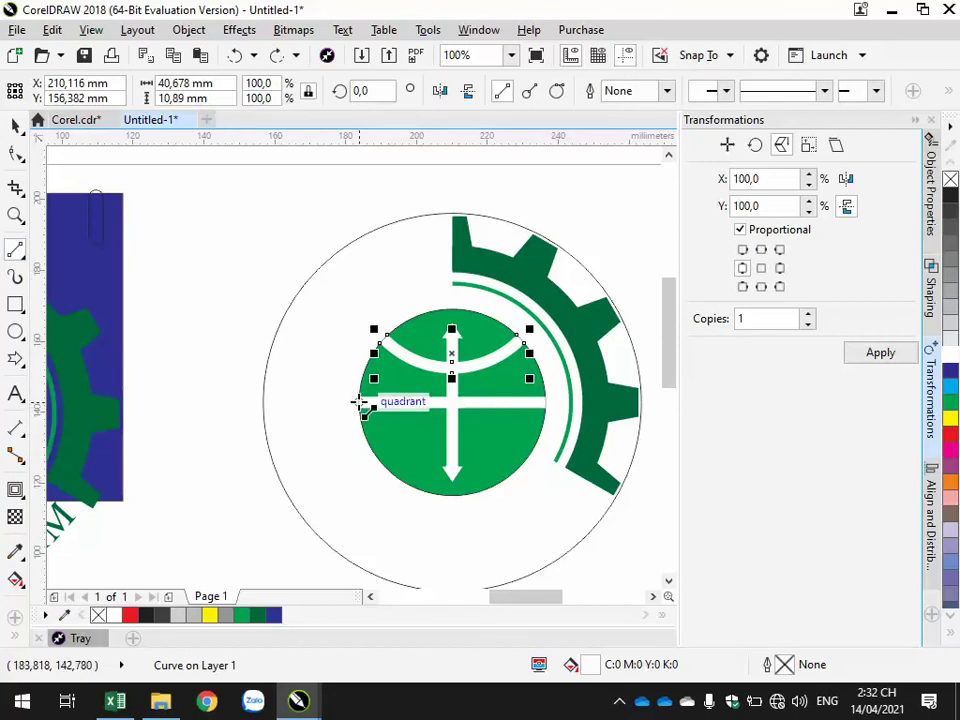
{"action": "left_click_drag", "start_coordinate": [361, 403], "coordinate": [550, 403]}
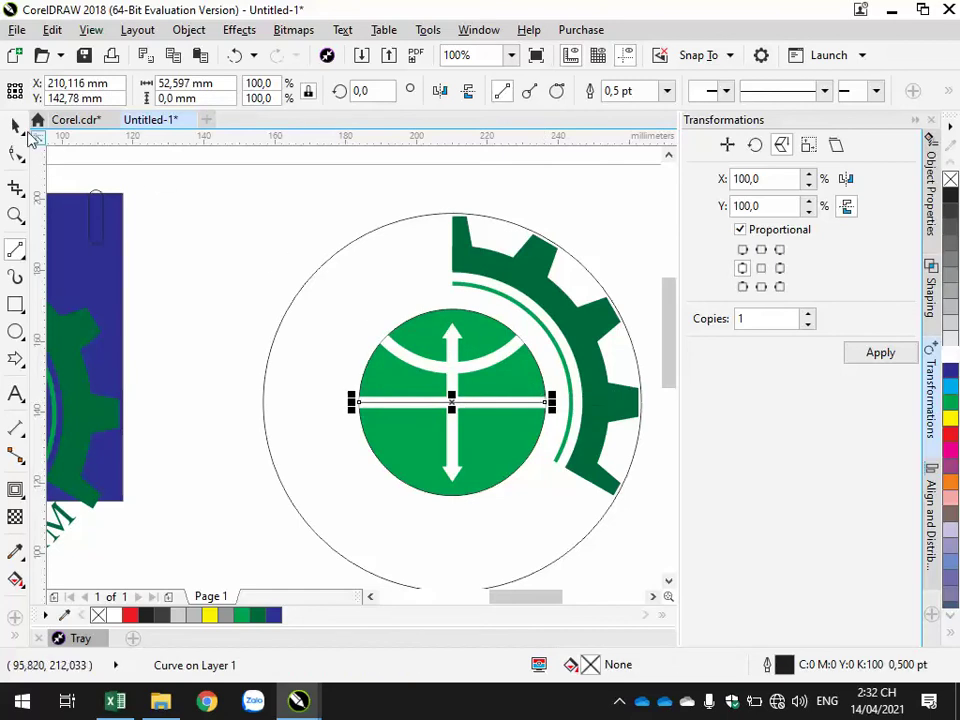
{"action": "left_click", "coordinate": [16, 125]}
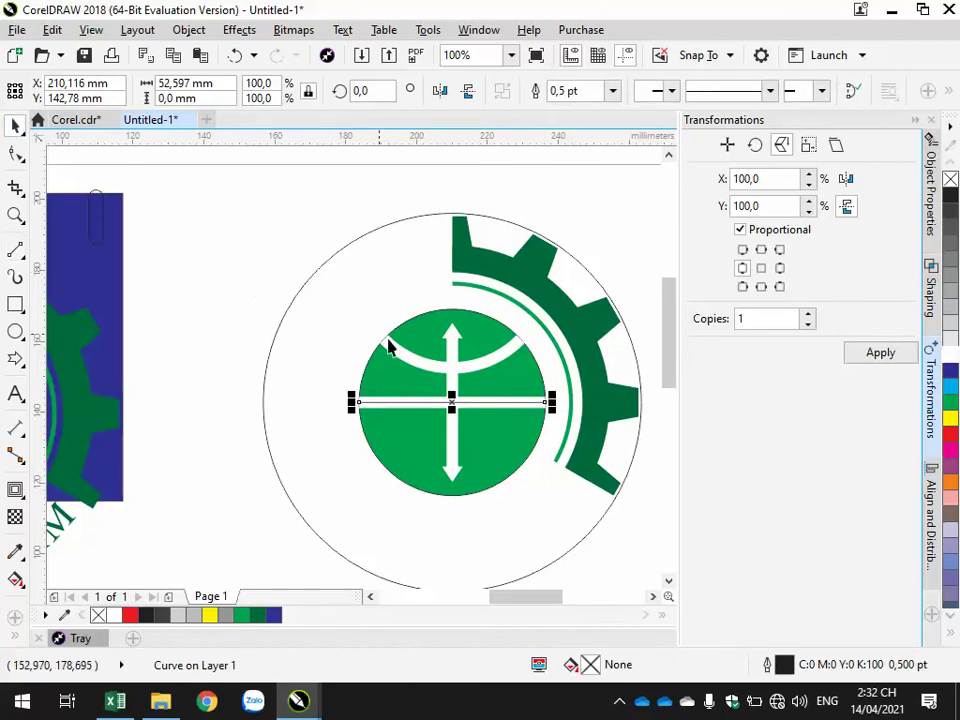
Mirror one copy of the white arc together with the horizontal line vertically about their bottom-centre anchor.
{"action": "left_click", "coordinate": [433, 372]}
{"action": "left_click", "coordinate": [433, 366], "text": "shift"}
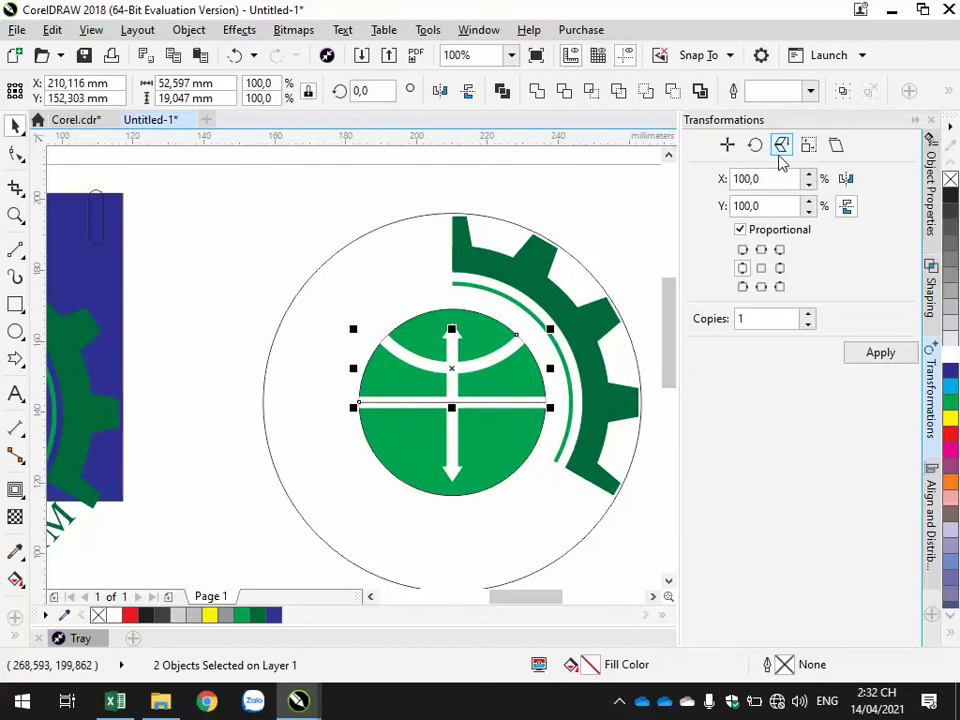
{"action": "left_click", "coordinate": [761, 286]}
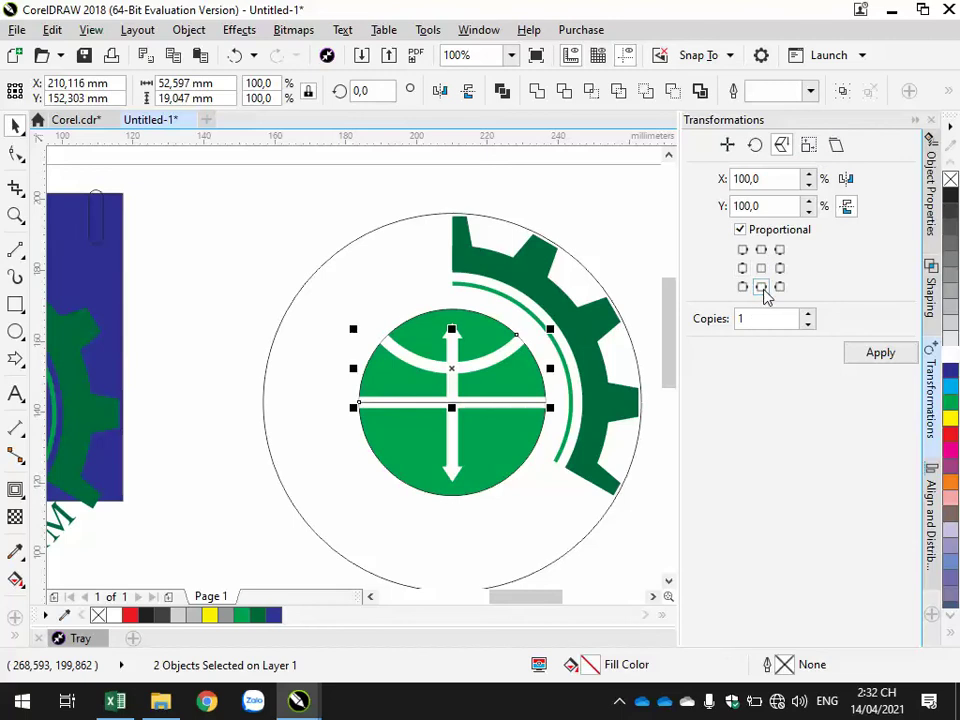
{"action": "left_click", "coordinate": [894, 362]}
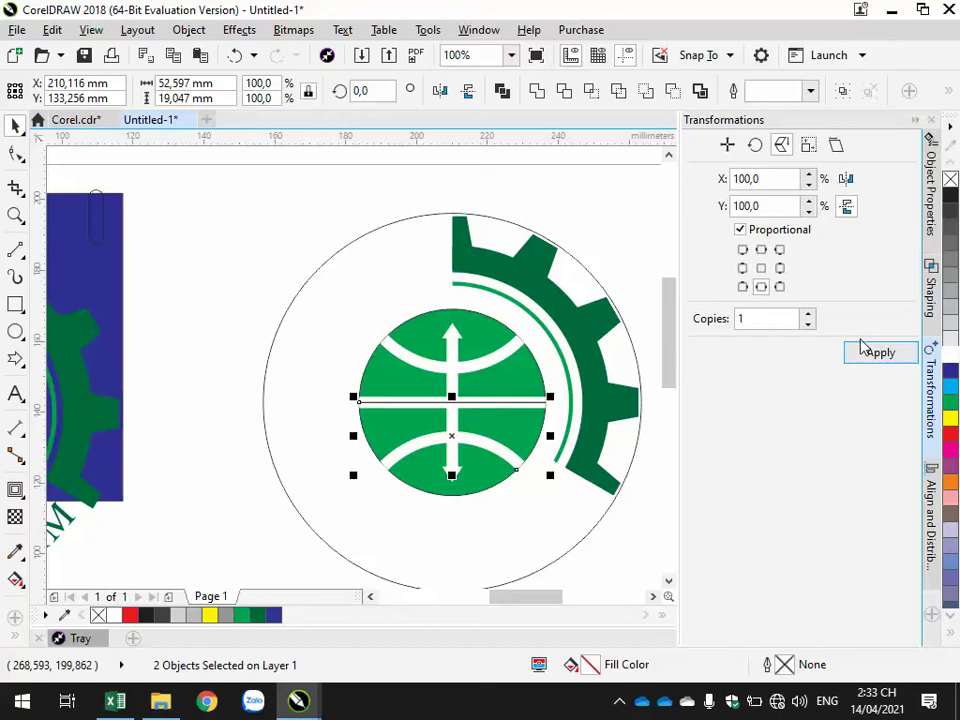
{"action": "left_click", "coordinate": [244, 281]}
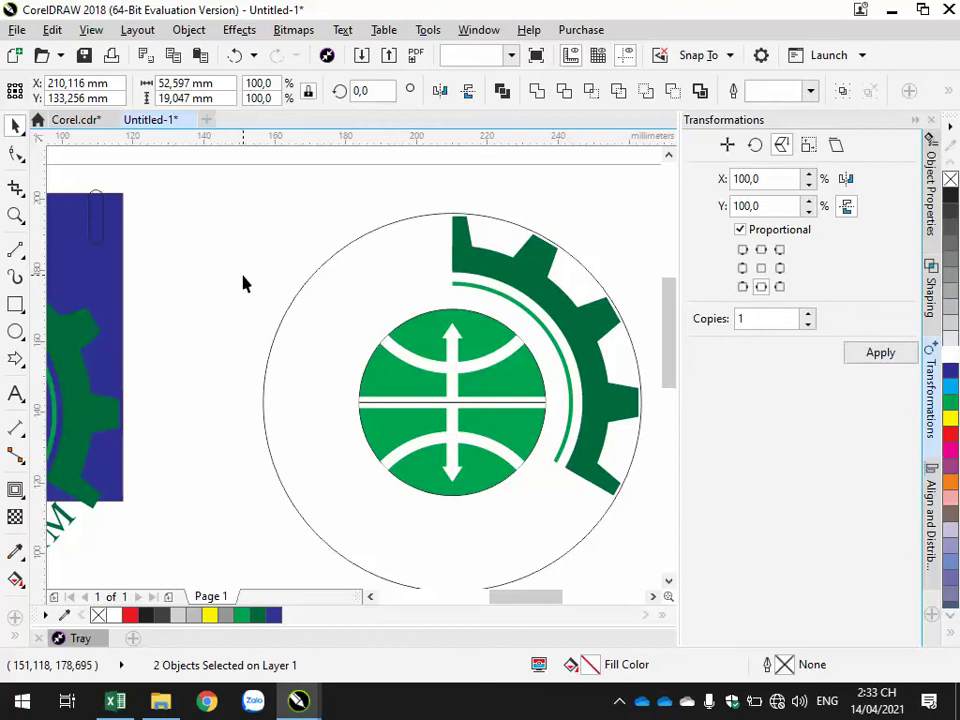
Delete the two overlapping horizontal helper lines across the globe and remove the green circle's outline.
{"action": "left_click", "coordinate": [403, 404]}
{"action": "key", "text": "Escape"}
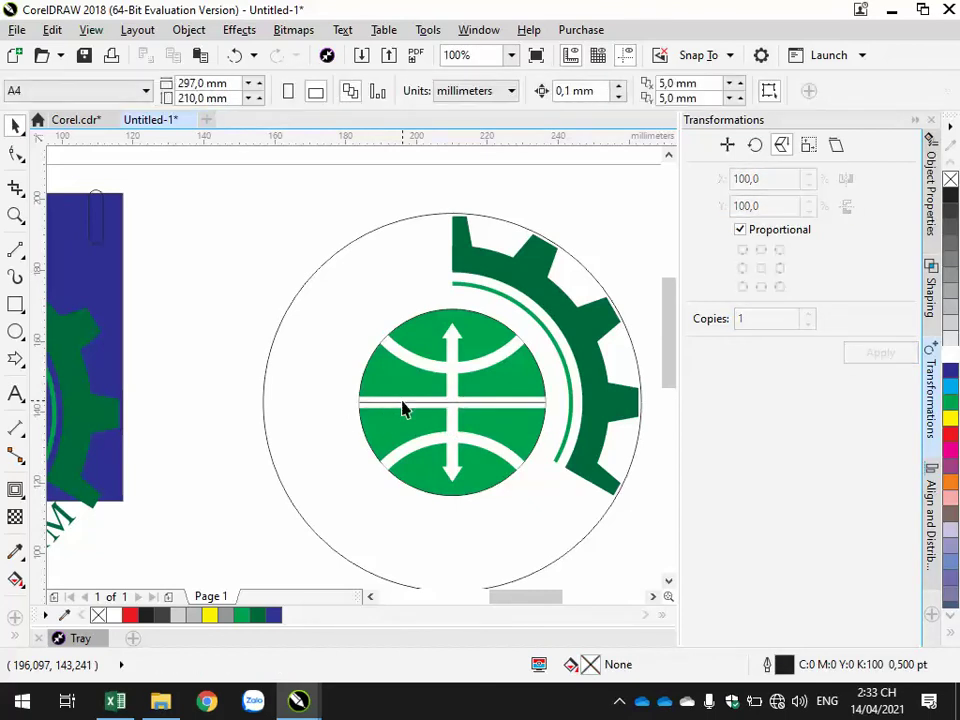
{"action": "left_click", "coordinate": [403, 404]}
{"action": "key", "text": "Escape"}
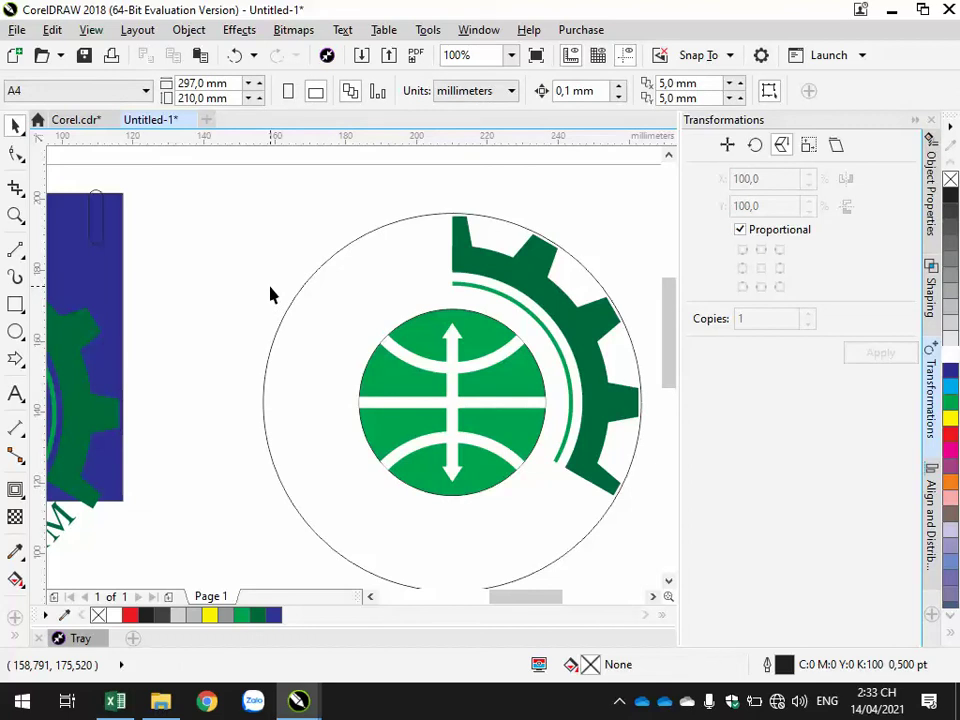
{"action": "left_click", "coordinate": [409, 336]}
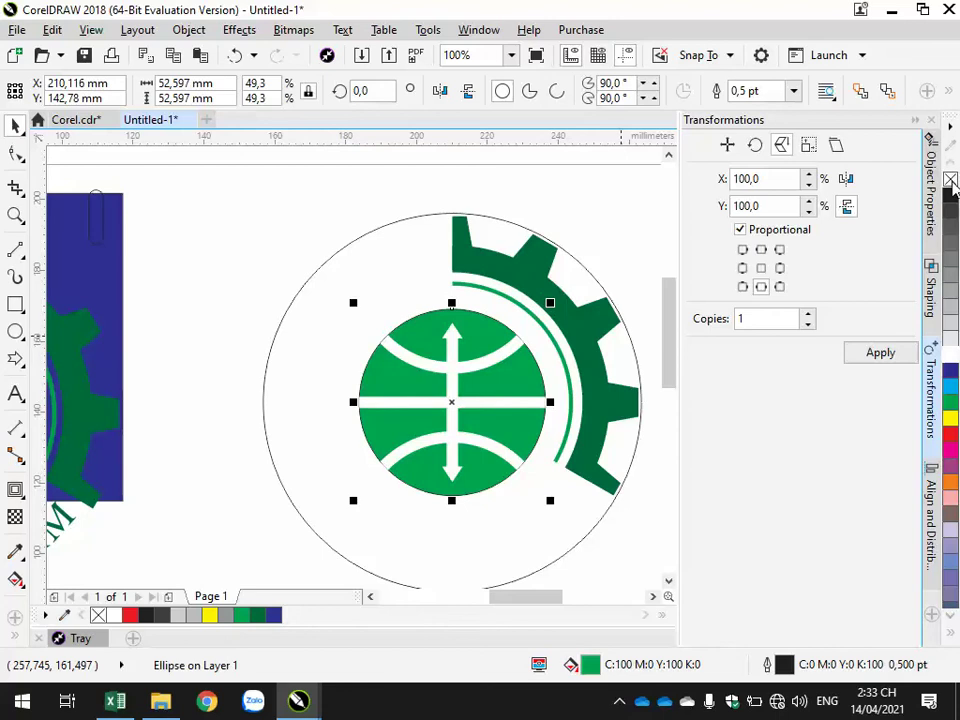
{"action": "key", "text": "Escape"}
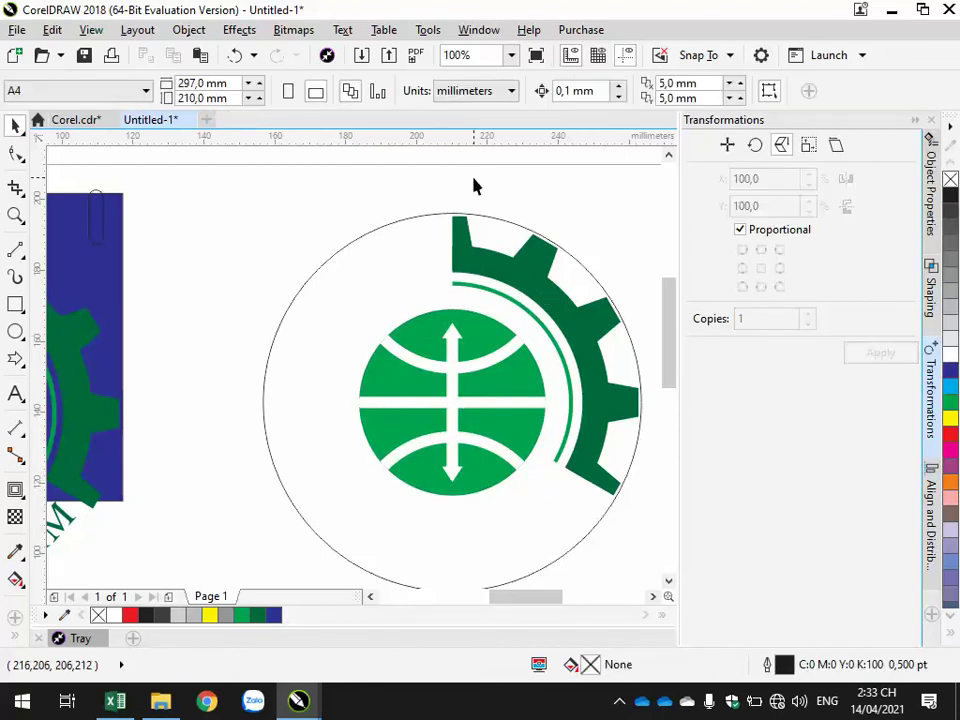
Add the artistic text "PHƯƠNG NAM" in the empty area of the page below the reference logo.
{"action": "scroll", "coordinate": [418, 557], "scroll_direction": "down", "scroll_amount": 1}
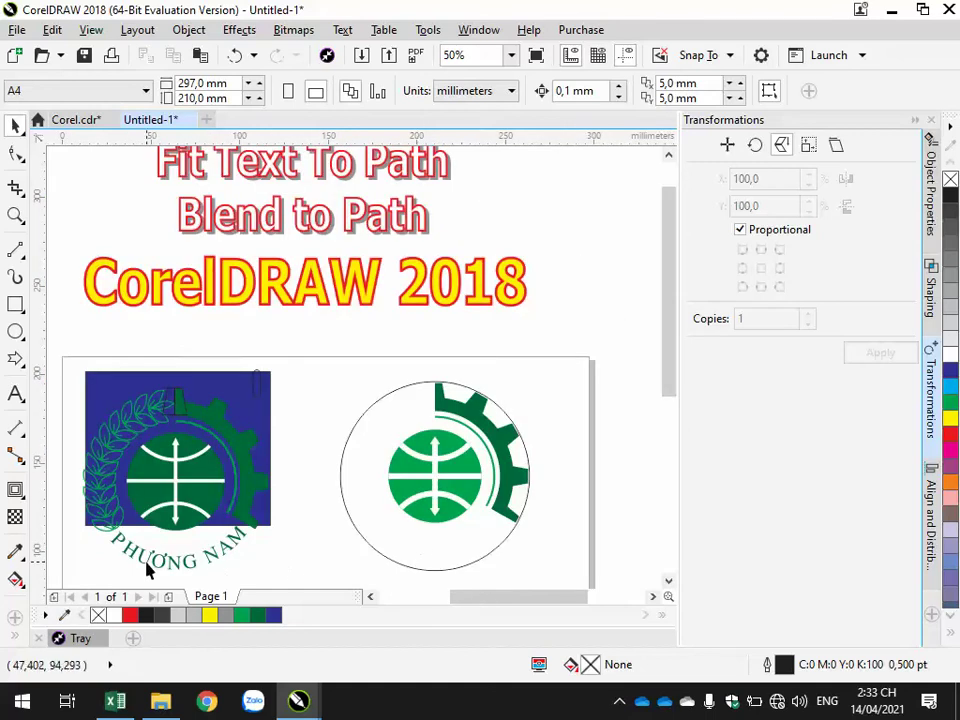
{"action": "left_click", "coordinate": [105, 553]}
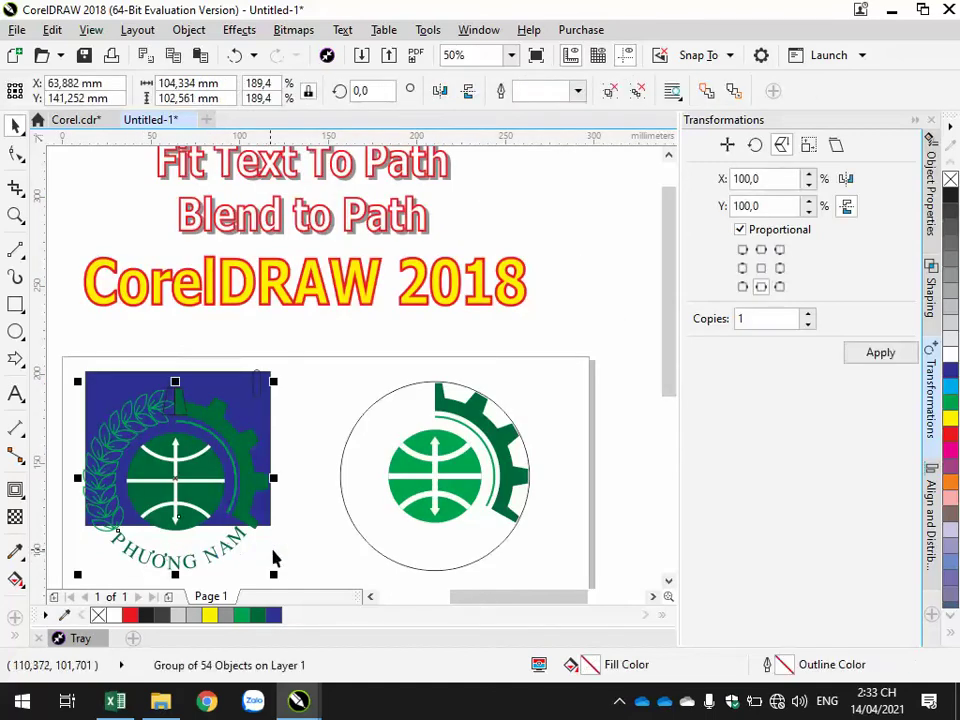
{"action": "key", "text": "Escape"}
{"action": "left_click", "coordinate": [668, 580]}
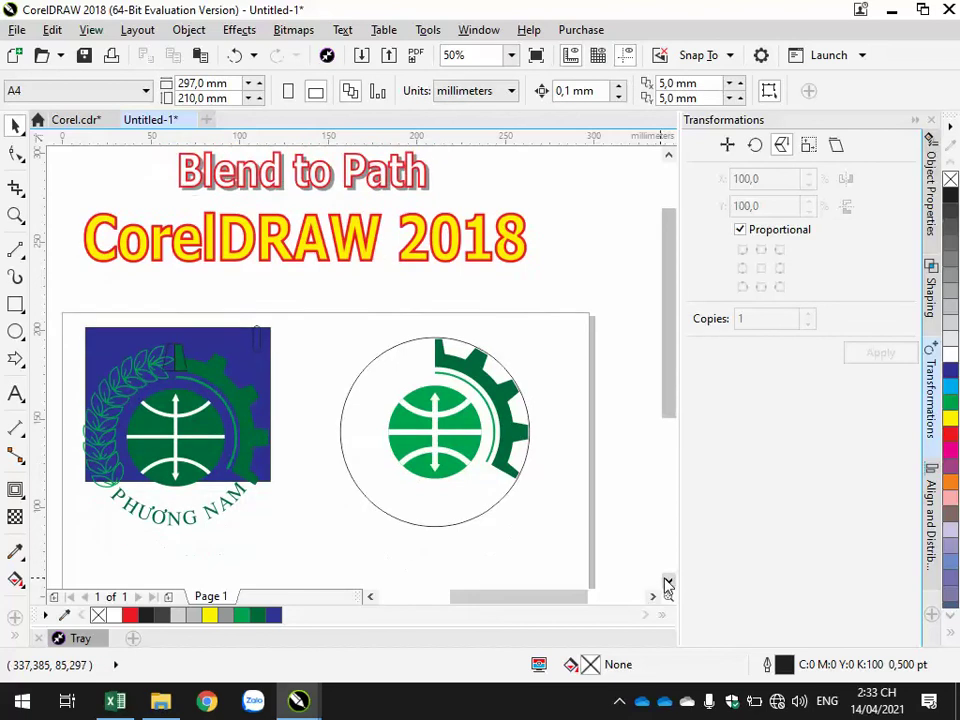
{"action": "left_click", "coordinate": [668, 584]}
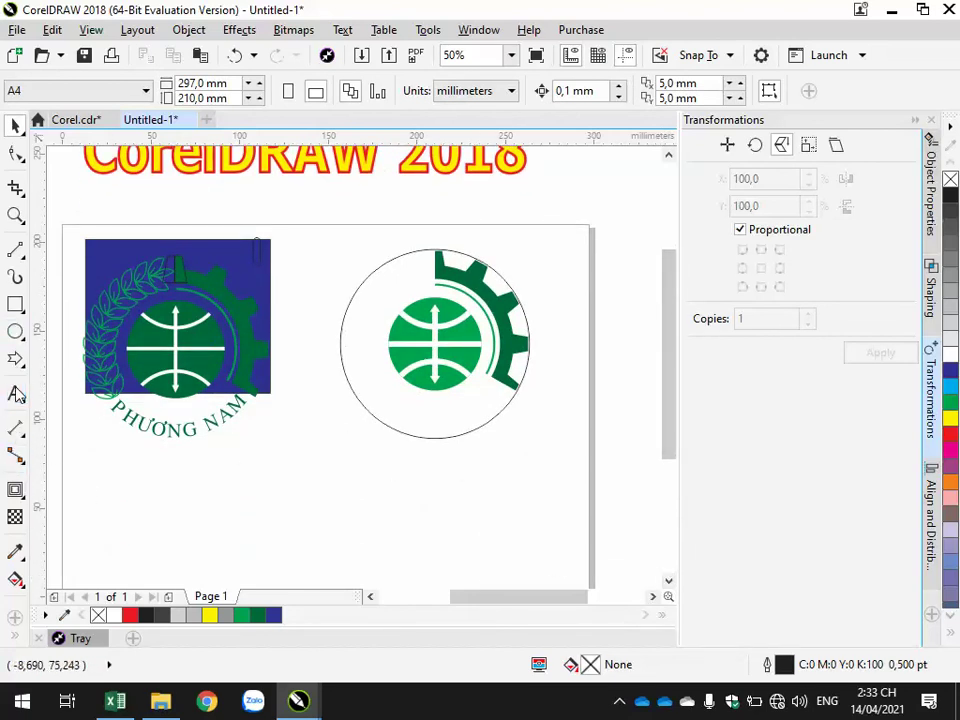
{"action": "key", "text": "F8"}
{"action": "left_click", "coordinate": [234, 507]}
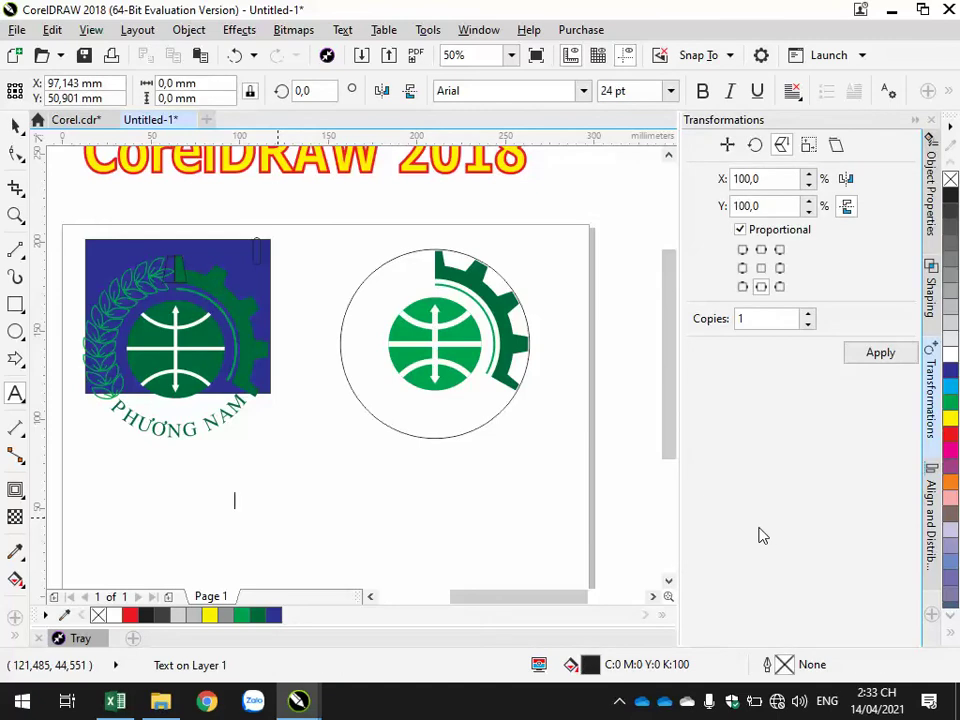
{"action": "type", "text": "PHƯƠNG NAM"}
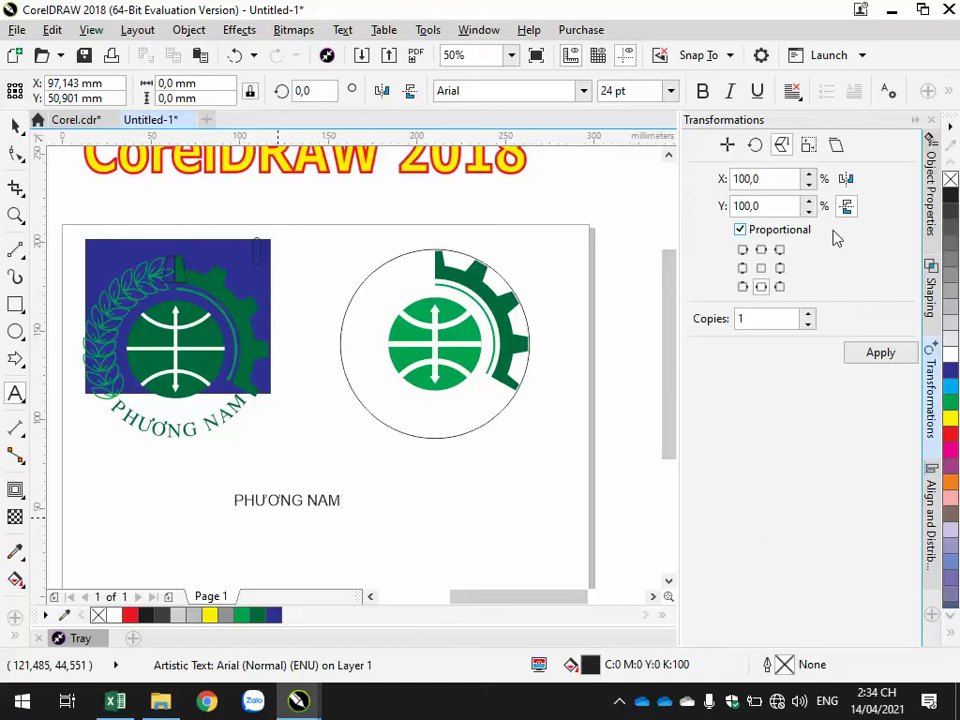
{"action": "left_click", "coordinate": [15, 125]}
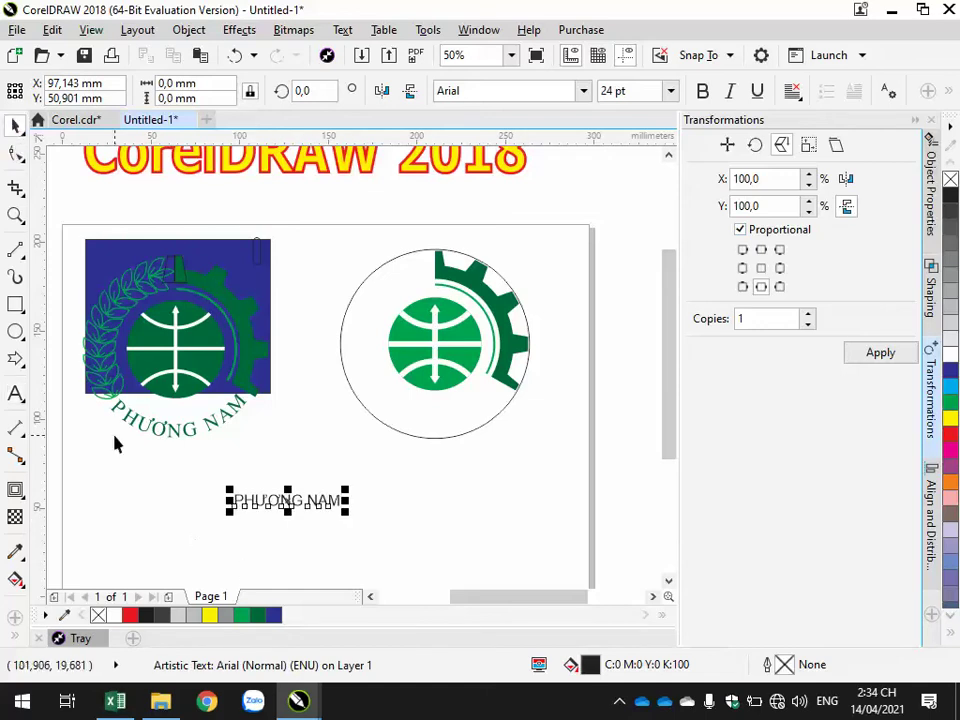
Try to make the new PHƯƠNG NAM text bold and compare its lettering with the reference logo's curved wording.
{"action": "left_click", "coordinate": [15, 395]}
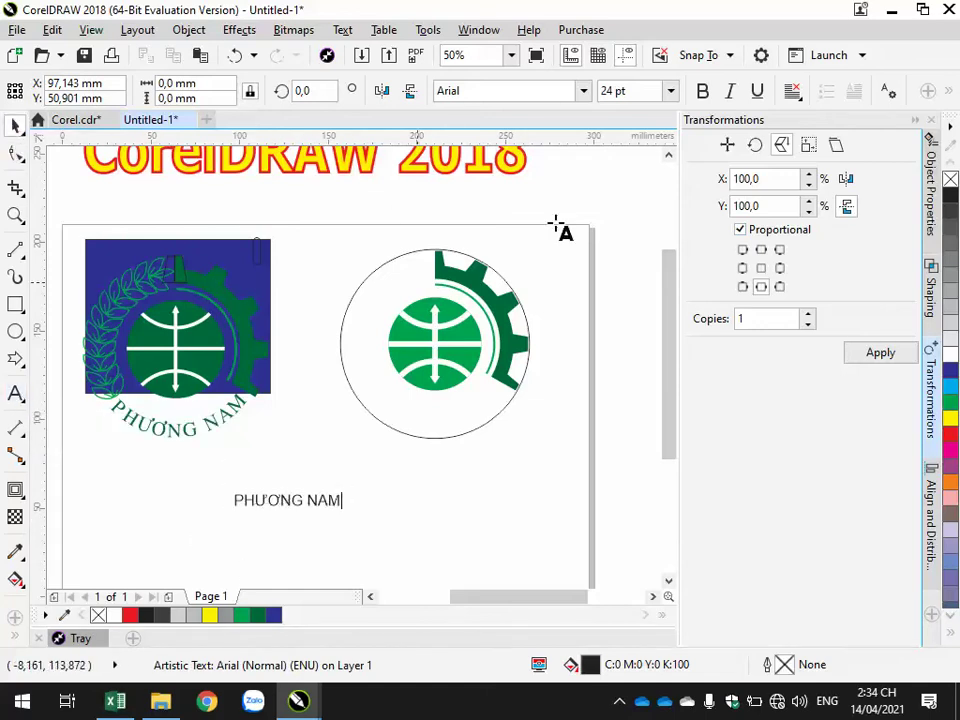
{"action": "left_click", "coordinate": [703, 92]}
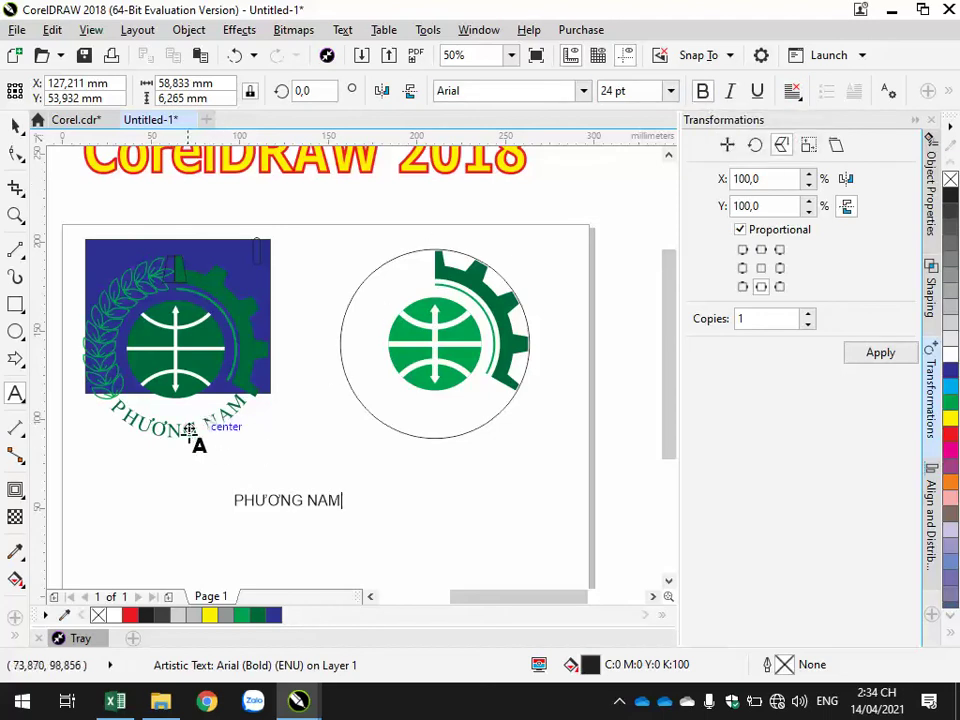
{"action": "scroll", "coordinate": [203, 430], "scroll_direction": "up", "scroll_amount": 2}
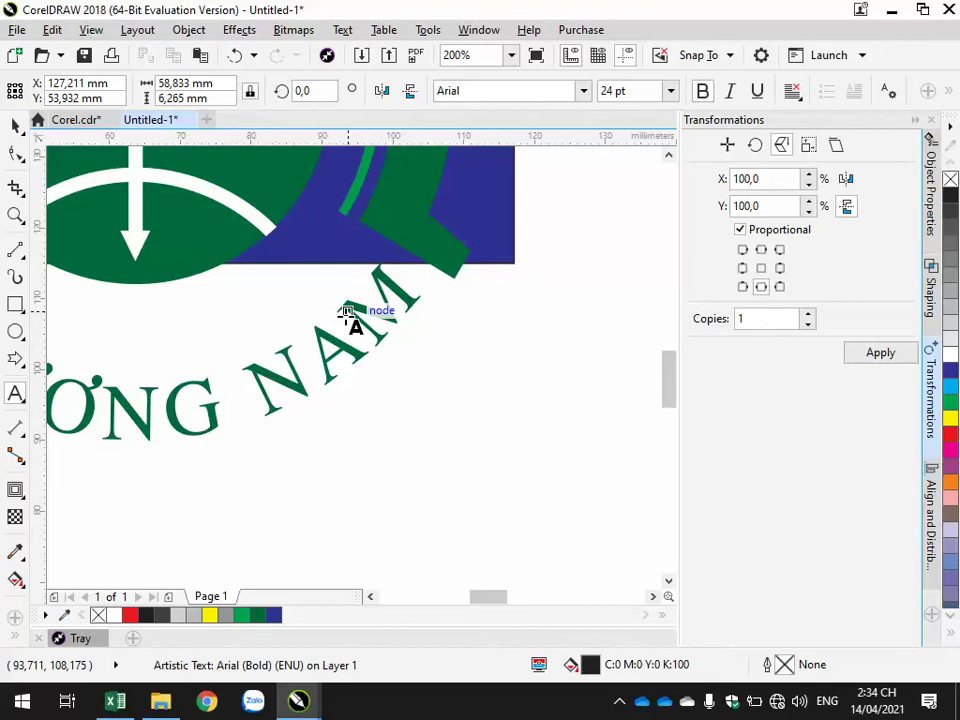
{"action": "scroll", "coordinate": [373, 386], "scroll_direction": "down", "scroll_amount": 2}
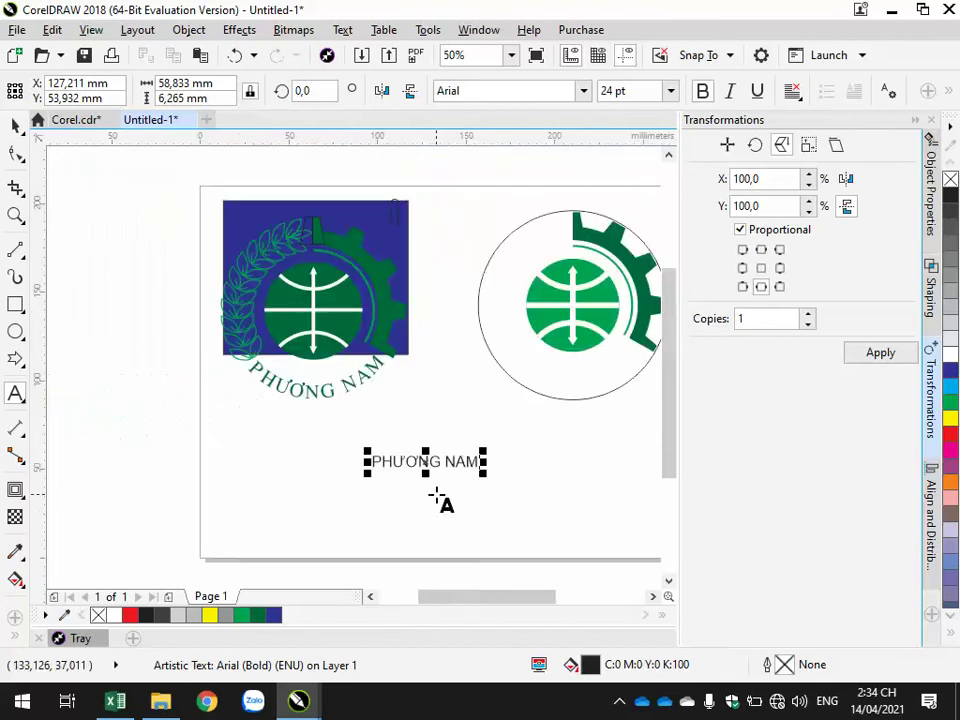
{"action": "scroll", "coordinate": [394, 480], "scroll_direction": "up", "scroll_amount": 1}
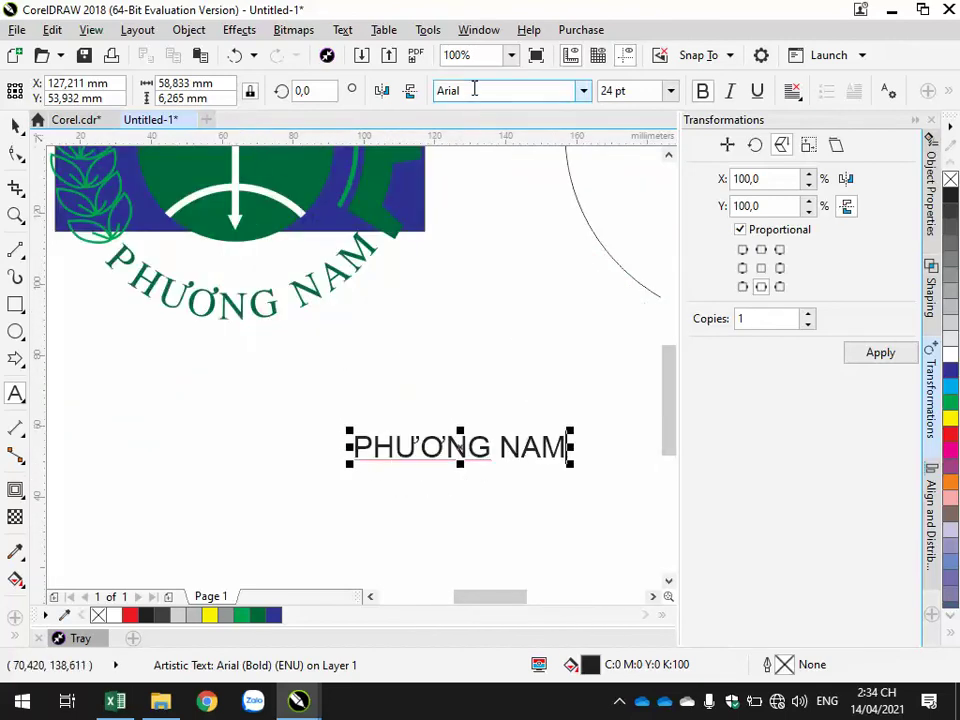
Change the font of the entire new PHƯƠNG NAM text to Times New Roman.
{"action": "left_click", "coordinate": [530, 88]}
{"action": "type", "text": "Times New Roman"}
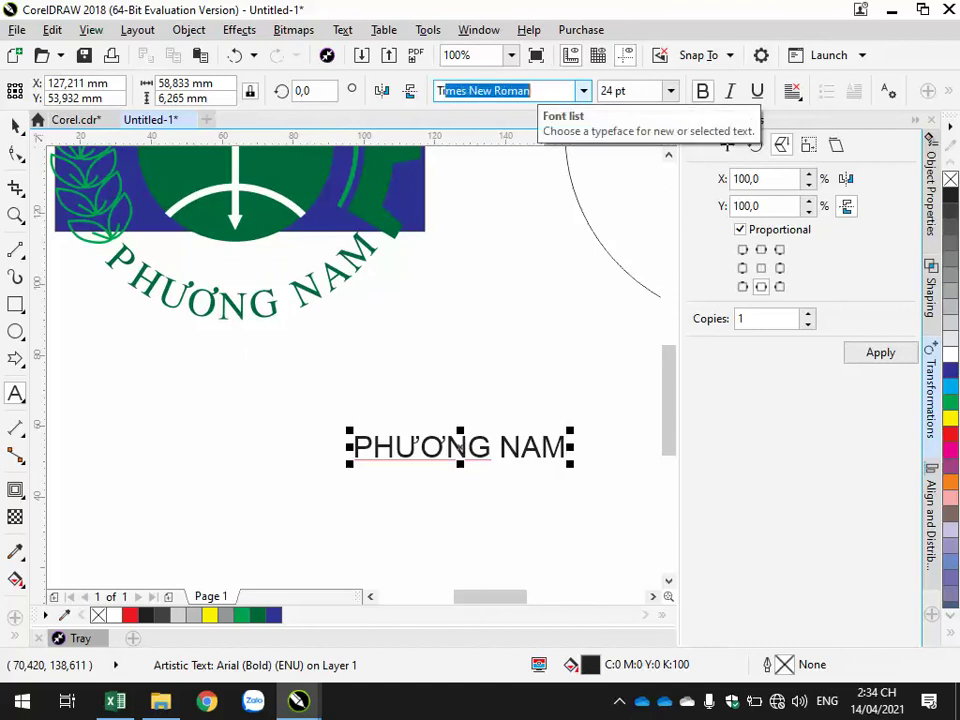
{"action": "key", "text": "Return"}
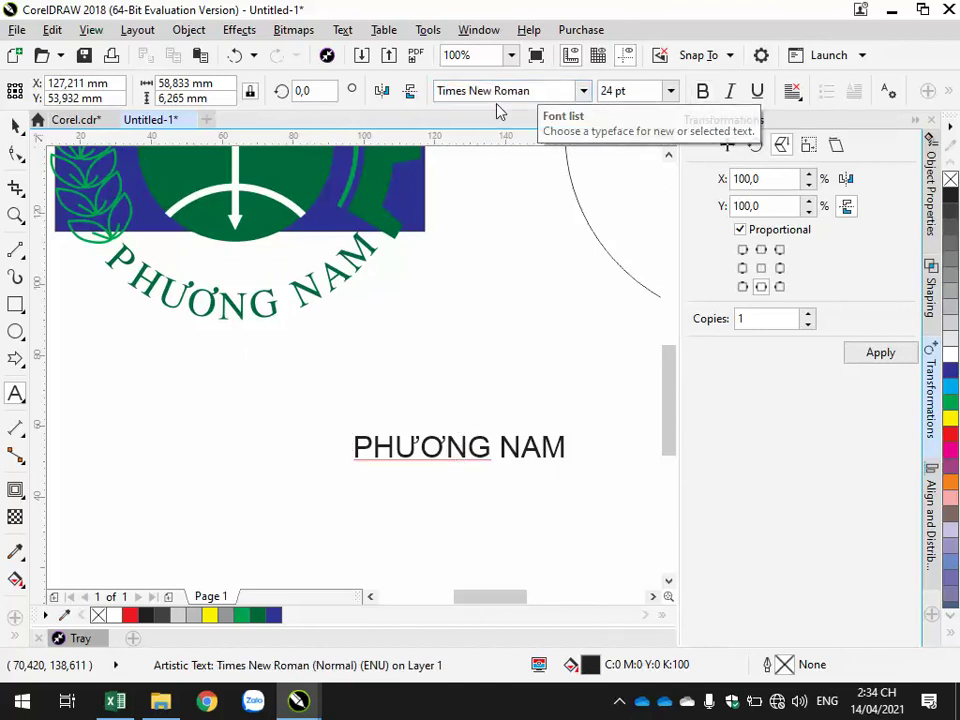
{"action": "key", "text": "ctrl+a"}
{"action": "left_click", "coordinate": [484, 90]}
{"action": "type", "text": "Ti"}
{"action": "key", "text": "Return"}
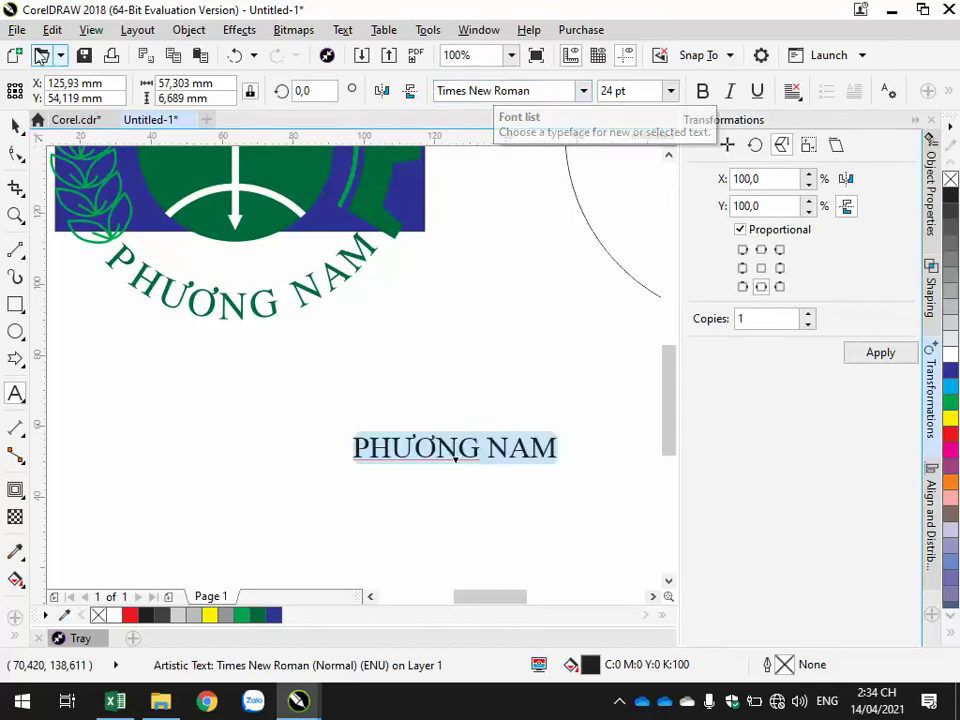
{"action": "left_click", "coordinate": [14, 128]}
{"action": "left_click", "coordinate": [231, 463]}
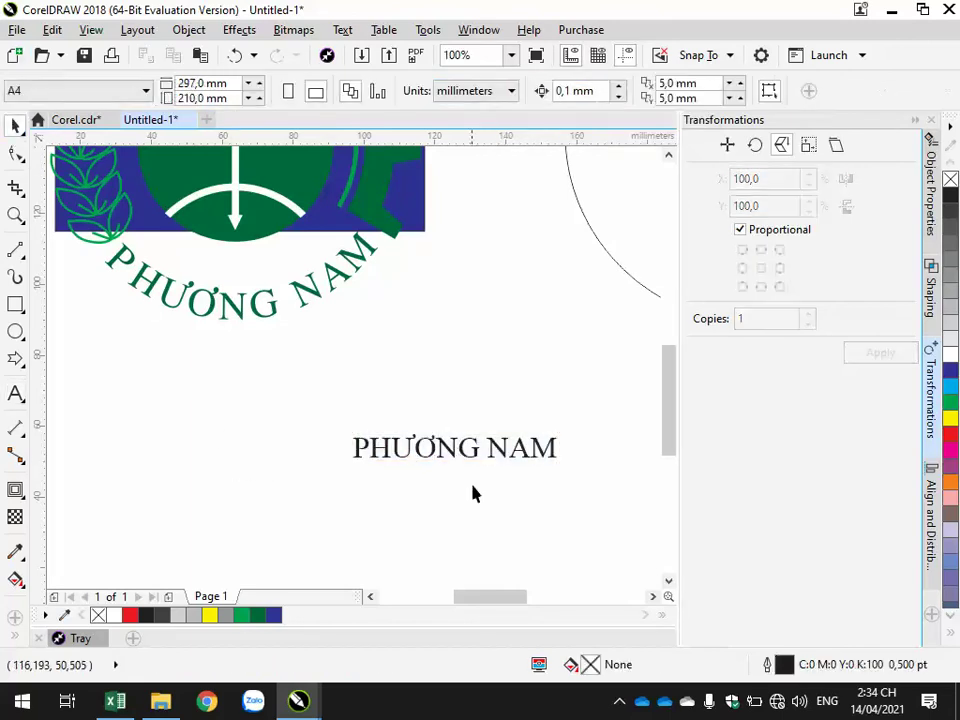
Move the black PHƯƠNG NAM text onto the reference logo's curved wording and set its size to 36 pt.
{"action": "scroll", "coordinate": [476, 462], "scroll_direction": "up", "scroll_amount": 2}
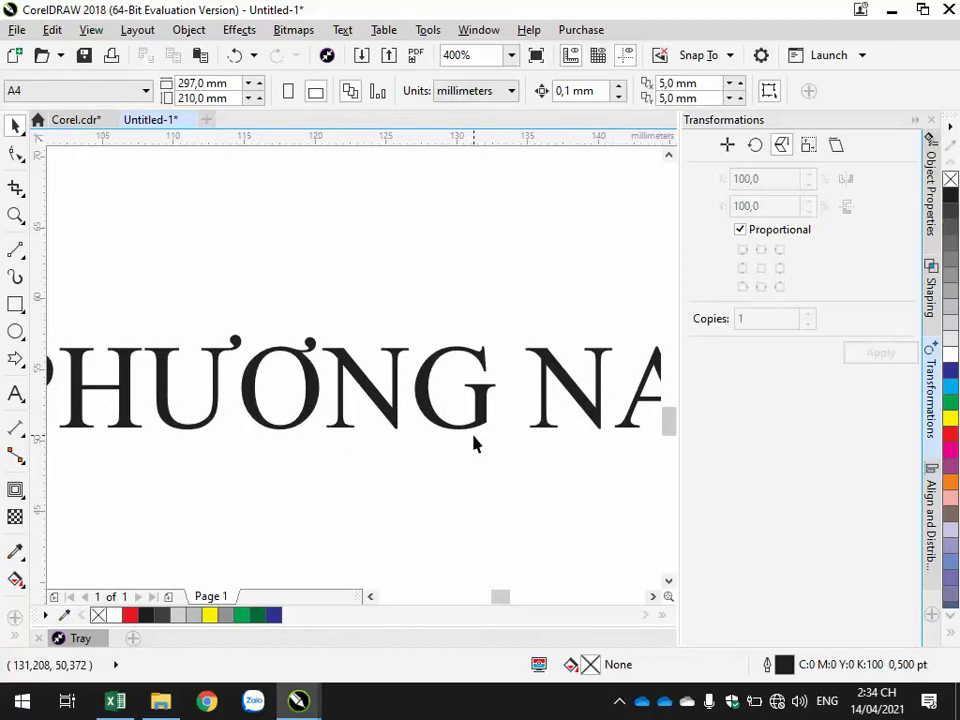
{"action": "scroll", "coordinate": [475, 444], "scroll_direction": "down", "scroll_amount": 2}
{"action": "scroll", "coordinate": [584, 546], "scroll_direction": "down", "scroll_amount": 1}
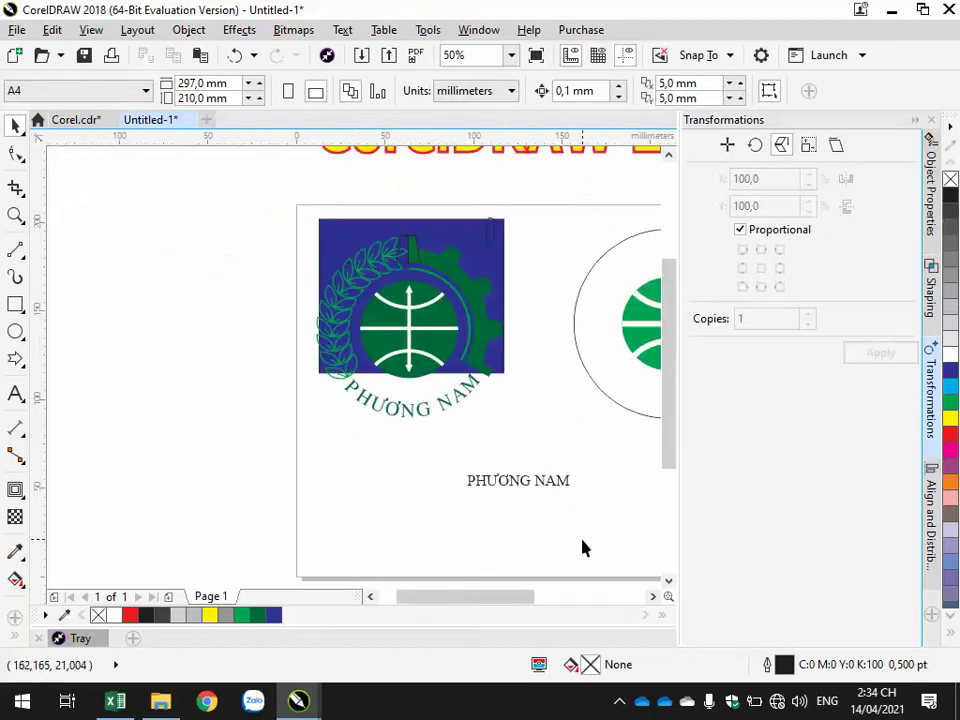
{"action": "left_click_drag", "start_coordinate": [521, 482], "coordinate": [401, 419]}
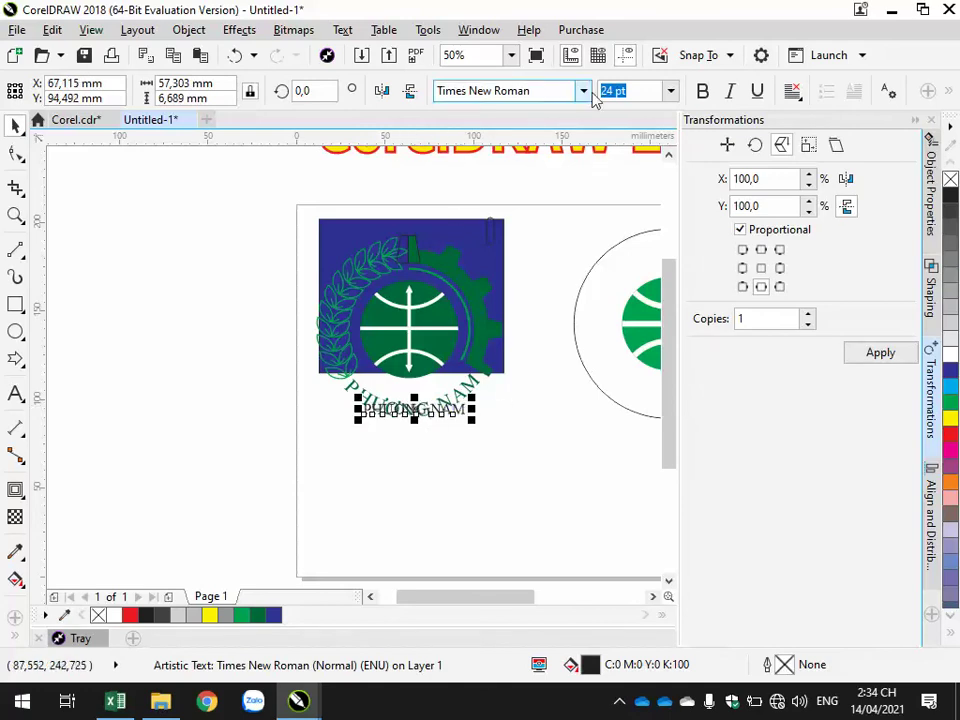
{"action": "left_click", "coordinate": [671, 91]}
{"action": "left_click", "coordinate": [614, 319]}
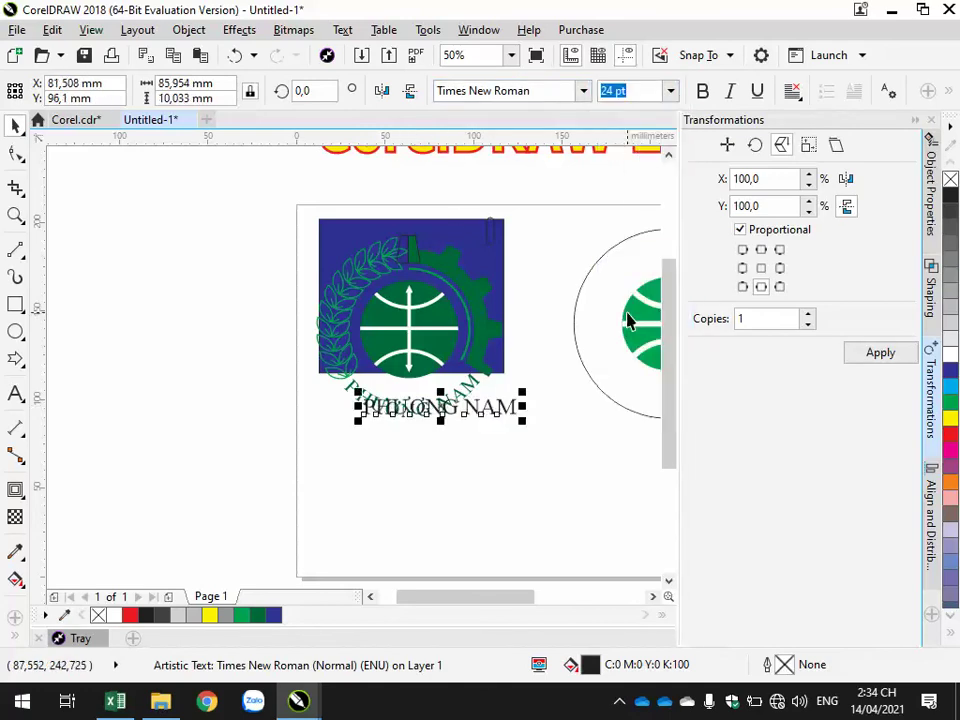
{"action": "scroll", "coordinate": [452, 406], "scroll_direction": "up", "scroll_amount": 2}
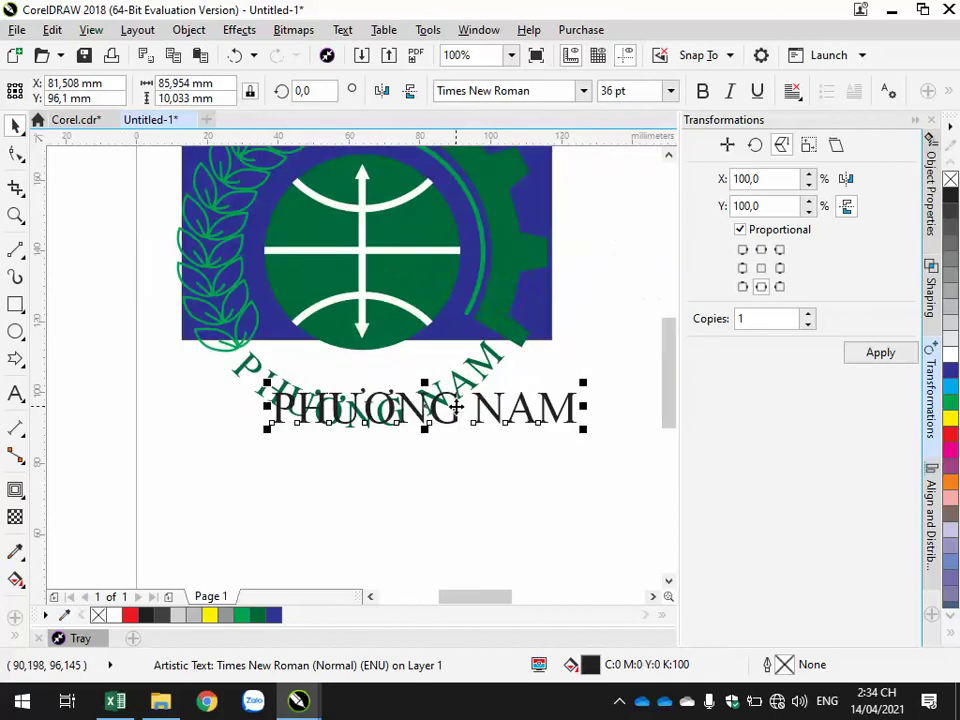
Shift the text slightly to compare its letters with the reference wording, and set its font size to 32 pt.
{"action": "left_click_drag", "start_coordinate": [394, 412], "coordinate": [392, 423]}
{"action": "key", "text": "Up"}
{"action": "key", "text": "Up"}
{"action": "key", "text": "Up"}
{"action": "key", "text": "Up"}
{"action": "key", "text": "Up"}
{"action": "key", "text": "Up"}
{"action": "key", "text": "Up"}
{"action": "left_click", "coordinate": [644, 94]}
{"action": "left_click_drag", "start_coordinate": [634, 91], "coordinate": [440, 88]}
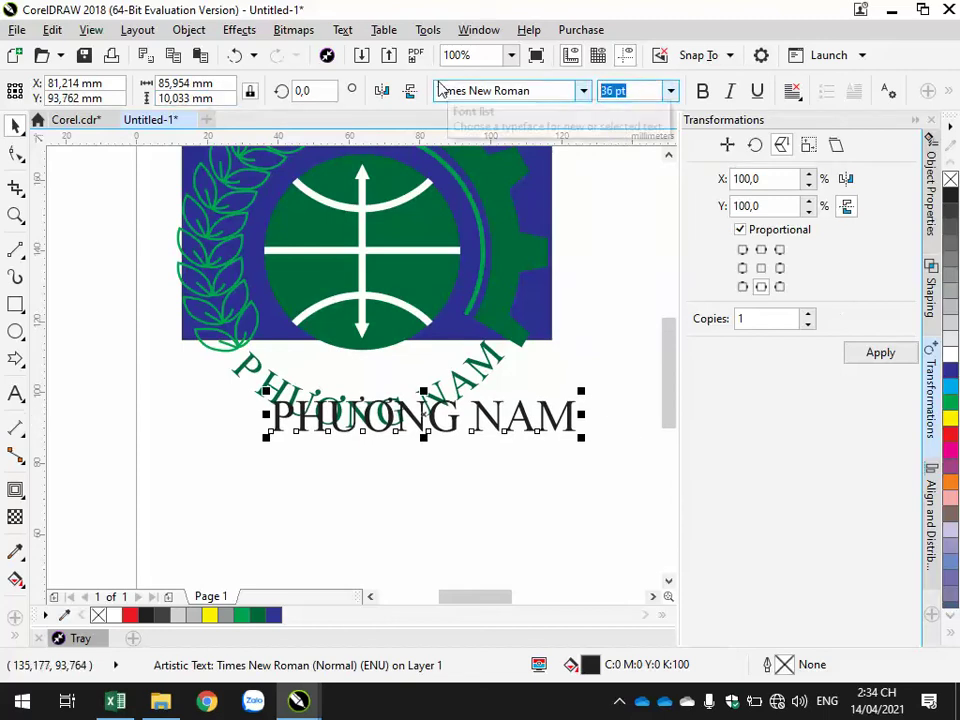
{"action": "type", "text": "32"}
{"action": "key", "text": "Return"}
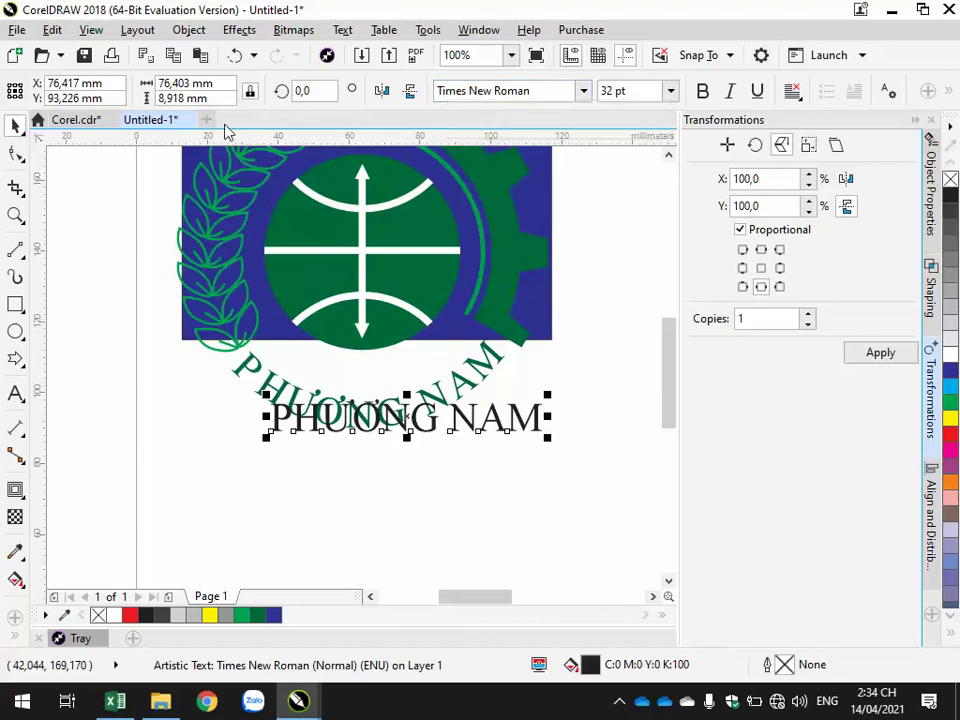
{"action": "left_click", "coordinate": [114, 279]}
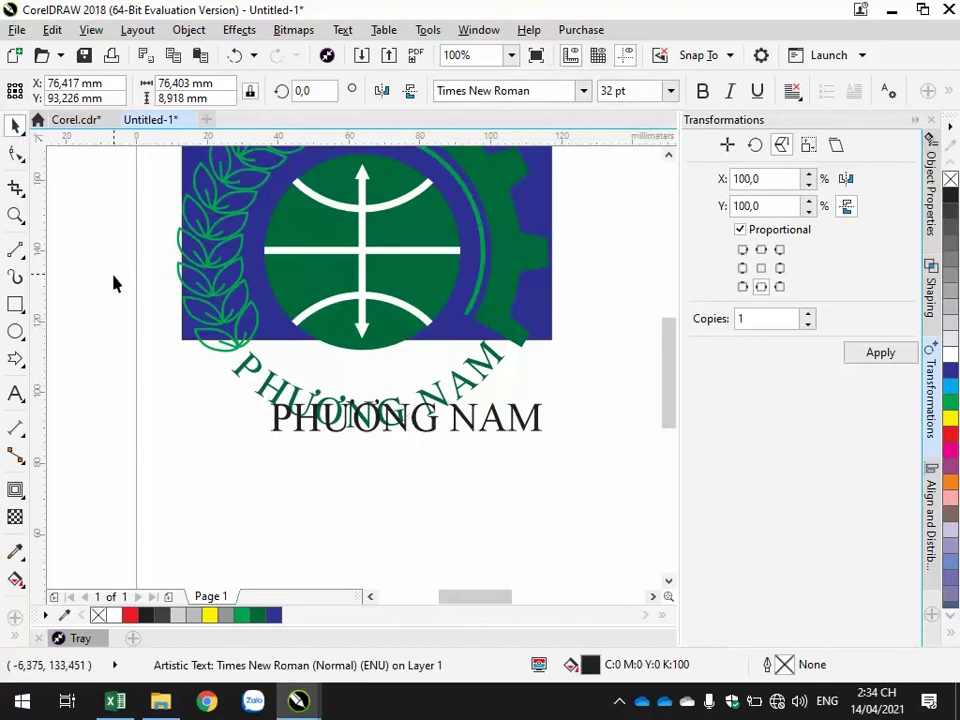
Move the black PHƯƠNG NAM text from the reference logo to just below the new emblem's outer circle.
{"action": "scroll", "coordinate": [553, 467], "scroll_direction": "down", "scroll_amount": 2}
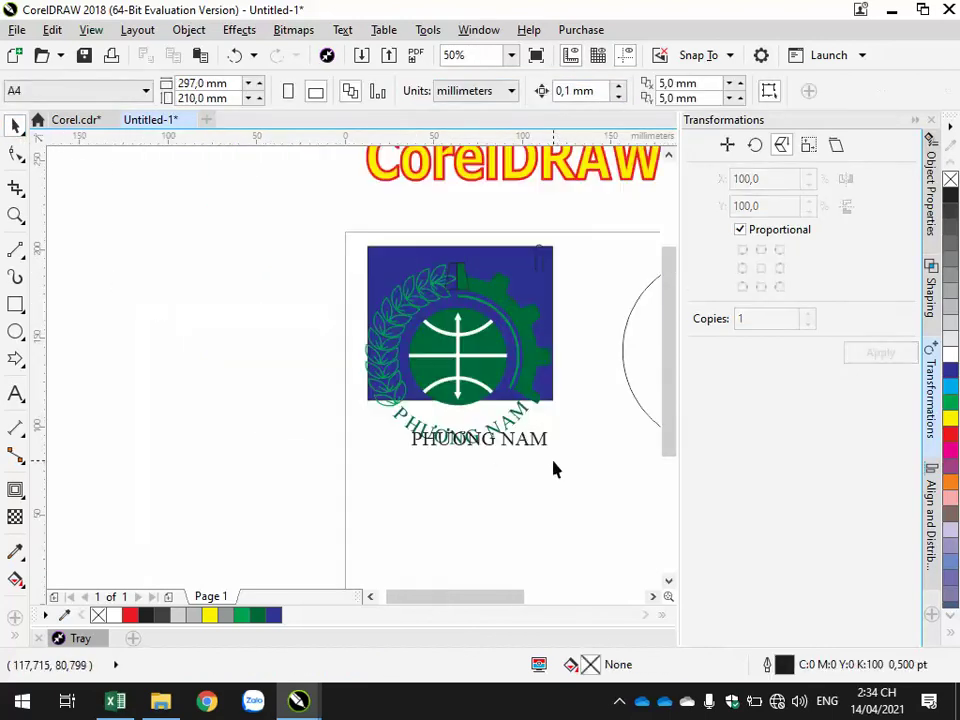
{"action": "left_click", "coordinate": [653, 597]}
{"action": "left_click", "coordinate": [653, 597]}
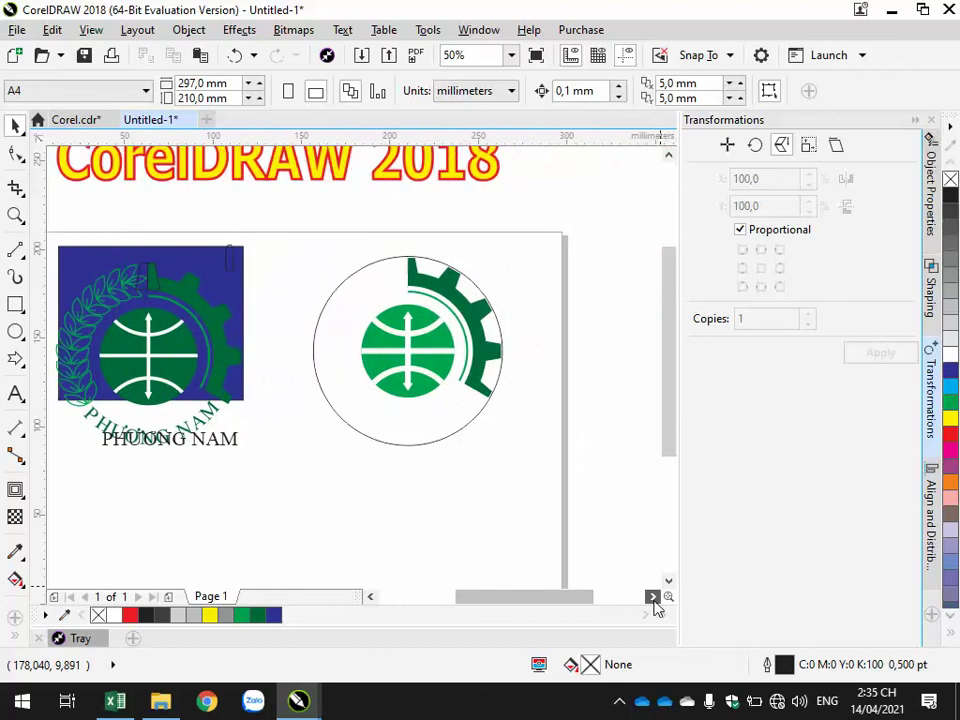
{"action": "left_click", "coordinate": [210, 443]}
{"action": "left_click_drag", "start_coordinate": [210, 443], "coordinate": [410, 487]}
{"action": "left_click", "coordinate": [478, 450]}
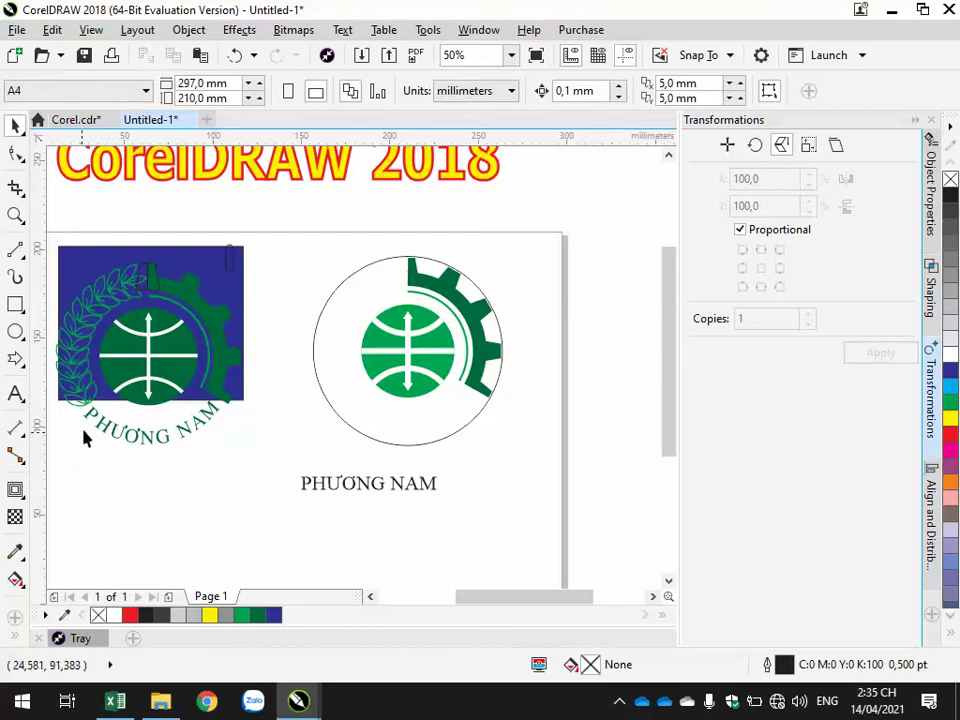
Create a concentric copy of the outer circle scaled to 83.2 %, about 88.8 mm in diameter.
{"action": "left_click", "coordinate": [397, 440]}
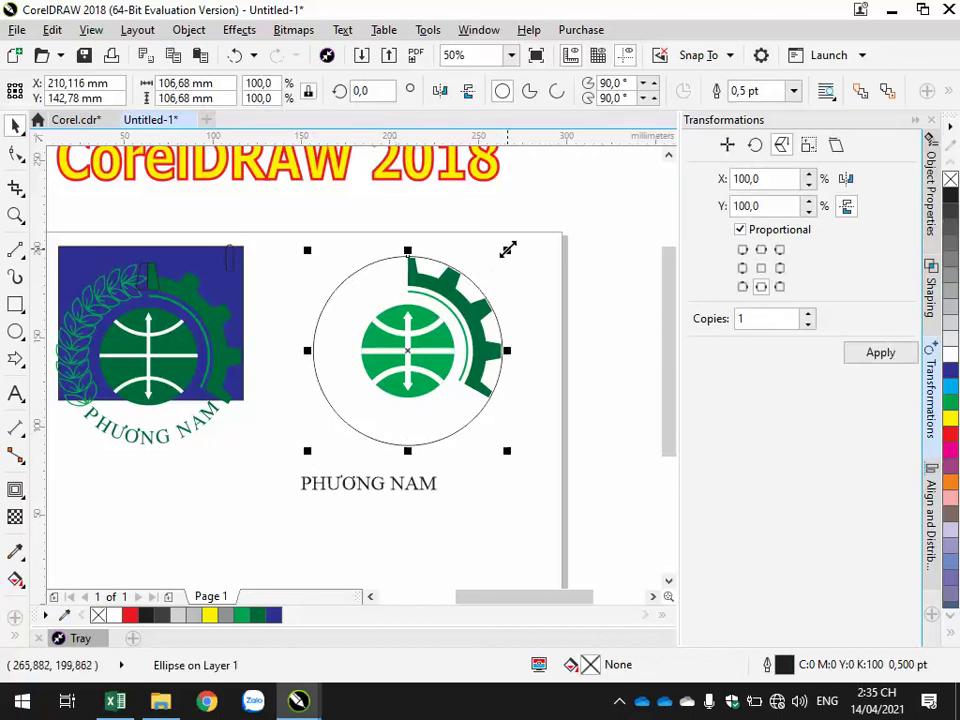
{"action": "left_click_drag", "start_coordinate": [508, 248], "coordinate": [517, 272]}
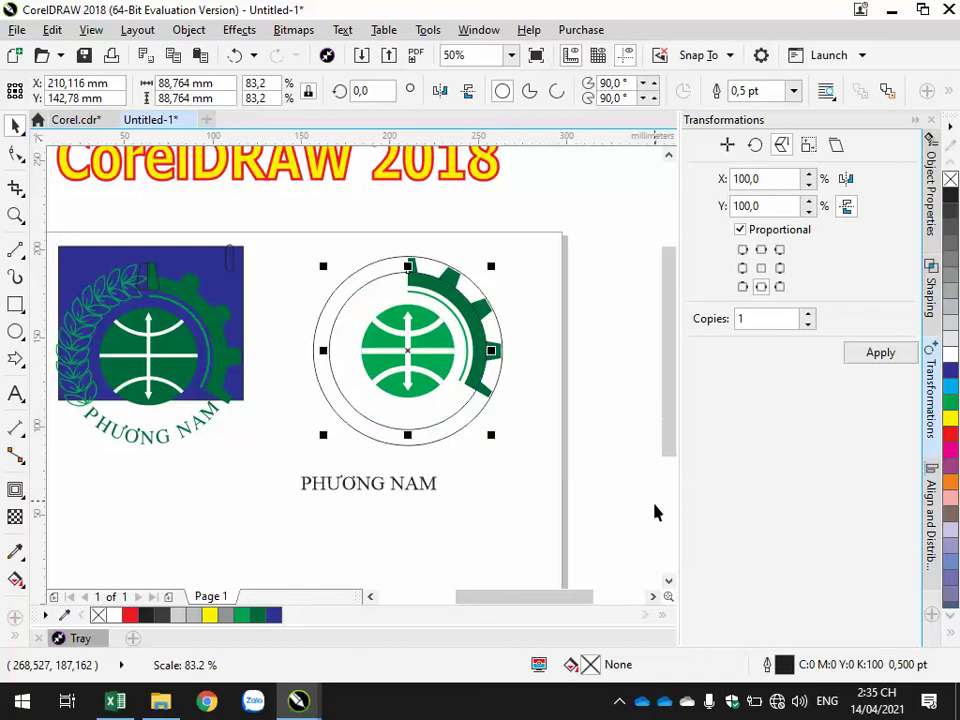
{"action": "left_click", "coordinate": [440, 517]}
Fill the PHƯƠNG NAM text below the new emblem with the dark green sampled from its gear.
{"action": "left_click", "coordinate": [381, 487]}
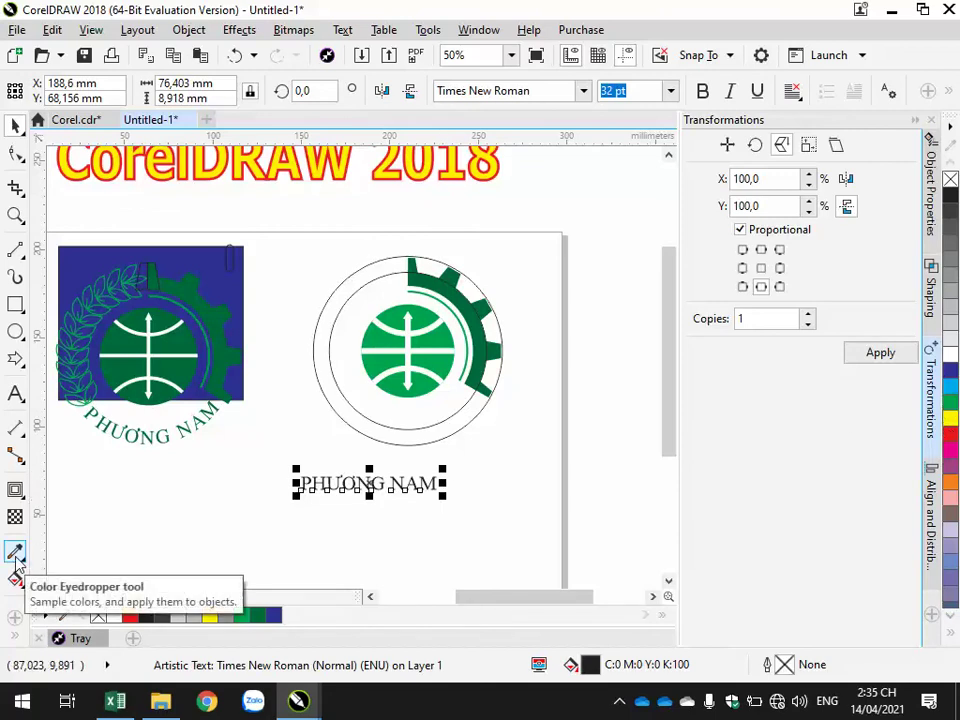
{"action": "left_click", "coordinate": [935, 180]}
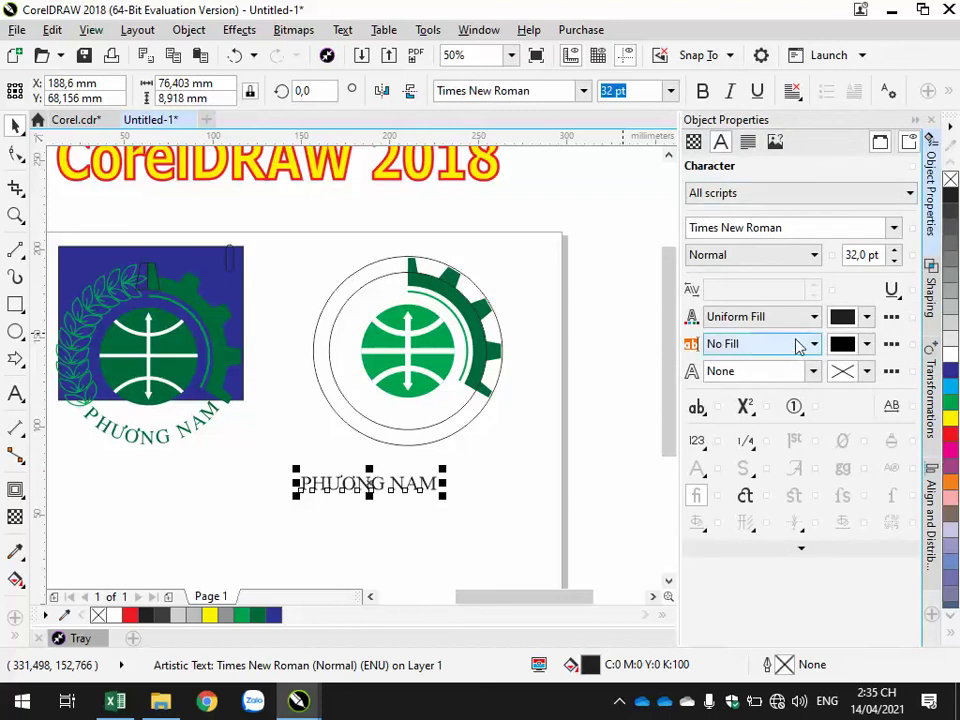
{"action": "left_click", "coordinate": [842, 316]}
{"action": "left_click", "coordinate": [815, 365]}
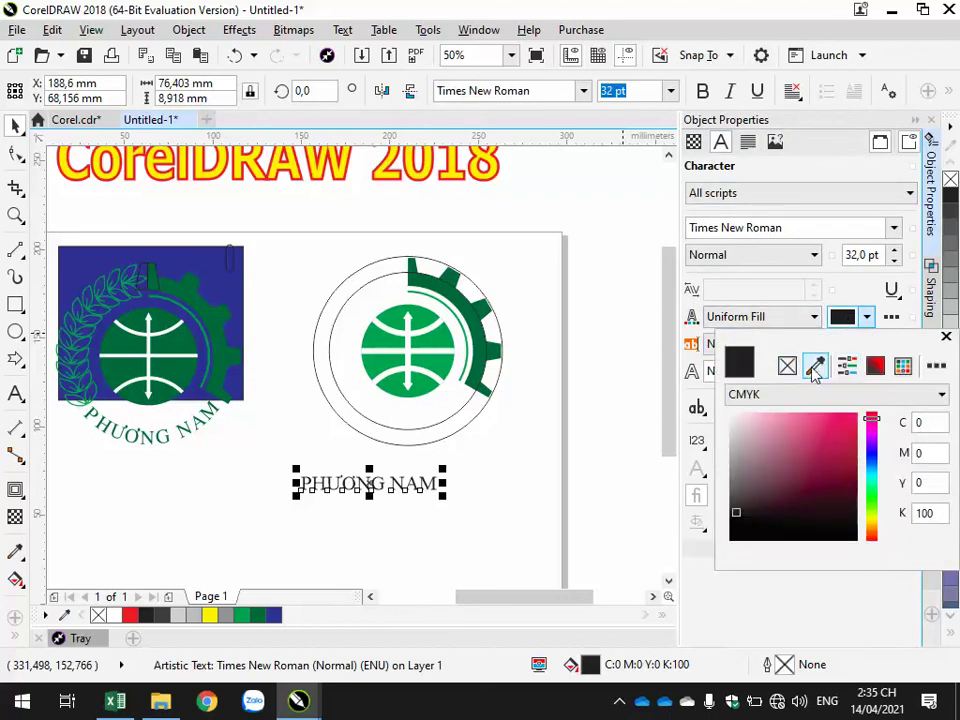
{"action": "left_click", "coordinate": [476, 325]}
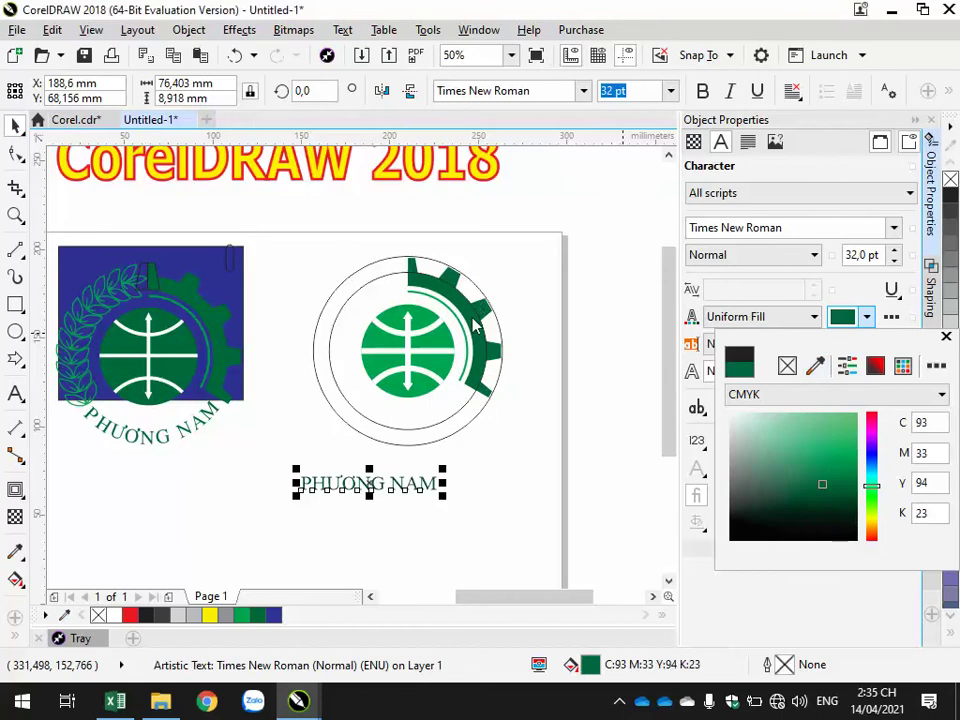
{"action": "left_click", "coordinate": [947, 343]}
{"action": "left_click", "coordinate": [480, 444]}
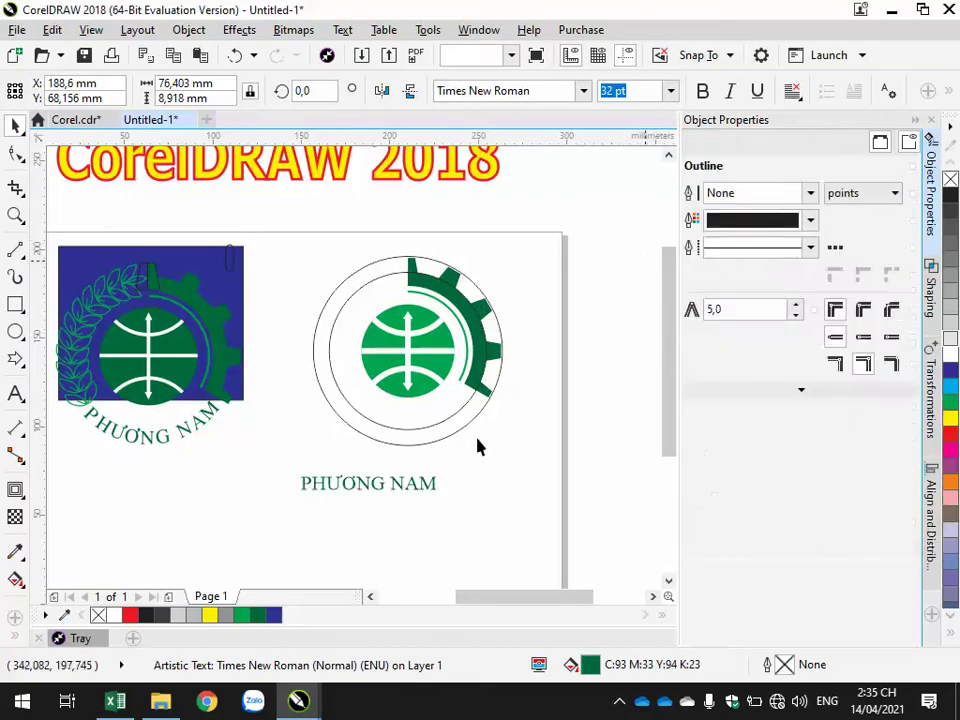
{"action": "left_click", "coordinate": [390, 485]}
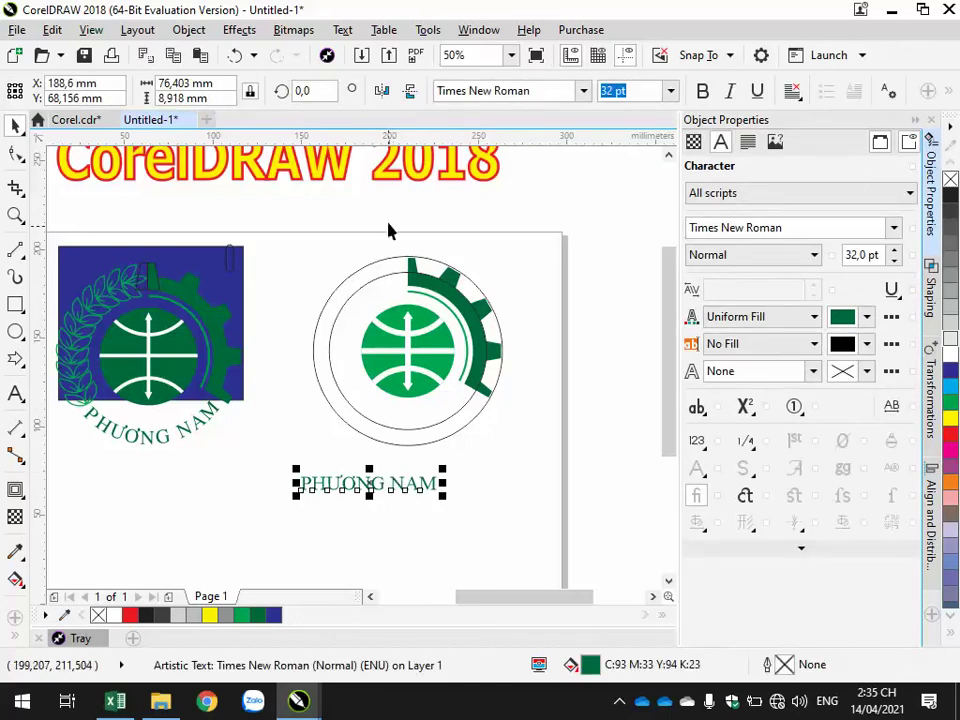
Fit the PHƯƠNG NAM text to the lower arc of the inner circle, and mirror it horizontally and vertically.
{"action": "left_click", "coordinate": [342, 30]}
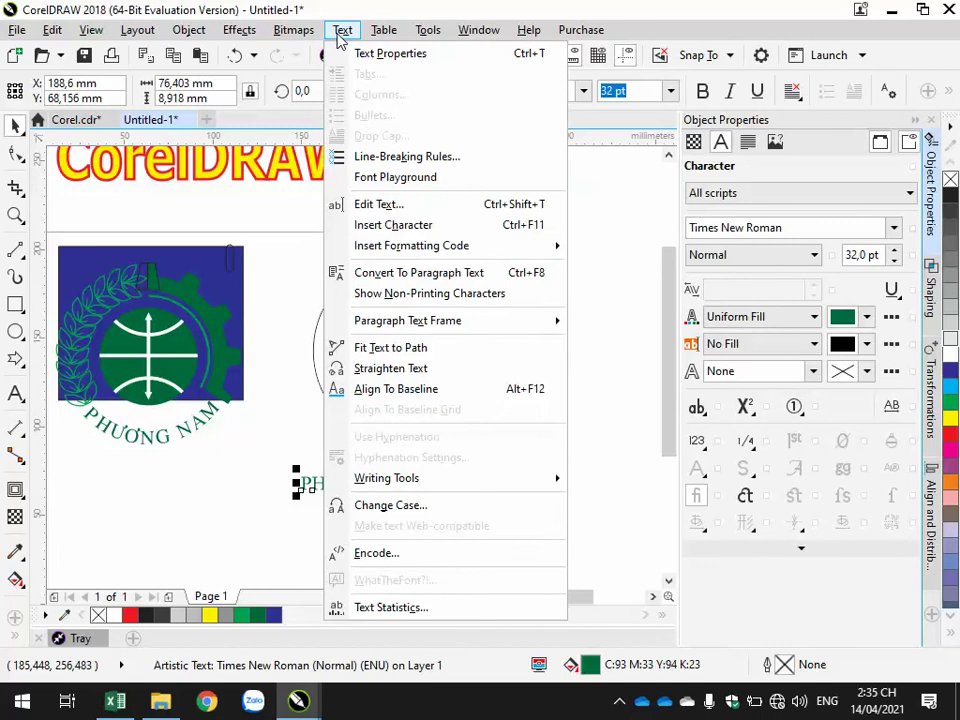
{"action": "left_click", "coordinate": [414, 350]}
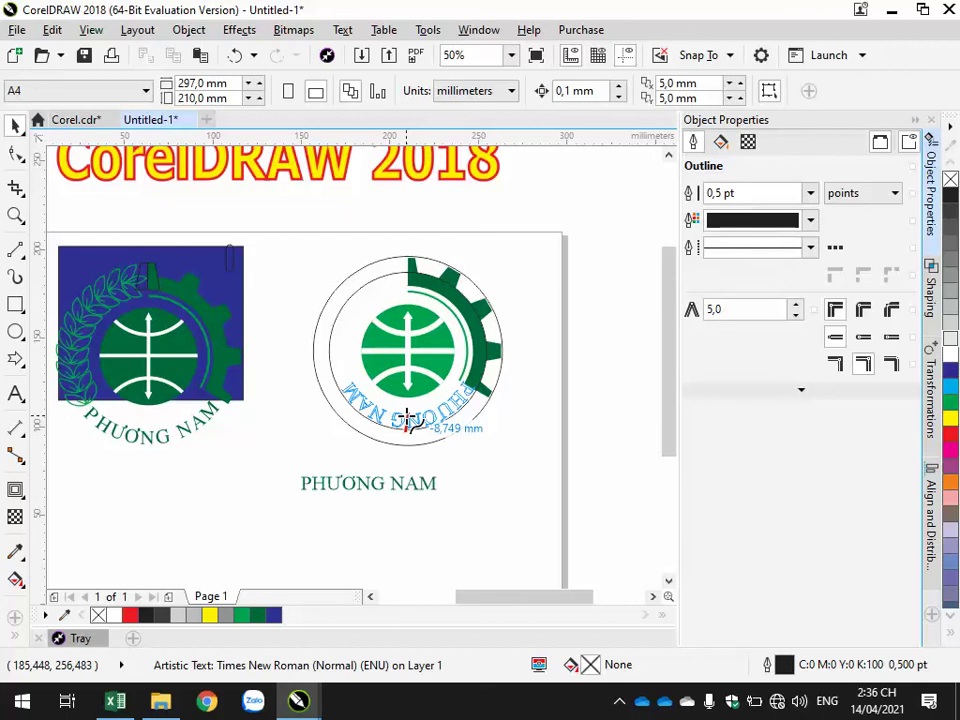
{"action": "left_click", "coordinate": [407, 419]}
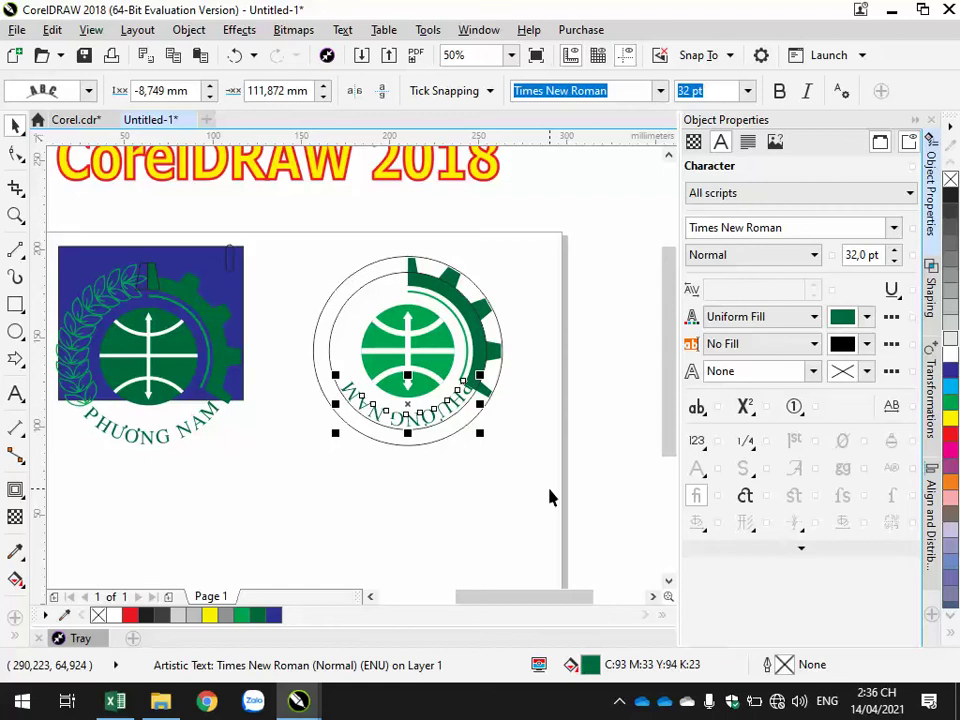
{"action": "left_click", "coordinate": [354, 91]}
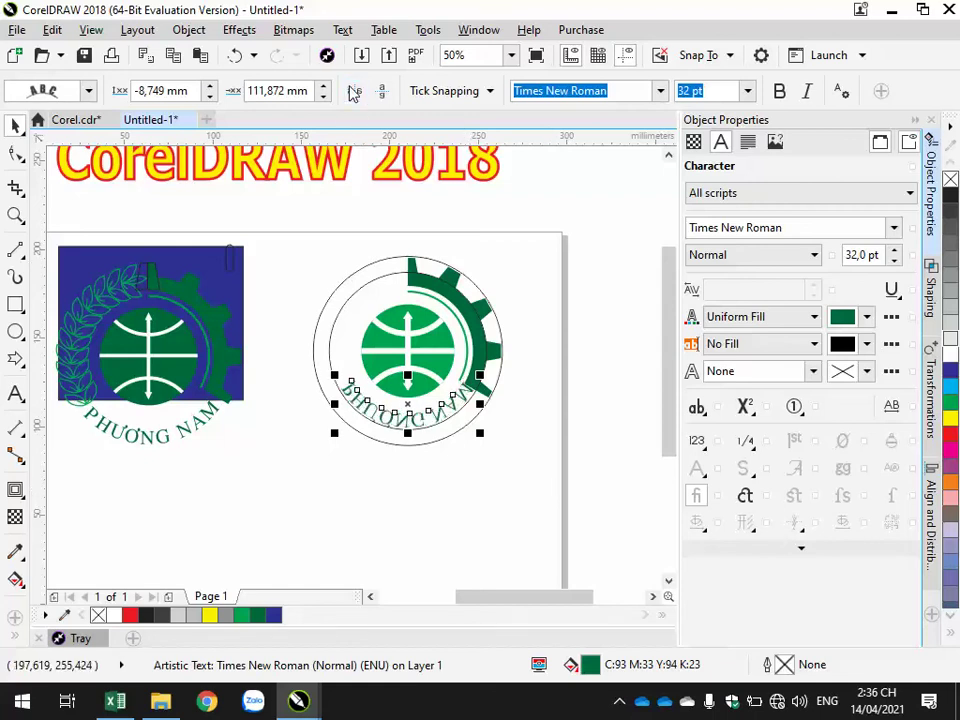
{"action": "left_click", "coordinate": [381, 92]}
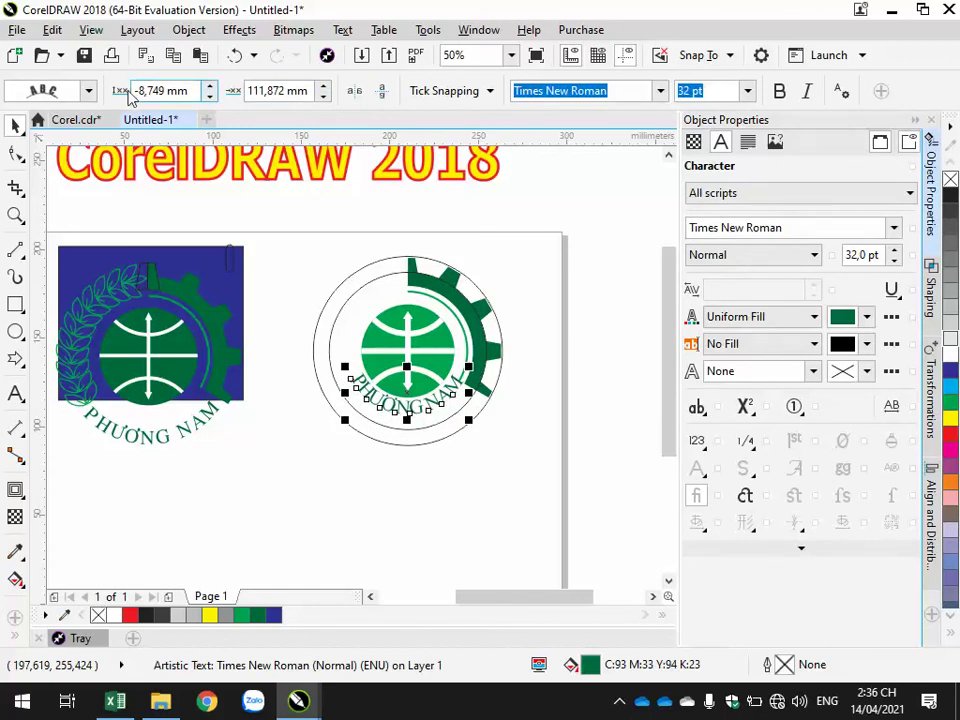
Set the curved text's distance from the path to -1.249 mm.
{"action": "left_click", "coordinate": [210, 97]}
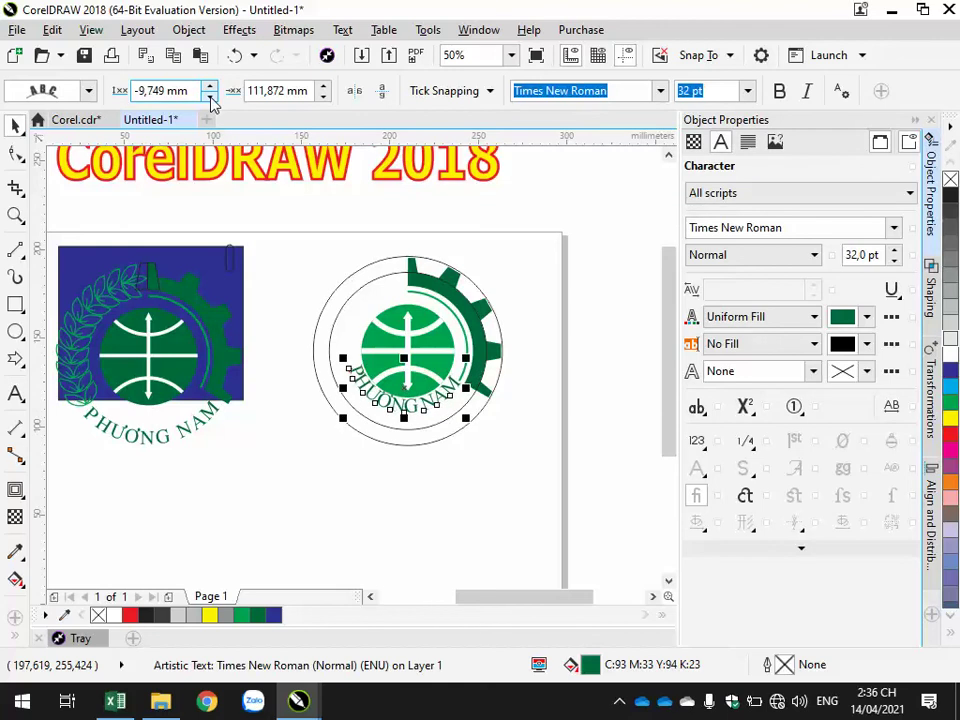
{"action": "left_click", "coordinate": [211, 96]}
{"action": "left_click", "coordinate": [211, 86]}
{"action": "left_click", "coordinate": [211, 86]}
{"action": "left_click", "coordinate": [211, 86]}
{"action": "left_click", "coordinate": [211, 86]}
{"action": "left_click", "coordinate": [211, 86]}
{"action": "left_click", "coordinate": [211, 86]}
{"action": "left_click", "coordinate": [211, 86]}
{"action": "left_click", "coordinate": [211, 86]}
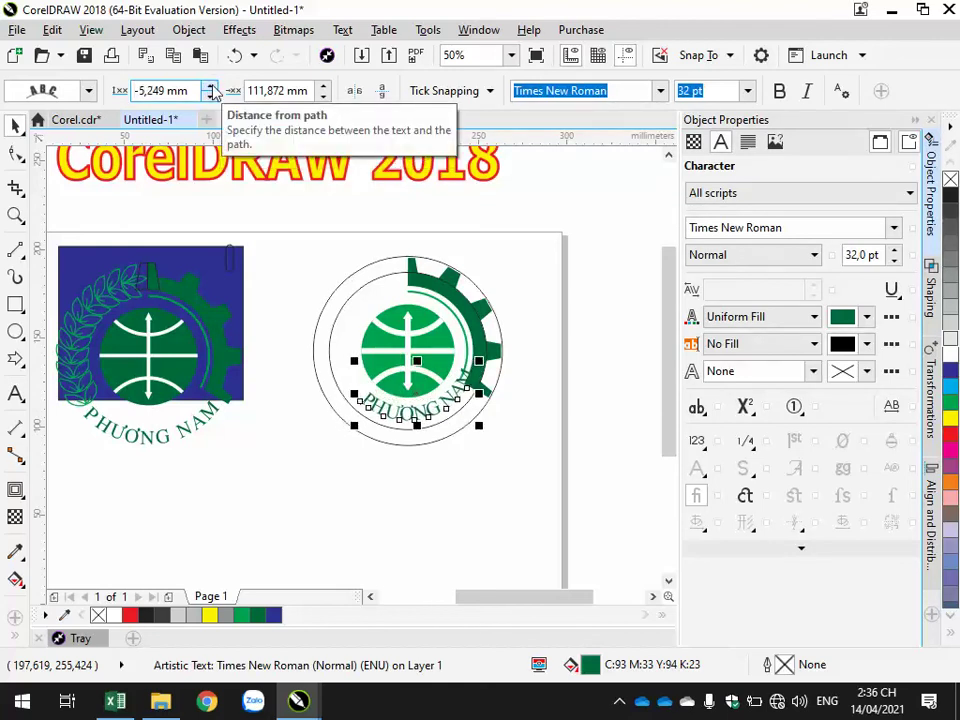
{"action": "left_click", "coordinate": [211, 86]}
{"action": "left_click", "coordinate": [211, 86]}
{"action": "left_click", "coordinate": [211, 86]}
{"action": "left_click", "coordinate": [211, 86]}
{"action": "left_click", "coordinate": [211, 86]}
{"action": "left_click", "coordinate": [211, 86]}
{"action": "left_click", "coordinate": [211, 86]}
{"action": "left_click", "coordinate": [211, 86]}
Set the curved text's offset along the circle to 131.872 mm to centre it under the globe.
{"action": "left_click", "coordinate": [323, 96]}
{"action": "left_click", "coordinate": [323, 96]}
{"action": "left_click", "coordinate": [323, 96]}
{"action": "left_click", "coordinate": [323, 96]}
{"action": "left_click", "coordinate": [323, 96]}
{"action": "left_click", "coordinate": [323, 88]}
{"action": "left_click", "coordinate": [323, 88]}
{"action": "left_click", "coordinate": [323, 88]}
{"action": "left_click", "coordinate": [323, 88]}
{"action": "left_click", "coordinate": [323, 88]}
{"action": "left_click", "coordinate": [323, 88]}
{"action": "left_click", "coordinate": [323, 88]}
{"action": "left_click", "coordinate": [323, 88]}
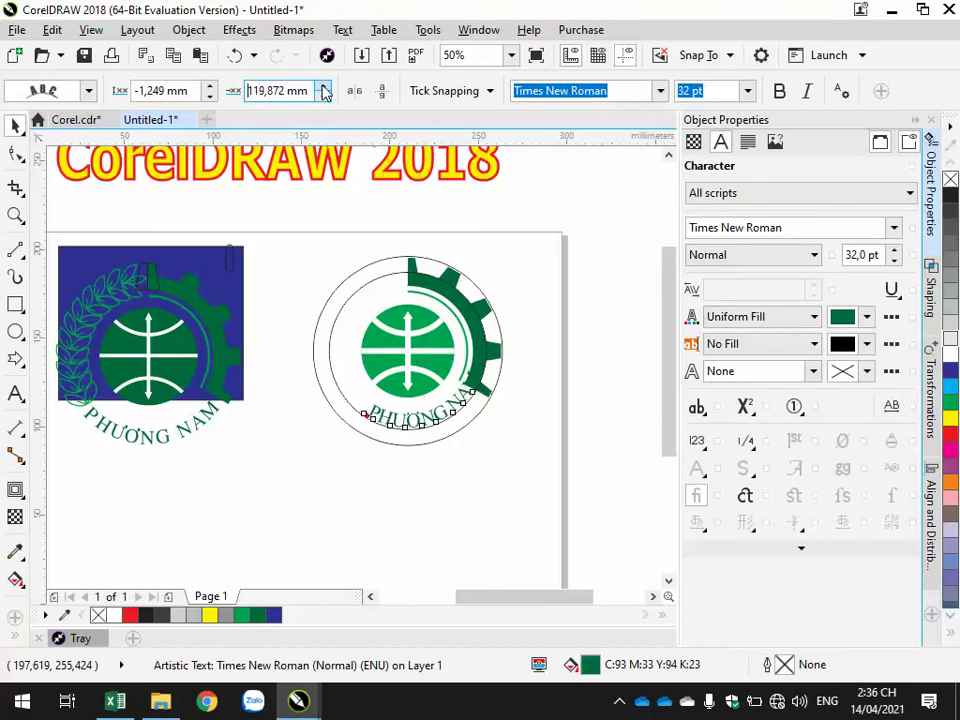
{"action": "left_click", "coordinate": [323, 87]}
{"action": "left_click", "coordinate": [323, 87]}
{"action": "left_click", "coordinate": [323, 87]}
{"action": "left_click", "coordinate": [323, 87]}
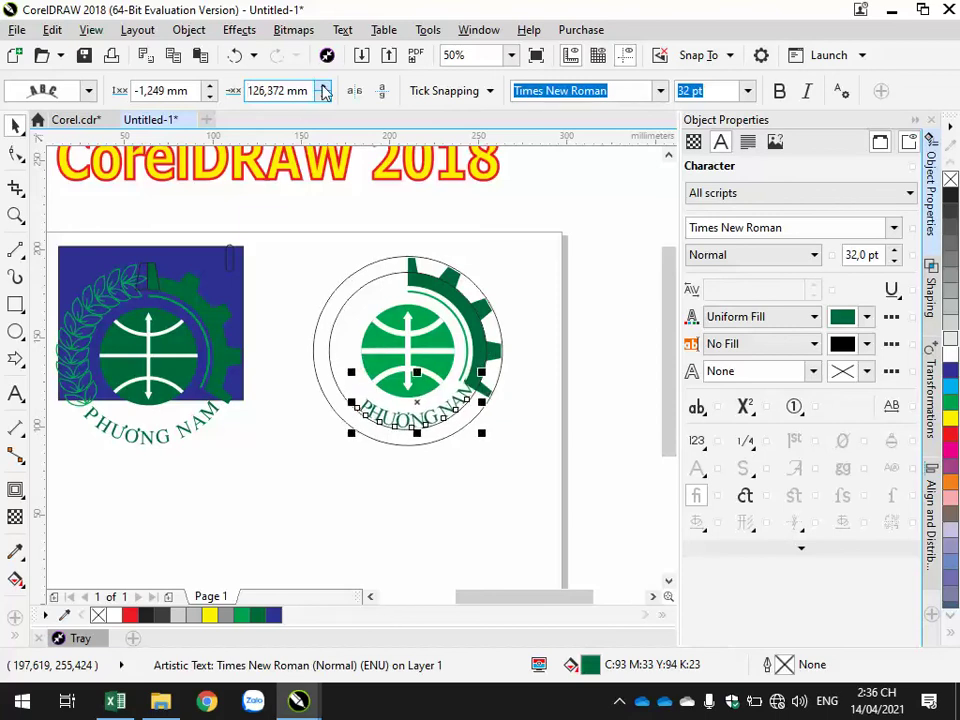
{"action": "left_click", "coordinate": [323, 87]}
{"action": "left_click", "coordinate": [323, 87]}
{"action": "left_click", "coordinate": [323, 87]}
{"action": "left_click", "coordinate": [323, 87]}
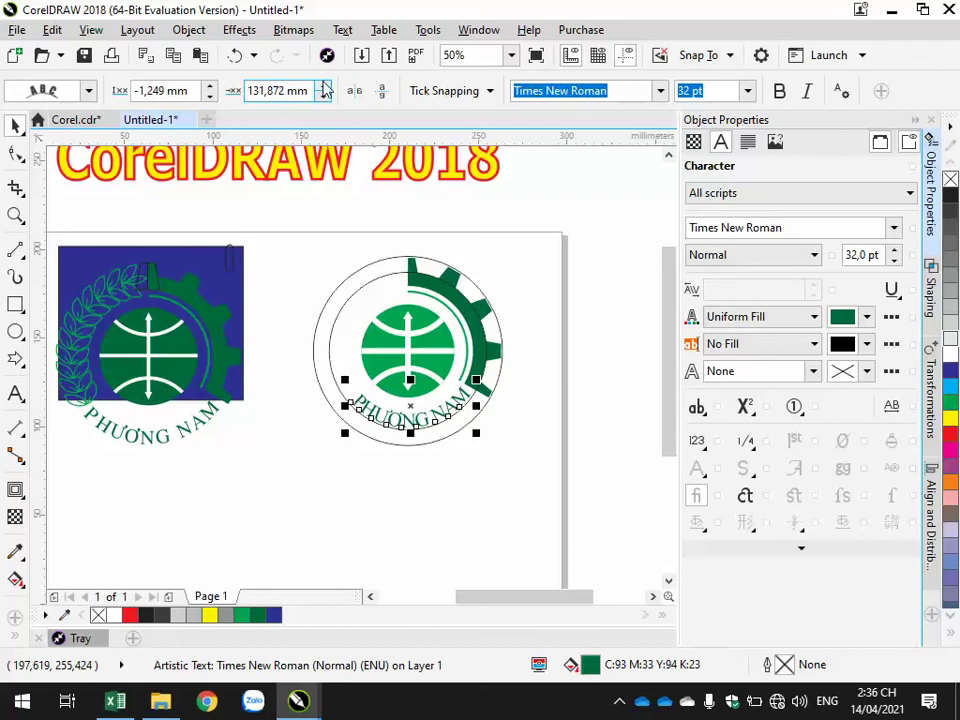
Set the curved text's distance from the path to 7.751 mm so it sits between the two circles.
{"action": "left_click", "coordinate": [211, 95]}
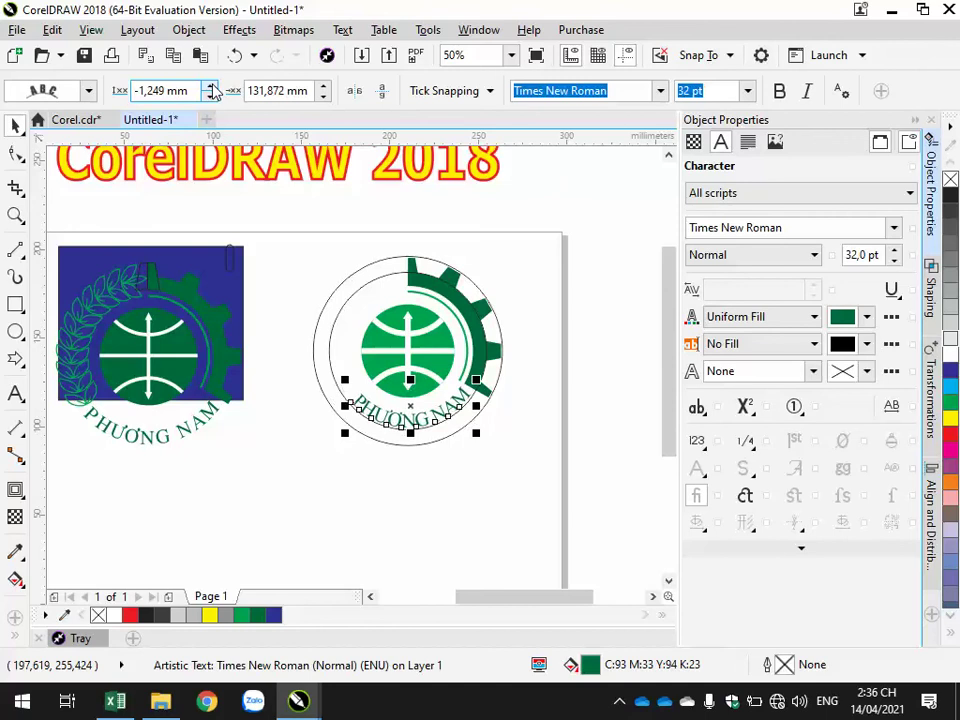
{"action": "left_click", "coordinate": [211, 87]}
{"action": "left_click", "coordinate": [211, 87]}
{"action": "left_click", "coordinate": [211, 87]}
{"action": "left_click", "coordinate": [211, 87]}
{"action": "left_click", "coordinate": [211, 87]}
{"action": "left_click", "coordinate": [211, 87]}
{"action": "left_click", "coordinate": [211, 87]}
{"action": "left_click", "coordinate": [211, 87]}
{"action": "left_click", "coordinate": [211, 87]}
{"action": "left_click", "coordinate": [211, 87]}
{"action": "left_click", "coordinate": [211, 87]}
{"action": "left_click", "coordinate": [211, 87]}
{"action": "left_click", "coordinate": [211, 87]}
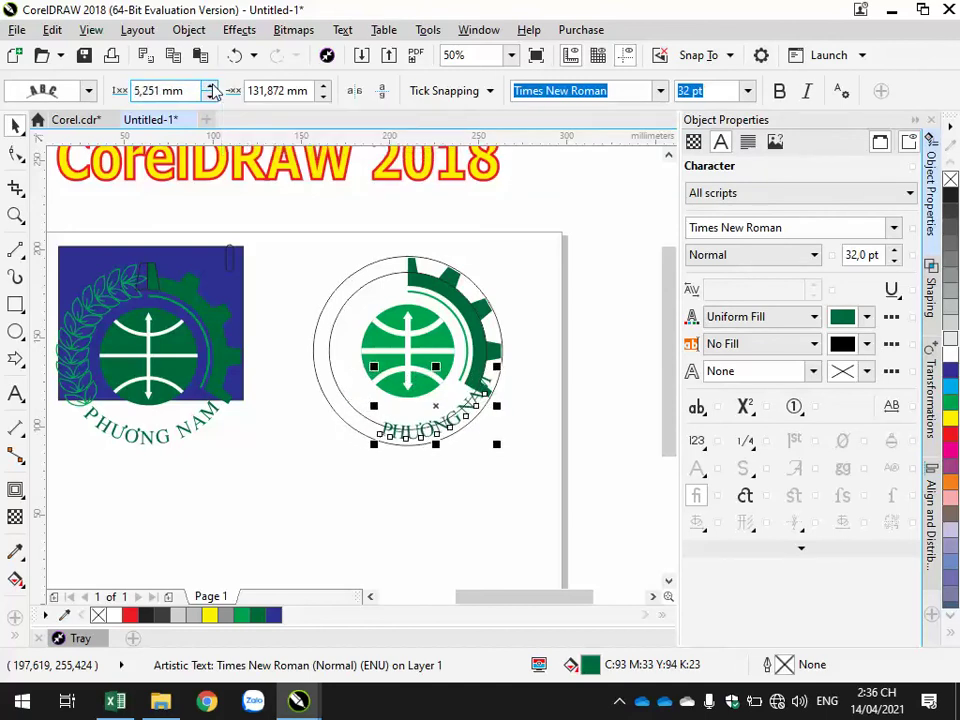
{"action": "left_click", "coordinate": [211, 87]}
{"action": "left_click", "coordinate": [211, 87]}
{"action": "left_click", "coordinate": [211, 87]}
{"action": "left_click", "coordinate": [211, 87]}
{"action": "left_click", "coordinate": [211, 87]}
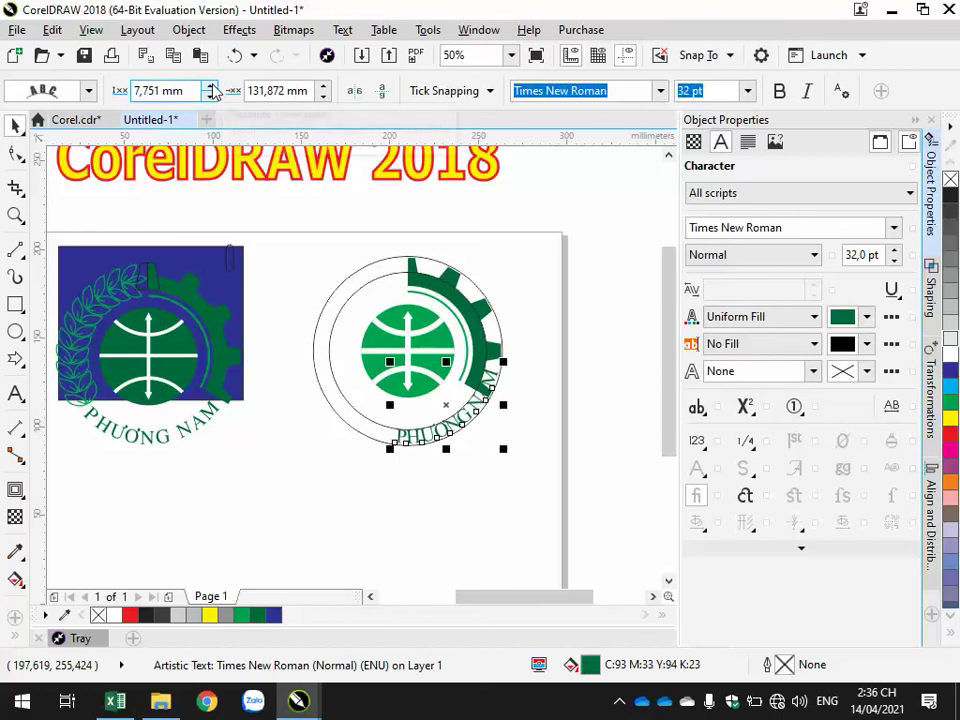
Set the curved text's offset to 153.372 mm, shifting the lettering back under the emblem, and deselect it.
{"action": "left_click", "coordinate": [323, 96]}
{"action": "left_click", "coordinate": [323, 96]}
{"action": "left_click", "coordinate": [323, 87]}
{"action": "left_click", "coordinate": [323, 87]}
{"action": "left_click", "coordinate": [323, 87]}
{"action": "left_click", "coordinate": [323, 87]}
{"action": "left_click", "coordinate": [323, 87]}
{"action": "left_click", "coordinate": [323, 87]}
{"action": "left_click", "coordinate": [323, 87]}
{"action": "left_click", "coordinate": [323, 87]}
{"action": "left_click", "coordinate": [323, 87]}
{"action": "left_click", "coordinate": [323, 87]}
{"action": "left_click", "coordinate": [323, 87]}
{"action": "left_click", "coordinate": [323, 87]}
{"action": "left_click", "coordinate": [323, 87]}
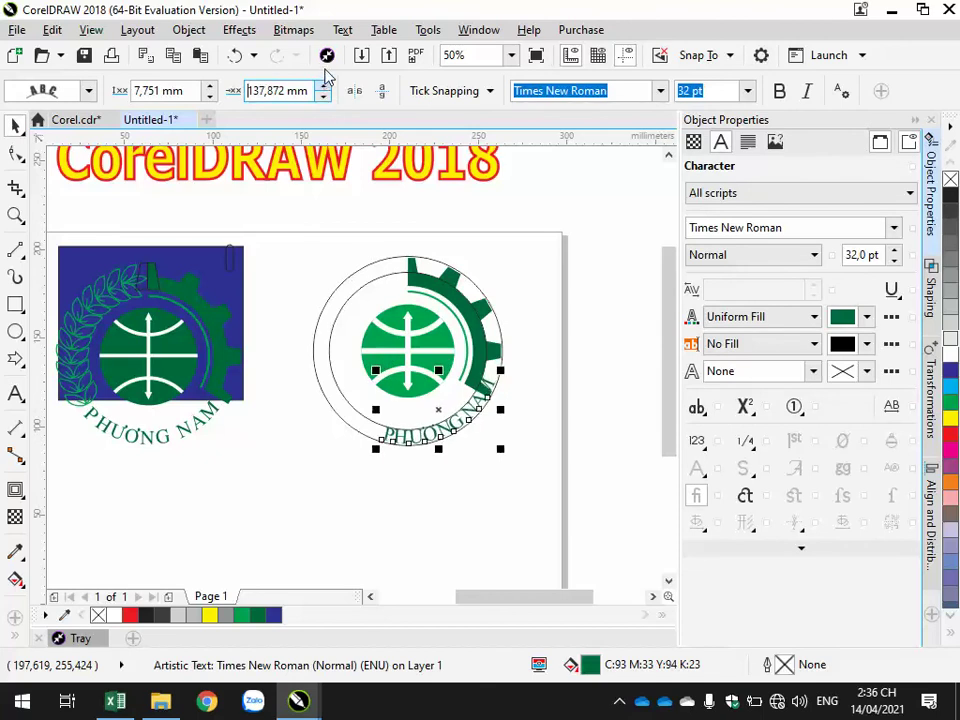
{"action": "key", "text": "Up"}
{"action": "key", "text": "Up"}
{"action": "key", "text": "Up"}
{"action": "key", "text": "Up"}
{"action": "key", "text": "Up"}
{"action": "key", "text": "Up"}
{"action": "key", "text": "Up"}
{"action": "key", "text": "Up"}
{"action": "key", "text": "Up"}
{"action": "key", "text": "Up"}
{"action": "key", "text": "Up"}
{"action": "key", "text": "Up"}
{"action": "key", "text": "Up"}
{"action": "key", "text": "Up"}
{"action": "key", "text": "Up"}
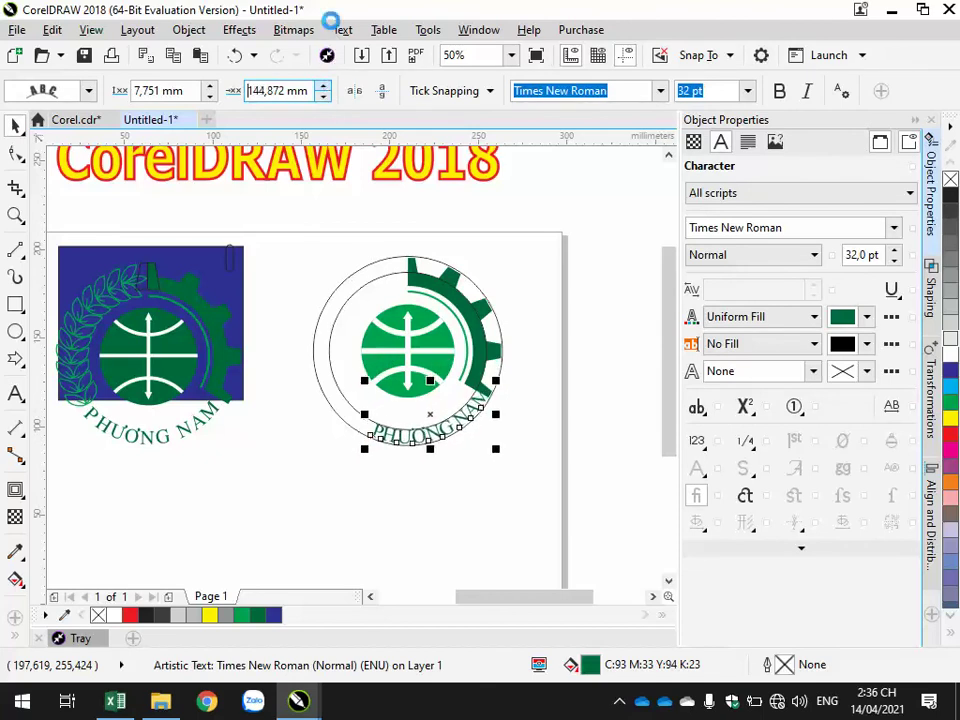
{"action": "key", "text": "Up"}
{"action": "key", "text": "Up"}
{"action": "key", "text": "Up"}
{"action": "key", "text": "Up"}
{"action": "key", "text": "Up"}
{"action": "key", "text": "Up"}
{"action": "key", "text": "Up"}
{"action": "key", "text": "Up"}
{"action": "key", "text": "Up"}
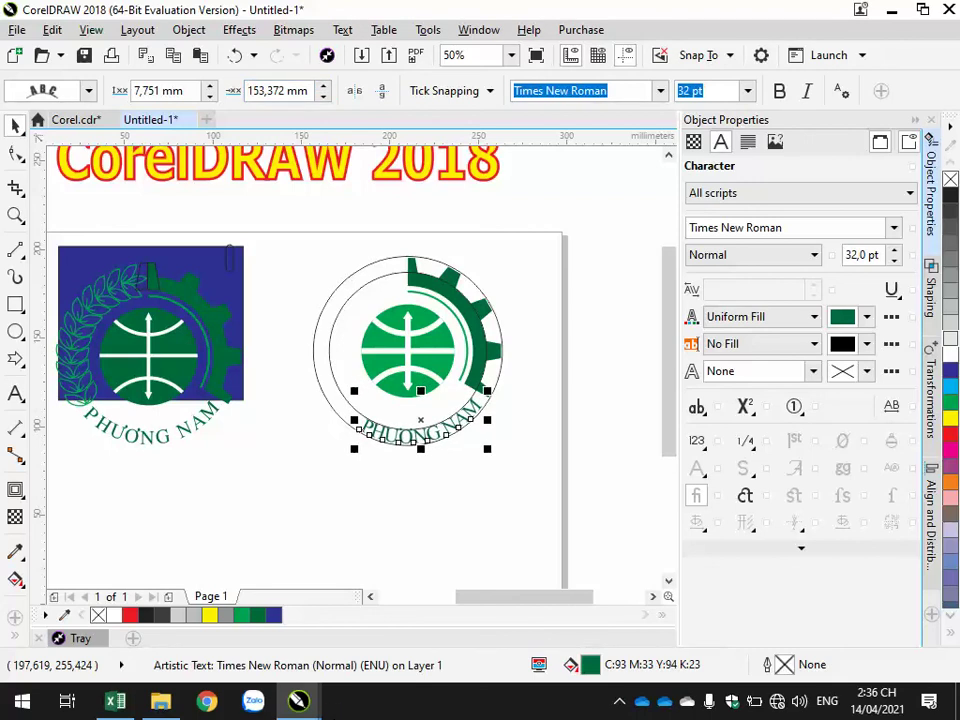
{"action": "left_click", "coordinate": [326, 491]}
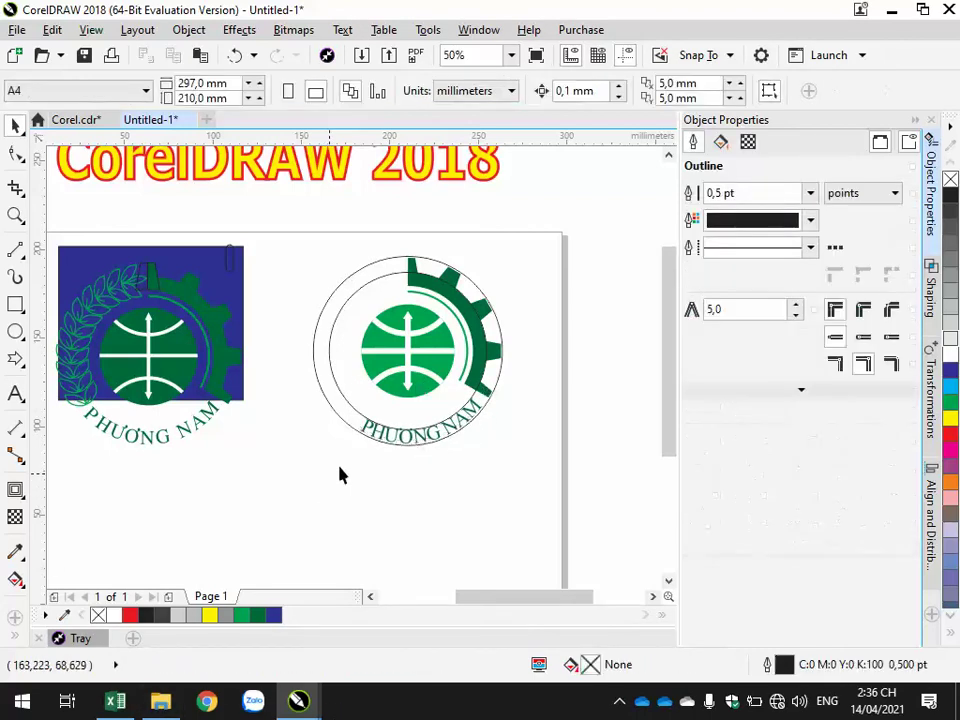
Convert the PHƯƠNG NAM text on its circular path to curves.
{"action": "scroll", "coordinate": [425, 437], "scroll_direction": "up", "scroll_amount": 2}
{"action": "scroll", "coordinate": [425, 437], "scroll_direction": "up", "scroll_amount": 2}
{"action": "scroll", "coordinate": [436, 510], "scroll_direction": "down", "scroll_amount": 2}
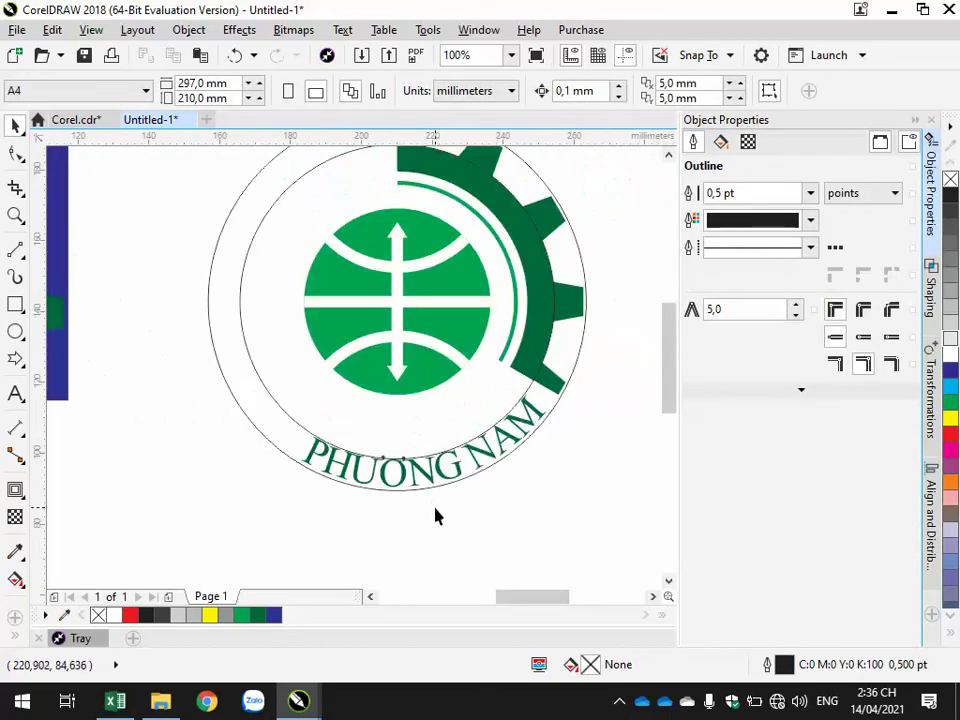
{"action": "scroll", "coordinate": [436, 516], "scroll_direction": "down", "scroll_amount": 2}
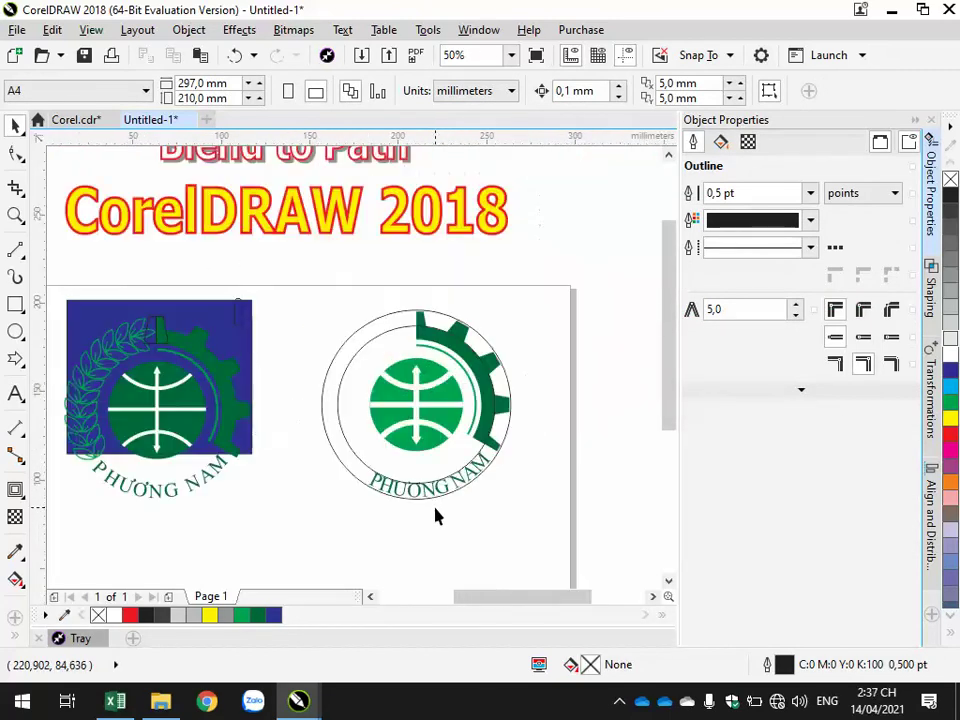
{"action": "left_click", "coordinate": [357, 455]}
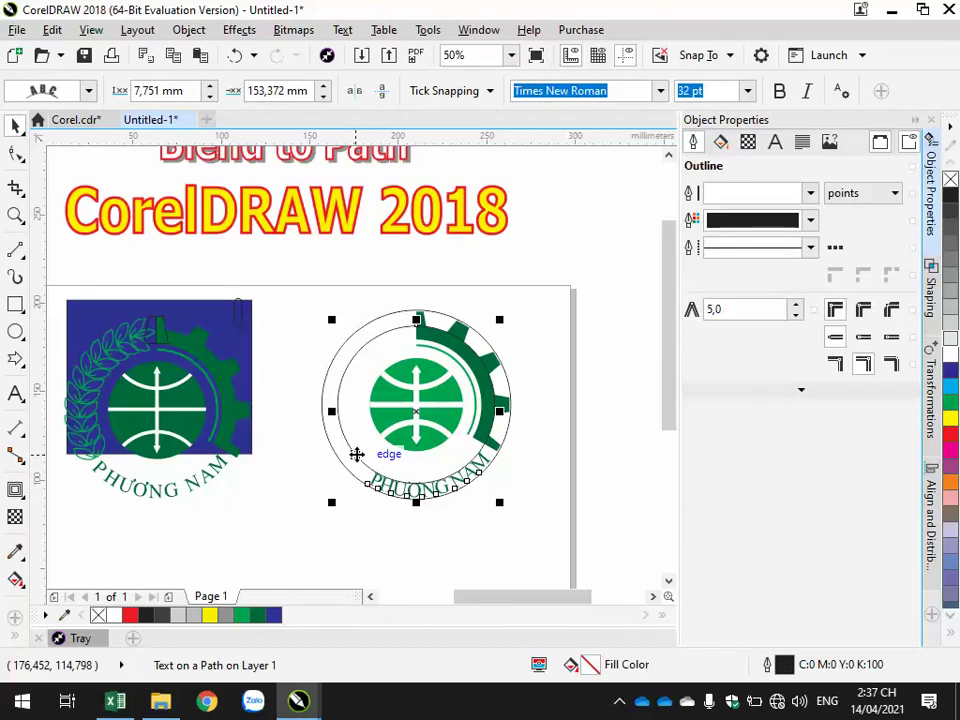
{"action": "right_click", "coordinate": [360, 462]}
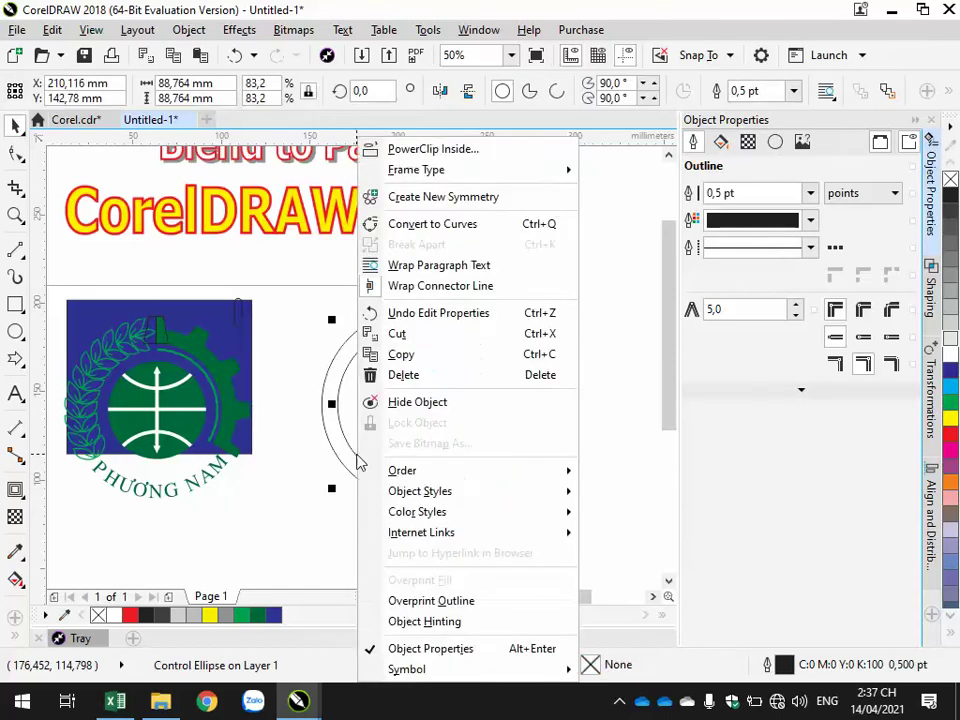
{"action": "left_click", "coordinate": [334, 523]}
{"action": "left_click", "coordinate": [393, 488]}
{"action": "right_click", "coordinate": [394, 487]}
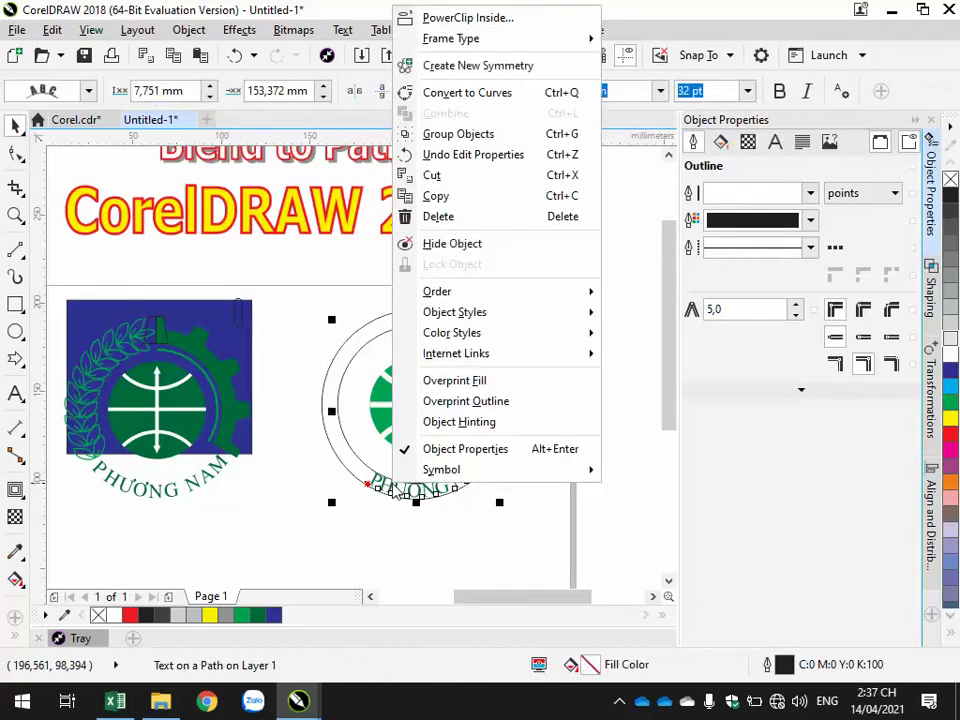
{"action": "left_click", "coordinate": [452, 93]}
Move the inner guide circle away from the lettering, centring it at about X 239.5 mm, Y 170.1 mm.
{"action": "left_click", "coordinate": [264, 476]}
{"action": "left_click", "coordinate": [343, 433]}
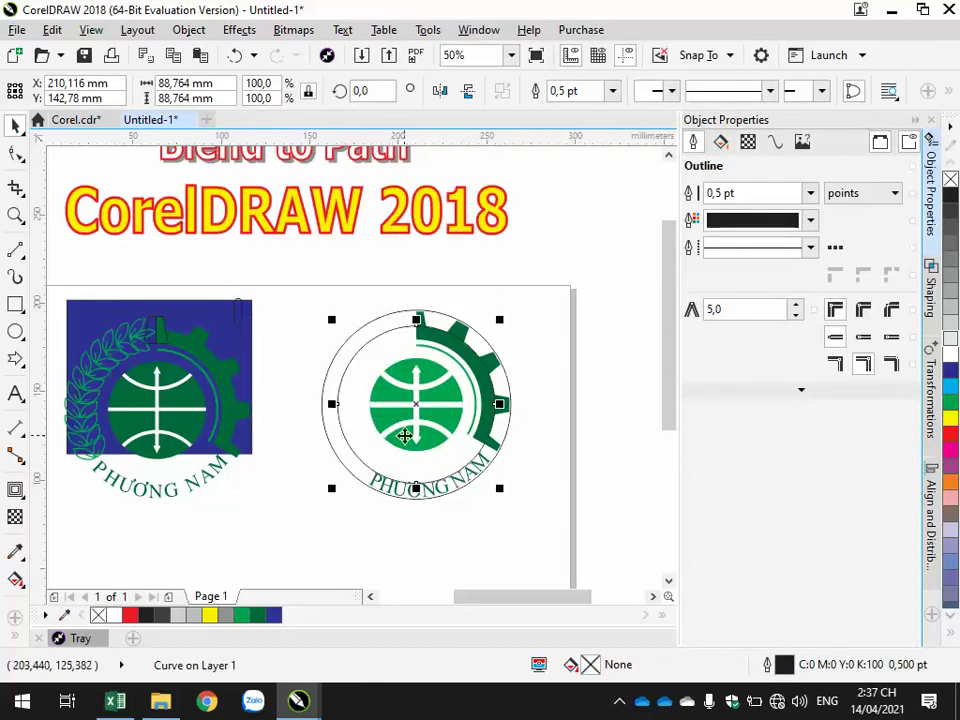
{"action": "left_click_drag", "start_coordinate": [343, 420], "coordinate": [390, 366]}
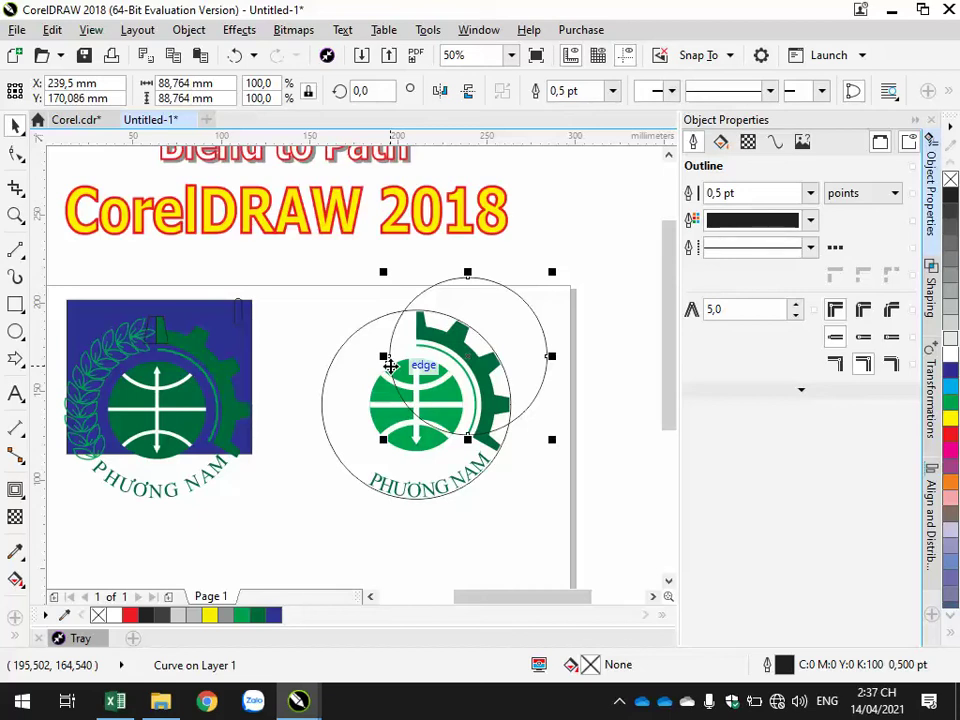
{"action": "left_click", "coordinate": [321, 542]}
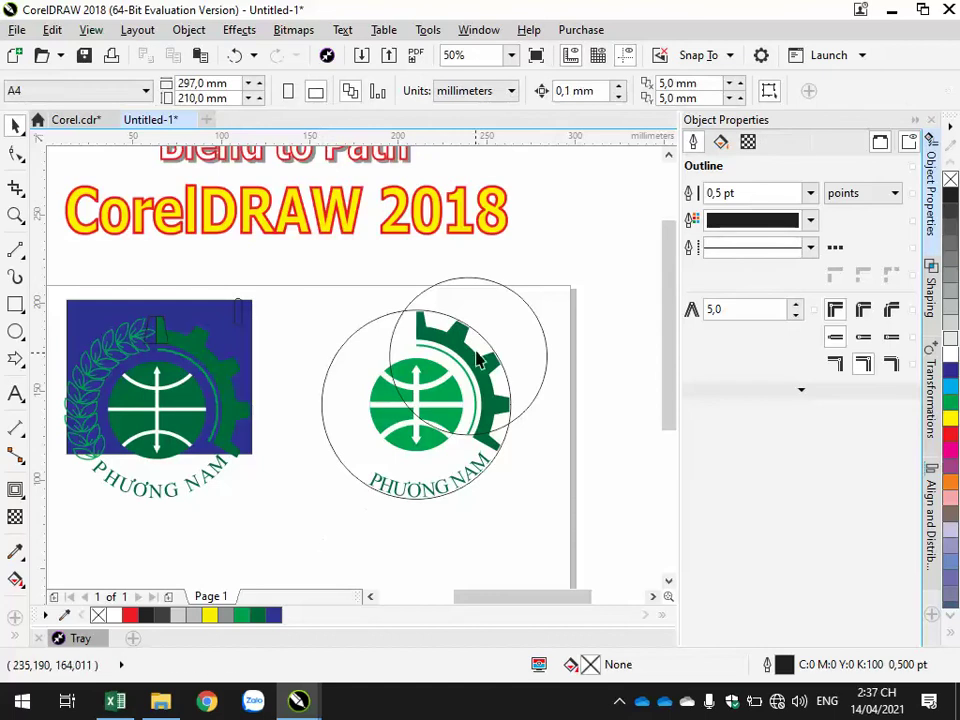
{"action": "left_click", "coordinate": [536, 326]}
{"action": "left_click", "coordinate": [430, 555]}
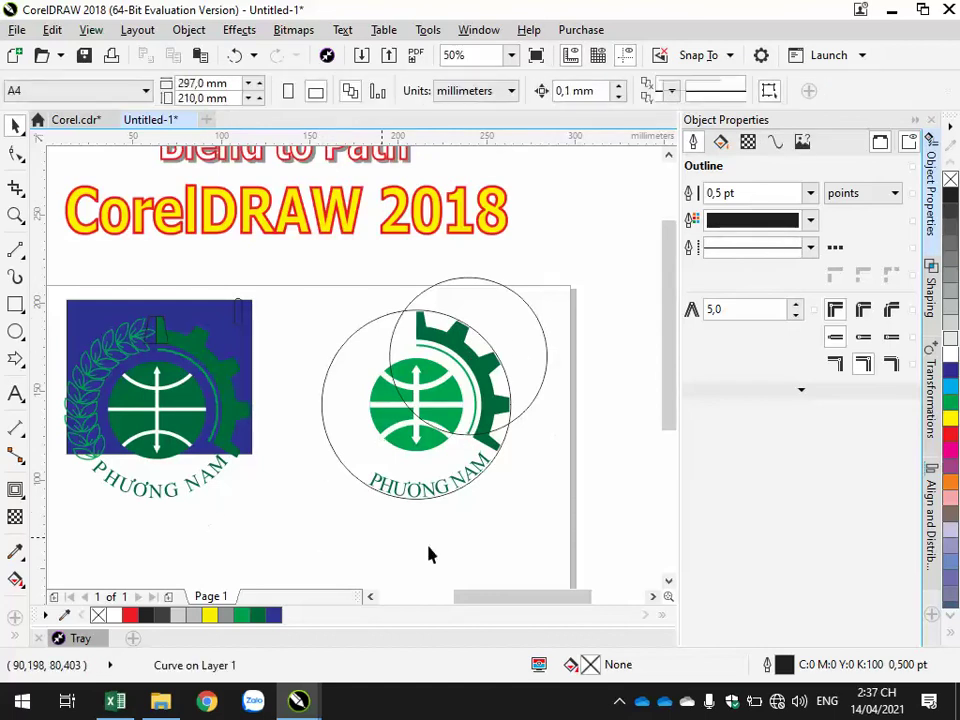
Move the blue background rectangle off the reference logo to about X -41.9 mm, Y 244.1 mm, and deselect it.
{"action": "left_click", "coordinate": [370, 596]}
{"action": "left_click", "coordinate": [370, 596]}
{"action": "left_click_drag", "start_coordinate": [230, 320], "coordinate": [150, 240]}
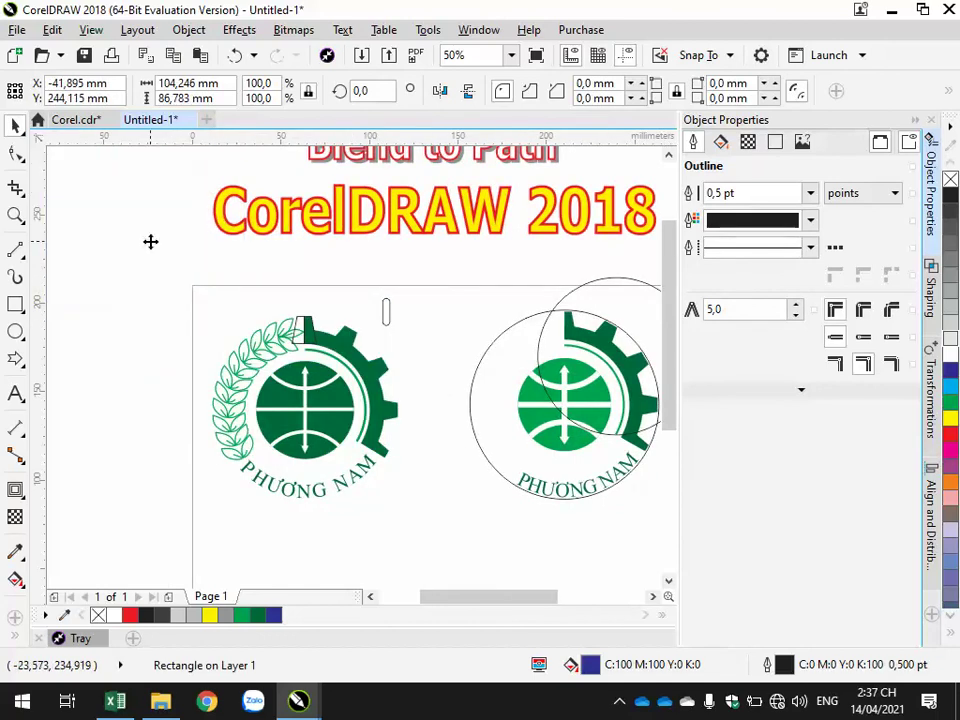
{"action": "key", "text": "Escape"}
Trace the lower edge of the outer leaf in the wreath's third pair from the bottom with a B-Spline, about 9.5 × 8.8 mm.
{"action": "scroll", "coordinate": [221, 452], "scroll_direction": "up", "scroll_amount": 3}
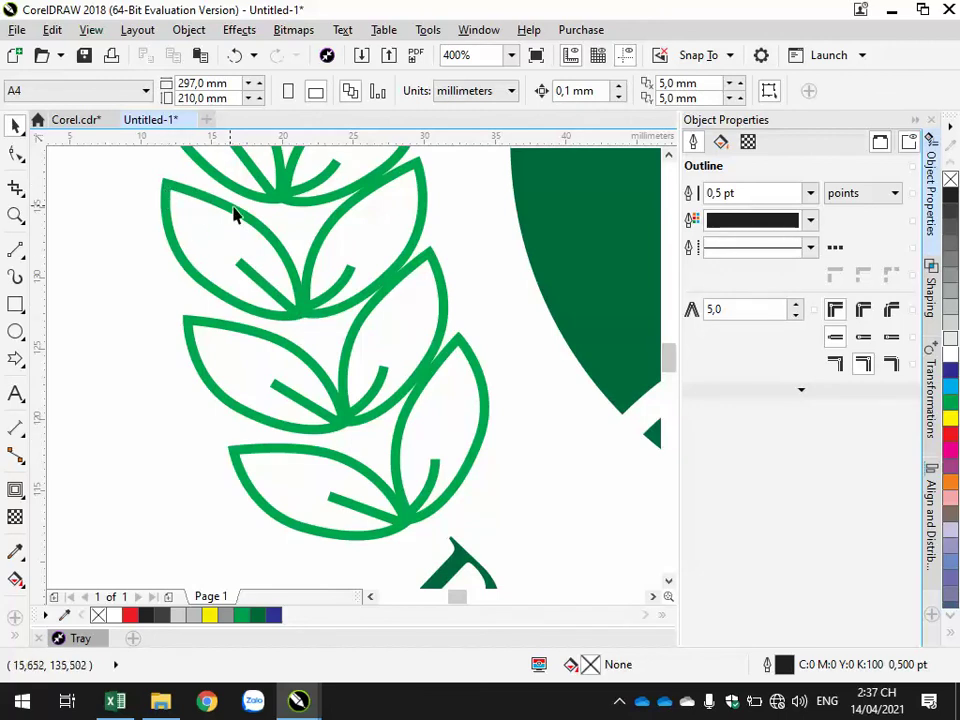
{"action": "left_click", "coordinate": [15, 258]}
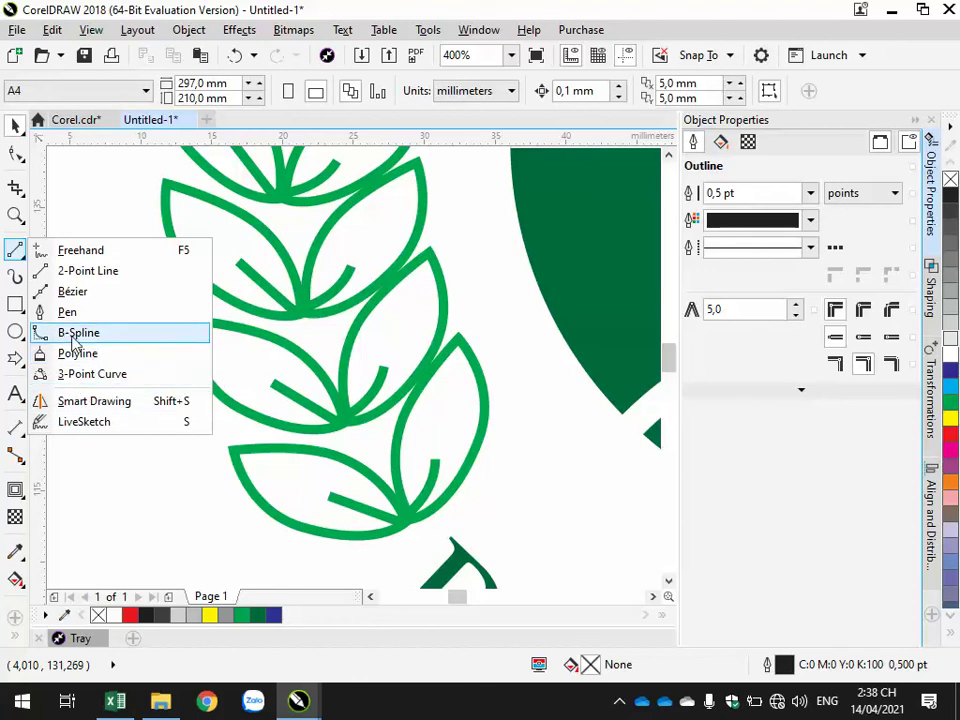
{"action": "left_click", "coordinate": [76, 334]}
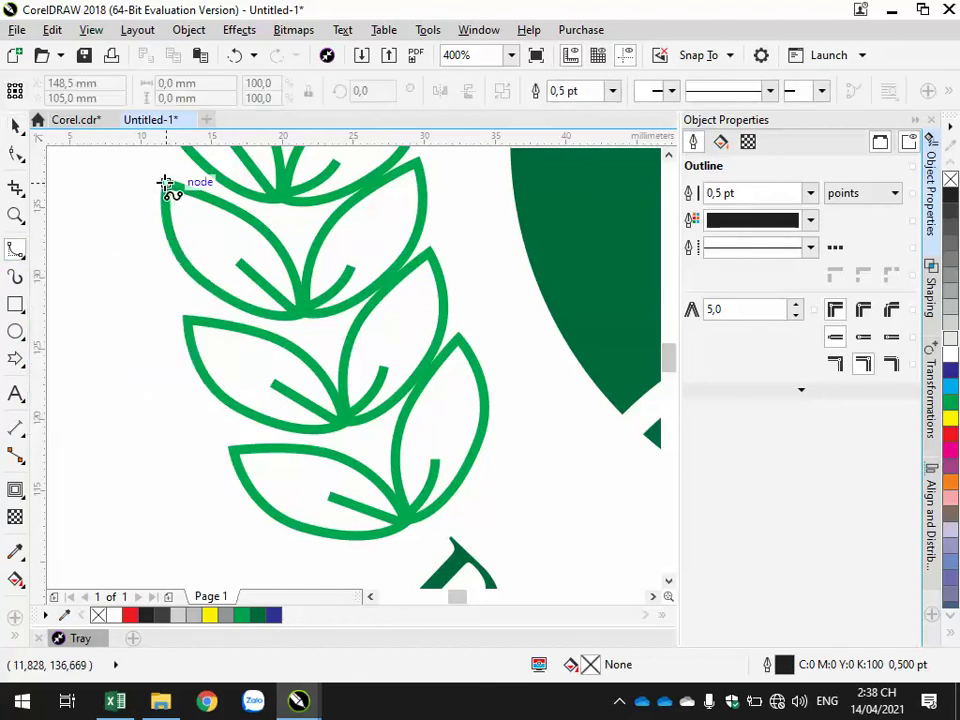
{"action": "left_click", "coordinate": [165, 183]}
{"action": "left_click", "coordinate": [298, 312]}
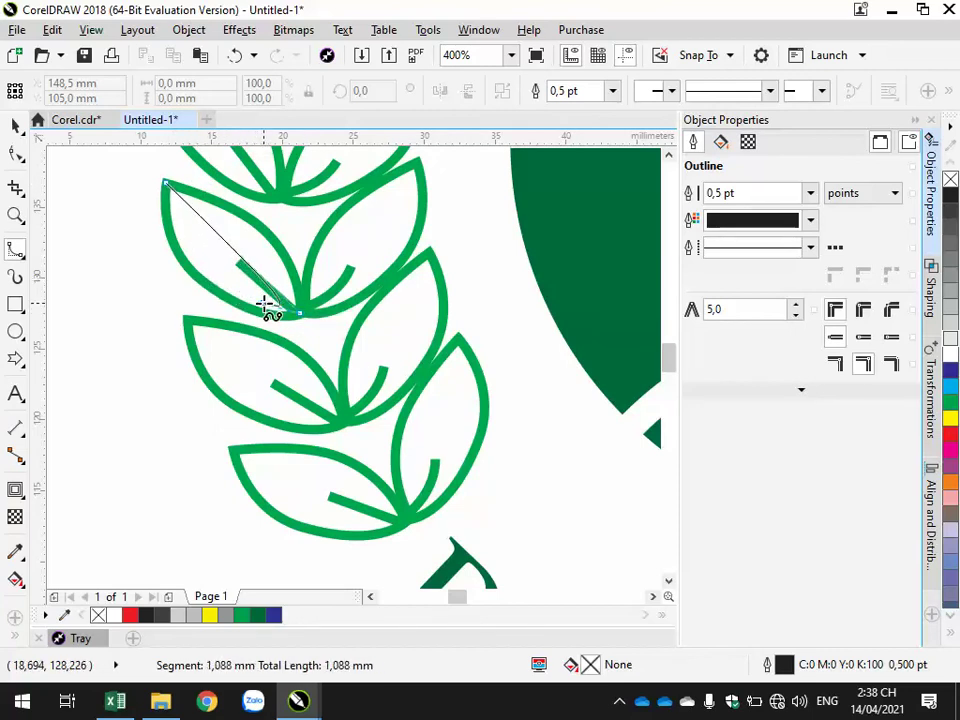
{"action": "key", "text": "Escape"}
{"action": "left_click", "coordinate": [167, 185]}
{"action": "left_click", "coordinate": [195, 276]}
{"action": "left_click", "coordinate": [299, 313]}
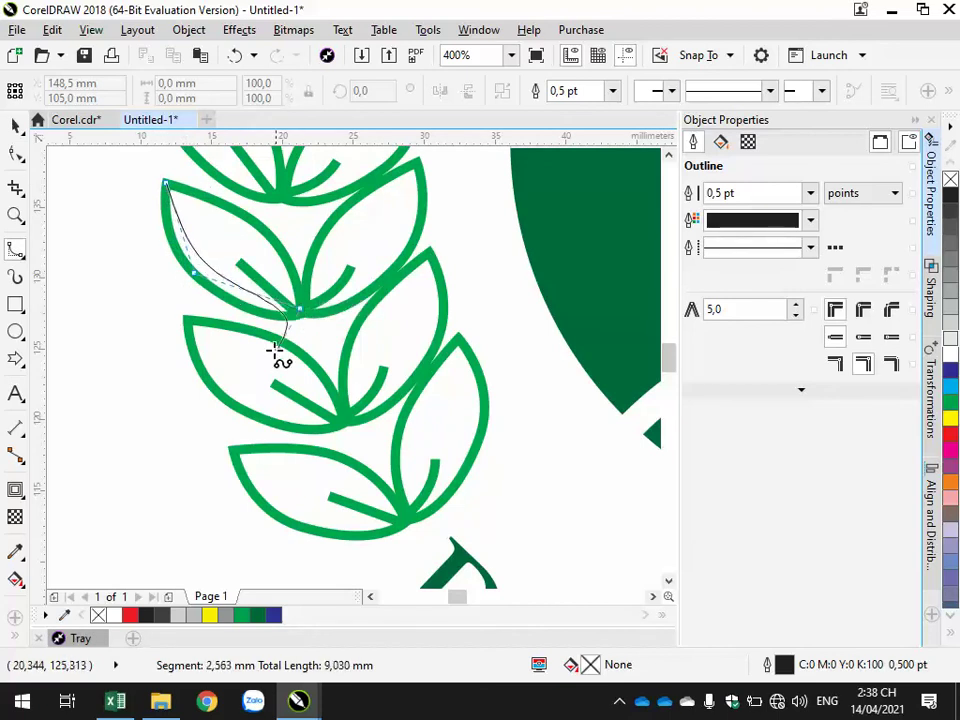
{"action": "double_click", "coordinate": [300, 310]}
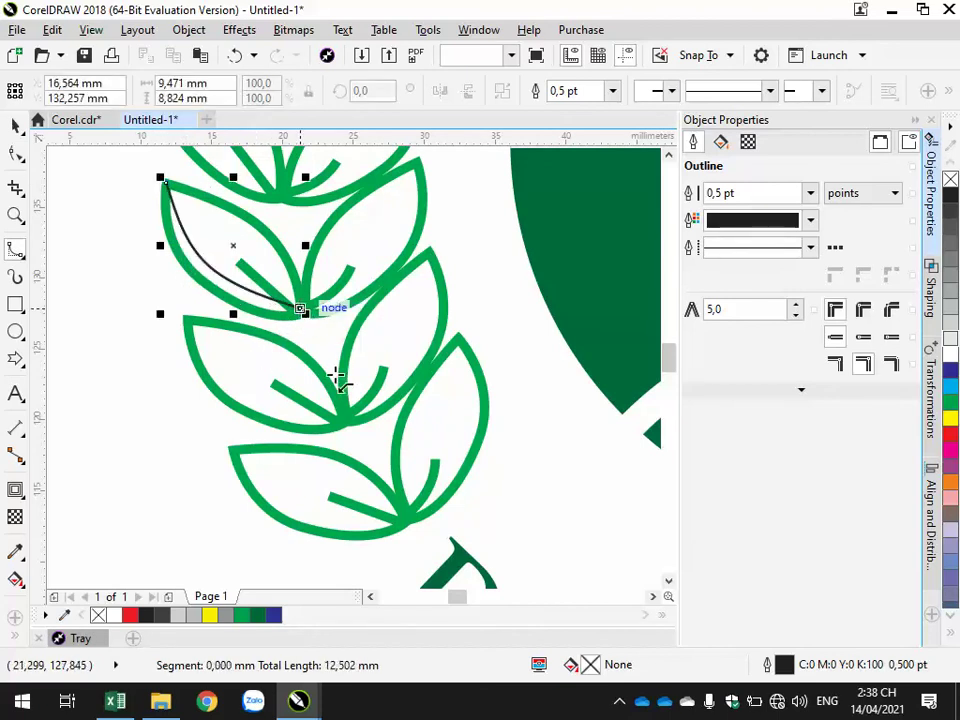
{"action": "left_click", "coordinate": [163, 318]}
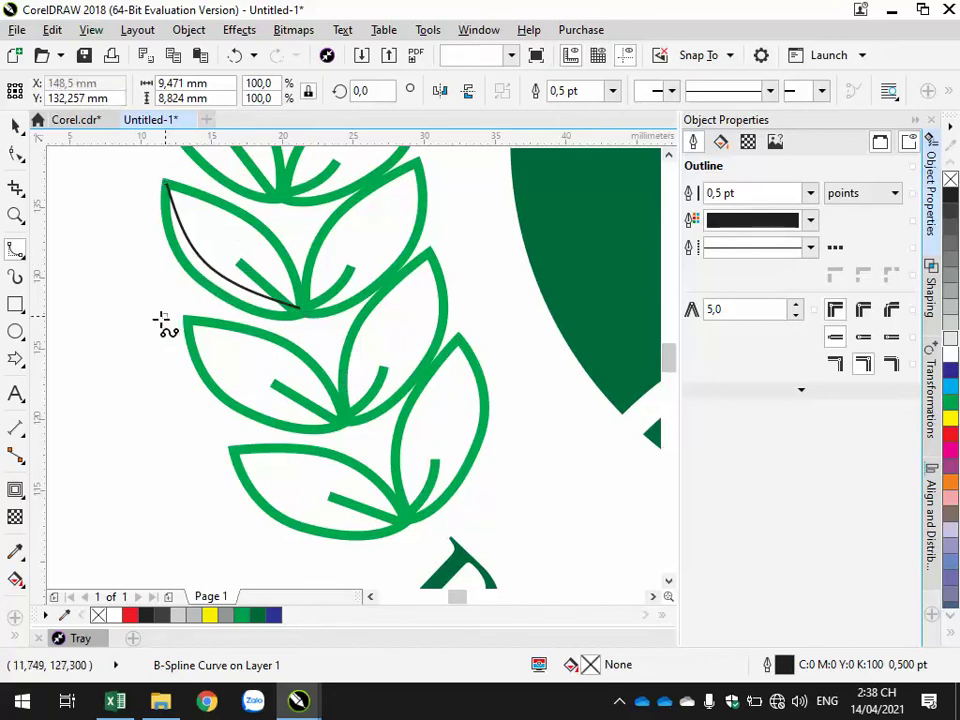
{"action": "key", "text": "Escape"}
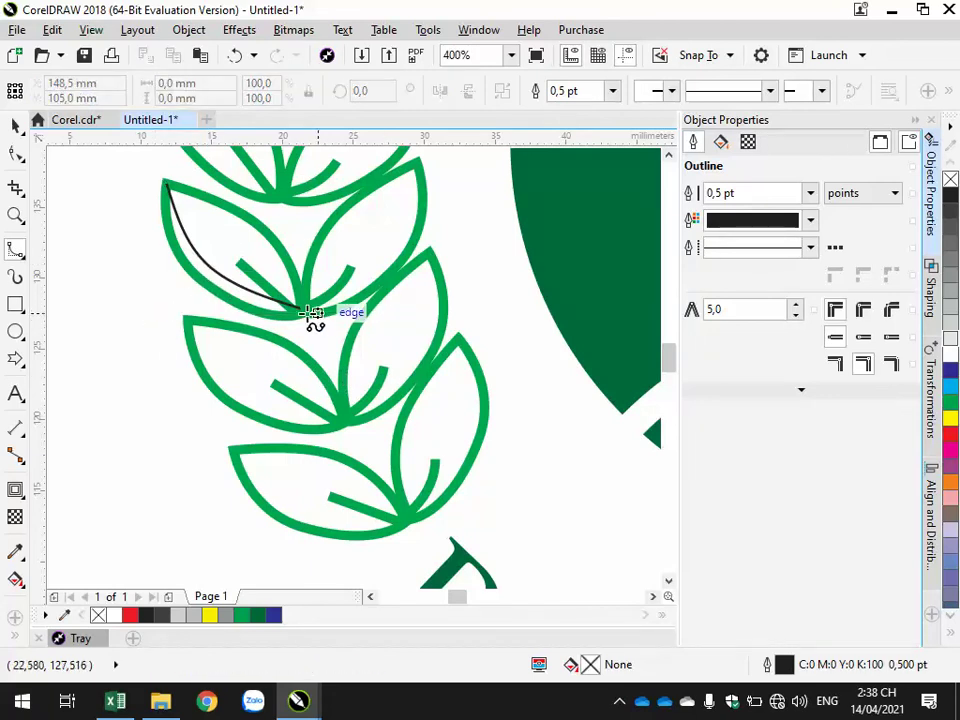
Delete the B-Spline curve traced along the leaf's lower edge.
{"action": "key", "text": "space"}
{"action": "left_click", "coordinate": [207, 278]}
{"action": "left_click_drag", "start_coordinate": [160, 313], "coordinate": [148, 332]}
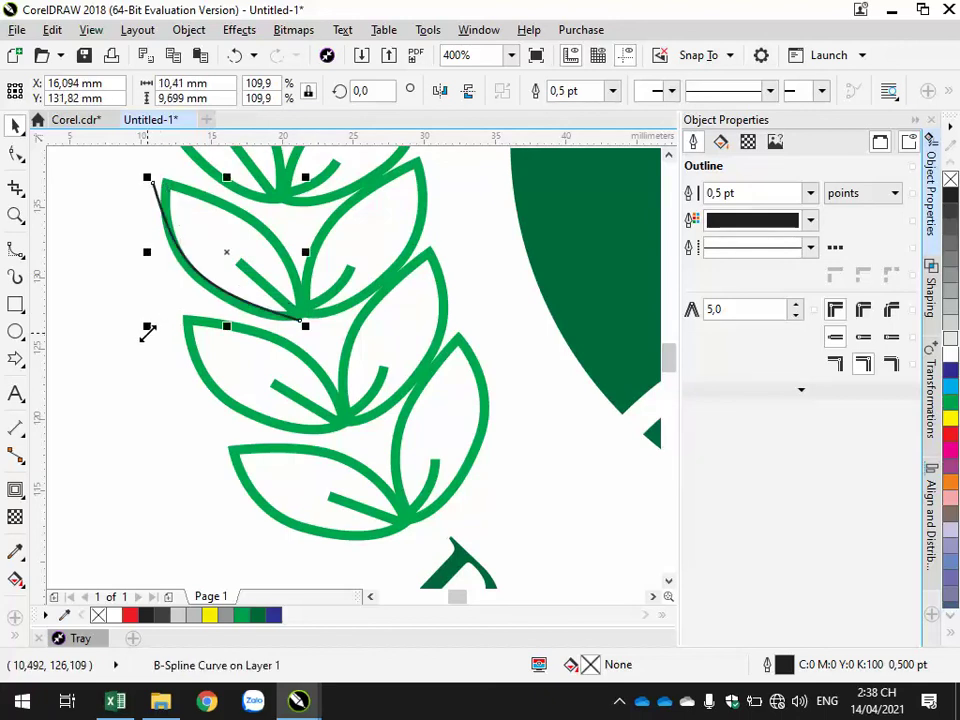
{"action": "key", "text": "Delete"}
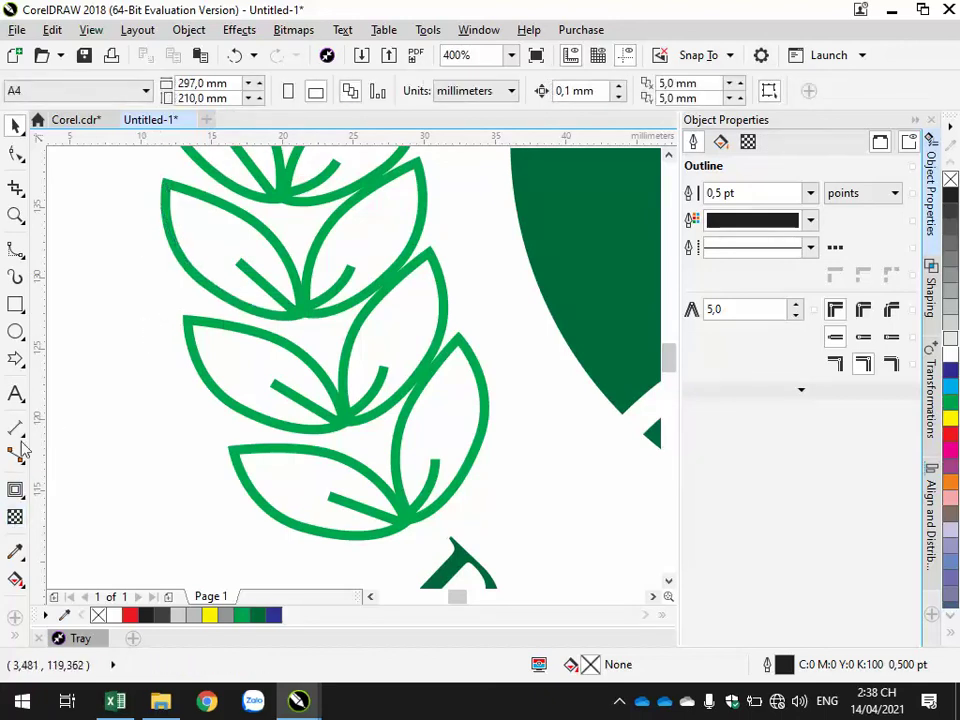
Trace the outer leaf of the third pair from the bottom with two 3-Point Curves joined at both tips, about 9.5 × 9.2 mm.
{"action": "left_click", "coordinate": [16, 253]}
{"action": "left_click", "coordinate": [20, 256]}
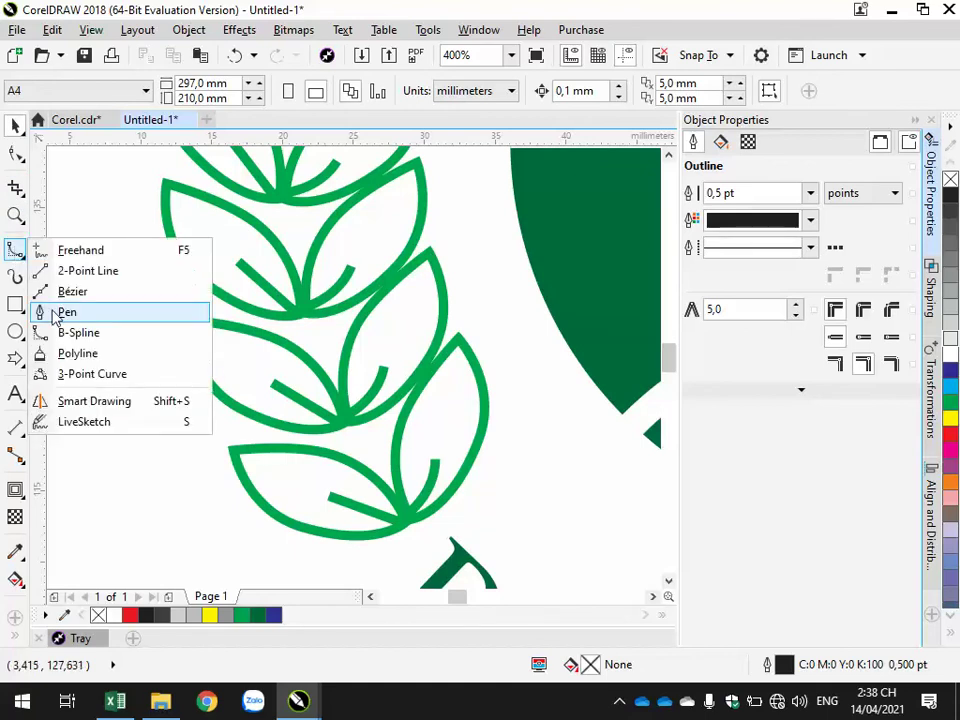
{"action": "left_click", "coordinate": [80, 374]}
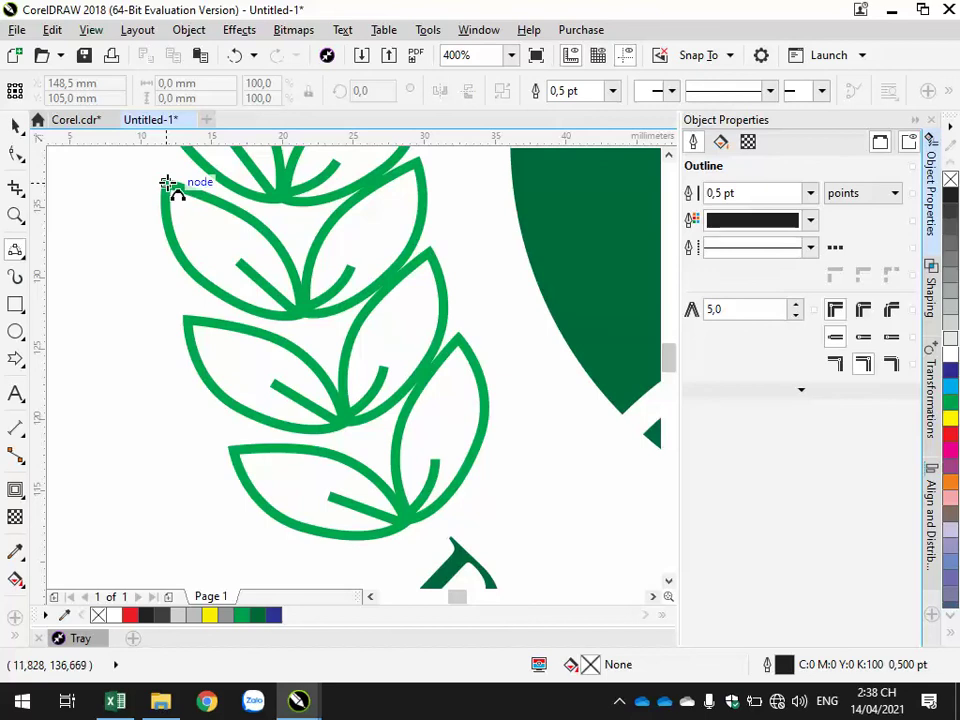
{"action": "left_click_drag", "start_coordinate": [168, 184], "coordinate": [300, 314]}
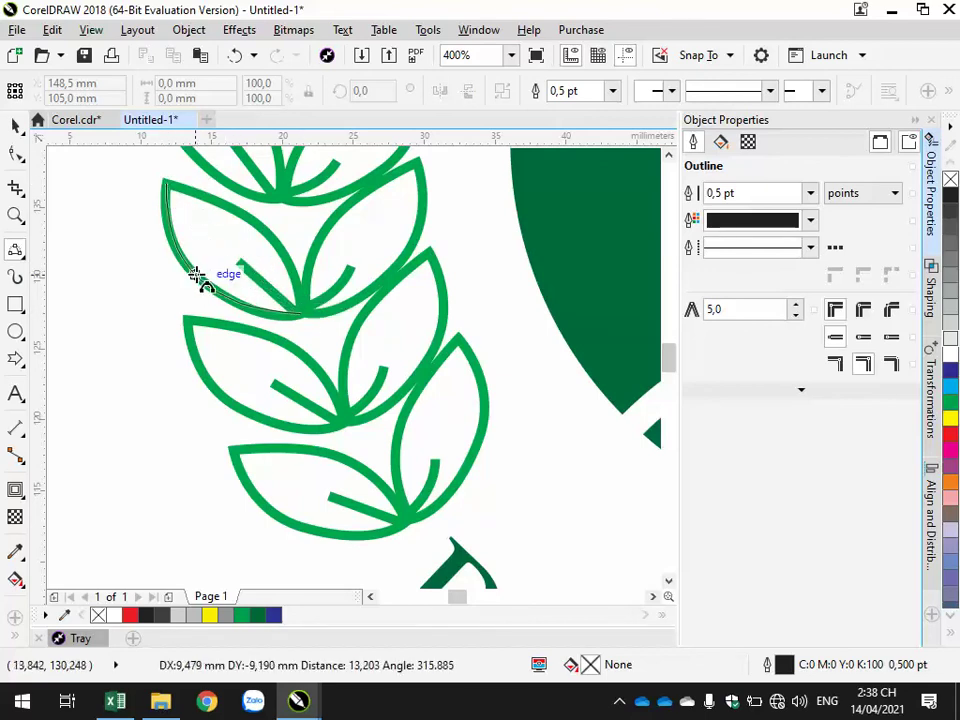
{"action": "left_click", "coordinate": [198, 277]}
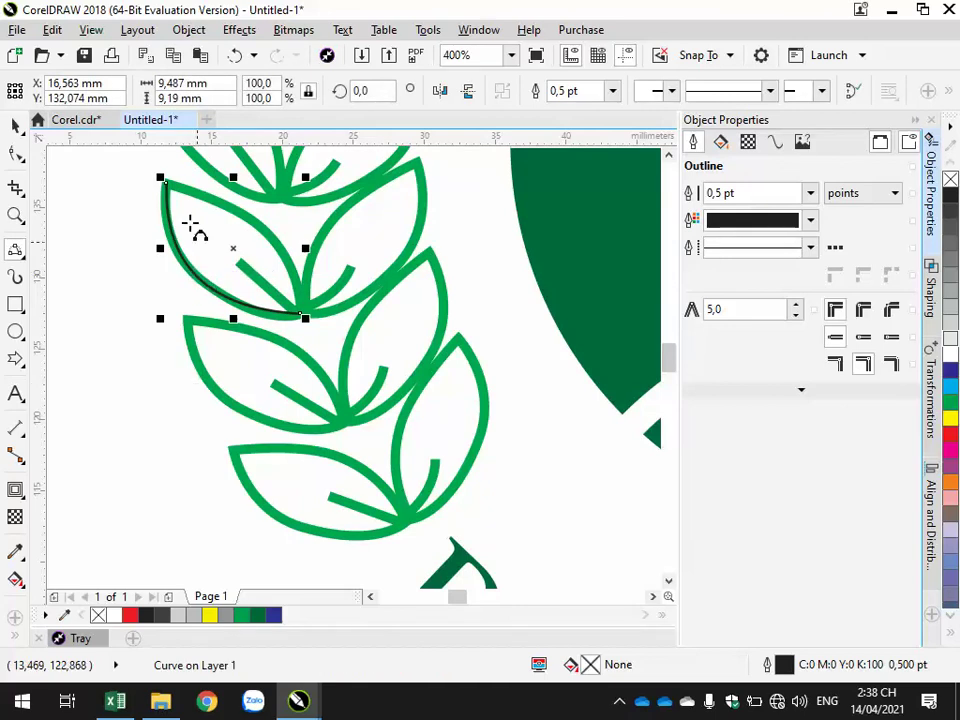
{"action": "left_click_drag", "start_coordinate": [165, 183], "coordinate": [303, 313]}
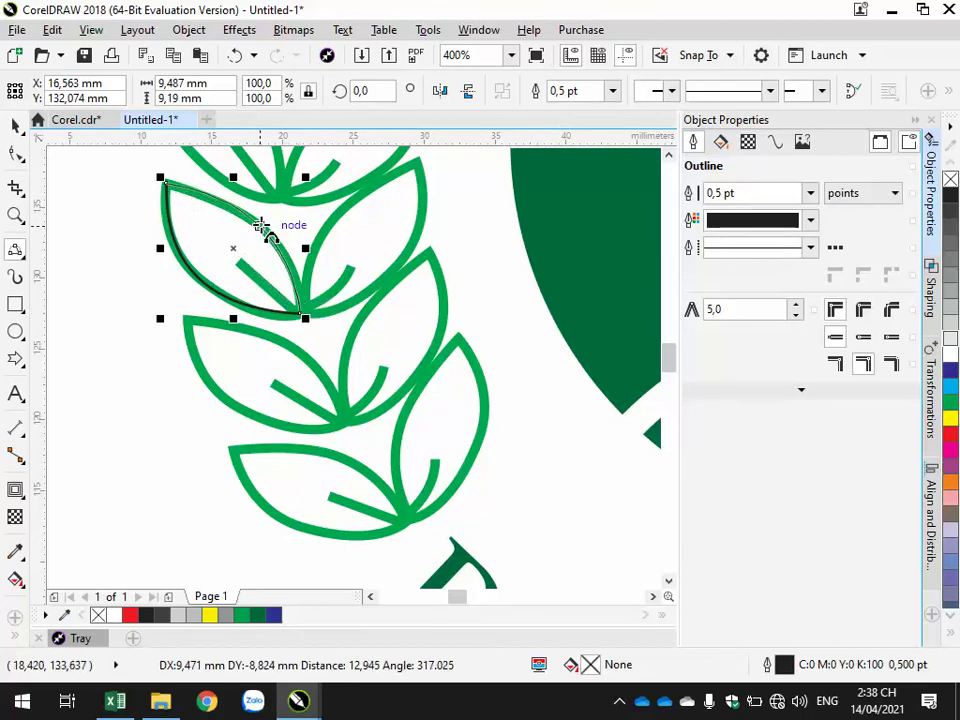
{"action": "left_click", "coordinate": [268, 232]}
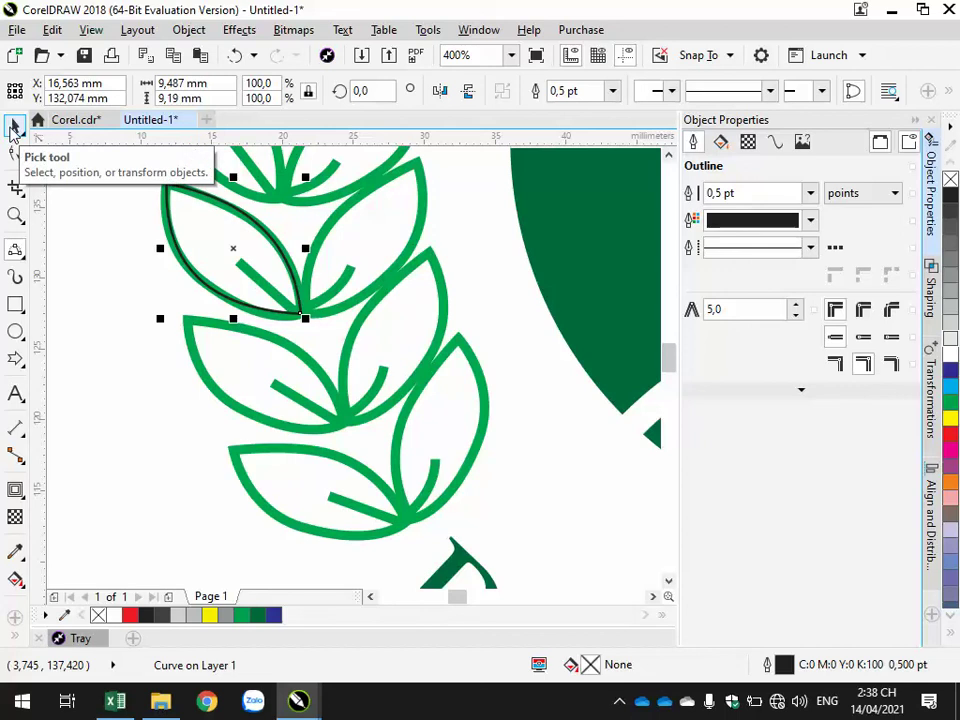
Move the traced leaf outline off the reference wreath, centring it at about X 11 mm, Y 125.8 mm.
{"action": "left_click", "coordinate": [14, 128]}
{"action": "left_click", "coordinate": [197, 214]}
{"action": "left_click_drag", "start_coordinate": [190, 196], "coordinate": [110, 282]}
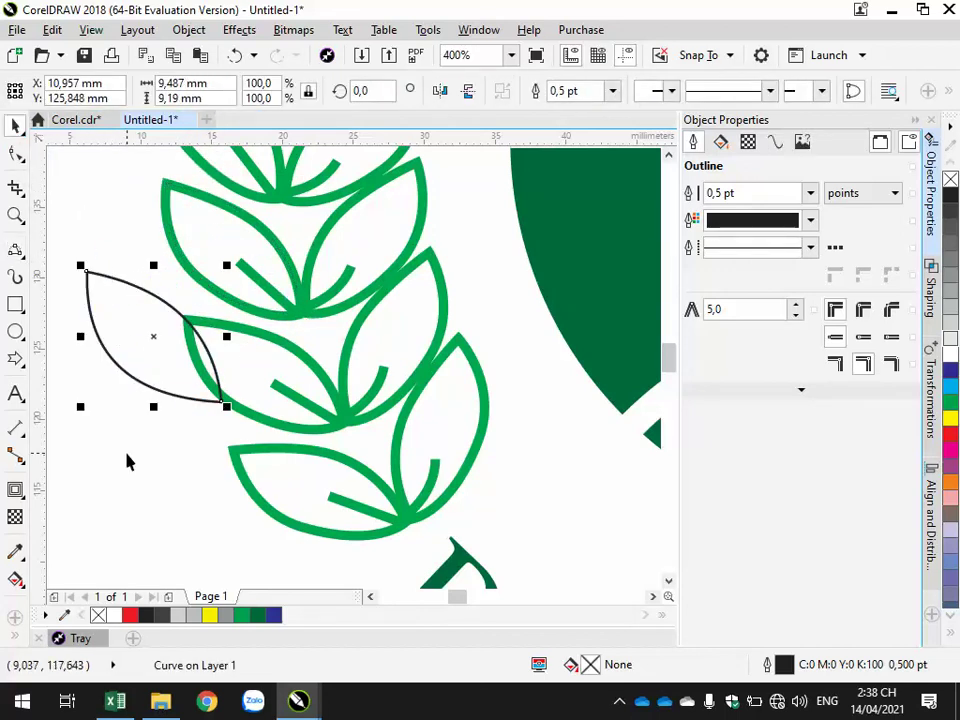
Apply a one-step outside contour with a 1 mm offset to the traced leaf outline.
{"action": "scroll", "coordinate": [127, 461], "scroll_direction": "down", "scroll_amount": 1}
{"action": "left_click", "coordinate": [669, 582]}
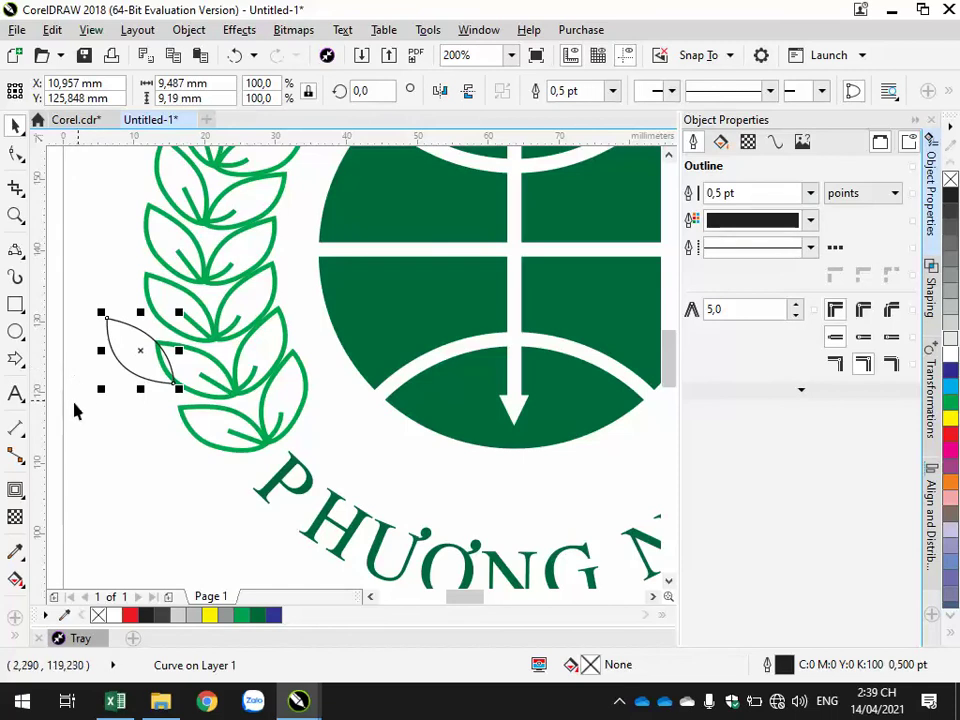
{"action": "left_click", "coordinate": [16, 492]}
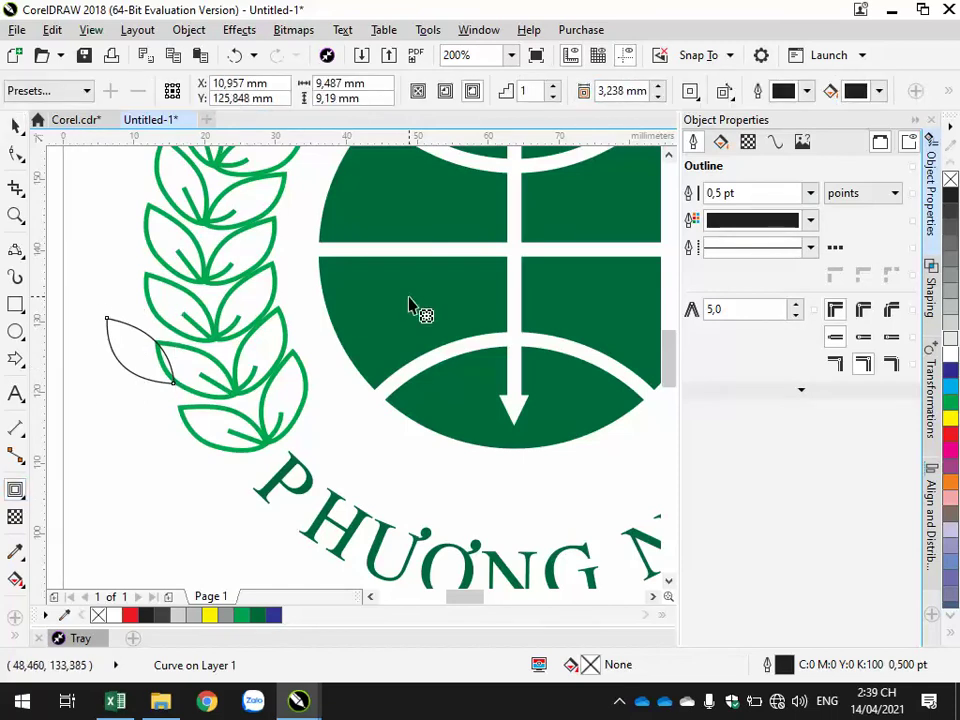
{"action": "left_click", "coordinate": [601, 90]}
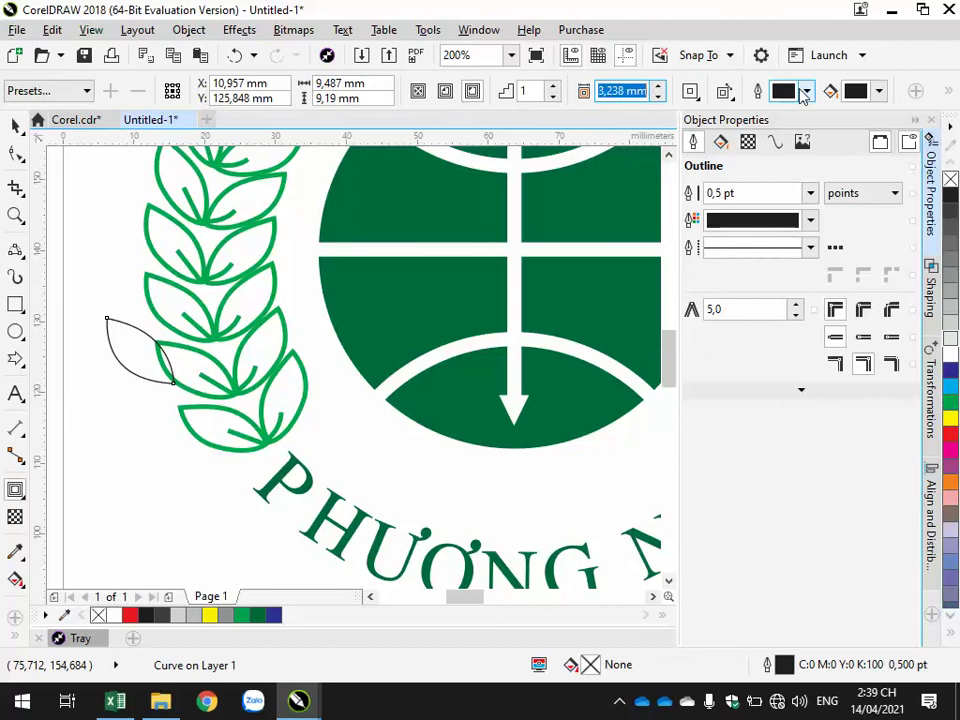
{"action": "type", "text": "1"}
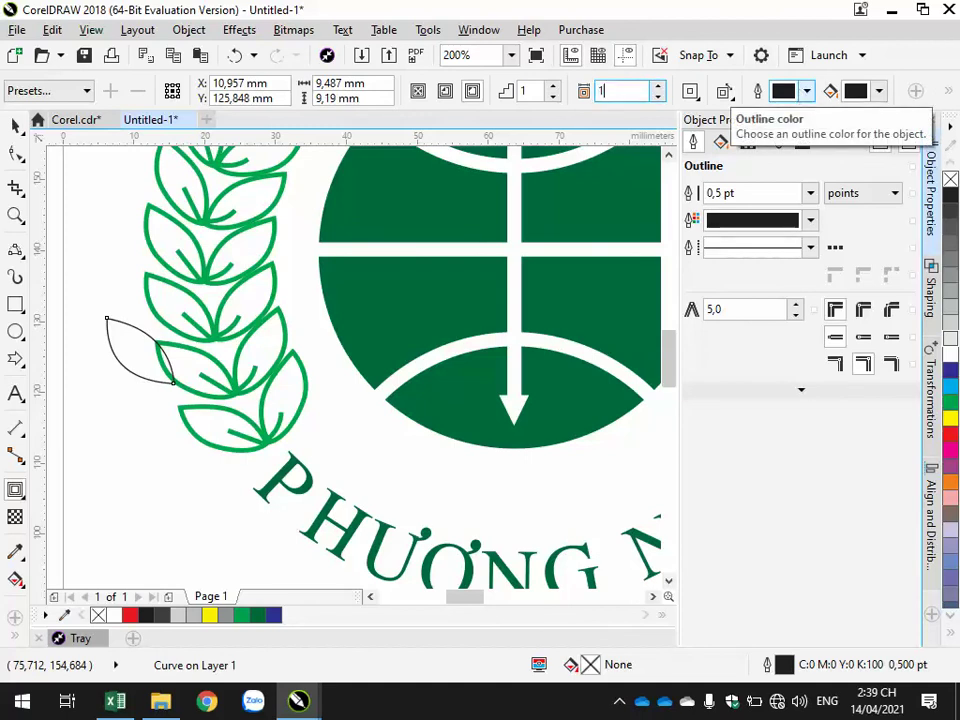
{"action": "key", "text": "Return"}
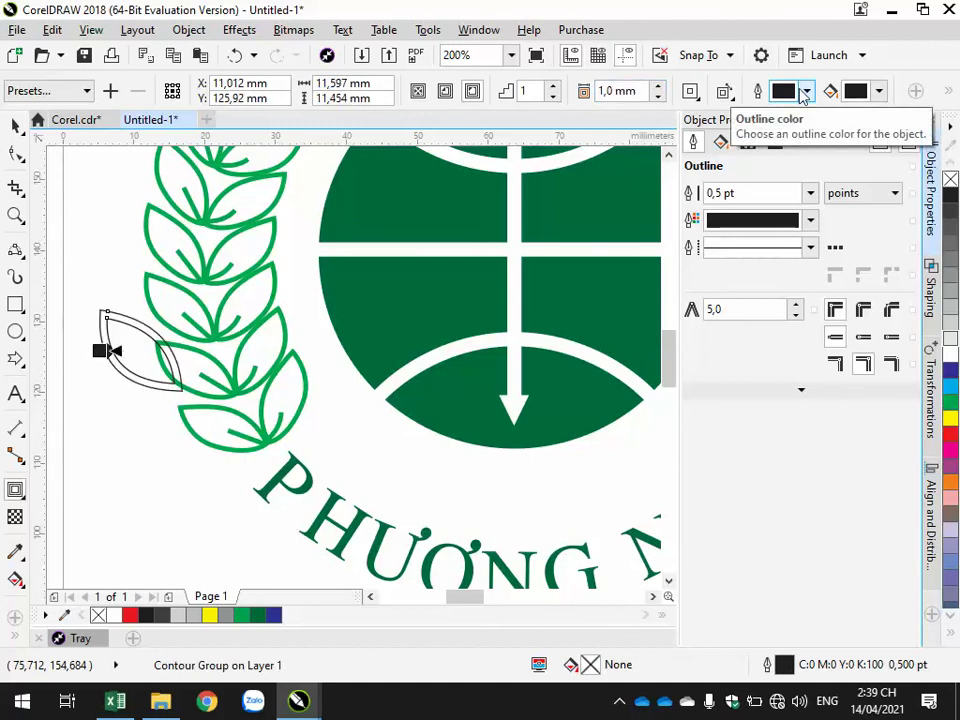
Reduce the leaf's contour offset, trying 0.8 mm and settling on 0.6 mm.
{"action": "double_click", "coordinate": [637, 91]}
{"action": "type", "text": "0,8"}
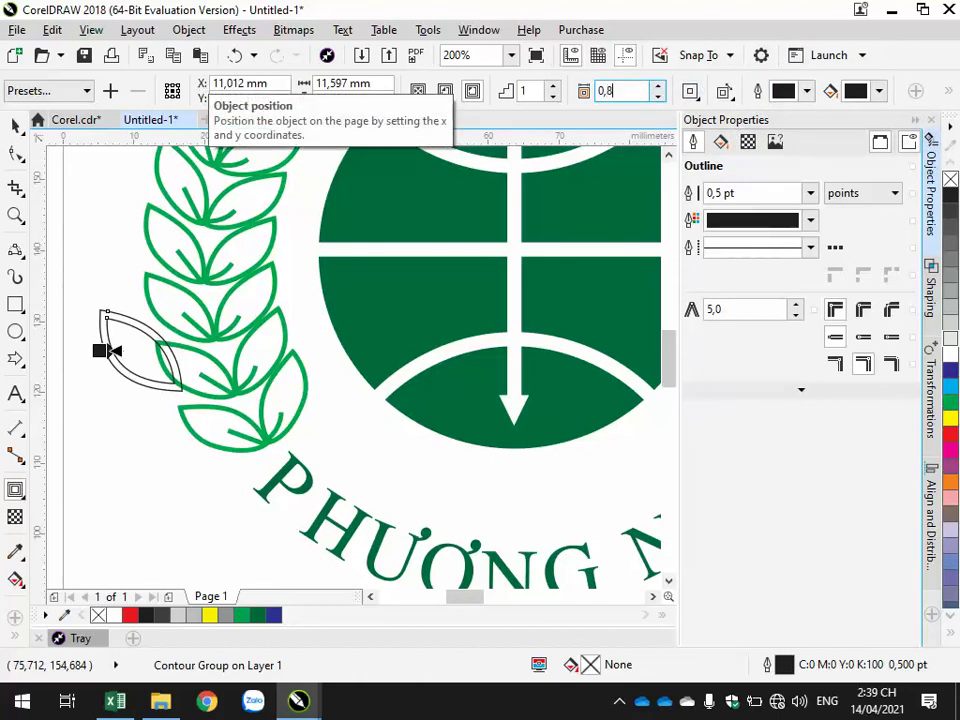
{"action": "key", "text": "Return"}
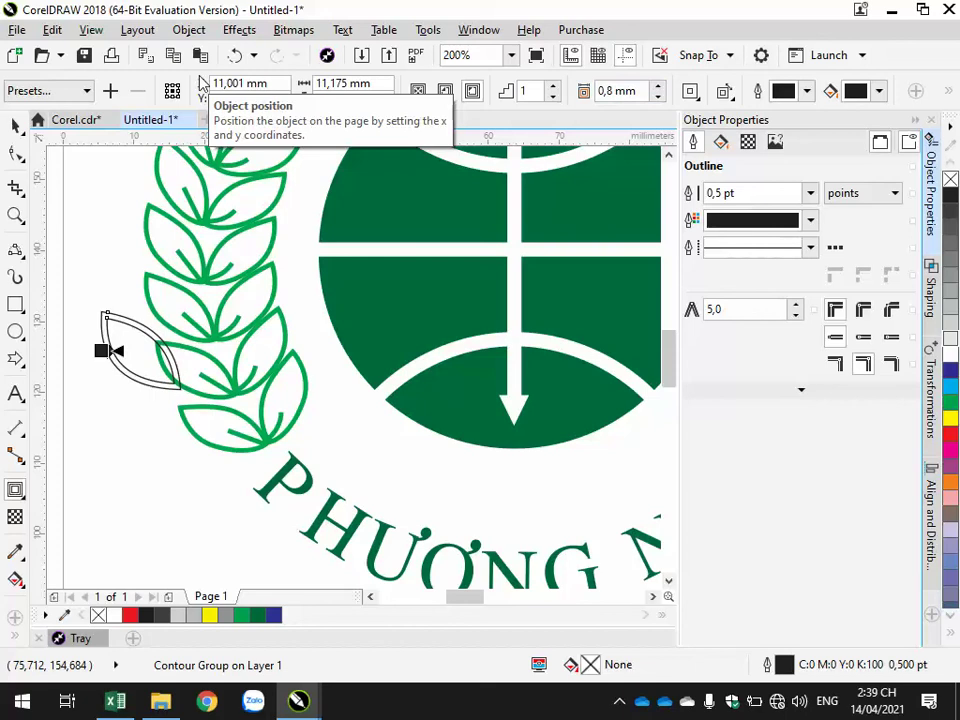
{"action": "double_click", "coordinate": [620, 91]}
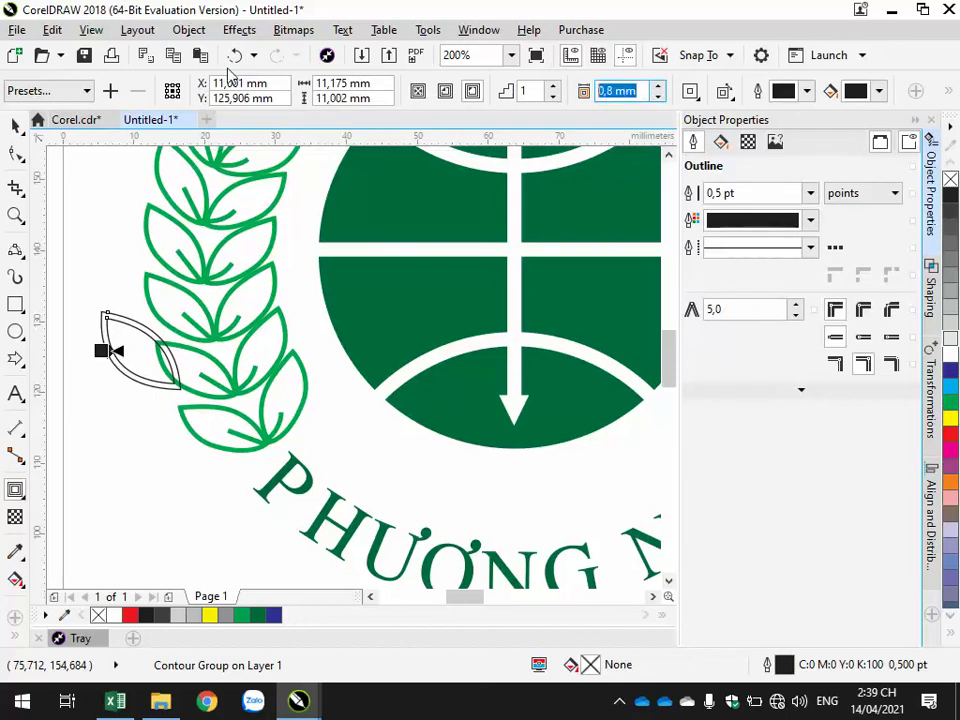
{"action": "type", "text": "0,6"}
{"action": "key", "text": "Return"}
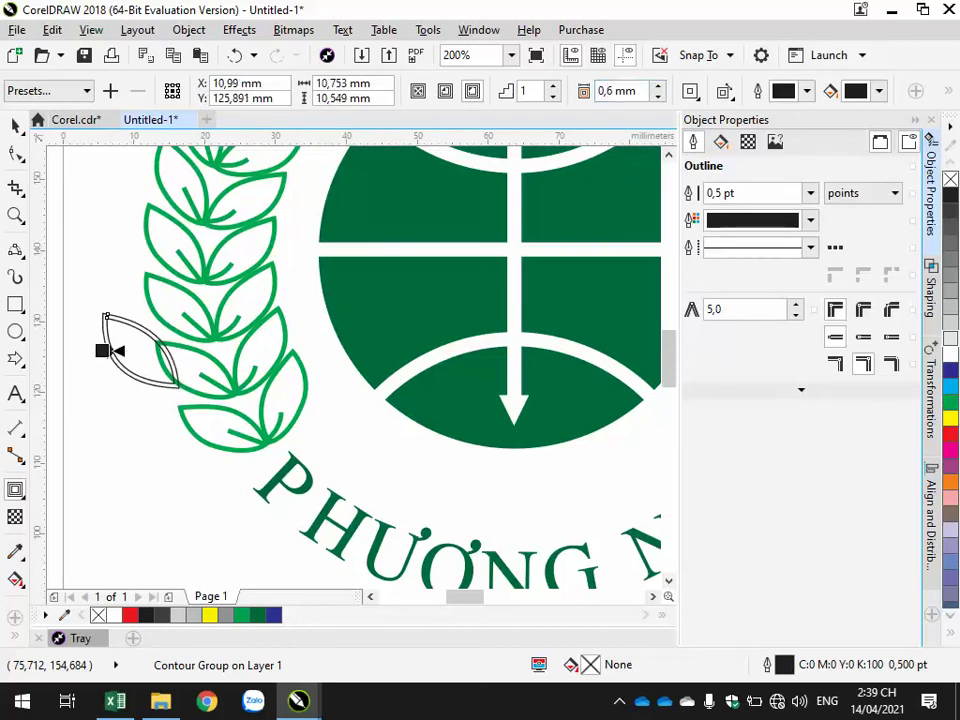
Break the leaf's contour group apart and combine its inner and outer outlines into a single curve.
{"action": "left_click", "coordinate": [15, 125]}
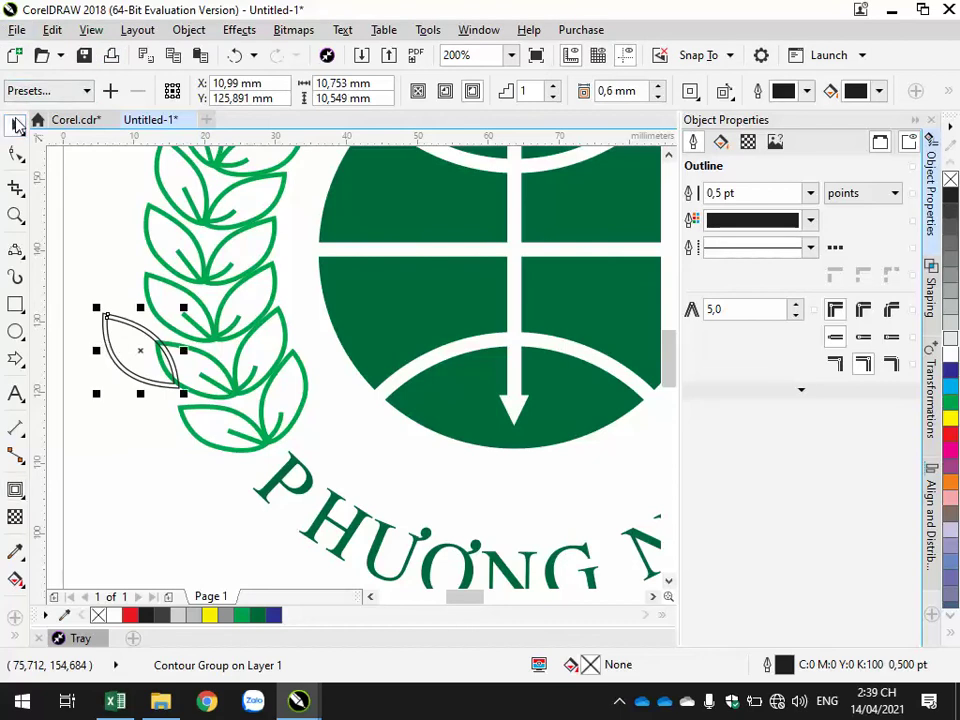
{"action": "left_click", "coordinate": [115, 328]}
{"action": "left_click", "coordinate": [115, 326]}
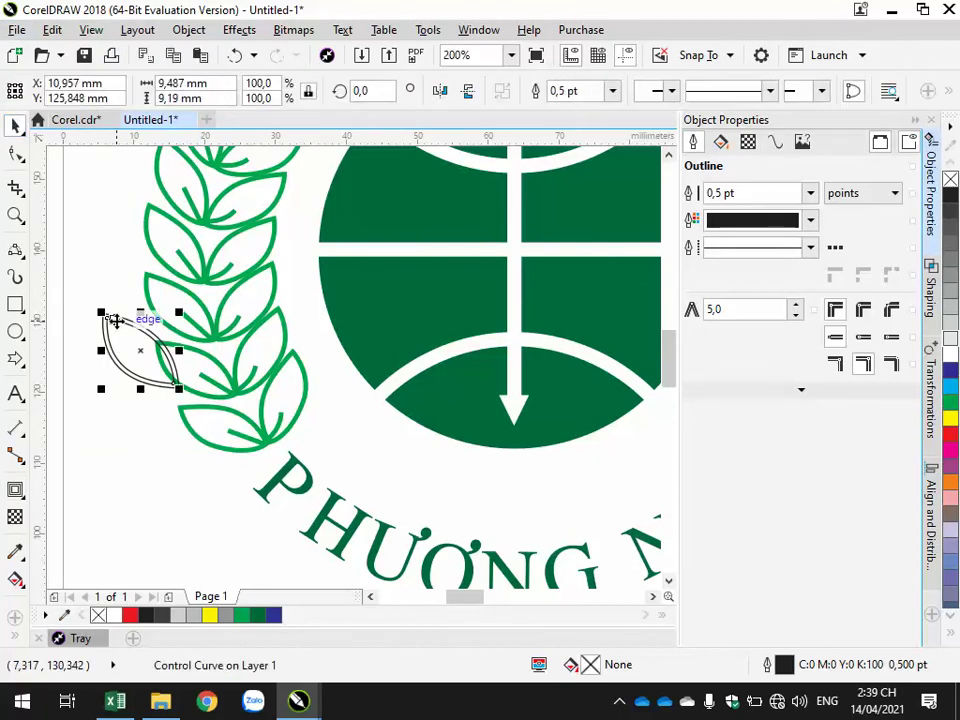
{"action": "right_click", "coordinate": [117, 326]}
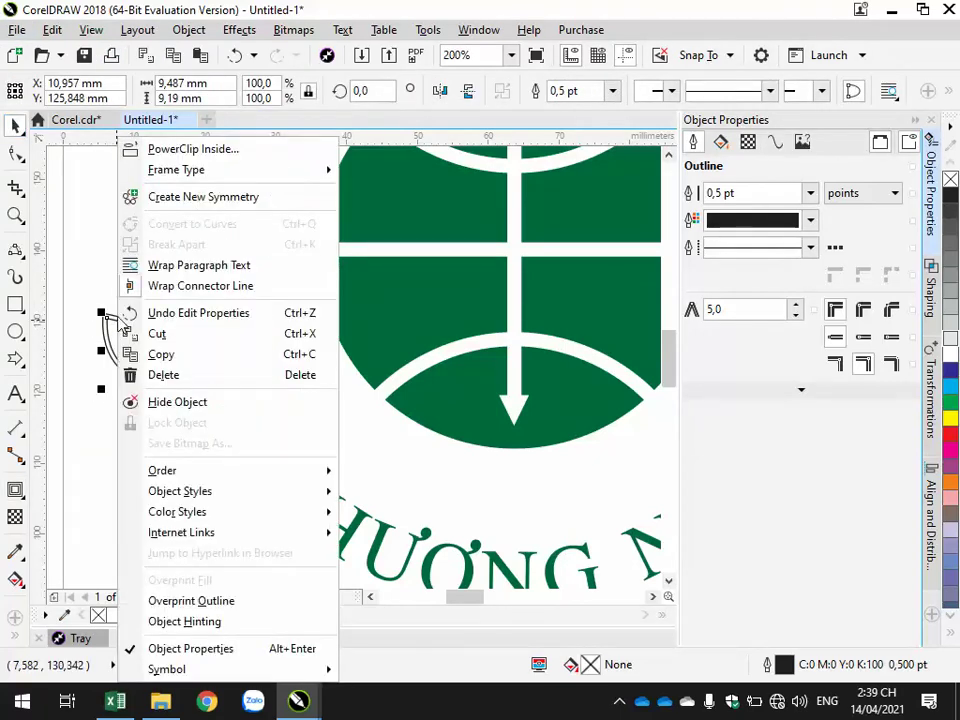
{"action": "key", "text": "Escape"}
{"action": "left_click", "coordinate": [114, 322]}
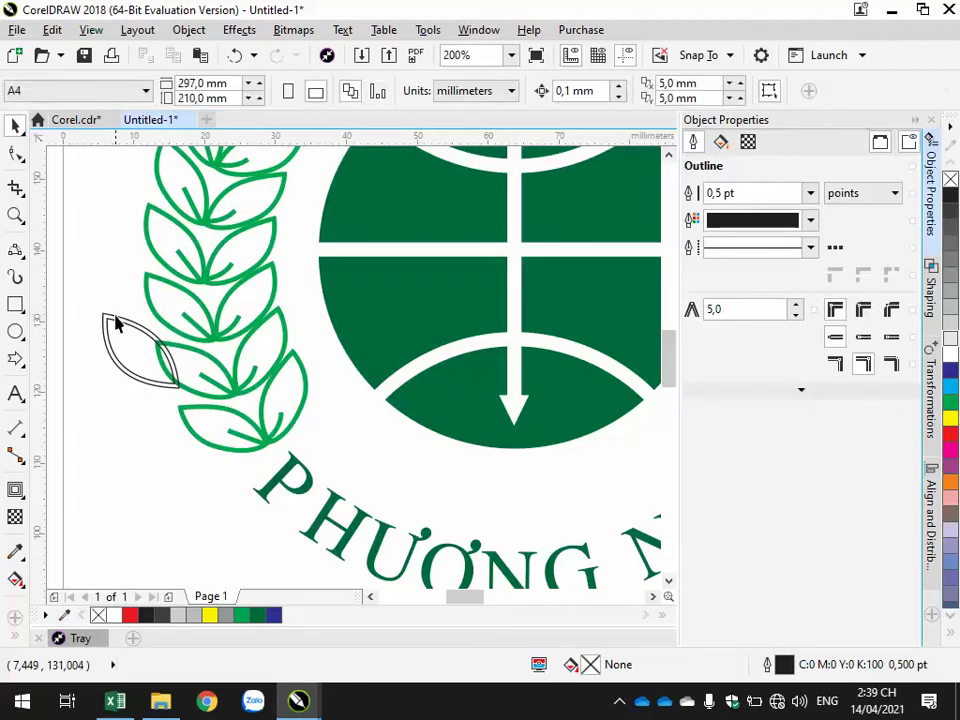
{"action": "left_click", "coordinate": [113, 317]}
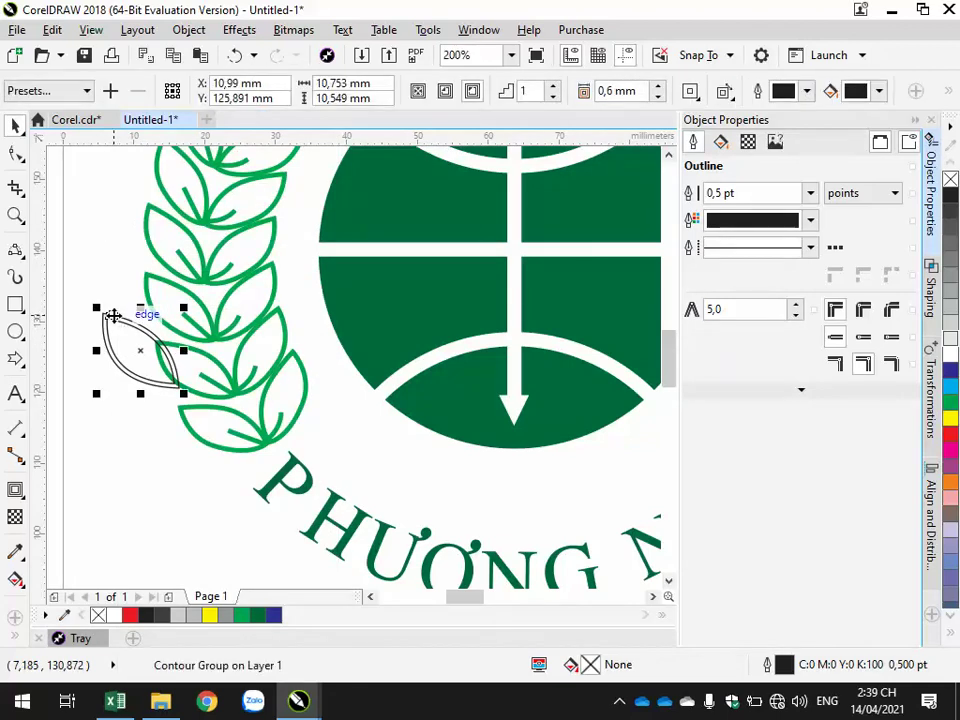
{"action": "right_click", "coordinate": [113, 316]}
{"action": "left_click", "coordinate": [214, 349]}
{"action": "key", "text": "F10"}
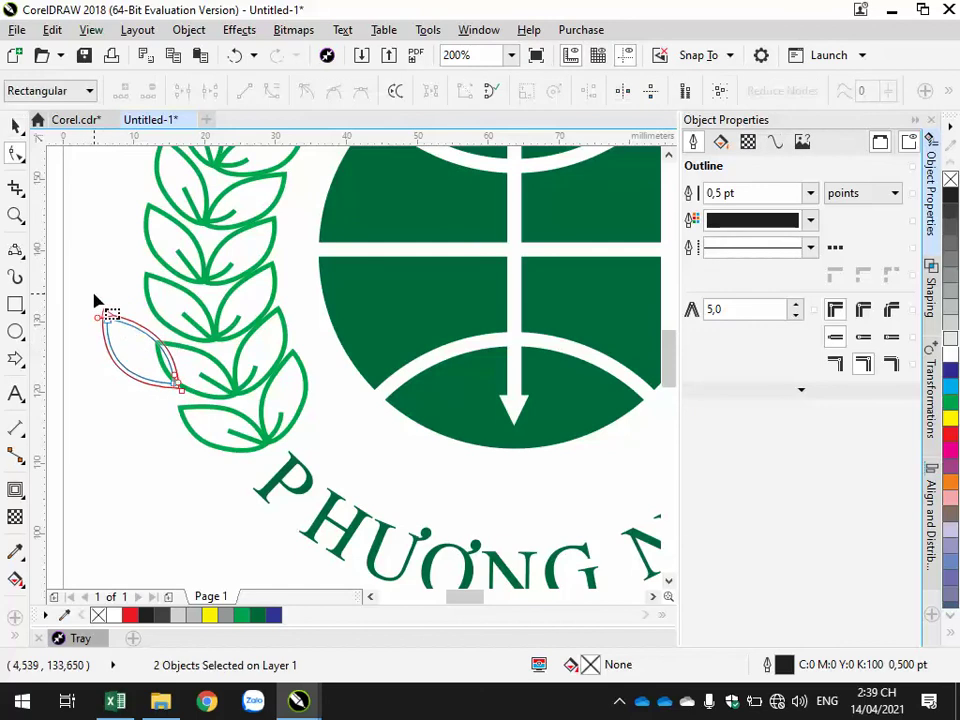
{"action": "key", "text": "space"}
{"action": "left_click_drag", "start_coordinate": [86, 280], "coordinate": [202, 418]}
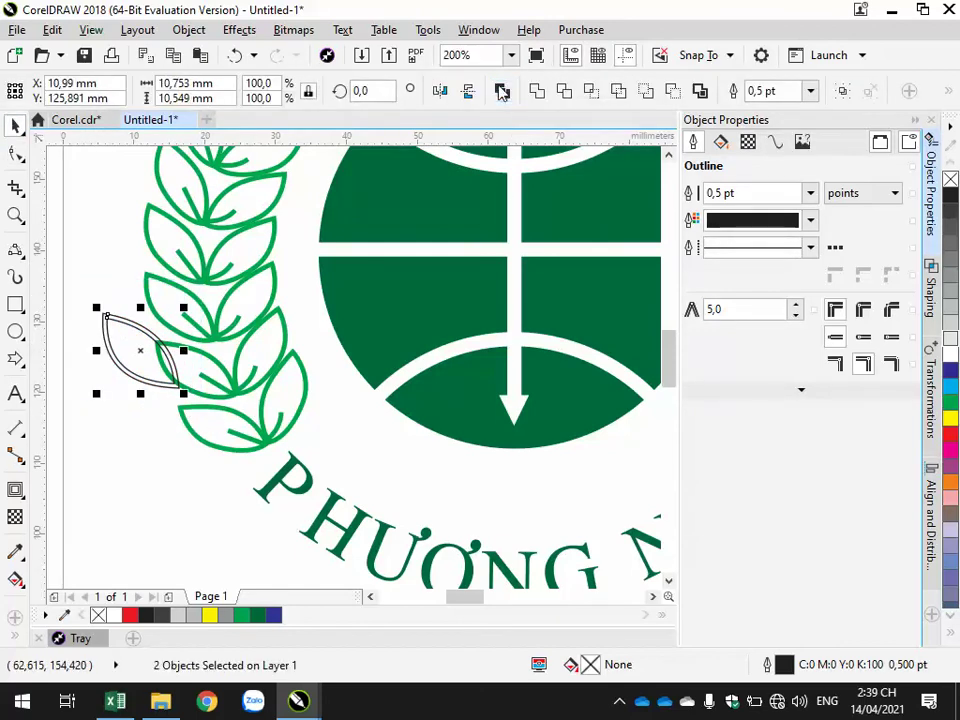
{"action": "key", "text": "ctrl+l"}
Fill the leaf ring with green (C100 Y100) without an outline, and move it clear of the wreath to about X 7.7 mm, Y 118.1 mm.
{"action": "left_click", "coordinate": [949, 398]}
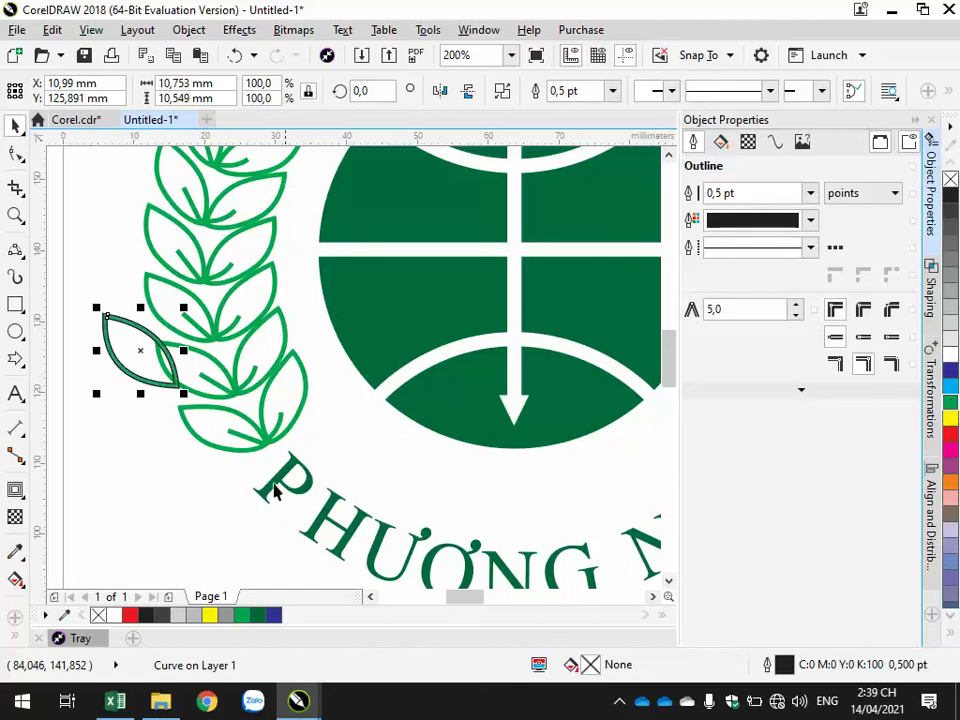
{"action": "right_click", "coordinate": [950, 180]}
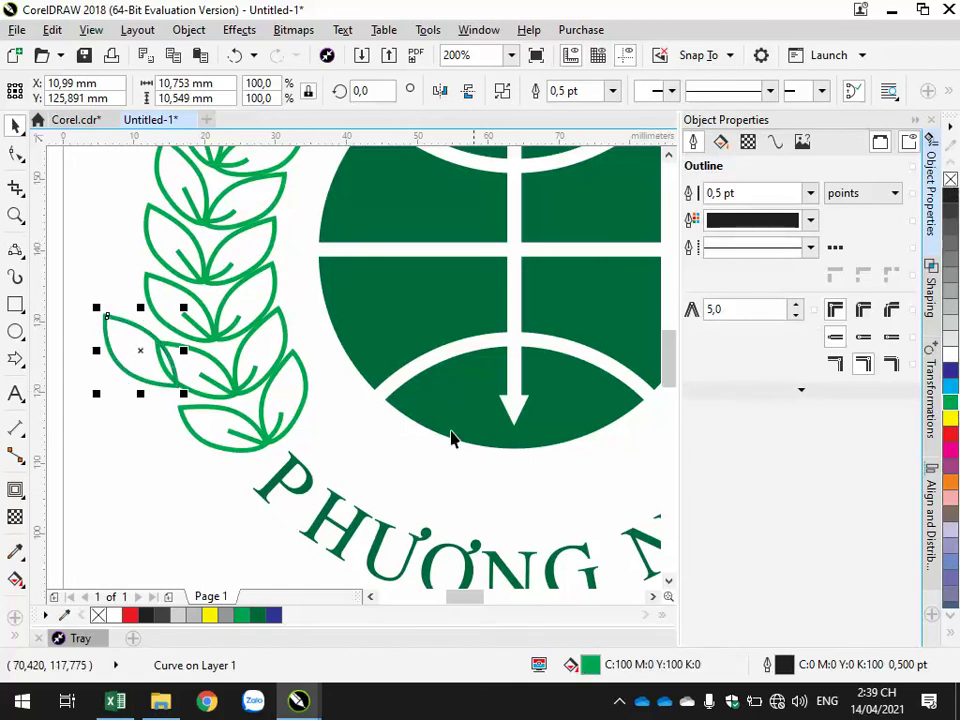
{"action": "left_click", "coordinate": [140, 474]}
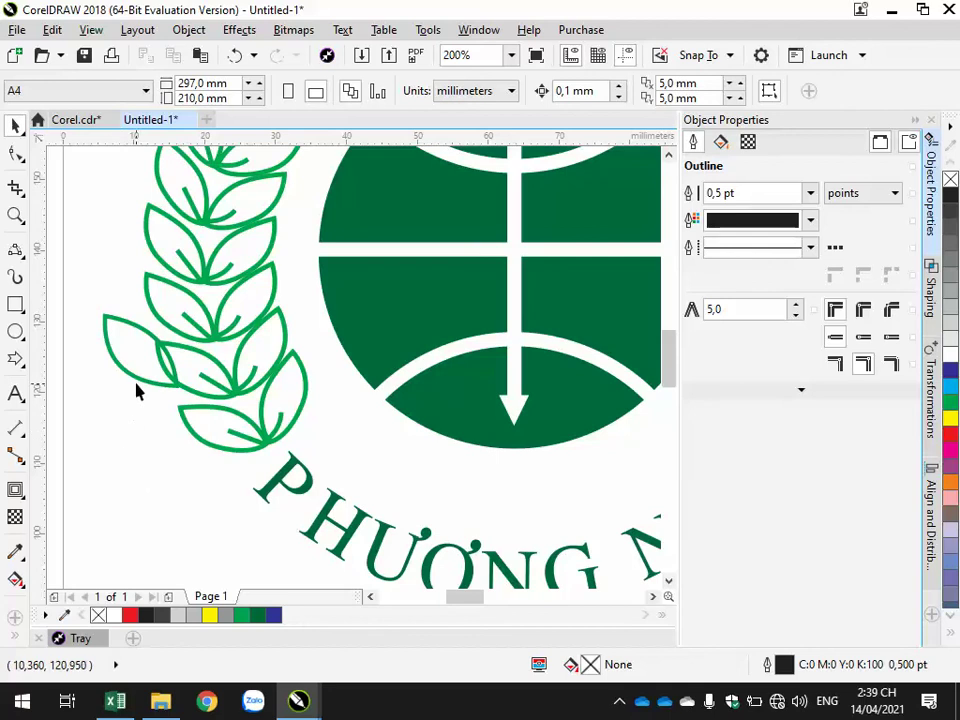
{"action": "left_click_drag", "start_coordinate": [139, 386], "coordinate": [116, 440]}
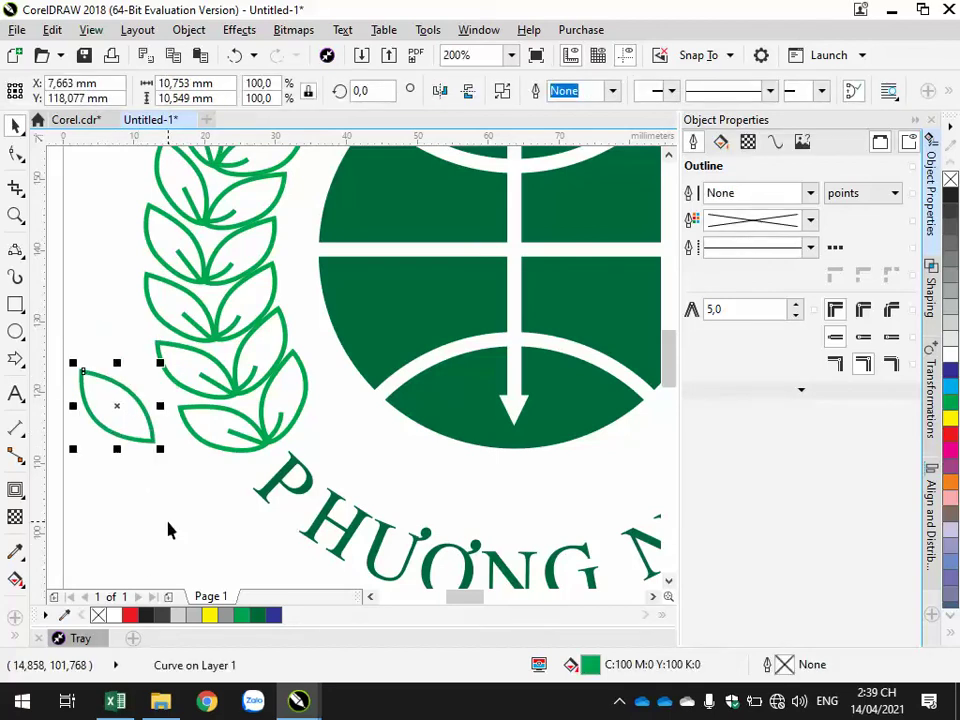
Draw a thin rectangle about 6.2 × 0.8 mm at the new leaf's lower tip, filled with green (C100 Y100) and without an outline.
{"action": "left_click", "coordinate": [15, 304]}
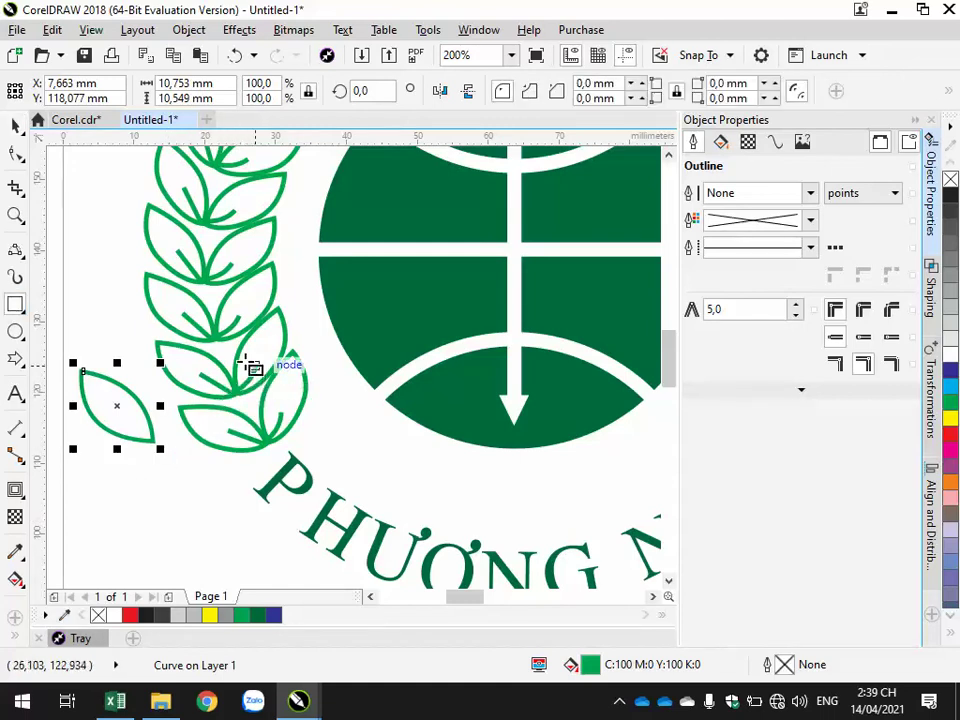
{"action": "left_click_drag", "start_coordinate": [152, 437], "coordinate": [108, 446]}
{"action": "key", "text": "space"}
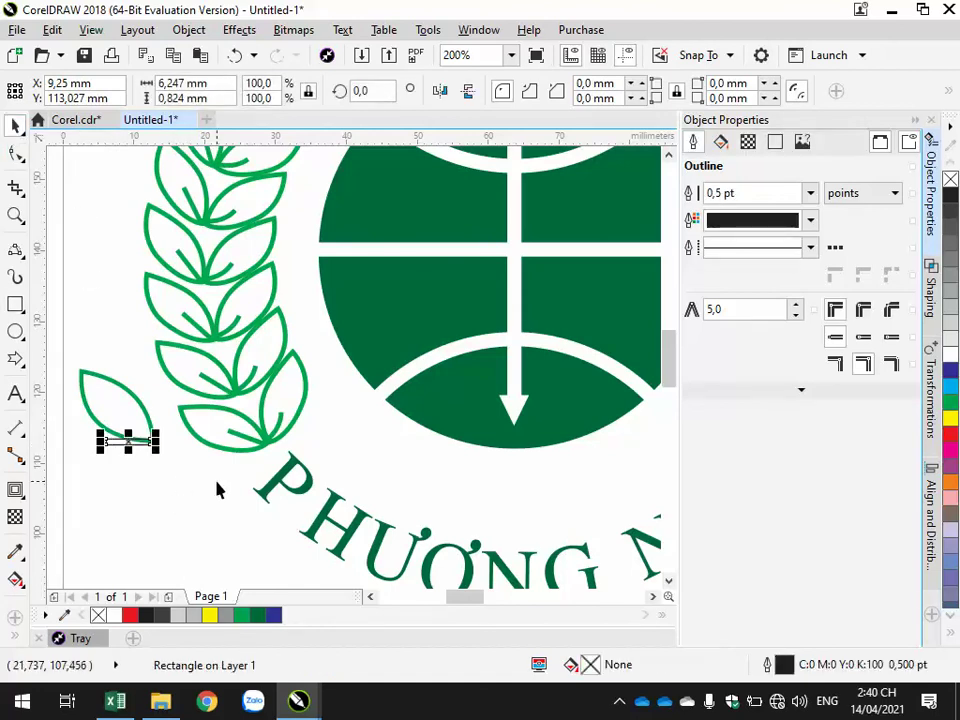
{"action": "left_click", "coordinate": [951, 403]}
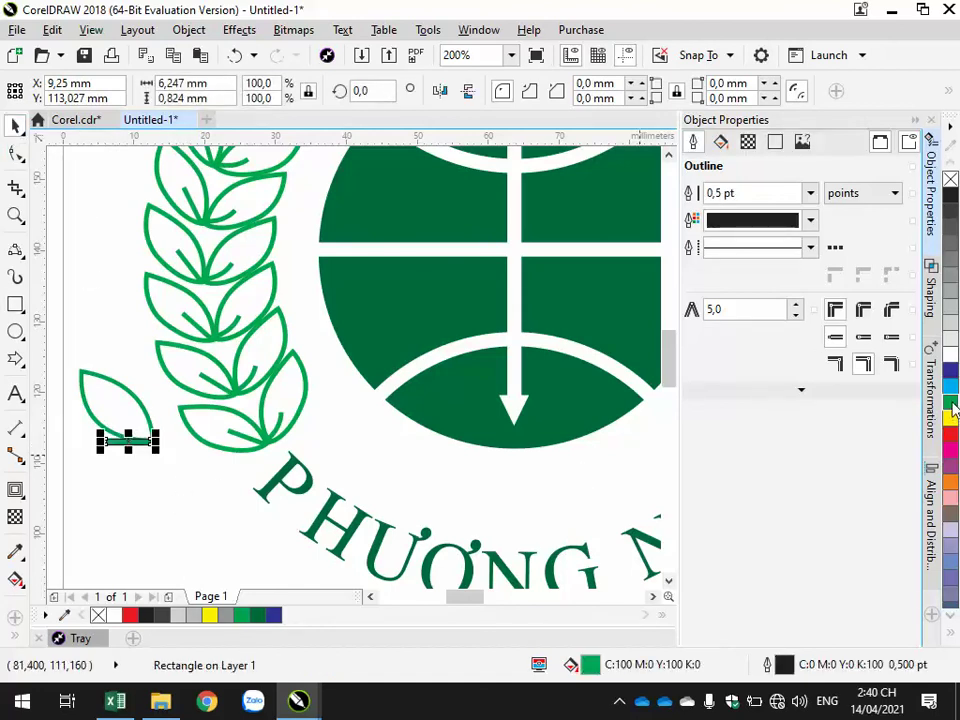
{"action": "right_click", "coordinate": [98, 614]}
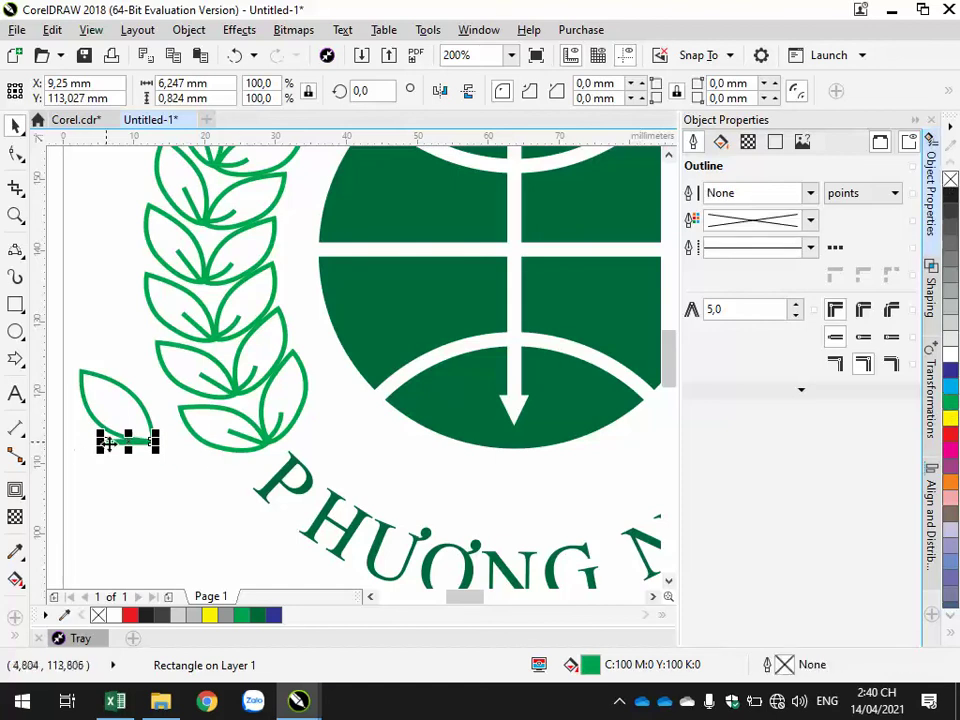
Rotate the thin green bar into a diagonal midrib running from the leaf's lower tip towards its centre, and deselect it.
{"action": "left_click", "coordinate": [106, 440]}
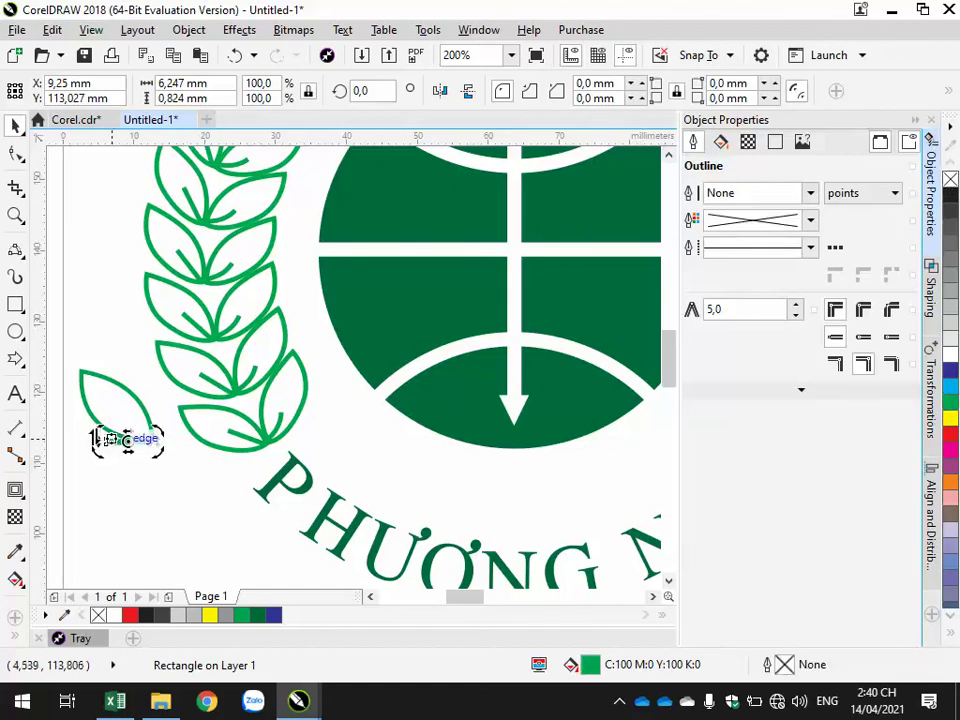
{"action": "left_click_drag", "start_coordinate": [96, 429], "coordinate": [150, 450]}
{"action": "left_click", "coordinate": [159, 516]}
{"action": "left_click", "coordinate": [183, 503]}
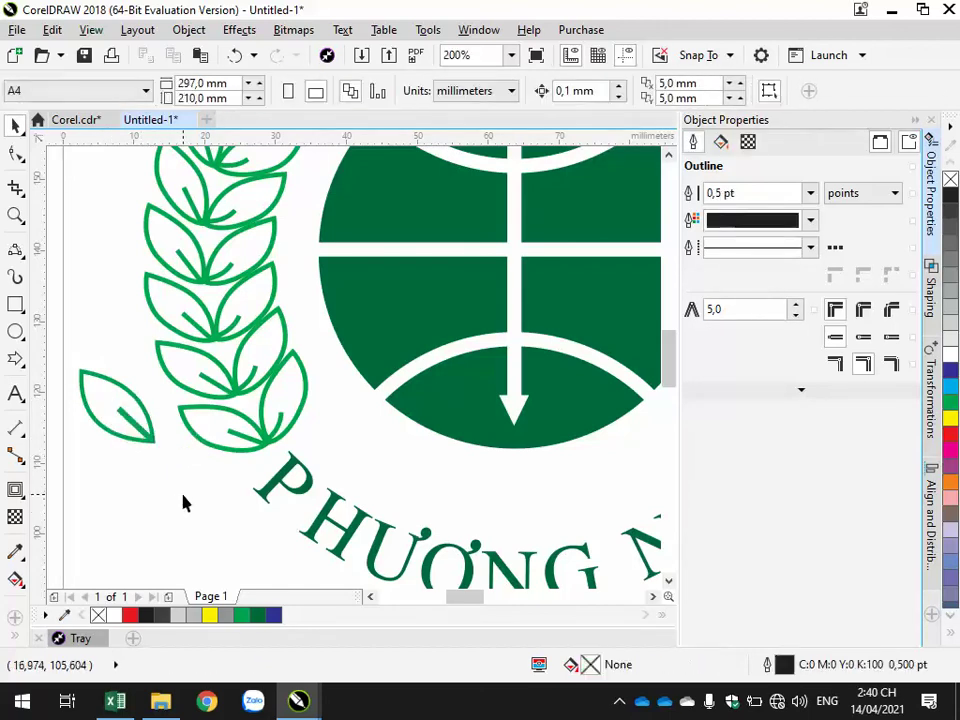
Move the new leaf and its midrib right of the first emblem, to about X 129.5 mm, Y 125 mm, and group them.
{"action": "scroll", "coordinate": [183, 503], "scroll_direction": "down", "scroll_amount": 1}
{"action": "left_click_drag", "start_coordinate": [118, 410], "coordinate": [181, 488]}
{"action": "left_click_drag", "start_coordinate": [154, 446], "coordinate": [585, 436]}
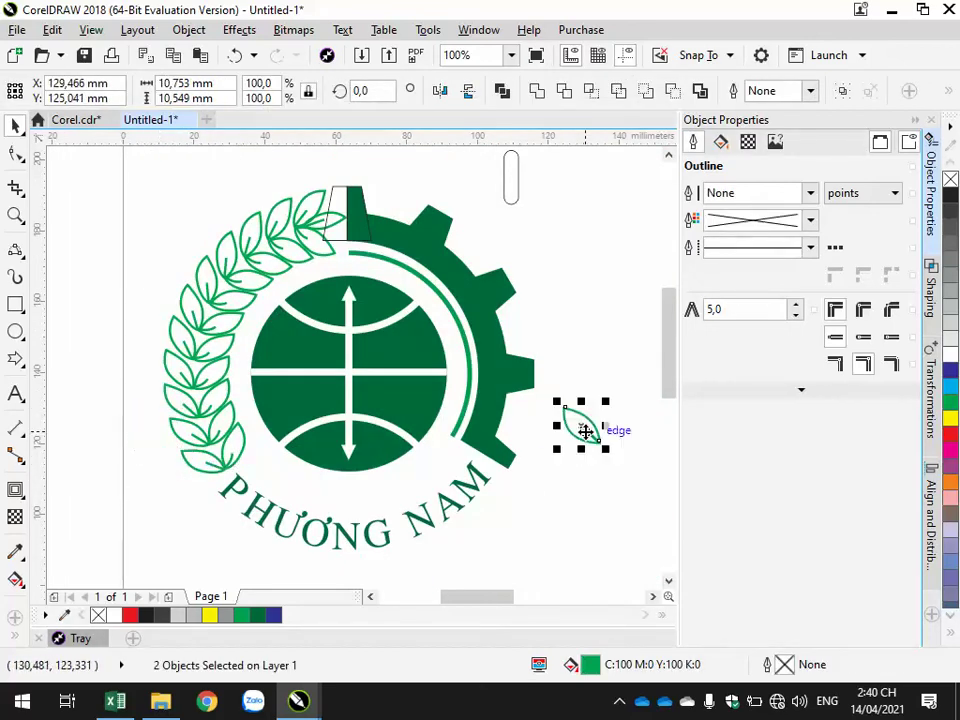
{"action": "left_click", "coordinate": [652, 597]}
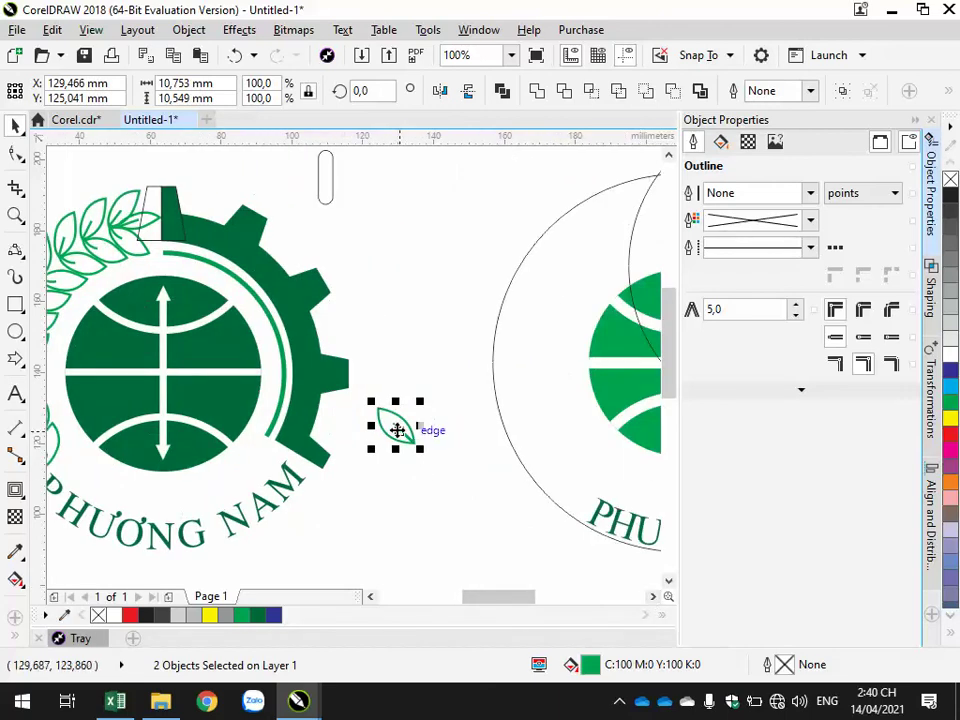
{"action": "left_click", "coordinate": [843, 91]}
{"action": "left_click_drag", "start_coordinate": [371, 425], "coordinate": [449, 427]}
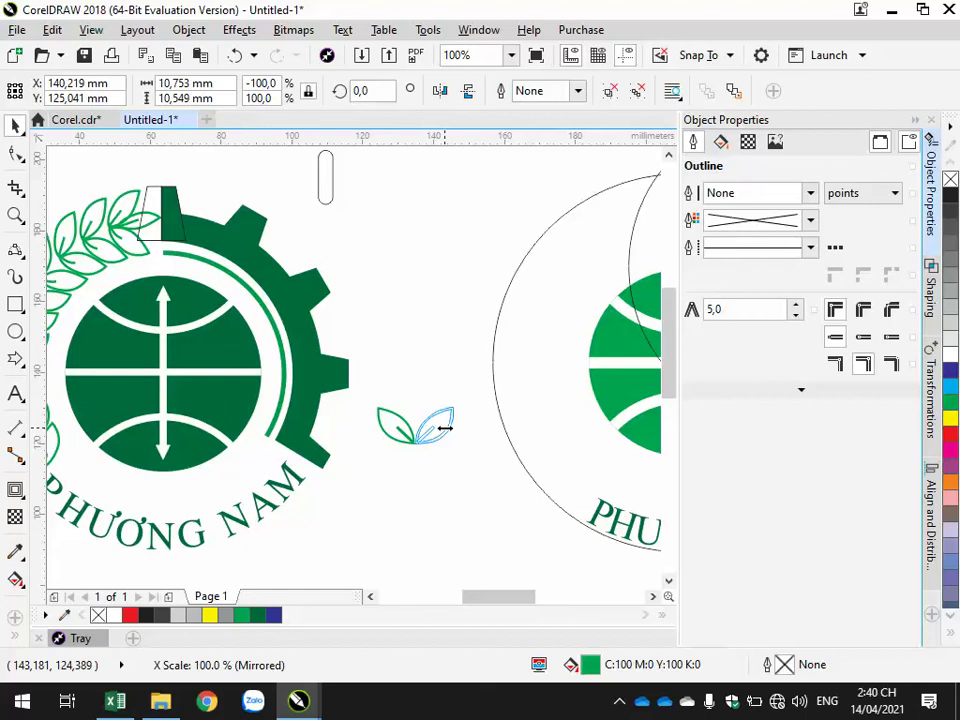
{"action": "left_click_drag", "start_coordinate": [445, 427], "coordinate": [445, 427]}
{"action": "left_click", "coordinate": [411, 446]}
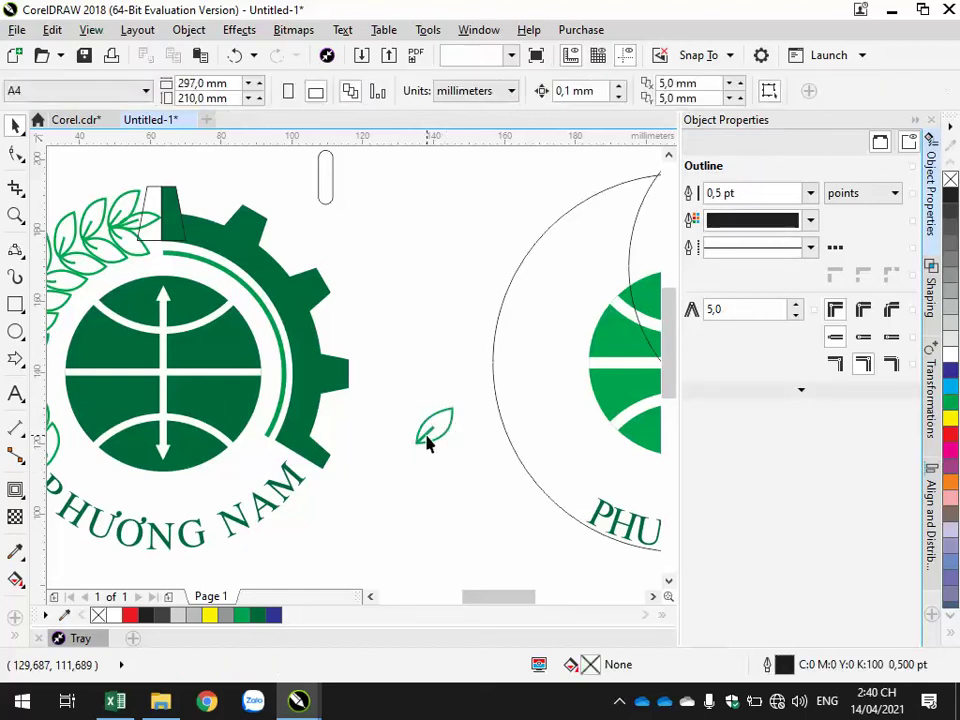
{"action": "left_click", "coordinate": [428, 443]}
{"action": "key", "text": "ctrl+z"}
Mirror a copy of the leaf group horizontally about its right edge to form a symmetrical leaf pair.
{"action": "left_click_drag", "start_coordinate": [369, 426], "coordinate": [460, 431]}
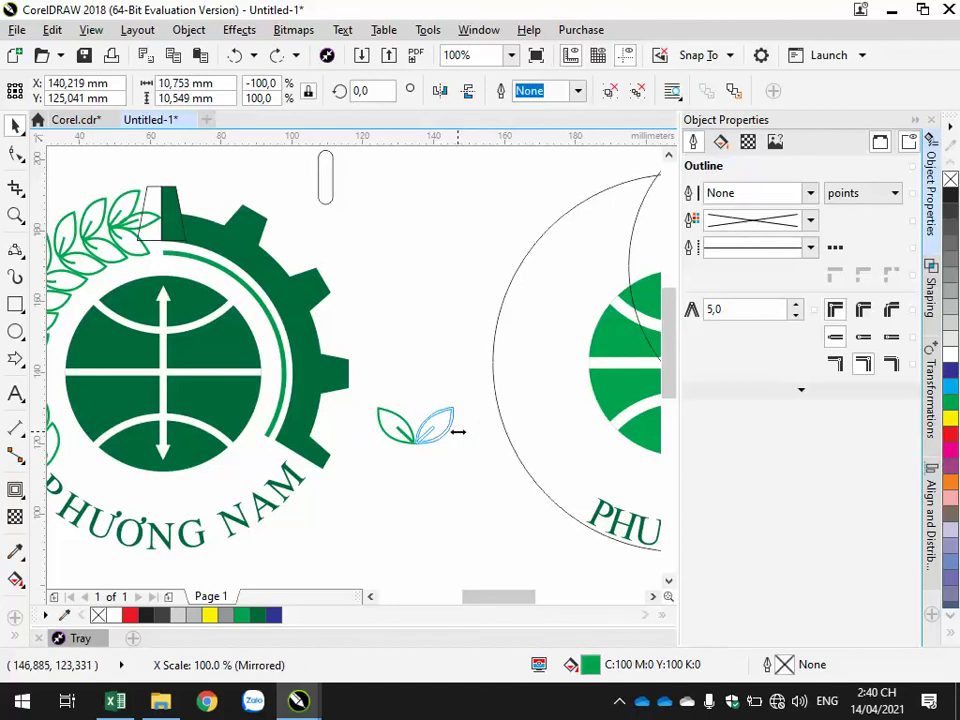
{"action": "left_click", "coordinate": [454, 484]}
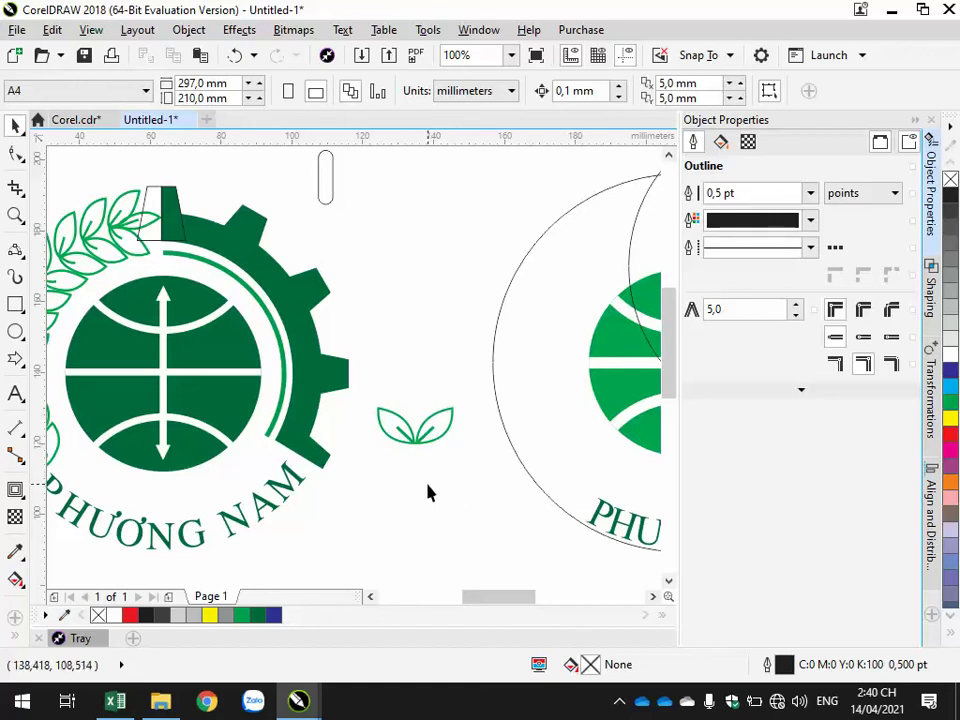
{"action": "scroll", "coordinate": [427, 492], "scroll_direction": "down", "scroll_amount": 2}
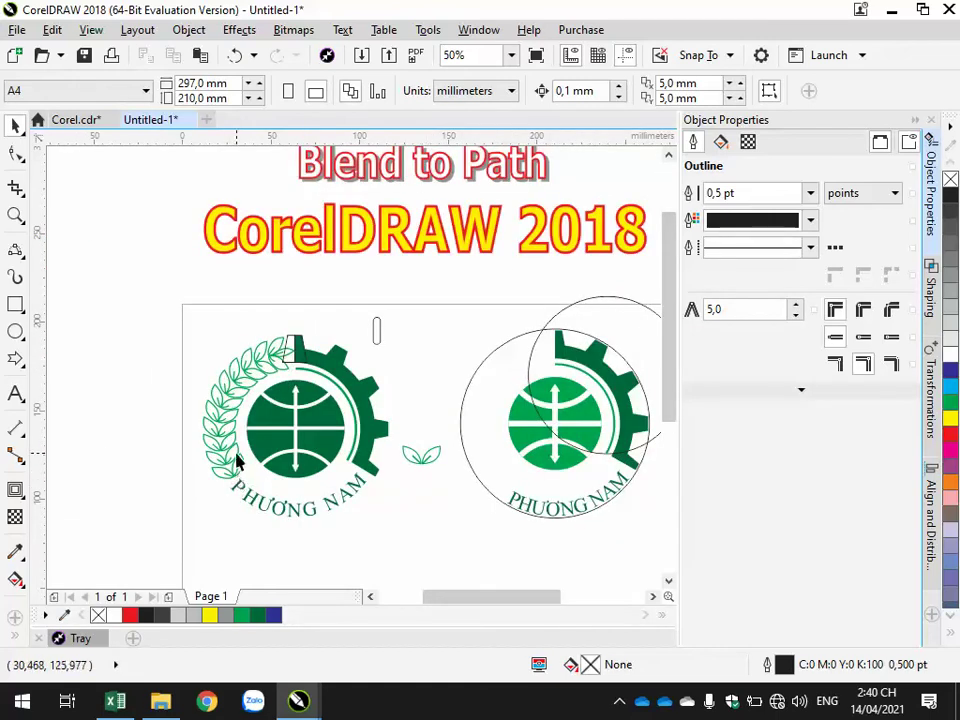
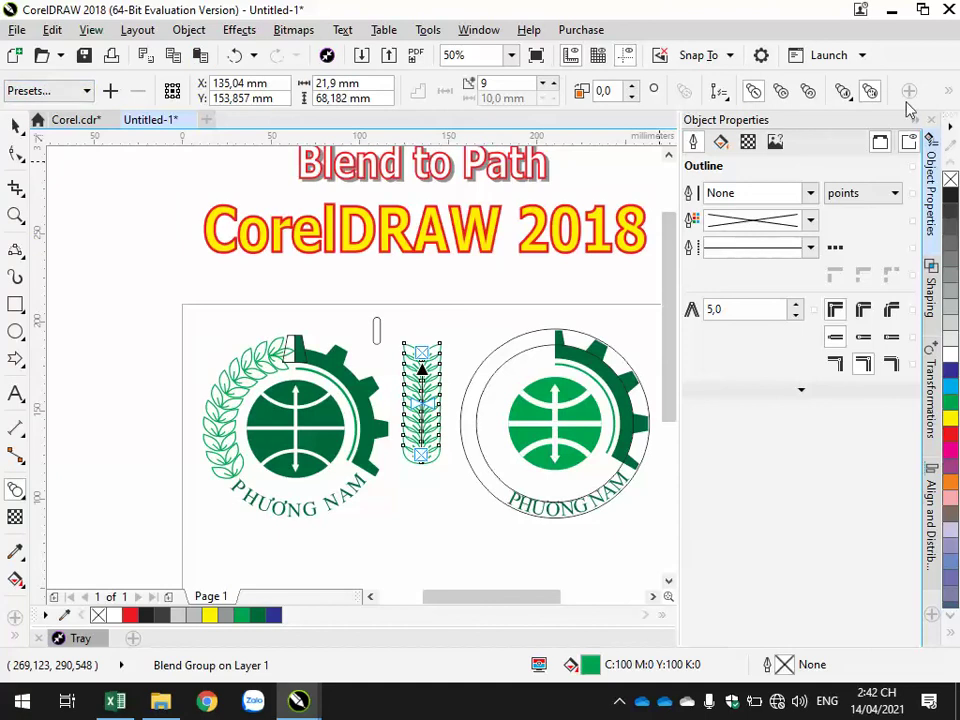
Place the leaf blend on the second emblem's inner circle and spread its ends from beside the company name up to the gear's start.
{"action": "left_click", "coordinate": [719, 91]}
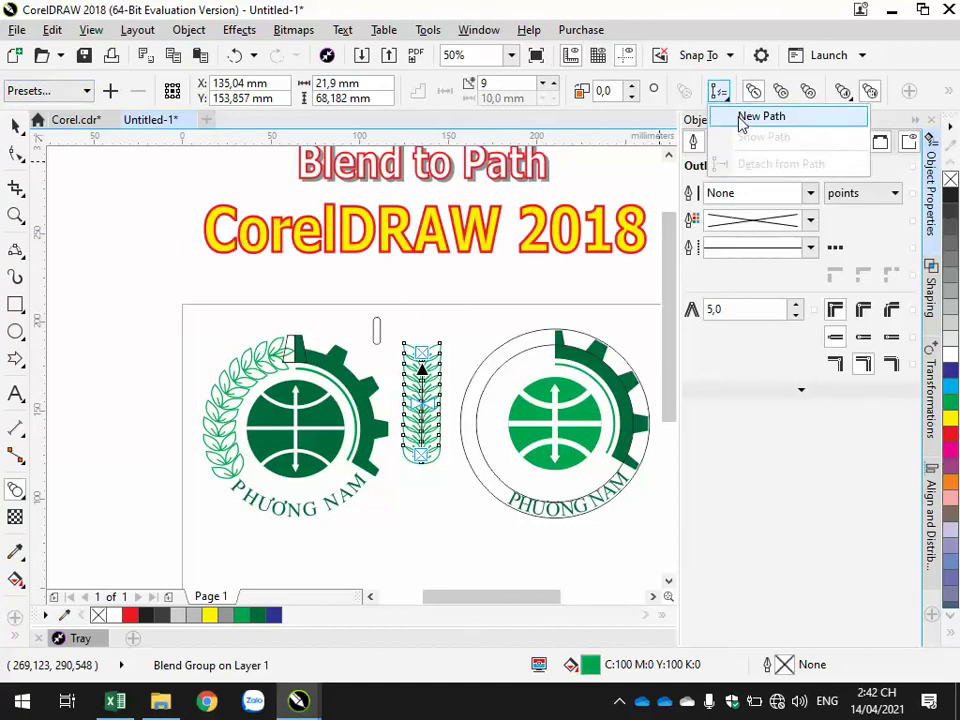
{"action": "left_click", "coordinate": [760, 117]}
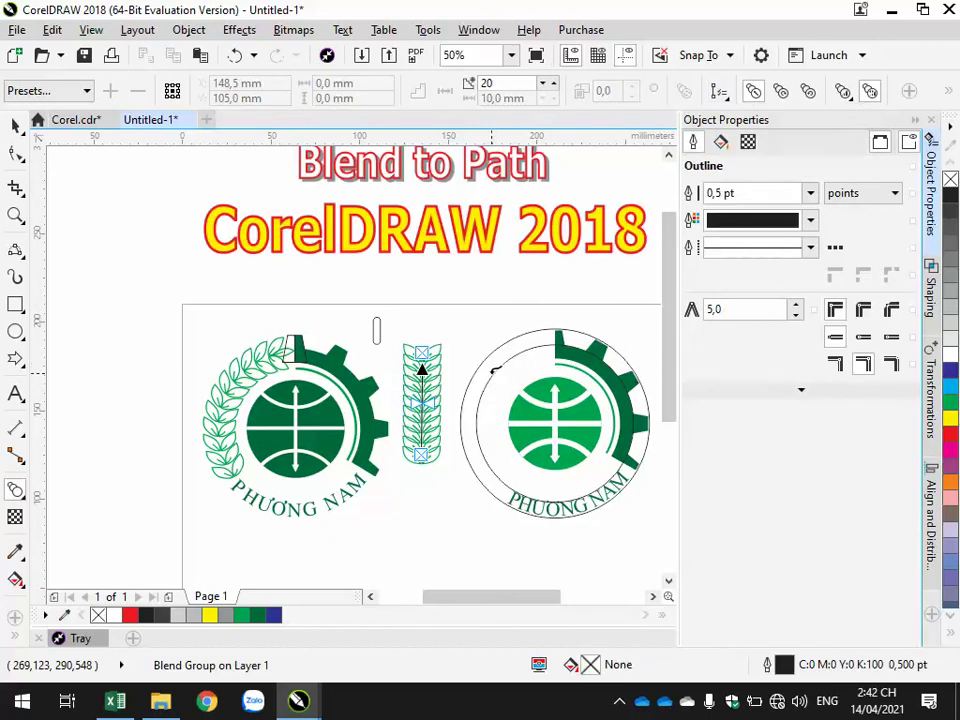
{"action": "left_click", "coordinate": [494, 370]}
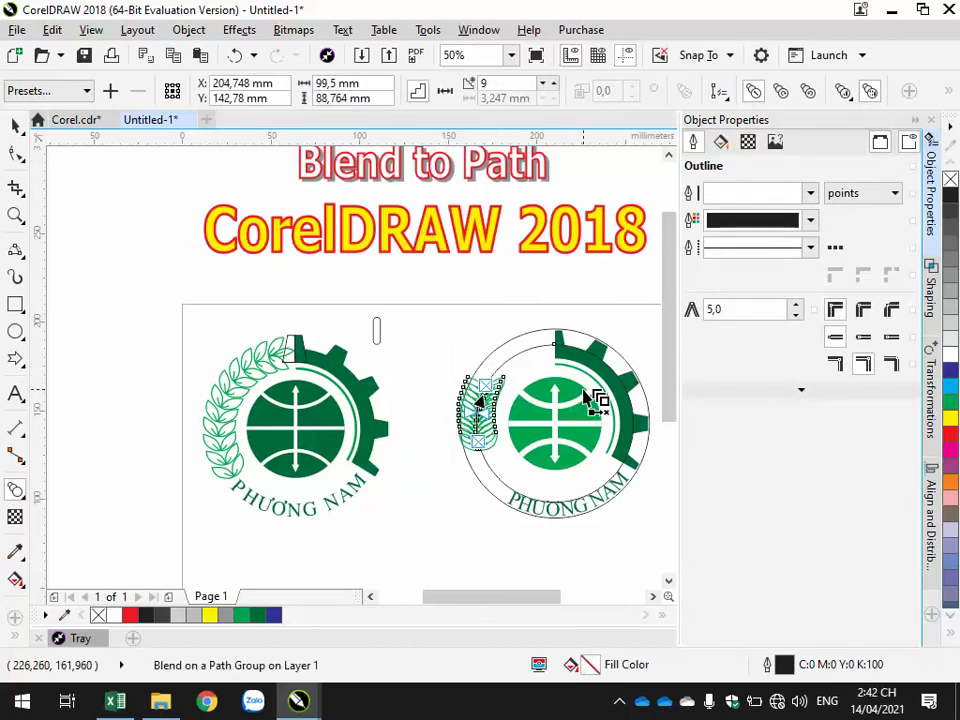
{"action": "scroll", "coordinate": [519, 400], "scroll_direction": "up", "scroll_amount": 2}
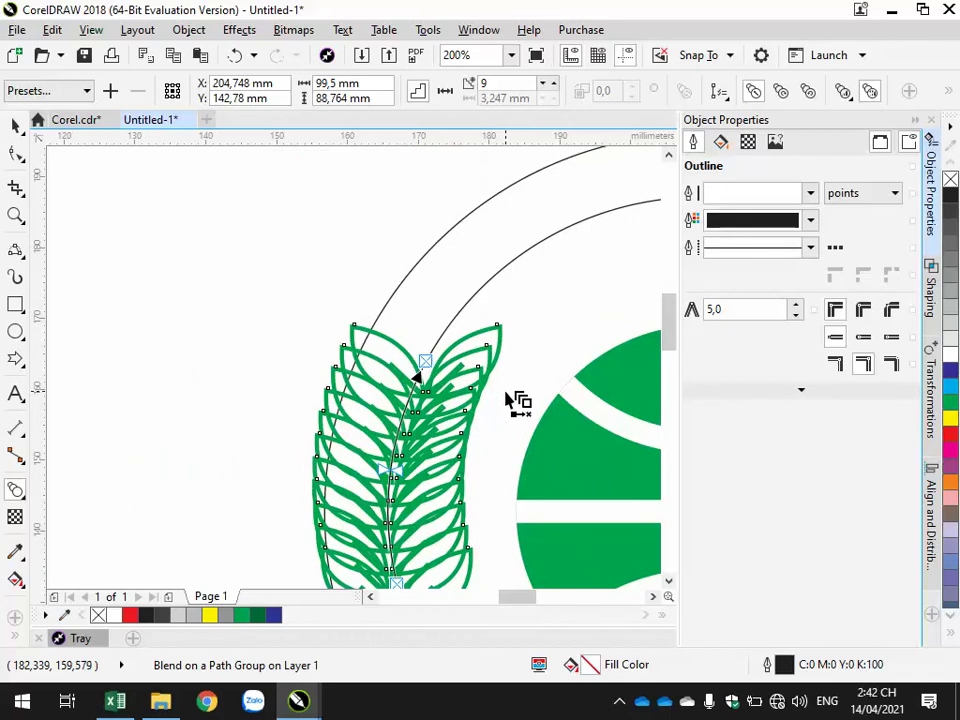
{"action": "scroll", "coordinate": [519, 400], "scroll_direction": "down", "scroll_amount": 1}
{"action": "left_click", "coordinate": [670, 590]}
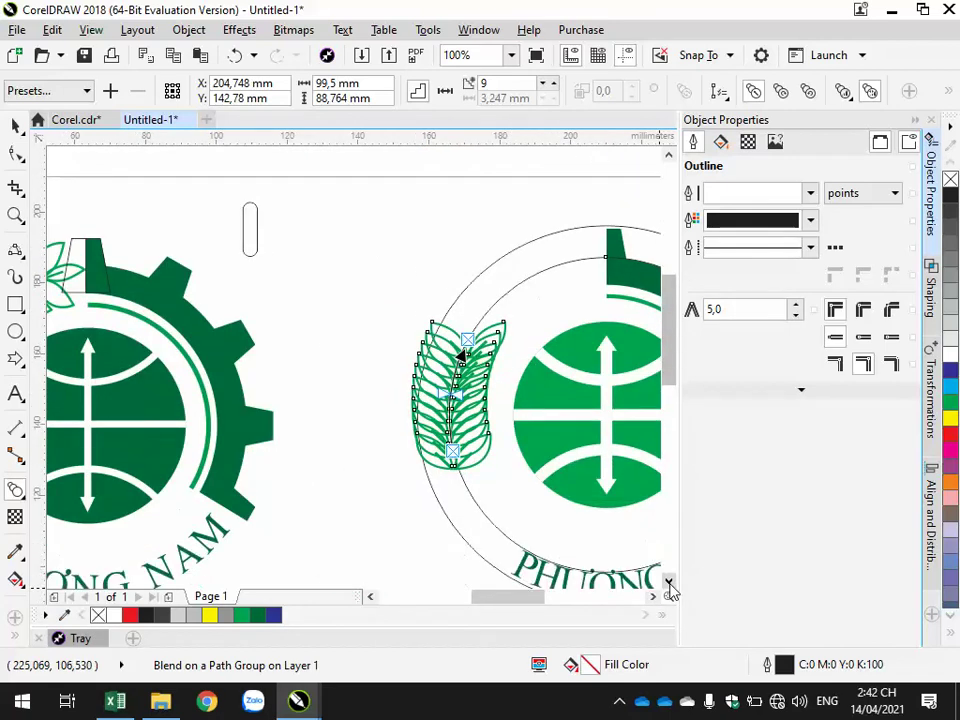
{"action": "left_click", "coordinate": [670, 590]}
{"action": "left_click_drag", "start_coordinate": [451, 405], "coordinate": [500, 488]}
{"action": "left_click_drag", "start_coordinate": [469, 285], "coordinate": [547, 224]}
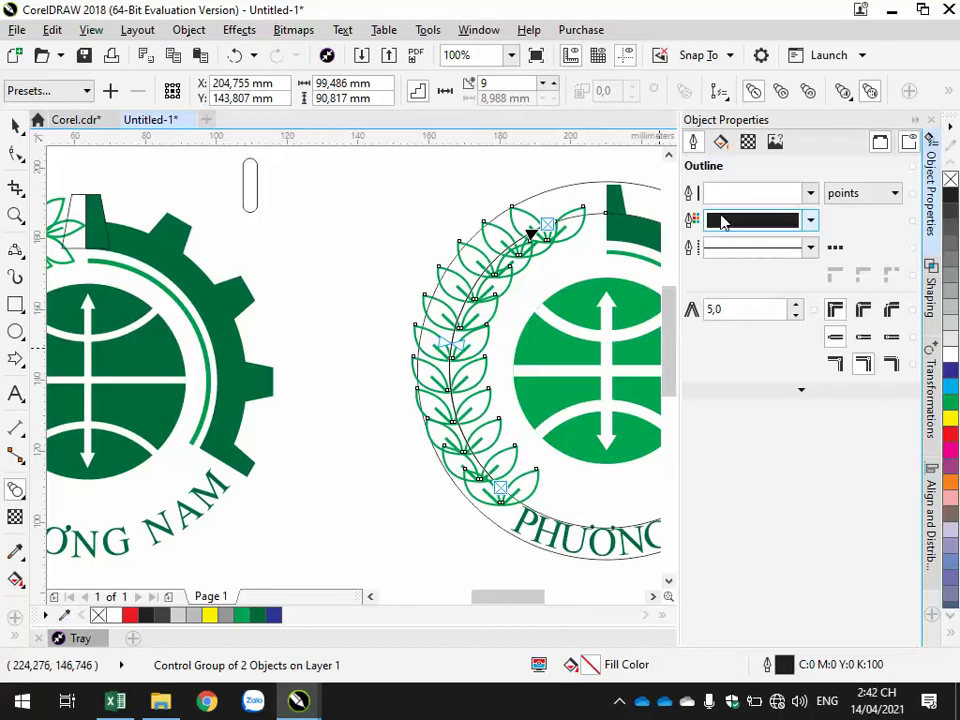
Try the clockwise and counterclockwise colour progressions on the leaf blend, and restore the direct blend.
{"action": "left_click", "coordinate": [783, 92]}
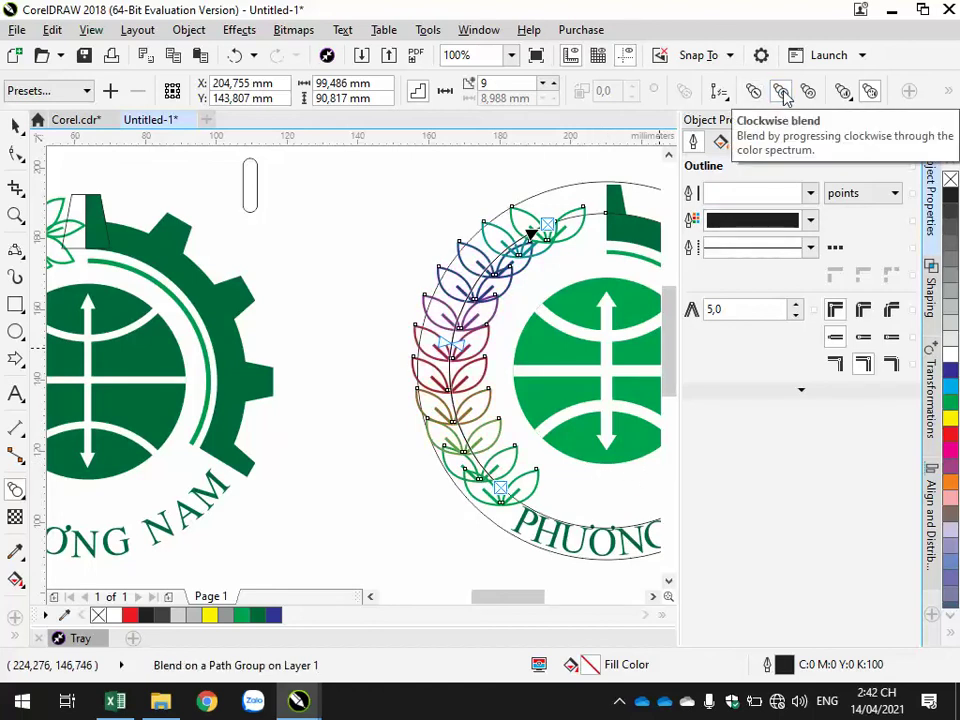
{"action": "left_click", "coordinate": [754, 91]}
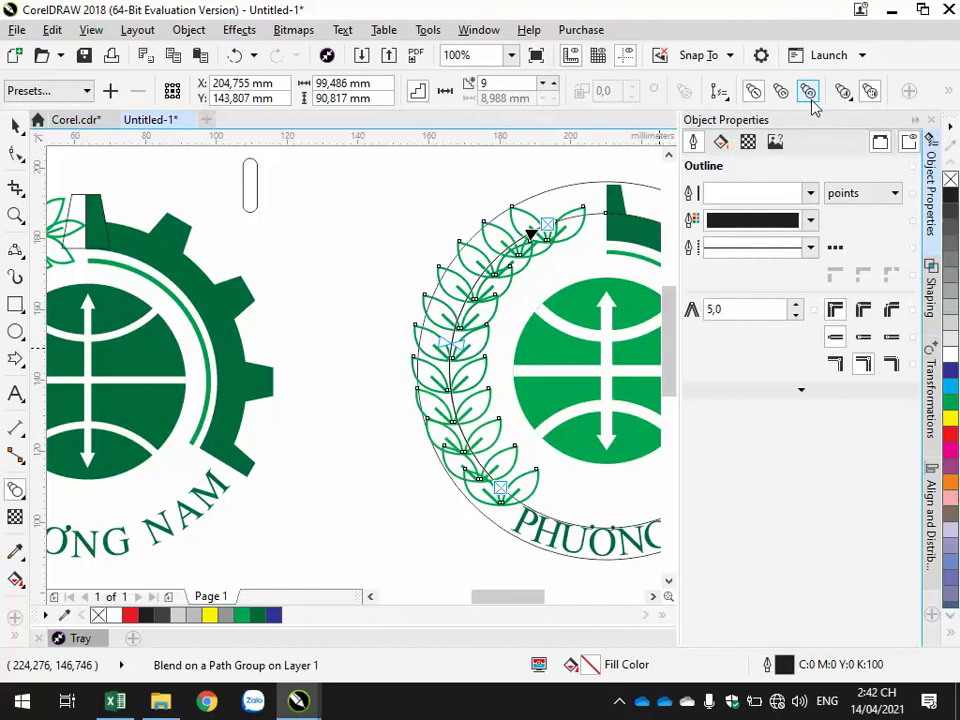
{"action": "left_click", "coordinate": [810, 95]}
{"action": "left_click", "coordinate": [754, 92]}
{"action": "left_click", "coordinate": [842, 92]}
{"action": "left_click", "coordinate": [842, 92]}
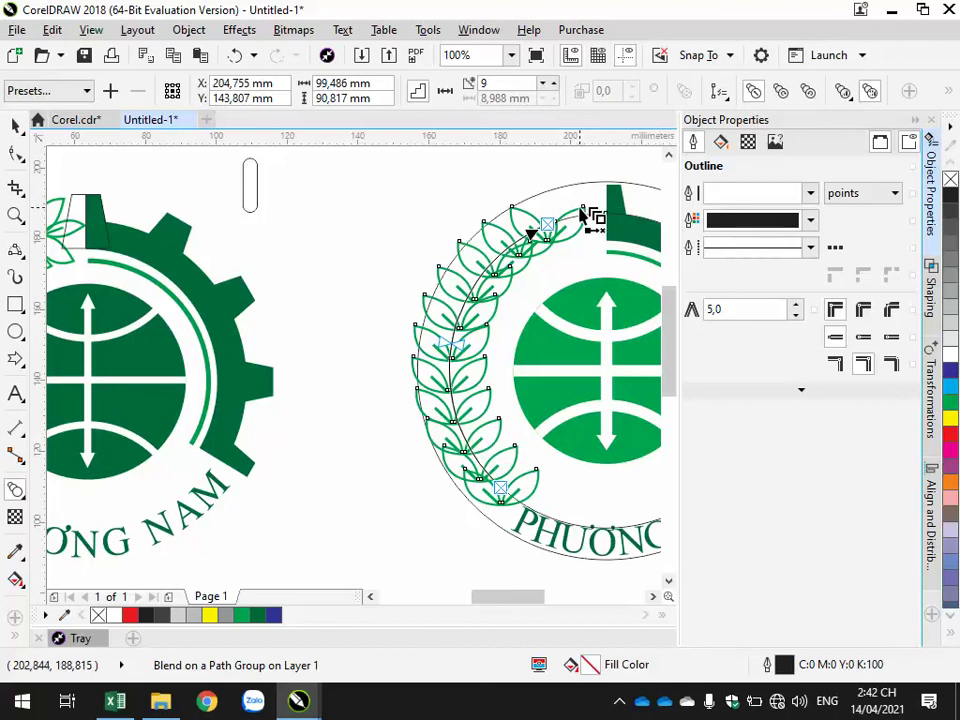
Rotate the uppermost leaf pair of the blend clockwise to about 303.8° so it follows the circle.
{"action": "left_click", "coordinate": [474, 199]}
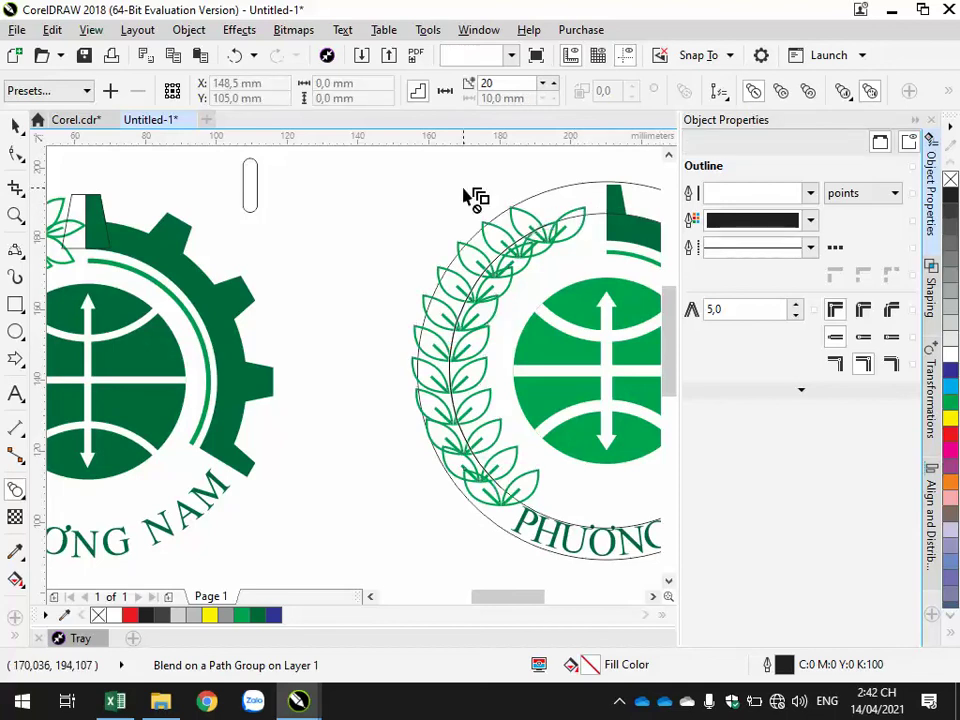
{"action": "left_click", "coordinate": [15, 125]}
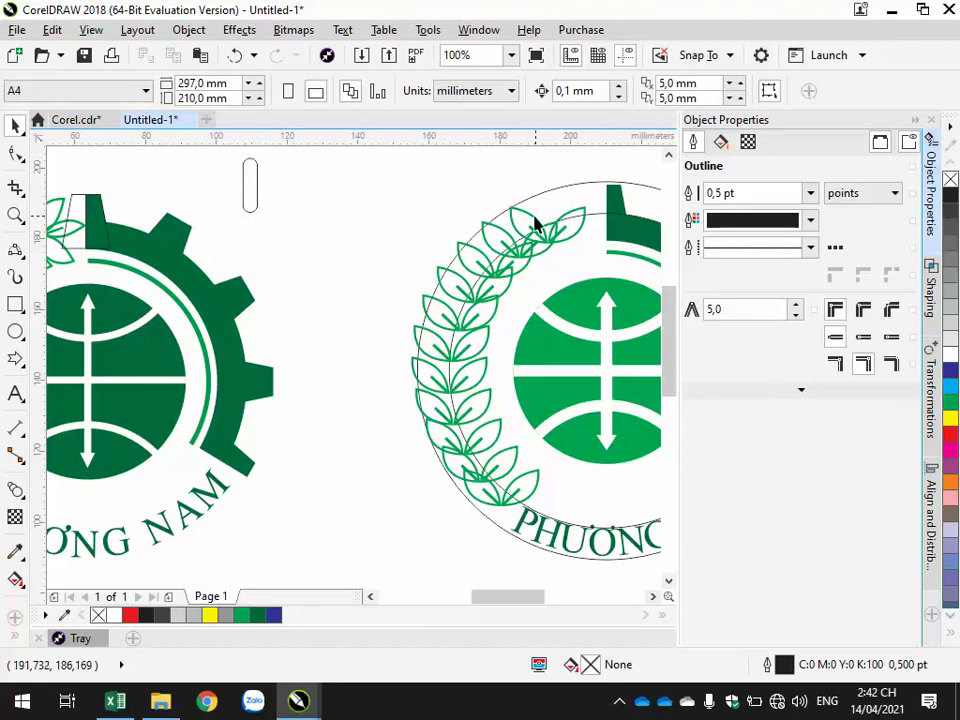
{"action": "left_click", "coordinate": [536, 214]}
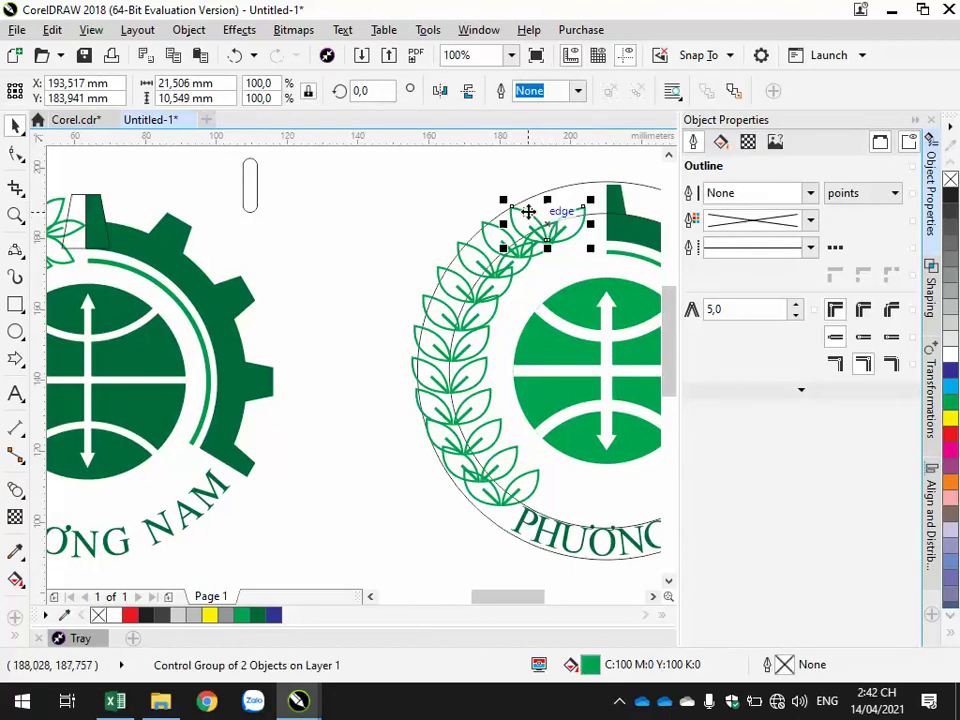
{"action": "left_click", "coordinate": [524, 211]}
{"action": "left_click_drag", "start_coordinate": [598, 195], "coordinate": [606, 269]}
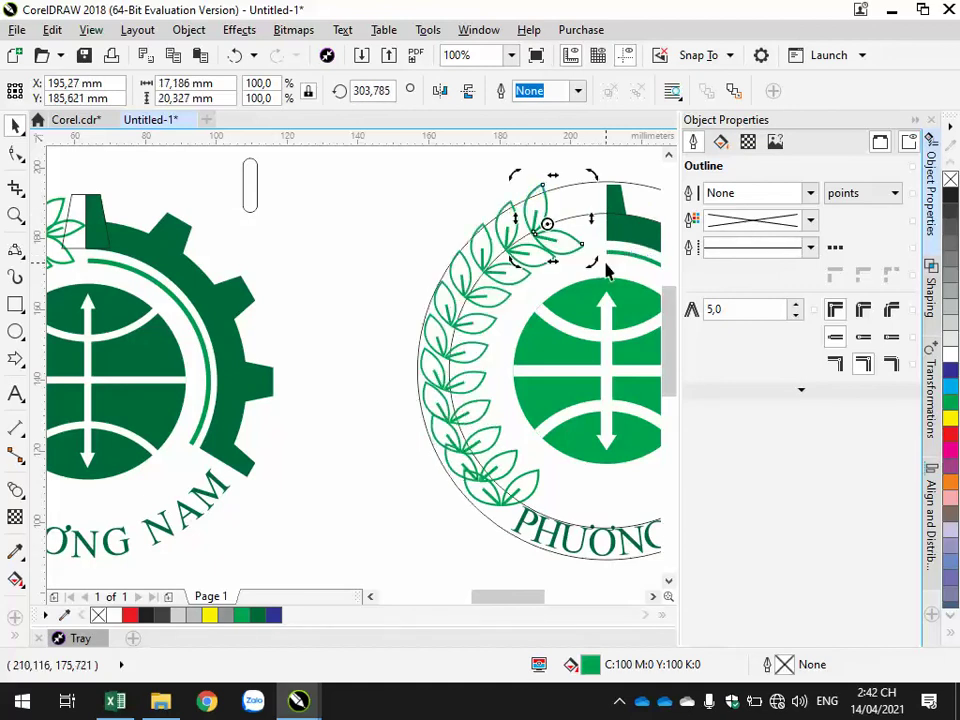
Rotate the lowest leaf pair of the blend counterclockwise to about 47.3° so it follows the circle, and deselect it.
{"action": "left_click", "coordinate": [521, 478]}
{"action": "left_click", "coordinate": [535, 476]}
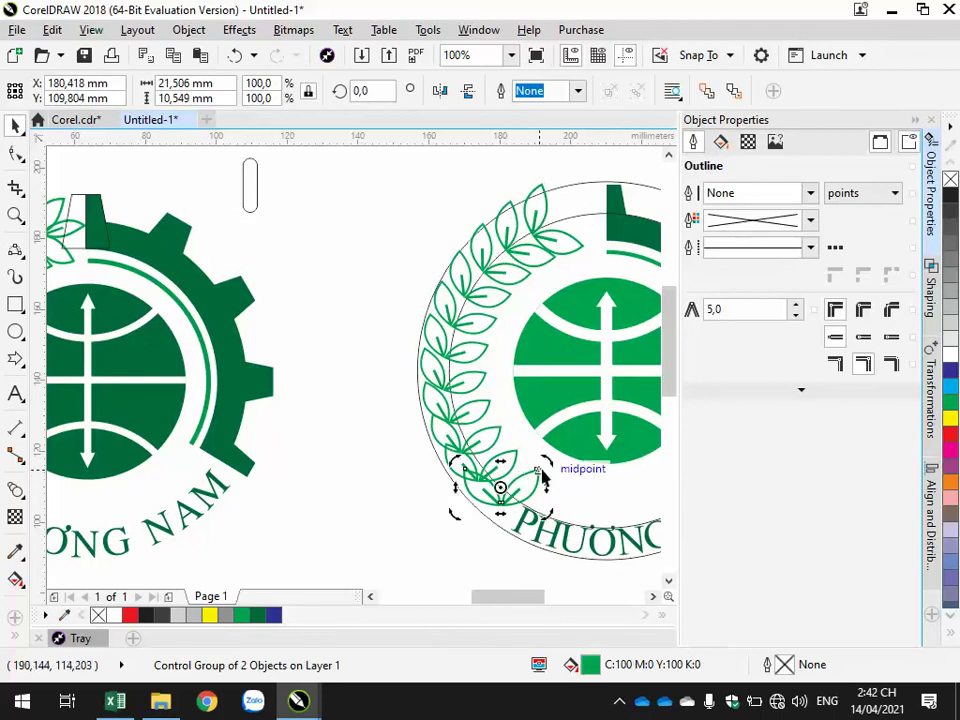
{"action": "left_click_drag", "start_coordinate": [553, 460], "coordinate": [521, 439]}
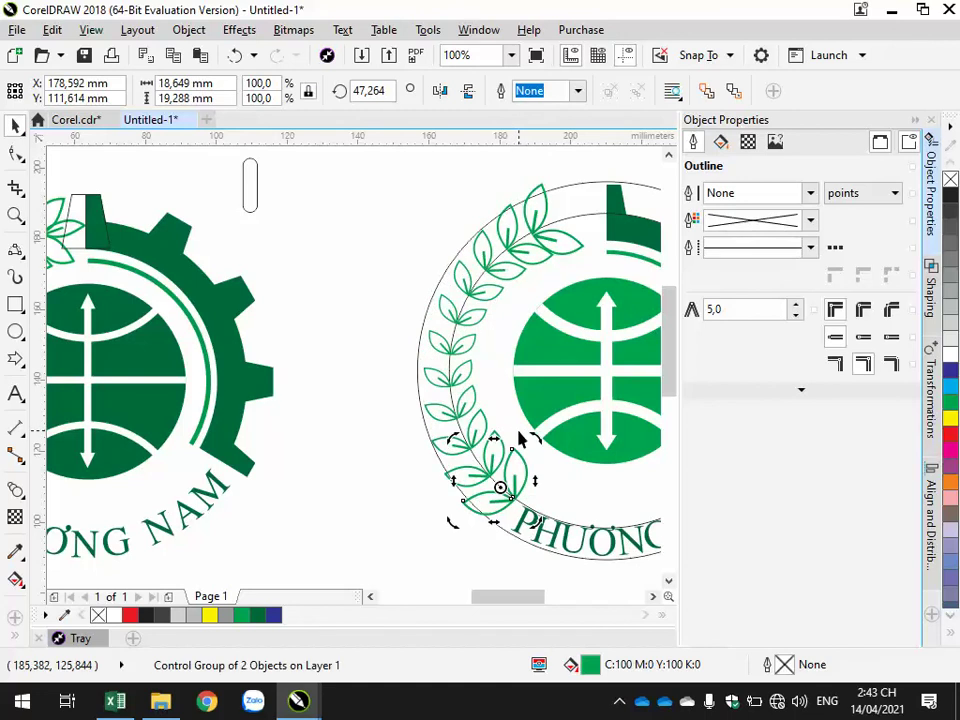
{"action": "left_click", "coordinate": [372, 453]}
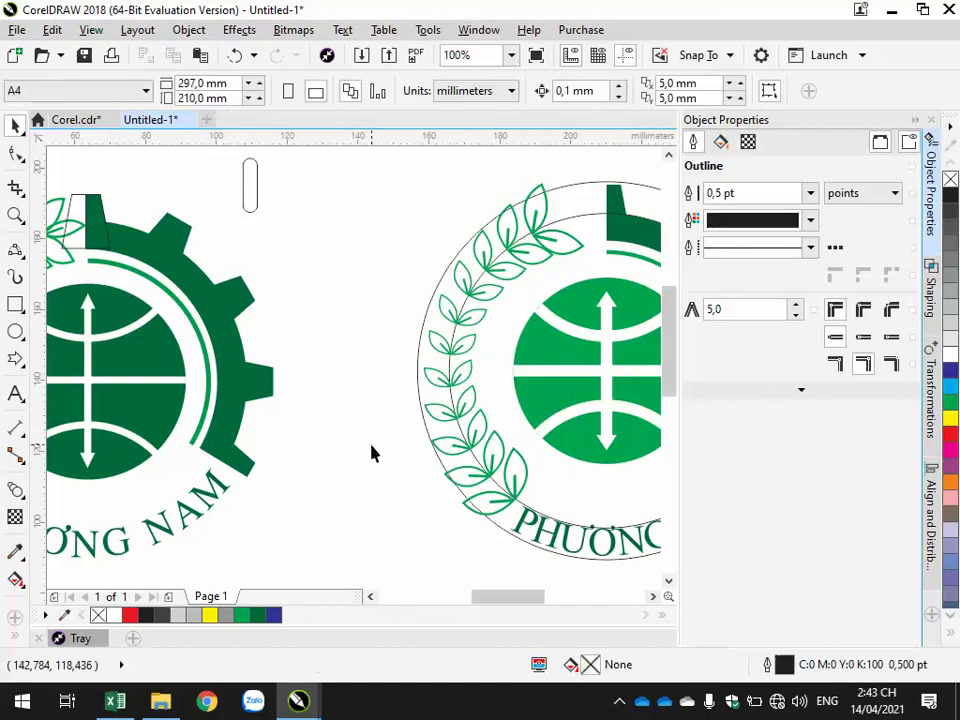
Select the leaf blend and examine its object and colour acceleration settings.
{"action": "left_click", "coordinate": [468, 322]}
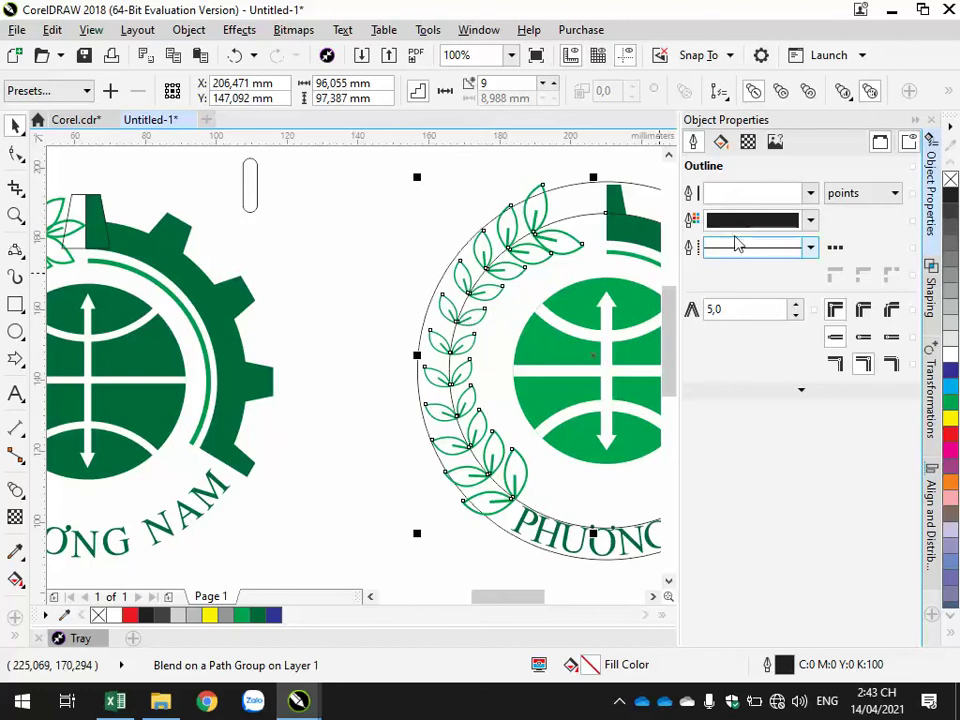
{"action": "left_click", "coordinate": [843, 93]}
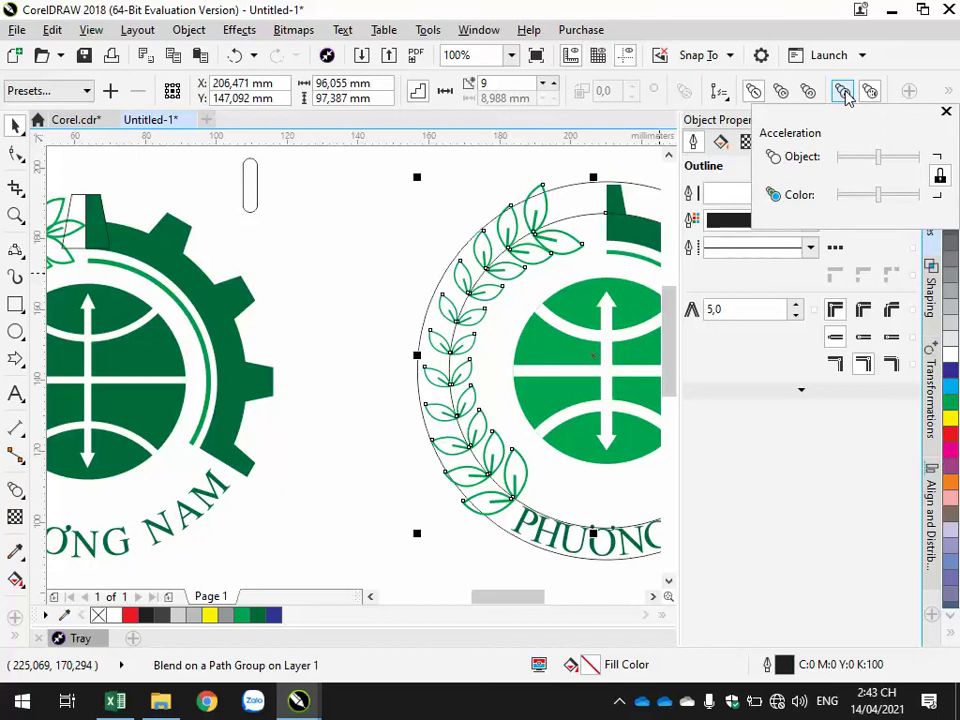
{"action": "left_click", "coordinate": [843, 93]}
{"action": "left_click", "coordinate": [843, 93]}
{"action": "left_click", "coordinate": [845, 93]}
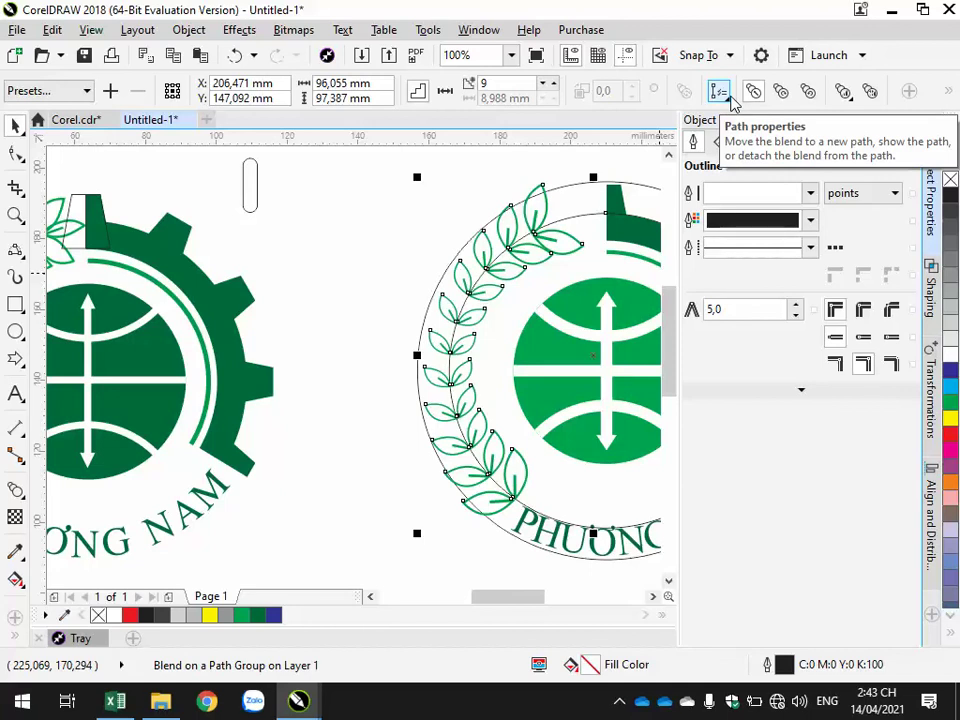
Reselect the leaf blend on the second emblem with the Blend tool and turn on its size acceleration.
{"action": "left_click", "coordinate": [652, 596]}
{"action": "left_click", "coordinate": [652, 596]}
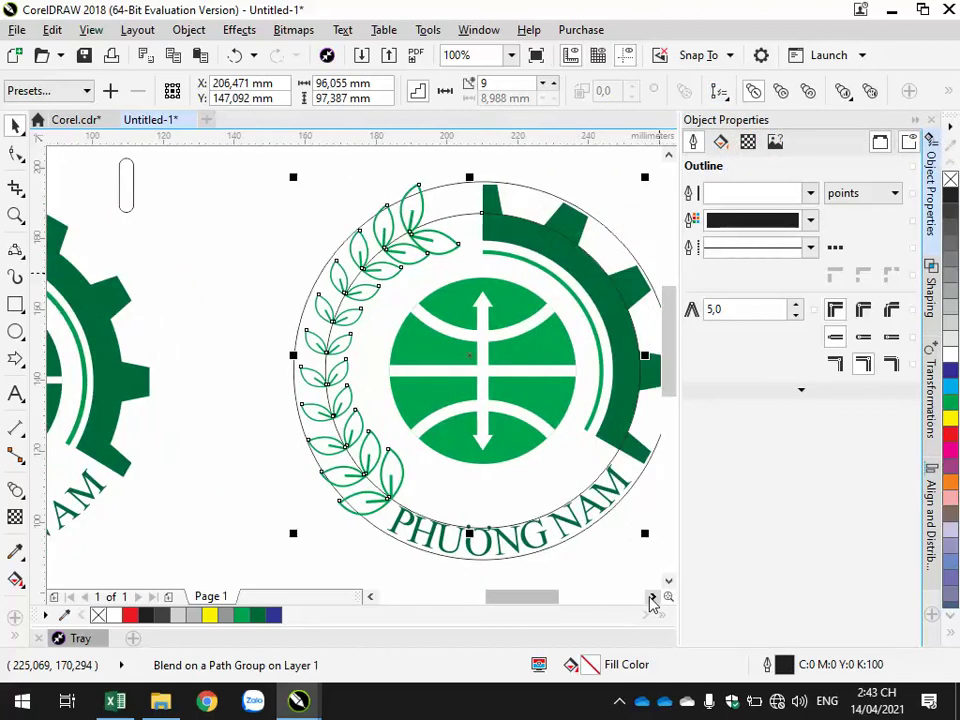
{"action": "left_click", "coordinate": [652, 596]}
{"action": "left_click", "coordinate": [553, 461]}
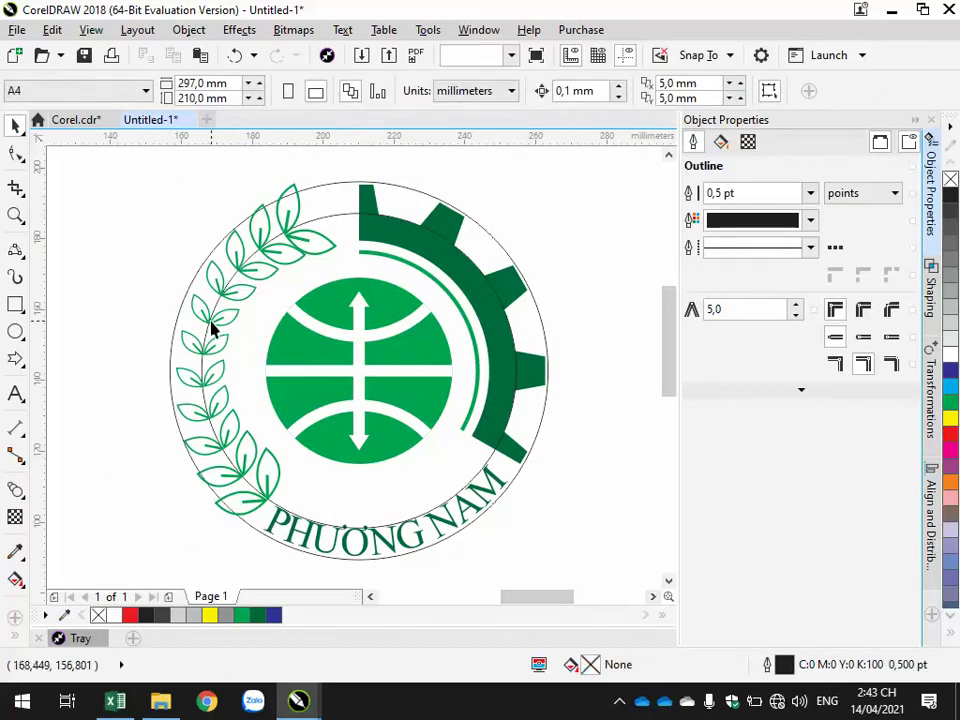
{"action": "left_click", "coordinate": [211, 328]}
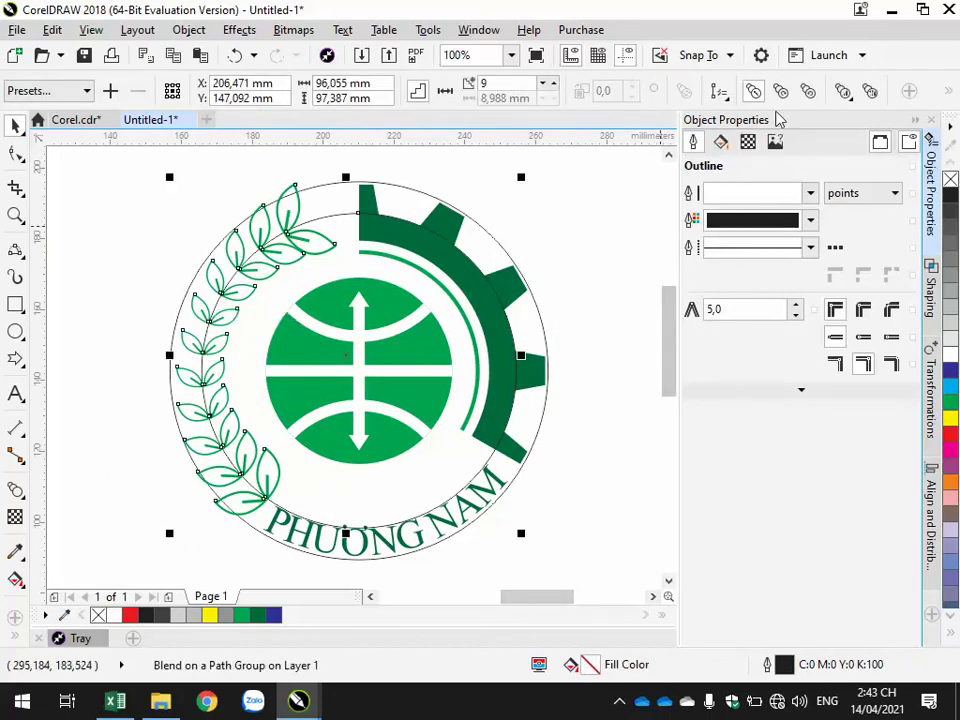
{"action": "left_click", "coordinate": [933, 195]}
{"action": "left_click", "coordinate": [935, 197]}
{"action": "left_click", "coordinate": [24, 500]}
{"action": "left_click", "coordinate": [80, 530]}
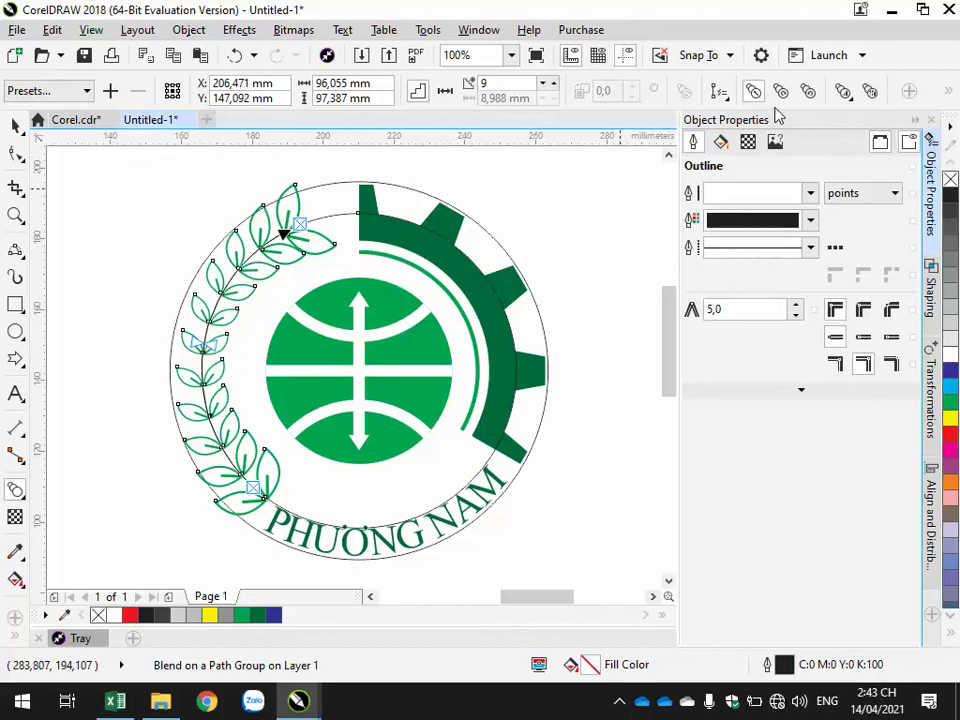
{"action": "left_click", "coordinate": [848, 96]}
{"action": "left_click", "coordinate": [877, 100]}
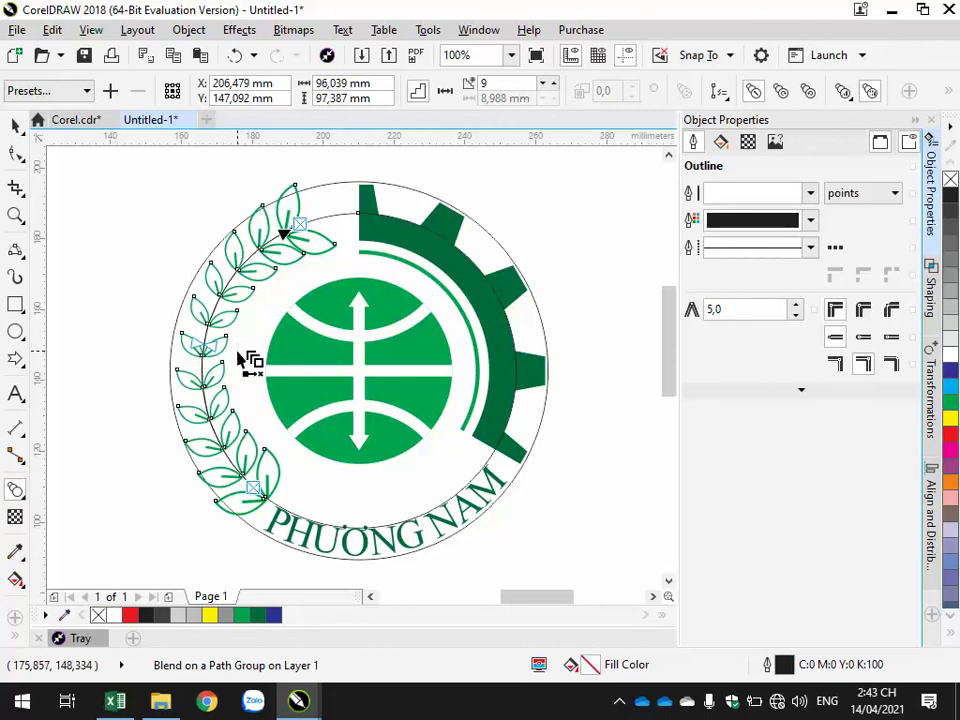
Try detaching the leaf blend from its circular path, and undo the detachment.
{"action": "left_click", "coordinate": [720, 93]}
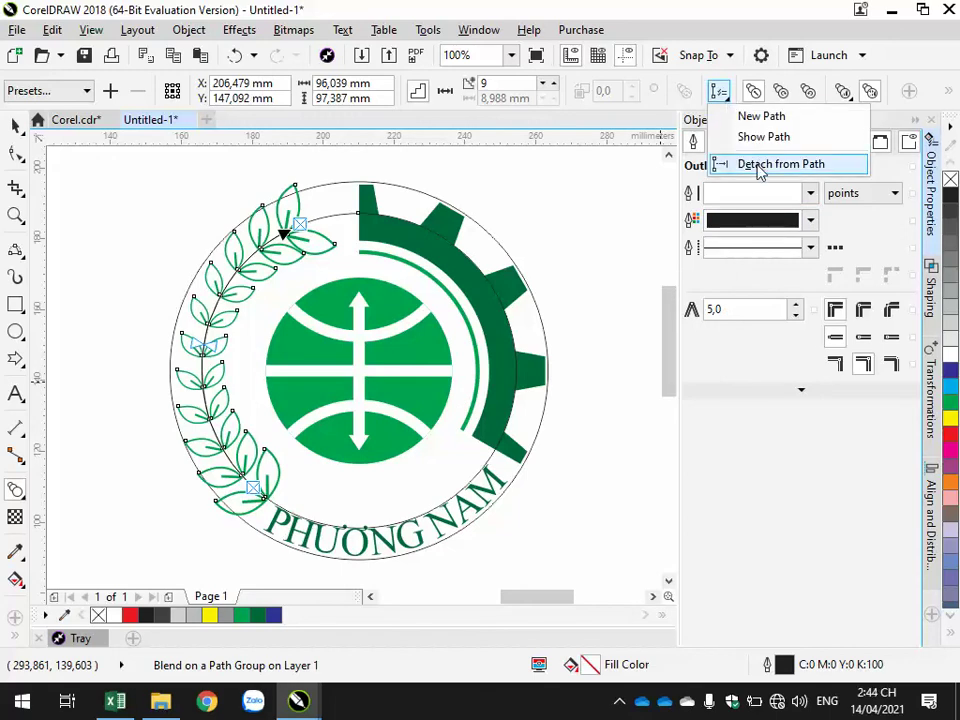
{"action": "left_click", "coordinate": [760, 165]}
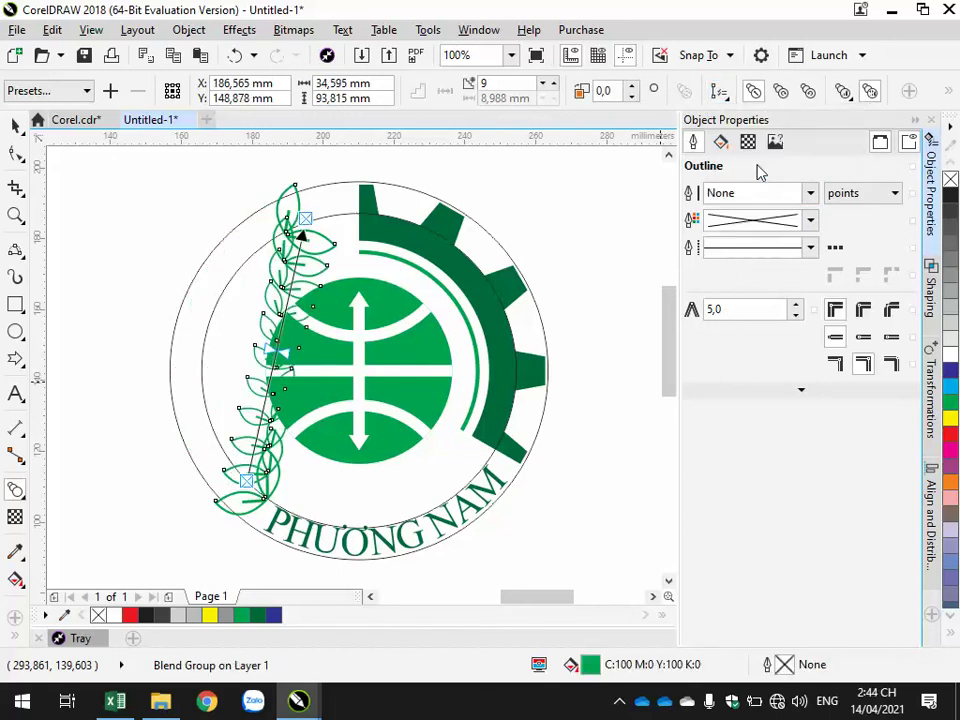
{"action": "key", "text": "ctrl+z"}
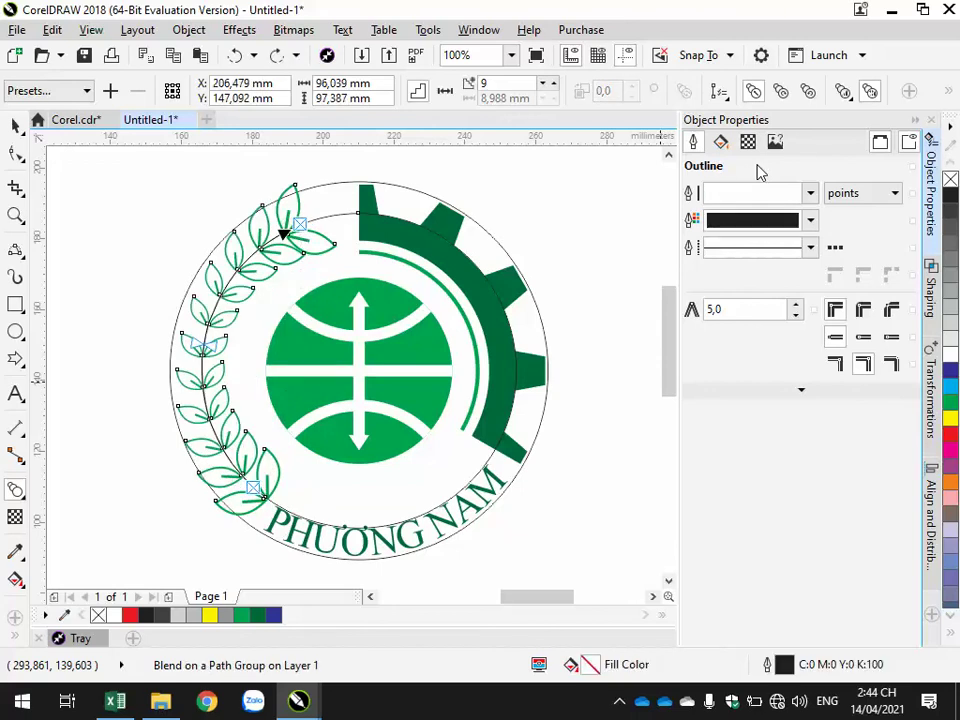
Check the leaf blend's path options and preset list, and switch the blend from a step count to fixed spacing.
{"action": "left_click", "coordinate": [726, 96]}
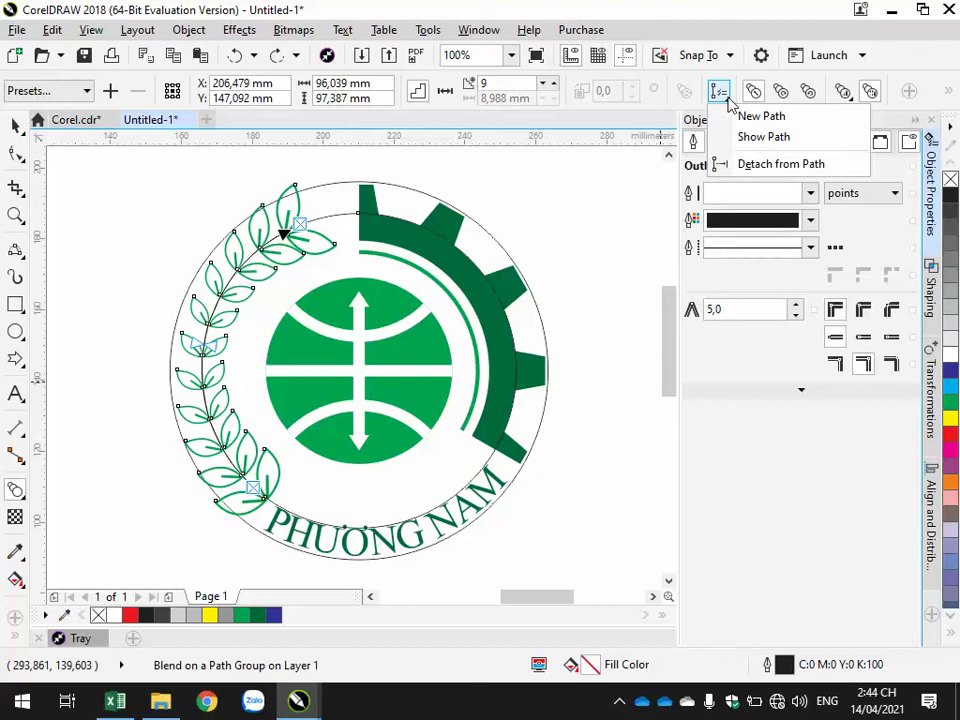
{"action": "left_click", "coordinate": [646, 231]}
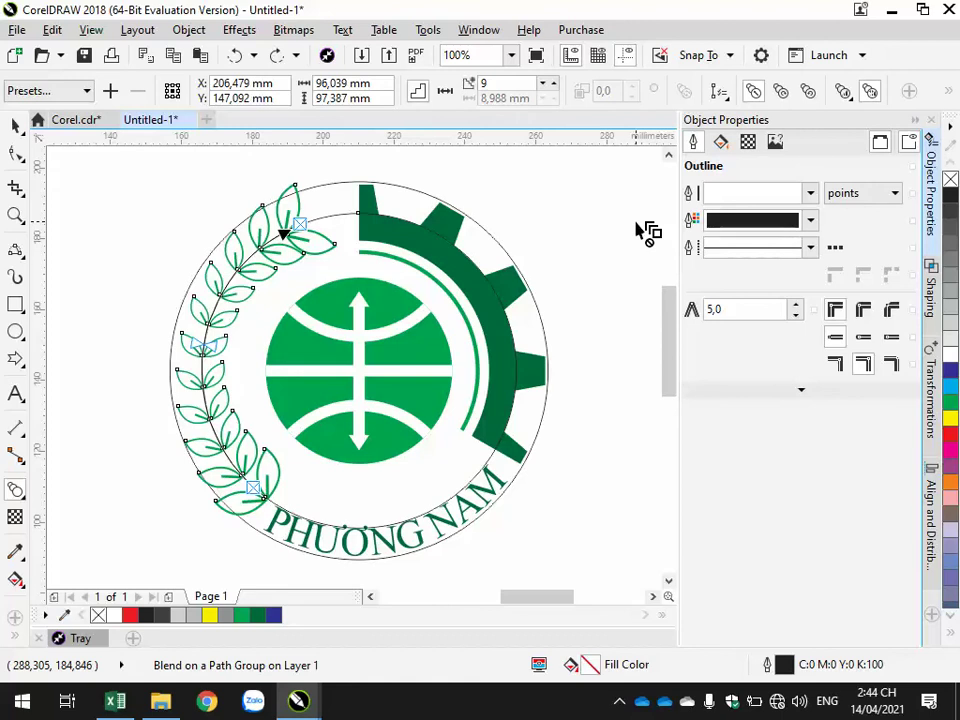
{"action": "left_click", "coordinate": [85, 92]}
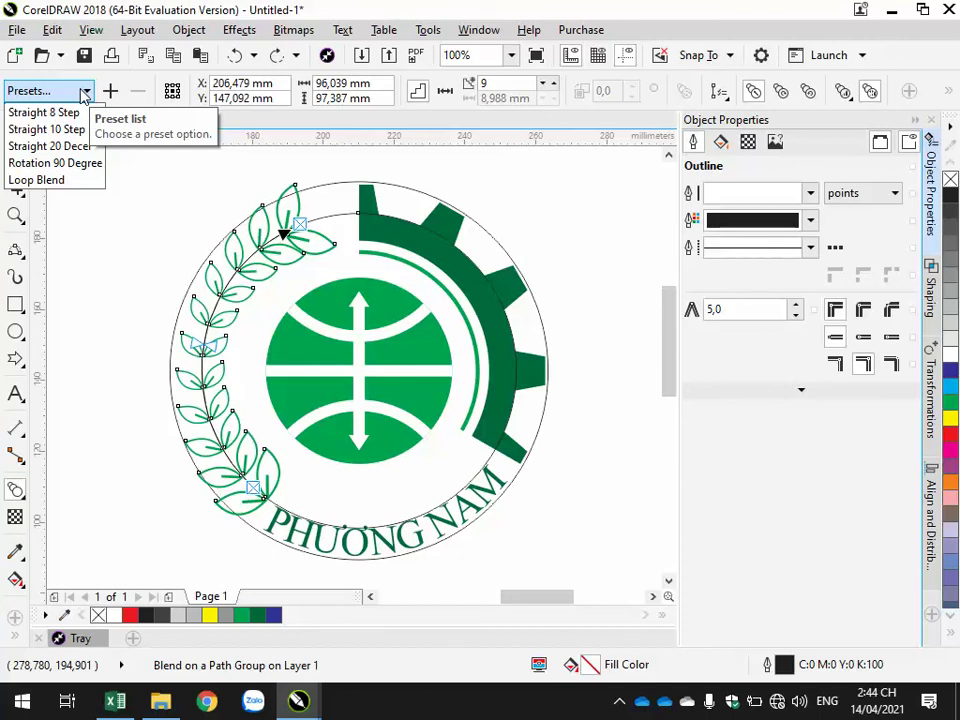
{"action": "left_click", "coordinate": [85, 92]}
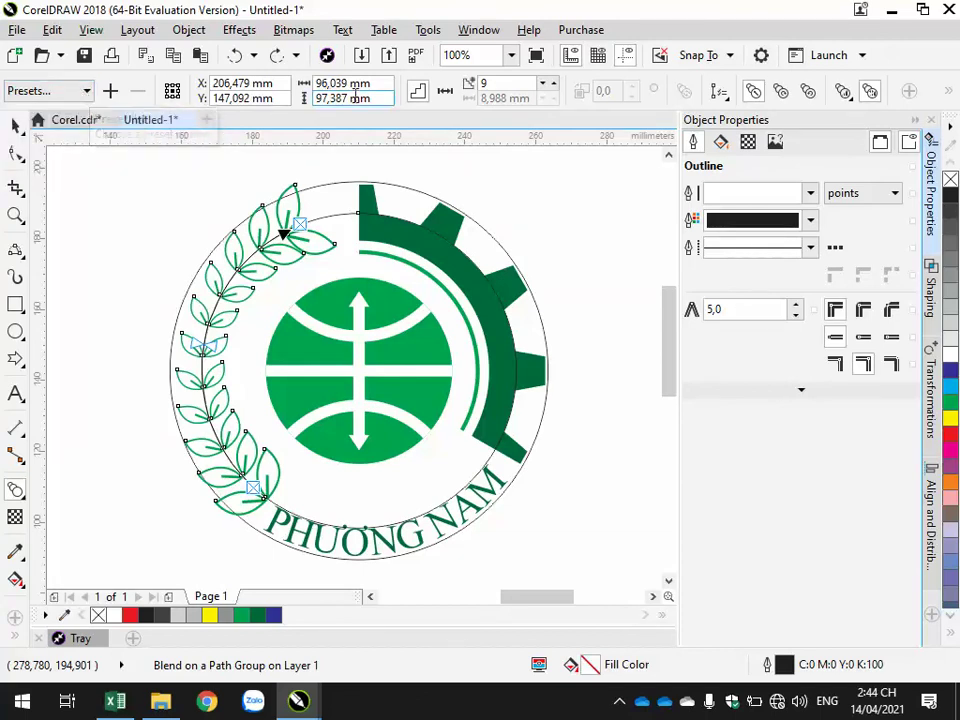
{"action": "left_click", "coordinate": [446, 94]}
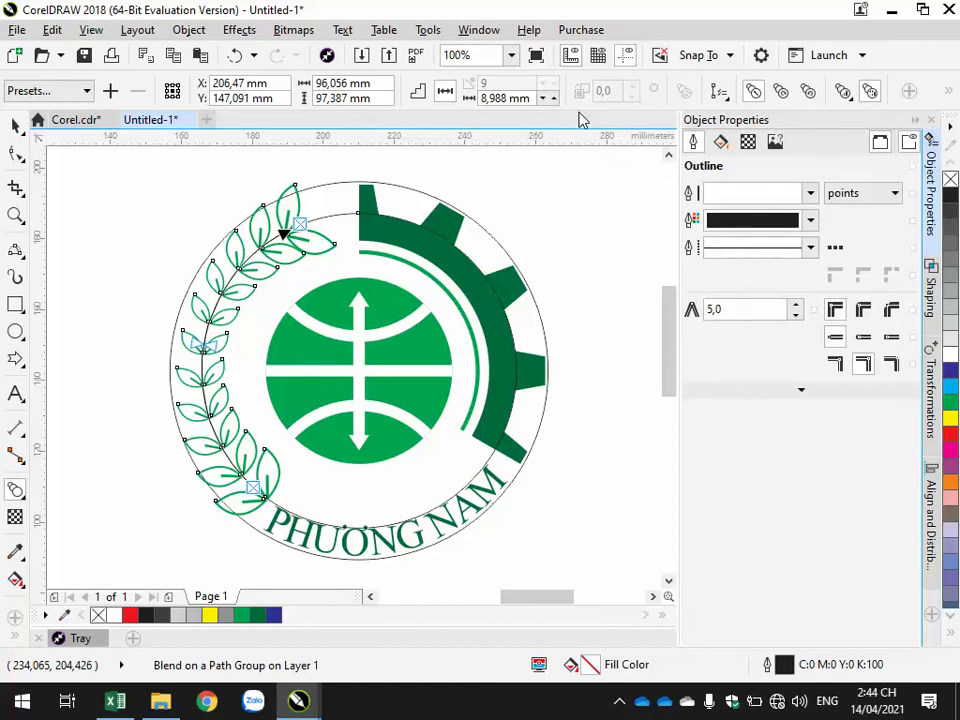
Hide and restore the Fuse start, Fuse end and Size acceleration entries among the customizable blend controls.
{"action": "left_click", "coordinate": [909, 91]}
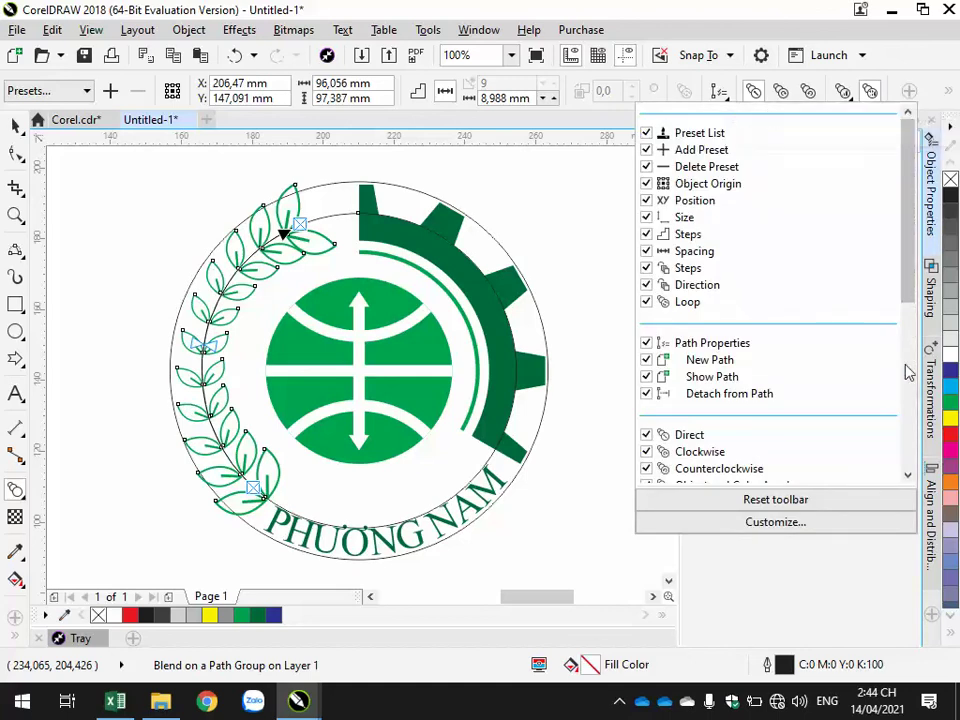
{"action": "left_click_drag", "start_coordinate": [910, 282], "coordinate": [908, 467]}
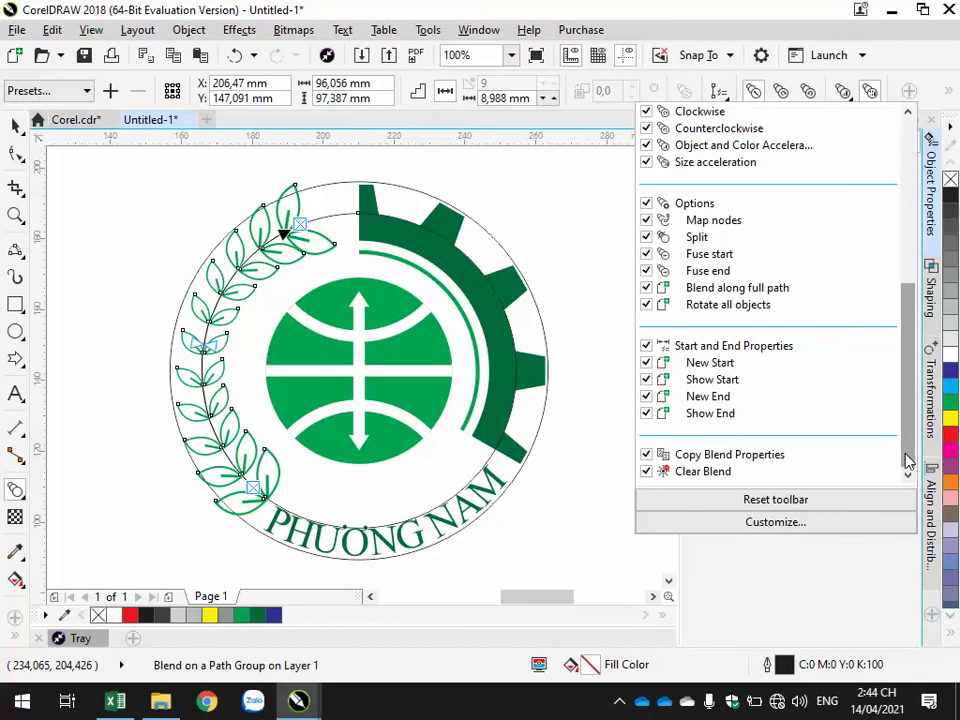
{"action": "left_click", "coordinate": [646, 256]}
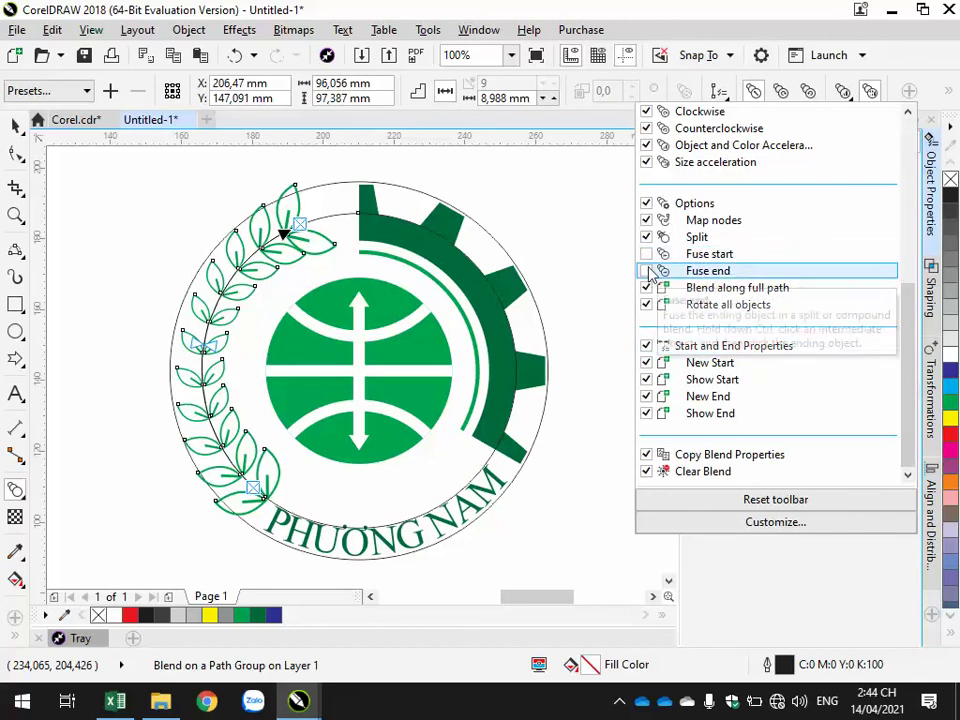
{"action": "left_click", "coordinate": [647, 256]}
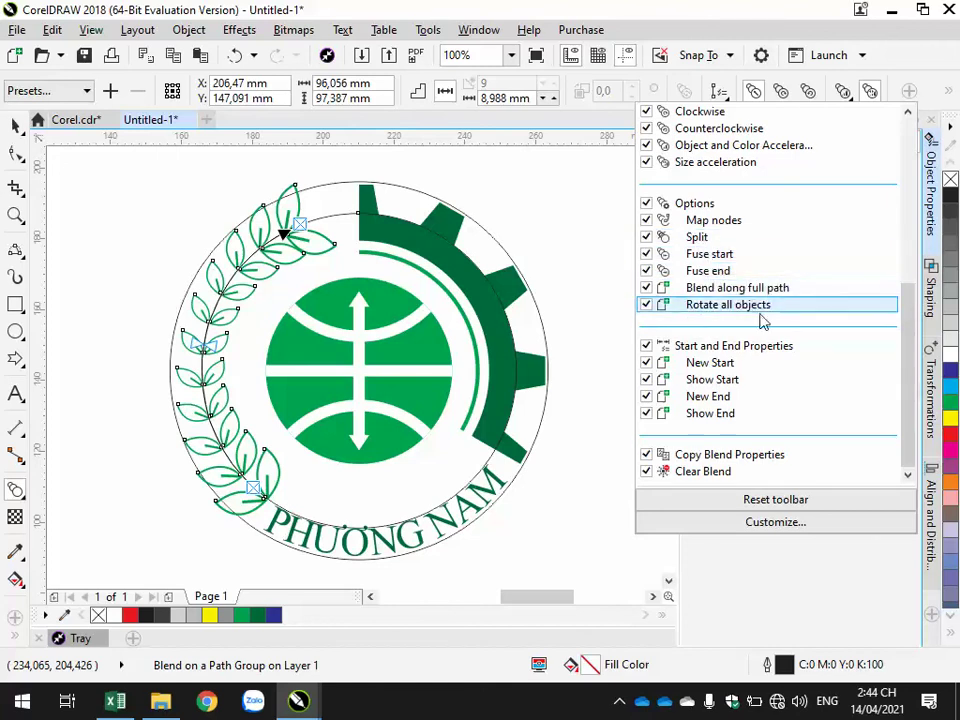
{"action": "left_click", "coordinate": [646, 163]}
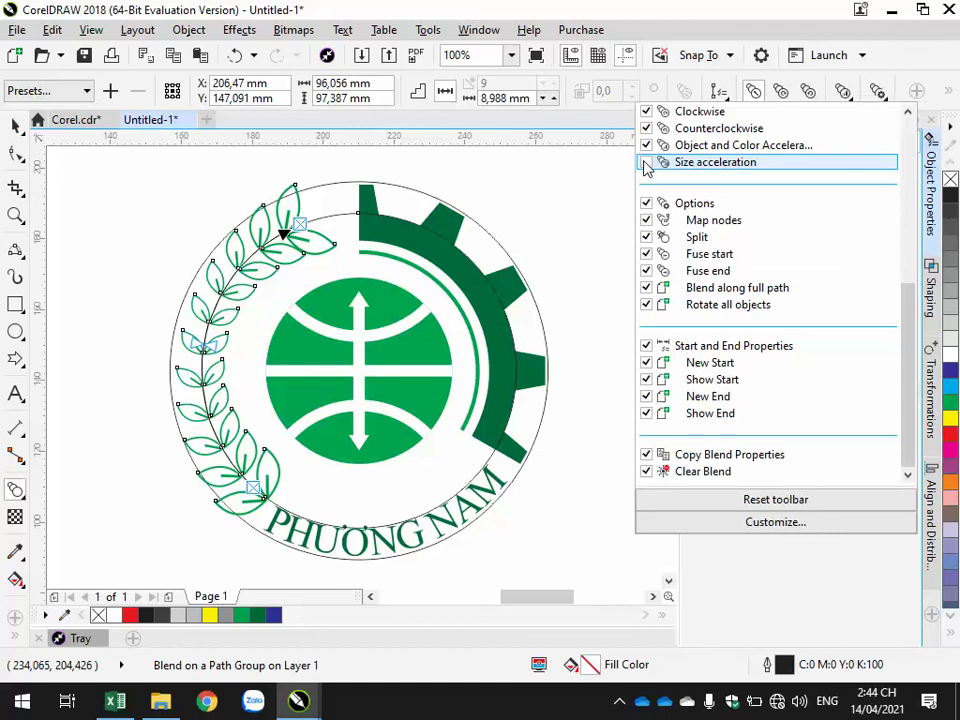
{"action": "left_click", "coordinate": [646, 163]}
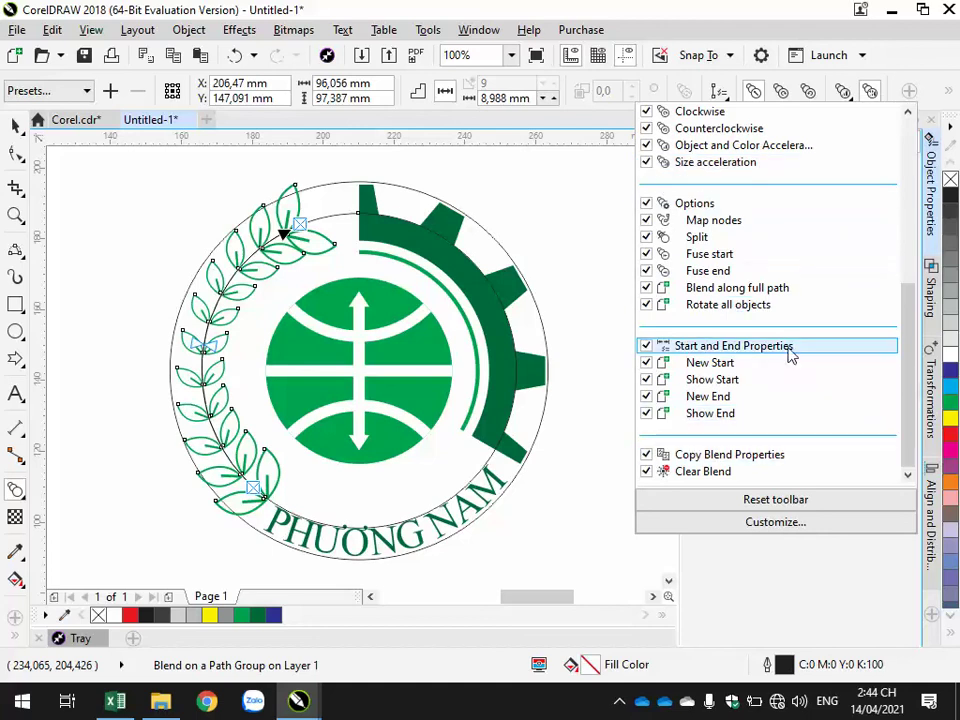
Examine the full list of customizable blend controls and the Customization page of the program options.
{"action": "scroll", "coordinate": [792, 350], "scroll_direction": "up", "scroll_amount": 8}
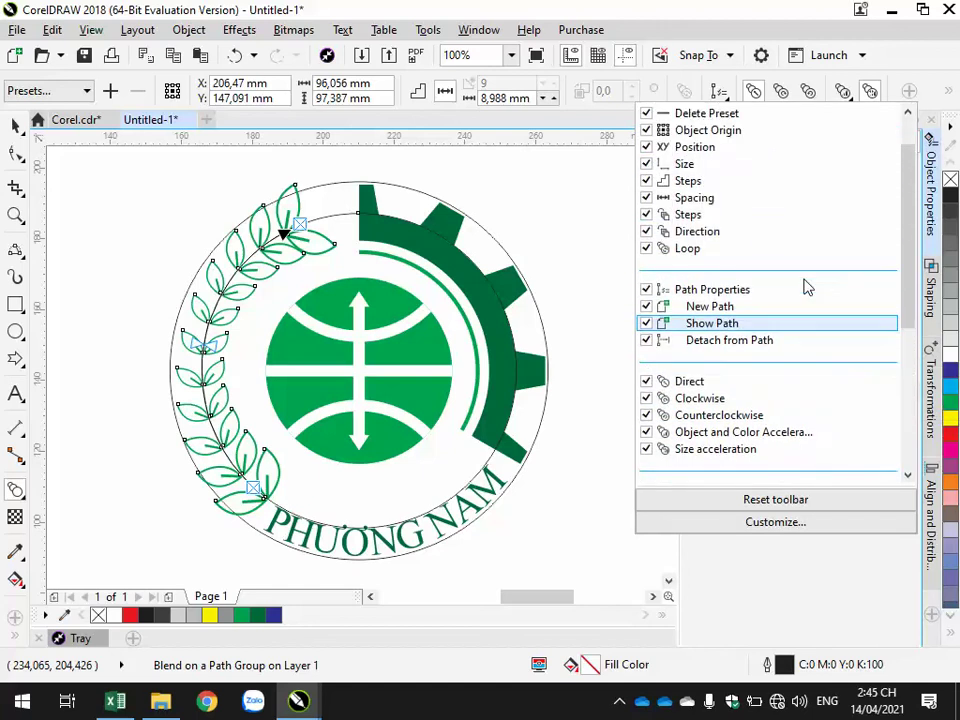
{"action": "scroll", "coordinate": [808, 288], "scroll_direction": "up", "scroll_amount": 1}
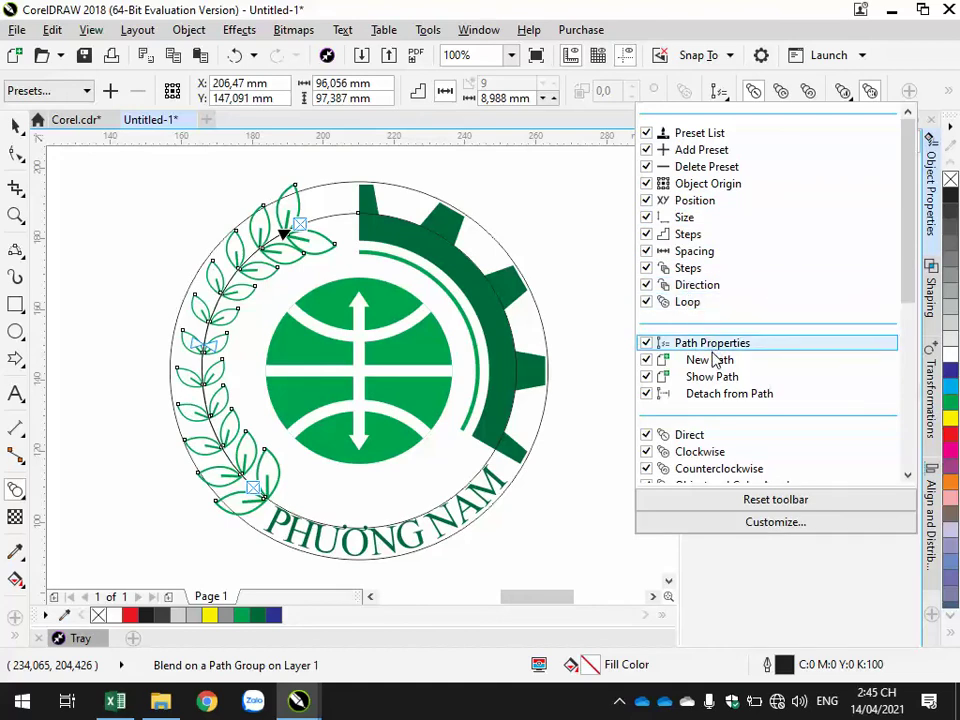
{"action": "scroll", "coordinate": [692, 380], "scroll_direction": "down", "scroll_amount": 4}
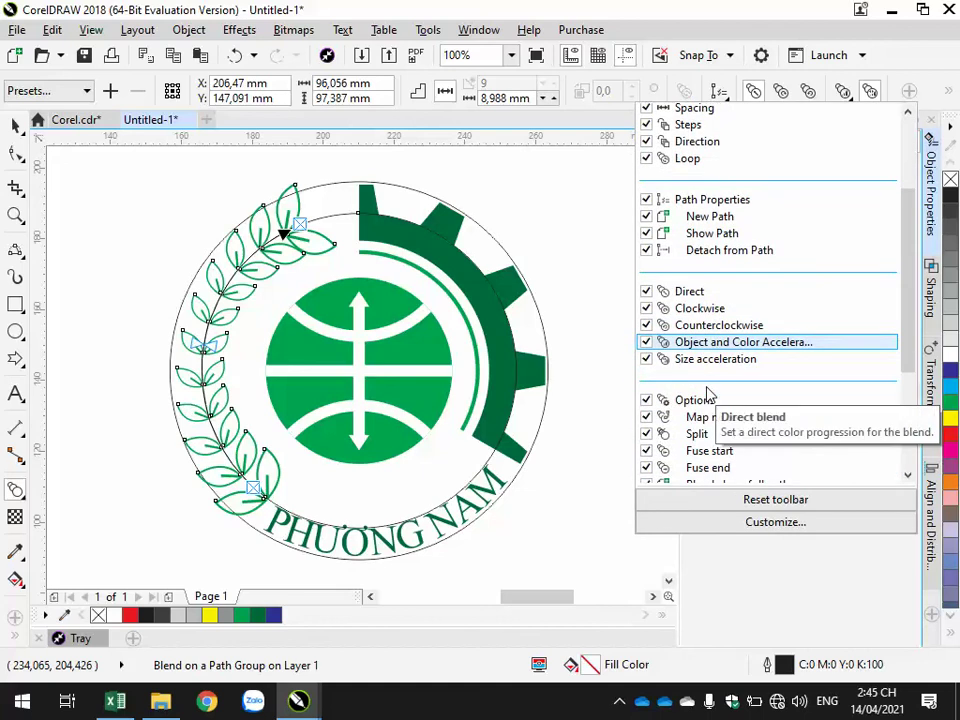
{"action": "scroll", "coordinate": [706, 393], "scroll_direction": "down", "scroll_amount": 5}
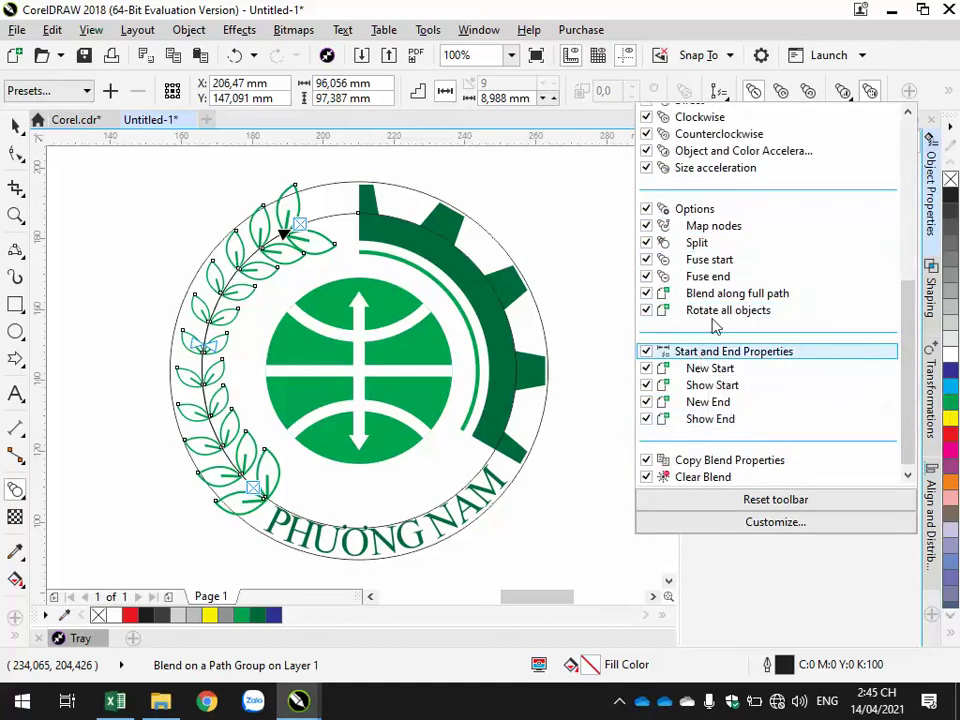
{"action": "scroll", "coordinate": [720, 362], "scroll_direction": "down", "scroll_amount": 1}
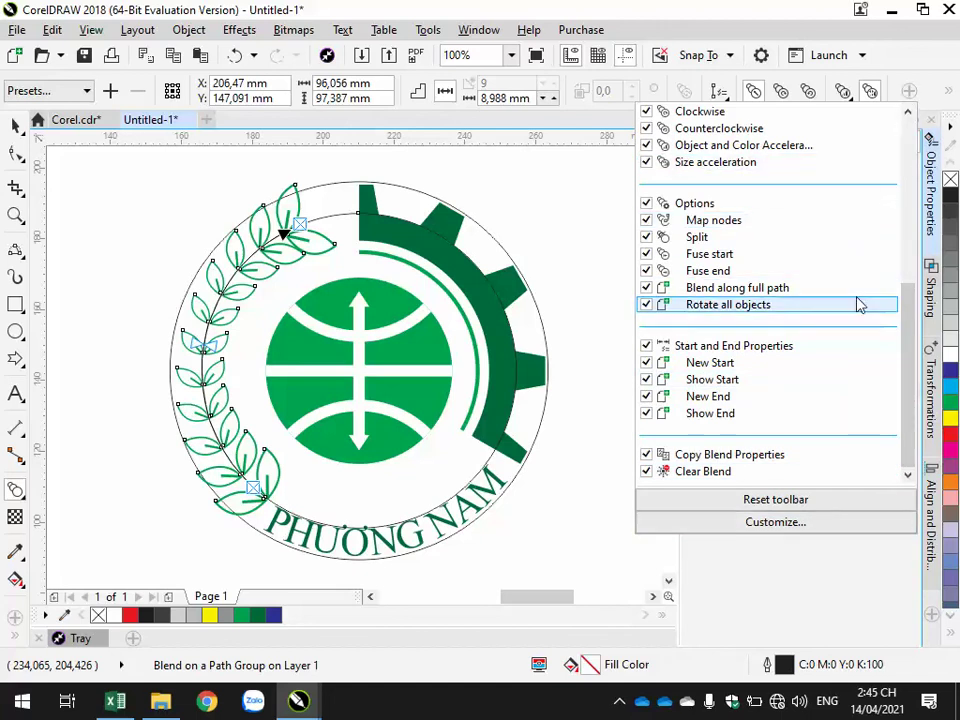
{"action": "left_click", "coordinate": [801, 536]}
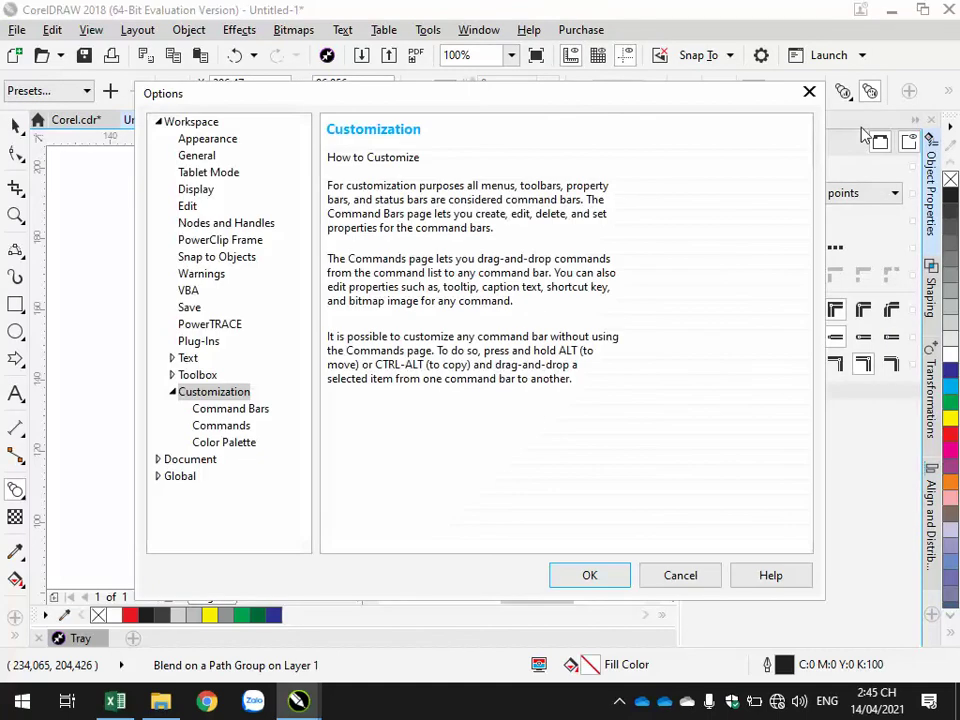
{"action": "left_click", "coordinate": [809, 92]}
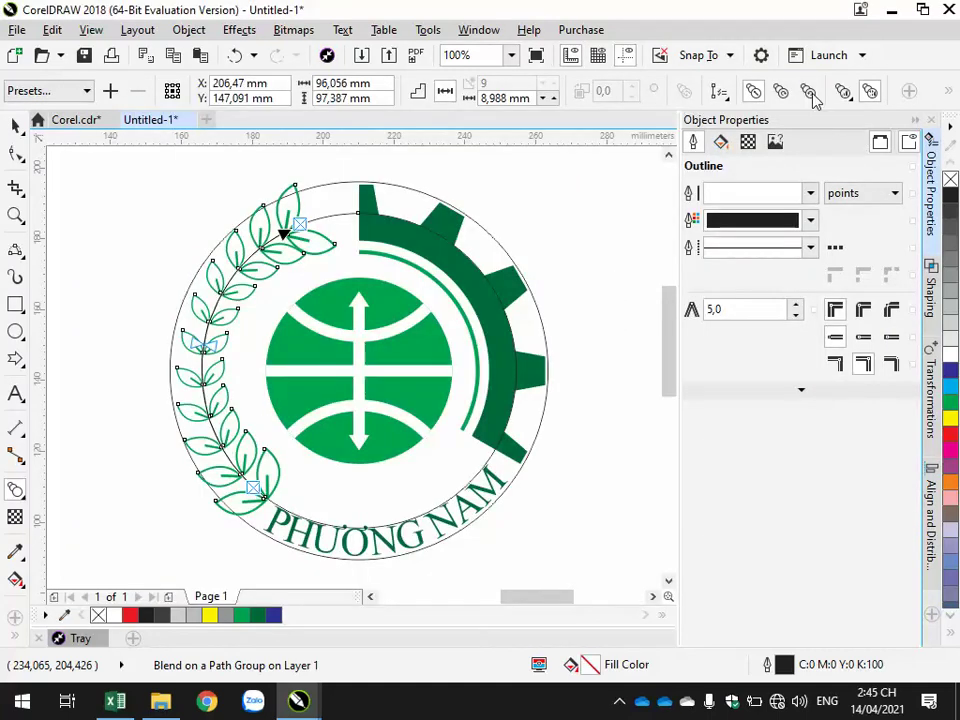
Select the topmost leaf pair of the blend and scale it down about its centre to about 84.8%.
{"action": "left_click", "coordinate": [14, 128]}
{"action": "left_click", "coordinate": [298, 203]}
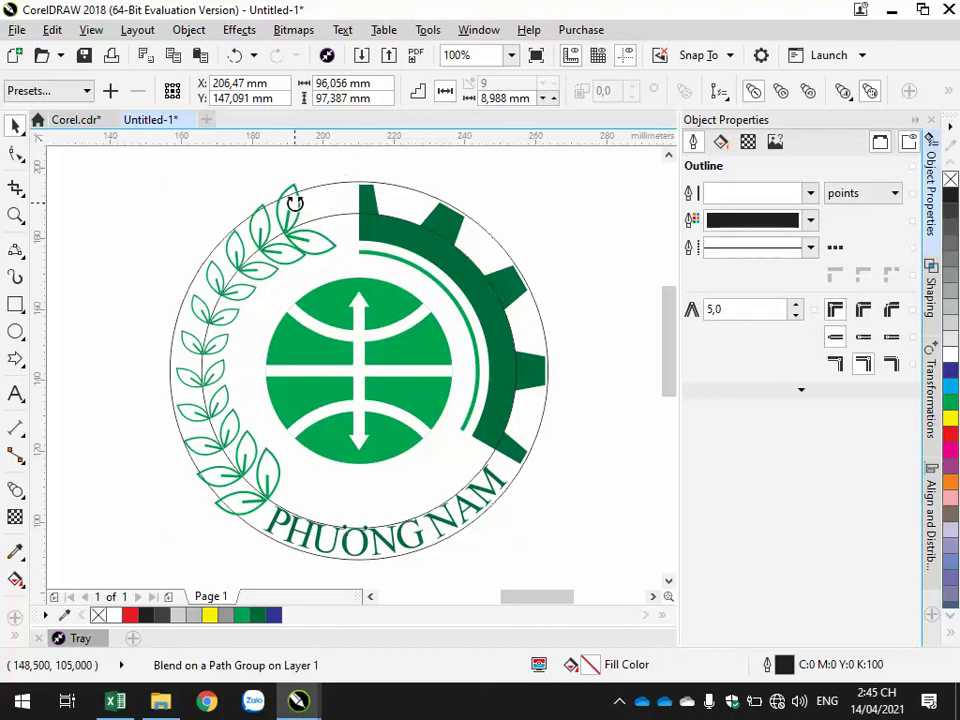
{"action": "left_click", "coordinate": [236, 184]}
{"action": "left_click", "coordinate": [292, 186], "text": "ctrl"}
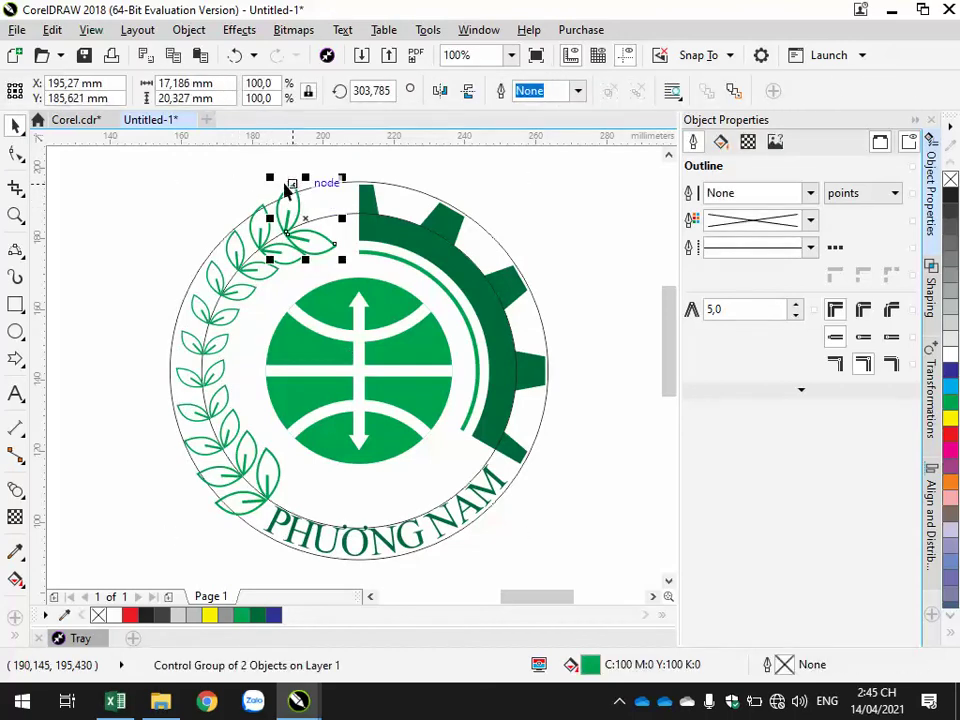
{"action": "left_click_drag", "start_coordinate": [269, 178], "coordinate": [273, 183]}
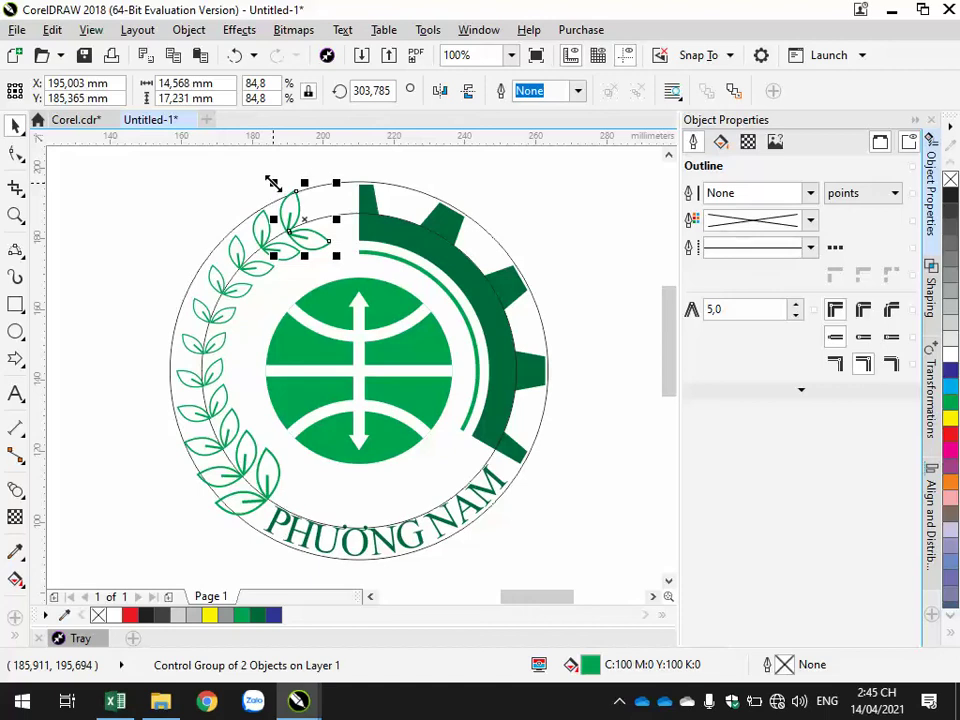
Scale the lowest leaf pair of the blend down about its centre to about 87.1%, and deselect it.
{"action": "left_click", "coordinate": [280, 470], "text": "ctrl"}
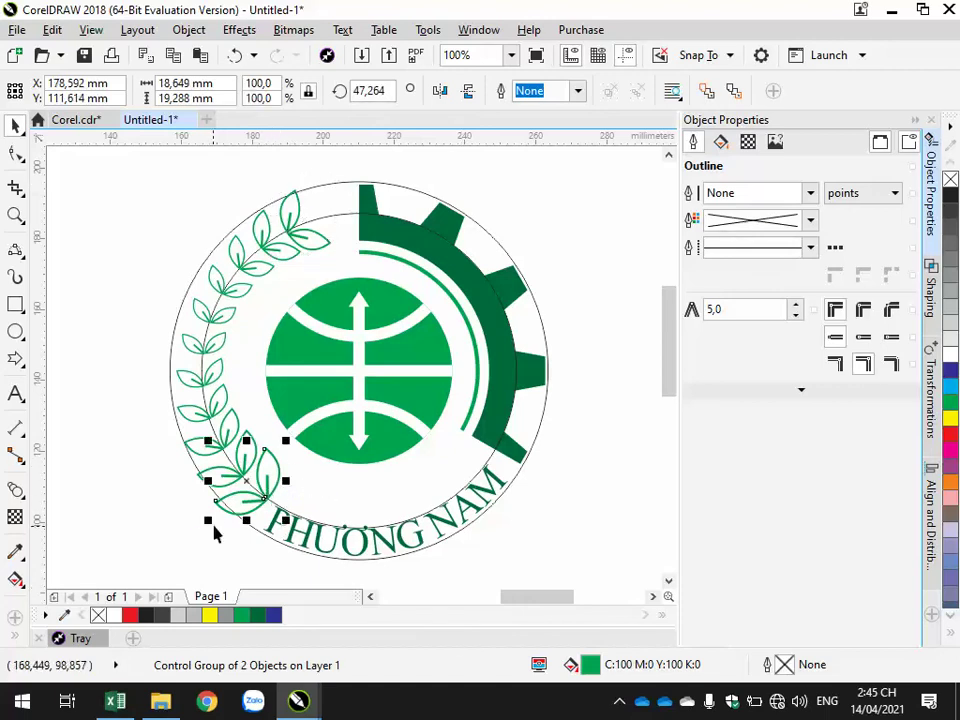
{"action": "left_click_drag", "start_coordinate": [207, 520], "coordinate": [214, 515]}
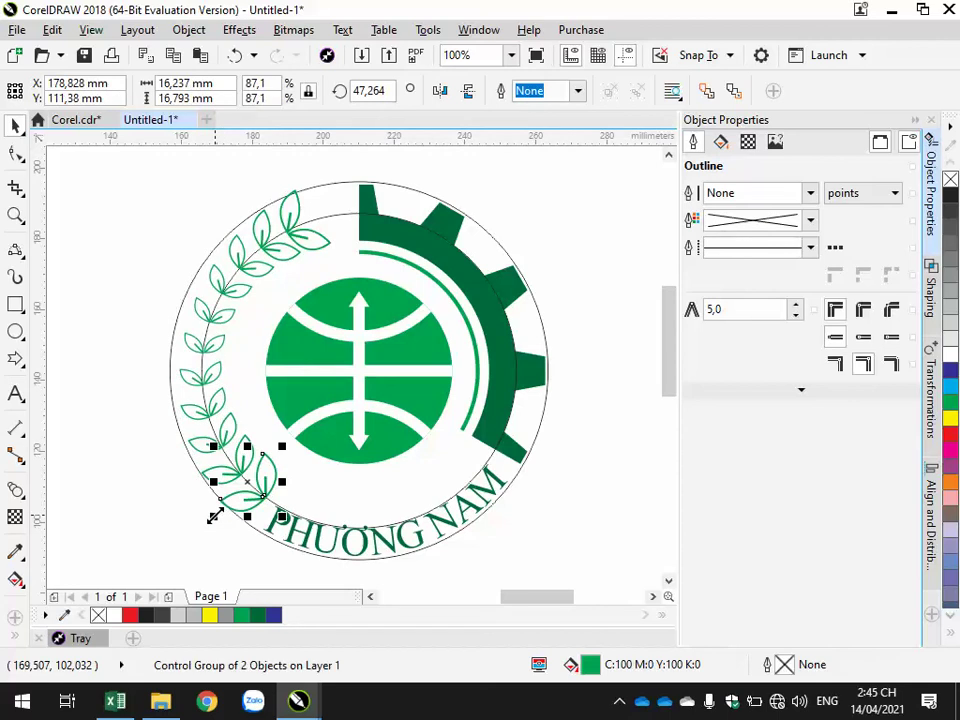
{"action": "left_click", "coordinate": [178, 523]}
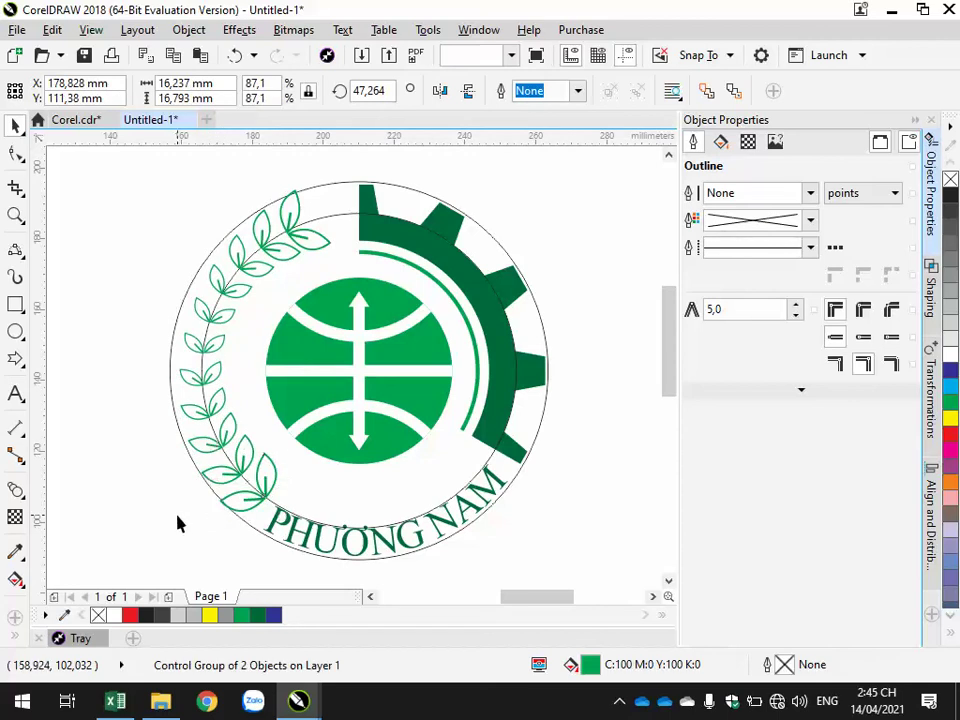
Select the whole leaf blend and distribute its leaf pairs by a step count of 9.
{"action": "left_click", "coordinate": [214, 380]}
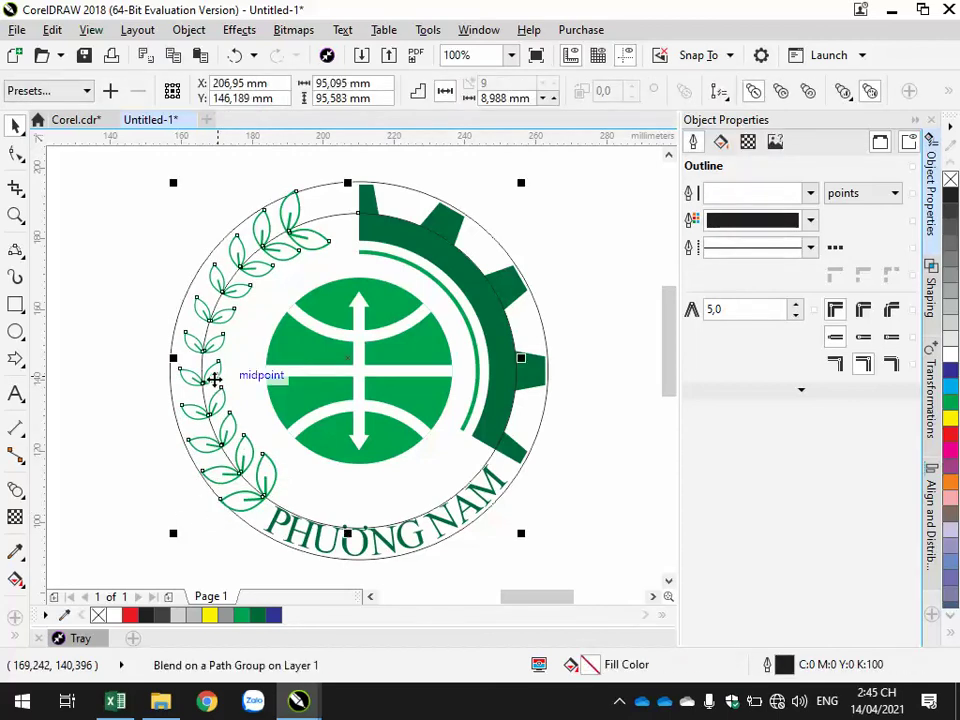
{"action": "left_click", "coordinate": [422, 97]}
{"action": "left_click", "coordinate": [424, 95]}
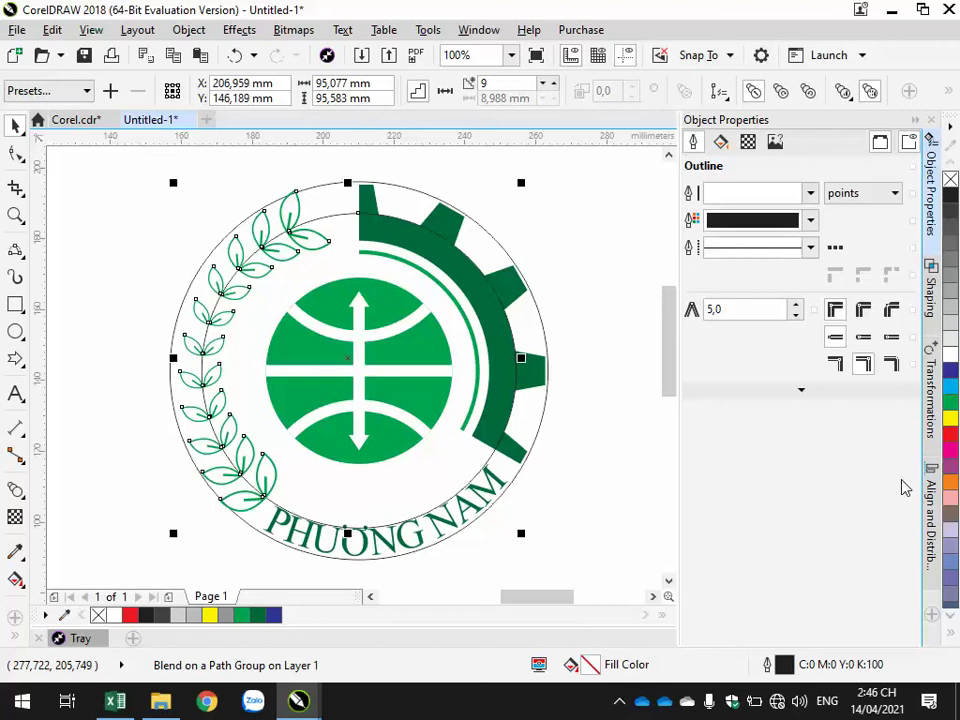
Extend the Windows desktop onto the second screen.
{"action": "key", "text": "super+p"}
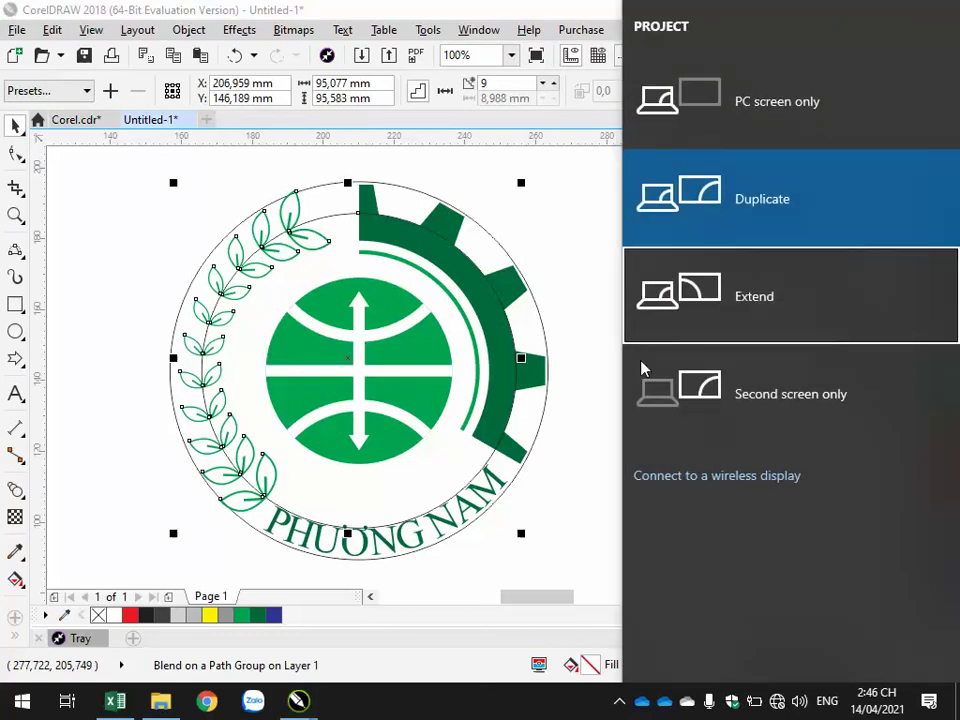
{"action": "key", "text": "Return"}
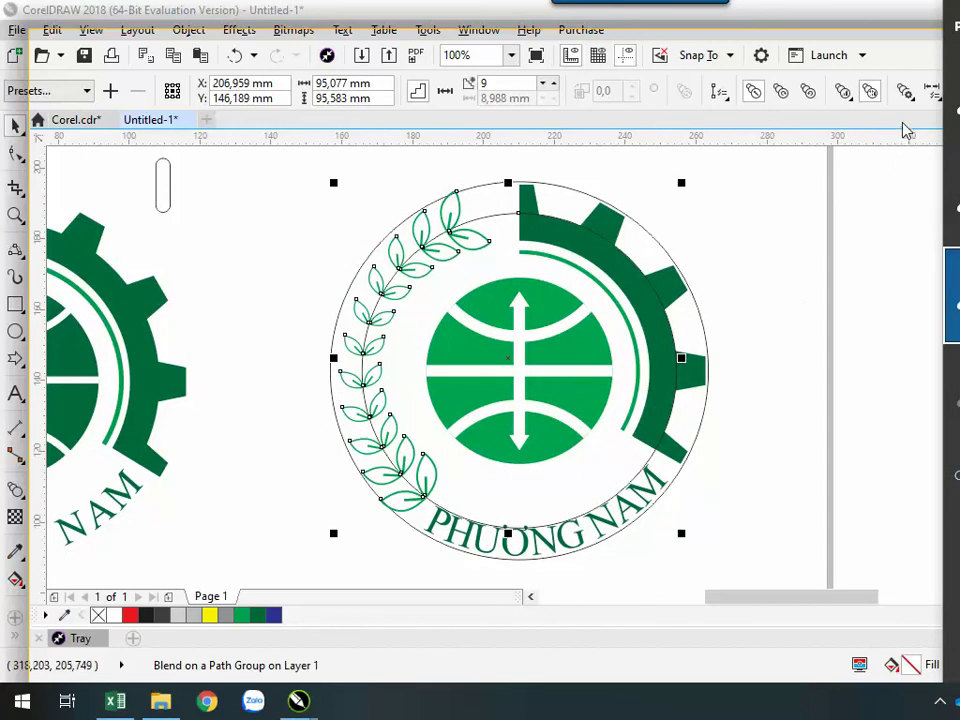
Try mapping nodes between the start and end leaf pairs of the blend, and cancel the mapping.
{"action": "left_click", "coordinate": [905, 91]}
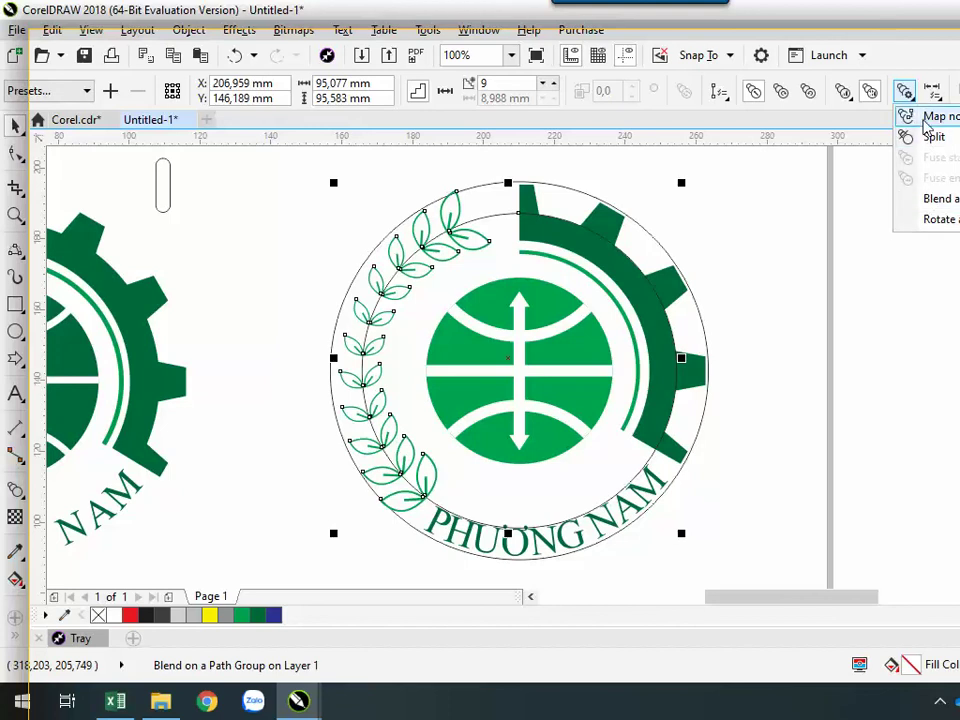
{"action": "left_click", "coordinate": [925, 117]}
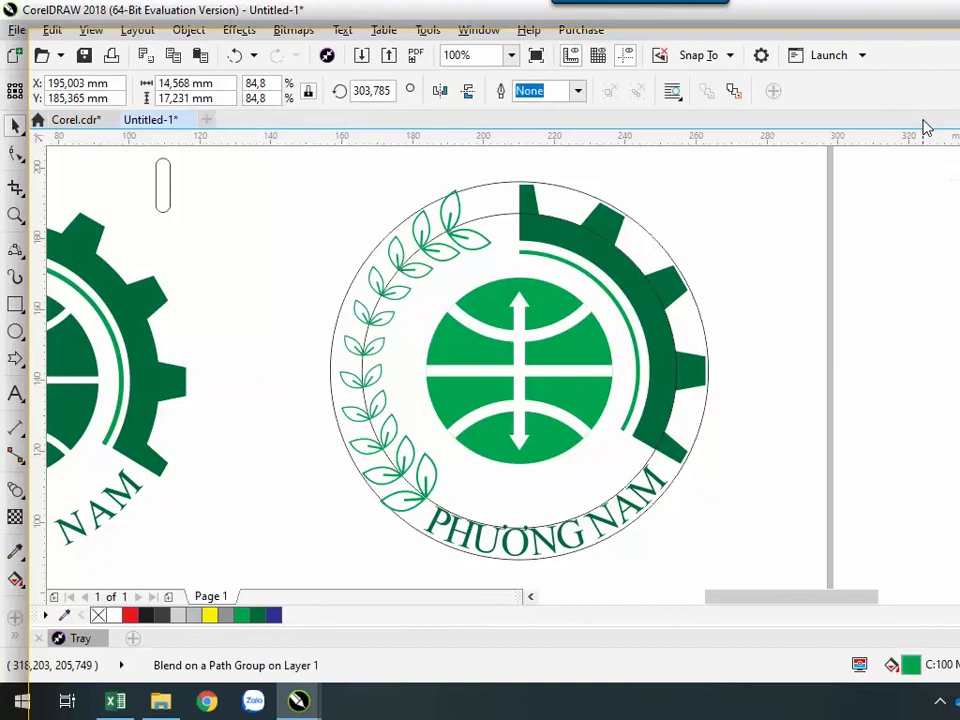
{"action": "key", "text": "Escape"}
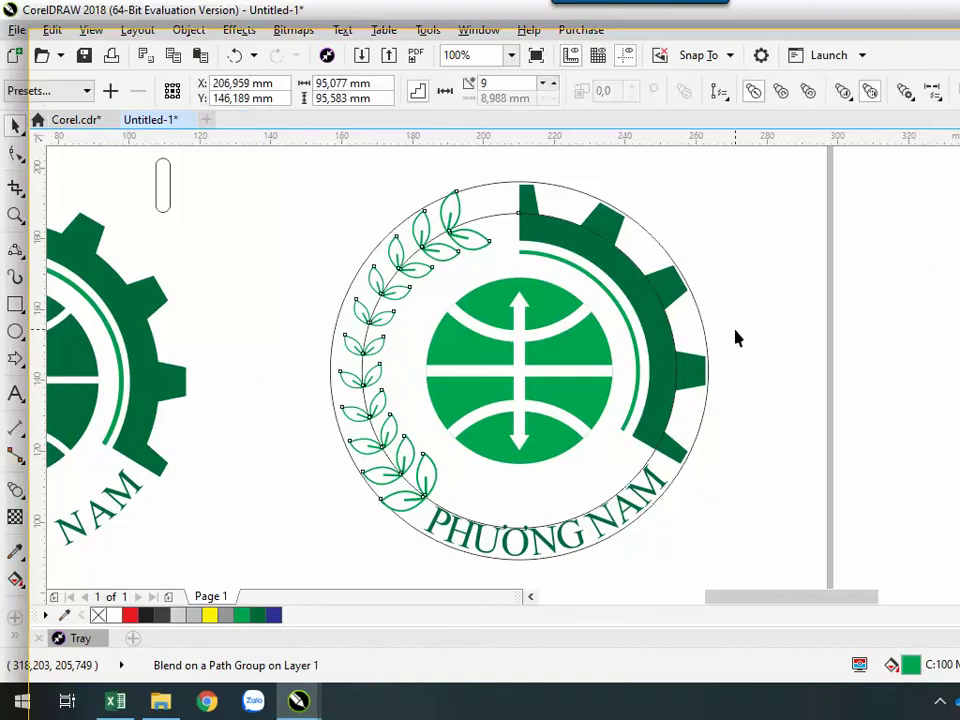
Reselect the leaf blend on the emblem, try splitting it, and decline to retry the split.
{"action": "left_click", "coordinate": [390, 306]}
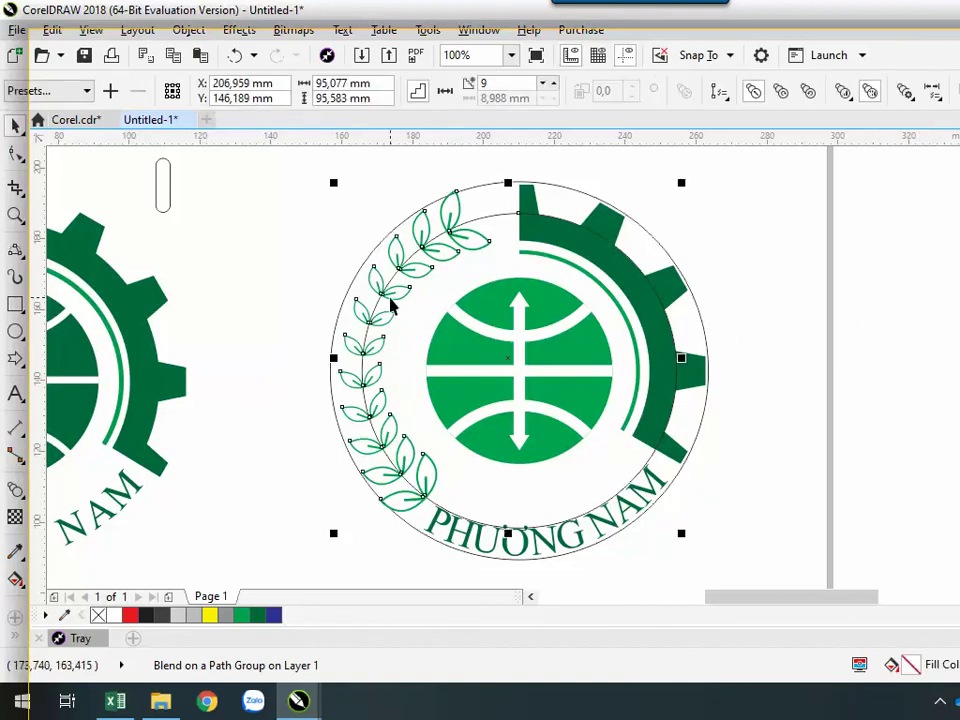
{"action": "left_click", "coordinate": [908, 94]}
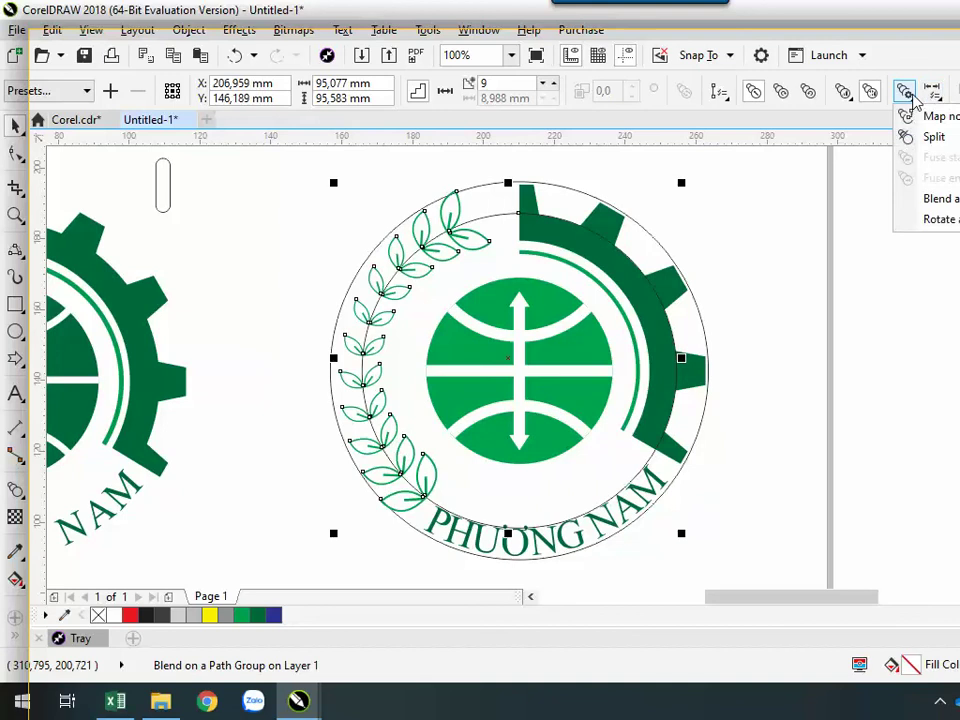
{"action": "left_click", "coordinate": [933, 145]}
{"action": "left_click", "coordinate": [912, 100]}
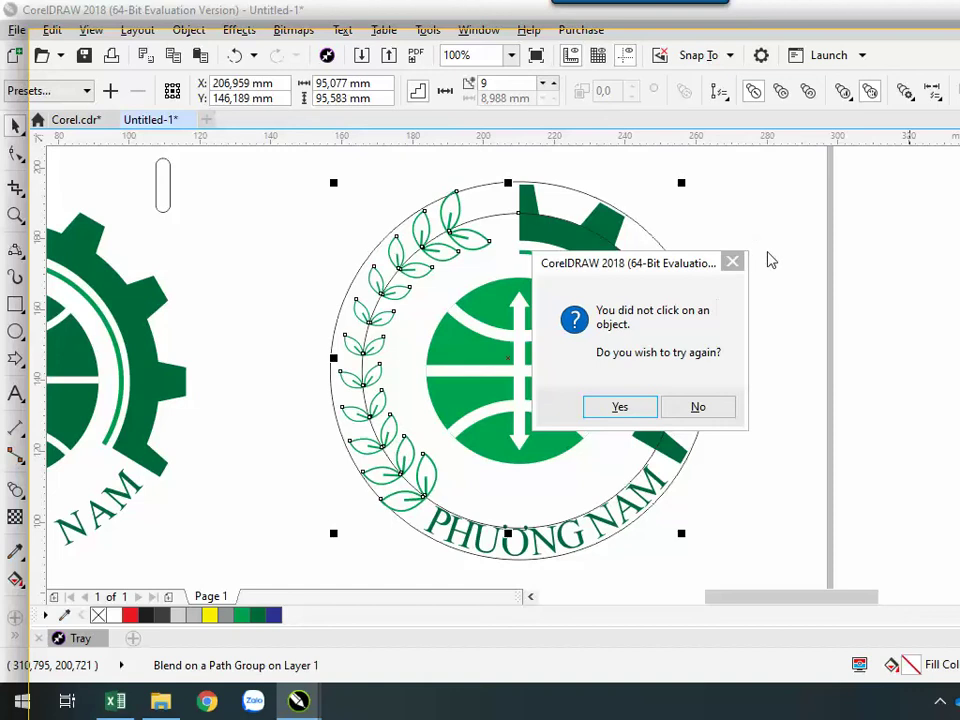
{"action": "left_click", "coordinate": [700, 408]}
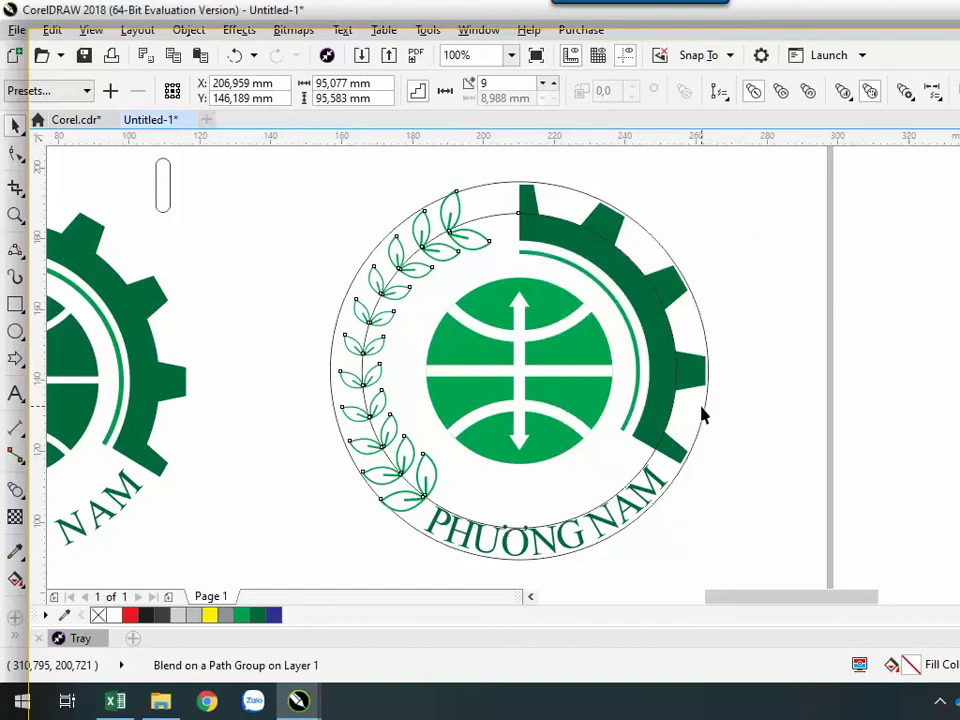
Reselect the leaf blend on the emblem and try its start and end object options.
{"action": "left_click", "coordinate": [776, 156]}
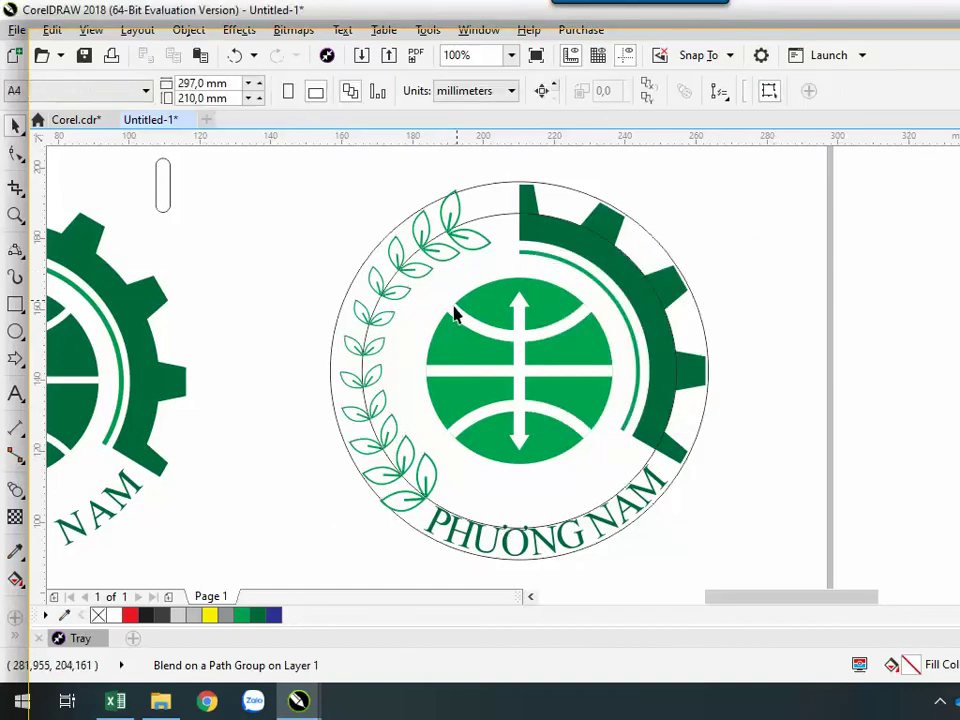
{"action": "left_click", "coordinate": [388, 323]}
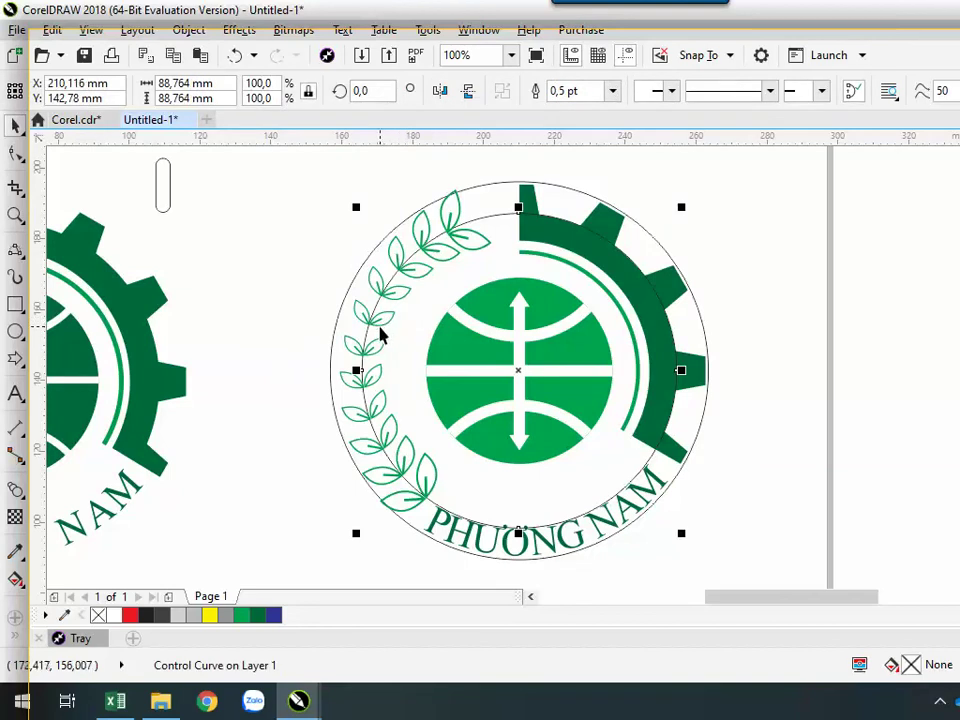
{"action": "left_click", "coordinate": [376, 325]}
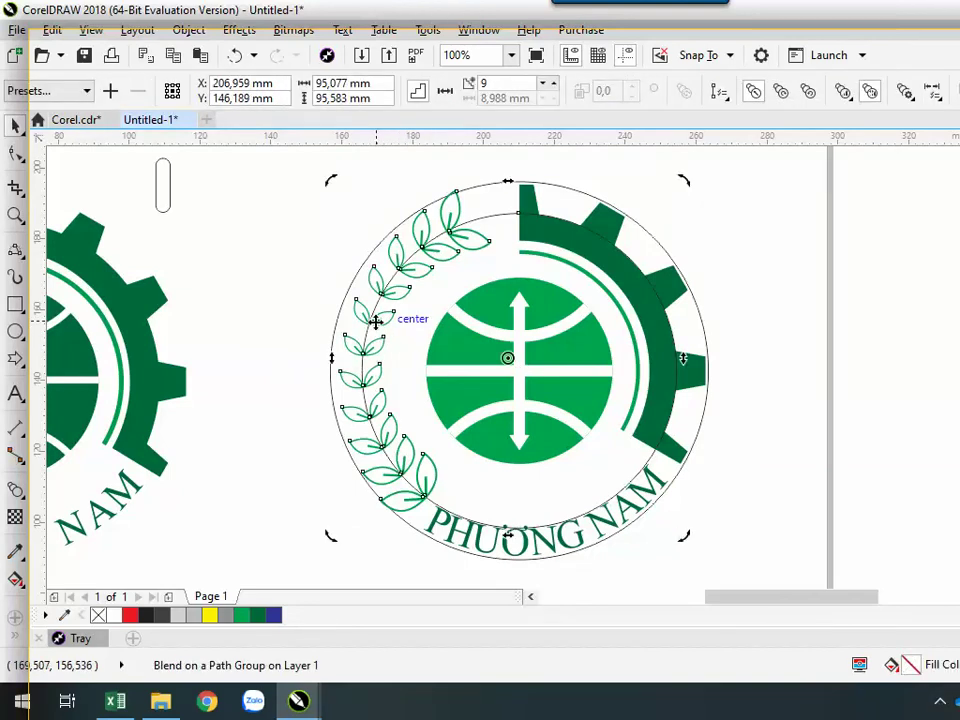
{"action": "left_click", "coordinate": [932, 91]}
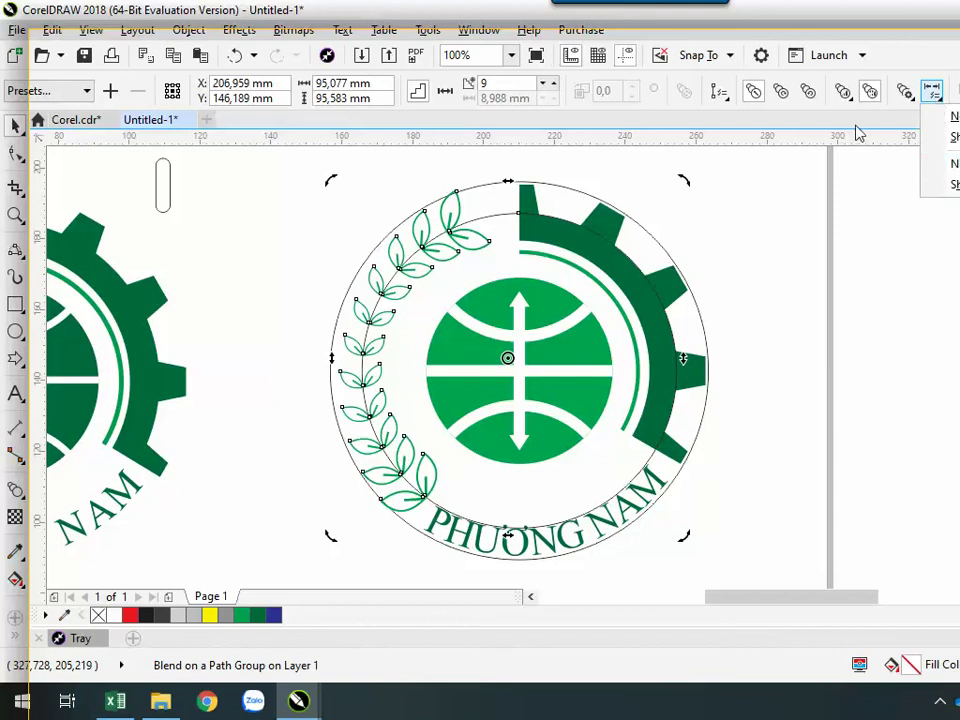
{"action": "left_click", "coordinate": [957, 110]}
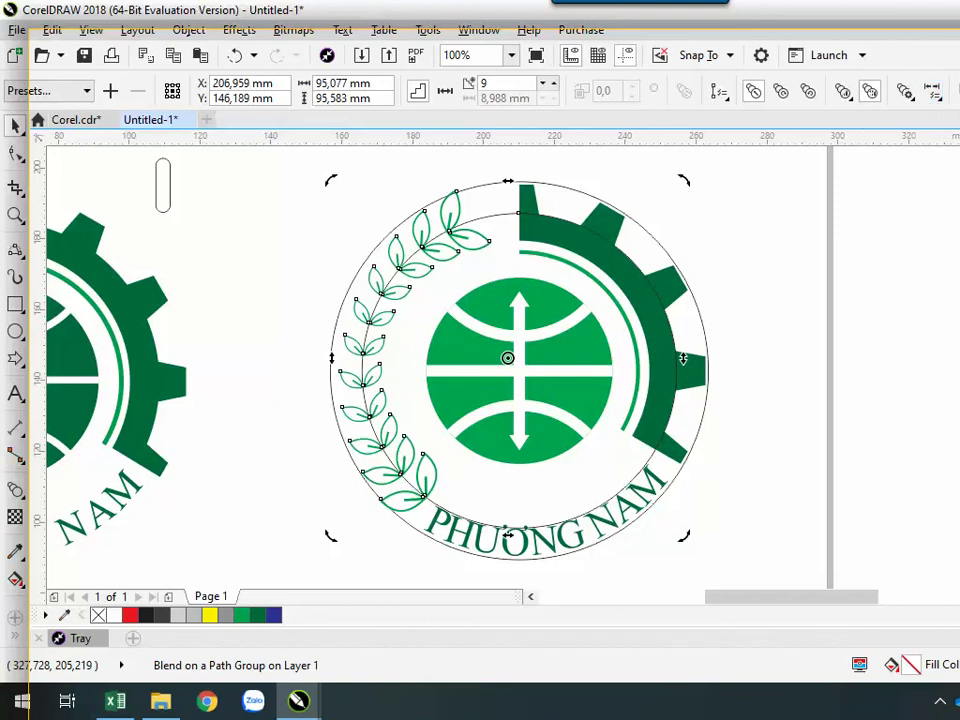
Clear the blend between the leaf pairs, undo the clearing, and reselect the leaf blend.
{"action": "left_click", "coordinate": [955, 91]}
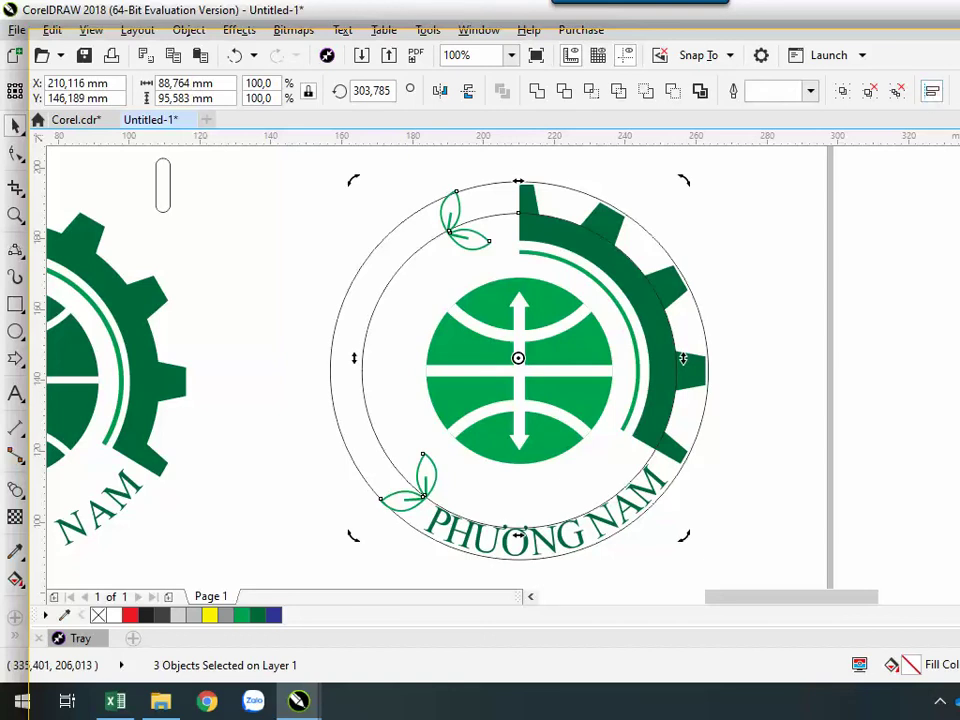
{"action": "key", "text": "ctrl+z"}
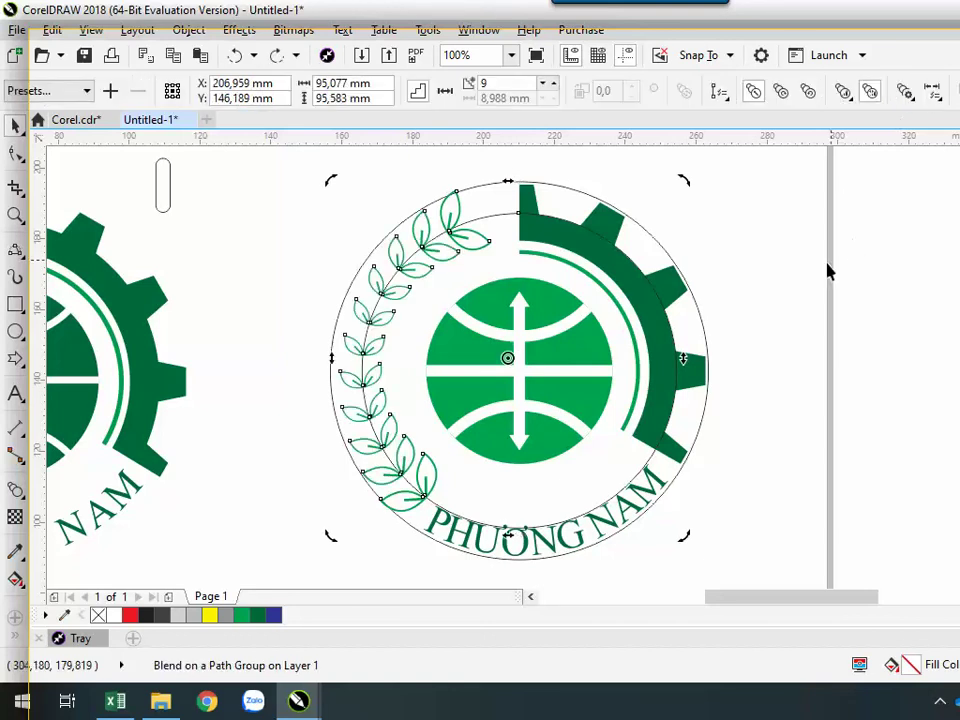
{"action": "left_click", "coordinate": [390, 303]}
{"action": "left_click", "coordinate": [392, 302]}
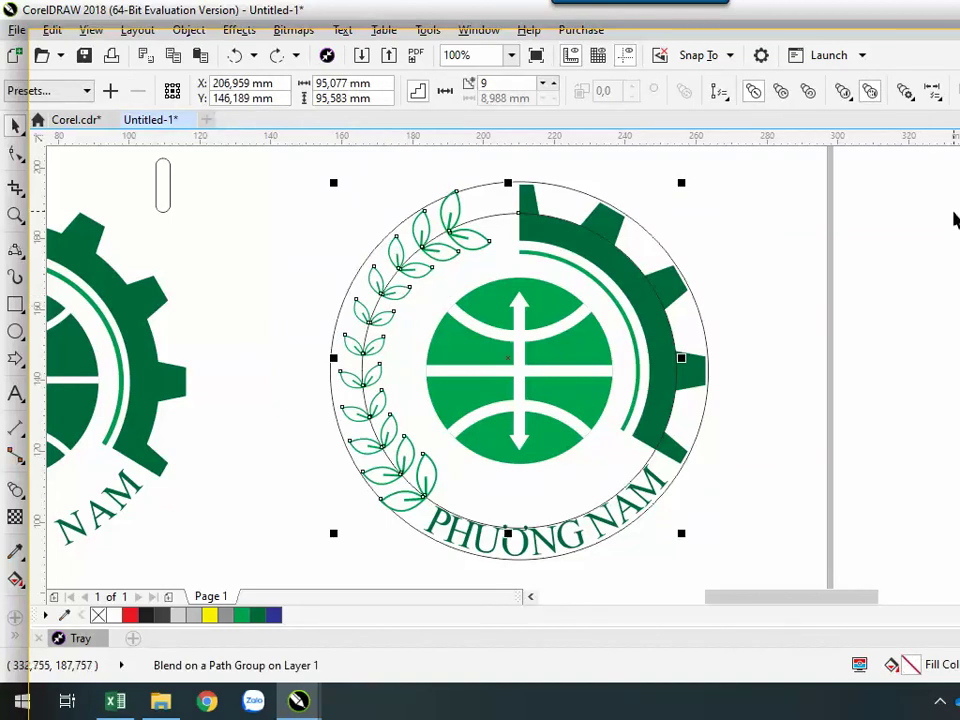
Try the clockwise and counterclockwise color progressions on the leaf blend.
{"action": "left_click", "coordinate": [730, 56]}
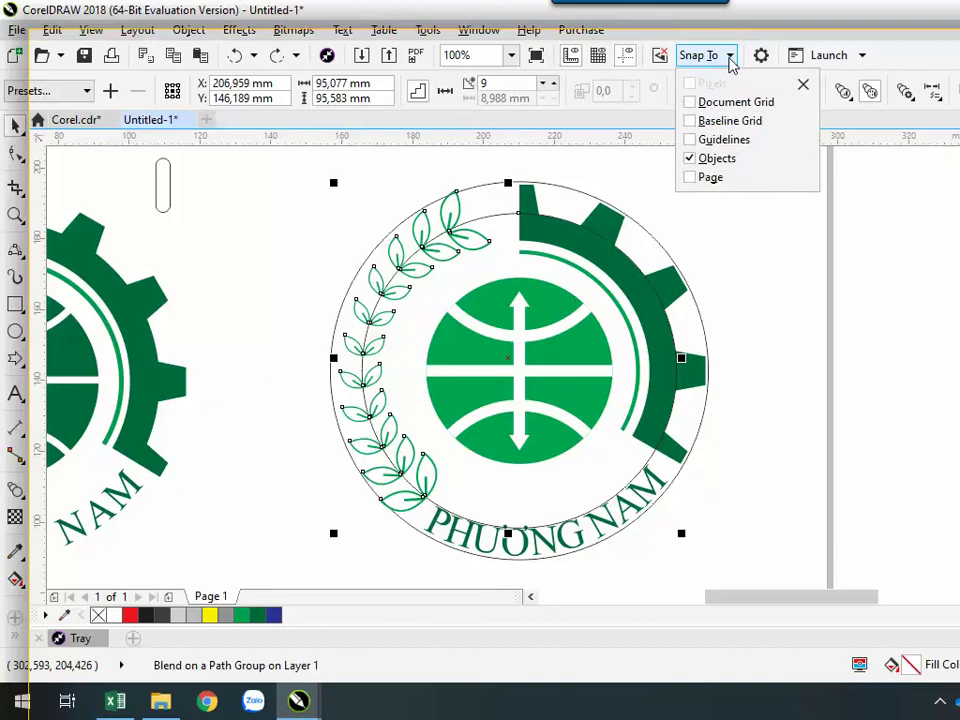
{"action": "left_click", "coordinate": [730, 56]}
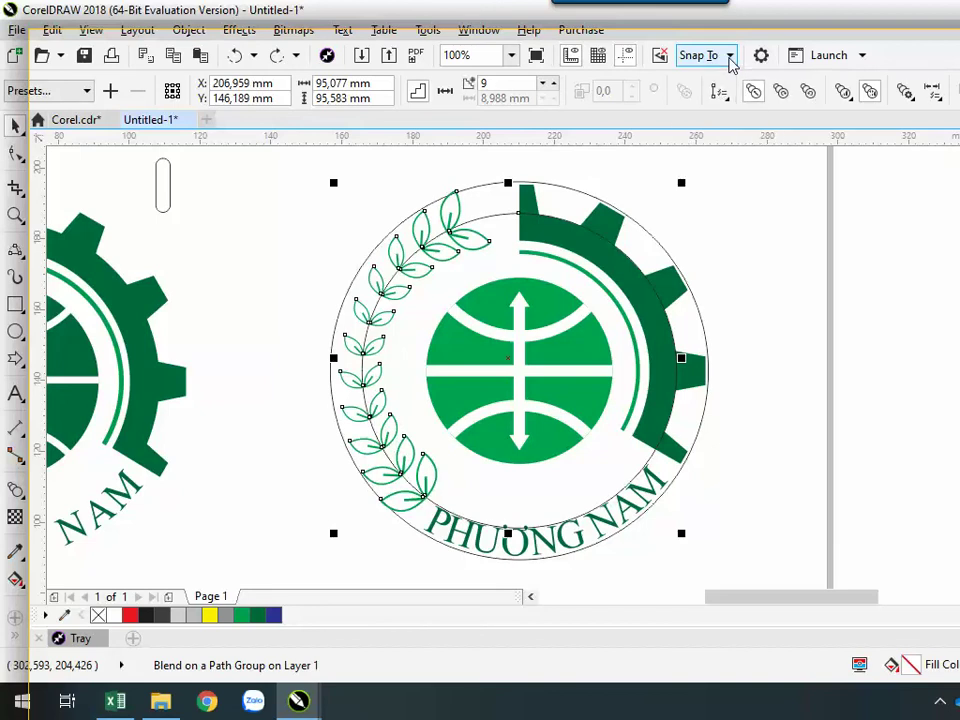
{"action": "left_click", "coordinate": [780, 94]}
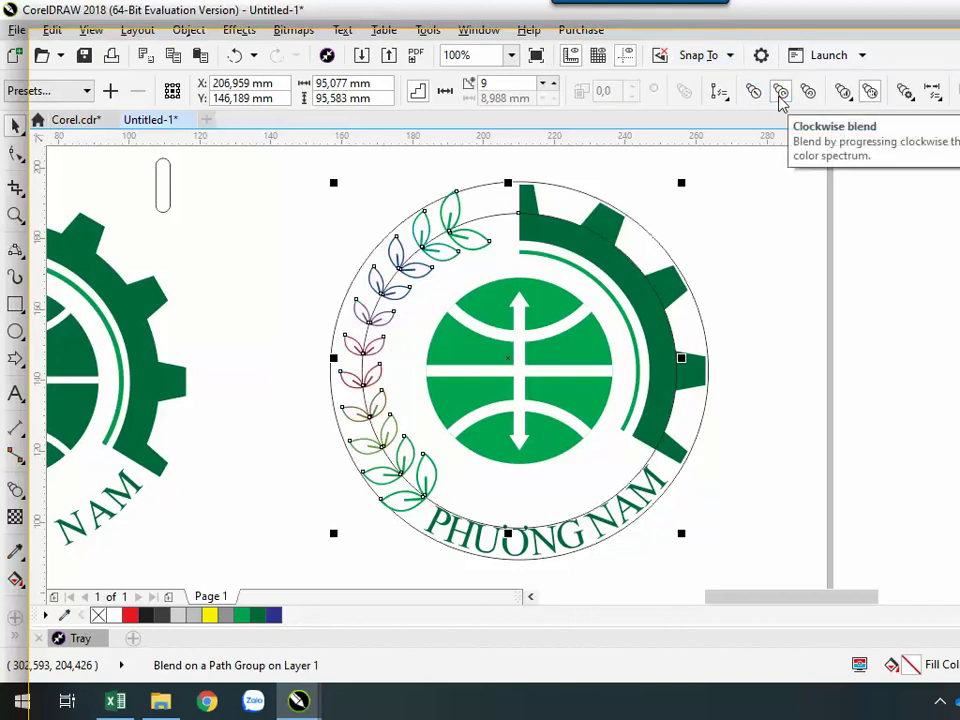
{"action": "left_click", "coordinate": [757, 93]}
{"action": "left_click", "coordinate": [781, 93]}
{"action": "left_click", "coordinate": [809, 93]}
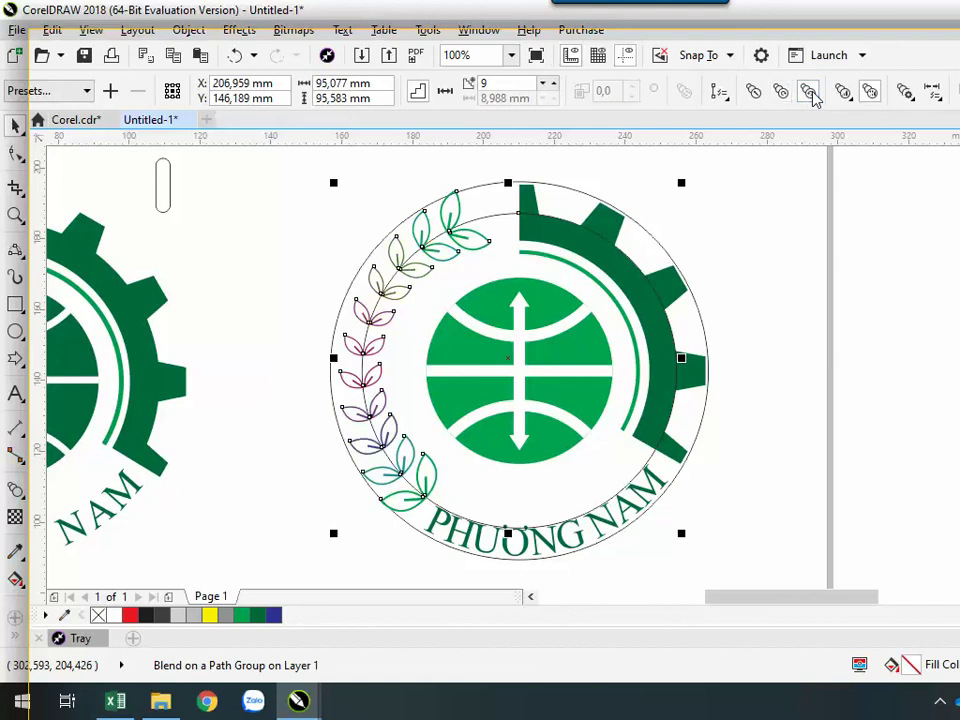
Try shifting the linked object and color acceleration of the leaf blend to change the spacing of its leaf pairs.
{"action": "left_click", "coordinate": [841, 93]}
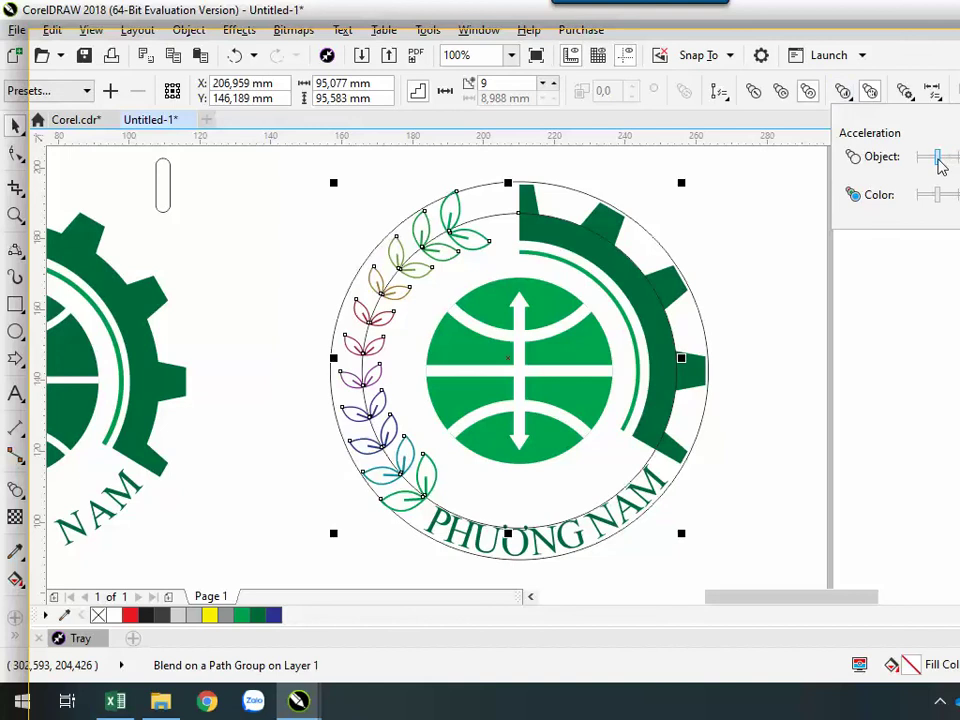
{"action": "left_click_drag", "start_coordinate": [940, 157], "coordinate": [959, 197]}
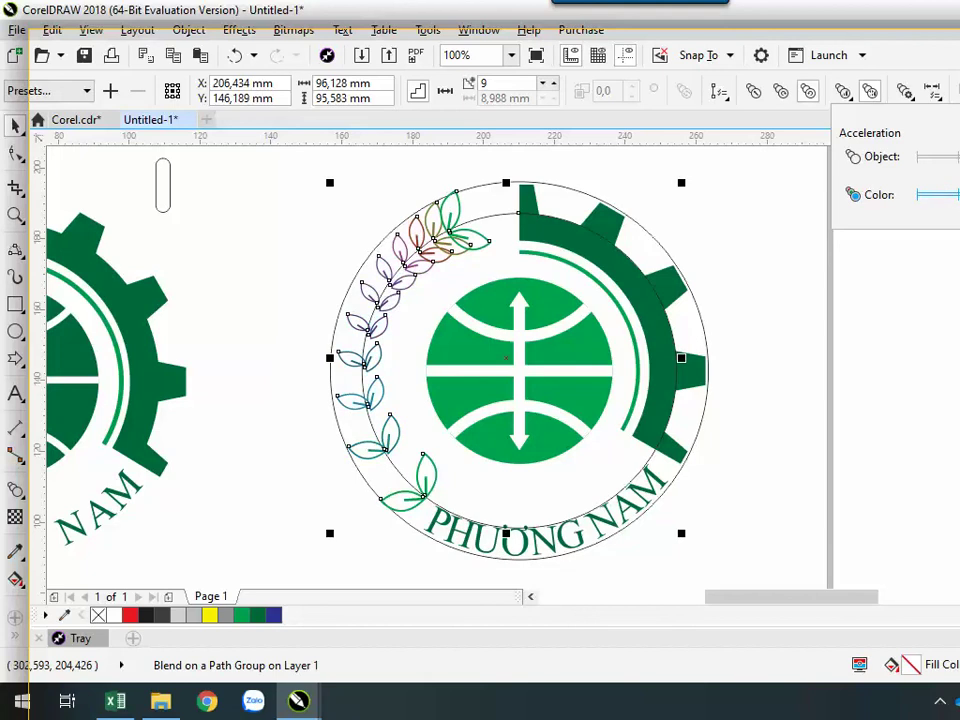
{"action": "left_click_drag", "start_coordinate": [955, 157], "coordinate": [958, 195]}
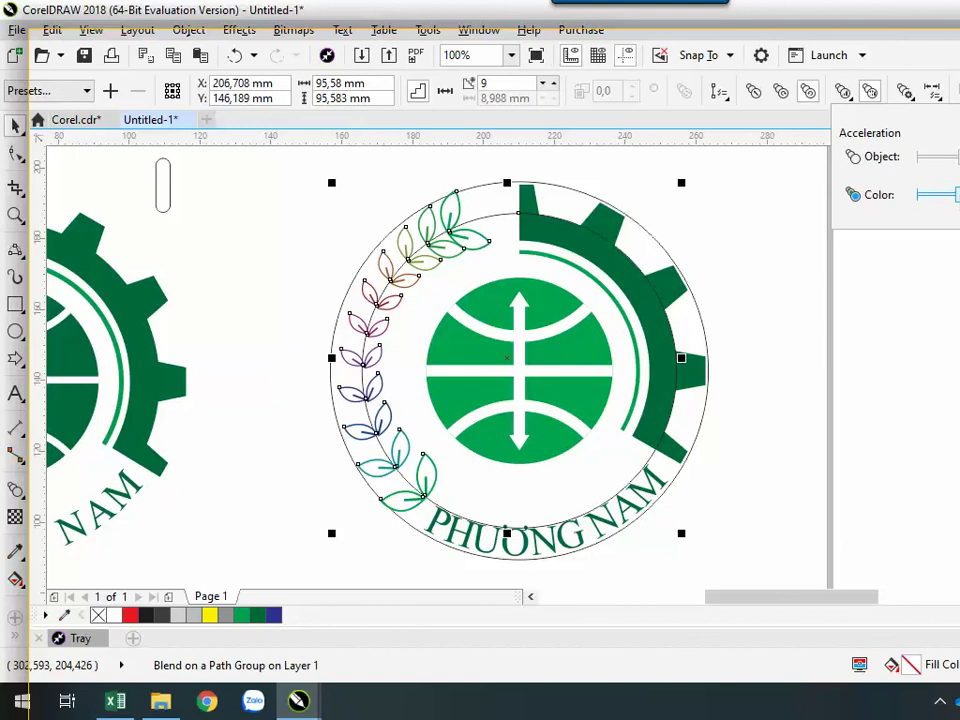
{"action": "left_click", "coordinate": [921, 176]}
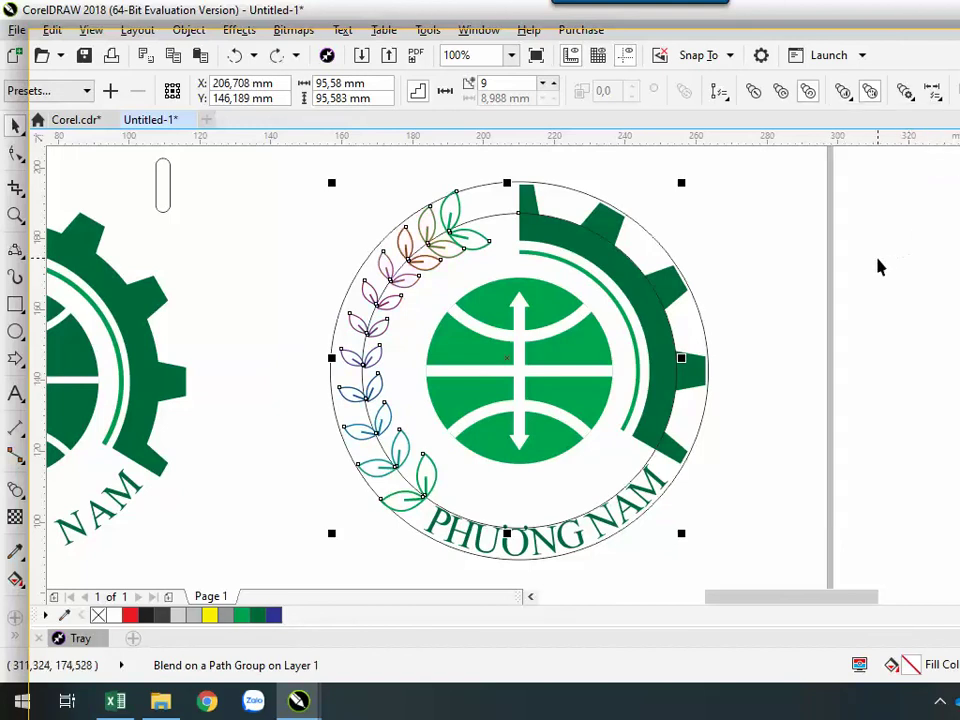
Undo the acceleration changes and set the leaf blend back to direct color blending.
{"action": "key", "text": "ctrl+z"}
{"action": "key", "text": "ctrl+z"}
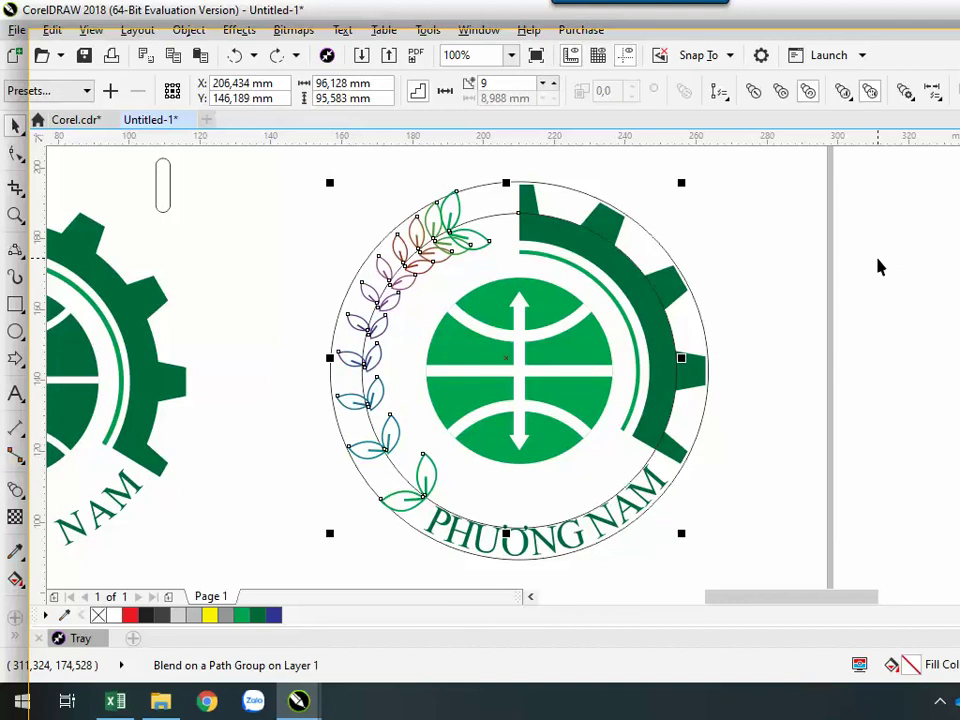
{"action": "key", "text": "ctrl+z"}
{"action": "key", "text": "ctrl+z"}
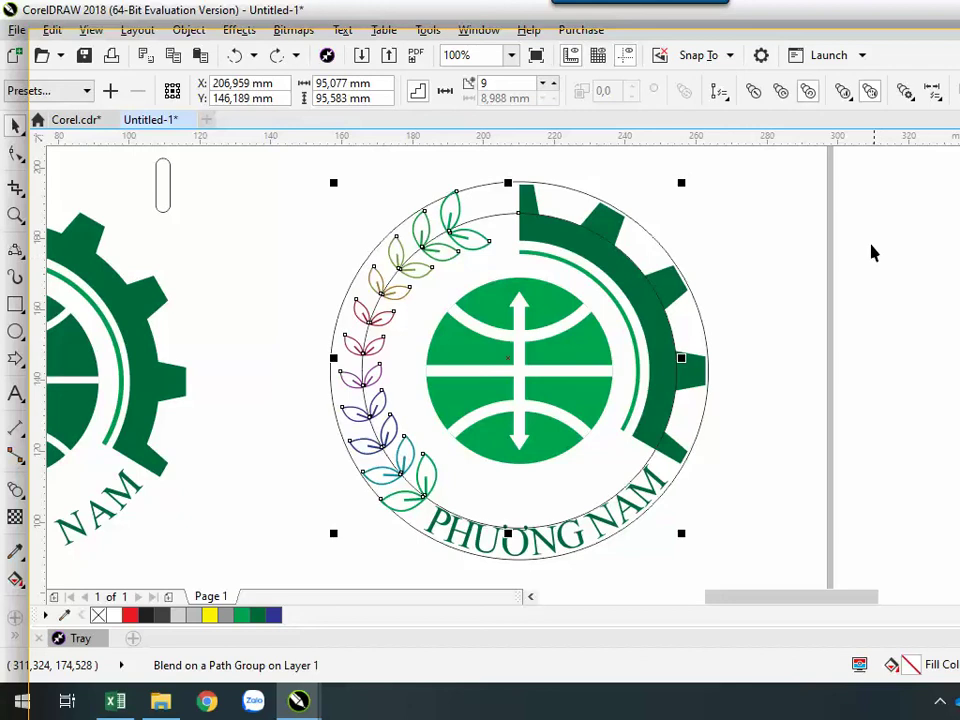
{"action": "left_click", "coordinate": [753, 92]}
{"action": "left_click", "coordinate": [753, 92]}
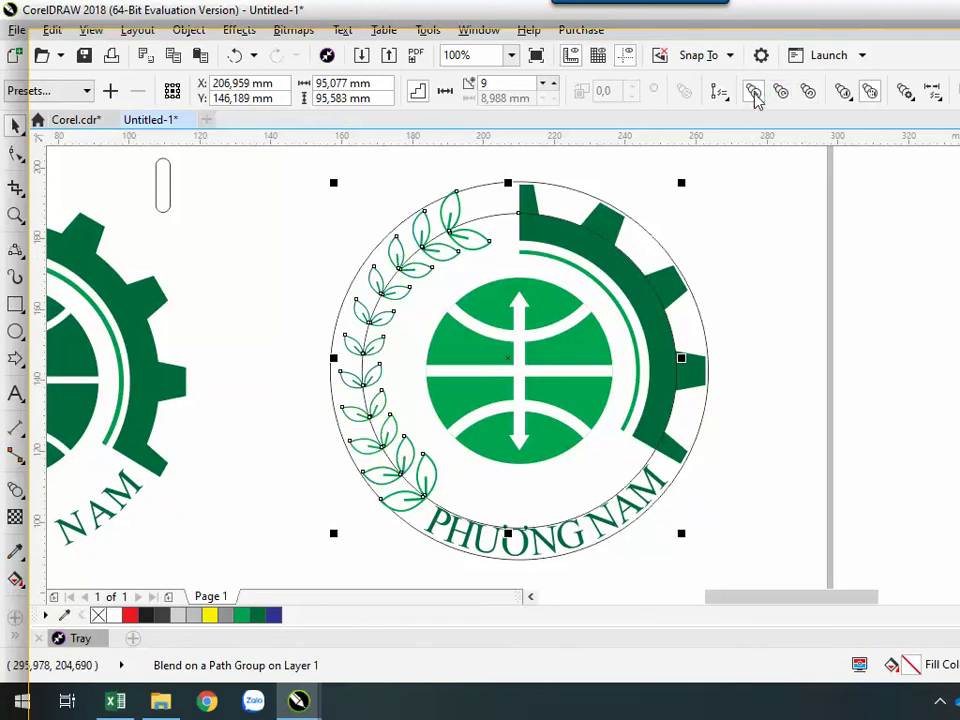
Turn off size acceleration for the leaf blend and open its acceleration settings.
{"action": "left_click", "coordinate": [871, 101]}
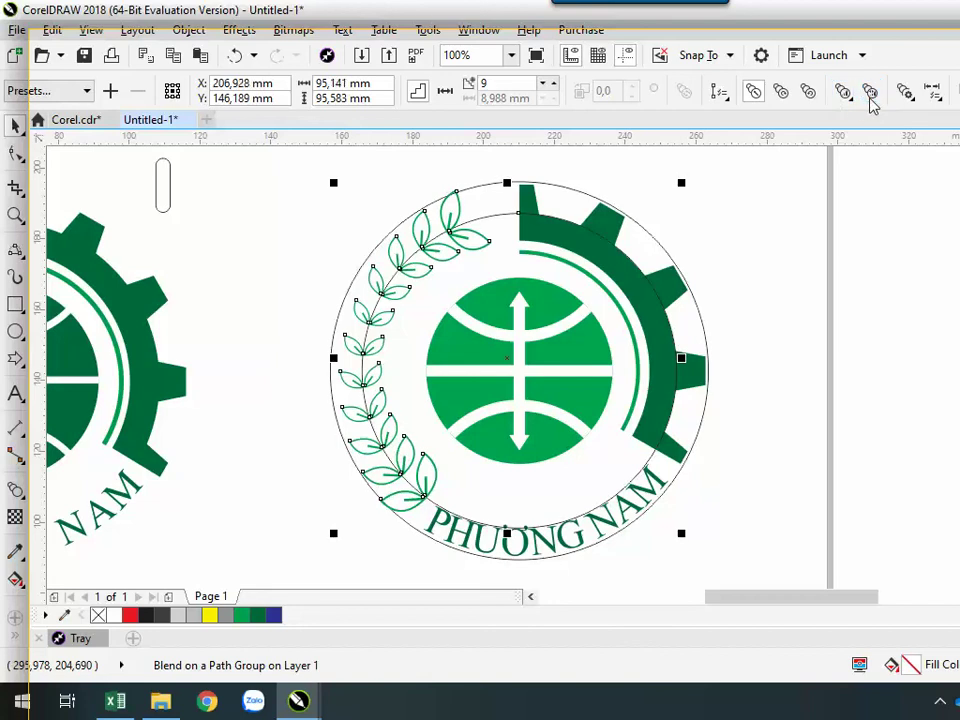
{"action": "left_click", "coordinate": [844, 94]}
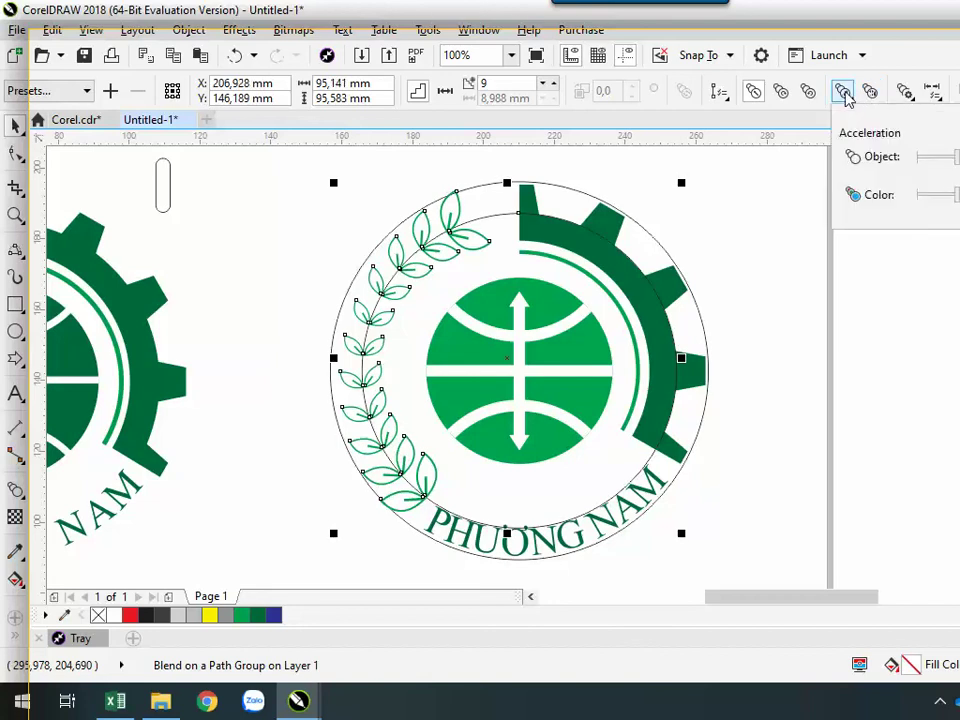
Try node mapping on the leaf blend, reselect it, and try its start object option.
{"action": "left_click", "coordinate": [905, 92]}
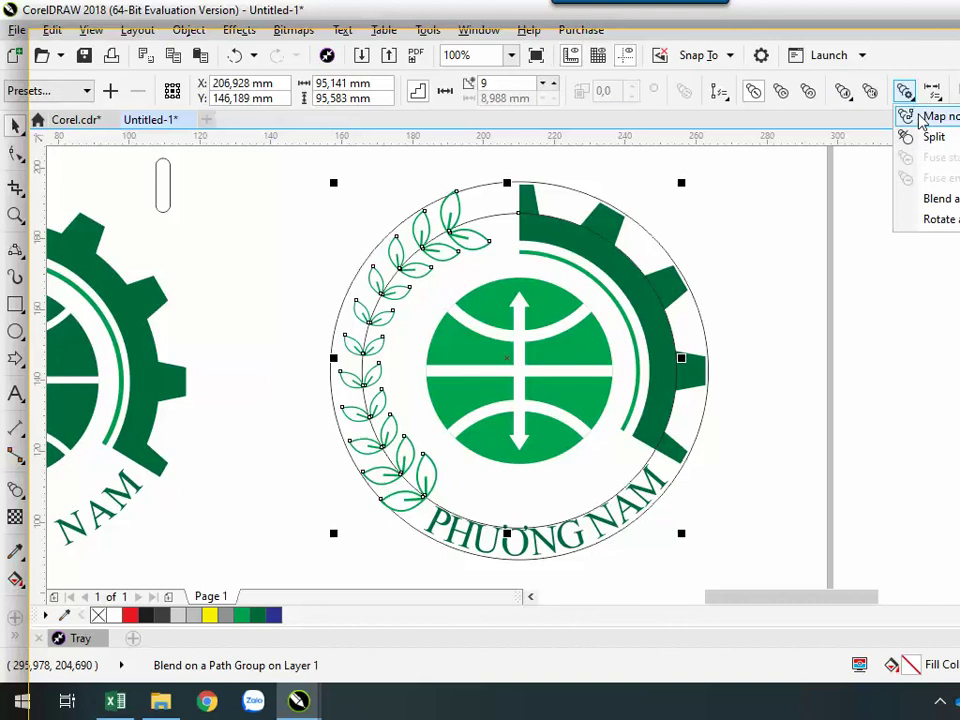
{"action": "left_click", "coordinate": [922, 118]}
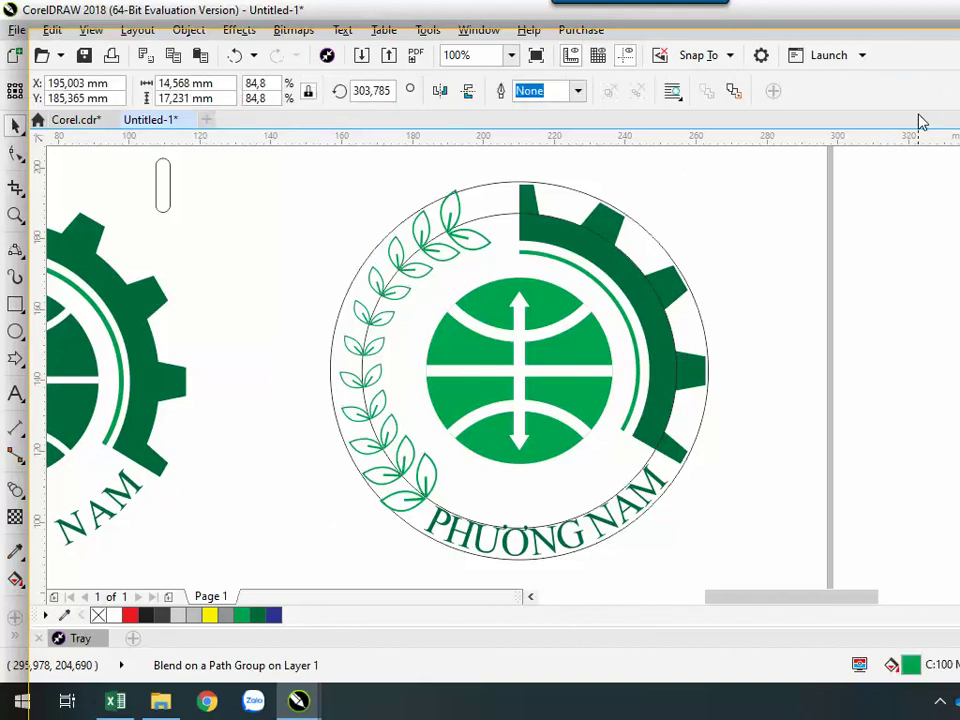
{"action": "left_click", "coordinate": [405, 302]}
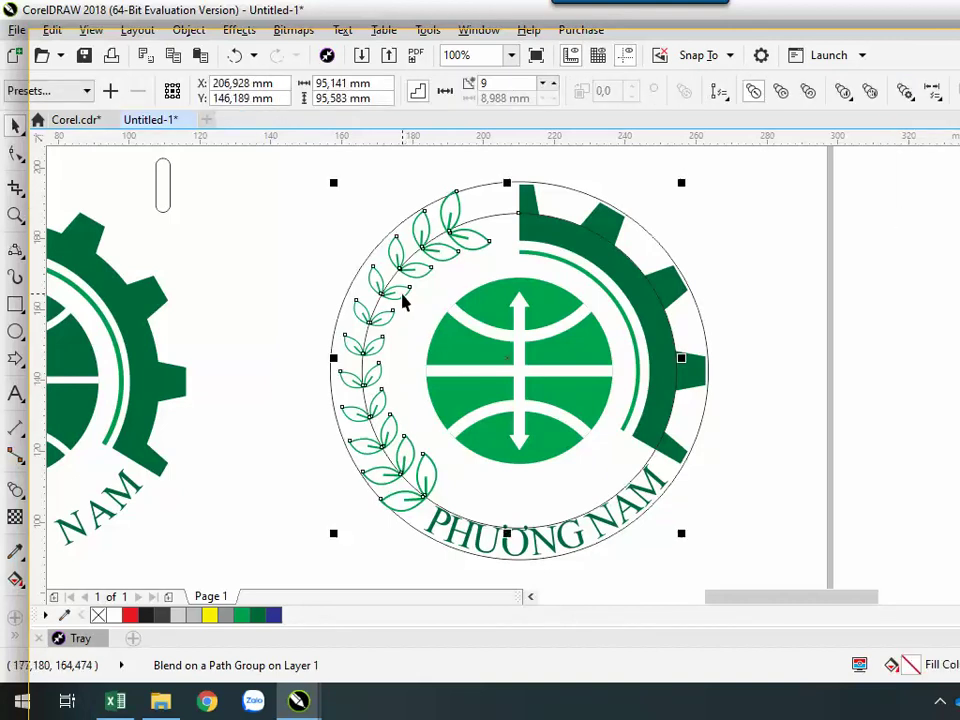
{"action": "left_click", "coordinate": [932, 92]}
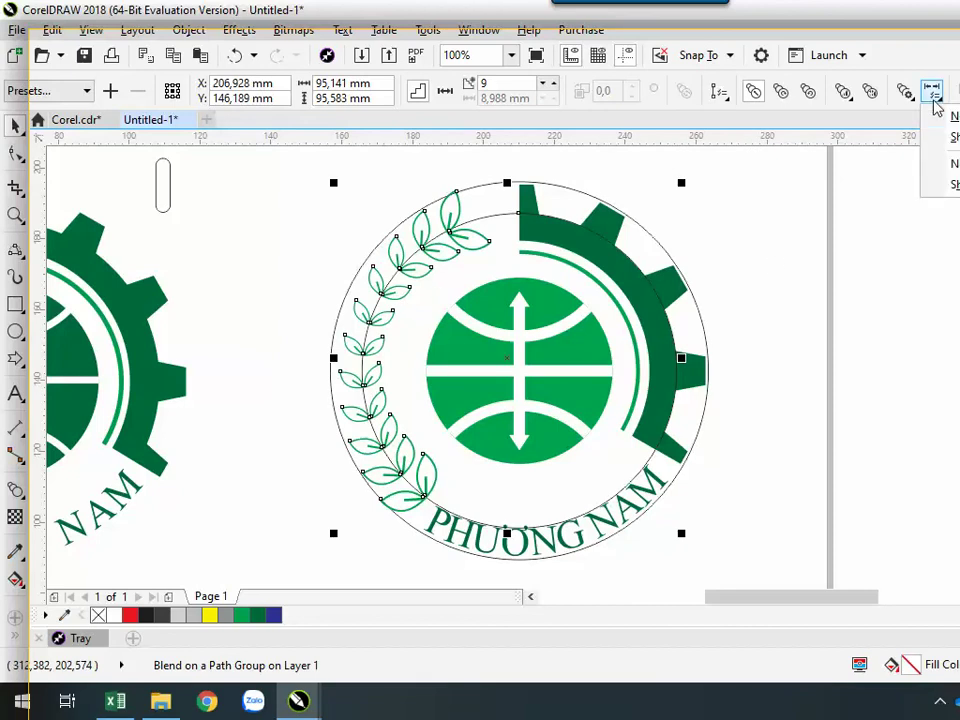
{"action": "left_click", "coordinate": [950, 116]}
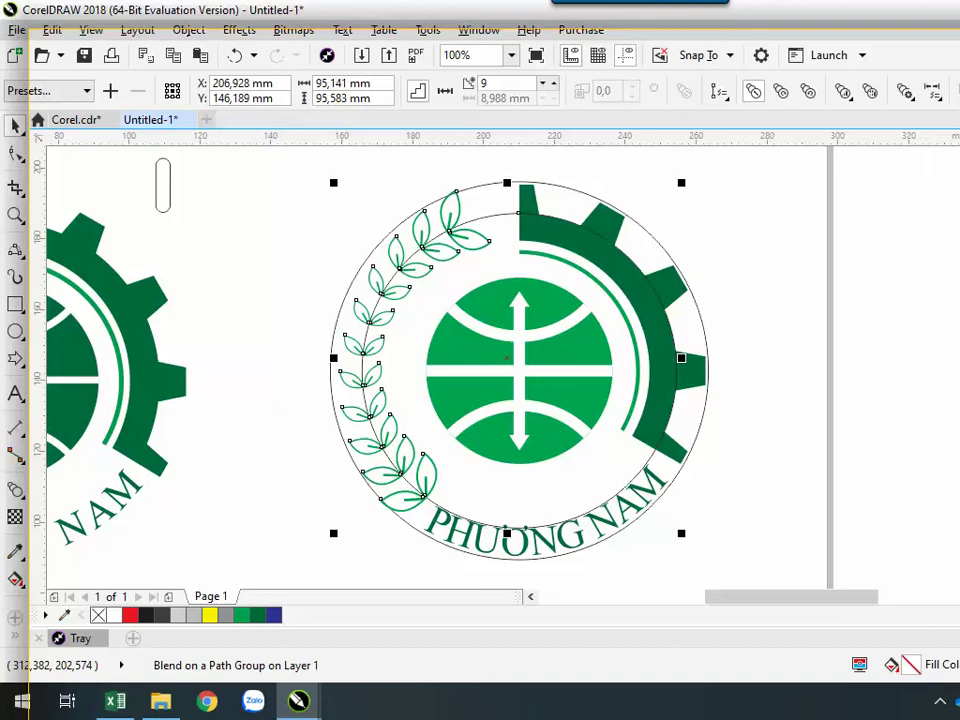
Examine the leaf blend's path options and its Blend tool controls alongside the original emblem.
{"action": "left_click", "coordinate": [719, 91]}
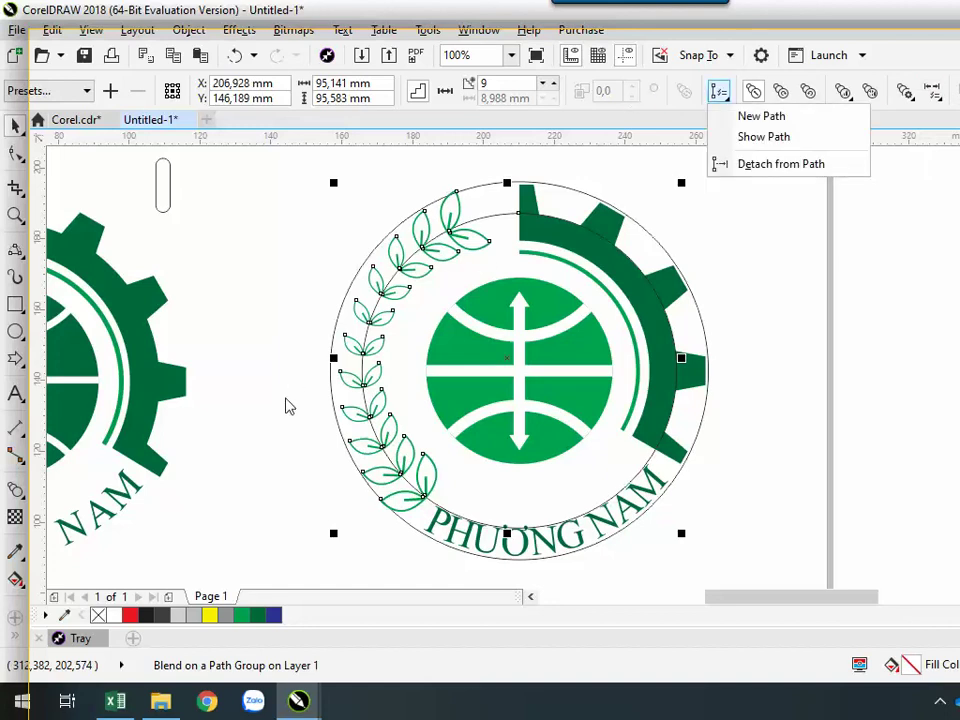
{"action": "left_click", "coordinate": [16, 490]}
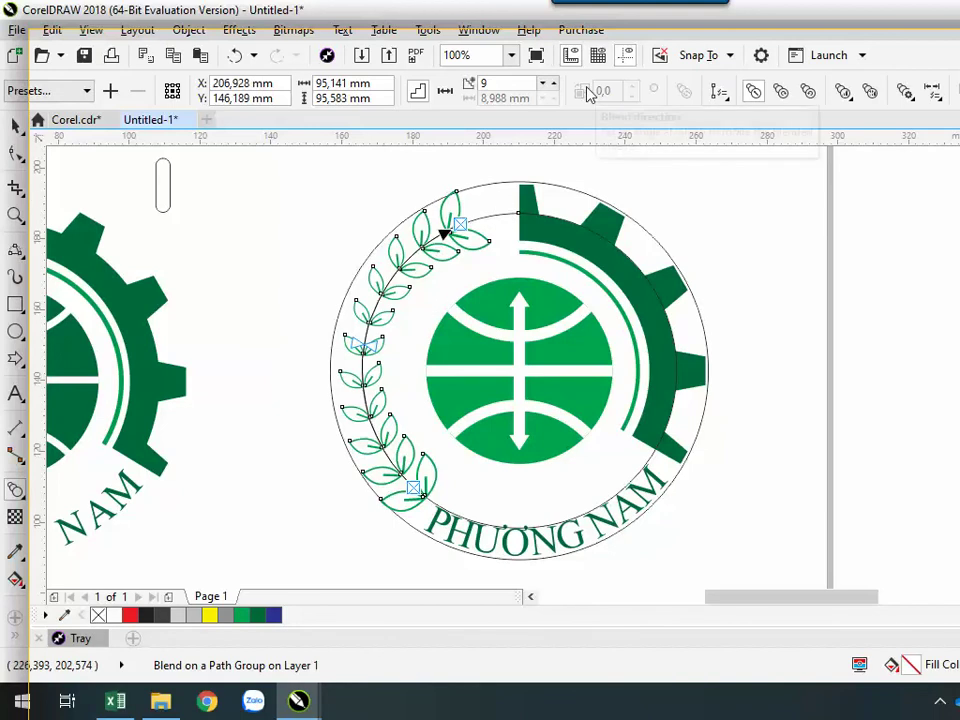
{"action": "scroll", "coordinate": [494, 330], "scroll_direction": "down", "scroll_amount": 2}
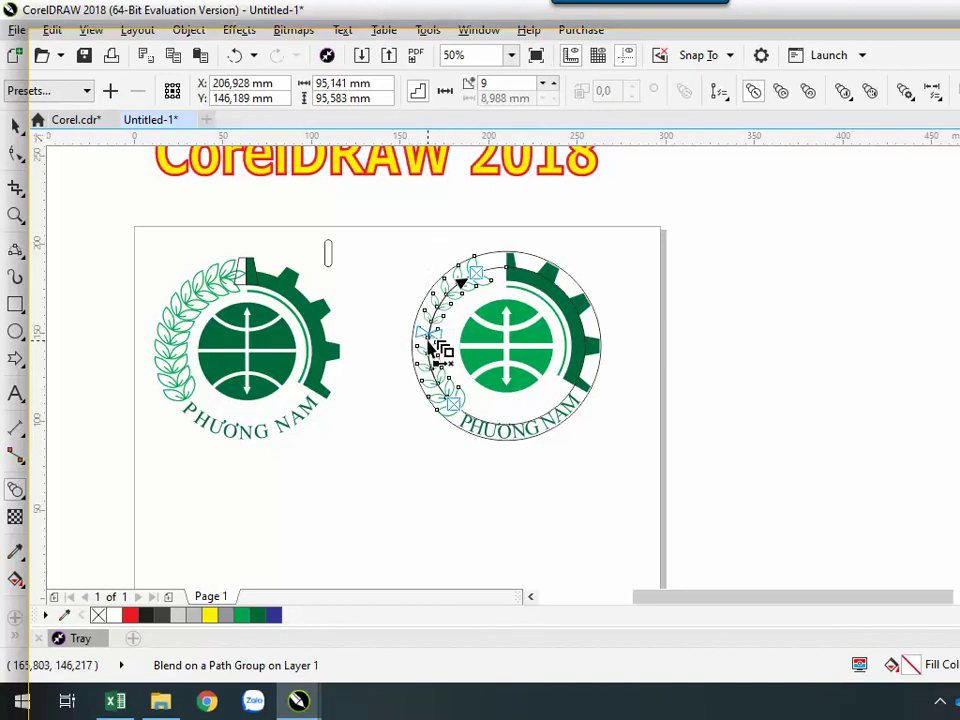
{"action": "scroll", "coordinate": [480, 360], "scroll_direction": "left", "scroll_amount": 2}
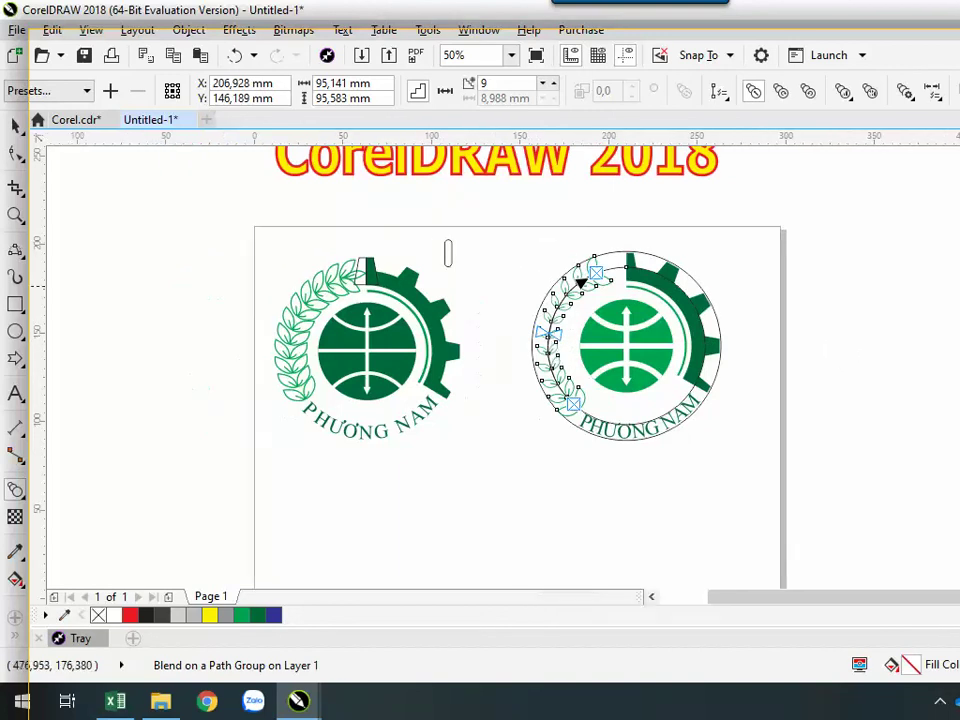
{"action": "scroll", "coordinate": [480, 360], "scroll_direction": "right", "scroll_amount": 2}
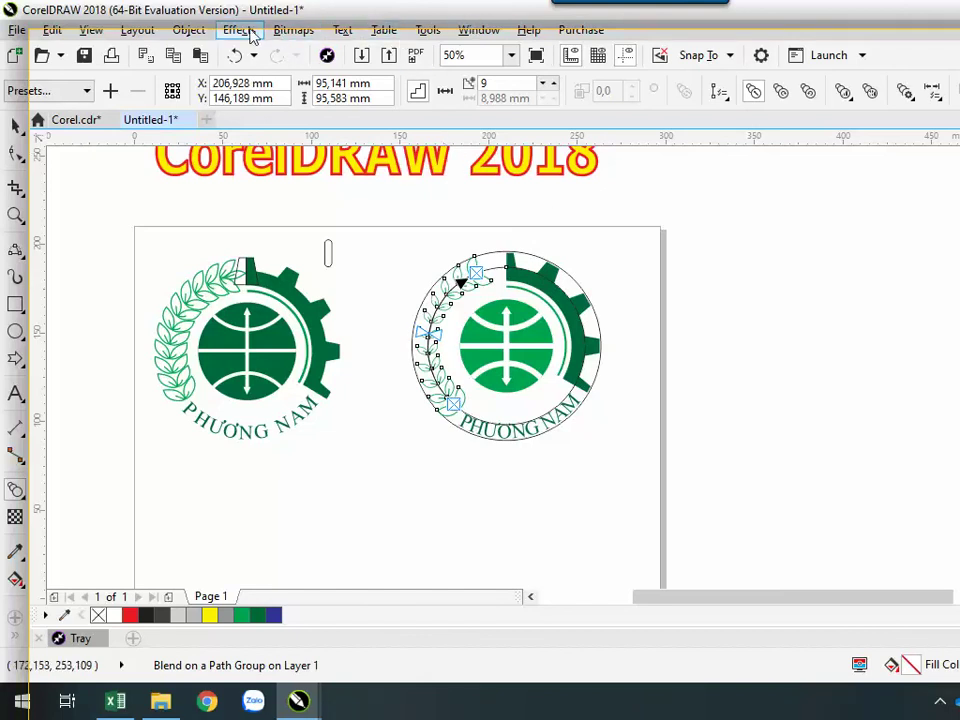
Open the Blend effect settings for the leaf blend, then deselect the blend.
{"action": "left_click", "coordinate": [201, 33]}
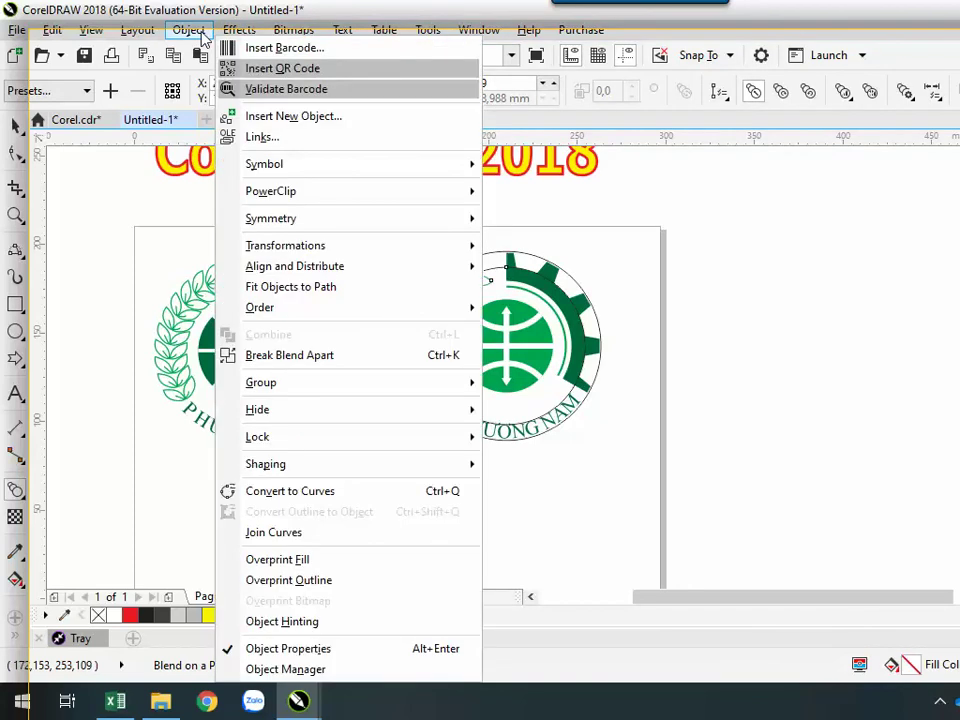
{"action": "mouse_move", "coordinate": [245, 36]}
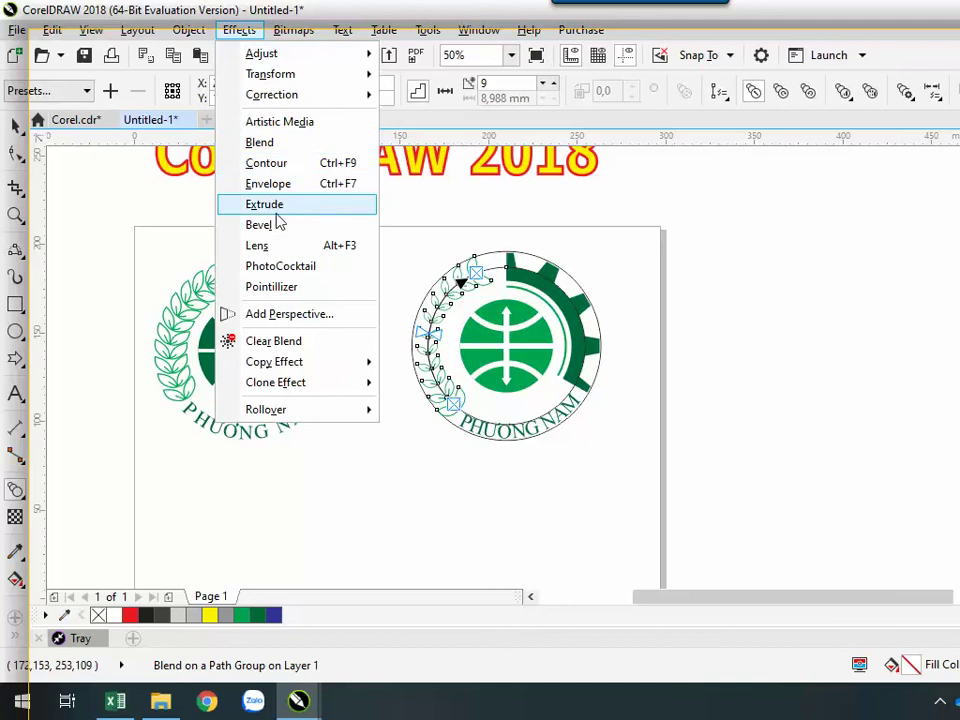
{"action": "left_click", "coordinate": [281, 146]}
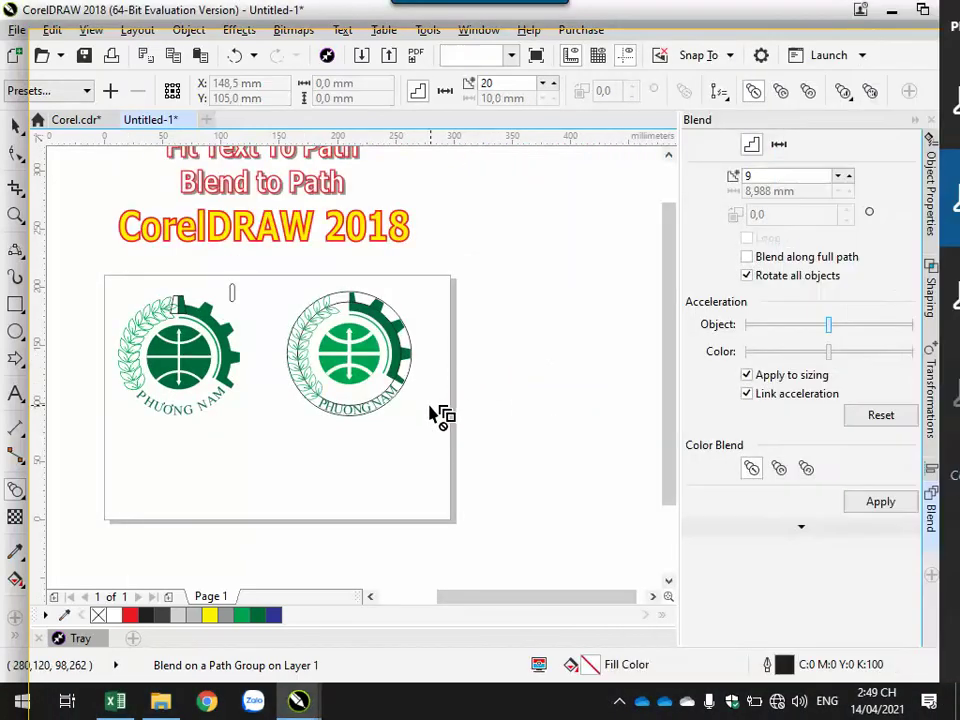
{"action": "left_click", "coordinate": [434, 414]}
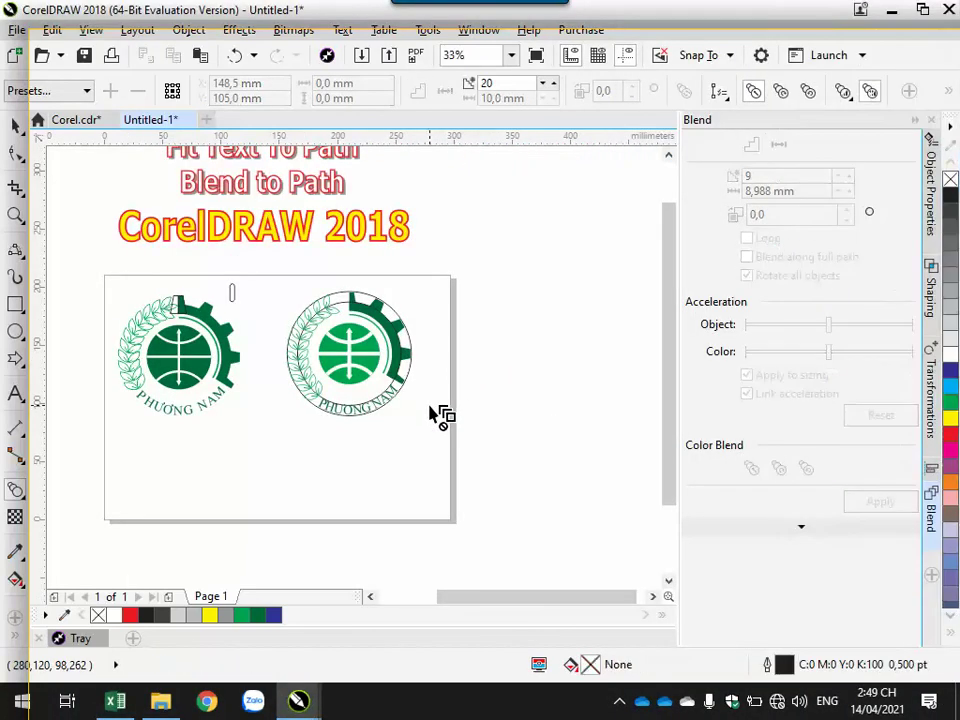
Undo the last change to the leaf wreath on the recreated emblem and reselect its blend.
{"action": "left_click", "coordinate": [441, 416]}
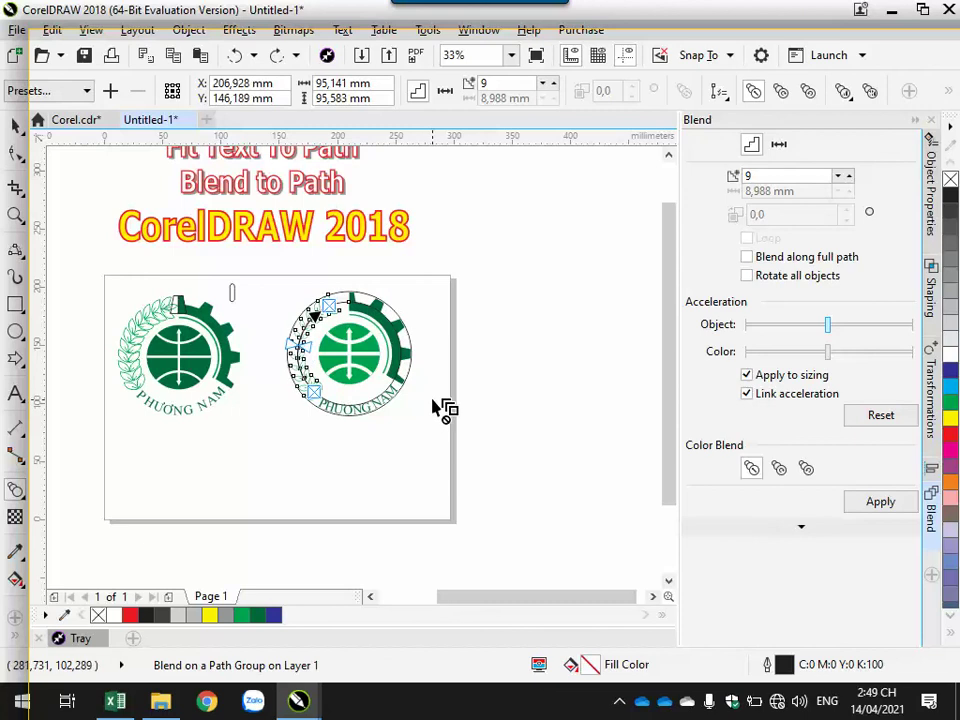
{"action": "key", "text": "ctrl+z"}
{"action": "scroll", "coordinate": [300, 381], "scroll_direction": "up", "scroll_amount": 2}
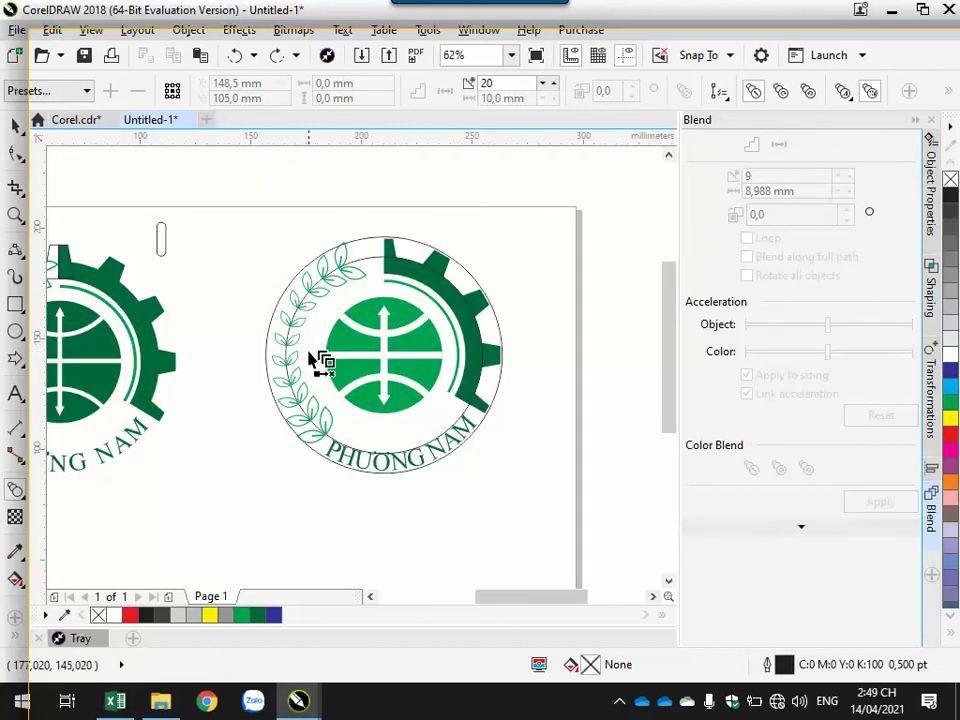
{"action": "scroll", "coordinate": [300, 381], "scroll_direction": "up", "scroll_amount": 2}
{"action": "scroll", "coordinate": [311, 381], "scroll_direction": "down", "scroll_amount": 2}
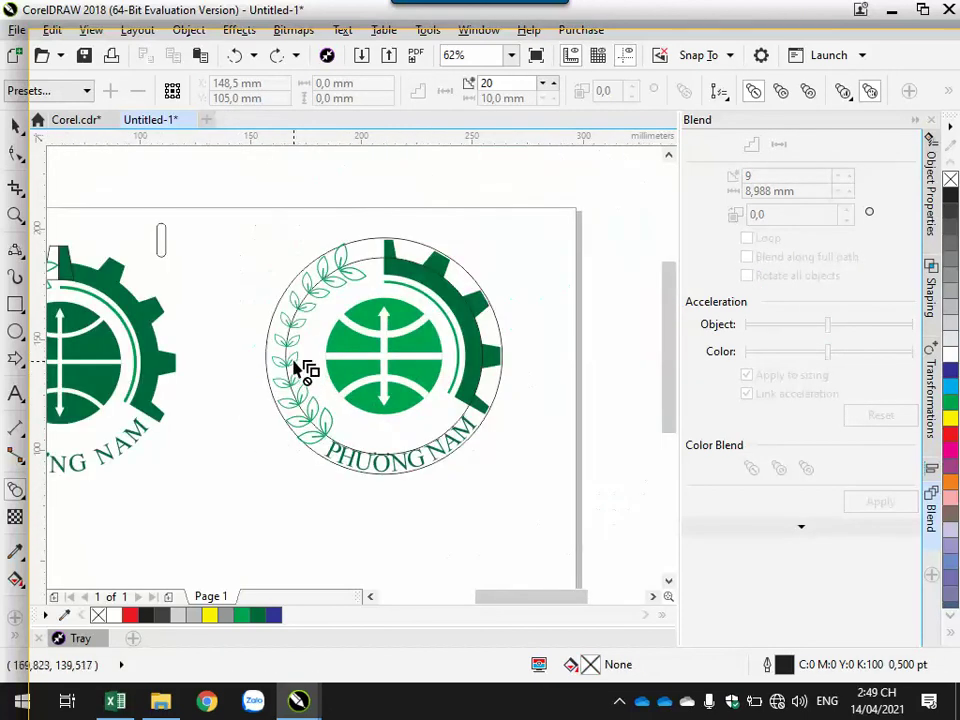
{"action": "left_click", "coordinate": [305, 352]}
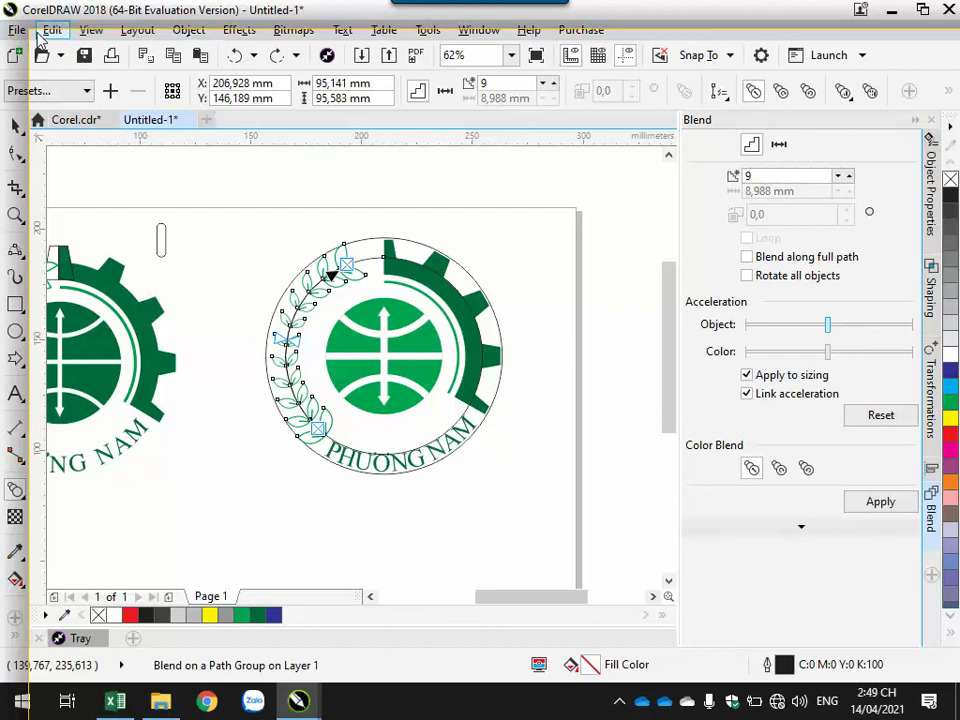
Examine the effect and bitmap commands available for the leaf blend, along with its color direction and acceleration options.
{"action": "left_click", "coordinate": [239, 32]}
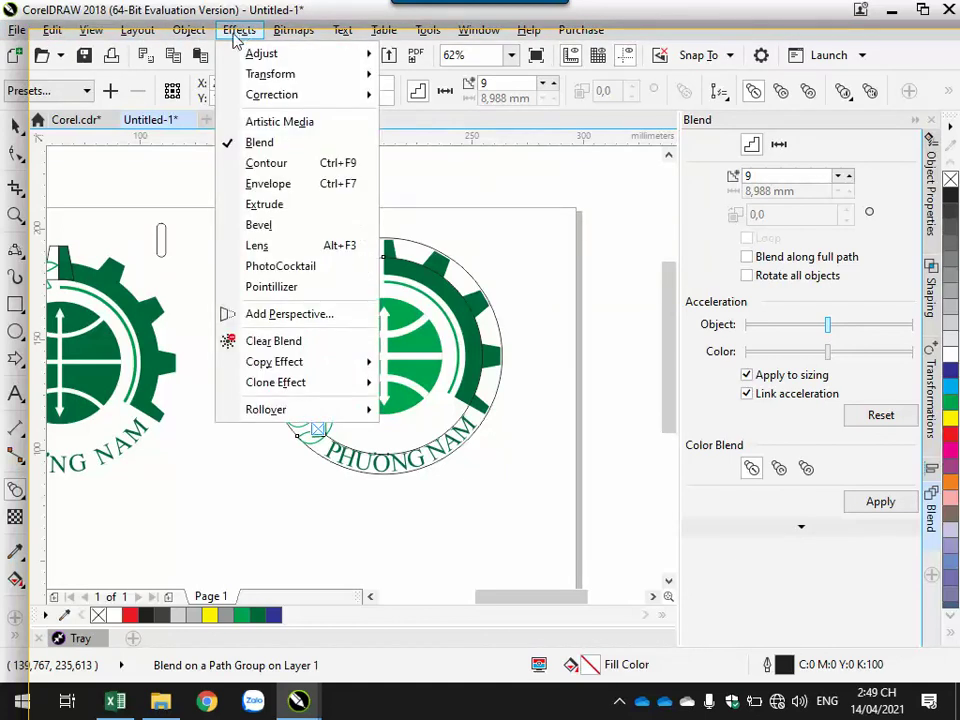
{"action": "mouse_move", "coordinate": [210, 38]}
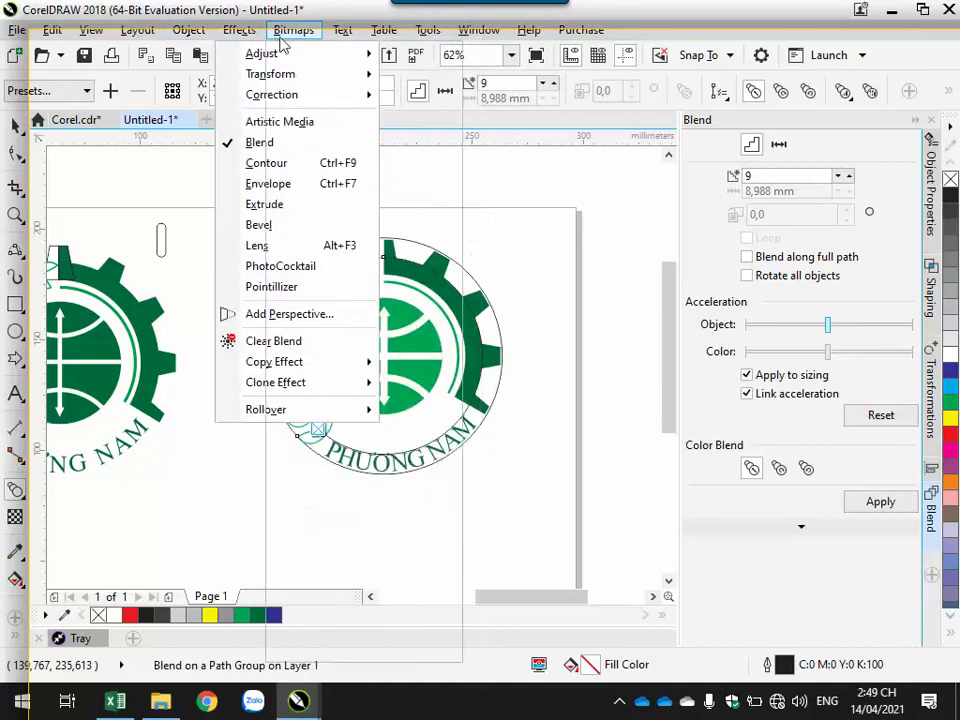
{"action": "mouse_move", "coordinate": [296, 40]}
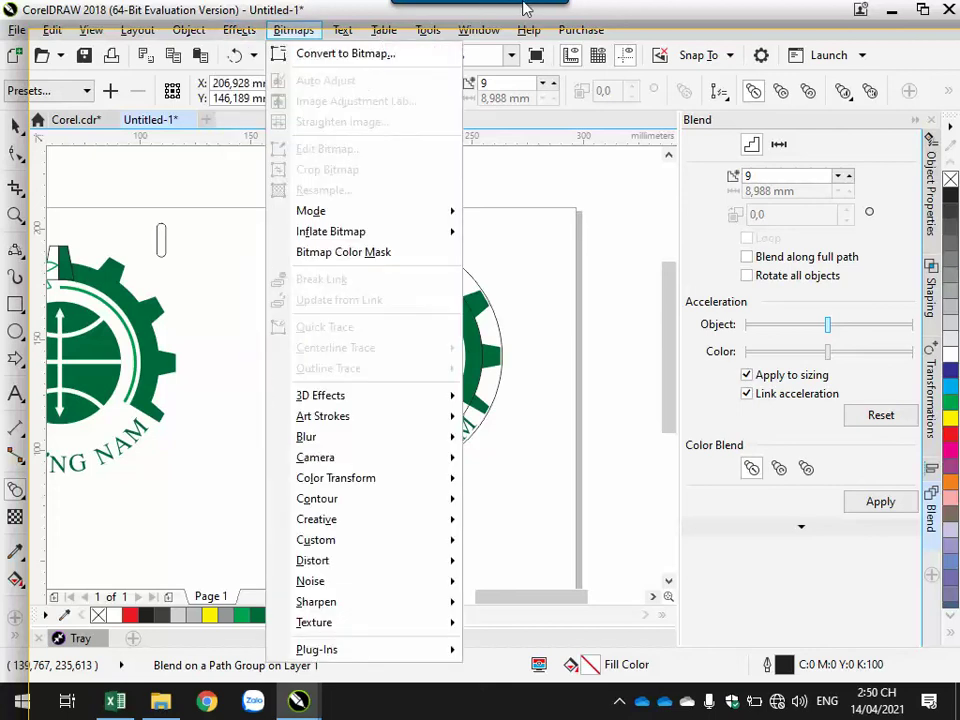
{"action": "left_click", "coordinate": [785, 110]}
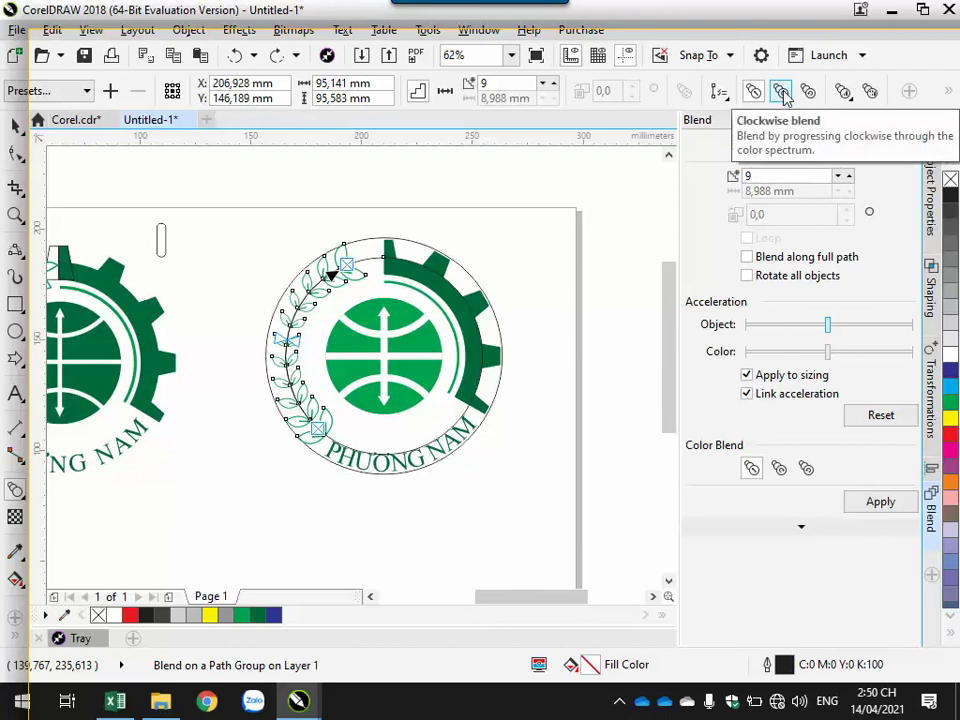
{"action": "left_click", "coordinate": [843, 92]}
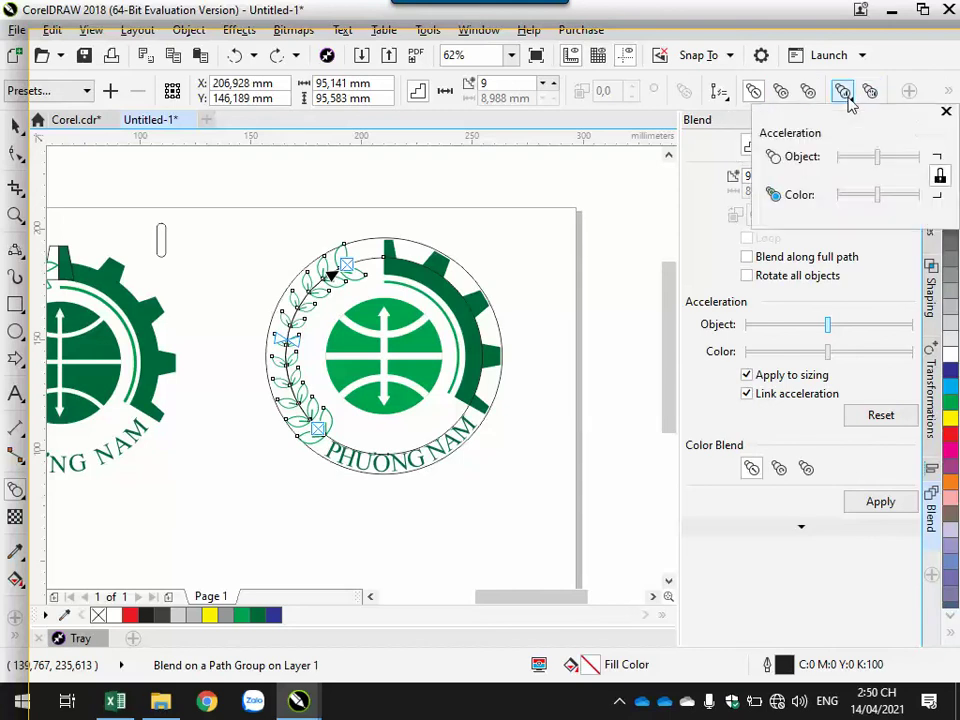
{"action": "left_click", "coordinate": [869, 96]}
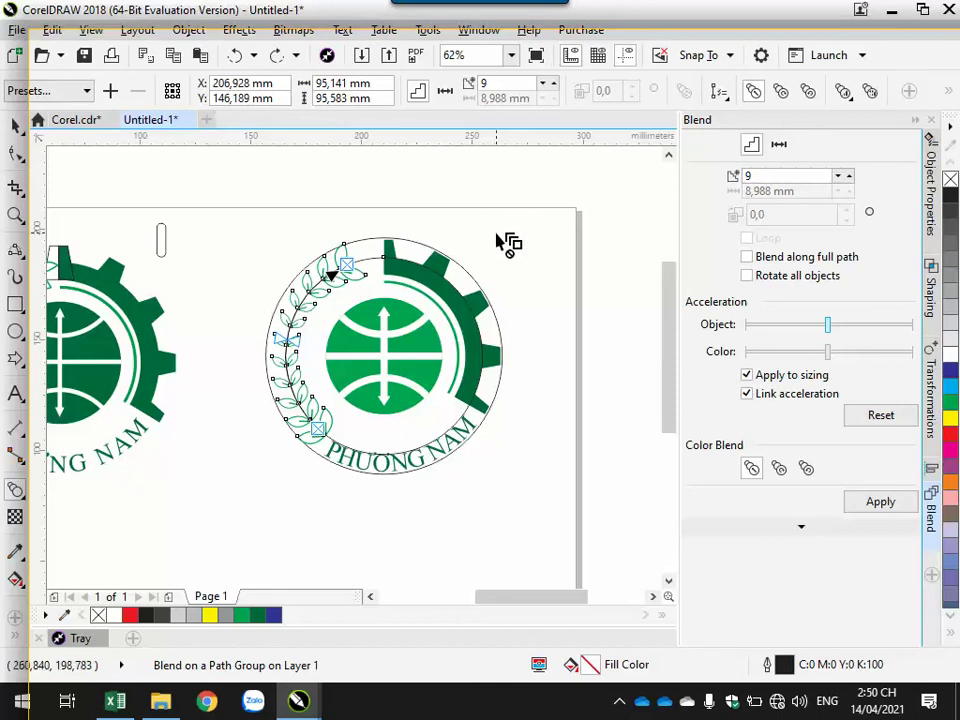
Try to move the wreath's top leaf pair around the circular path onto the gear, and undo the move.
{"action": "left_click", "coordinate": [20, 126]}
{"action": "left_click", "coordinate": [236, 214]}
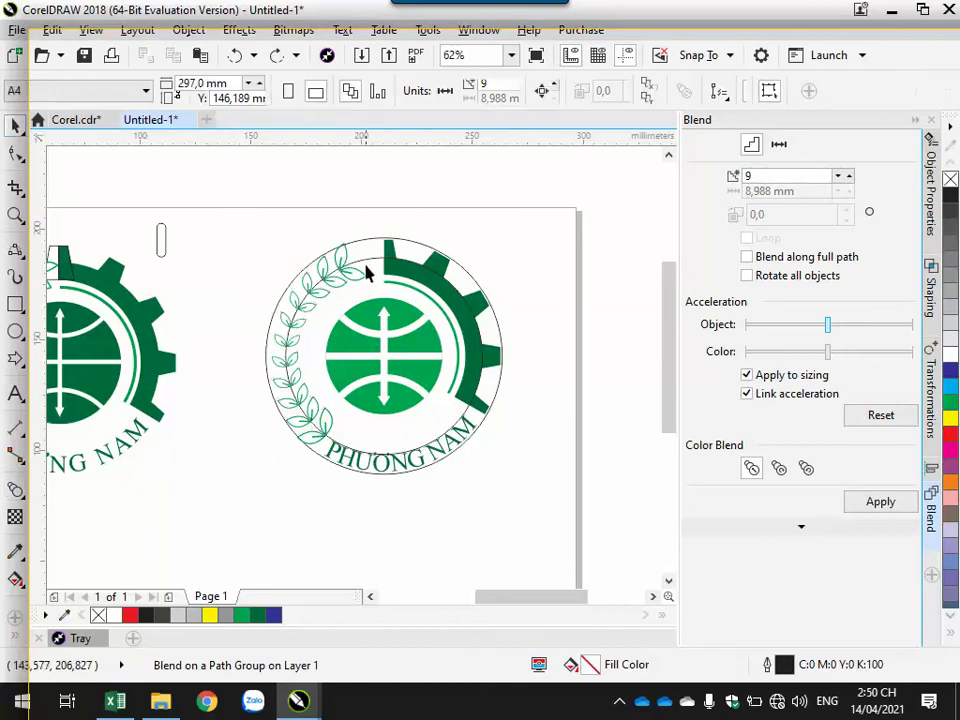
{"action": "left_click", "coordinate": [344, 252]}
{"action": "left_click_drag", "start_coordinate": [344, 252], "coordinate": [493, 242]}
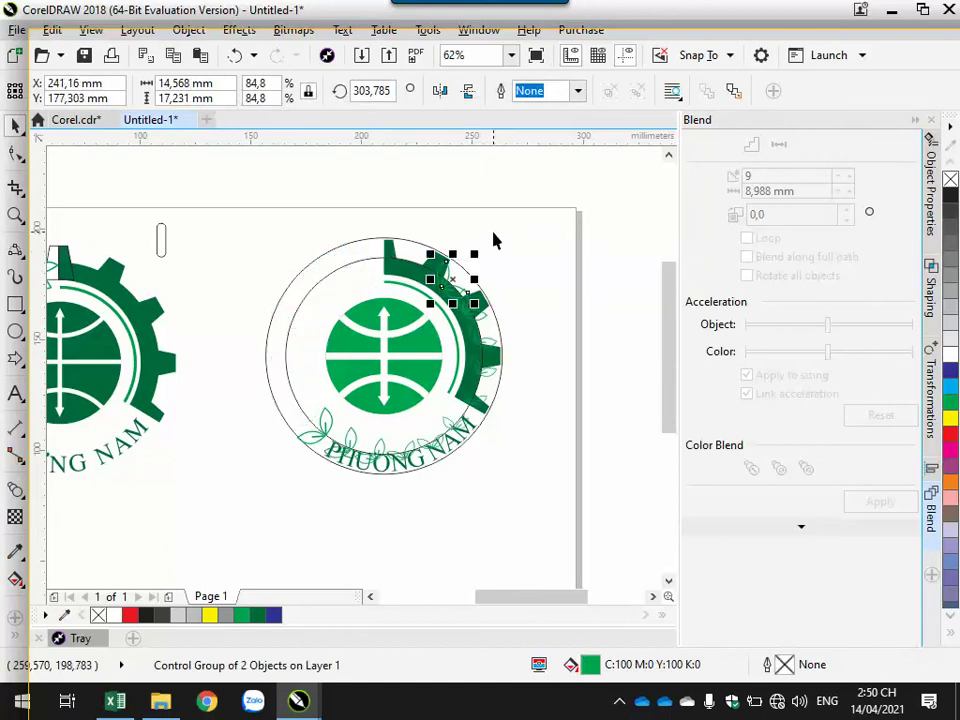
{"action": "key", "text": "ctrl+z"}
{"action": "left_click", "coordinate": [458, 237]}
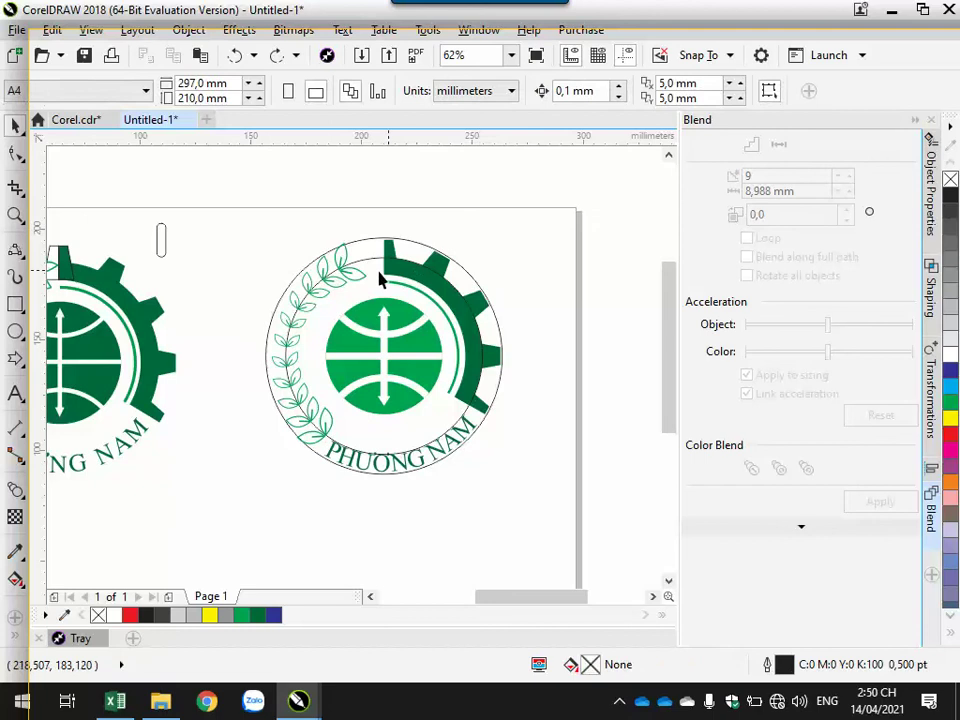
Move the wreath's top leaf pair about 5 mm along its circular path towards the gear.
{"action": "left_click", "coordinate": [340, 258]}
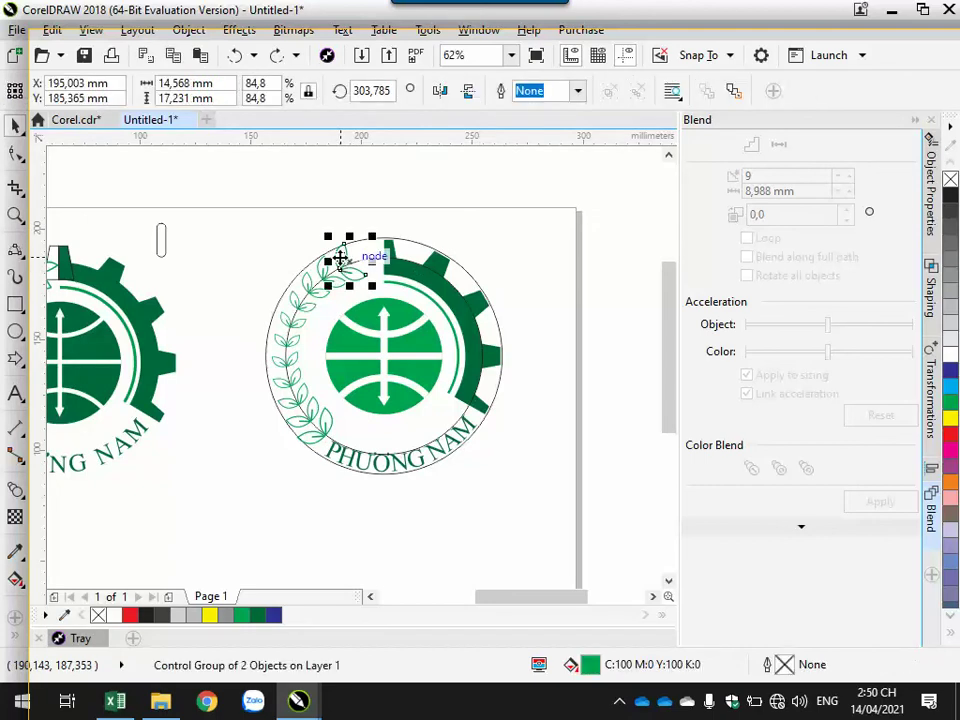
{"action": "left_click", "coordinate": [236, 258]}
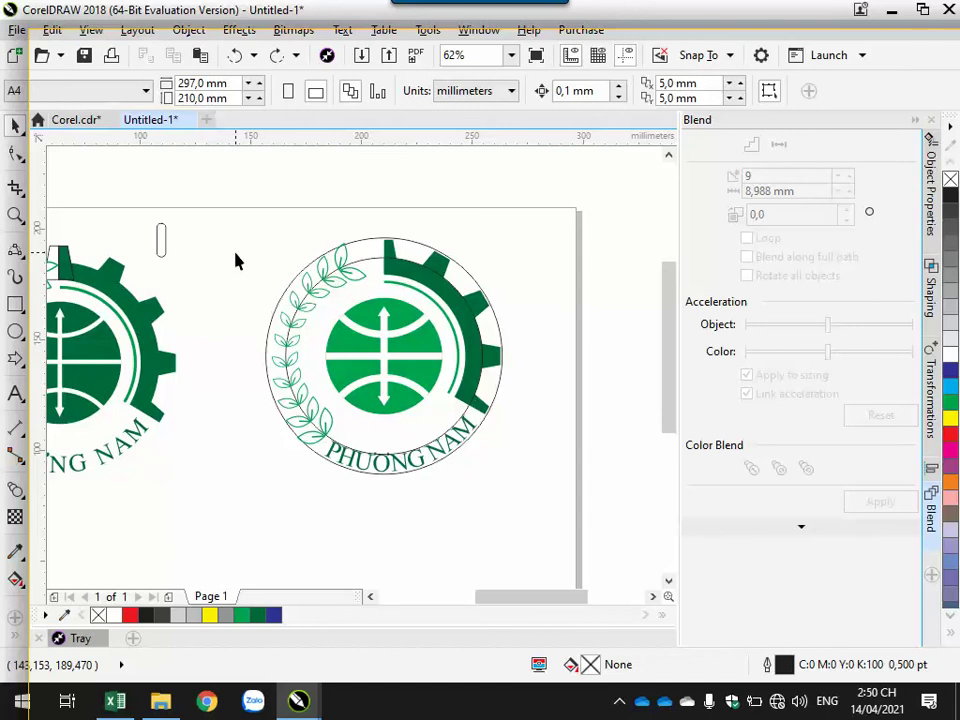
{"action": "left_click", "coordinate": [341, 258]}
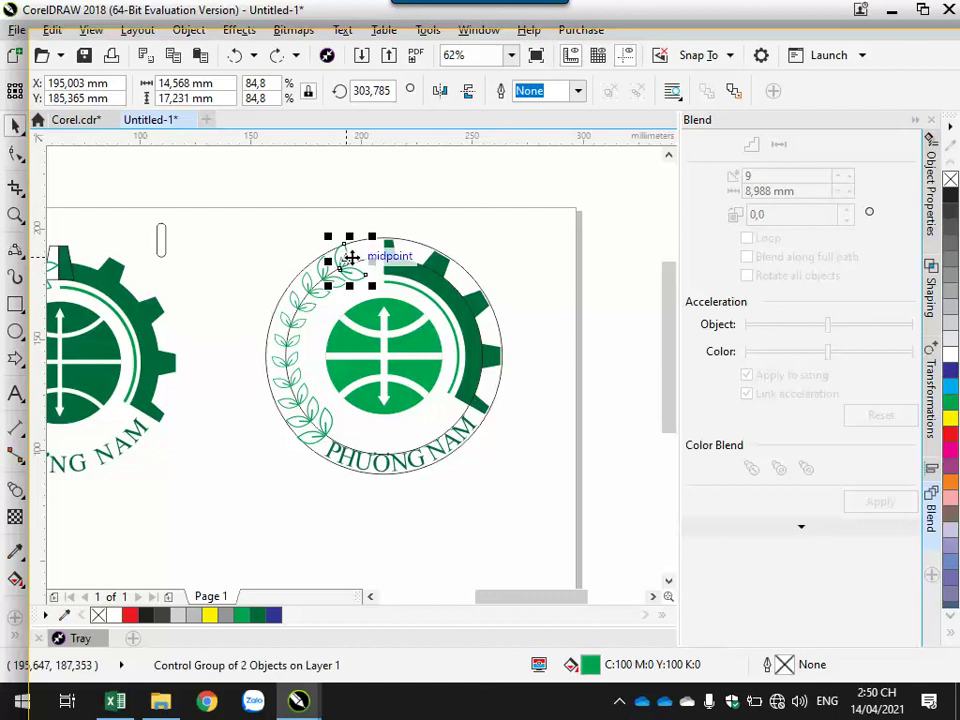
{"action": "left_click_drag", "start_coordinate": [352, 261], "coordinate": [363, 257]}
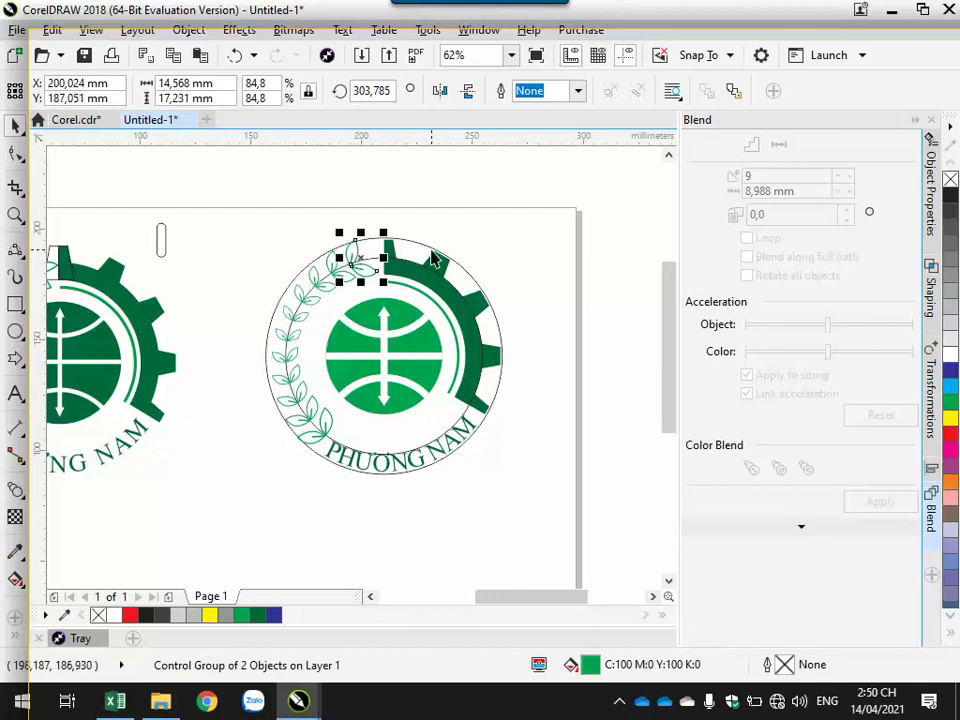
{"action": "left_click", "coordinate": [463, 241]}
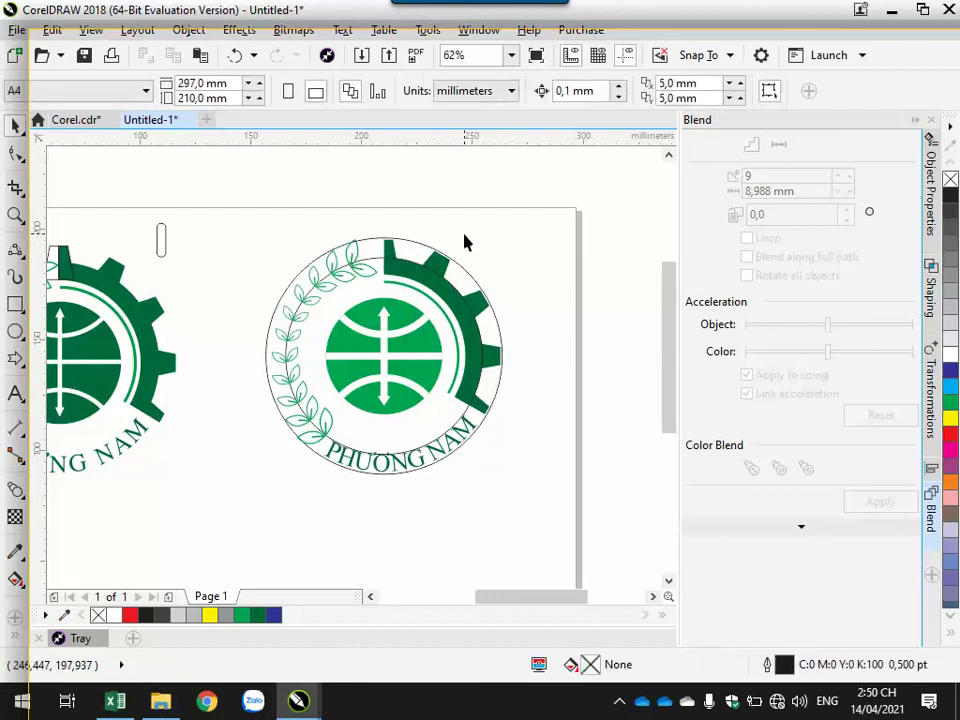
Rotate the wreath's top leaf pair clockwise to an angle of about 291°.
{"action": "scroll", "coordinate": [354, 261], "scroll_direction": "up", "scroll_amount": 2}
{"action": "left_click", "coordinate": [353, 252]}
{"action": "left_click", "coordinate": [355, 243]}
{"action": "left_click", "coordinate": [362, 230]}
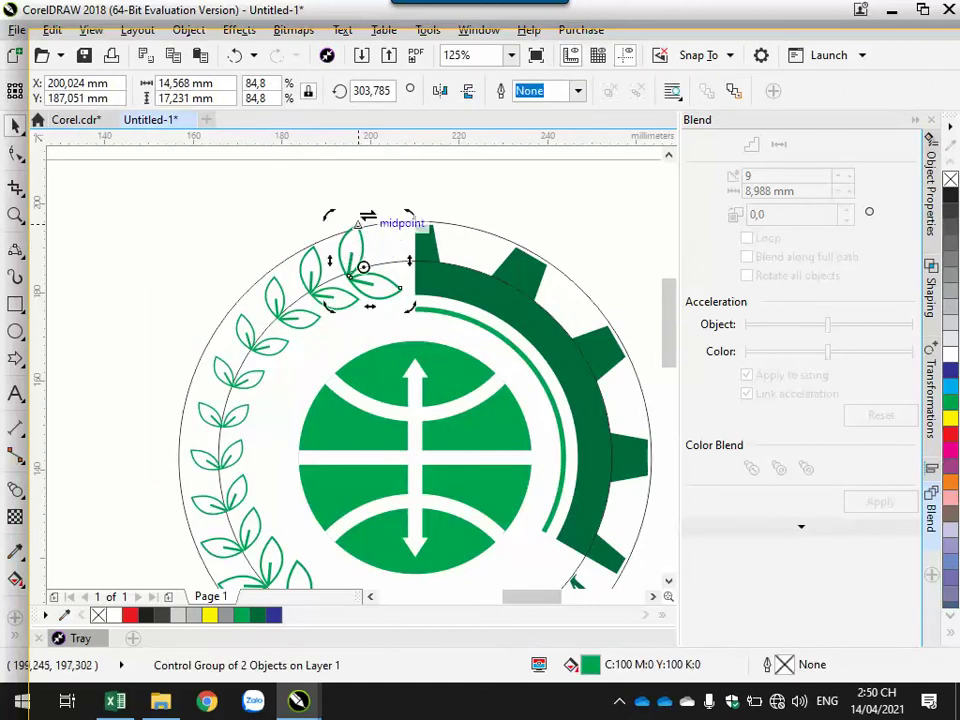
{"action": "mouse_move", "coordinate": [420, 222]}
{"action": "left_mouse_down"}
{"action": "mouse_move", "coordinate": [418, 214]}
{"action": "mouse_move", "coordinate": [424, 222]}
{"action": "left_mouse_up"}
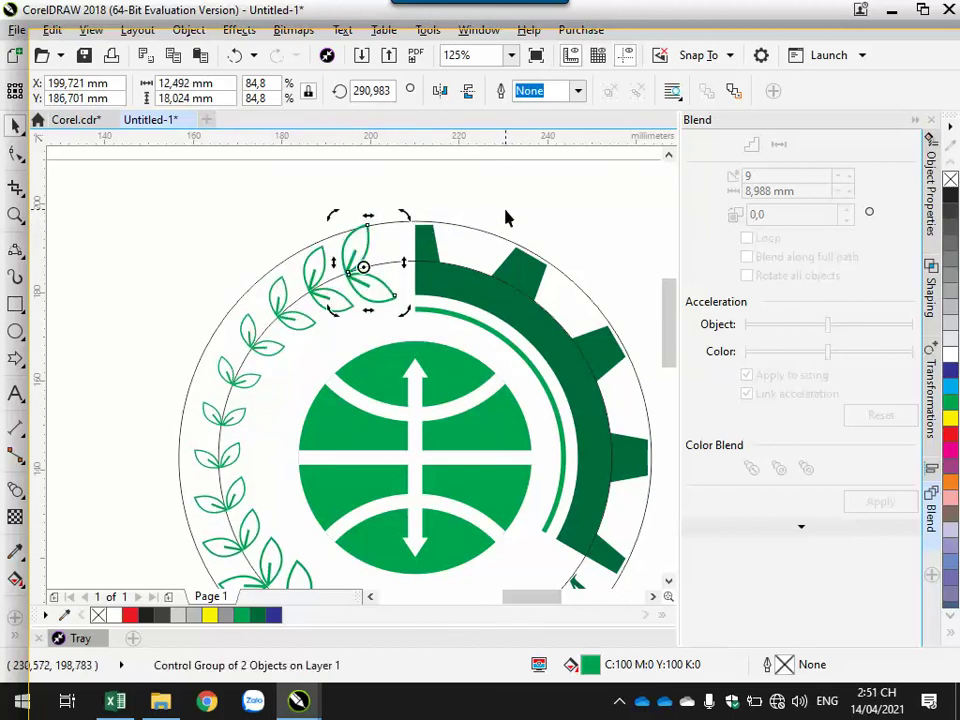
{"action": "left_click", "coordinate": [506, 218]}
{"action": "scroll", "coordinate": [506, 218], "scroll_direction": "down", "scroll_amount": 2}
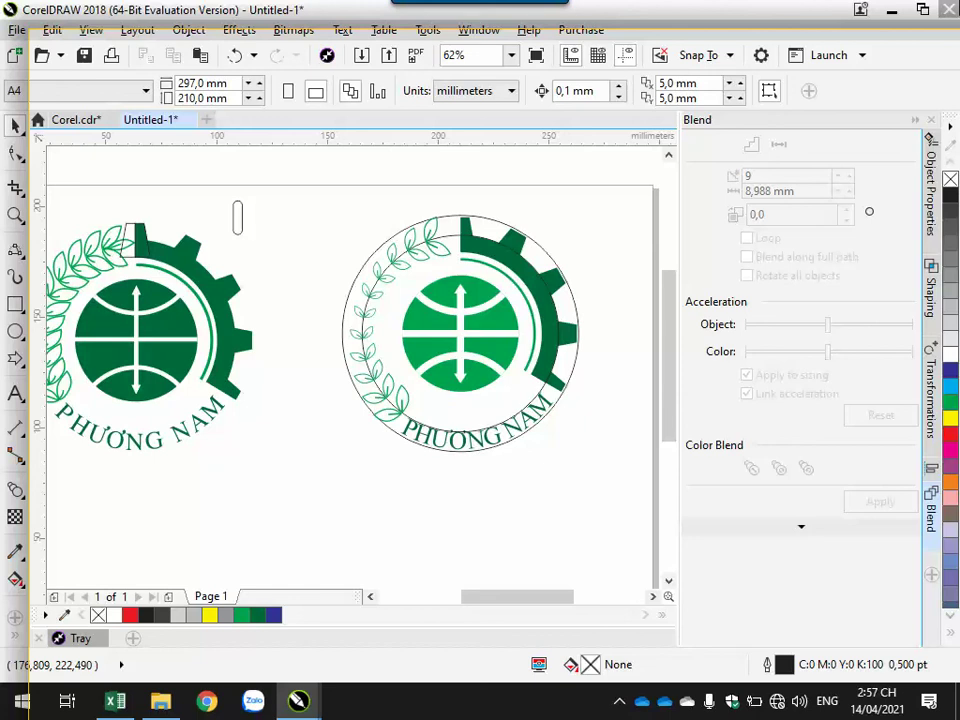
{"action": "key", "text": "ctrl+F8"}
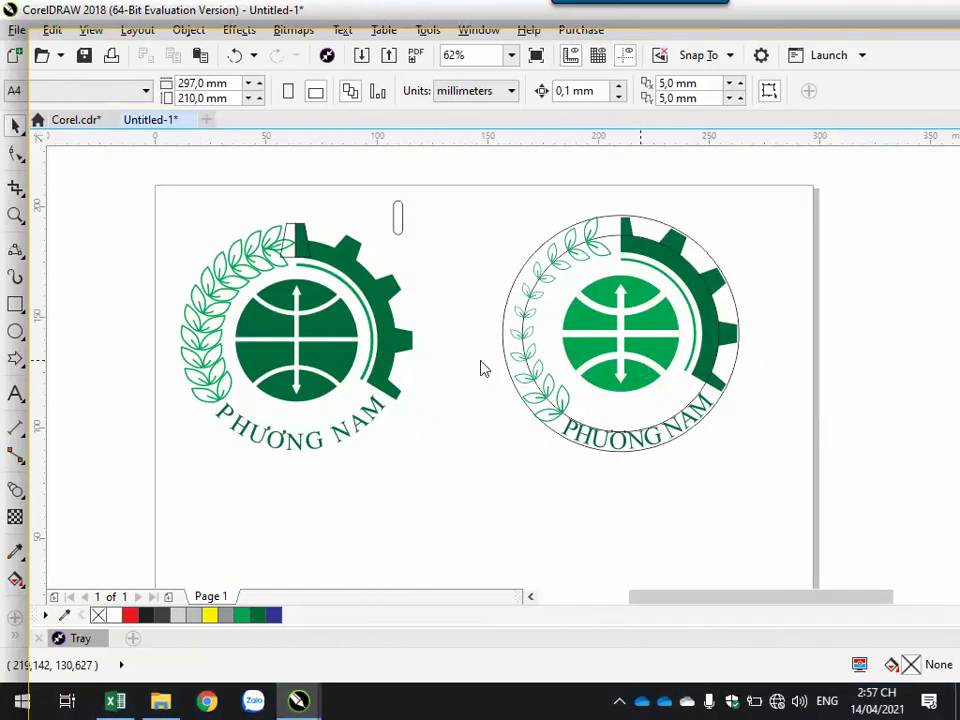
{"action": "key", "text": "ctrl+F8"}
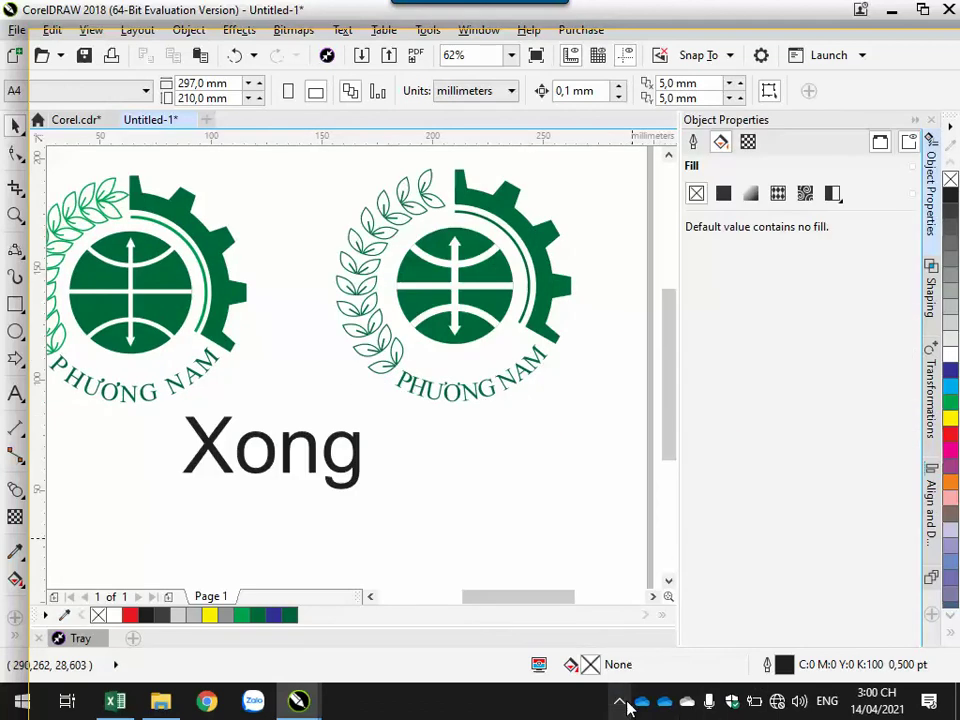
{"action": "left_click", "coordinate": [619, 701]}
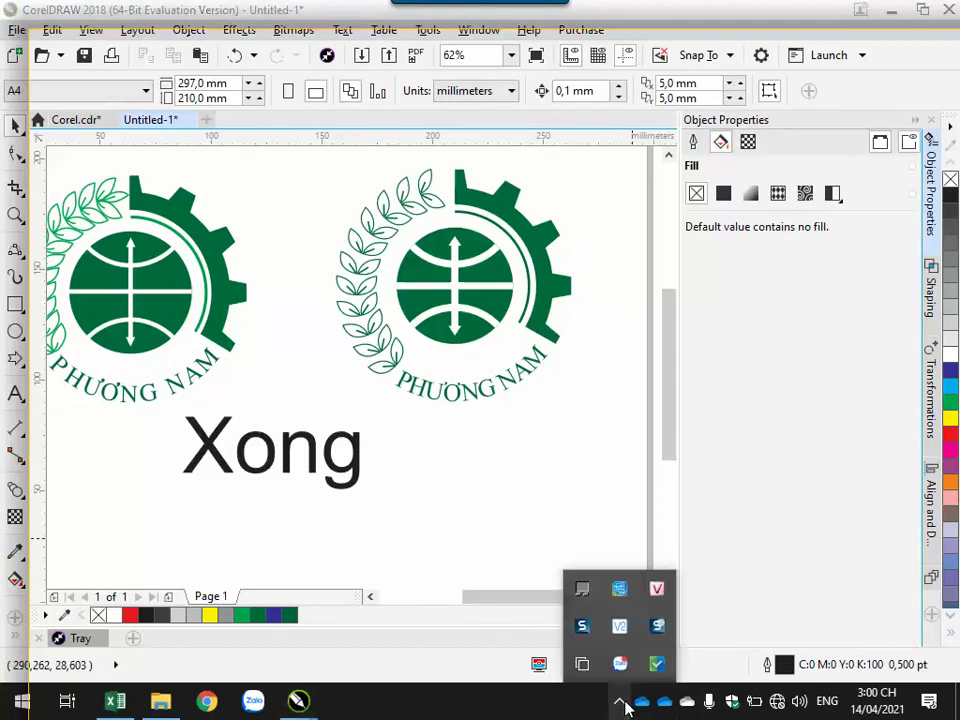